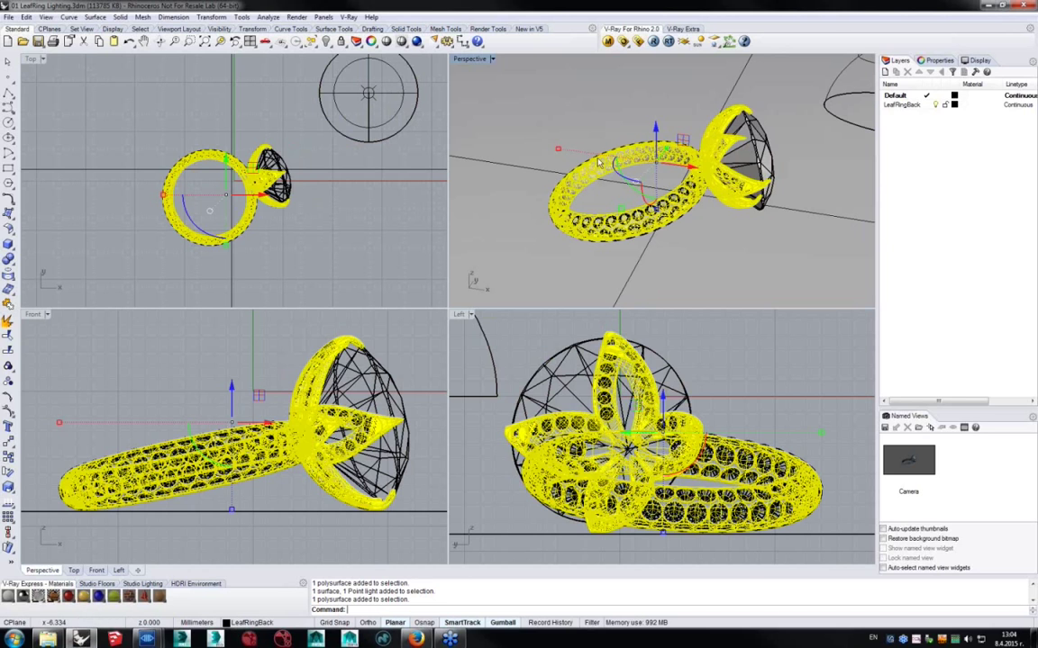
Start a V-Ray real-time render of the ring in the perspective view.
click(608, 41)
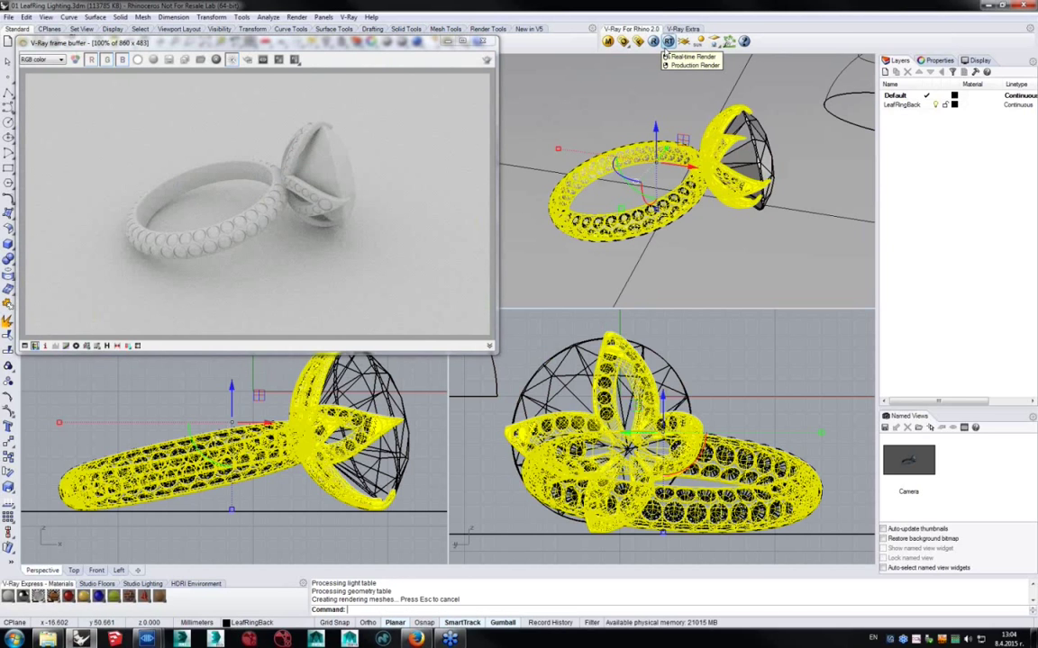
click(667, 41)
drag(405, 47, 387, 27)
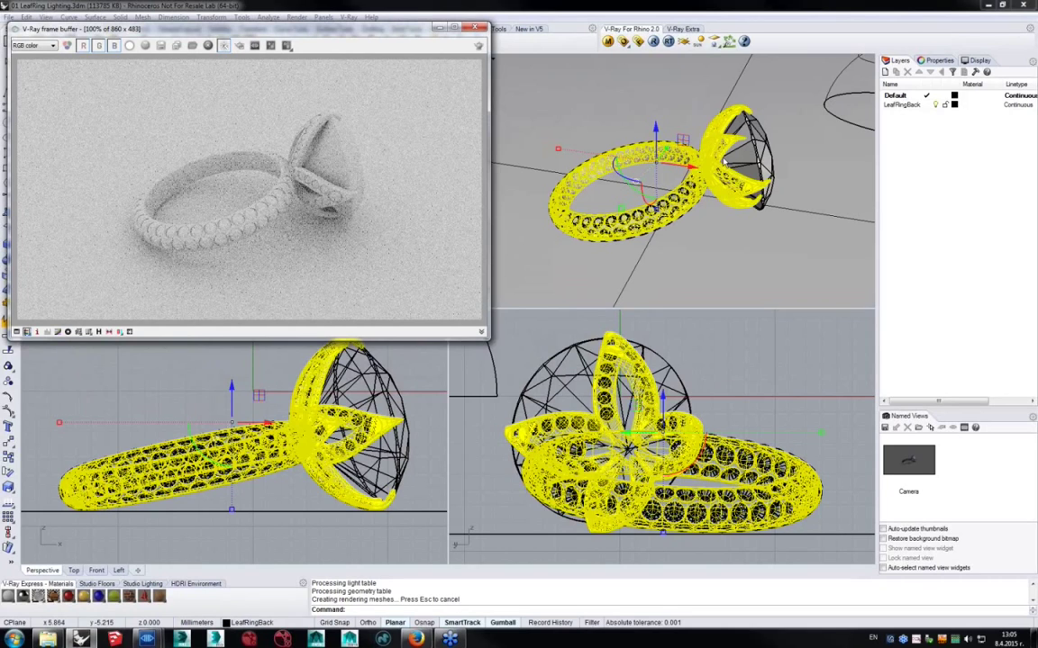
Select the large gemstone and reframe the perspective view closer to the ring while the real-time render runs.
click(744, 171)
right_drag(654, 155, 706, 163)
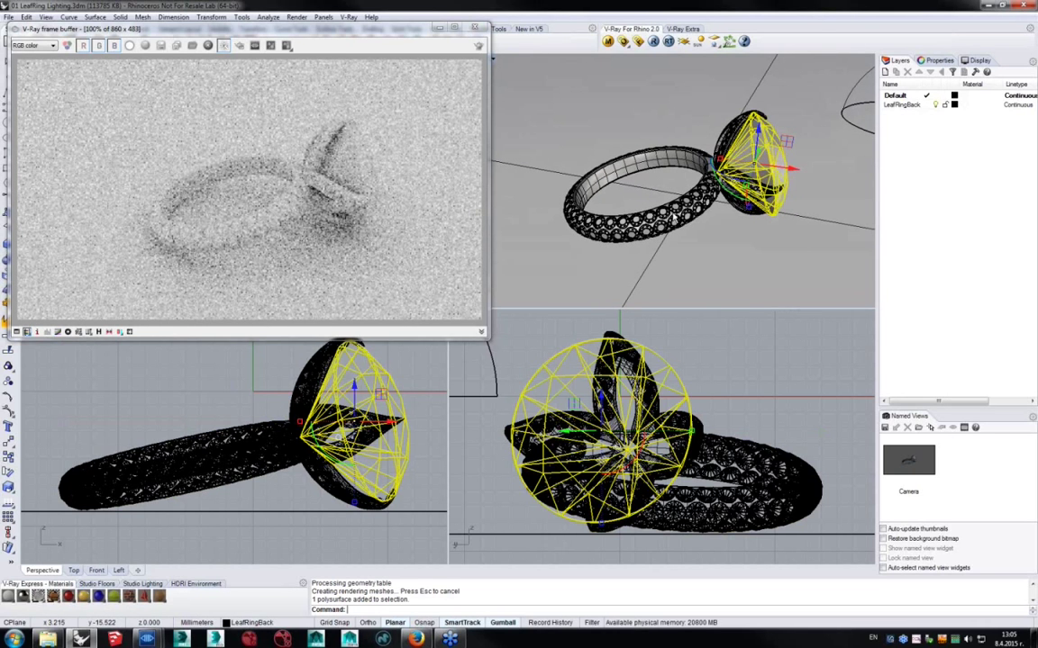
right_drag(622, 185, 705, 203)
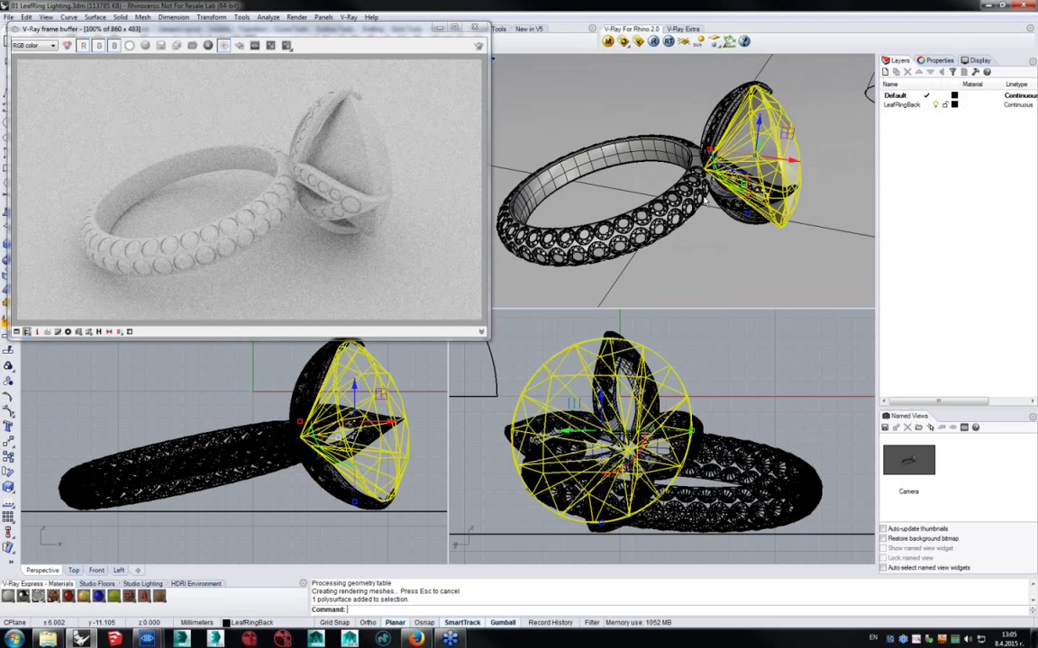
drag(377, 41, 561, 214)
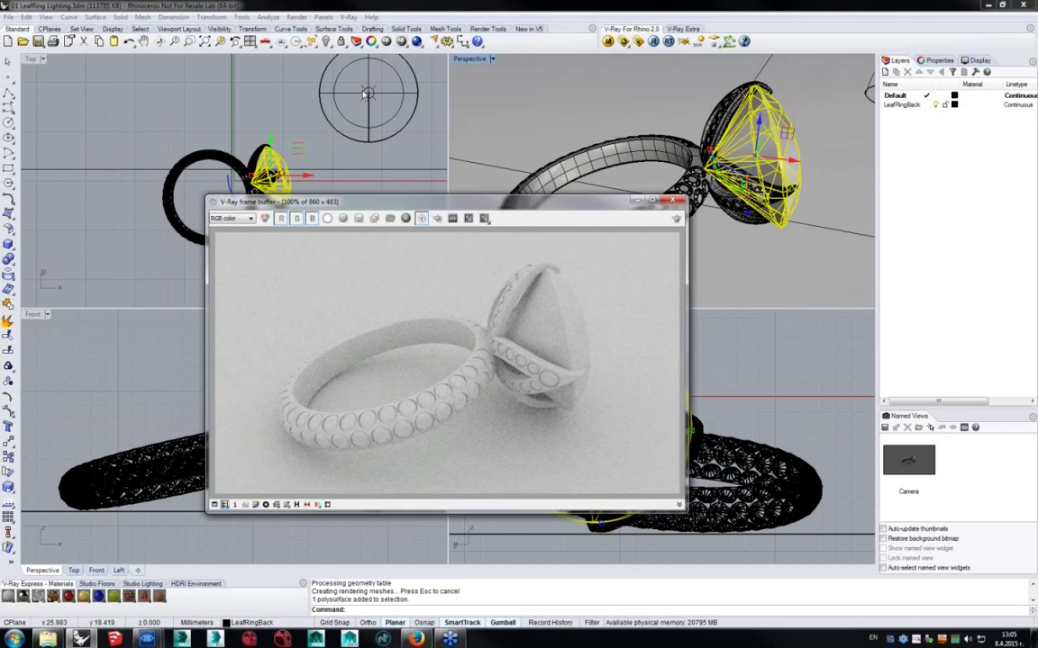
Set the existing dome light's color to pale yellow and its intensity to 2.0.
click(955, 62)
click(937, 75)
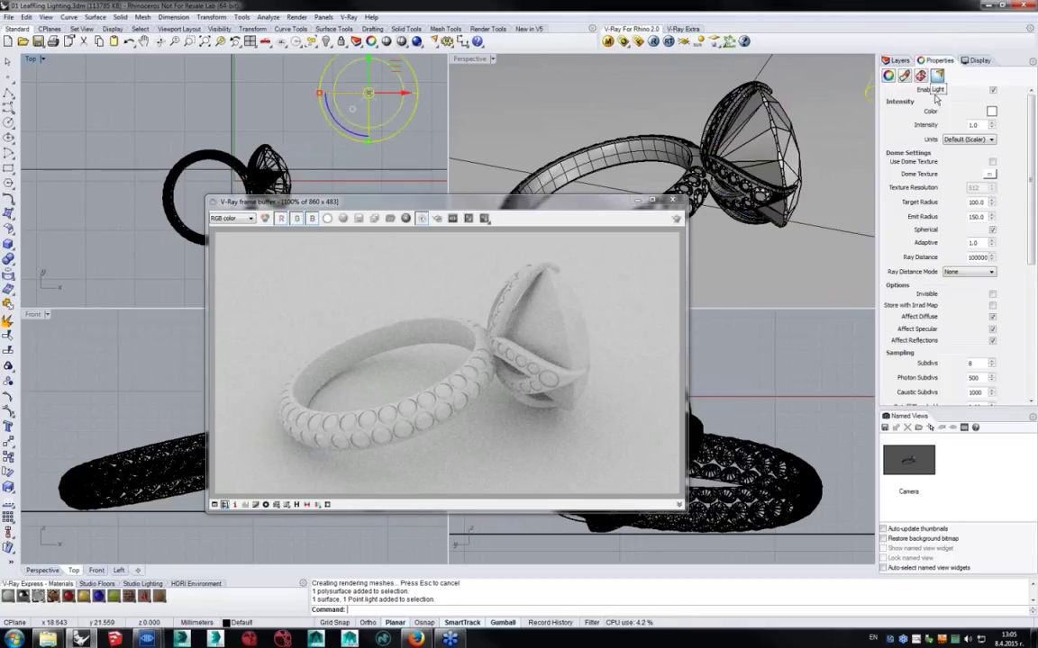
click(991, 111)
click(810, 178)
drag(811, 178, 816, 184)
click(792, 329)
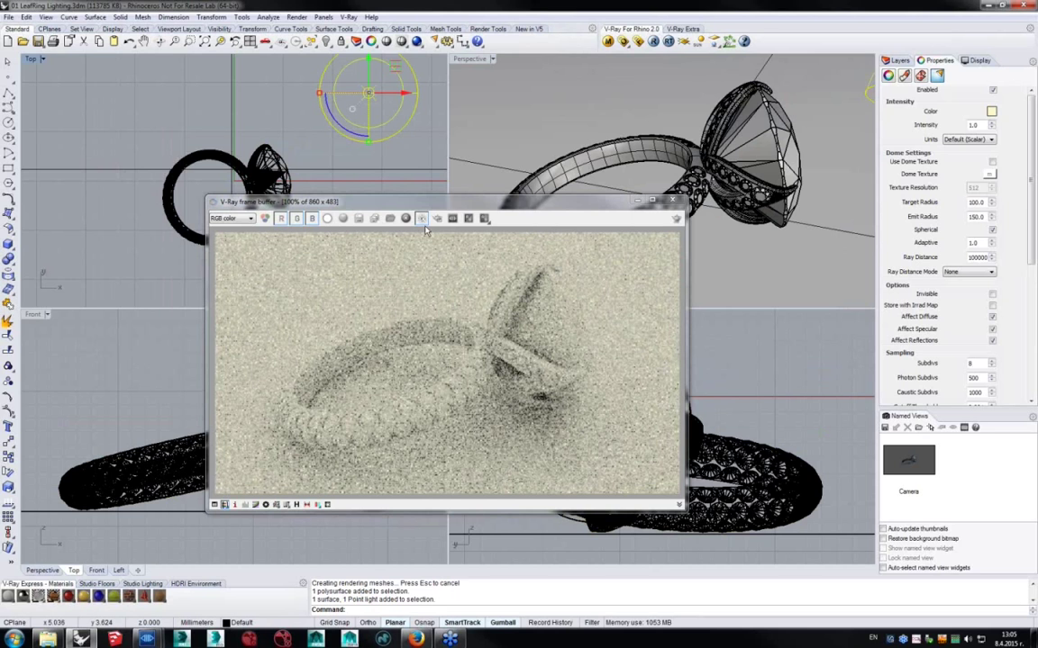
click(919, 126)
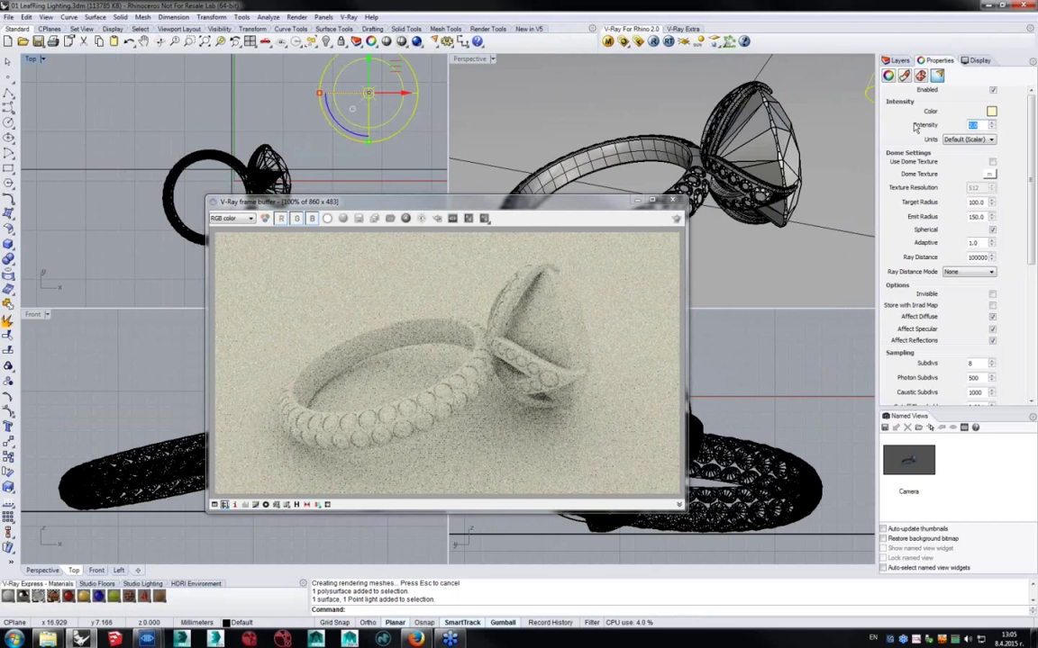
drag(540, 202, 525, 202)
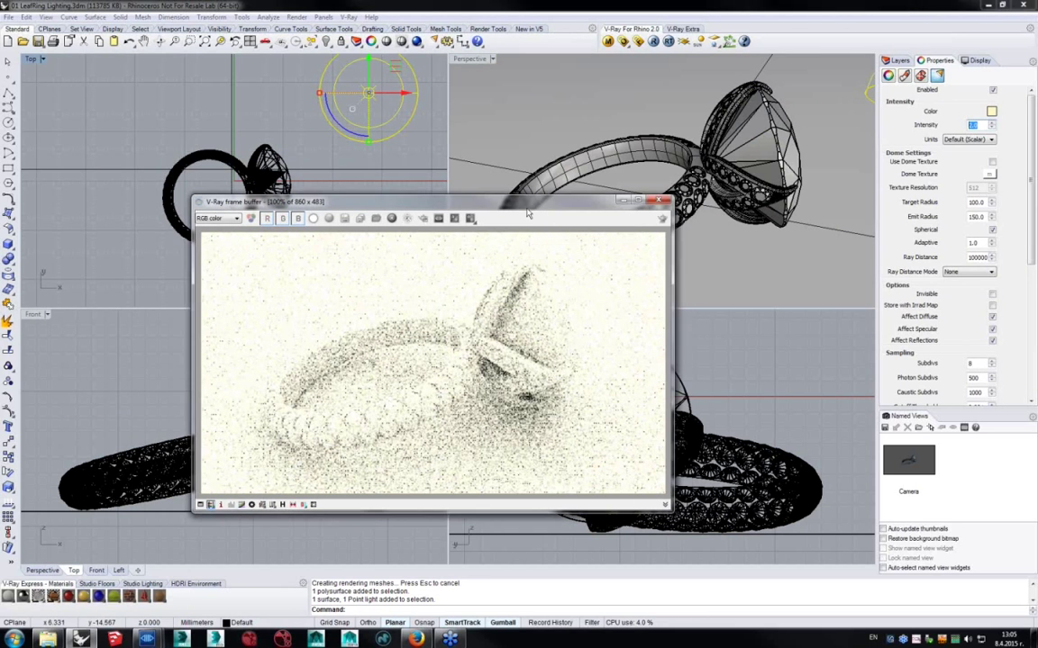
Return the dome light's color to white and its intensity to 1.0.
click(990, 111)
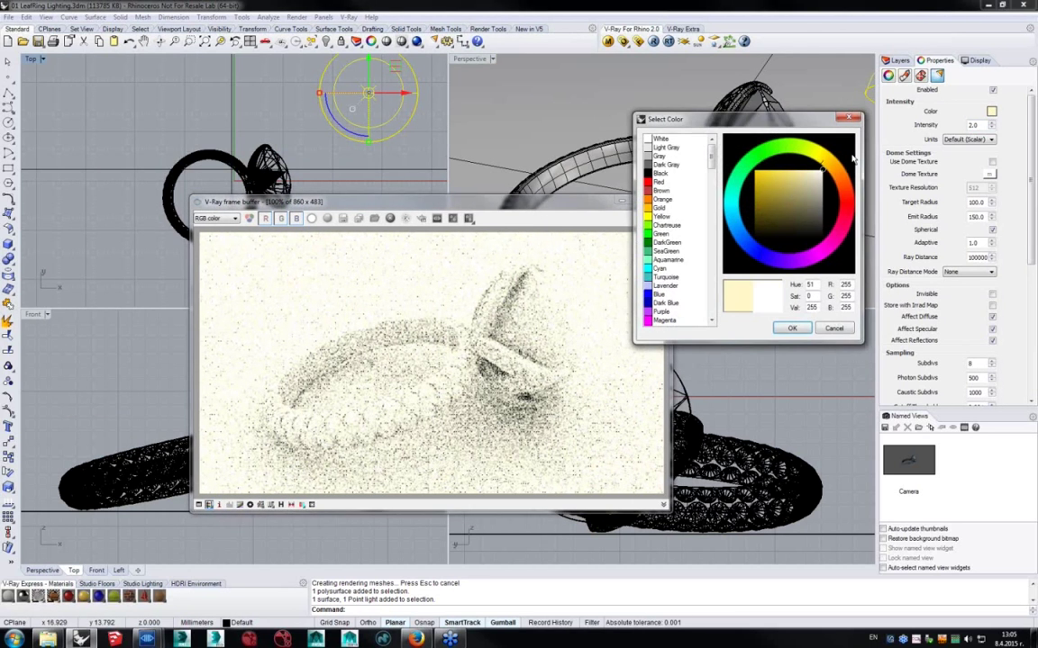
click(792, 329)
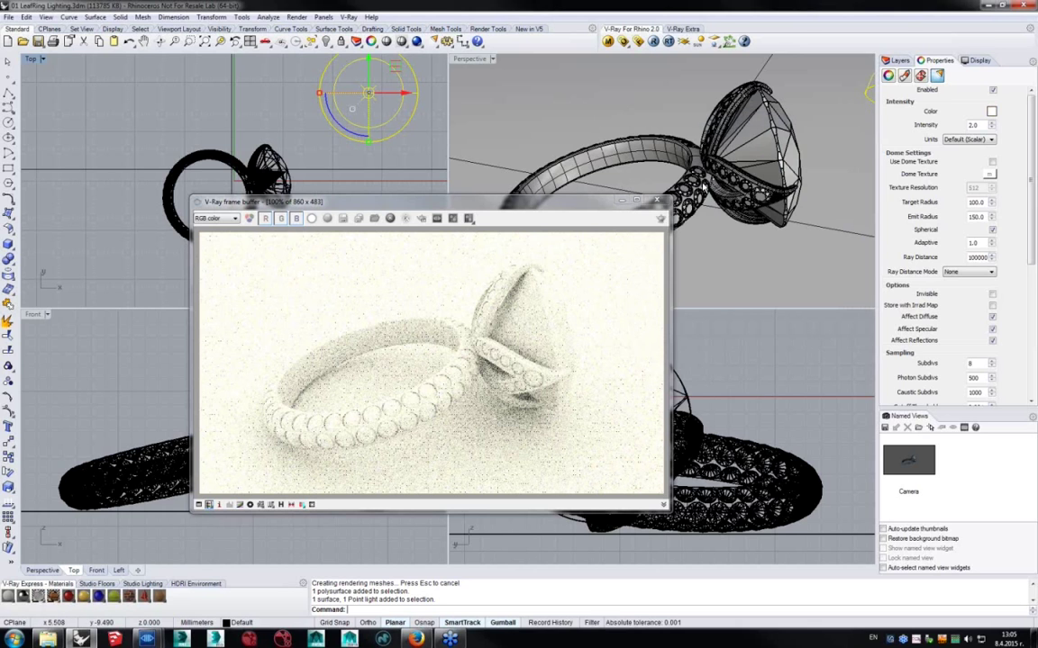
double_click(980, 128)
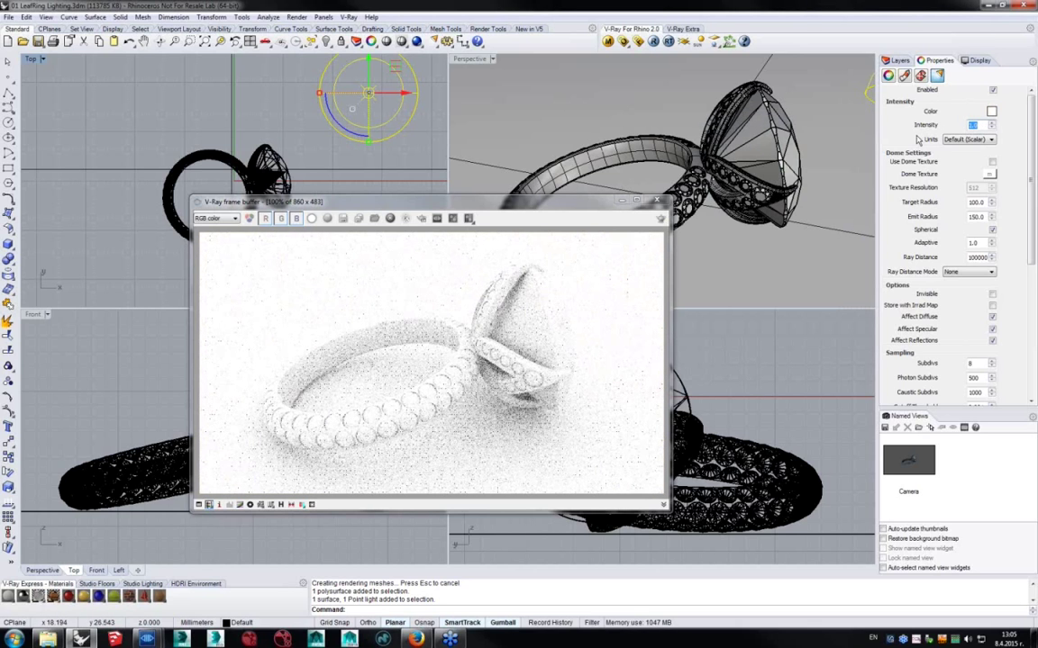
right_drag(324, 144, 299, 160)
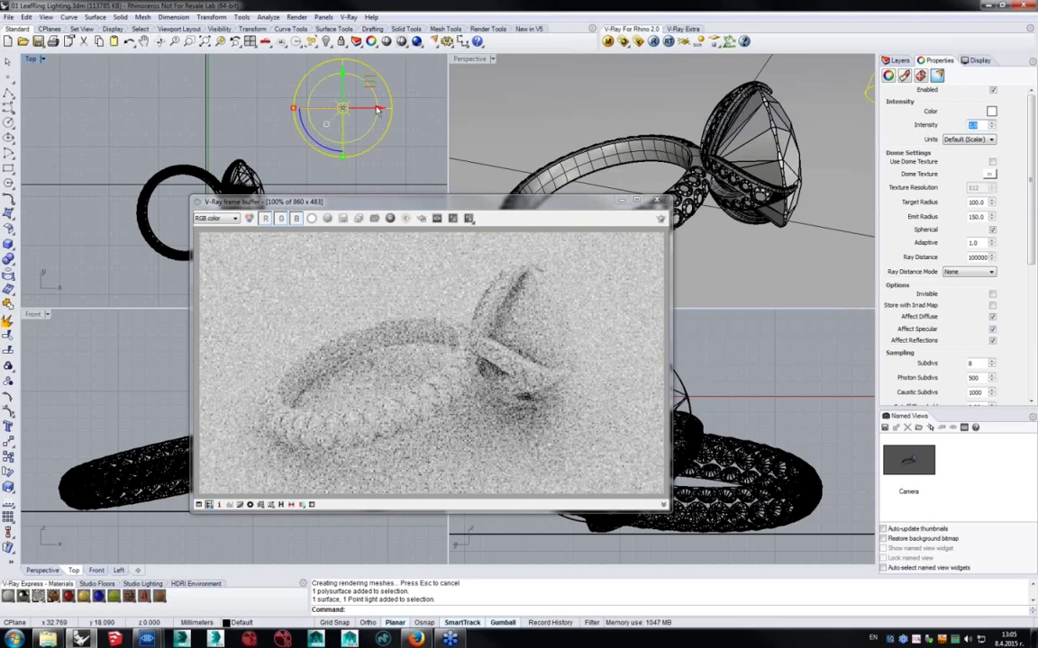
Disable the existing dome light and import the Studio_01 HDRI environment.
click(992, 90)
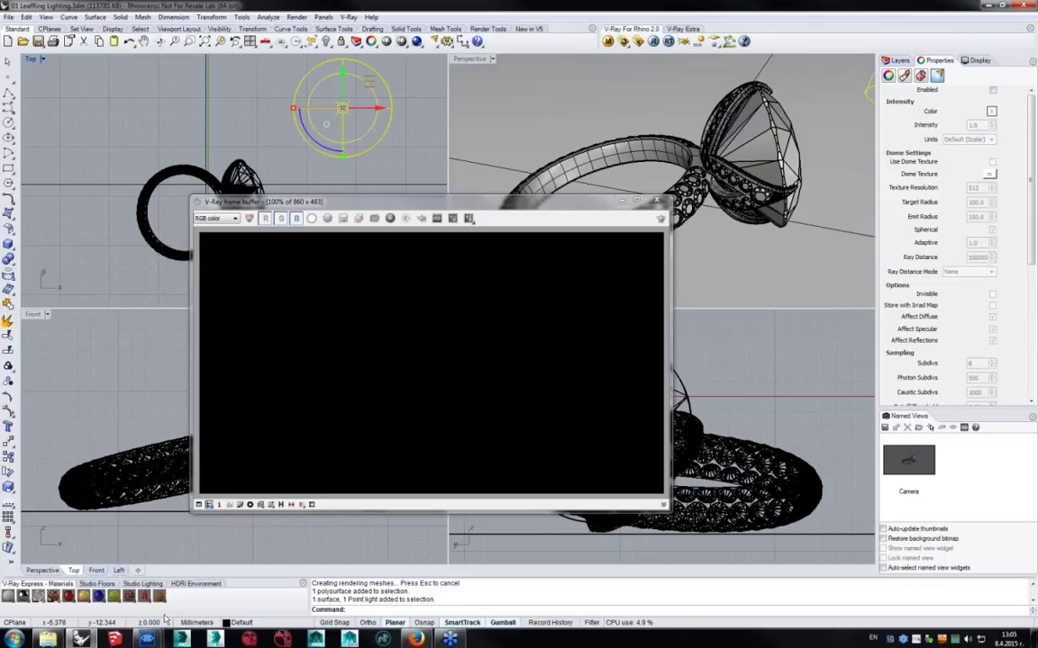
click(196, 583)
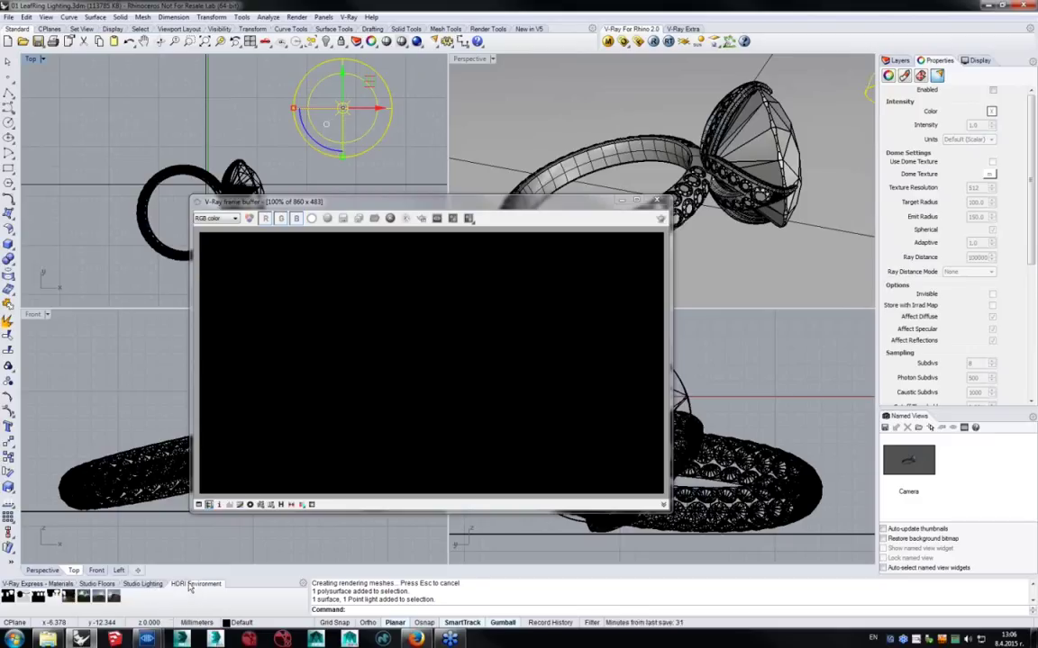
click(8, 595)
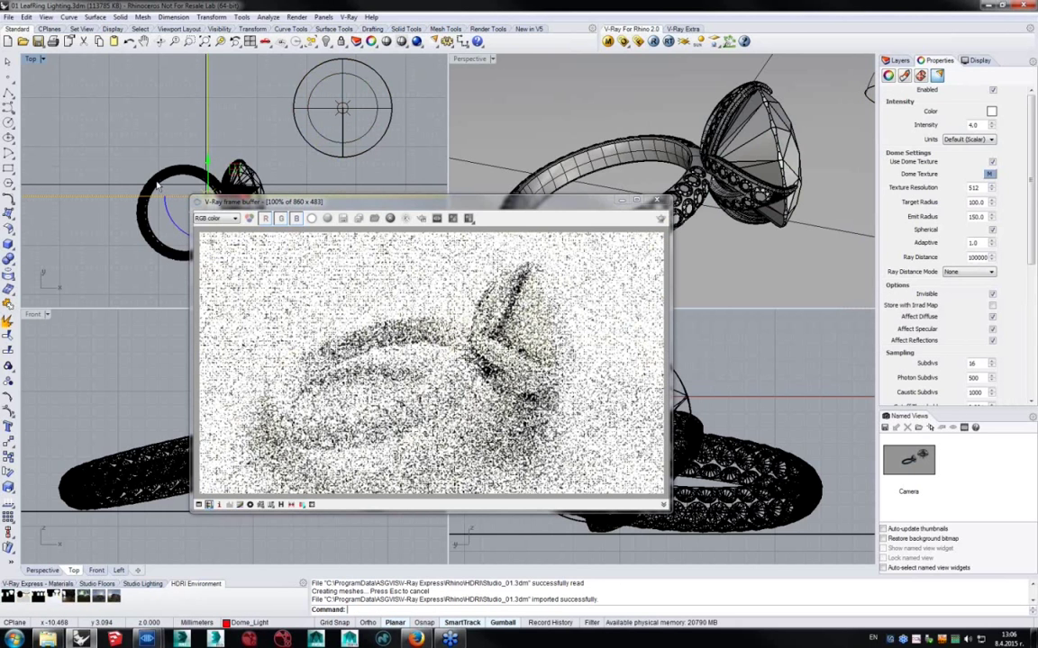
right_drag(195, 167, 144, 155)
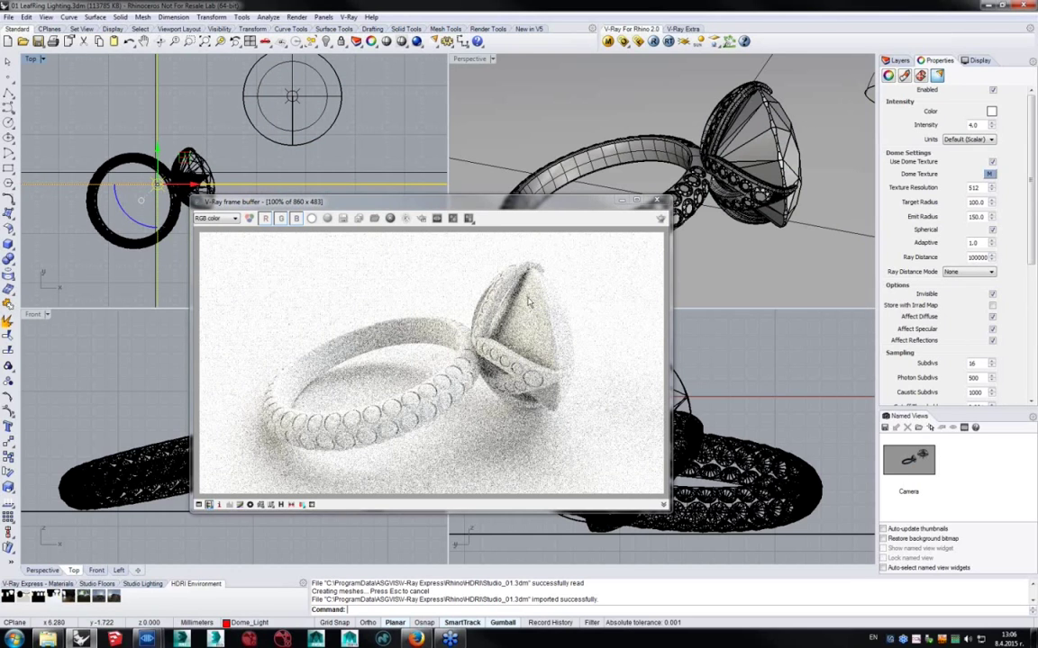
right_drag(236, 137, 218, 136)
right_drag(279, 159, 266, 155)
scroll(267, 155, down, 6)
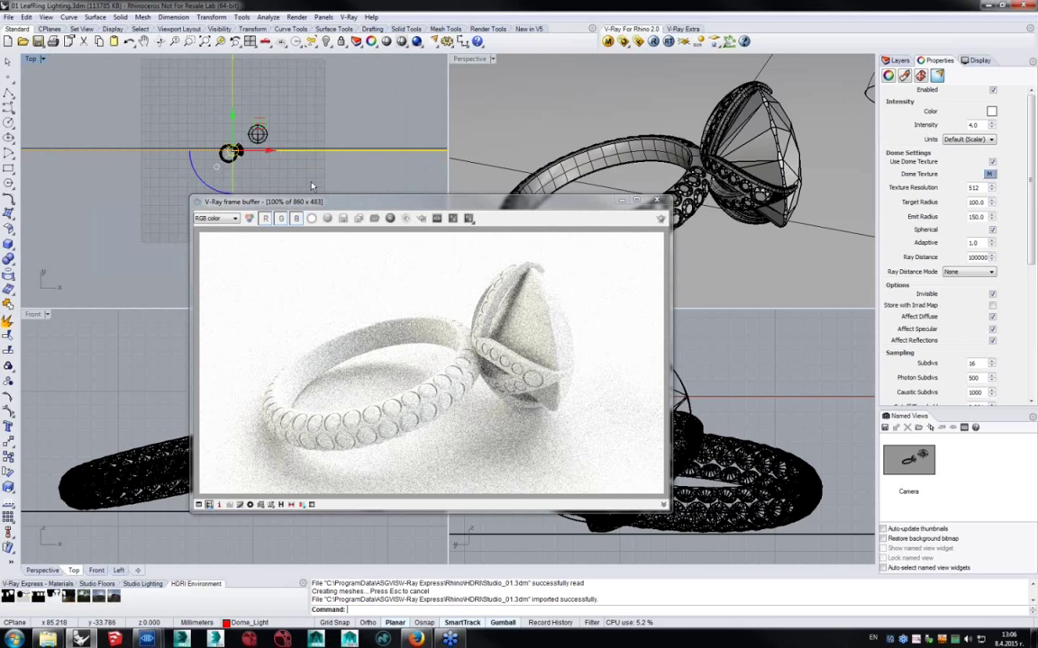
scroll(285, 161, down, 3)
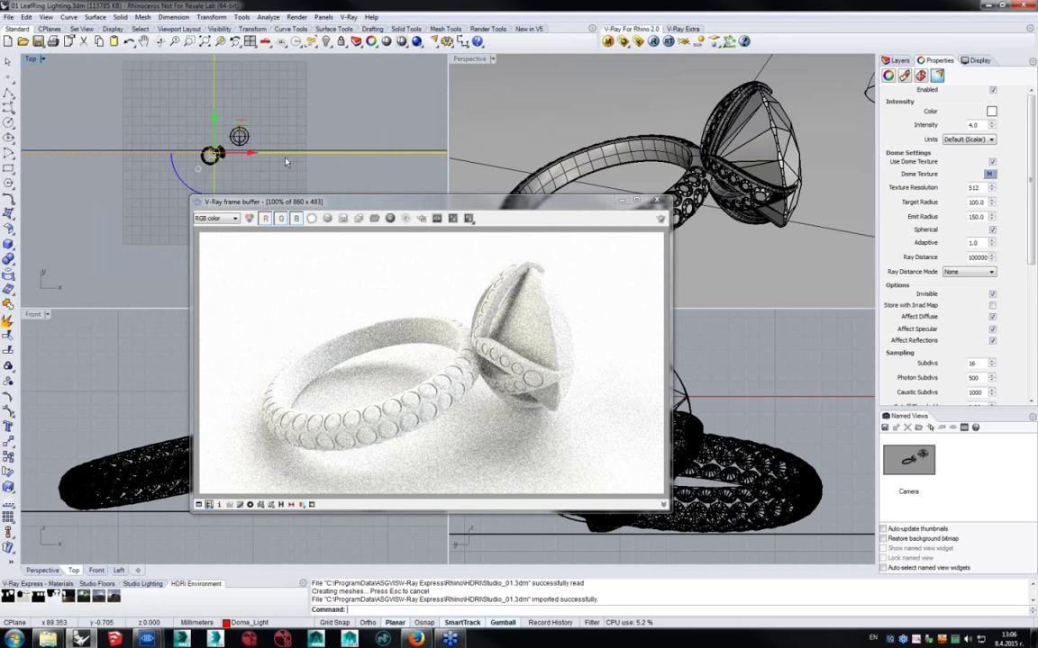
scroll(248, 151, up, 5)
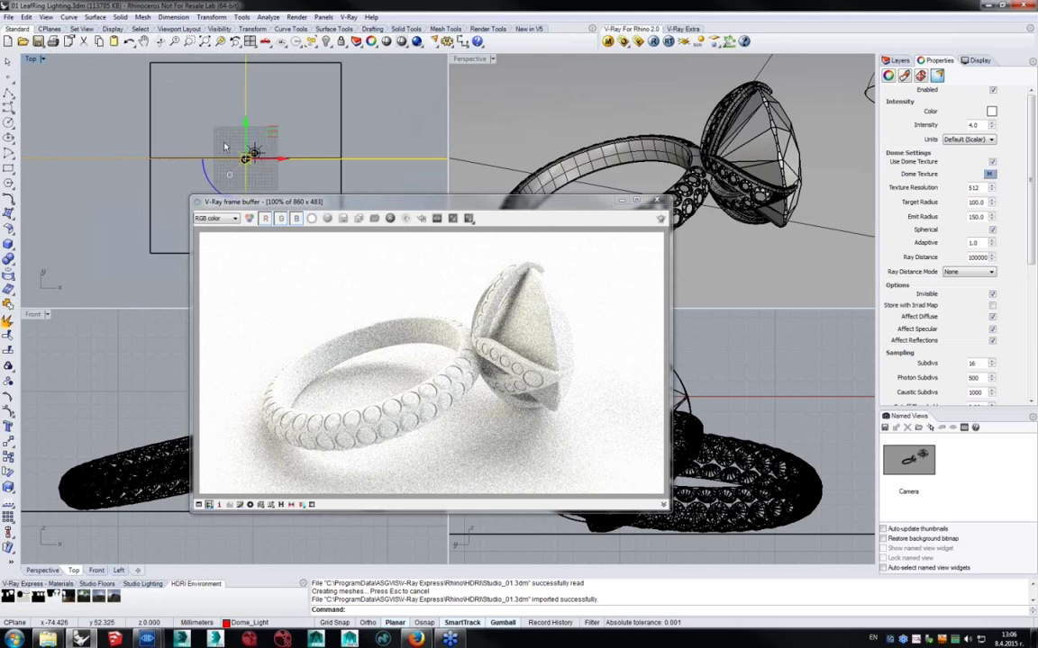
Turn off the Dome_Light layer that holds the imported studio environment light.
click(260, 156)
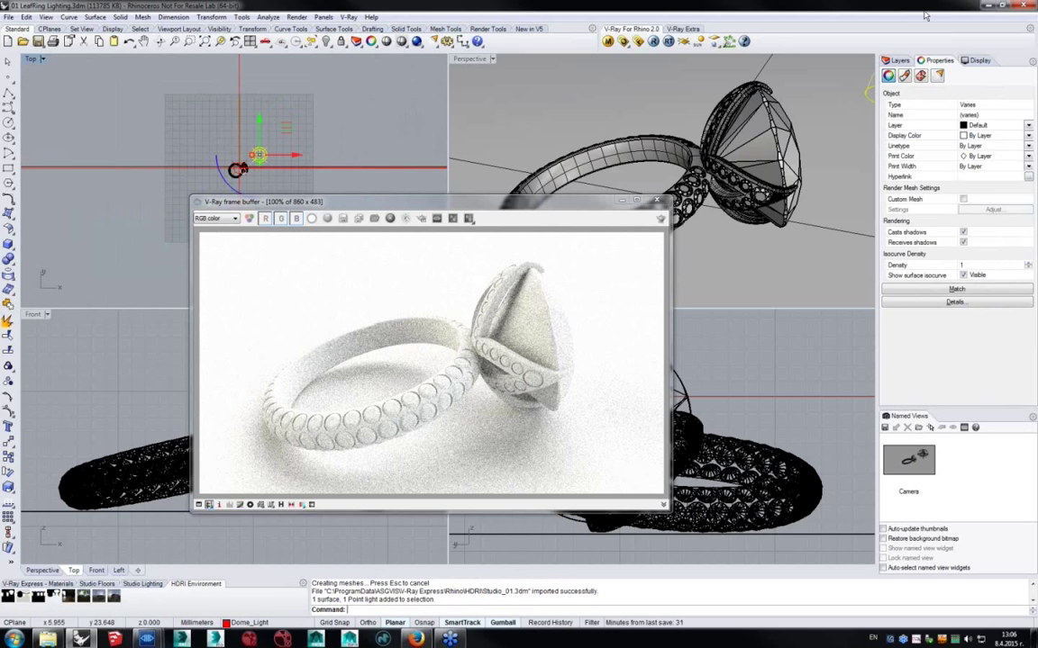
click(899, 61)
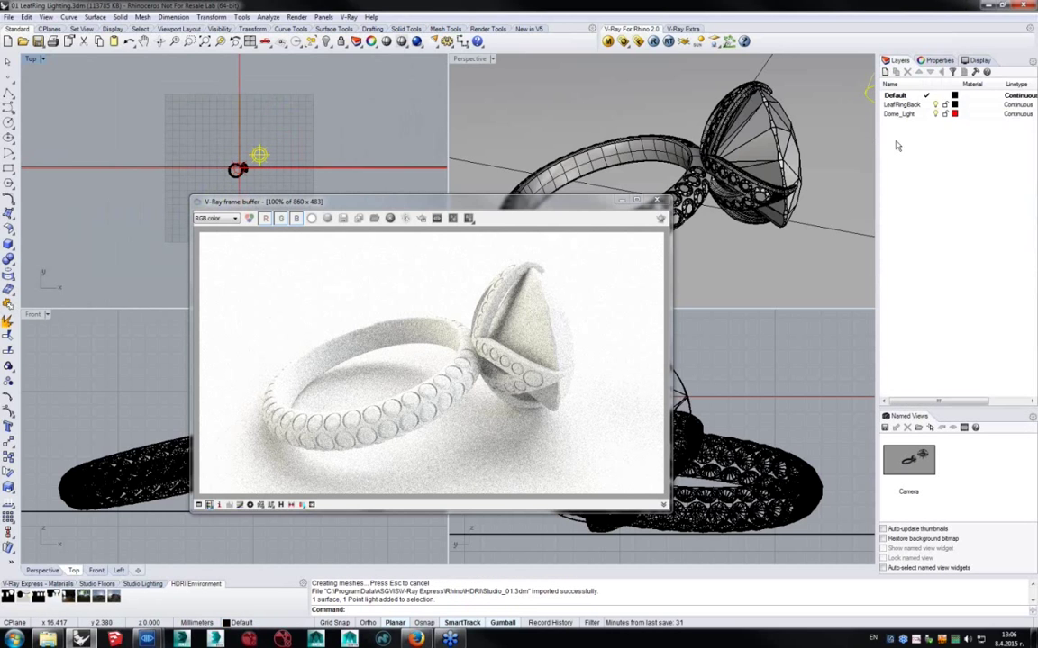
click(906, 115)
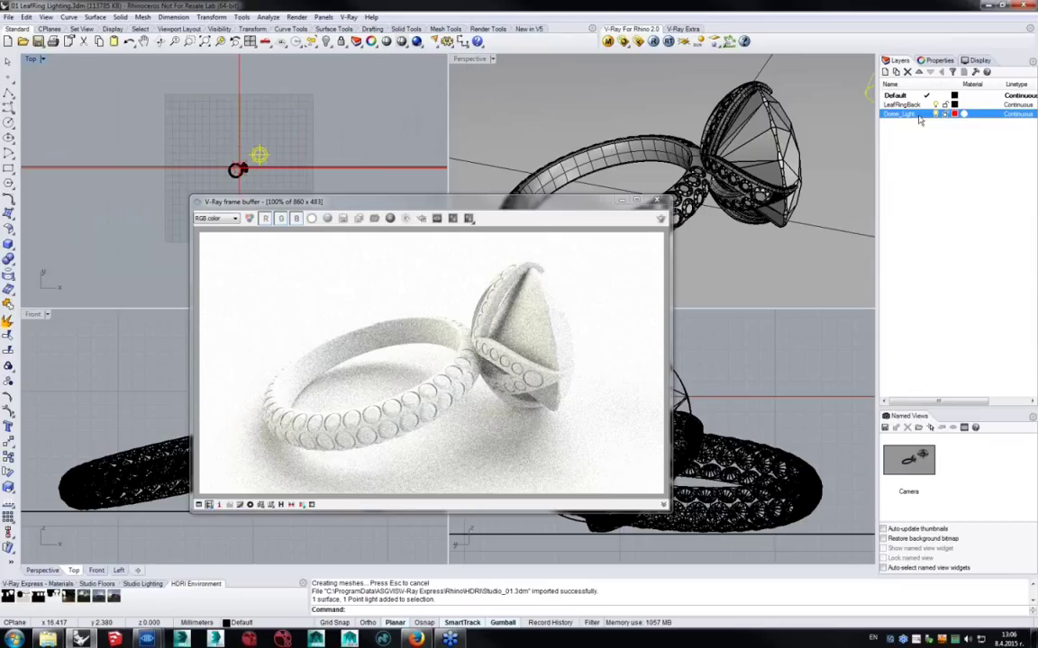
click(336, 114)
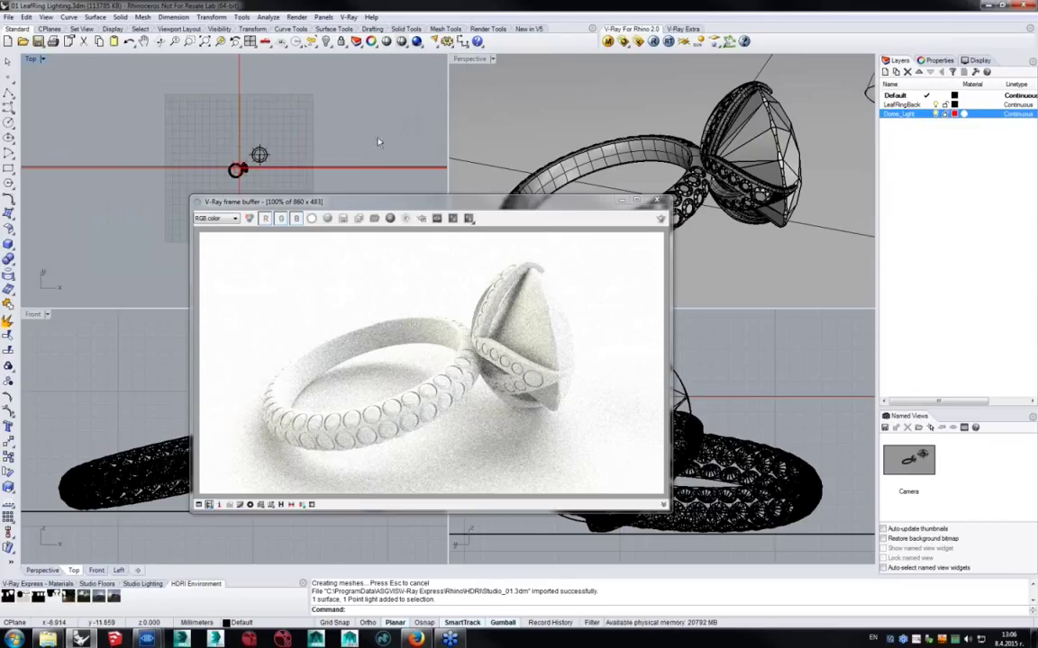
click(843, 111)
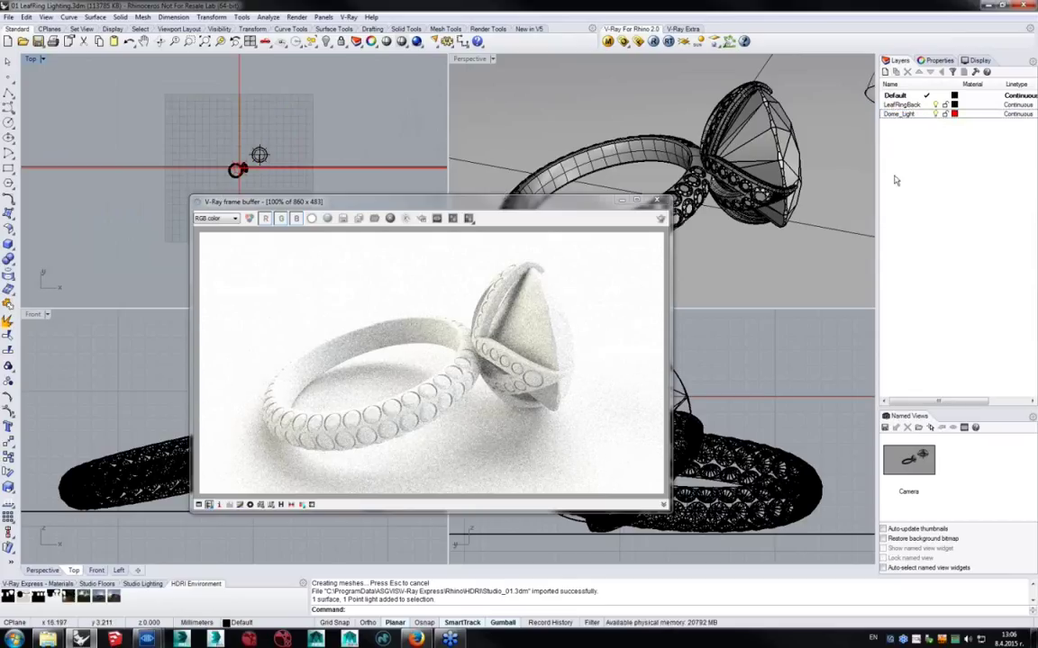
click(939, 114)
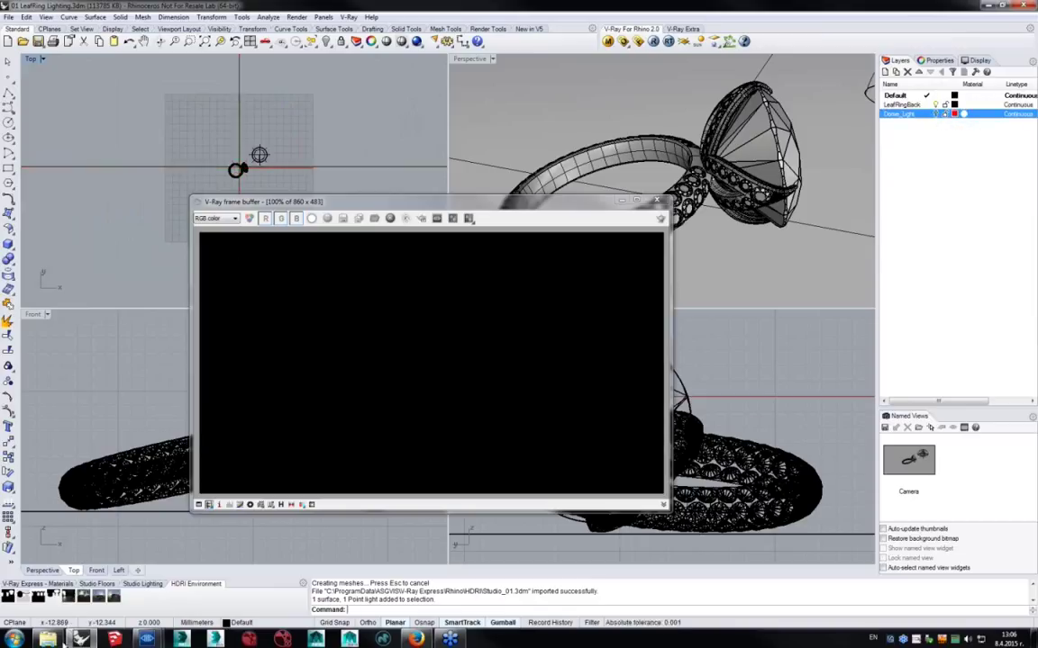
Import the Studio_02 HDRI environment and set its dome light's intensity to 1.0.
click(23, 596)
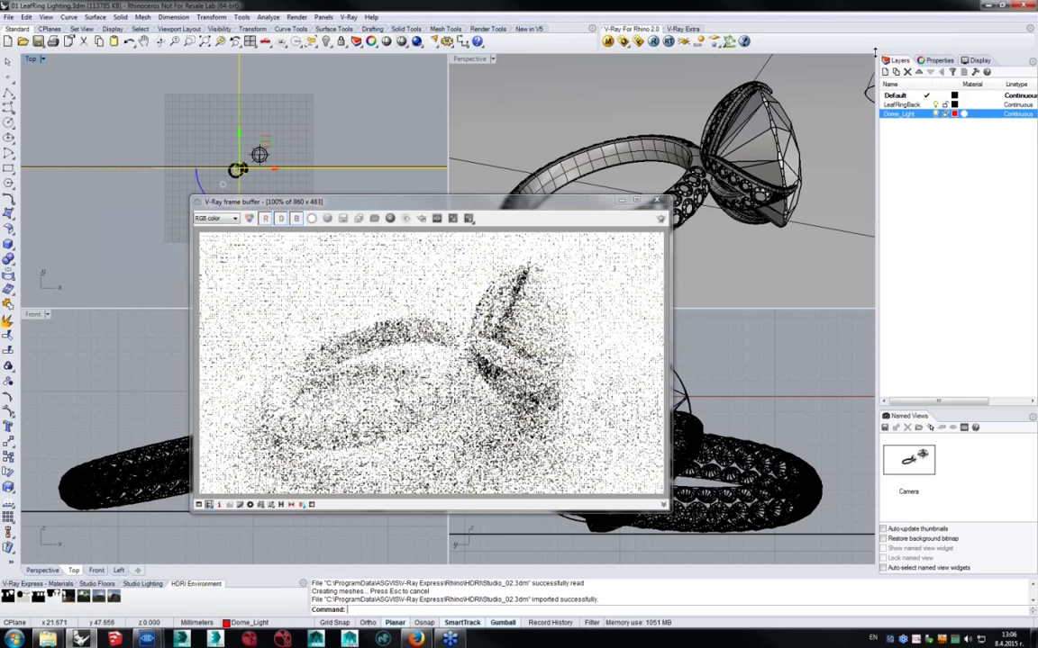
click(937, 60)
click(937, 76)
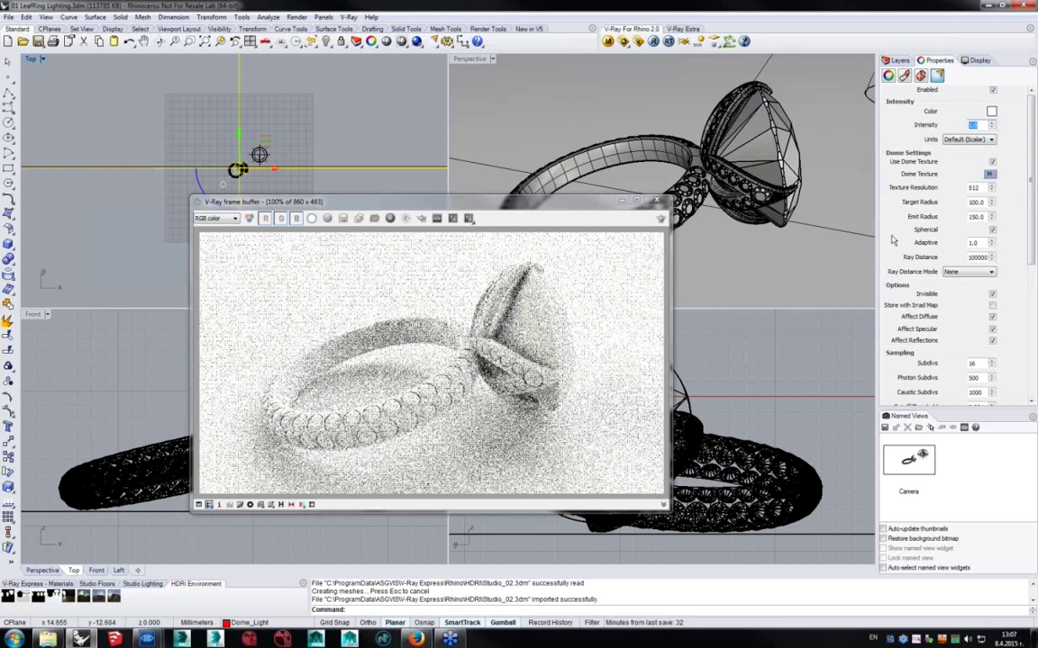
Check which HDR file the dome light's texture uses, leaving the texture settings unchanged.
click(989, 173)
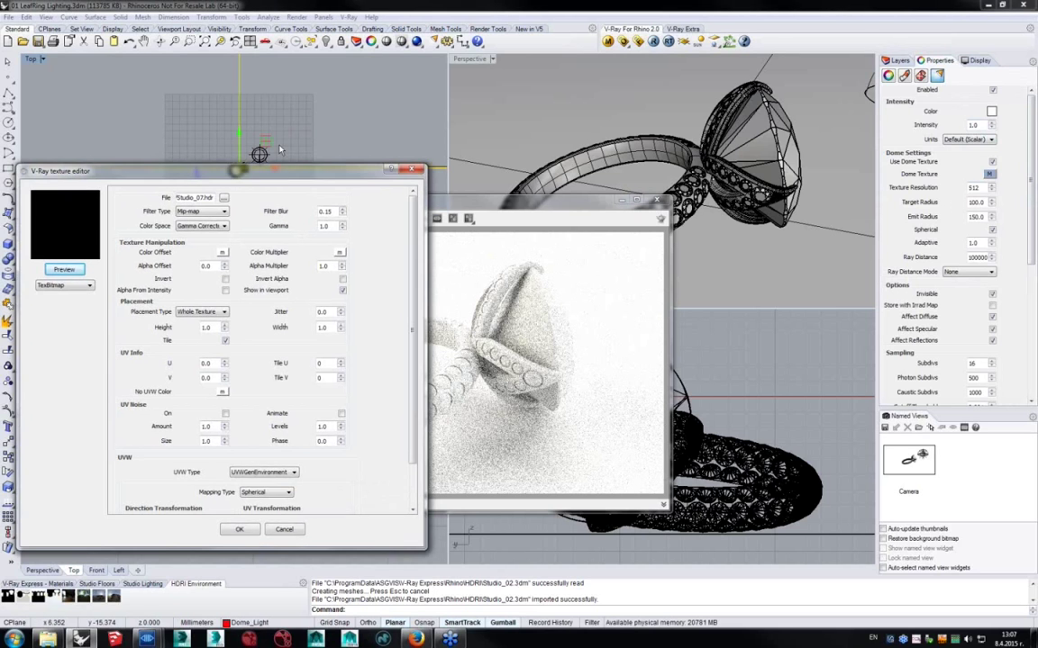
double_click(203, 116)
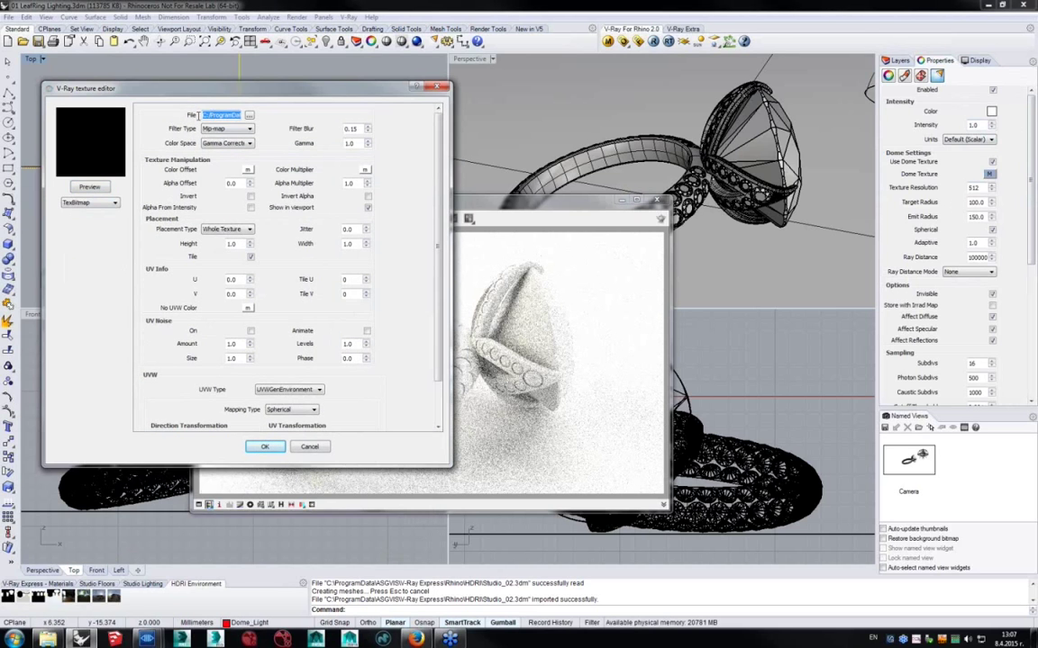
click(441, 89)
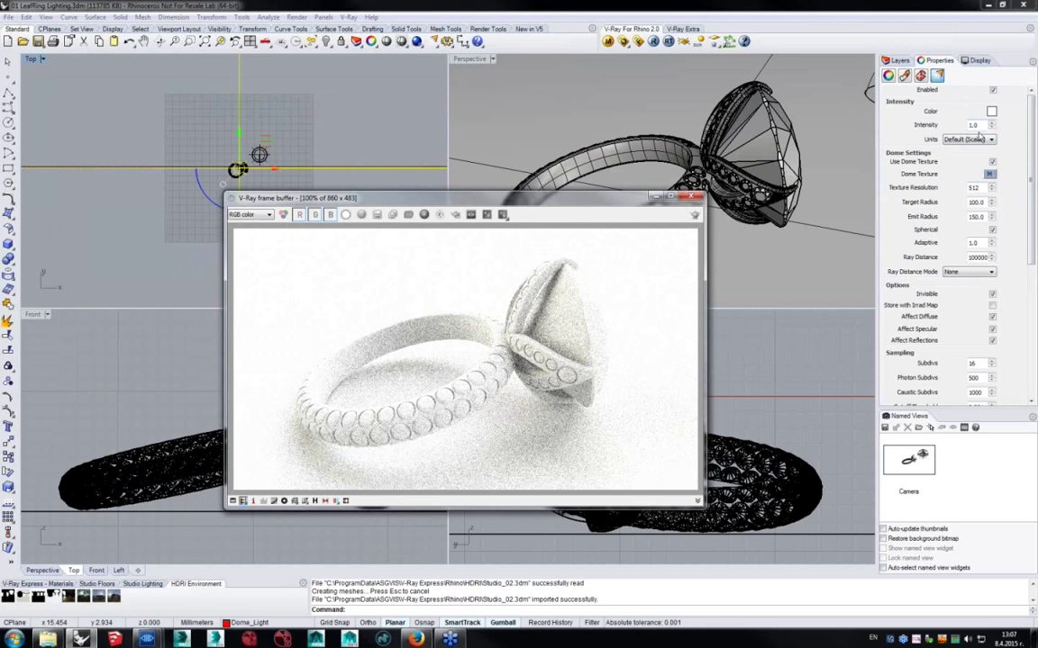
Turn off the Dome_Light layer and import the Fer_Desk_Sperical HDRI environment.
click(897, 61)
click(936, 115)
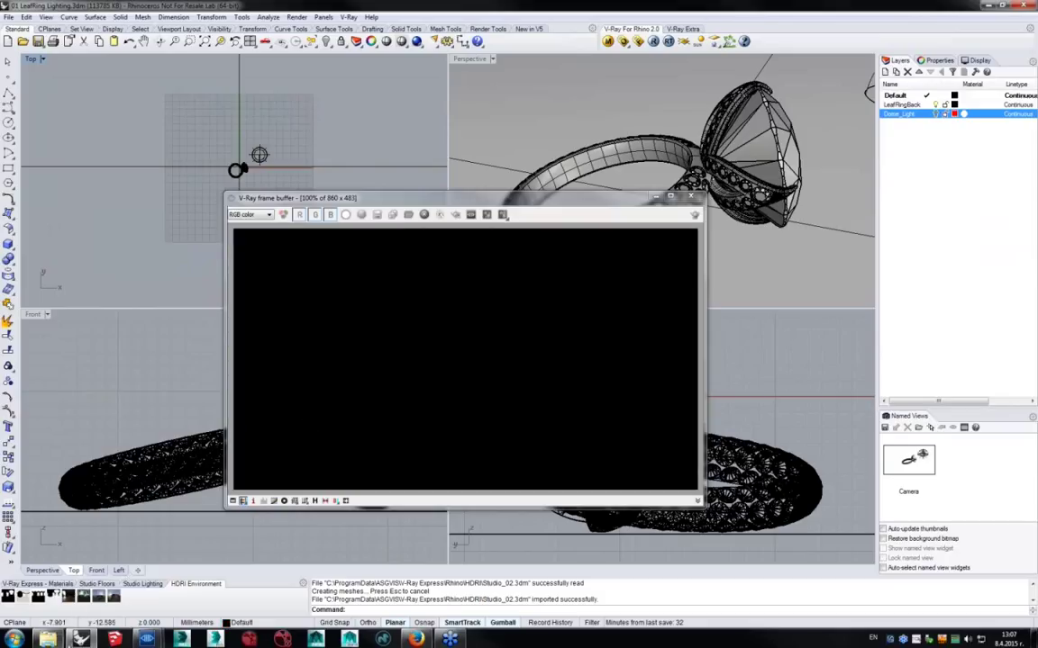
click(67, 595)
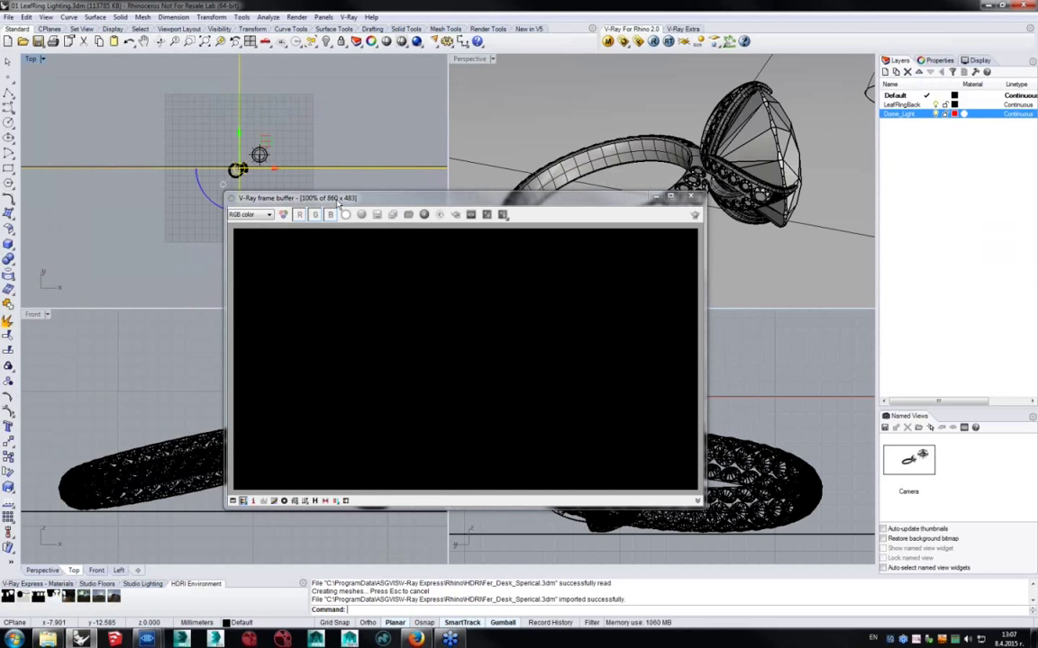
Set the Fer_Desk_Sperical dome light's intensity to 0.2.
drag(338, 204, 385, 204)
click(947, 63)
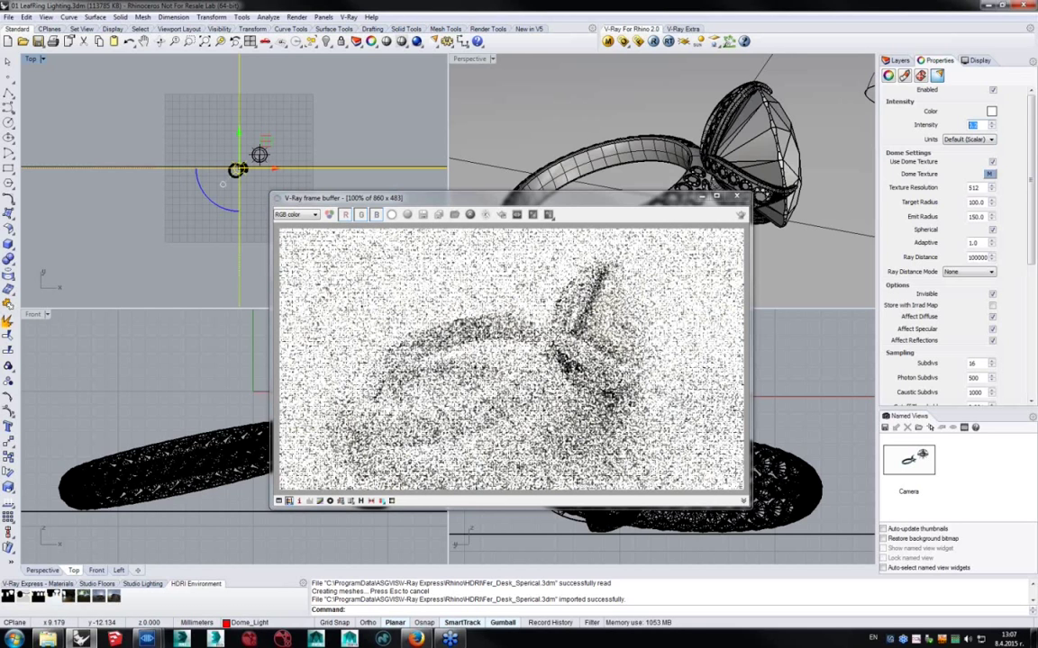
text(0.2)
key(Return)
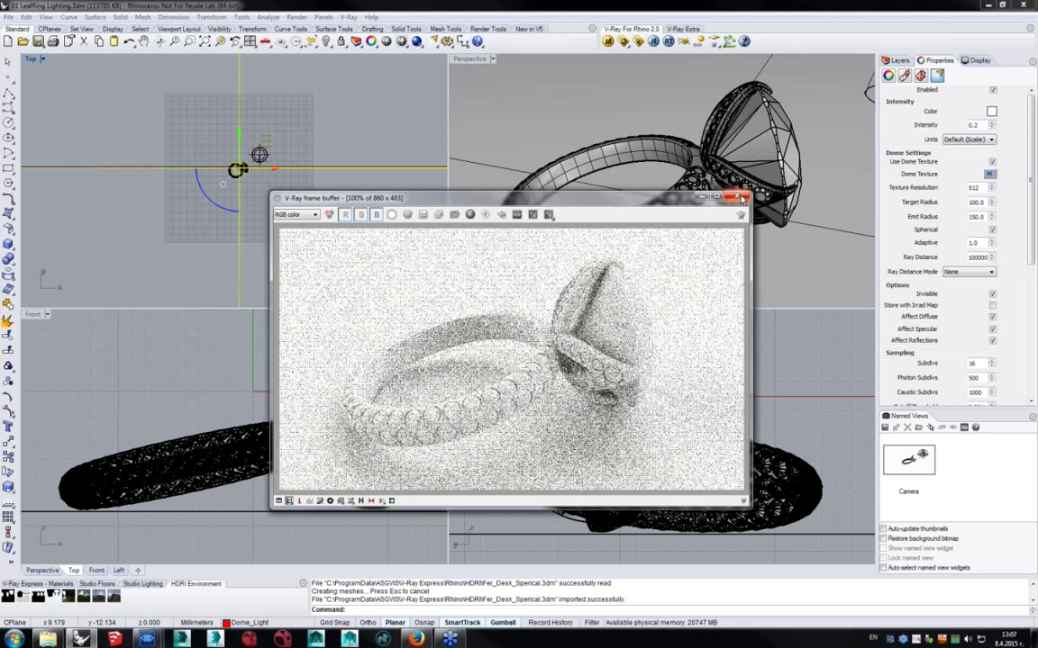
Turn off the Dome_Light layer to remove the Fer_Desk_Sperical lighting from the ring scene.
click(698, 167)
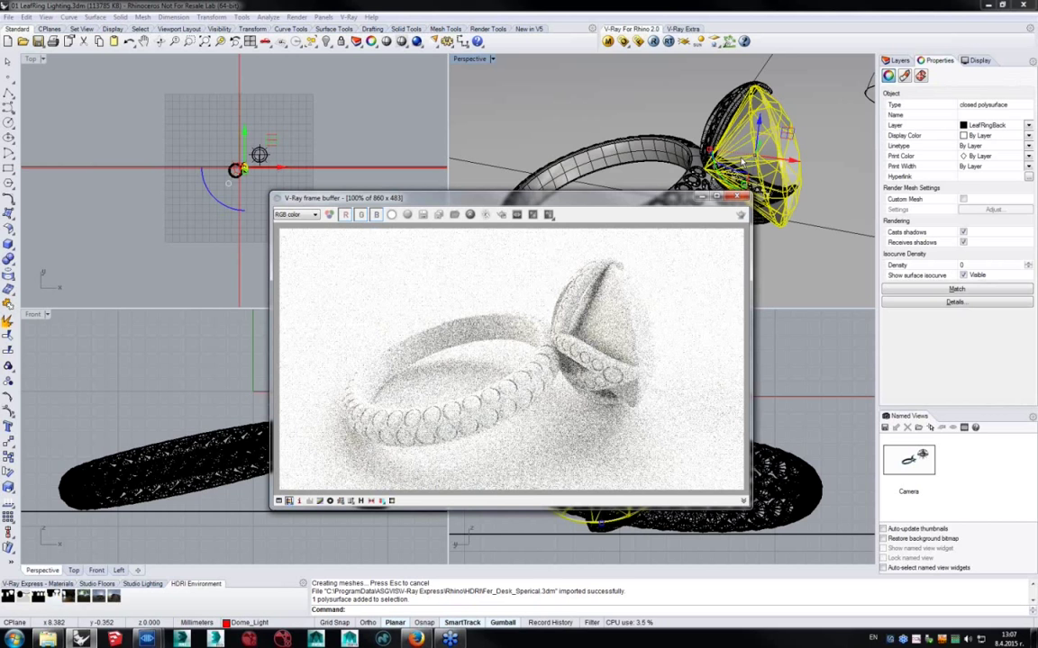
right_drag(741, 160, 605, 155)
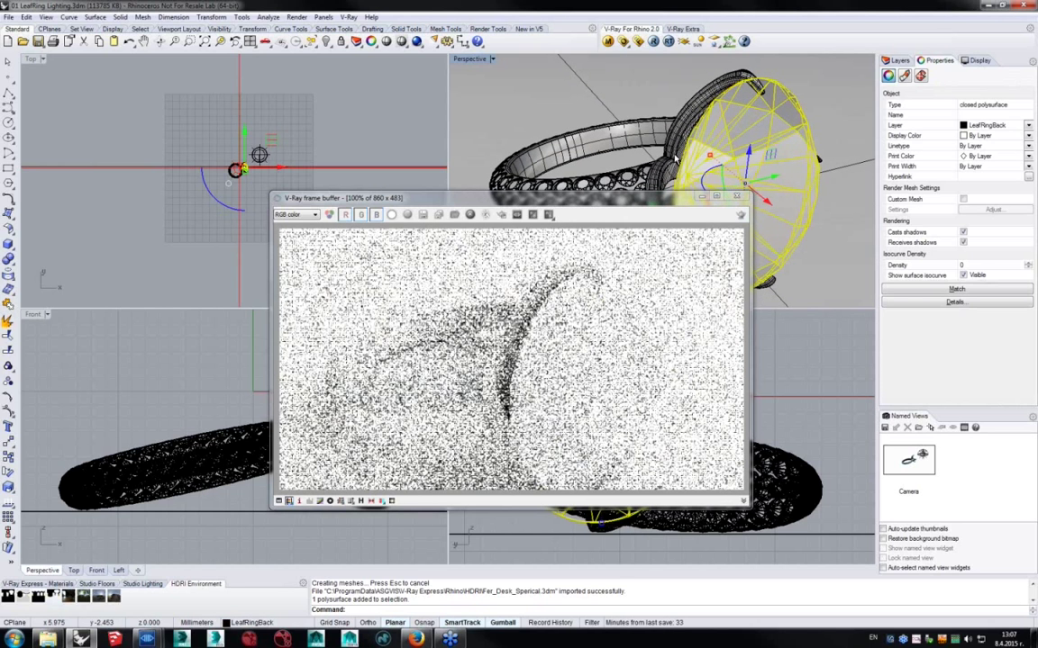
click(898, 60)
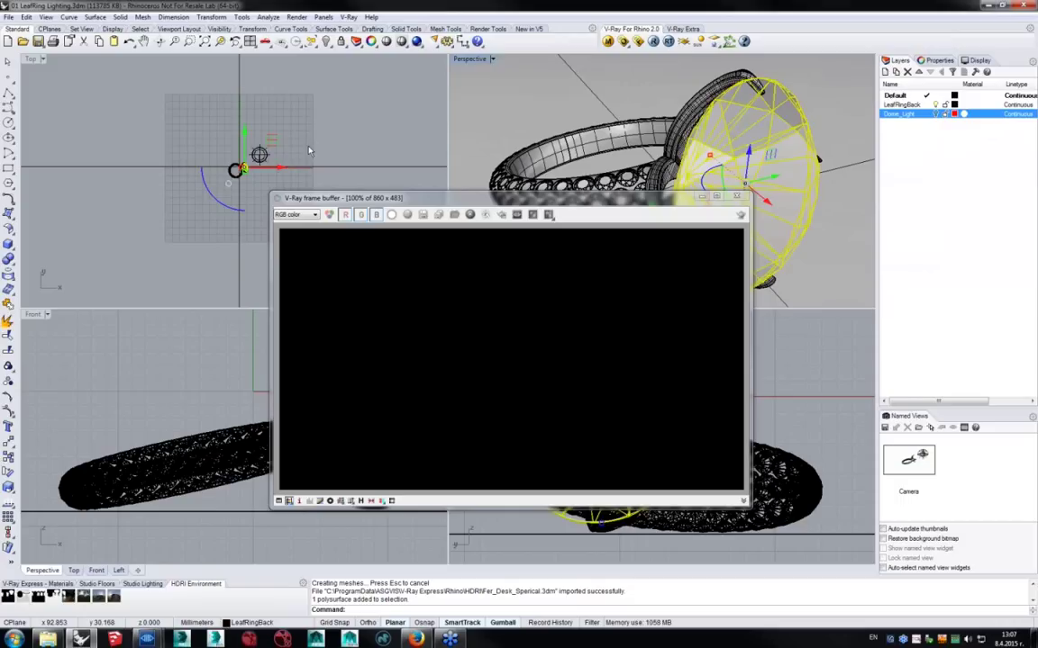
Select the original dome light near the ring and enable it in its V-Ray light properties.
drag(277, 131, 227, 179)
click(936, 60)
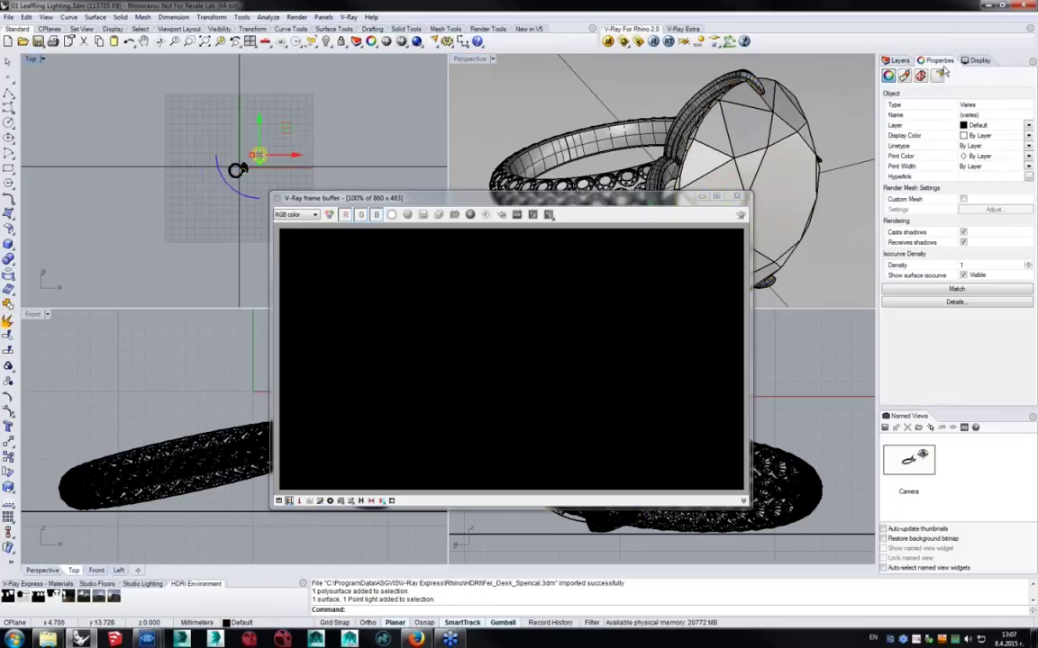
click(937, 75)
click(992, 90)
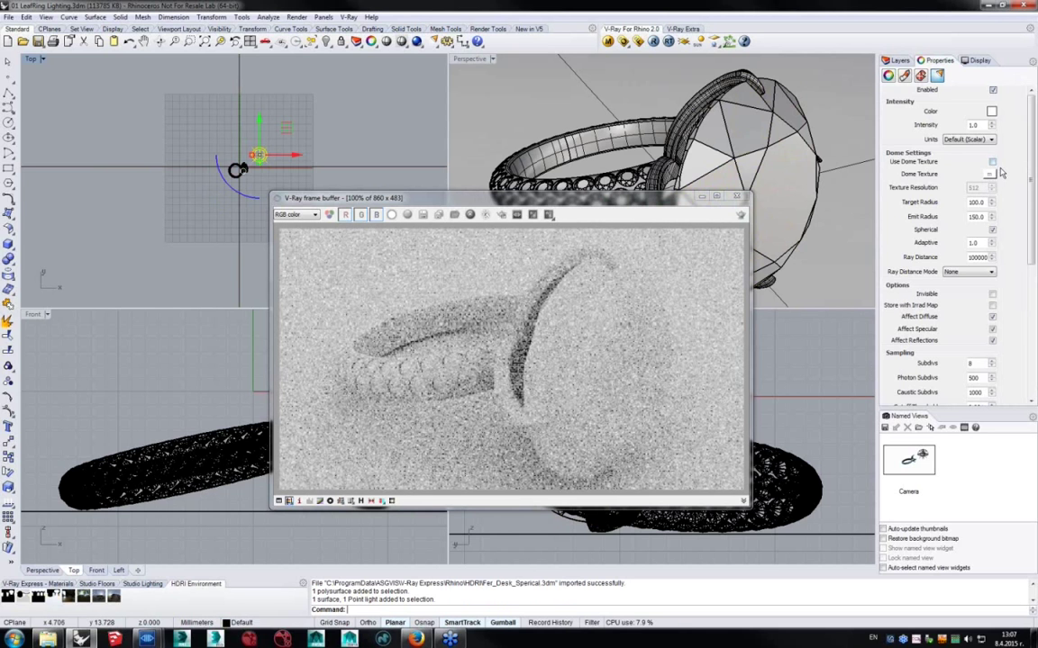
Enable the dome texture on this light and load kitchen_K.hdr as a TexBitmap.
click(992, 163)
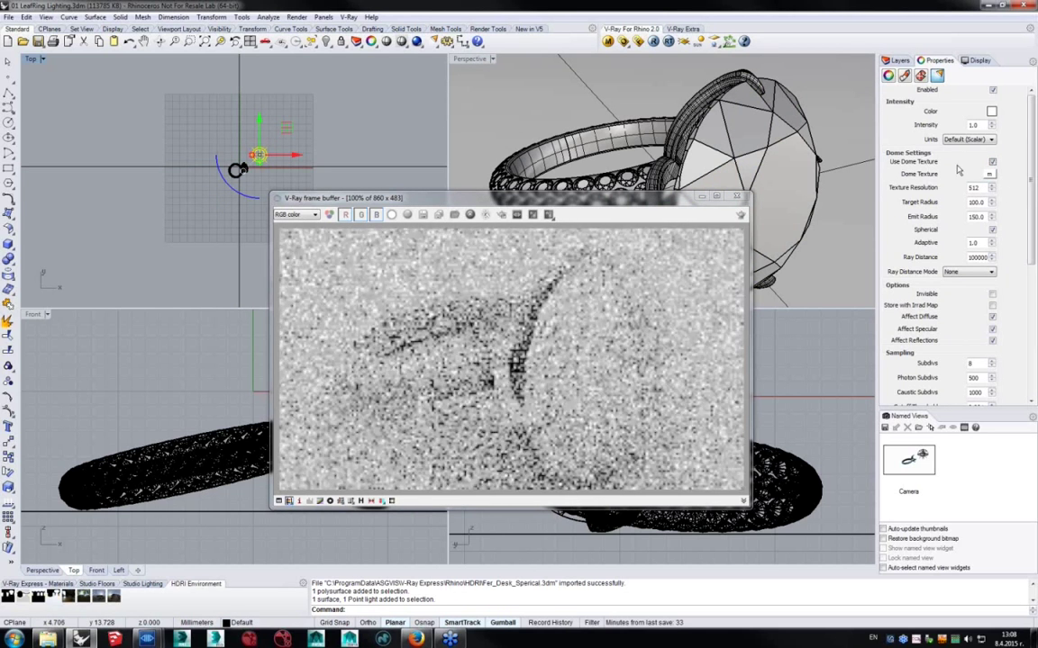
click(990, 173)
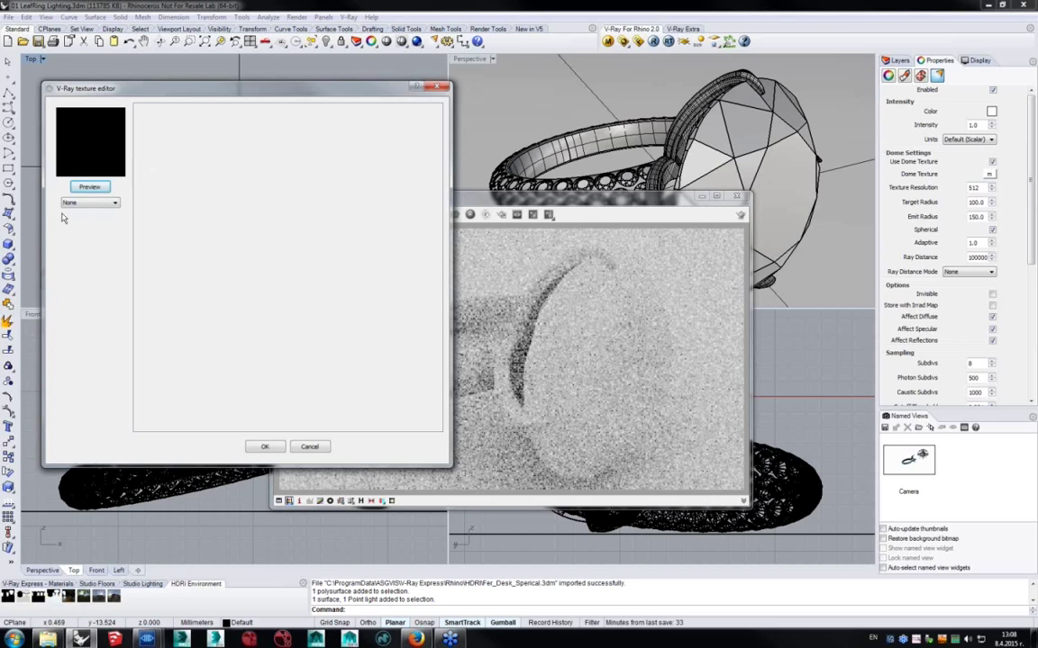
click(90, 205)
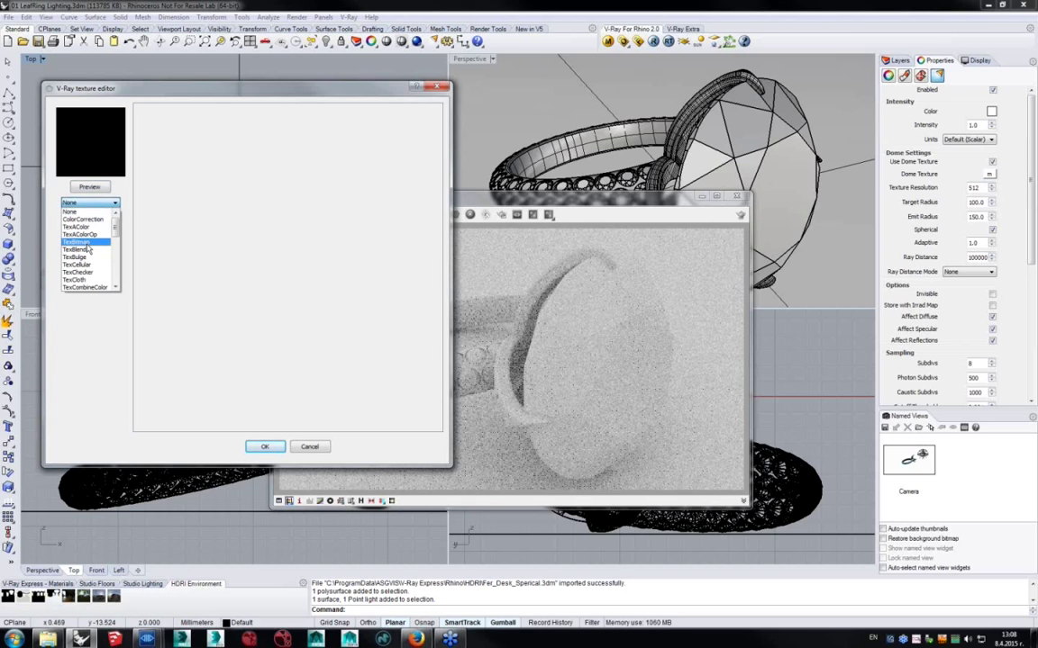
click(86, 244)
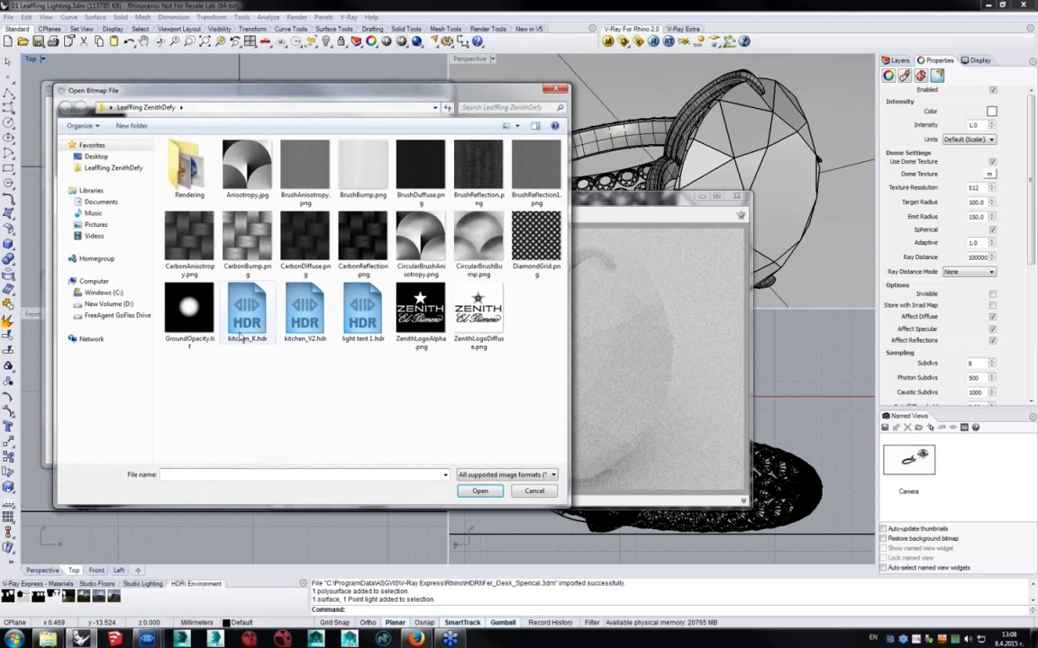
click(253, 306)
double_click(253, 307)
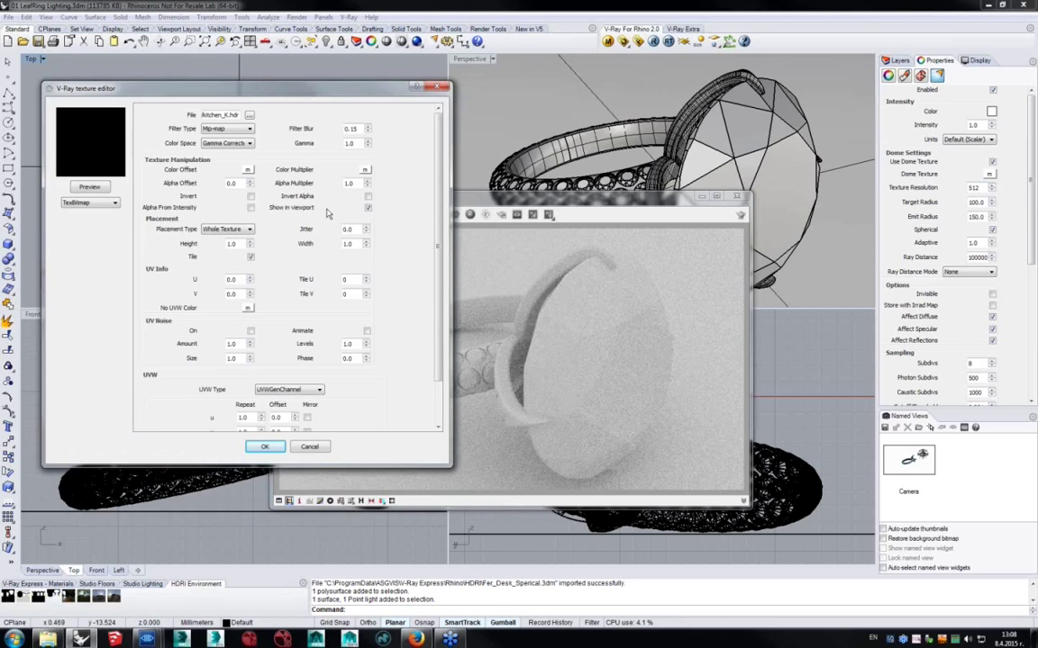
Set the HDR texture's UVW type to UVWGenEnvironment with Spherical mapping and accept the texture.
click(290, 389)
click(302, 406)
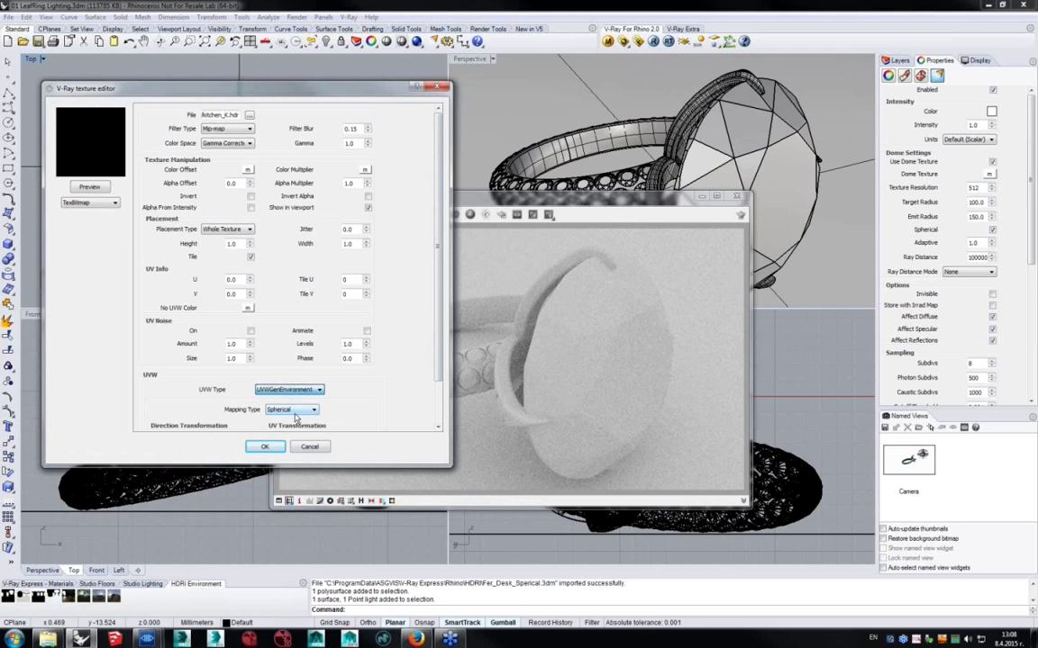
click(265, 447)
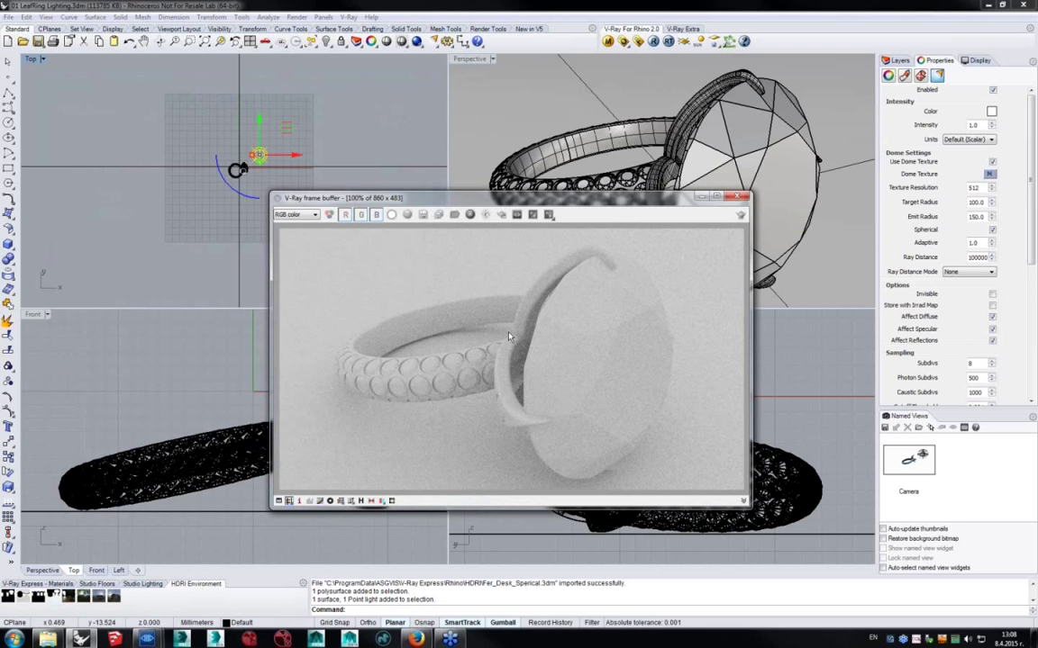
Try to set the kitchen_K.hdr dome light's intensity to 0.5 while viewing the ring from another angle.
double_click(977, 125)
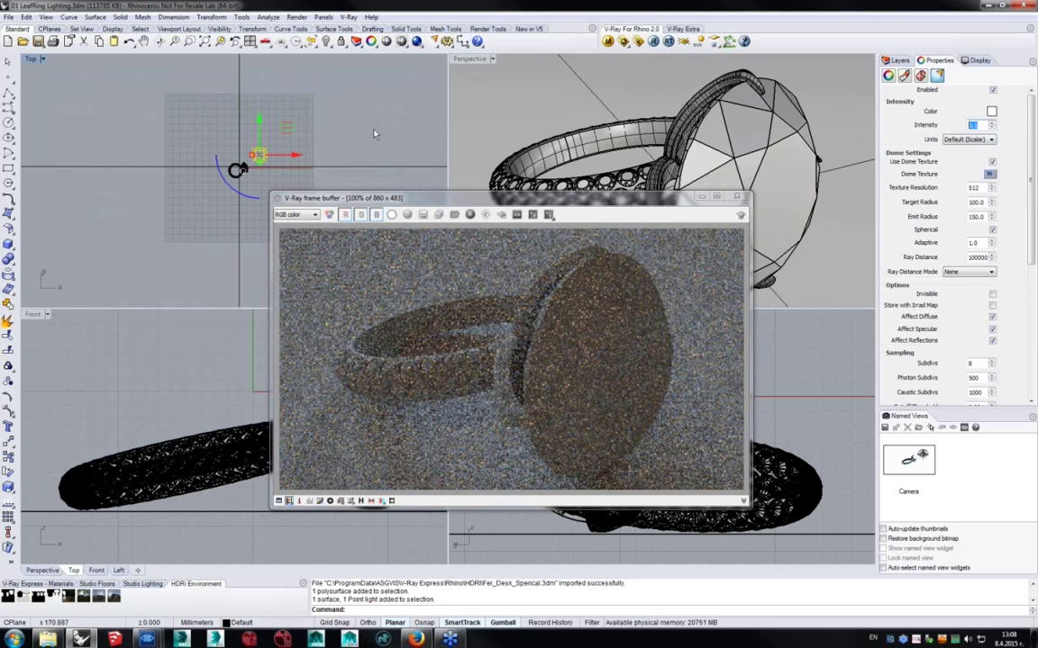
right_drag(487, 104, 713, 180)
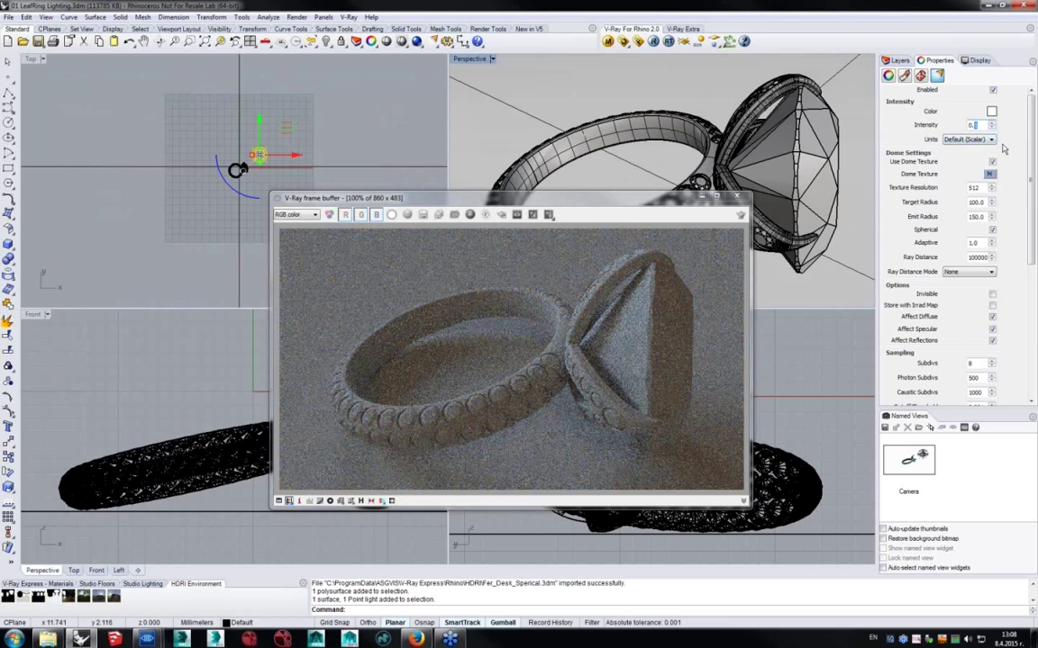
text(2)
key(Return)
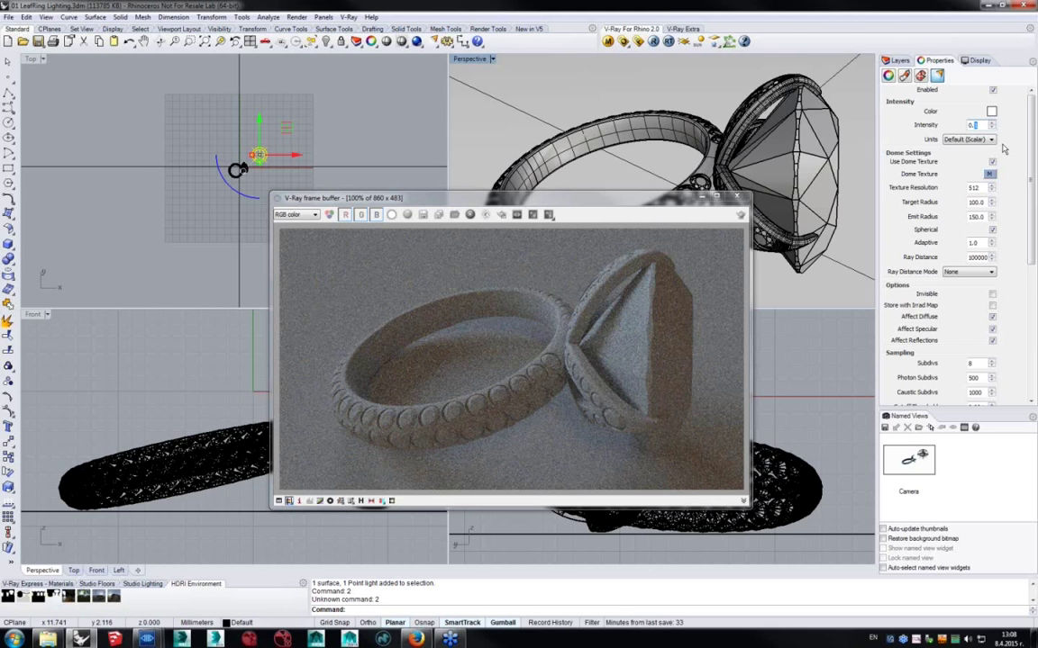
double_click(982, 126)
text(0.5)
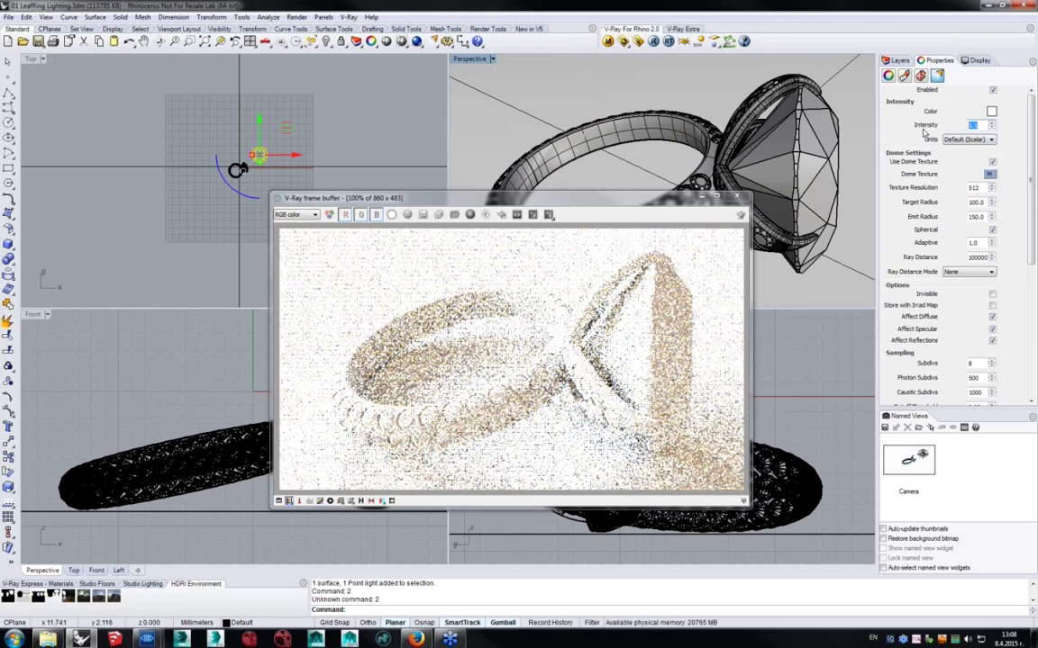
key(Return)
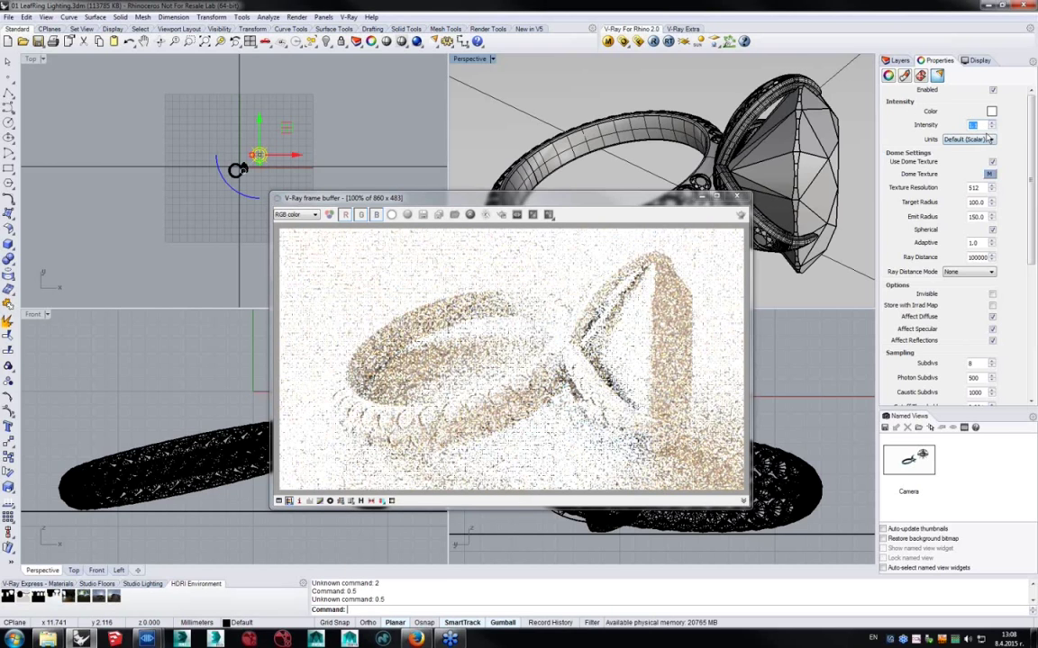
Delete the selected dome light that uses kitchen_K.hdr.
key(Delete)
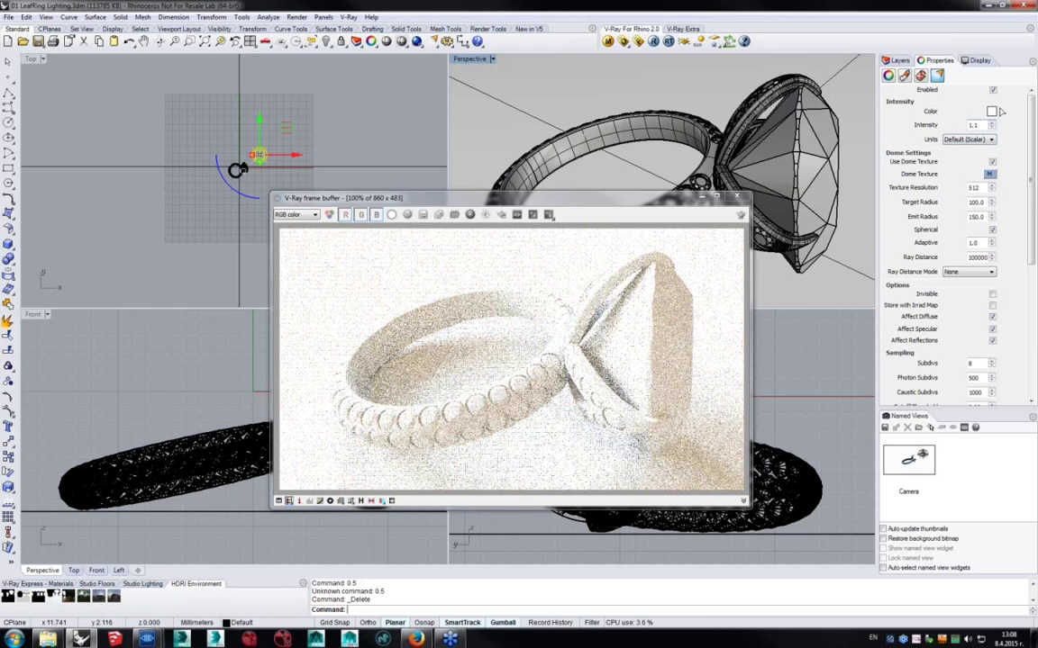
text(5)
key(Escape)
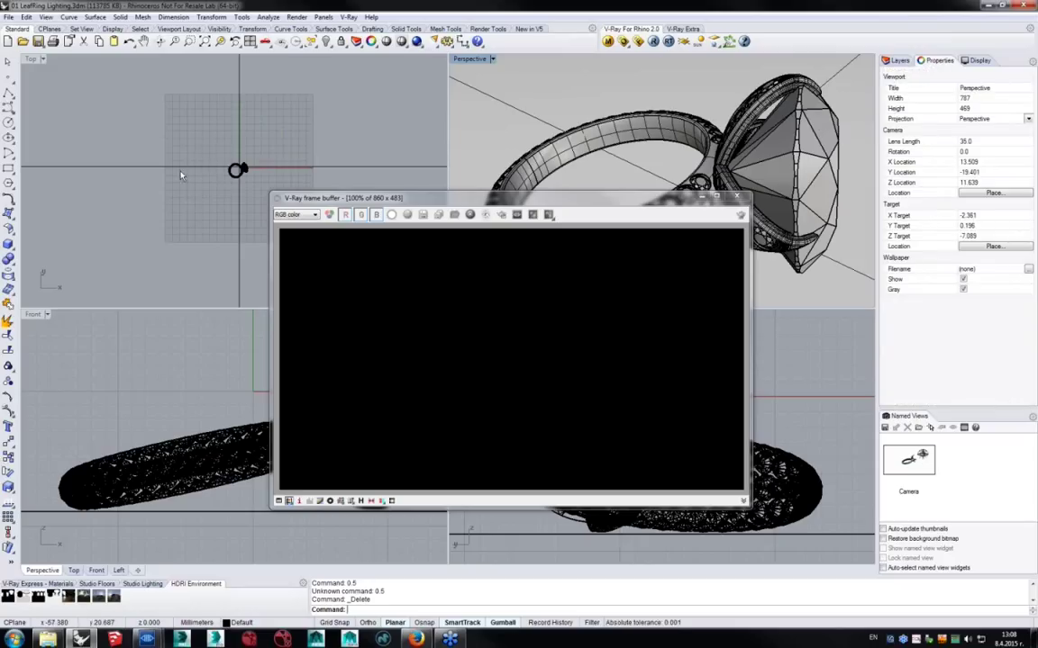
Import the Studio_1.3dm studio lighting preset into the ring scene.
click(236, 151)
scroll(236, 153, down, 2)
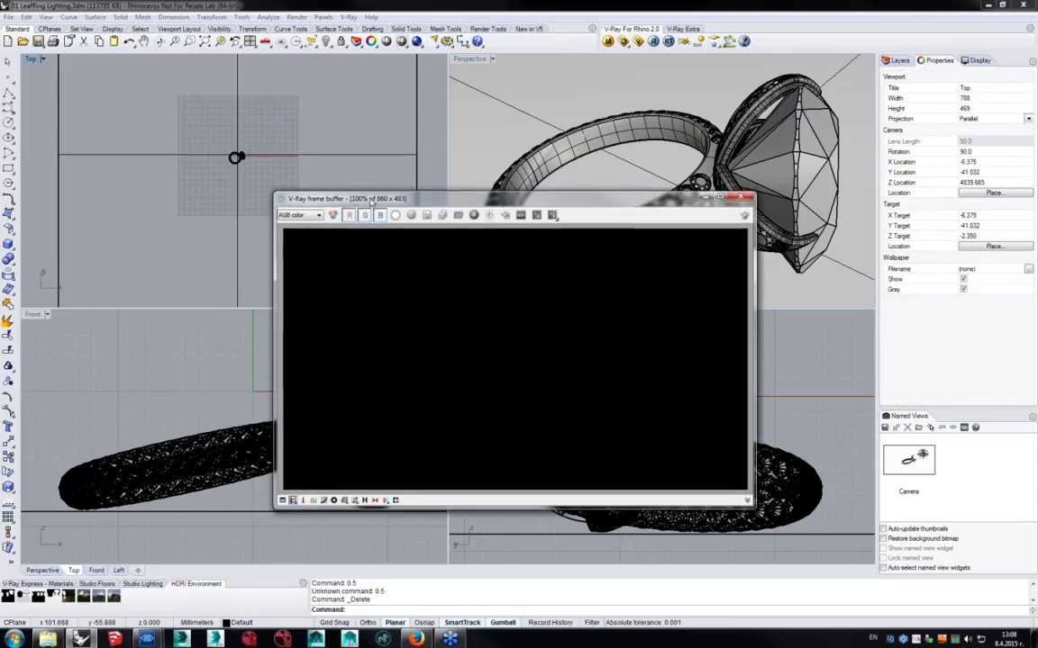
drag(359, 191, 370, 199)
click(635, 139)
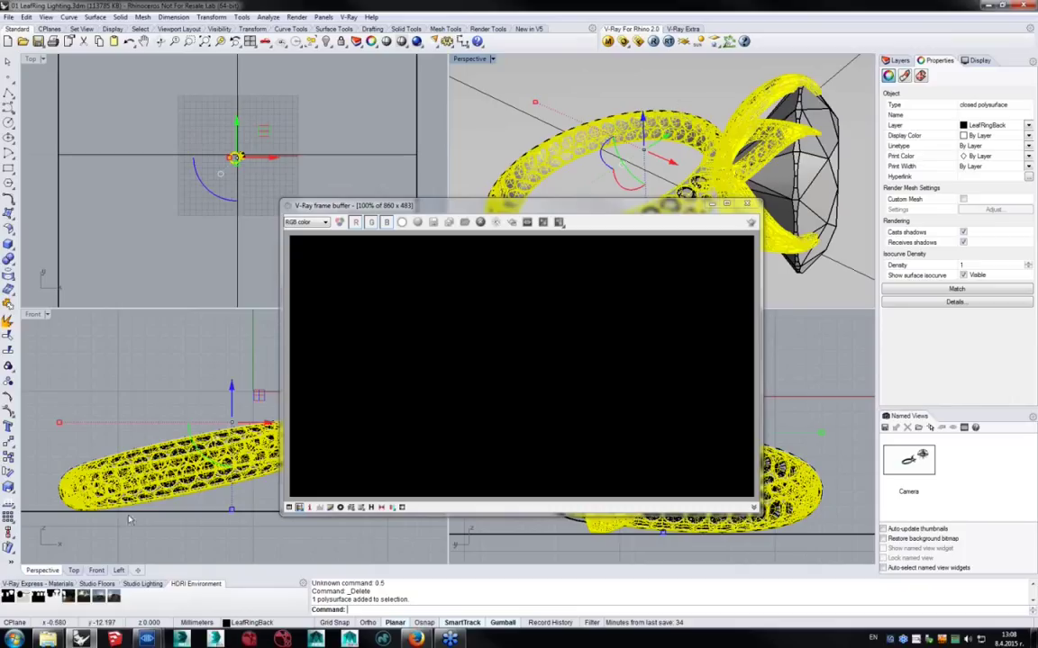
click(142, 585)
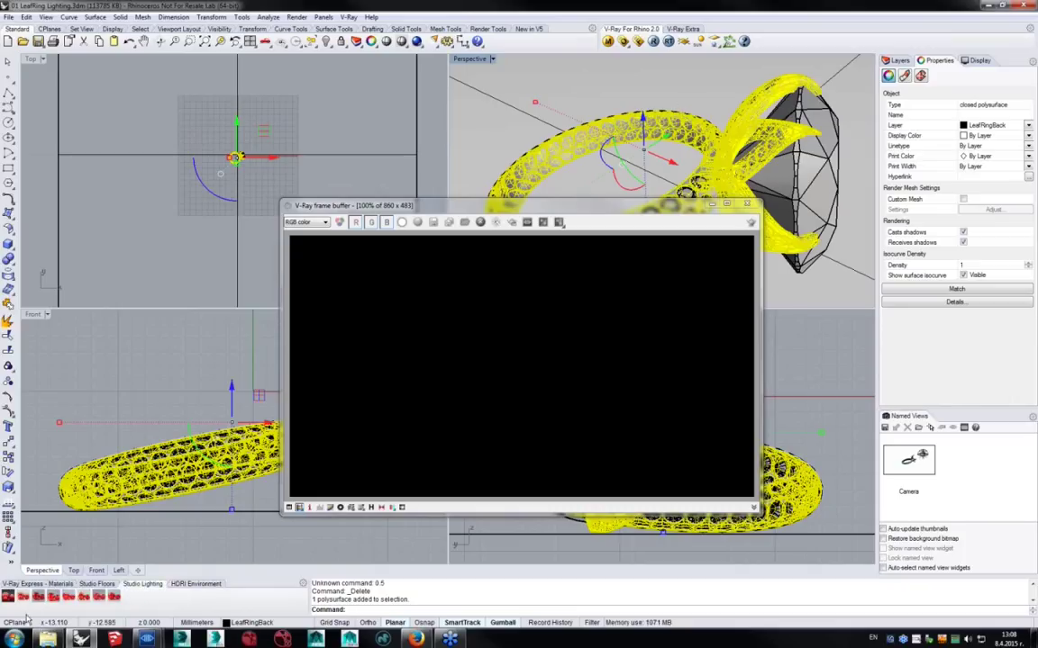
click(117, 421)
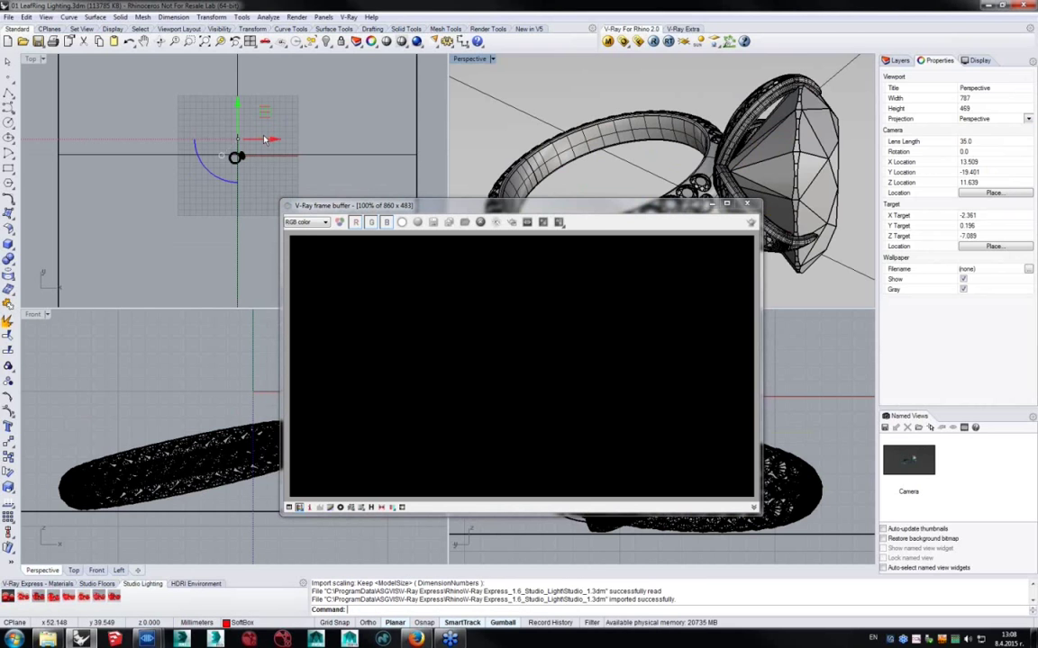
Lower the softbox light's intensity and review the rendered ring from another angle.
click(921, 74)
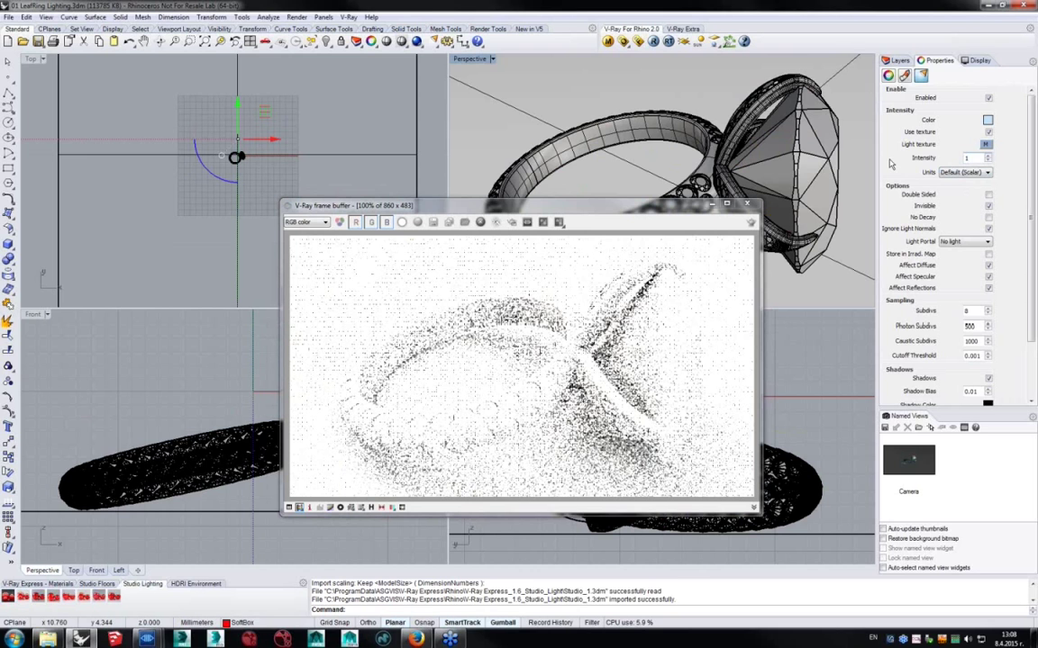
key(Tab)
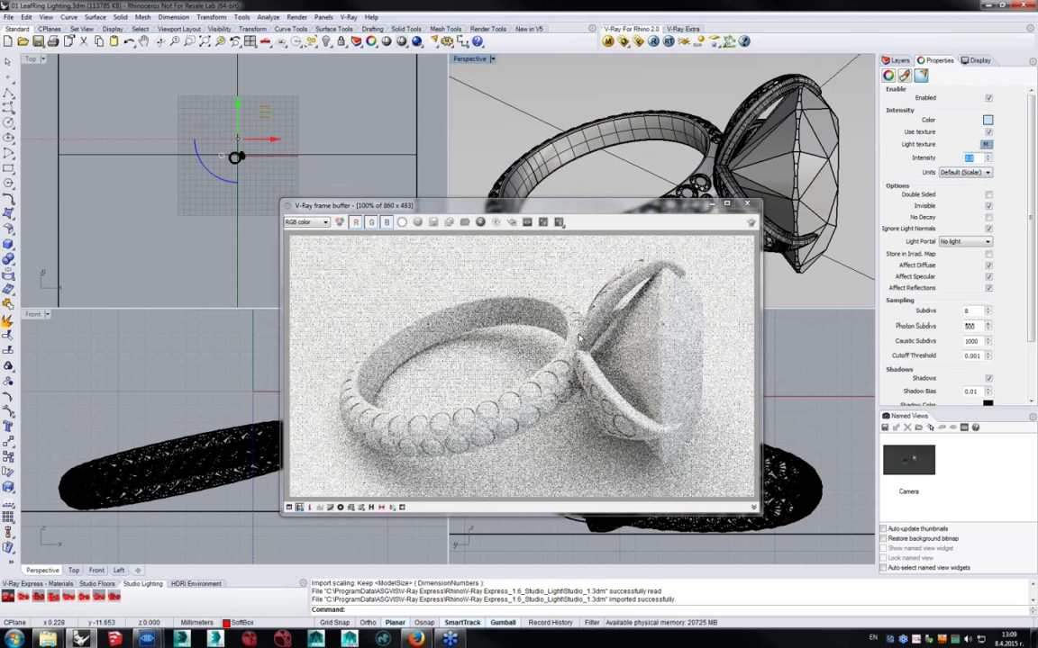
click(776, 135)
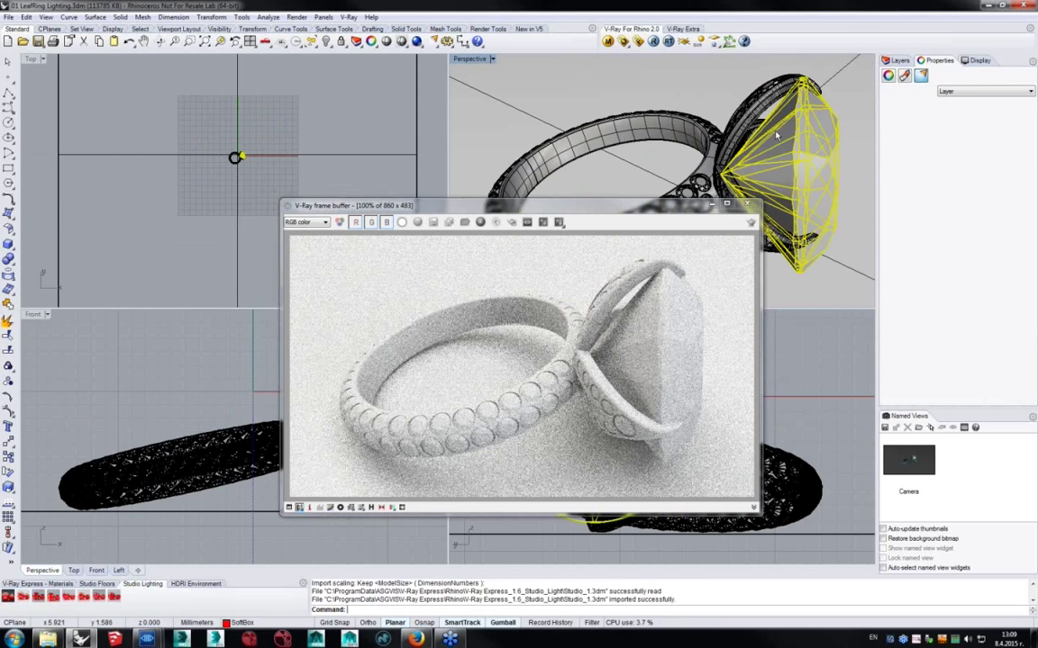
mouse_move(744, 152)
right_down()
mouse_move(809, 91)
mouse_move(782, 170)
mouse_move(746, 172)
mouse_move(740, 158)
right_up()
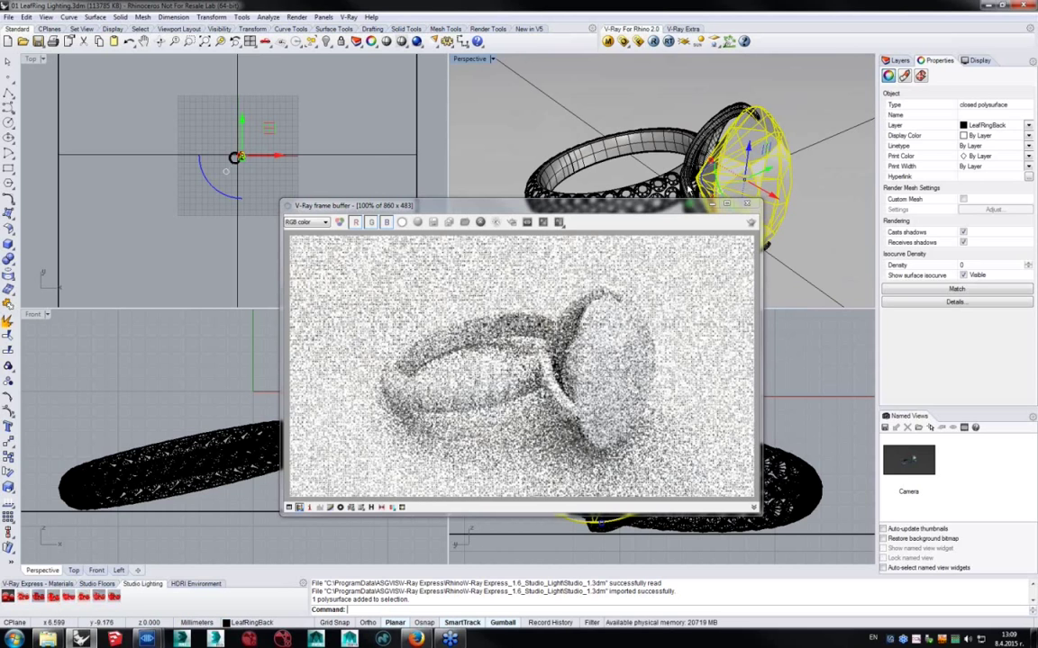
Turn off the SoftBox layer to remove the studio lighting.
click(899, 61)
click(893, 114)
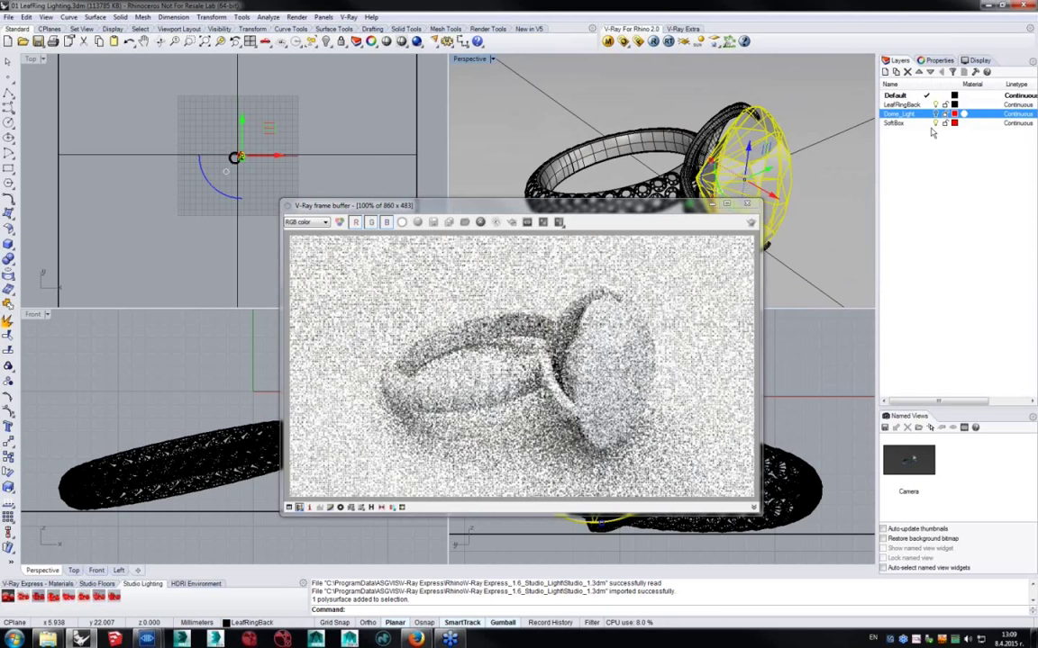
click(937, 124)
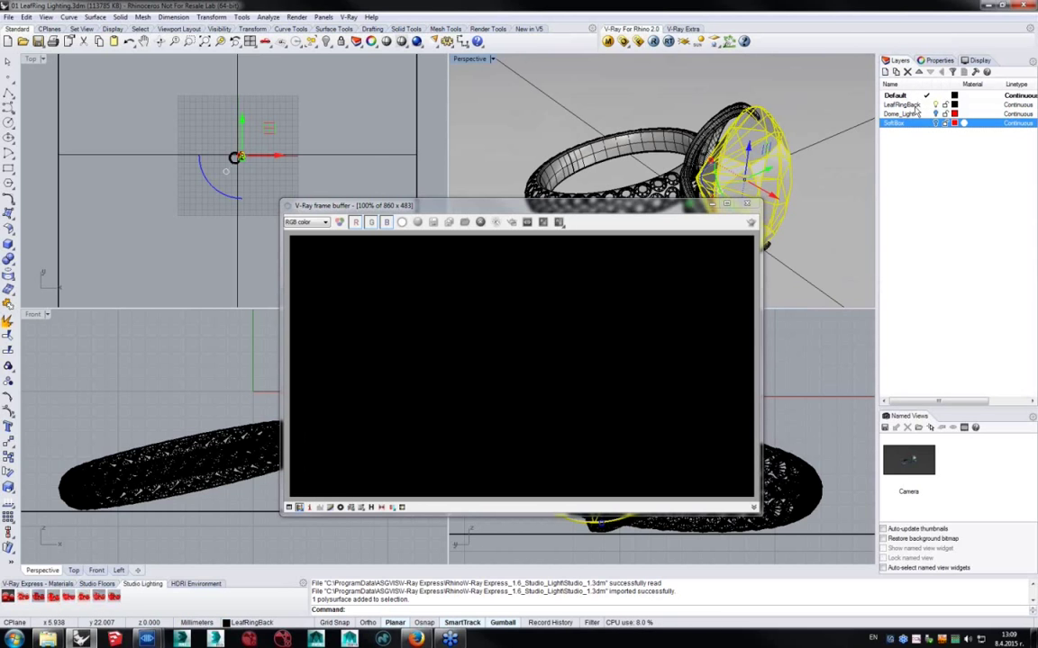
Place a new V-Ray dome light with a radius of about 55 mm beside the ring in the Top view.
click(365, 119)
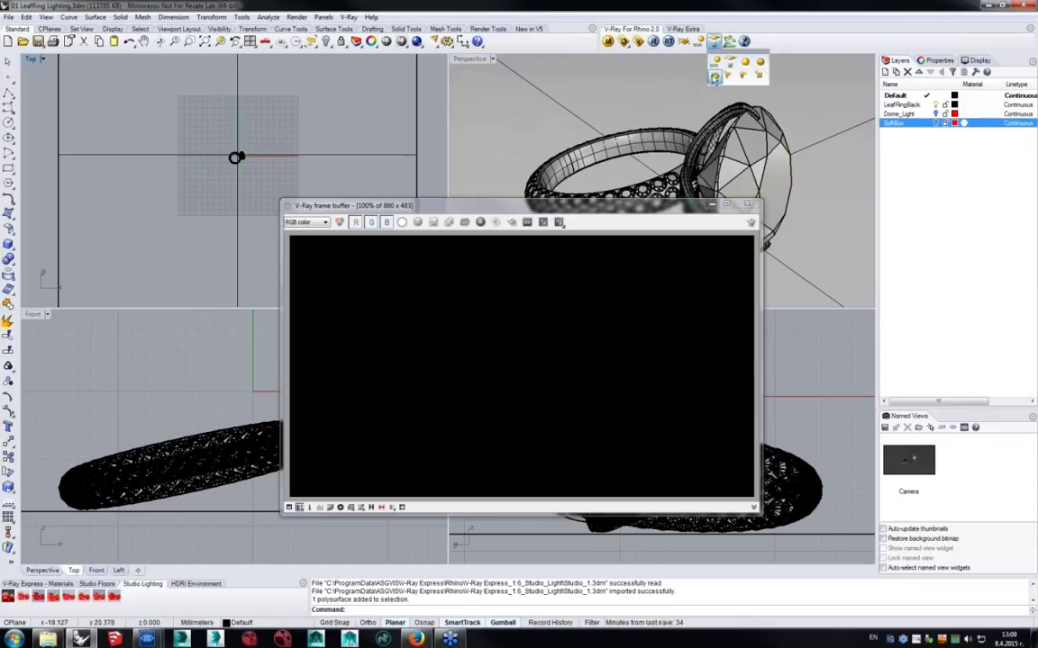
click(721, 47)
click(296, 97)
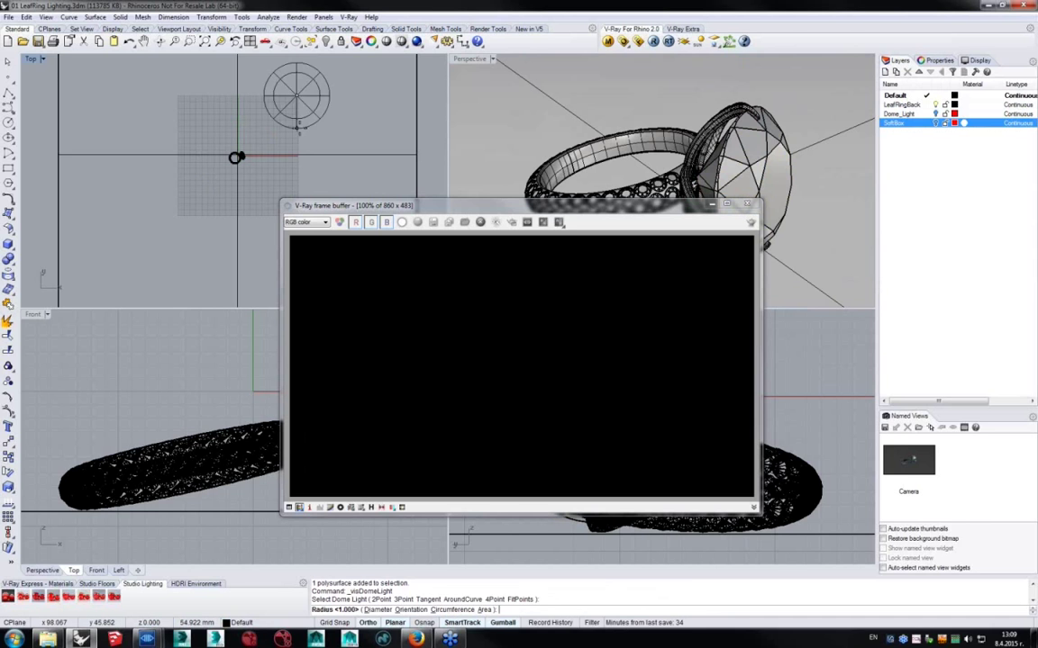
key(Return)
key(Escape)
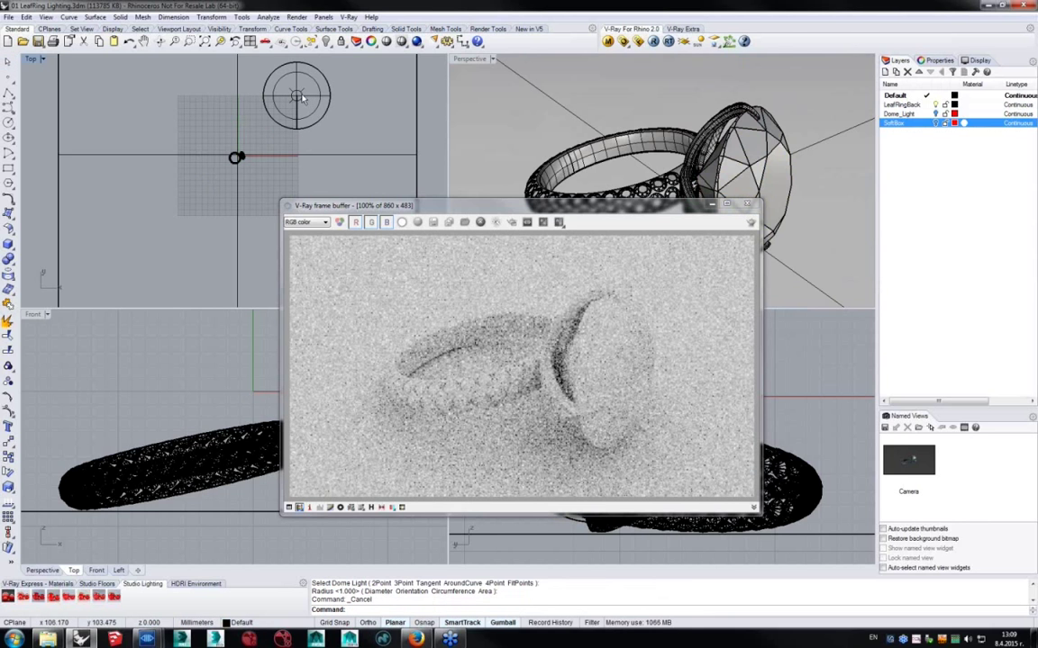
Load kitchen_K.hdr as a TexBitmap into the new dome light's dome texture.
click(296, 97)
click(937, 60)
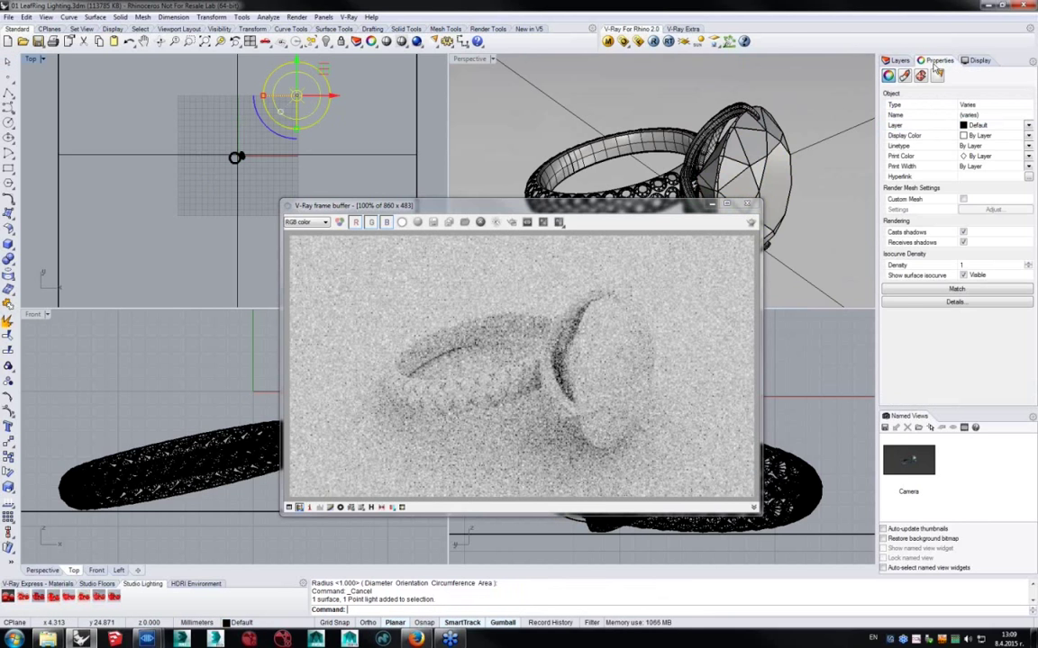
click(937, 74)
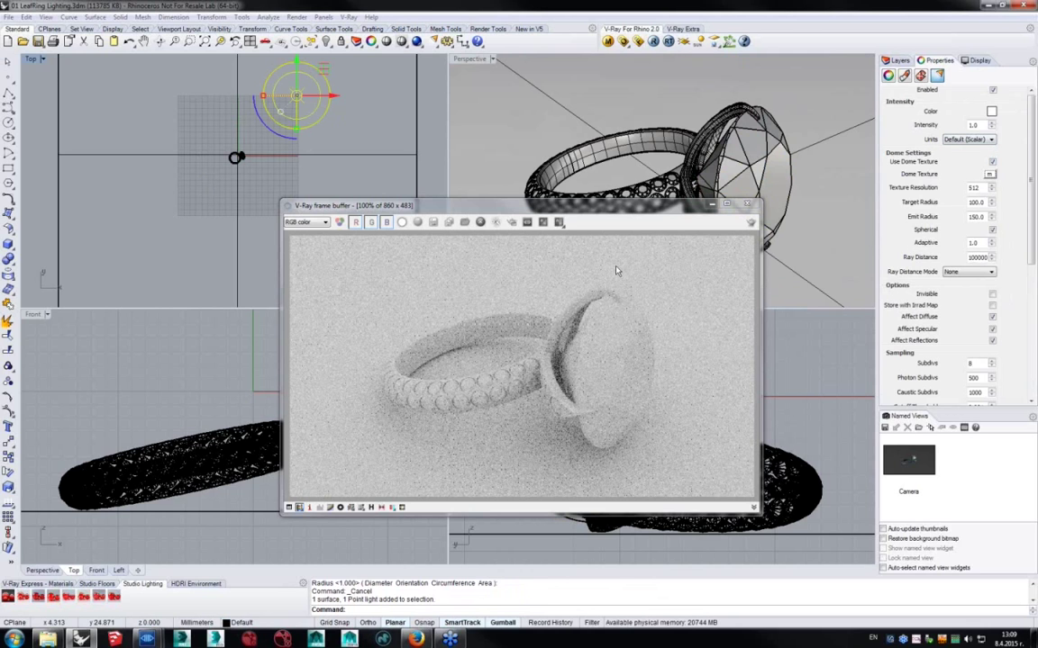
click(990, 173)
click(91, 203)
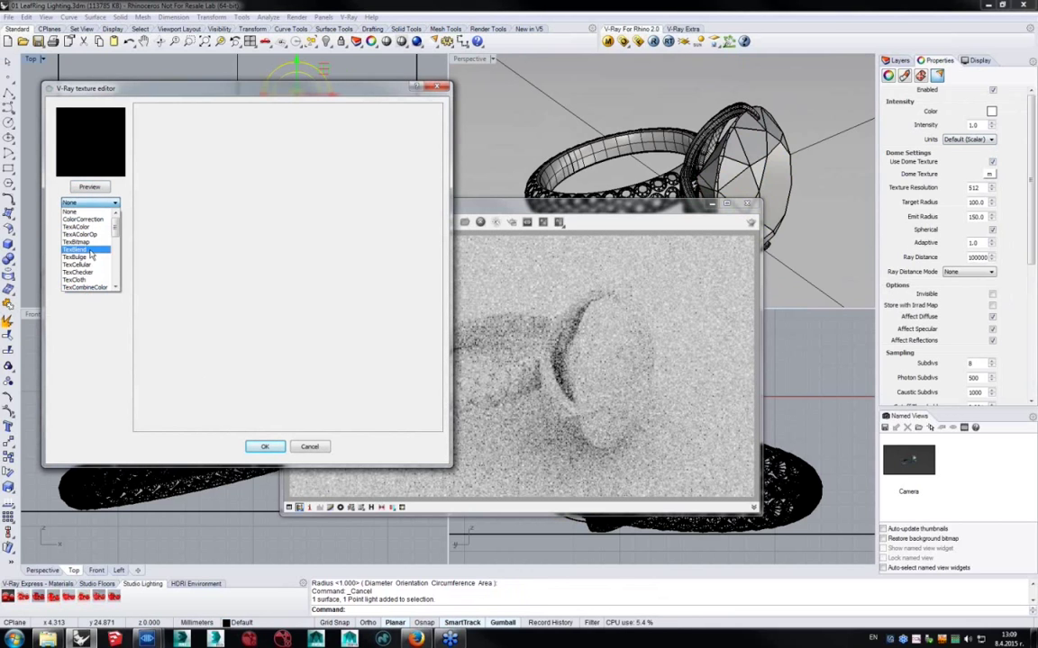
click(88, 222)
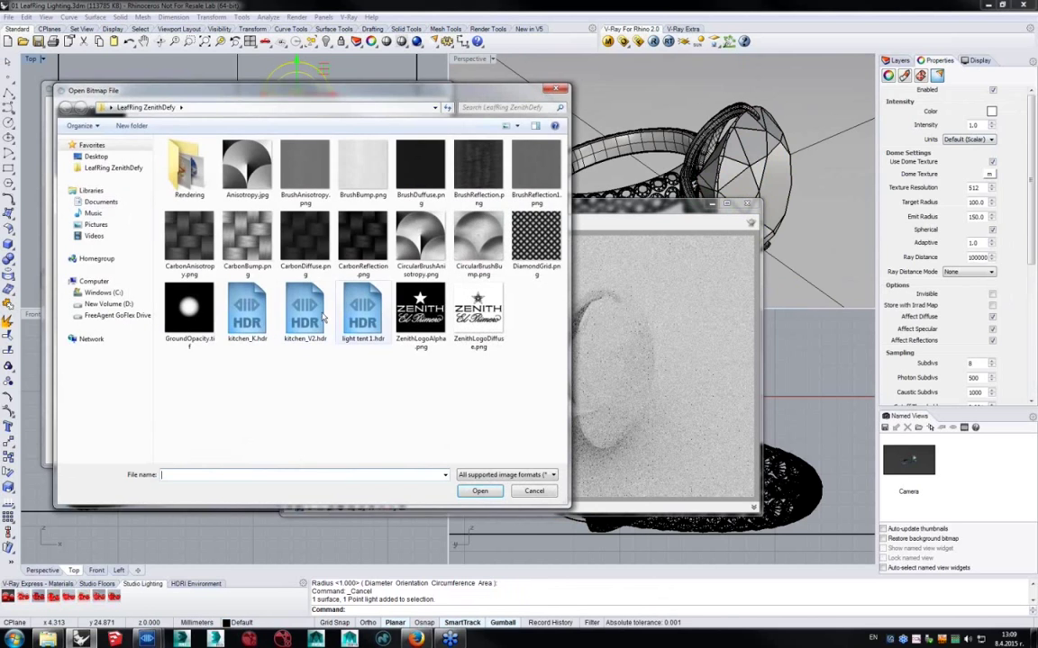
double_click(247, 311)
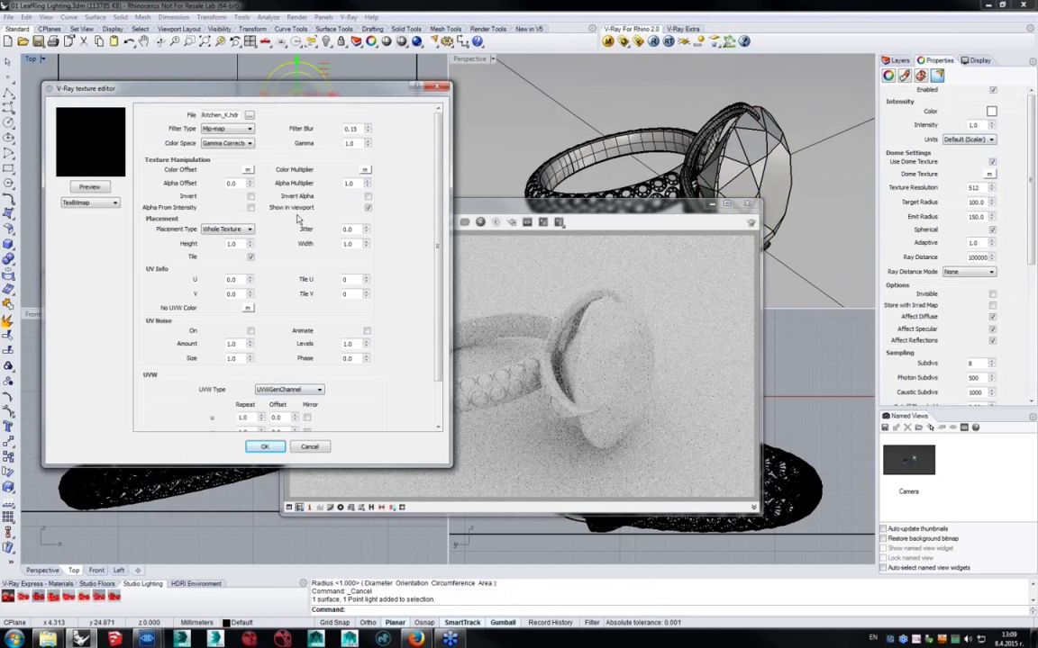
Map the HDR texture with UVWGenEnvironment and spherical mapping, and set the dome light's intensity to 0.5.
click(288, 389)
click(284, 410)
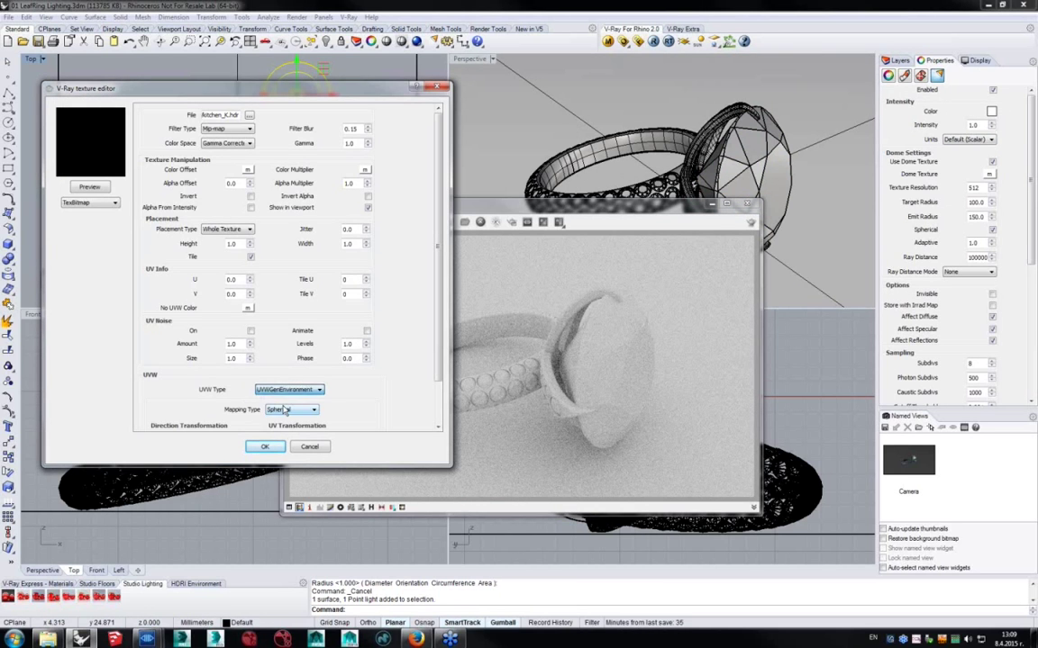
click(264, 447)
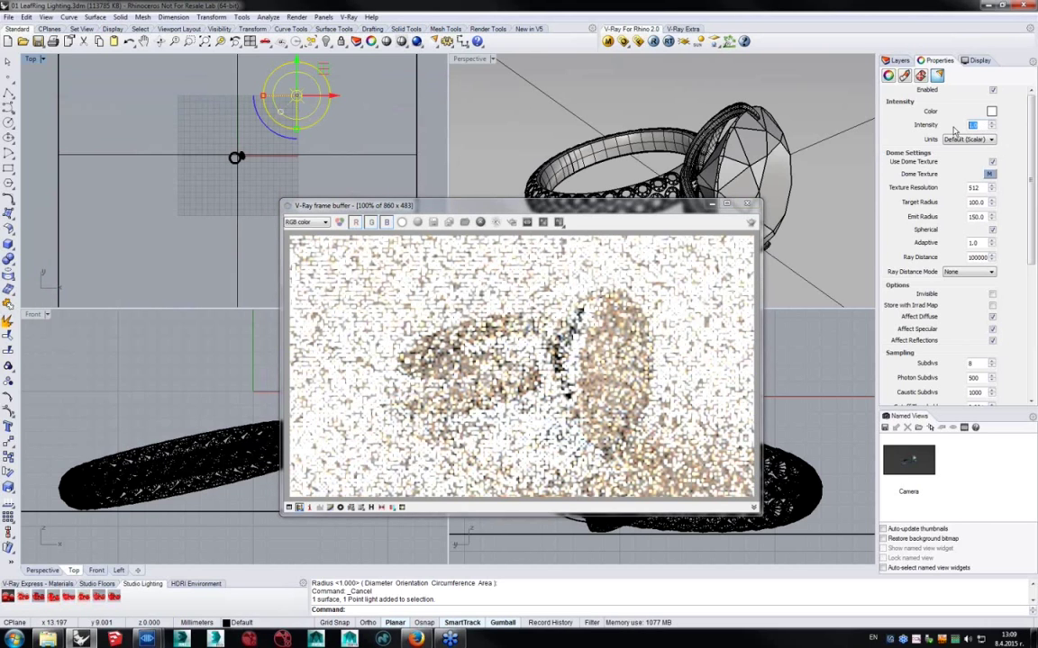
drag(981, 126, 966, 124)
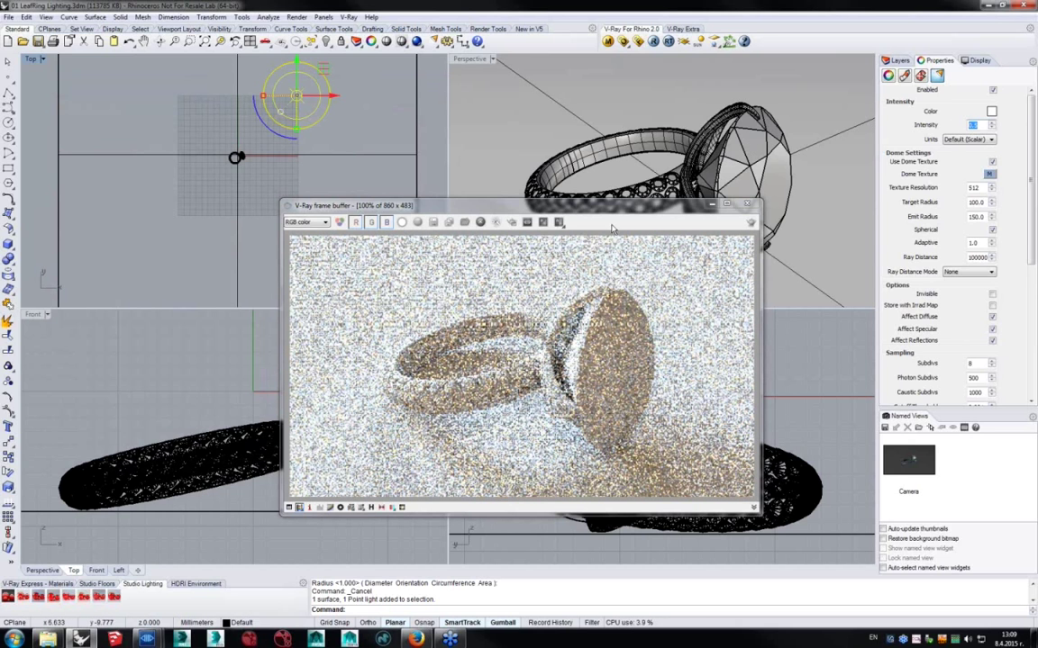
right_drag(665, 162, 765, 182)
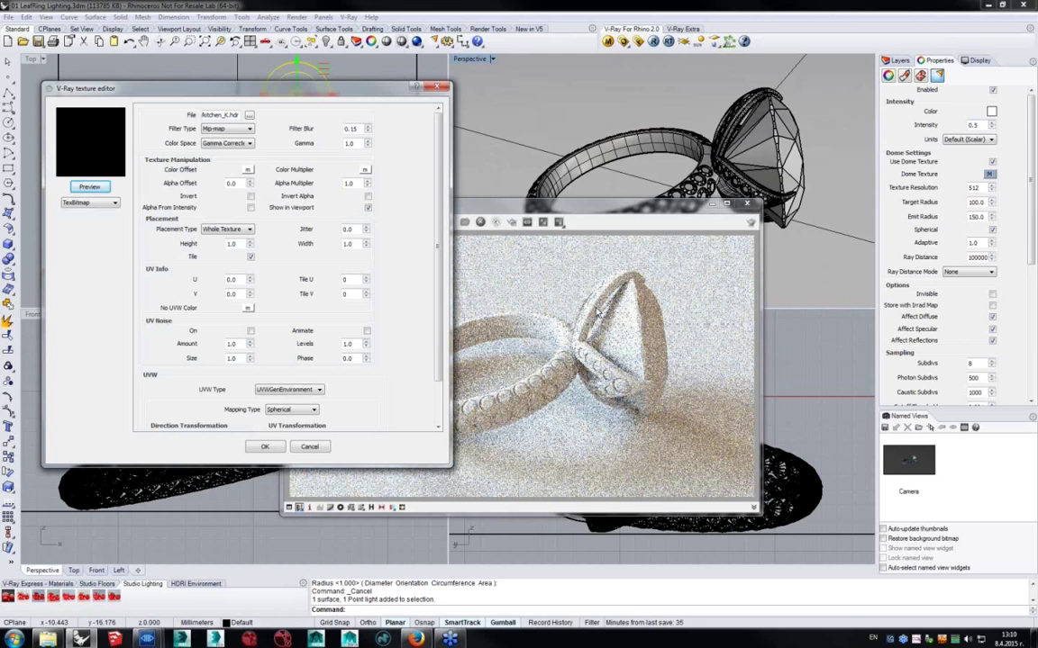
Change the horizontal rotation of the dome light's HDR texture to shift the light direction on the ring.
drag(324, 88, 321, 15)
drag(316, 397, 343, 453)
click(183, 373)
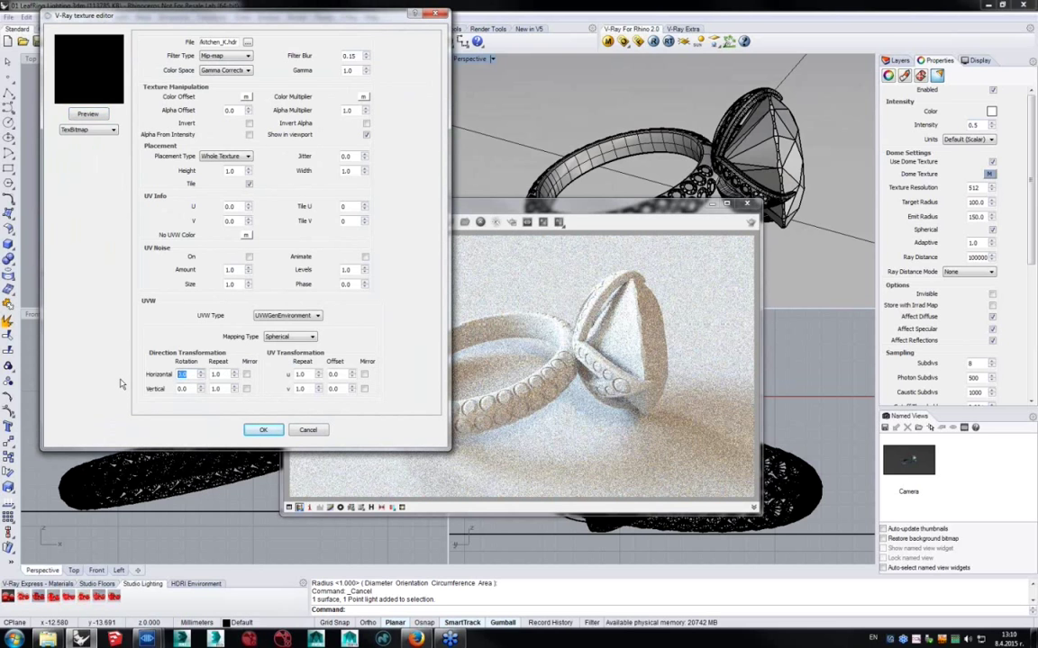
key(Return)
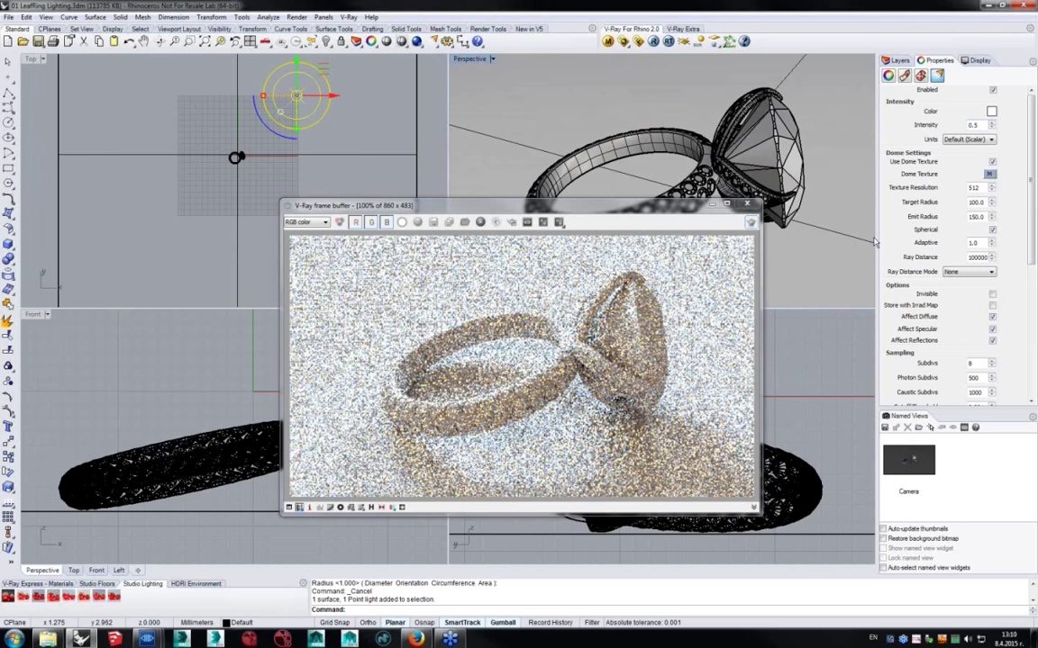
Set the horizontal rotation of the dome light's HDR texture to 300.
click(991, 175)
double_click(185, 374)
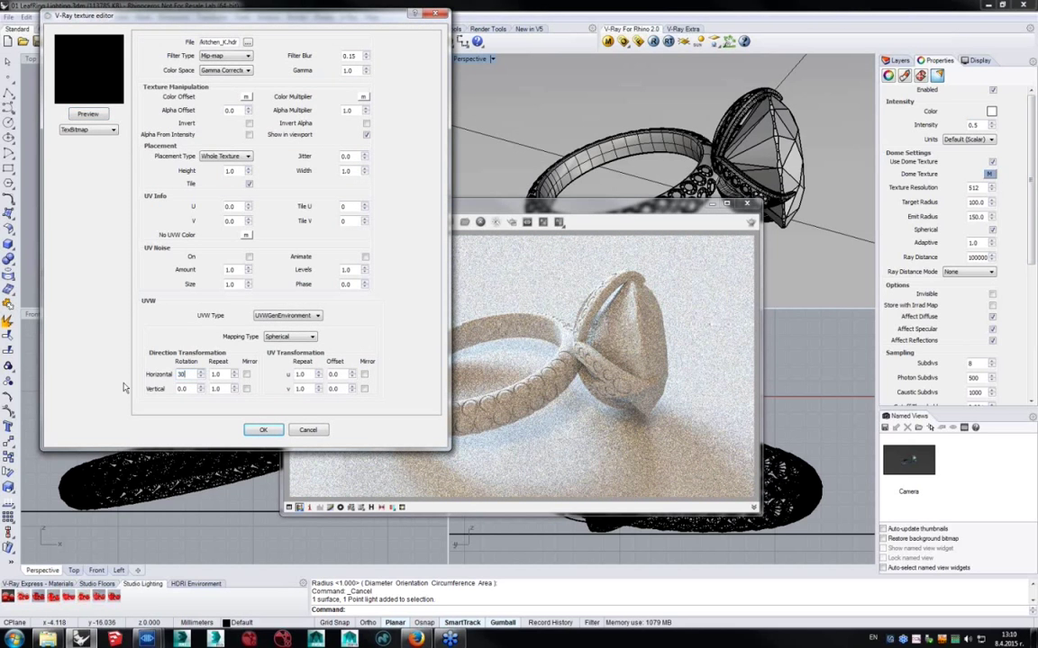
text(300)
key(Return)
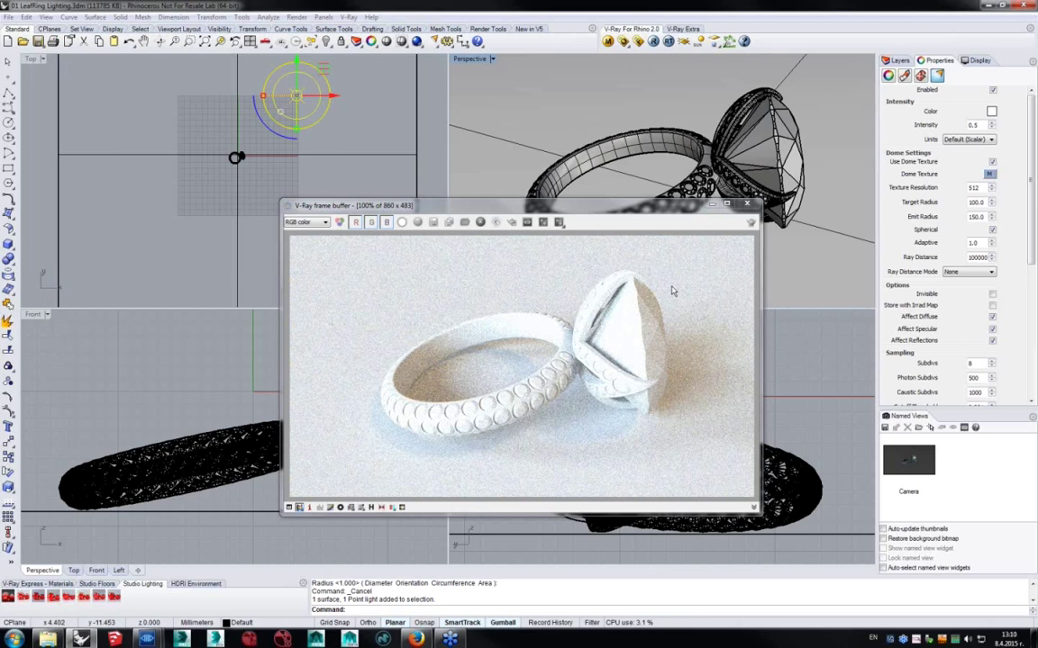
Close the current render and restart the real-time render of the ring.
click(745, 205)
click(711, 162)
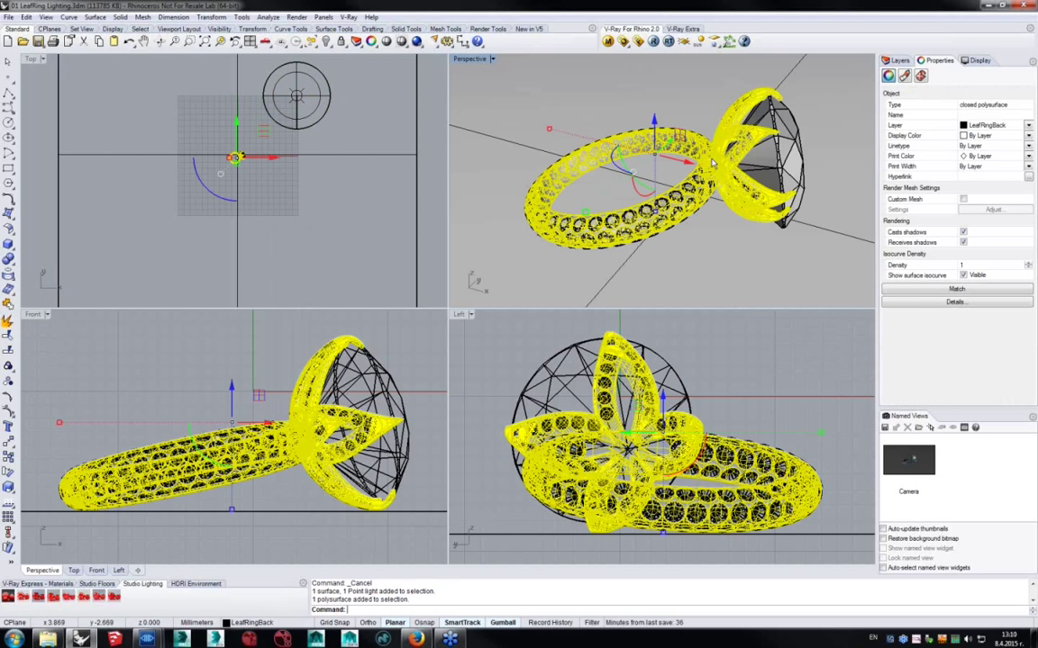
click(653, 41)
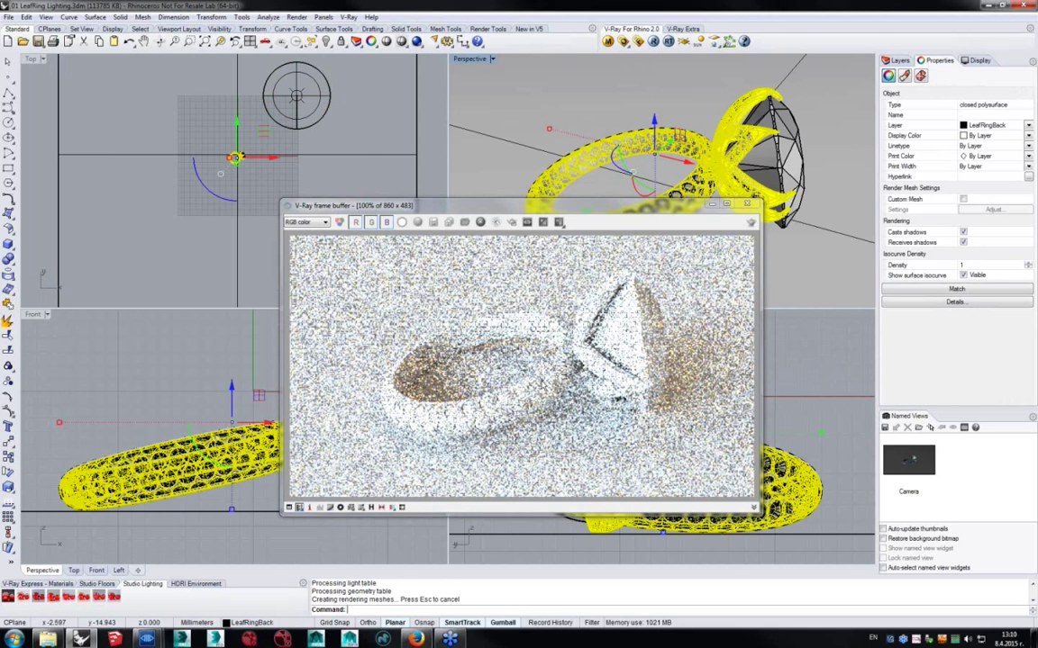
Turn off Override materials in the V-Ray global switches so the ring renders with its own materials.
click(608, 41)
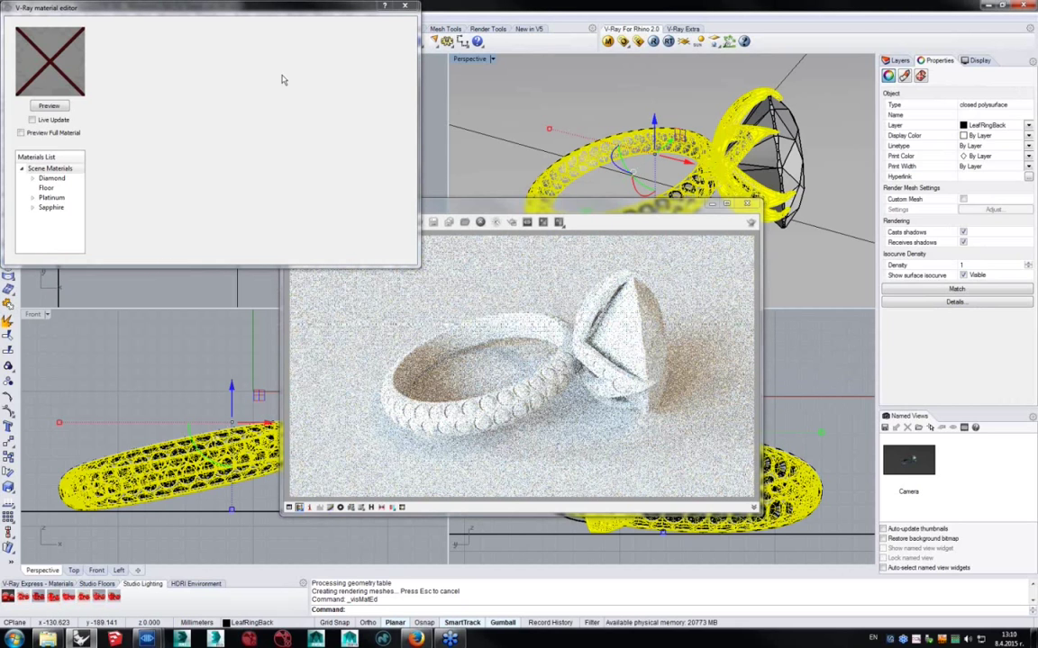
click(408, 9)
click(608, 41)
drag(332, 63, 227, 51)
click(187, 88)
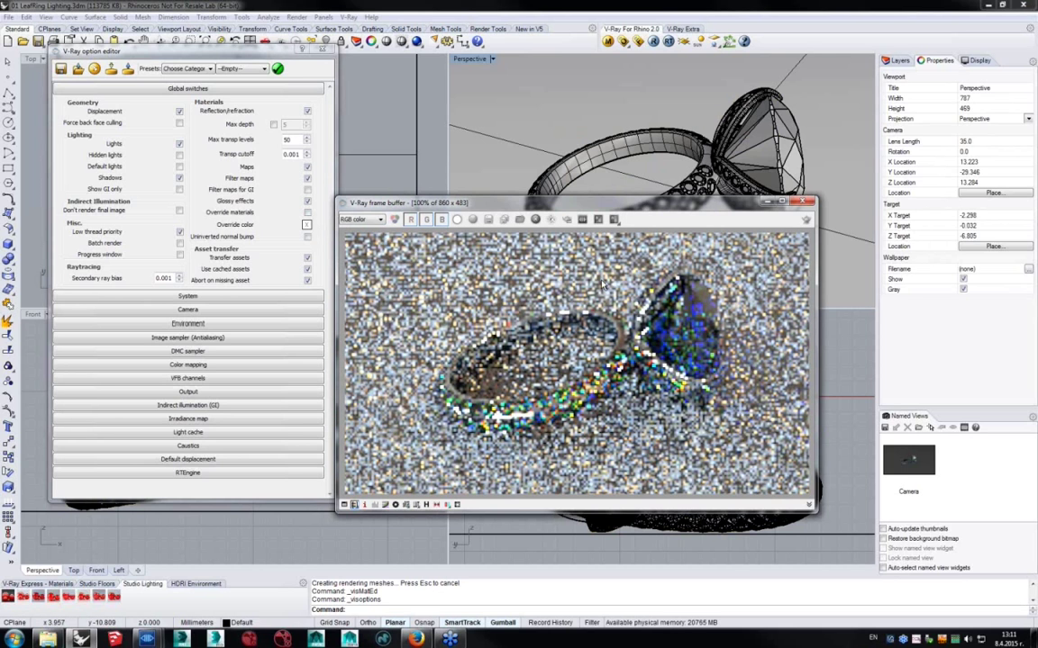
click(323, 50)
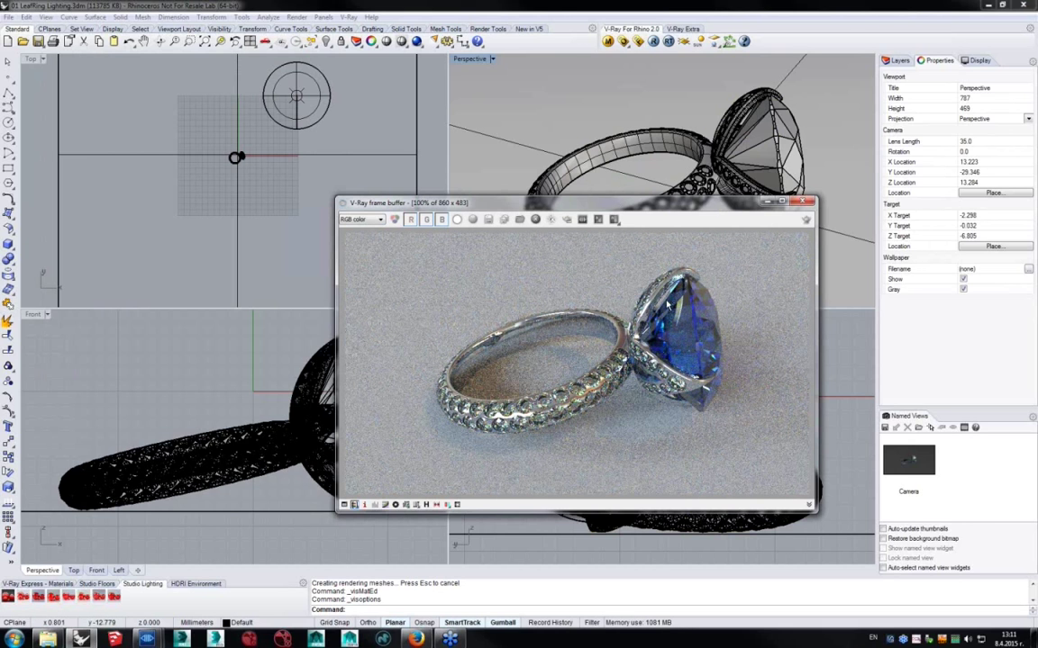
Inspect the rendered ring and its blue center stone from a closer angle.
click(749, 152)
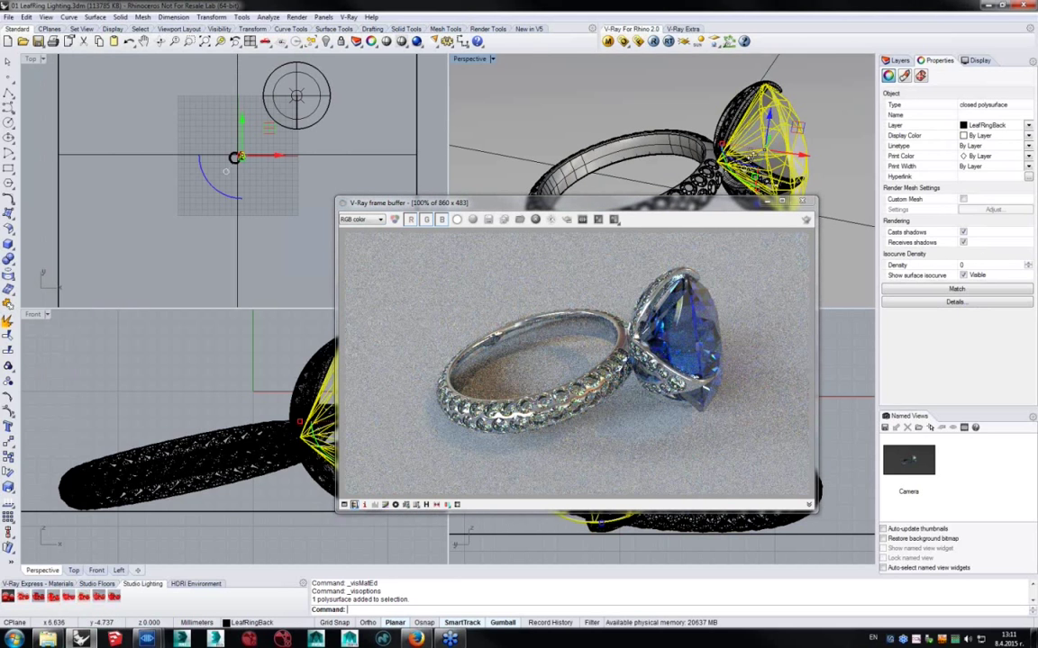
right_drag(749, 151, 753, 144)
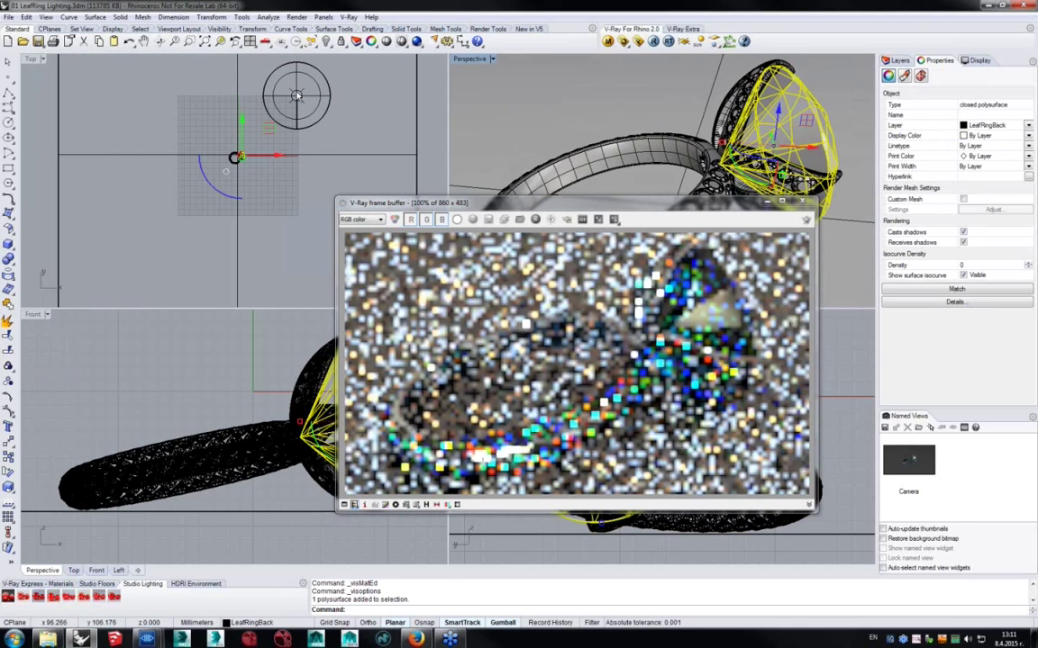
click(296, 95)
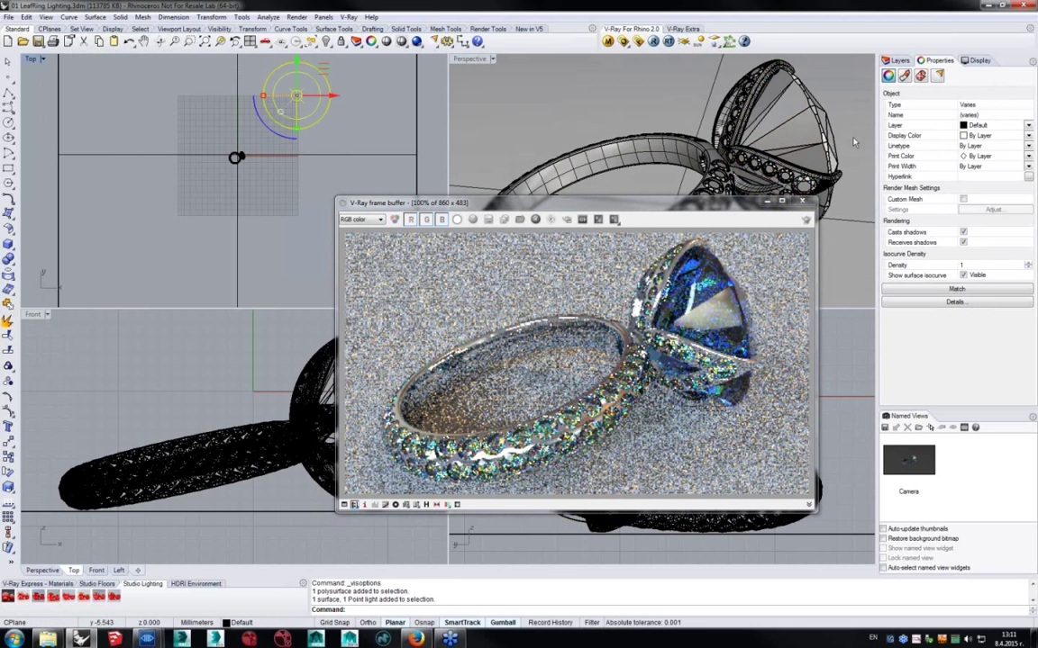
Close the ring render and open the file 02 ZenithDefy ColorMapping.3dm.
click(804, 204)
click(364, 109)
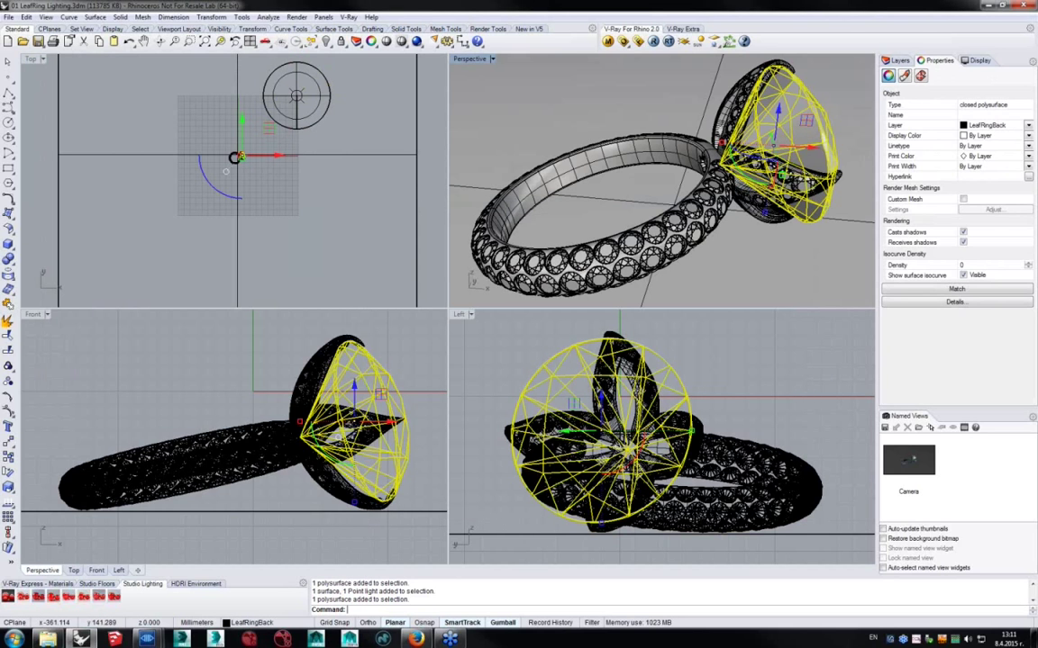
click(8, 17)
key(Escape)
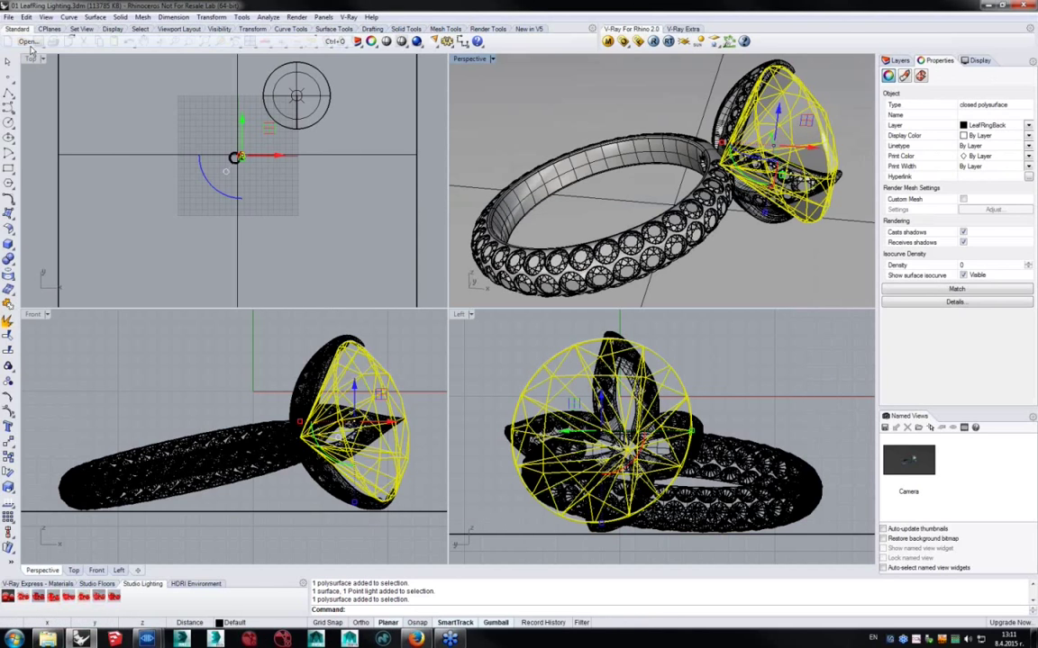
click(31, 46)
click(527, 343)
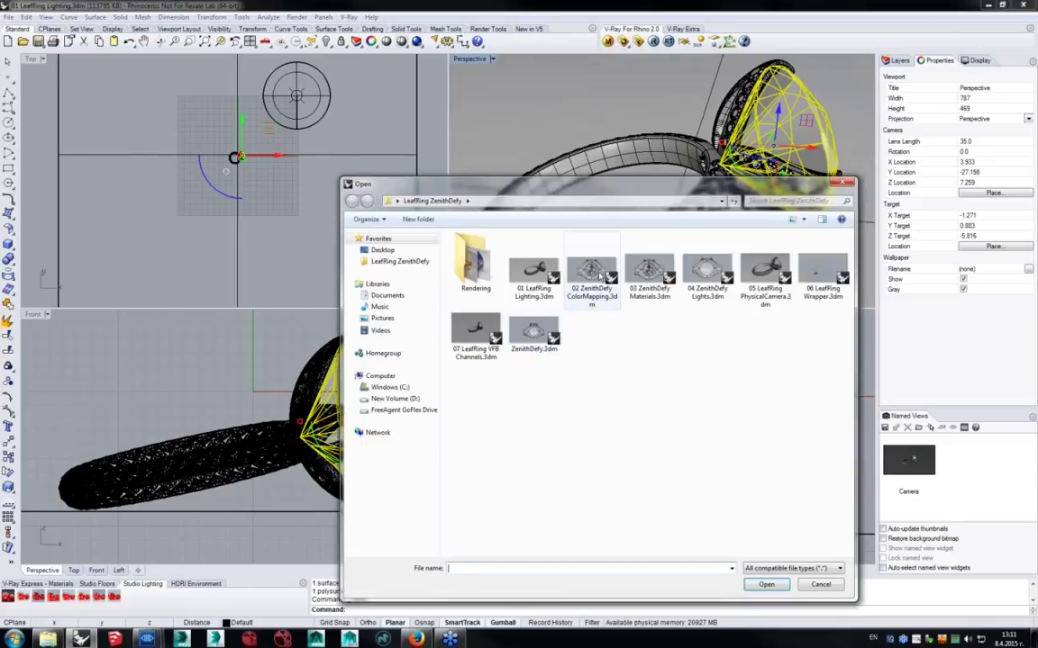
double_click(594, 272)
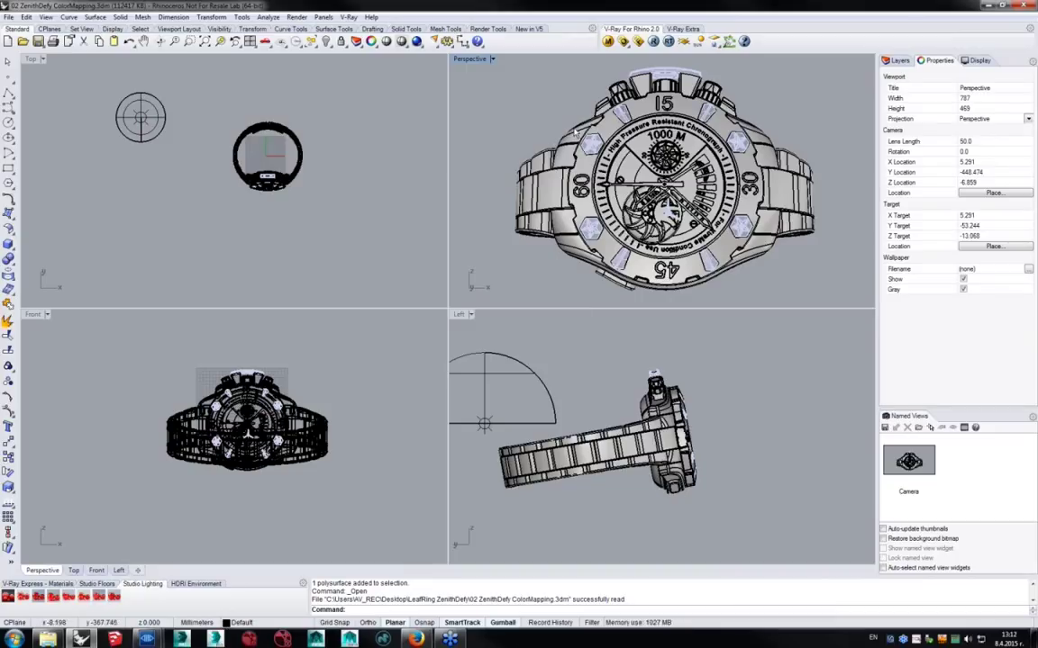
Render the watch in the Perspective view, review the image and close the frame buffer.
click(570, 133)
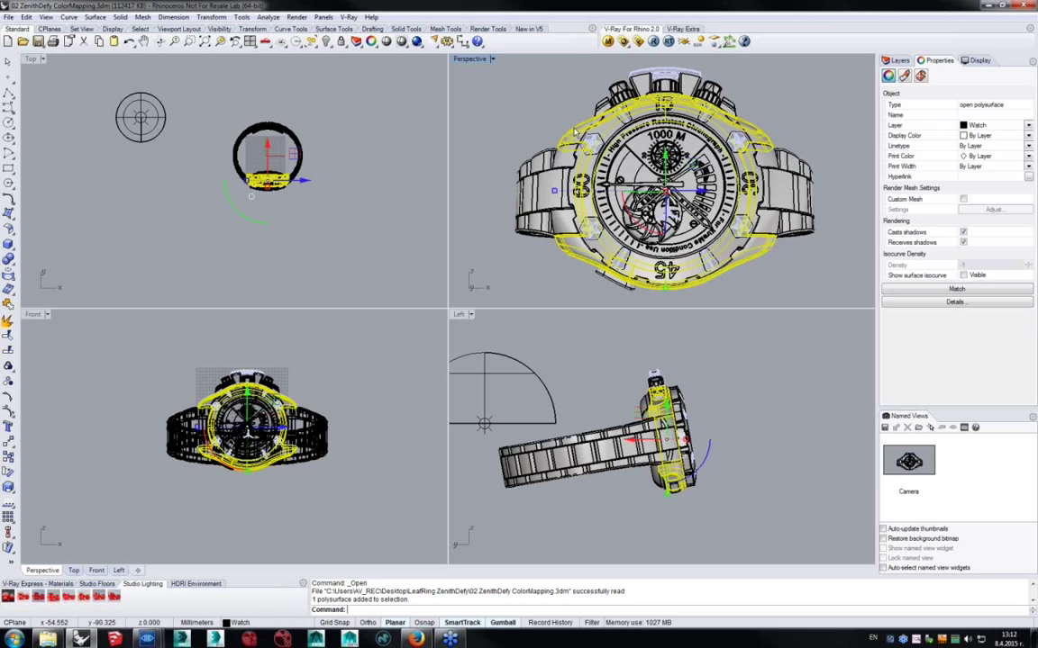
click(668, 41)
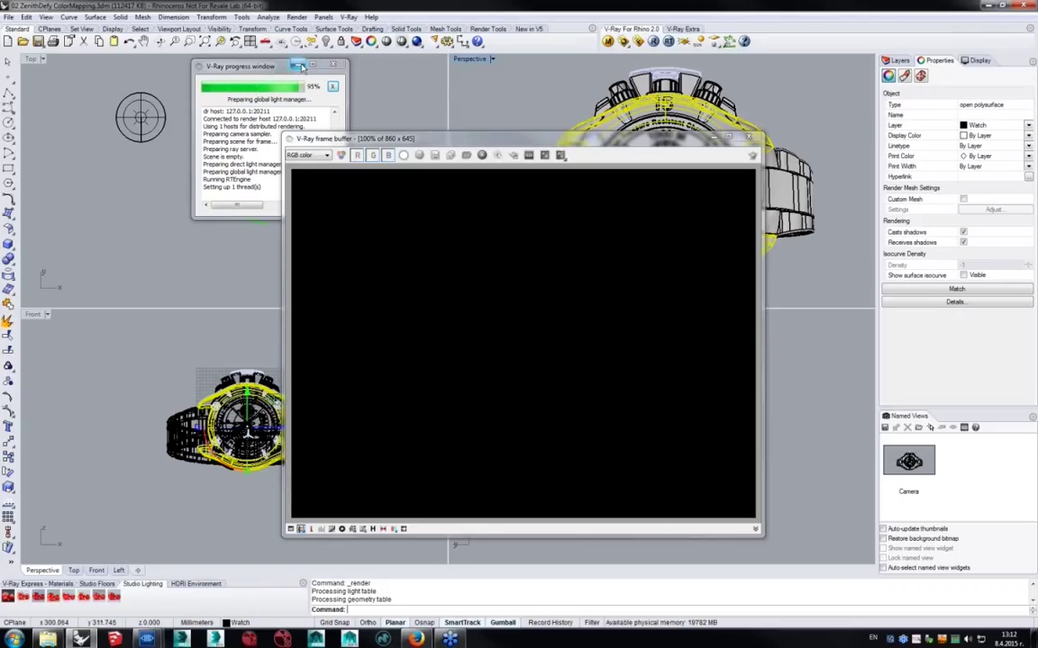
drag(399, 138, 248, 137)
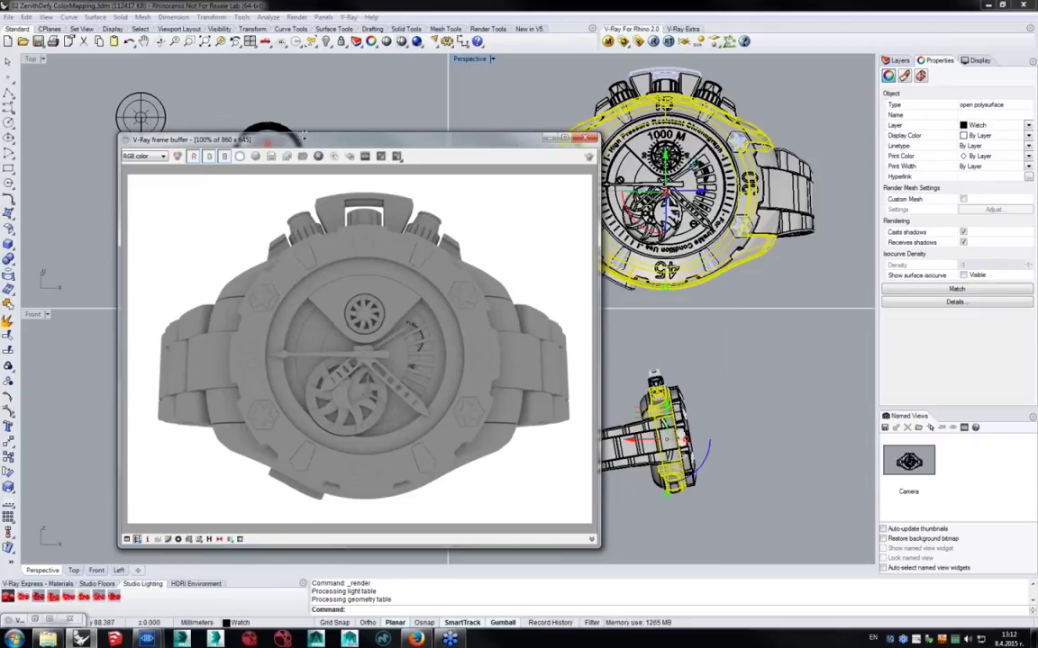
drag(306, 143, 264, 163)
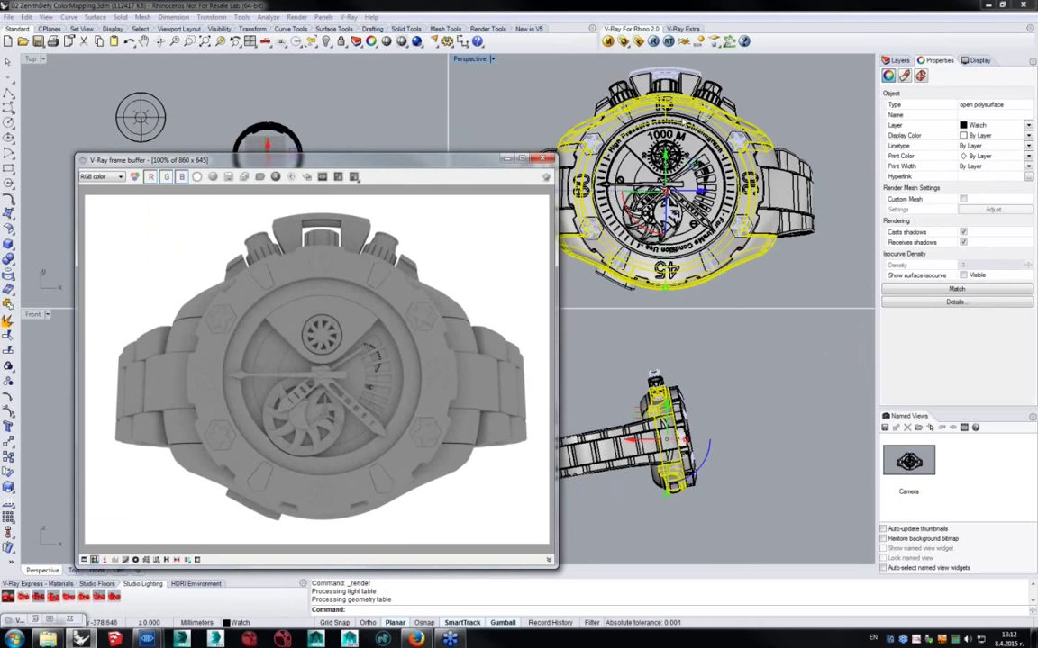
click(543, 160)
click(476, 97)
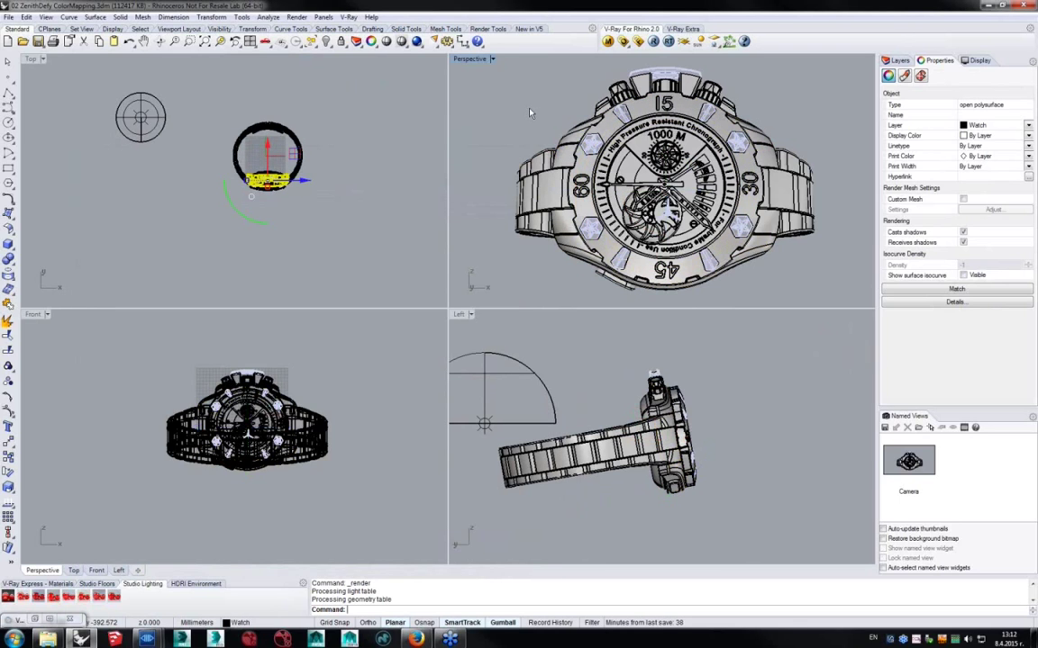
Examine the Color mapping settings in the V-Ray render options, including the type, gamma and linear workflow.
click(609, 42)
drag(131, 58, 279, 86)
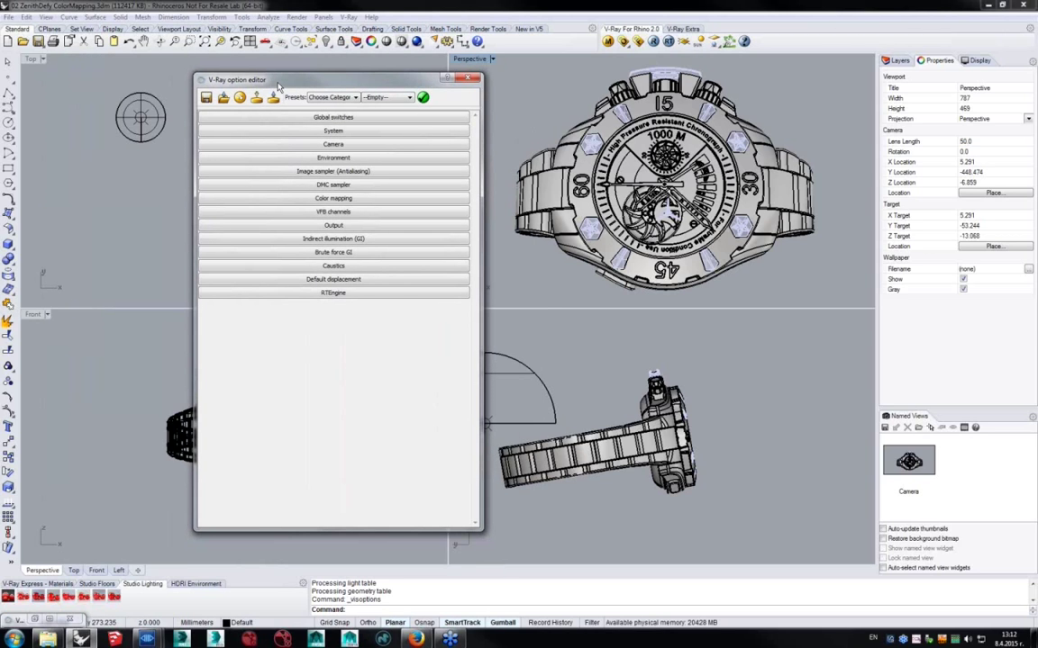
click(347, 199)
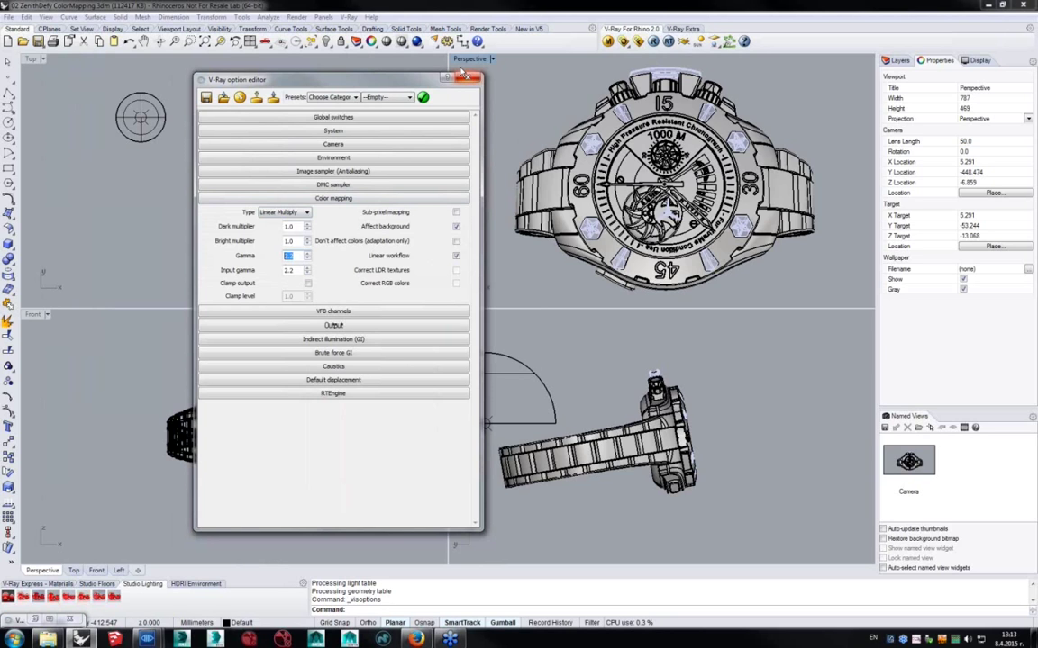
drag(360, 79, 323, 63)
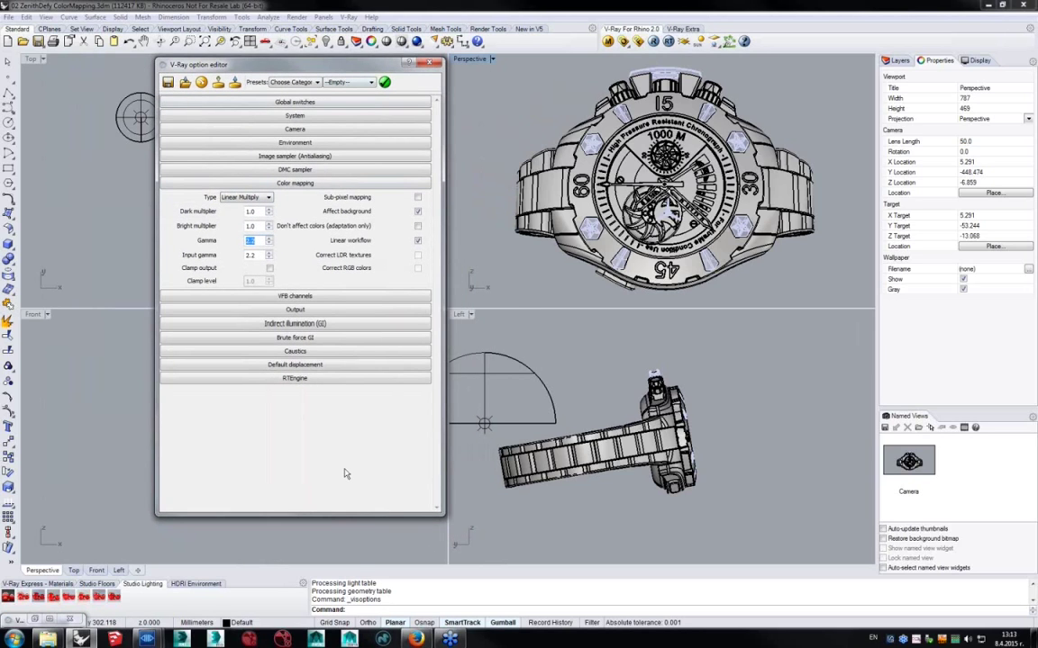
drag(357, 516, 357, 566)
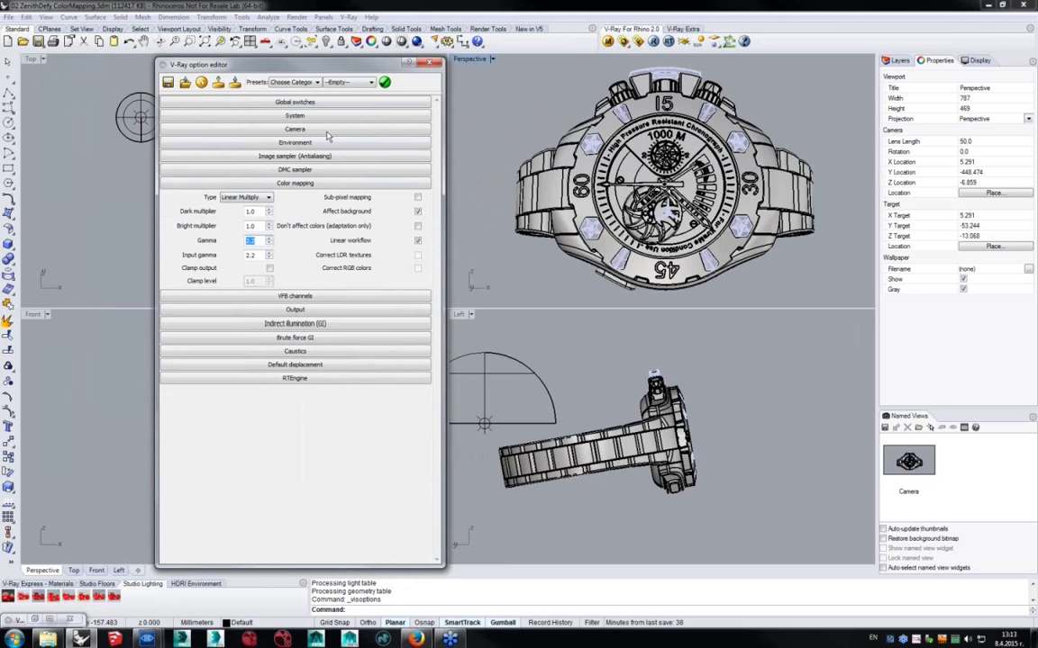
drag(322, 76, 359, 105)
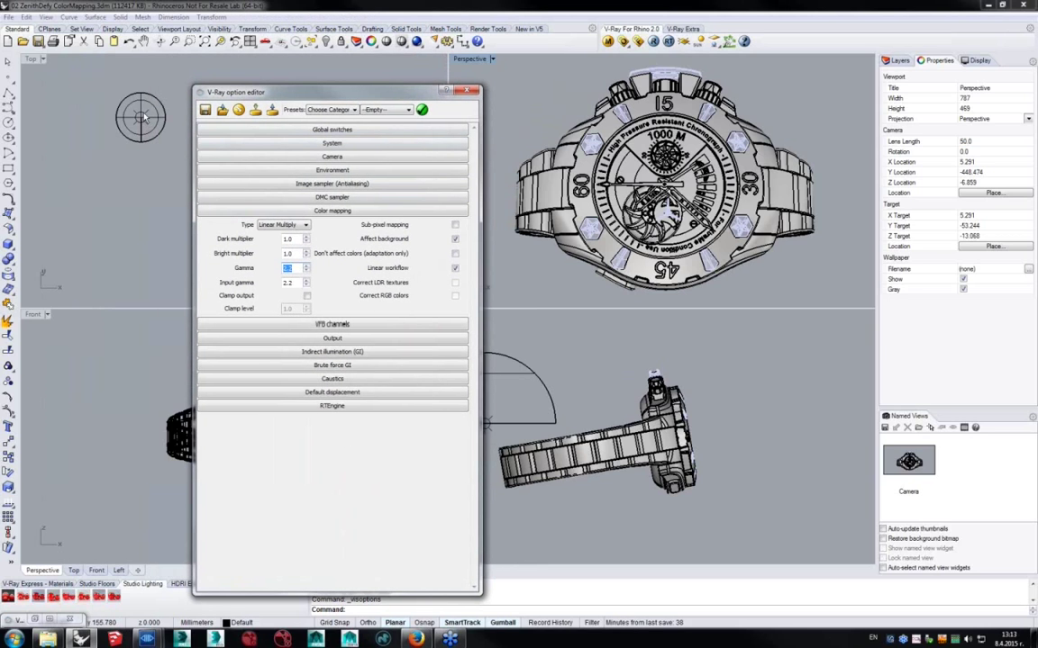
Select the dome light in the Top view and examine its intensity setting.
click(139, 117)
click(921, 76)
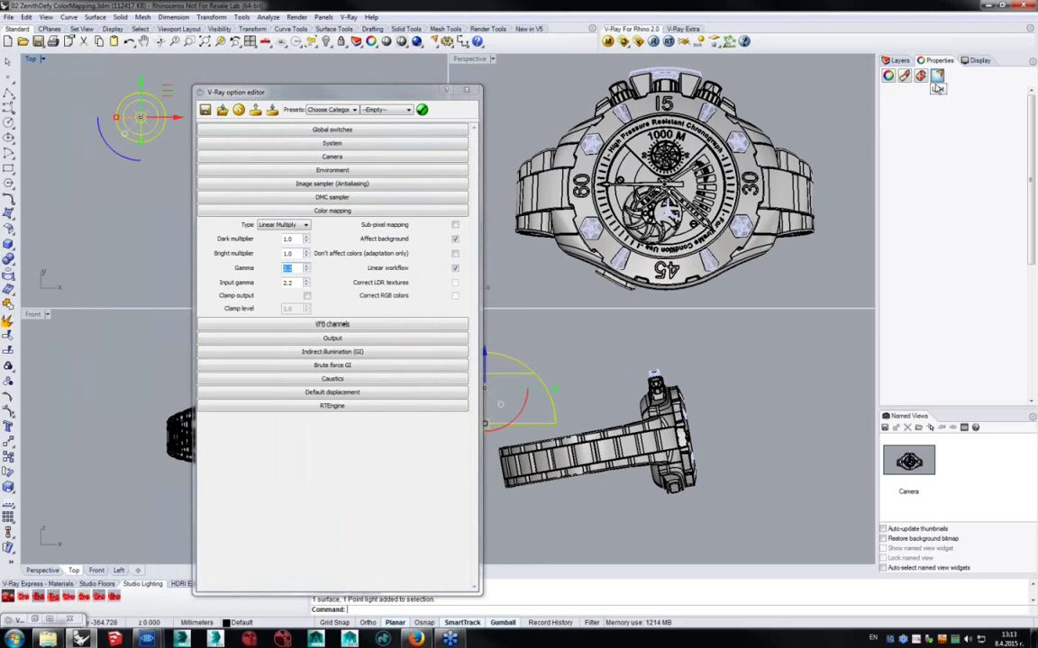
double_click(980, 125)
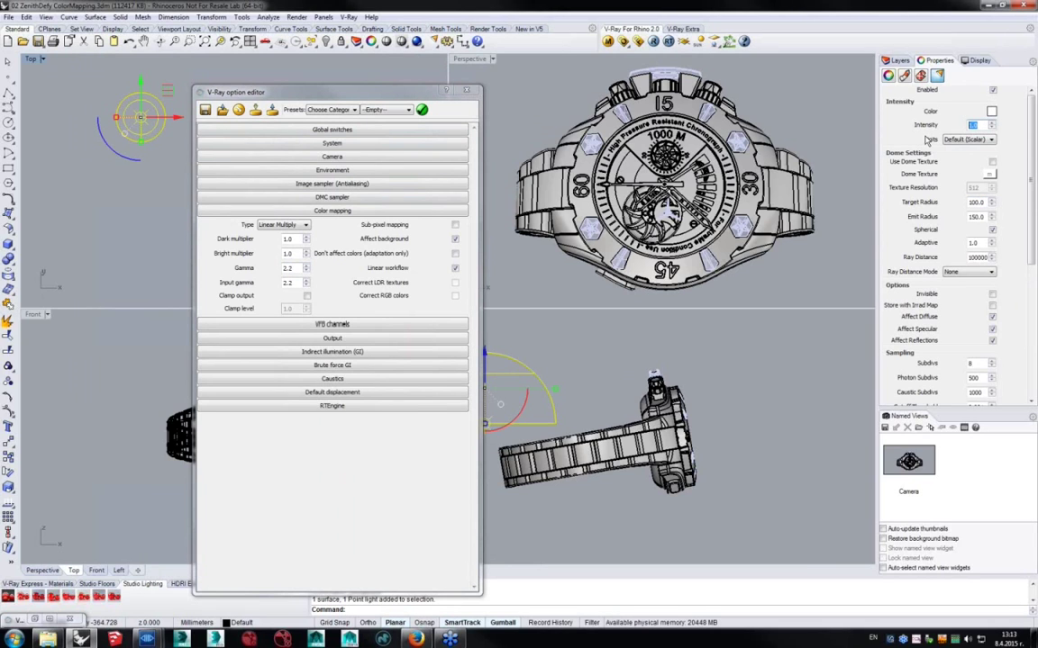
Render the watch in the Perspective view and arrange the frame buffer beside the V-Ray render options.
click(685, 90)
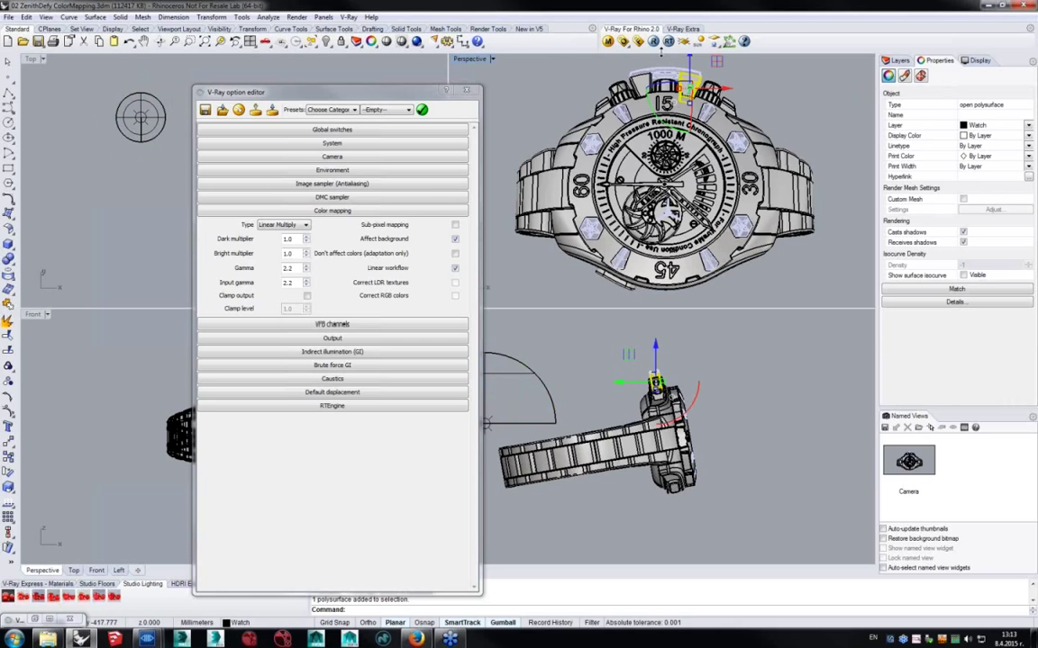
click(654, 43)
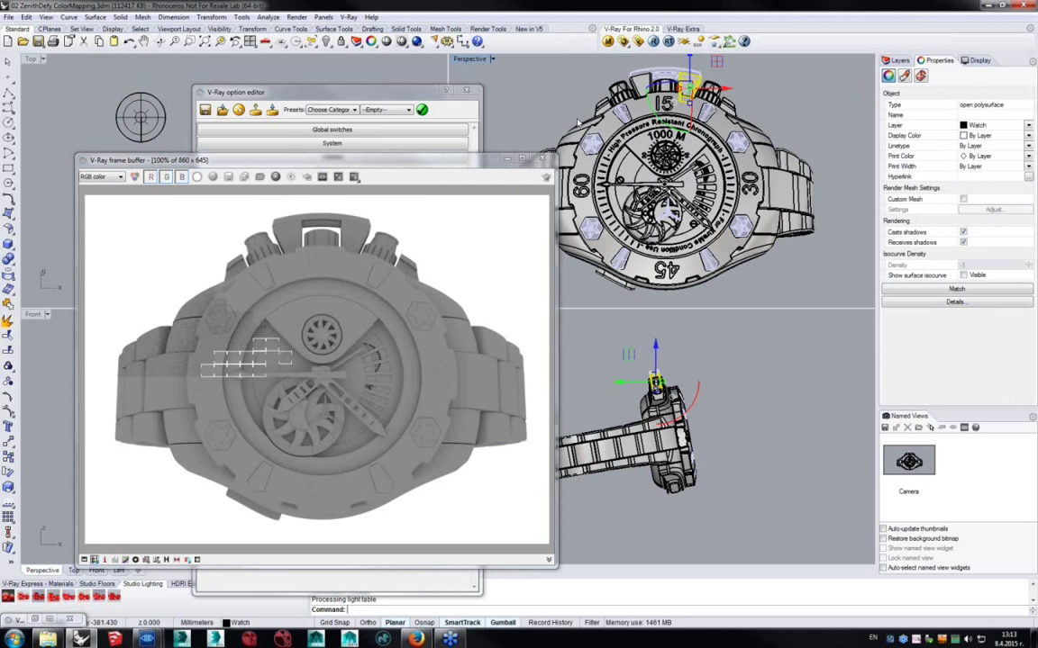
drag(360, 159, 771, 71)
drag(339, 92, 249, 47)
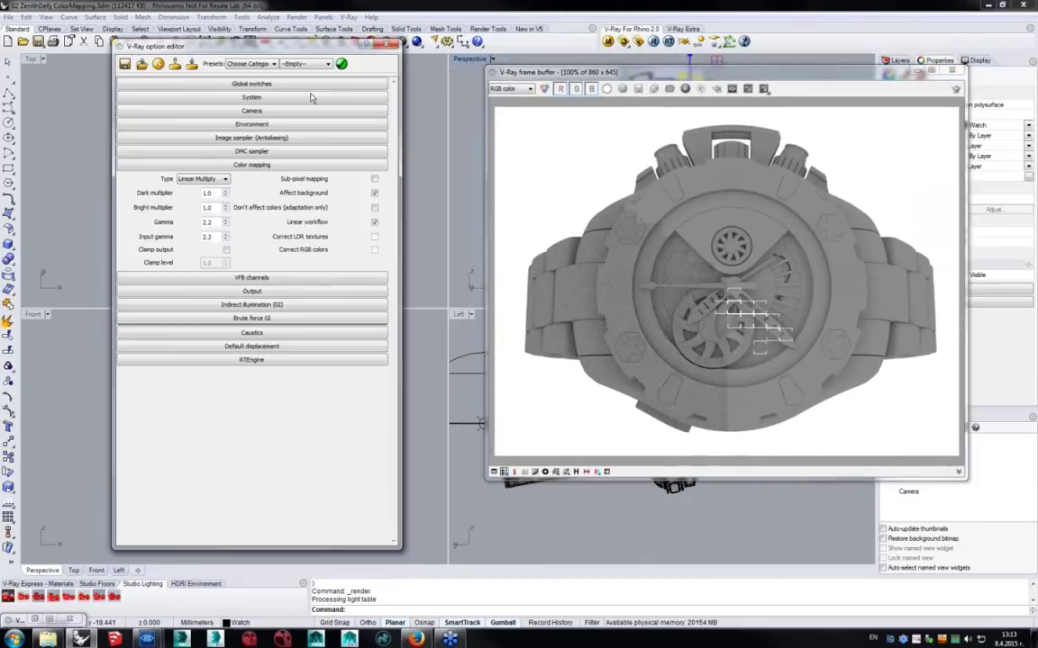
Turn on indirect illumination (GI) in the V-Ray render options and render the watch again.
click(250, 319)
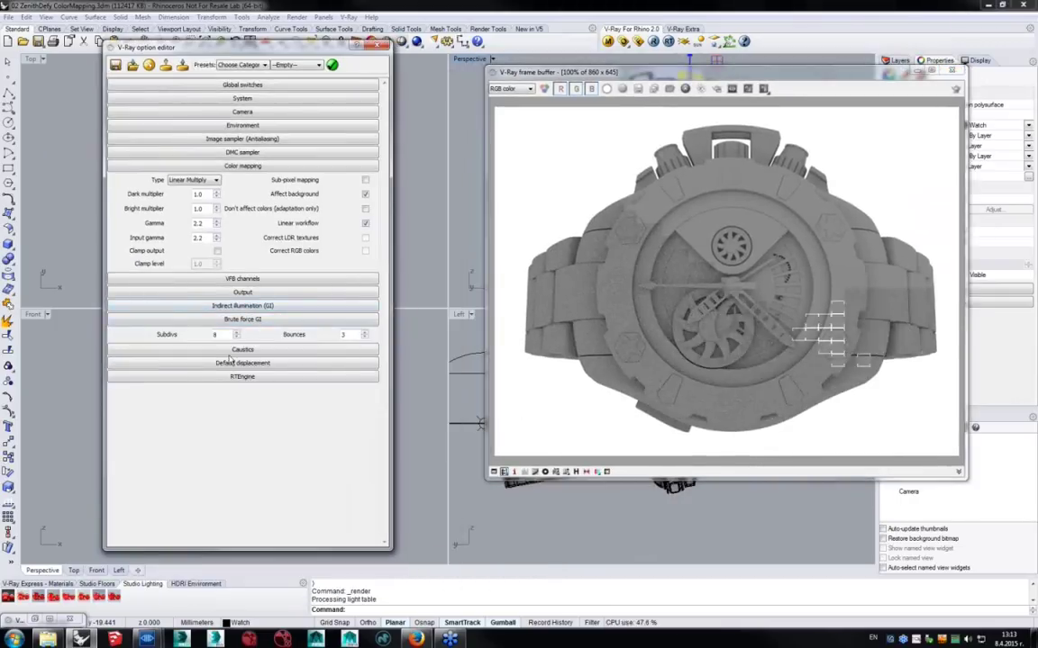
click(243, 305)
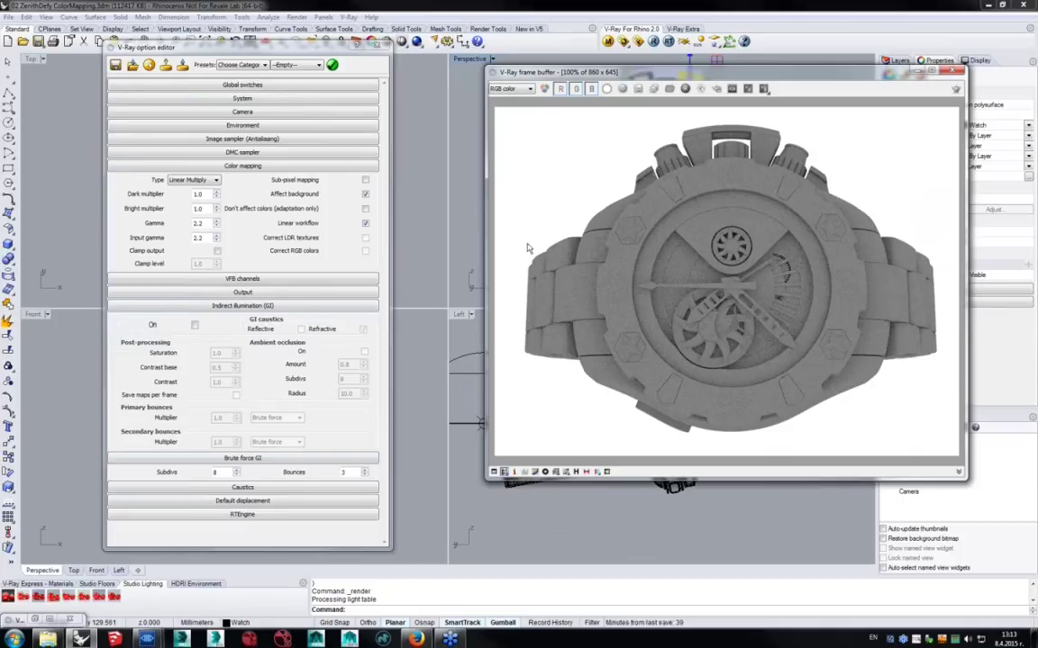
click(195, 325)
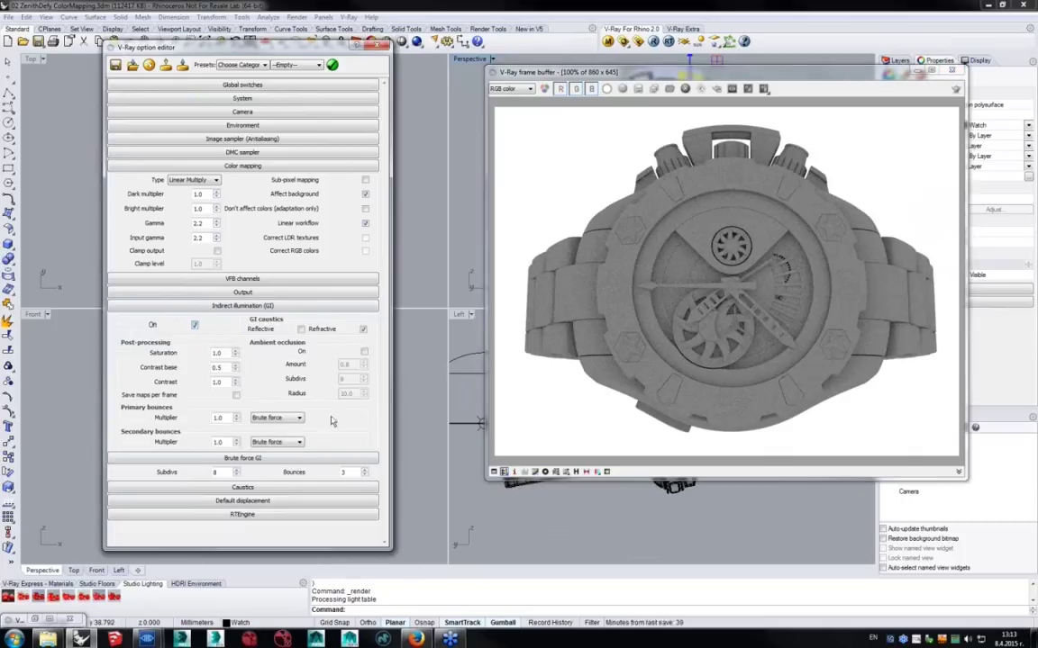
key(Return)
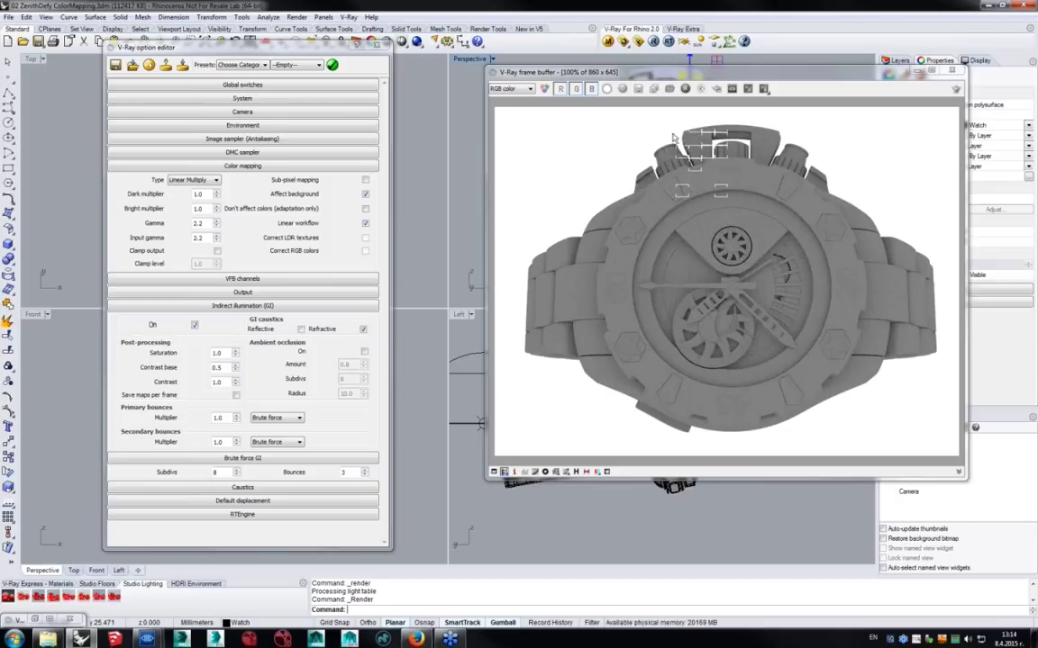
drag(683, 75, 650, 63)
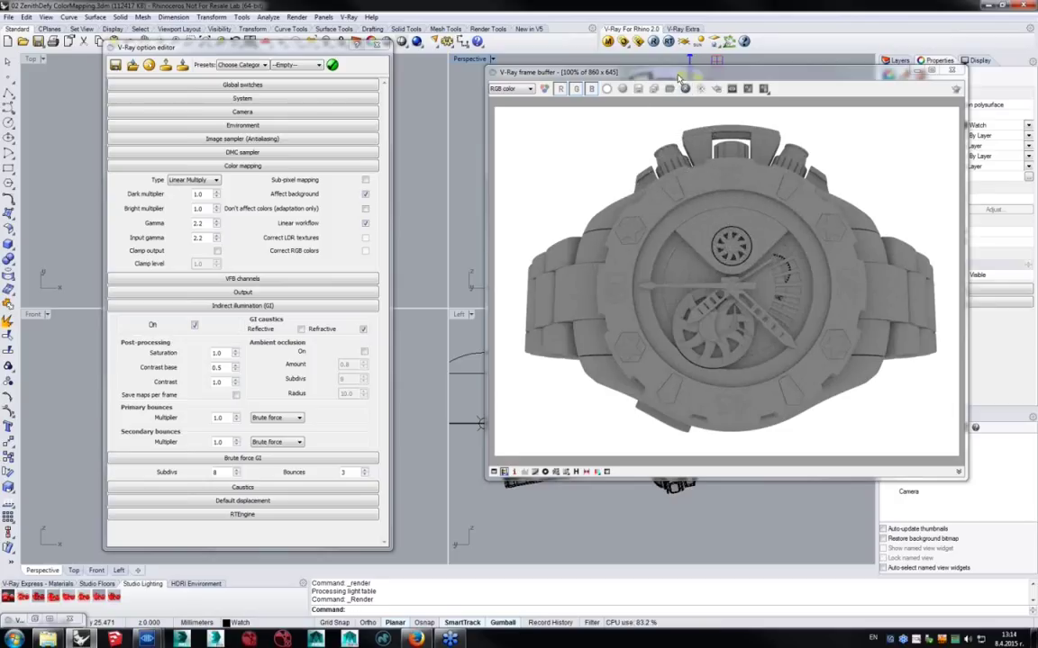
Set both Gamma and Input gamma to 1.0 in the color mapping settings and re-render the watch.
click(280, 308)
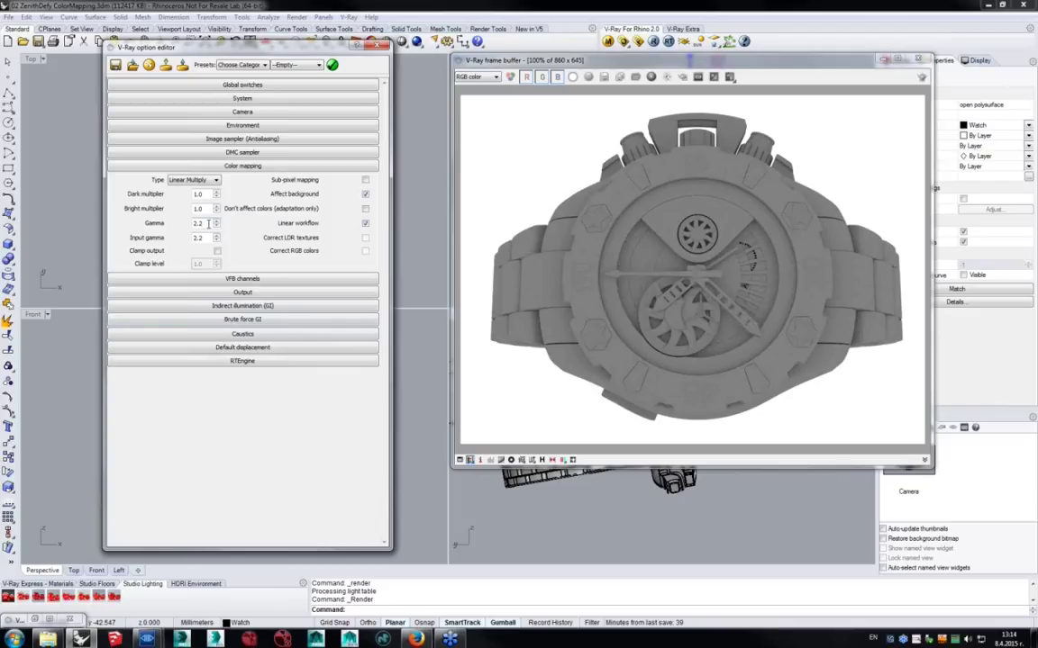
key(Tab)
text(1)
key(Return)
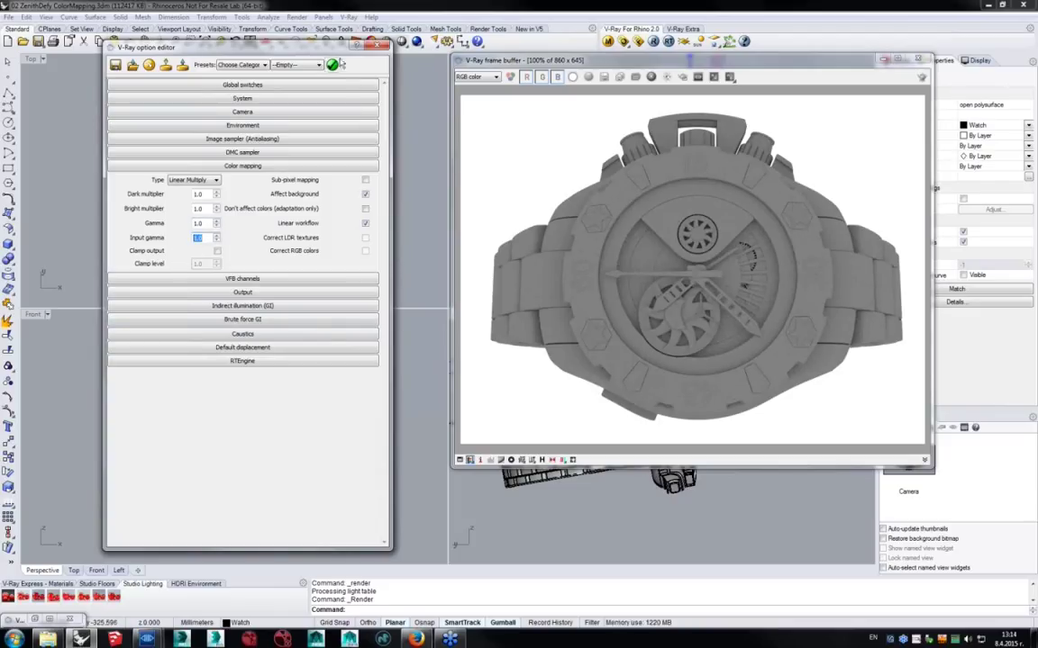
drag(317, 57, 240, 68)
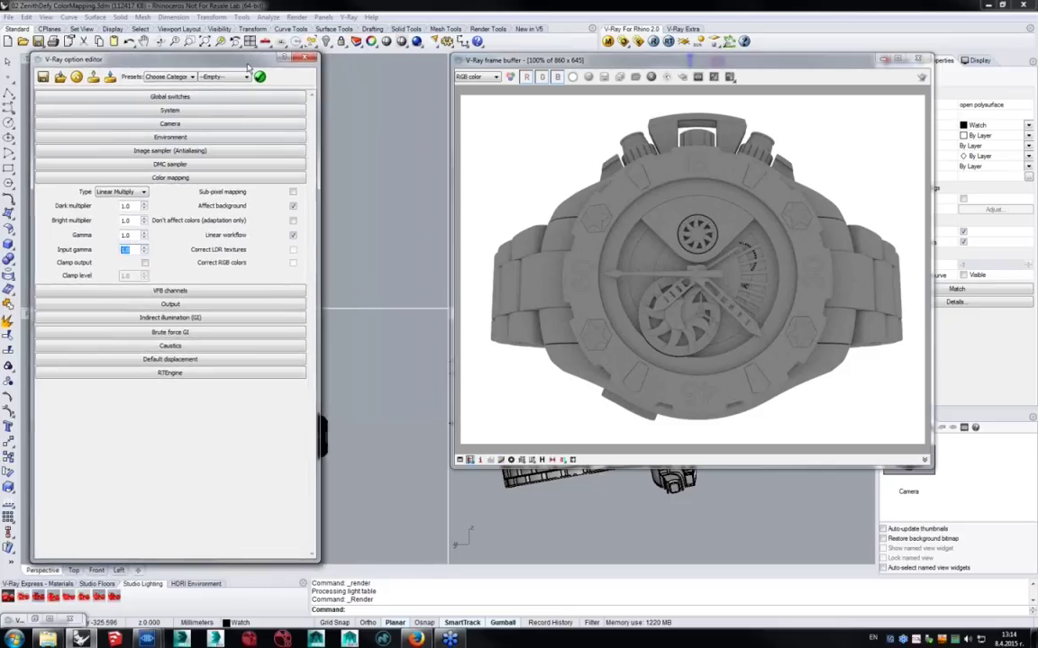
drag(684, 61, 614, 59)
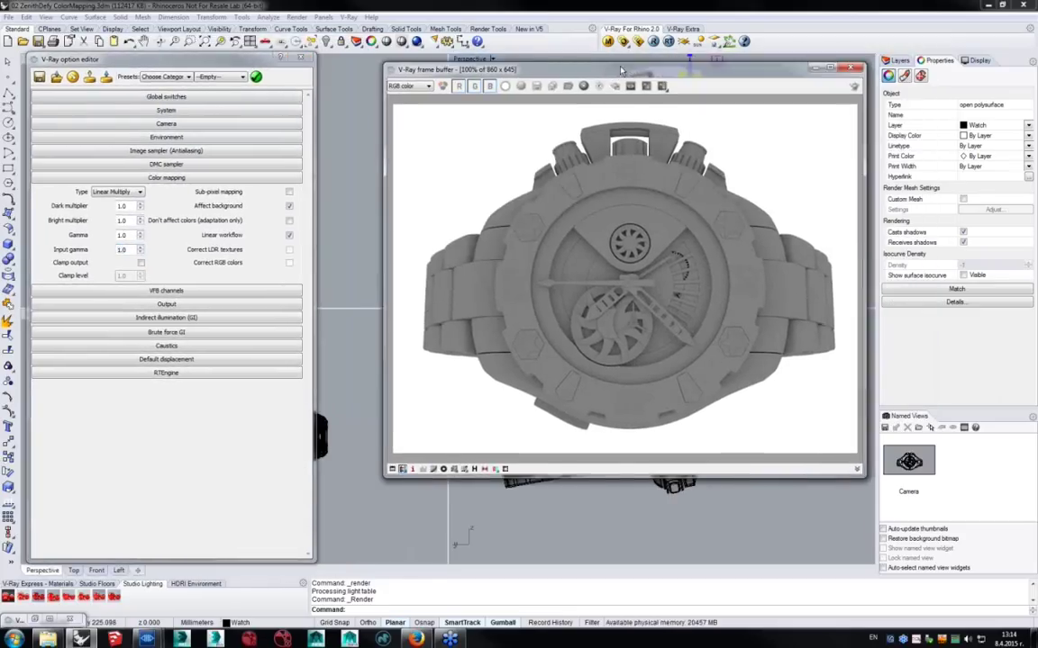
key(Escape)
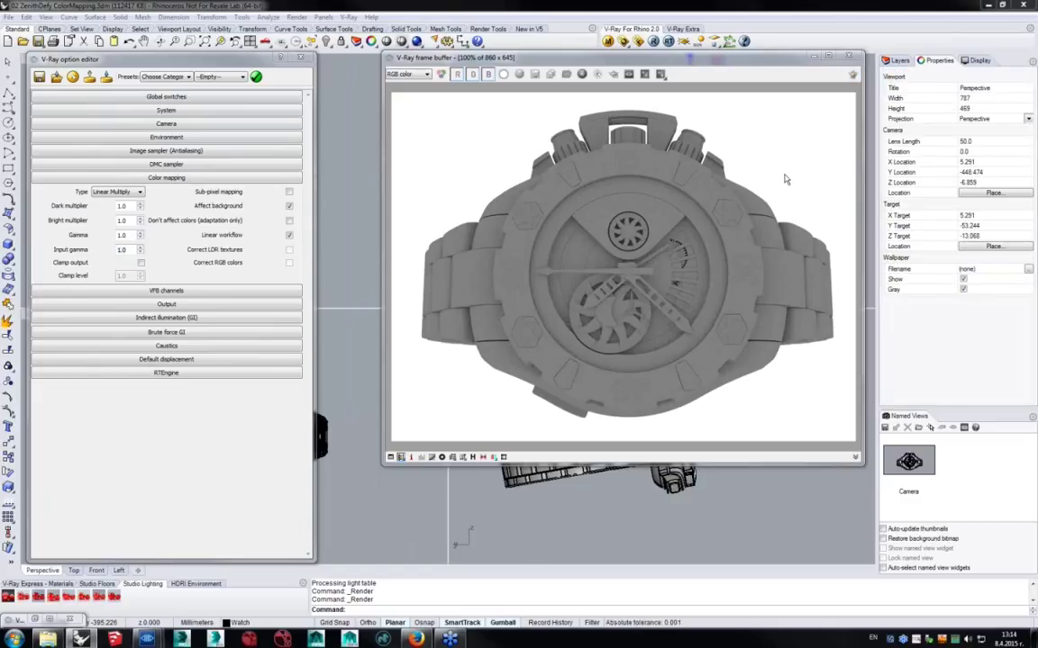
key(ctrl+z)
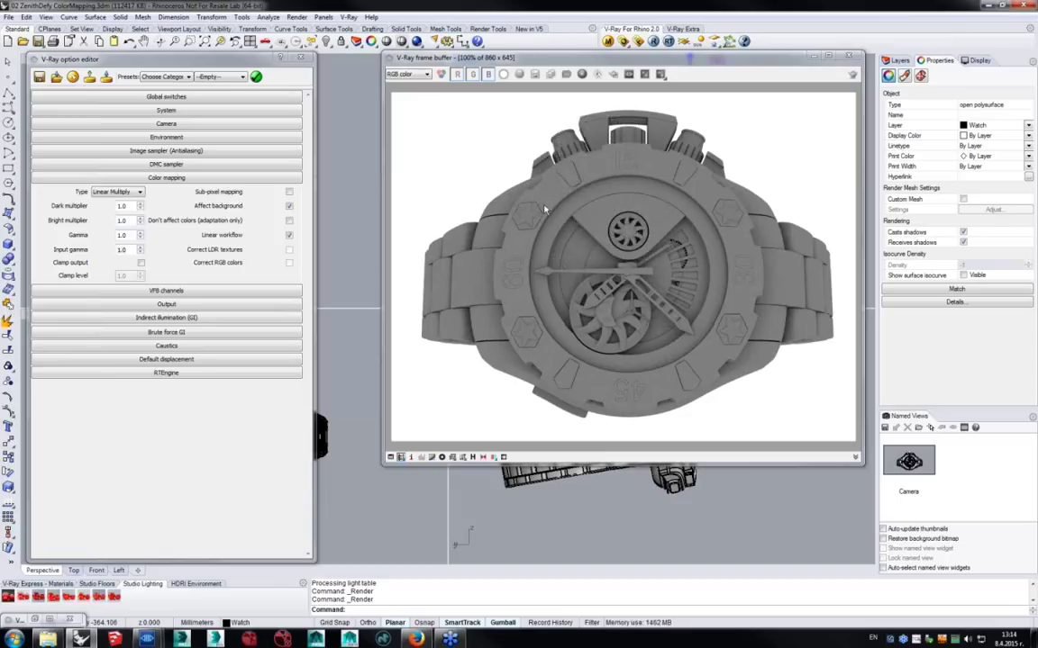
Restore both Gamma and Input gamma to 2.2 in the color mapping settings.
double_click(123, 234)
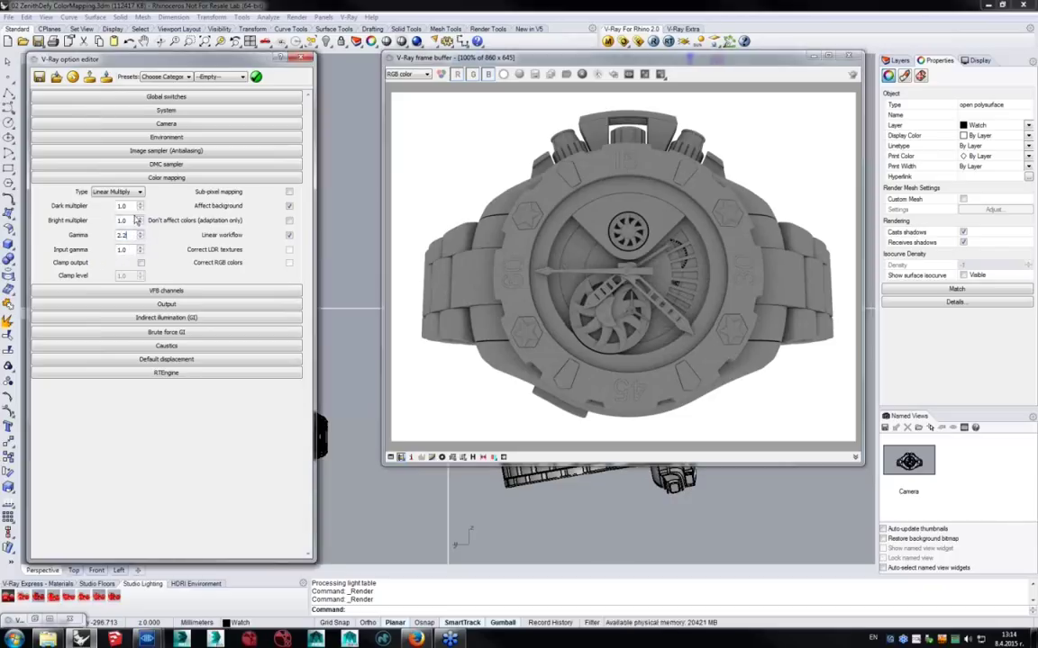
key(Tab)
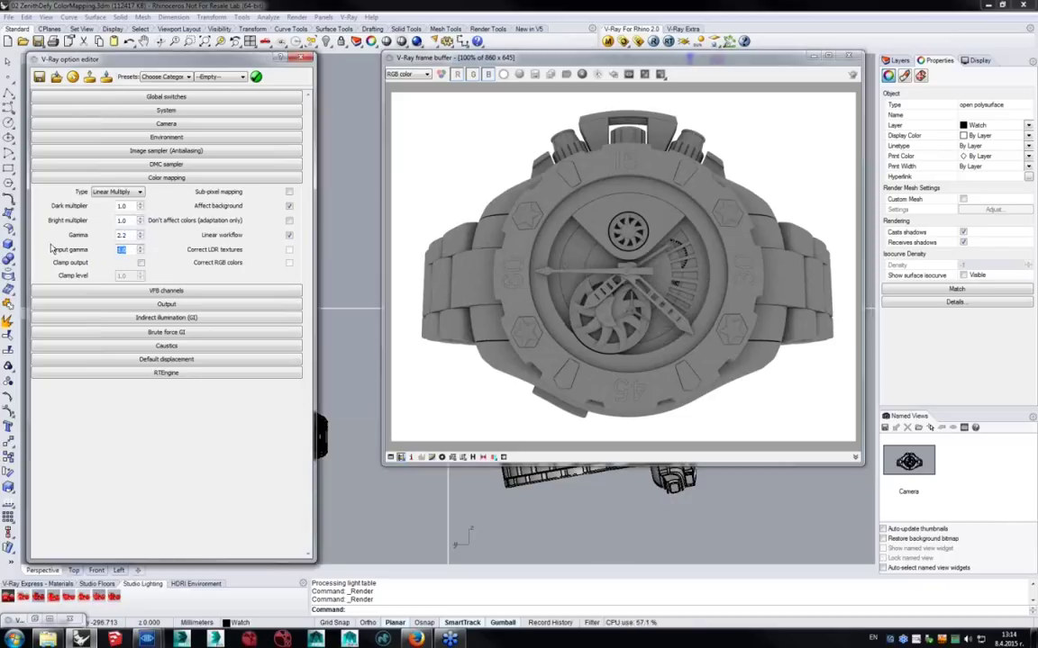
key(Return)
double_click(125, 235)
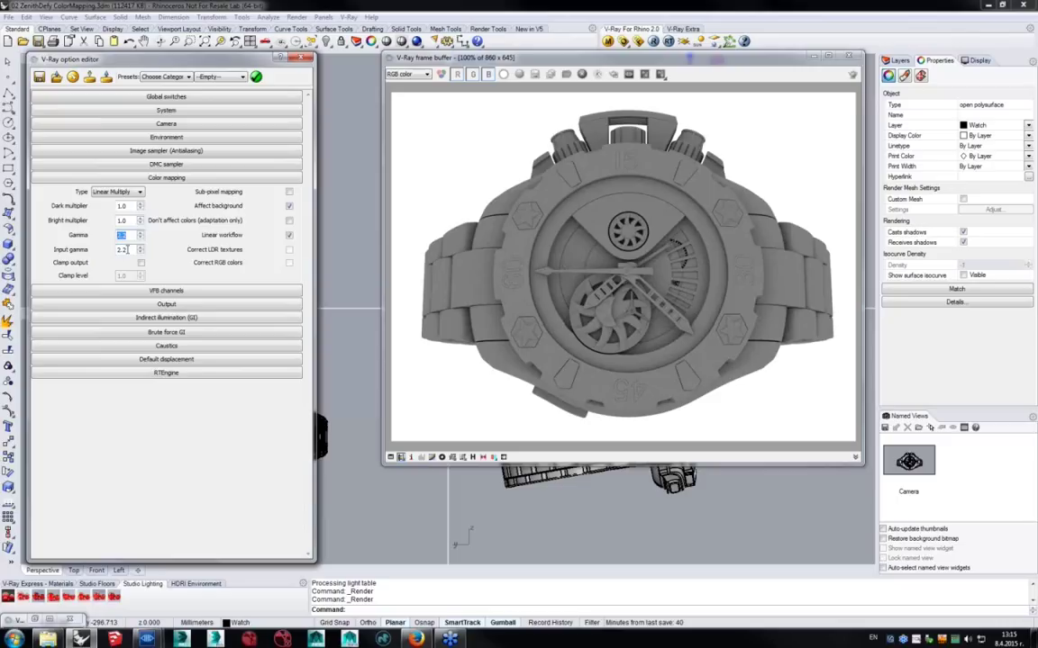
Turn off Linear workflow in the color mapping settings and re-render the watch.
click(289, 235)
click(289, 236)
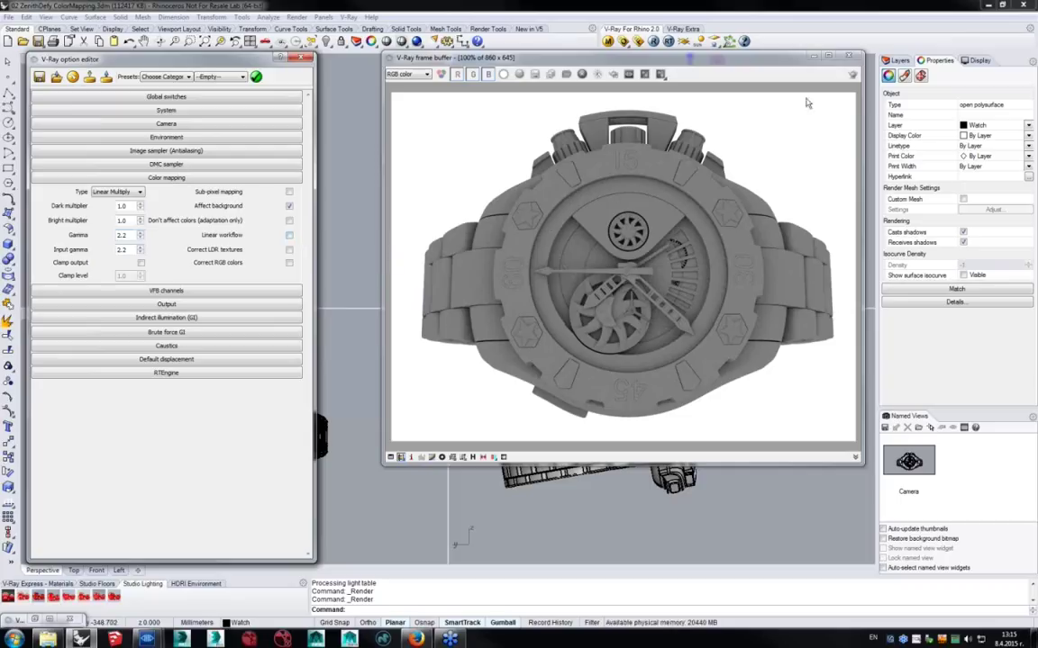
click(851, 73)
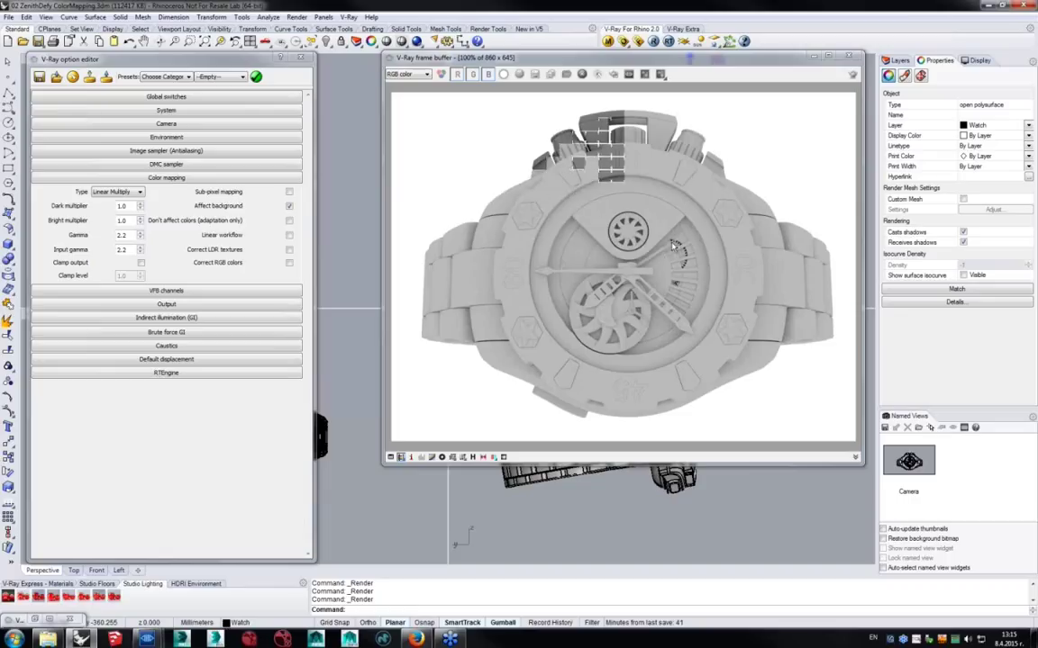
click(544, 168)
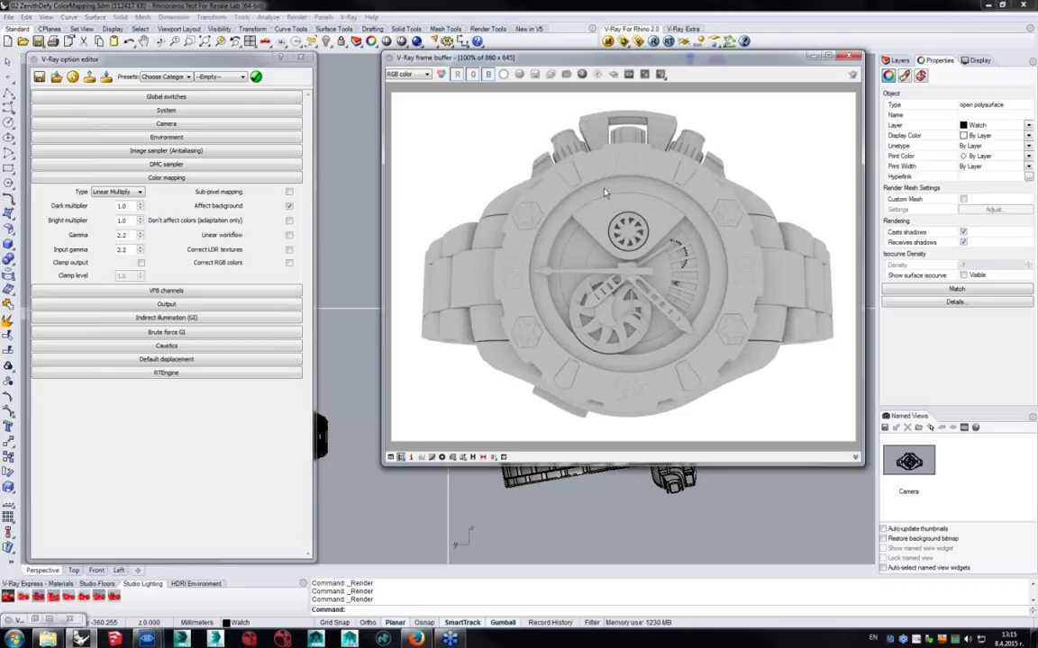
Enable Linear workflow and Don't affect colors (adaptation only) in the color mapping settings, and render the watch again.
click(290, 235)
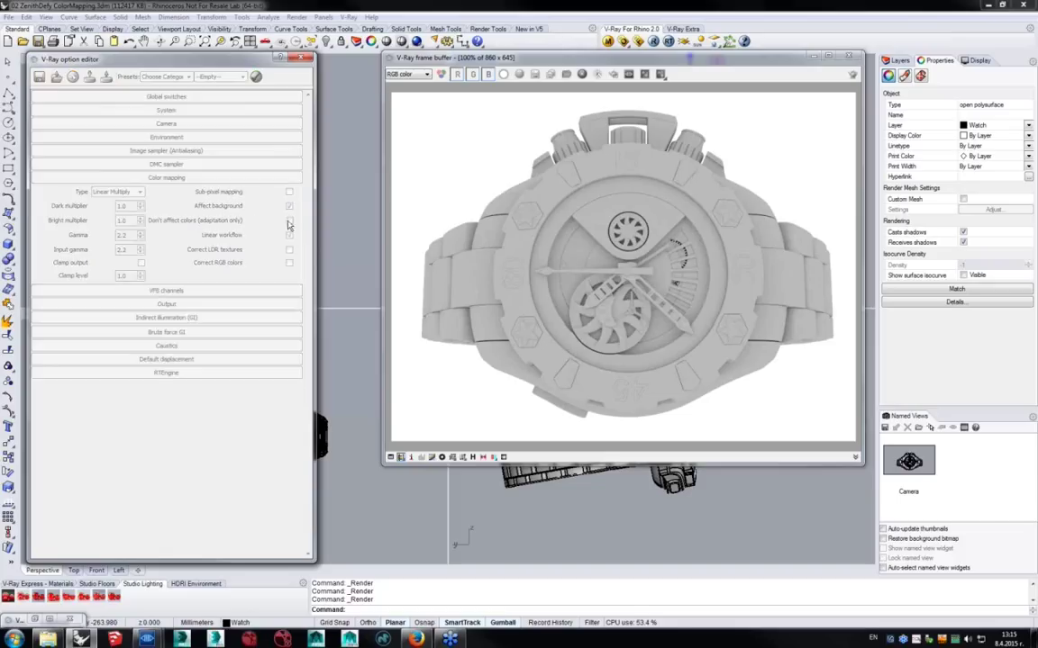
drag(205, 54, 209, 52)
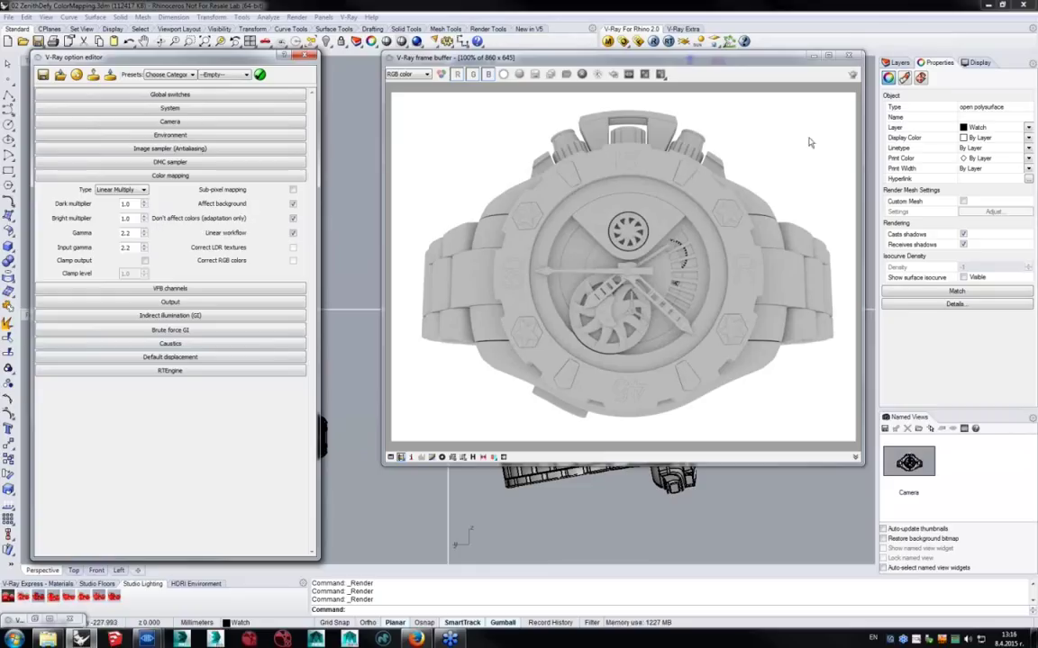
click(852, 76)
key(Escape)
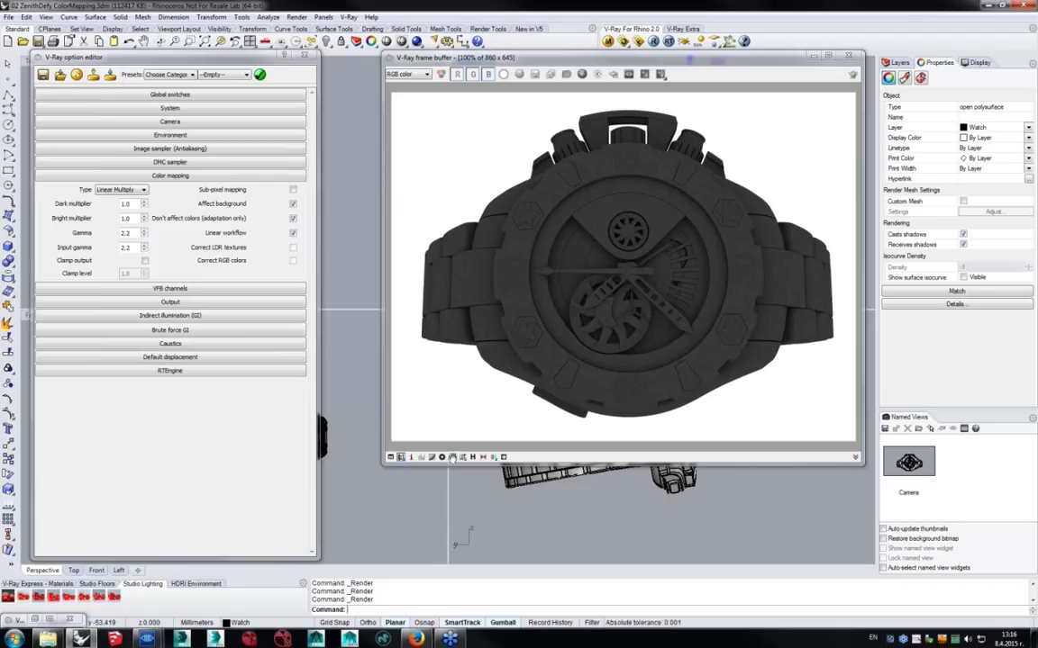
Compare the rendered watch in the frame buffer with sRGB color display switched on and off.
click(452, 457)
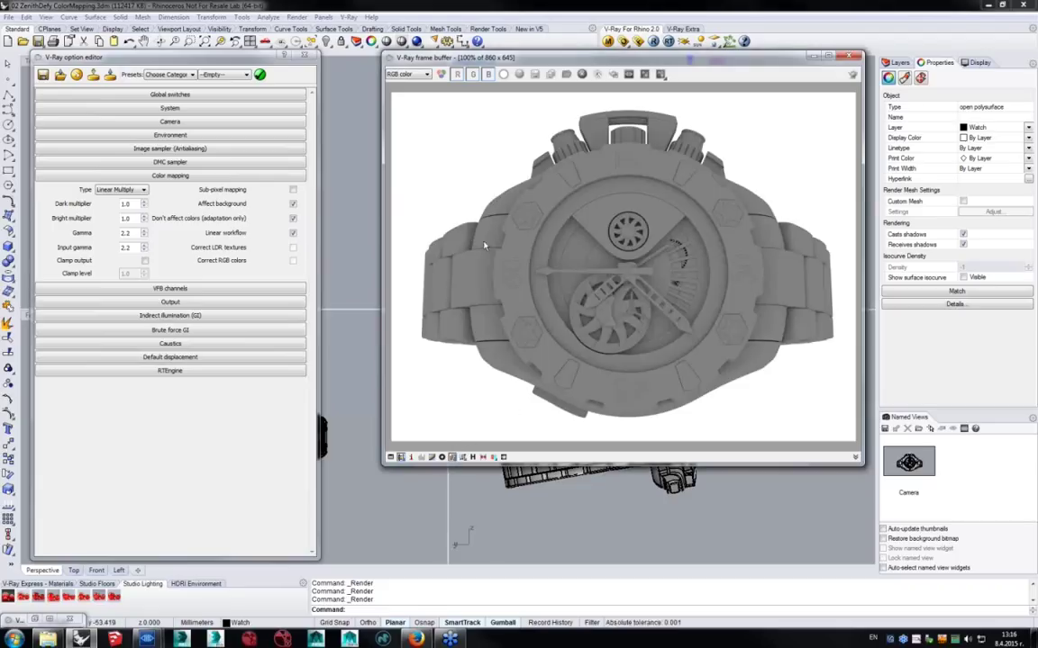
drag(506, 59, 480, 84)
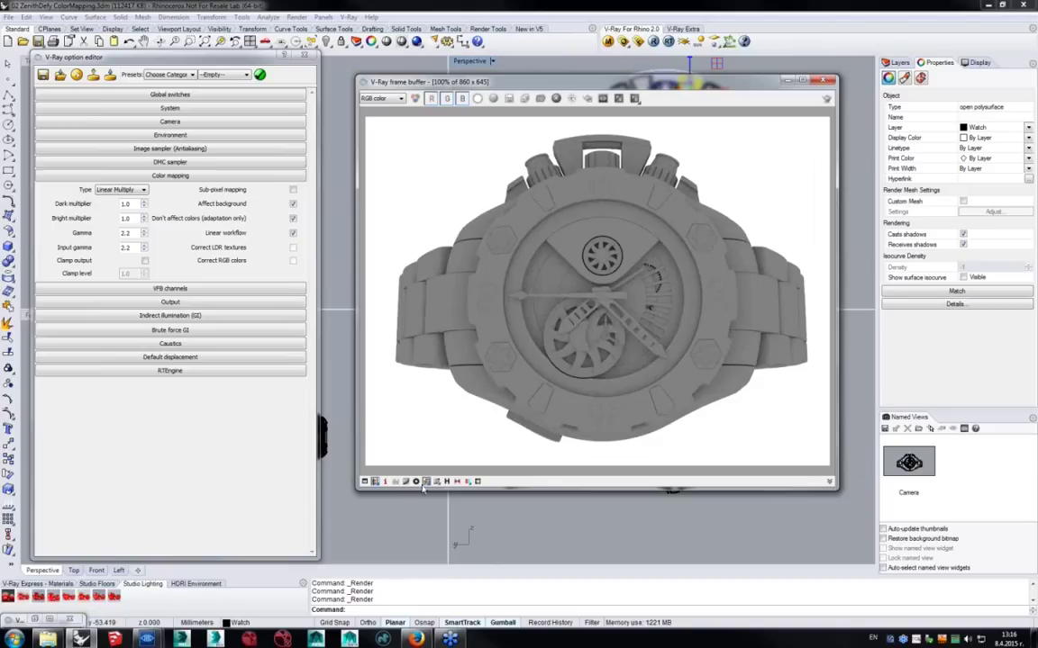
Turn off Don't affect colors (adaptation only) and set the color mapping type to Reinhard.
click(293, 218)
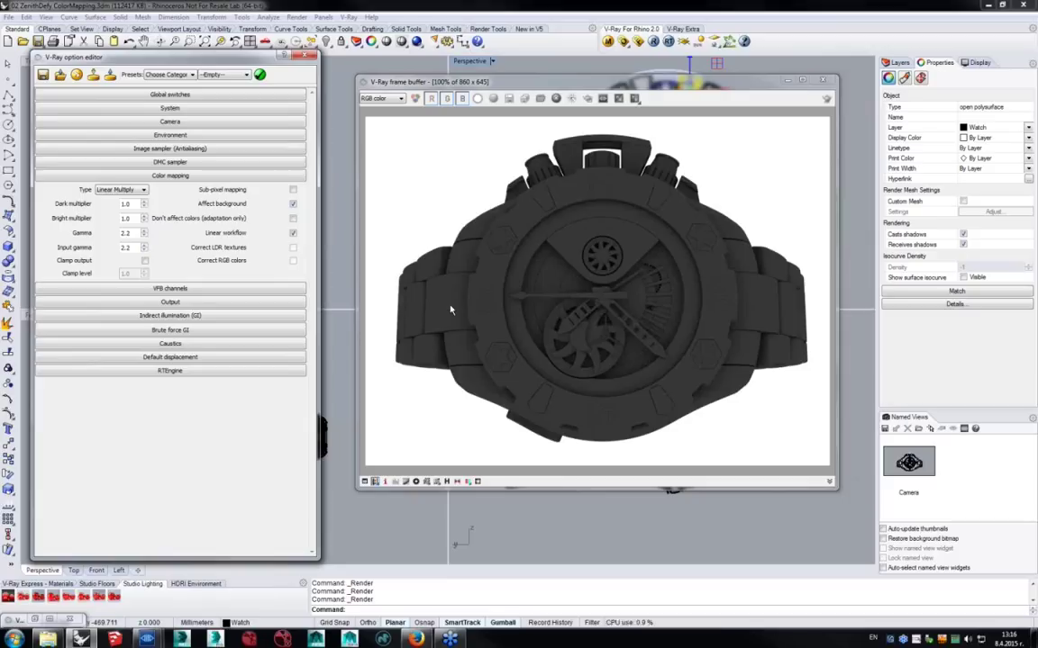
click(150, 219)
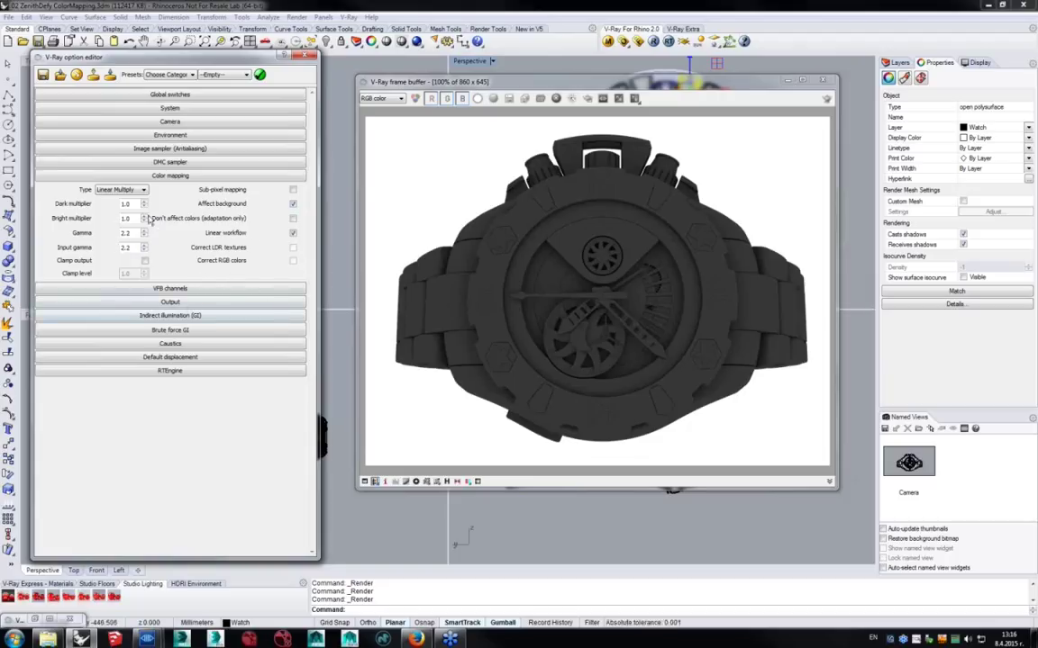
click(142, 190)
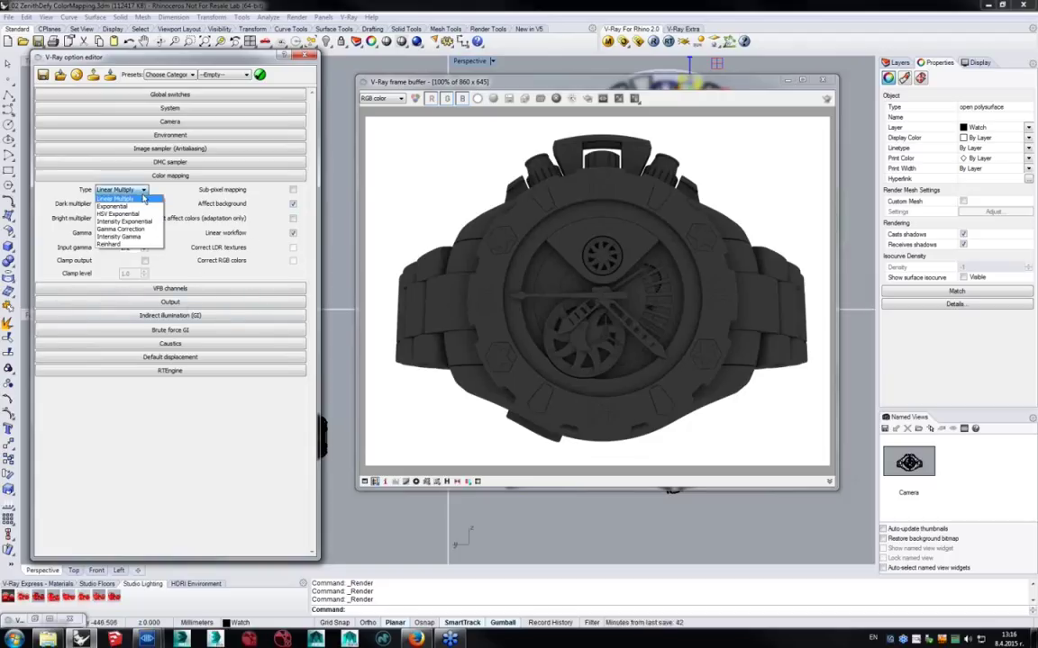
click(110, 244)
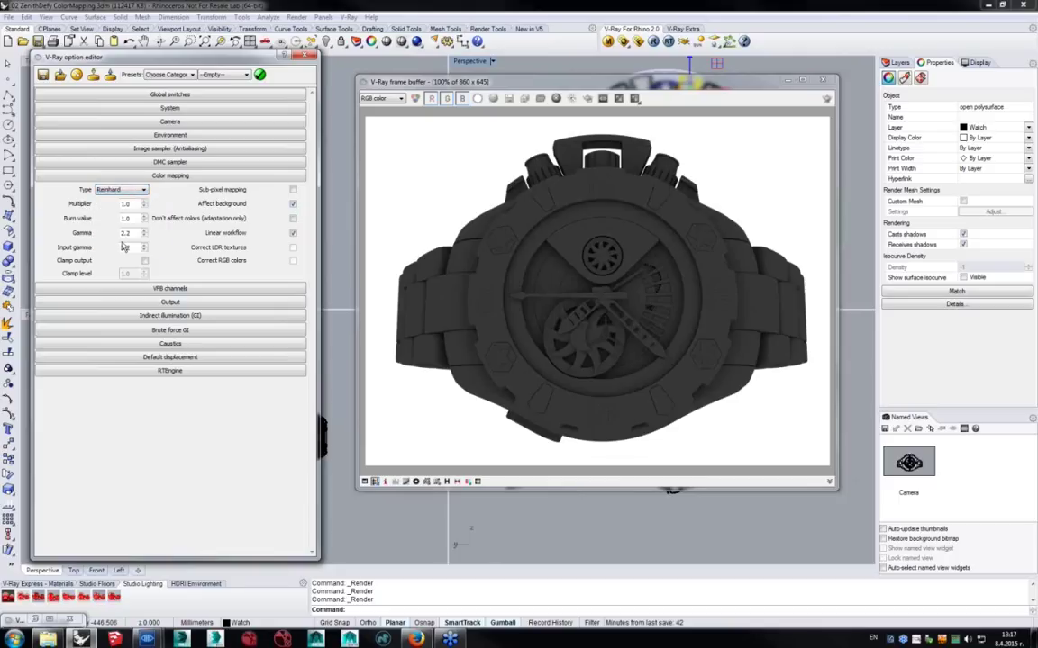
Render the watch with Reinhard color mapping, set the Burn value to 0.0 and render again.
drag(133, 203, 104, 204)
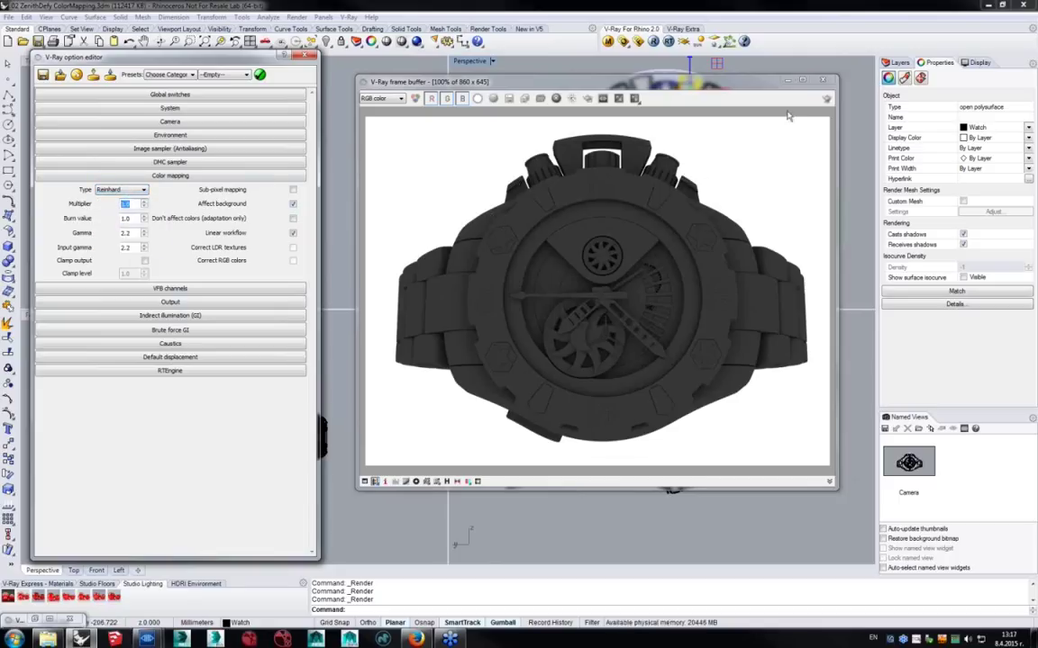
click(746, 187)
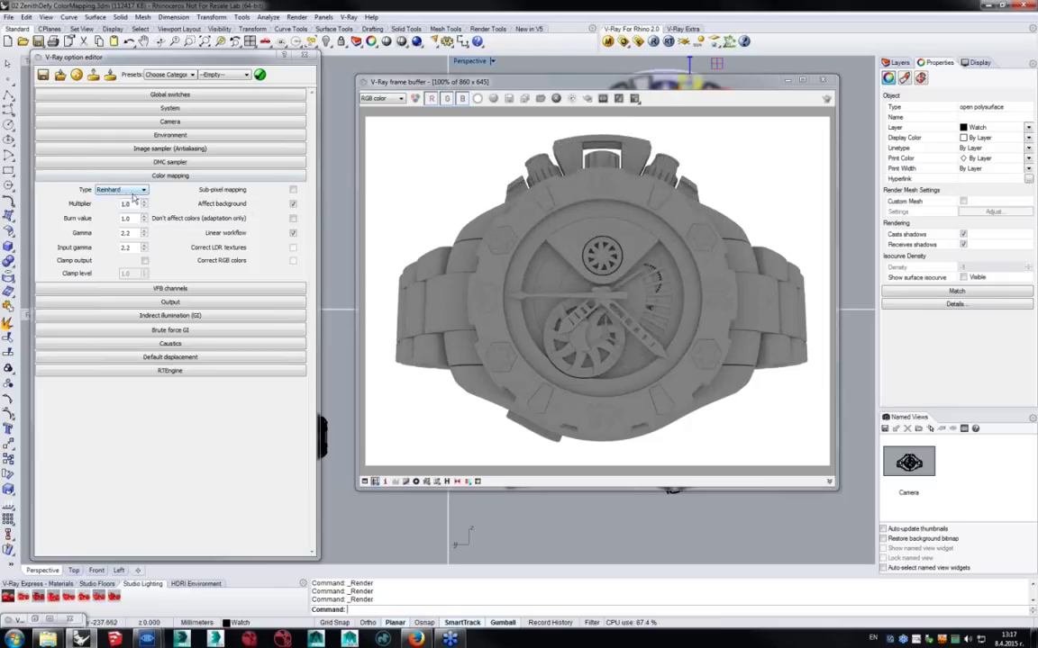
double_click(135, 219)
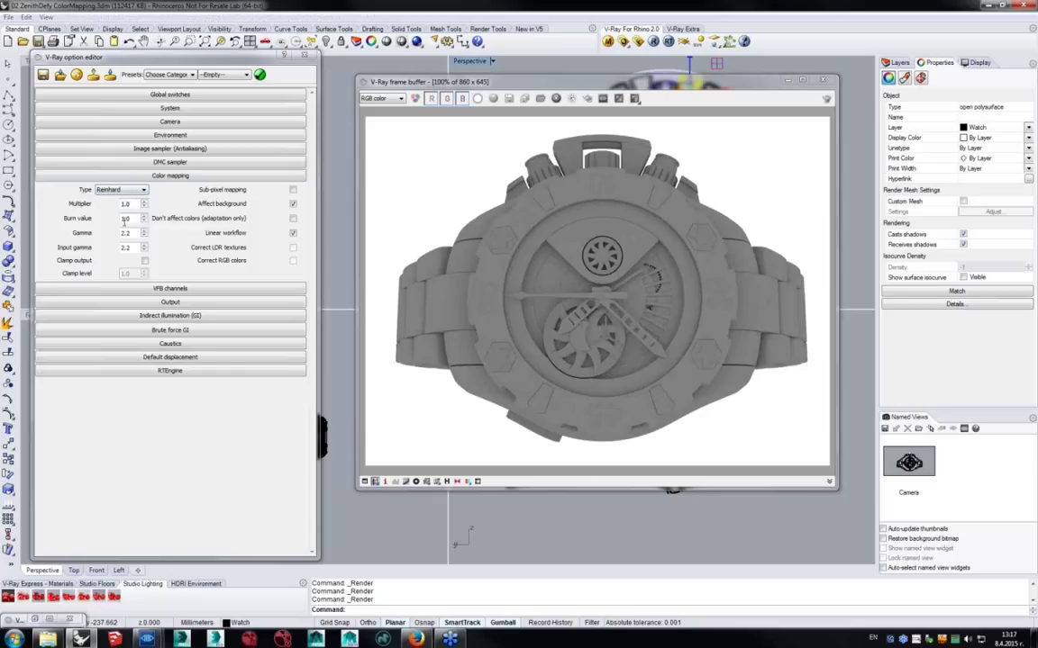
key(Return)
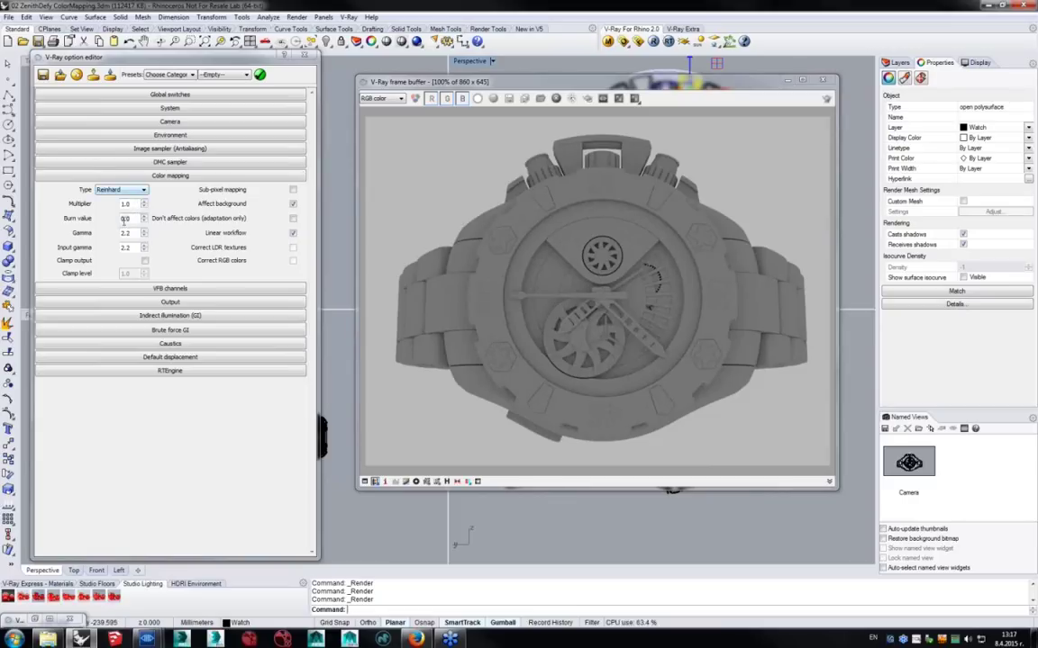
Set the Burn value of the Reinhard color mapping to 1.0.
click(131, 191)
click(131, 193)
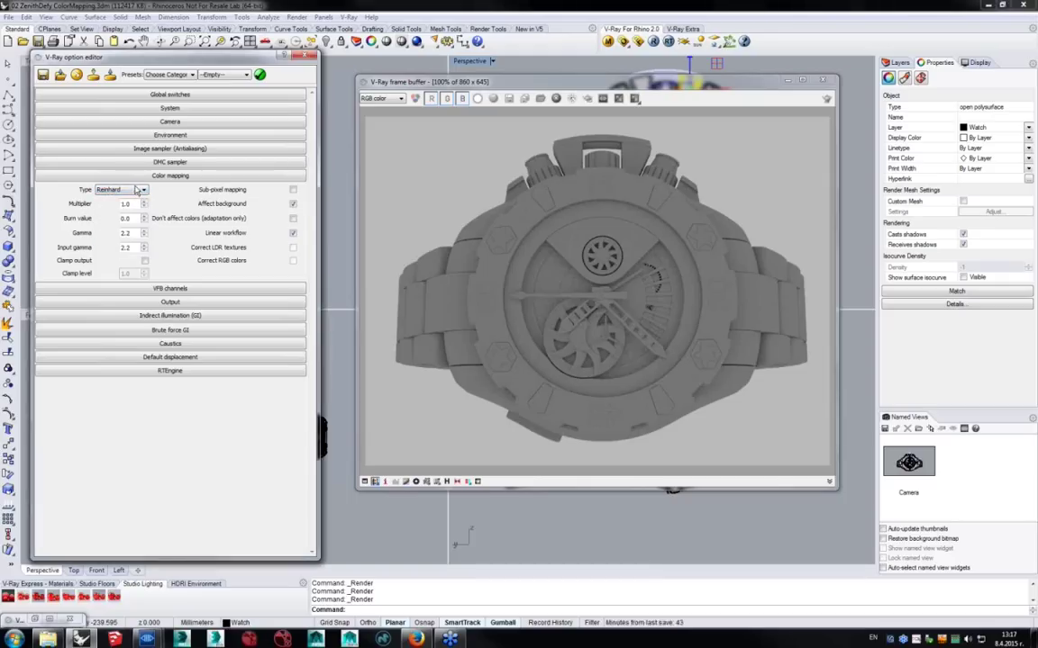
mouse_move(136, 187)
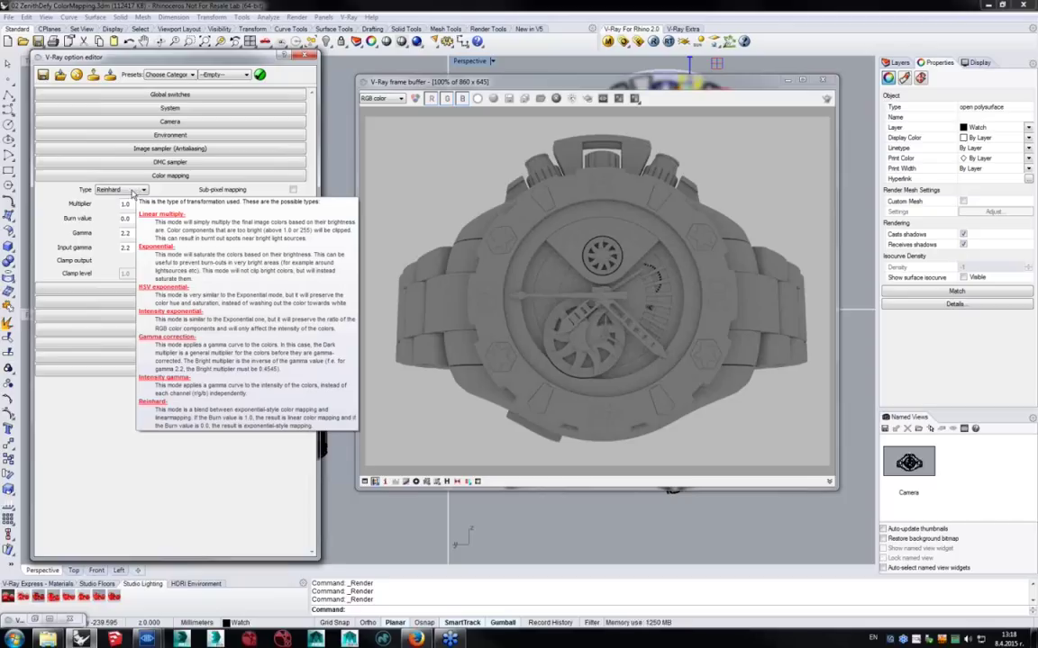
double_click(125, 218)
text(1)
key(Return)
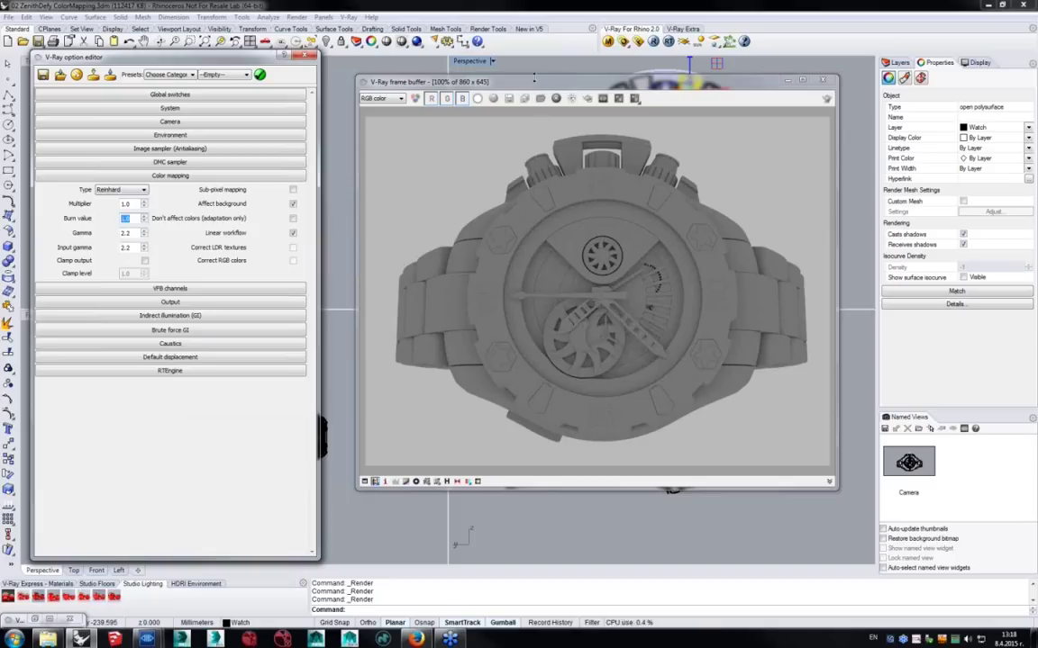
Close the V-Ray option editor, render the watch again and inspect the result up close.
drag(538, 88, 552, 82)
drag(557, 75, 562, 74)
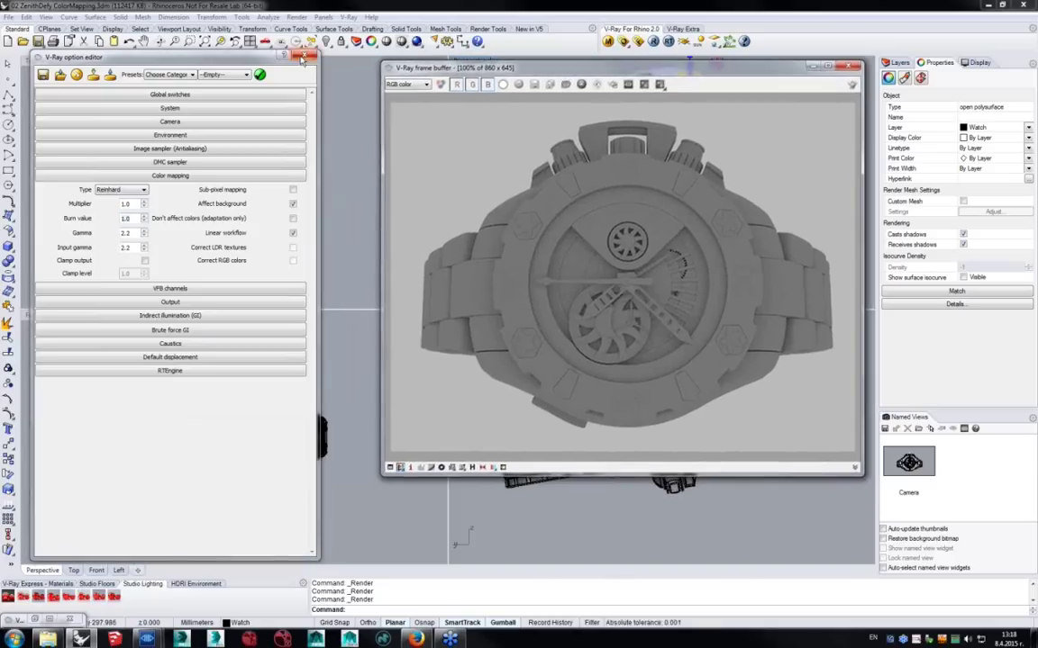
click(304, 57)
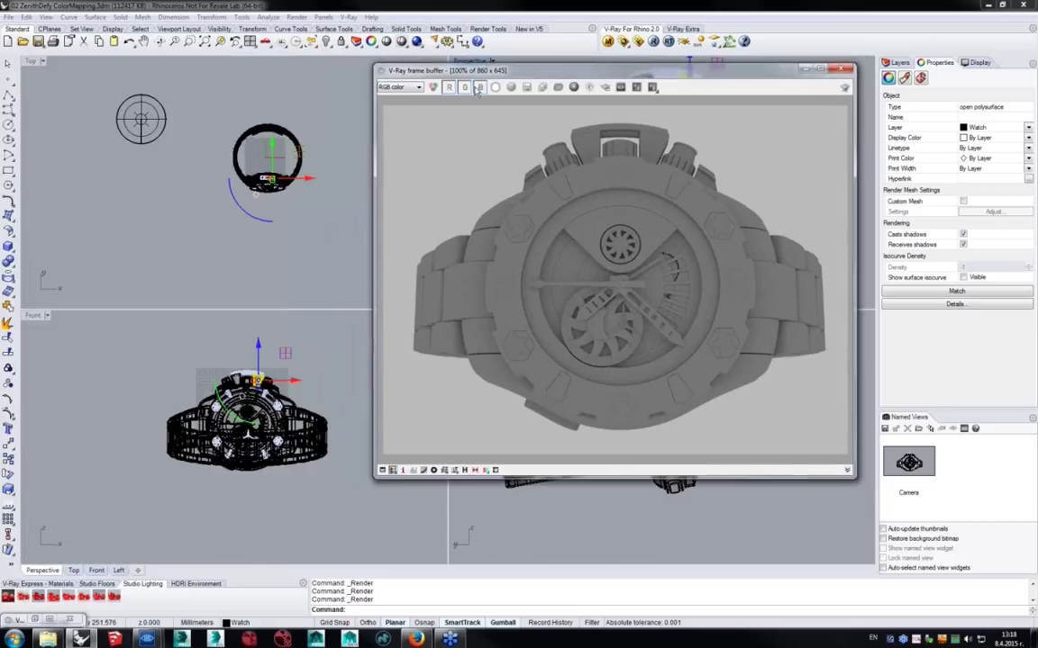
click(842, 157)
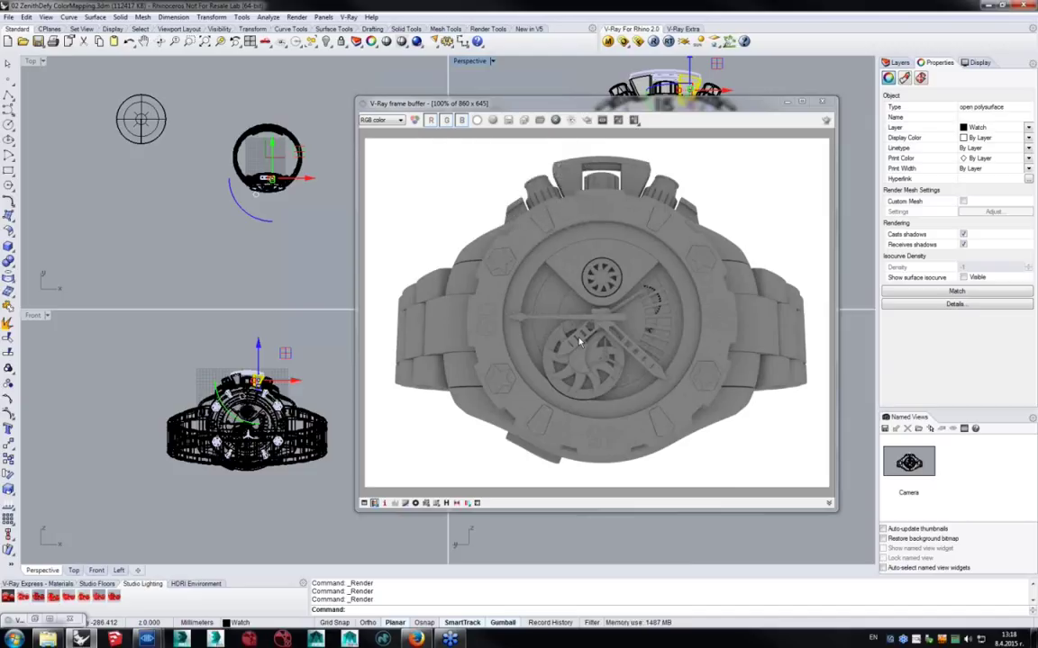
scroll(464, 224, up, 2)
scroll(464, 234, down, 2)
Reopen the V-Ray options, expand the Image sampler settings and set the Brute force GI subdivs to 20.
drag(598, 103, 687, 75)
click(608, 41)
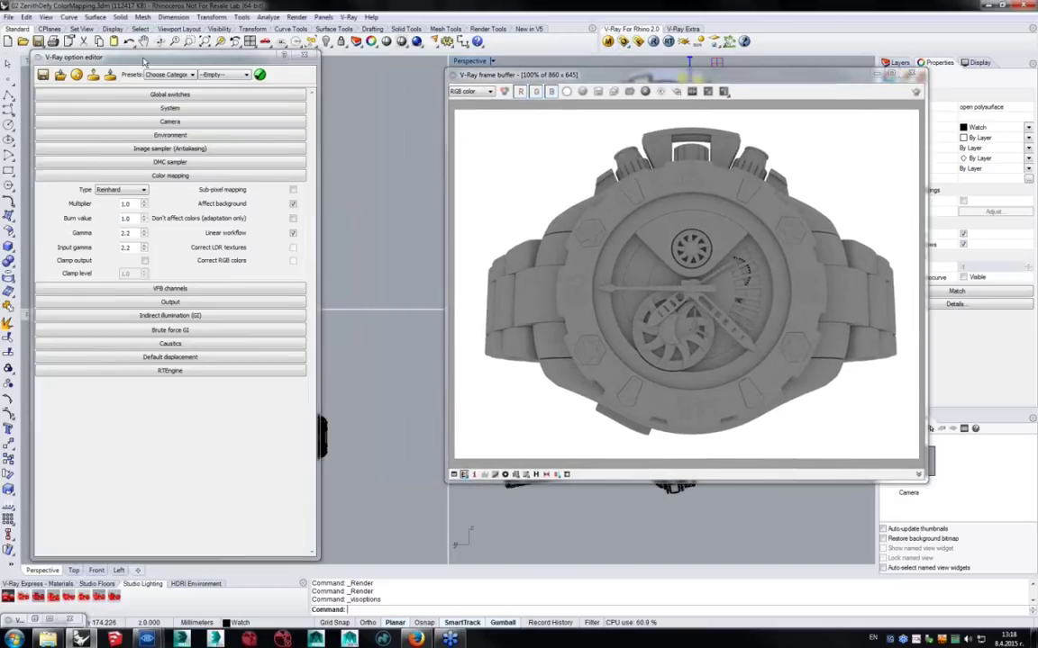
drag(143, 61, 185, 55)
click(271, 169)
click(231, 142)
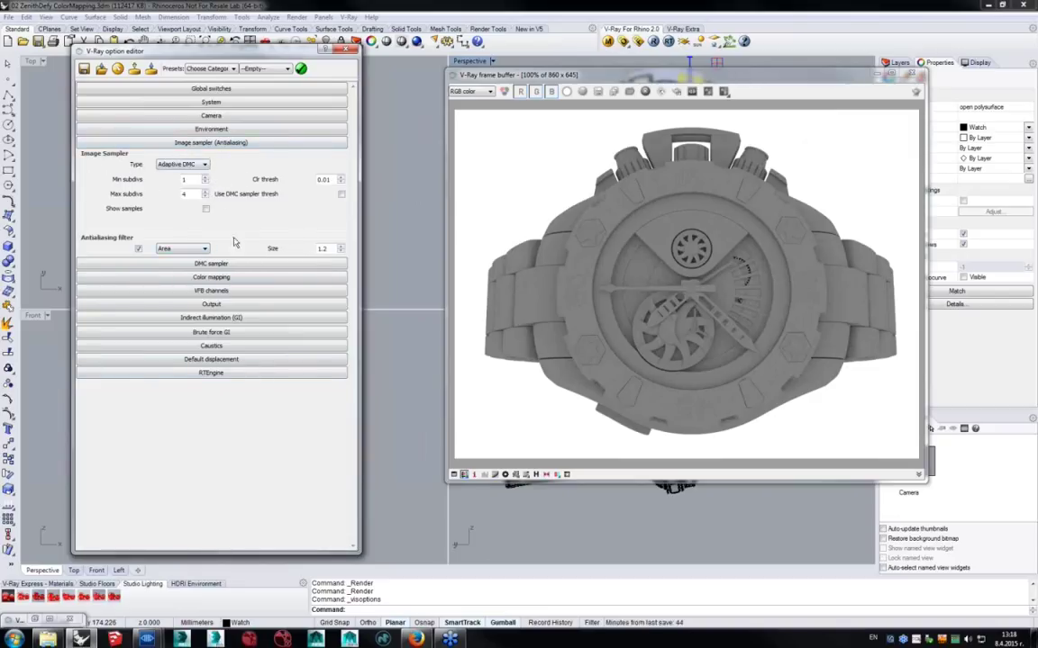
click(569, 239)
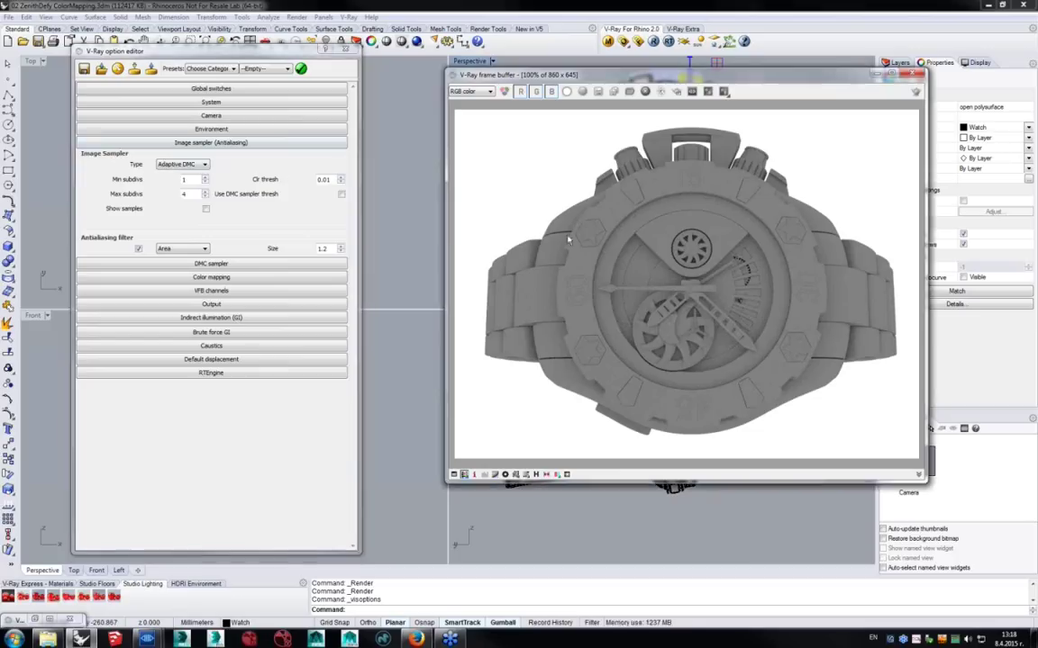
scroll(621, 267, up, 1)
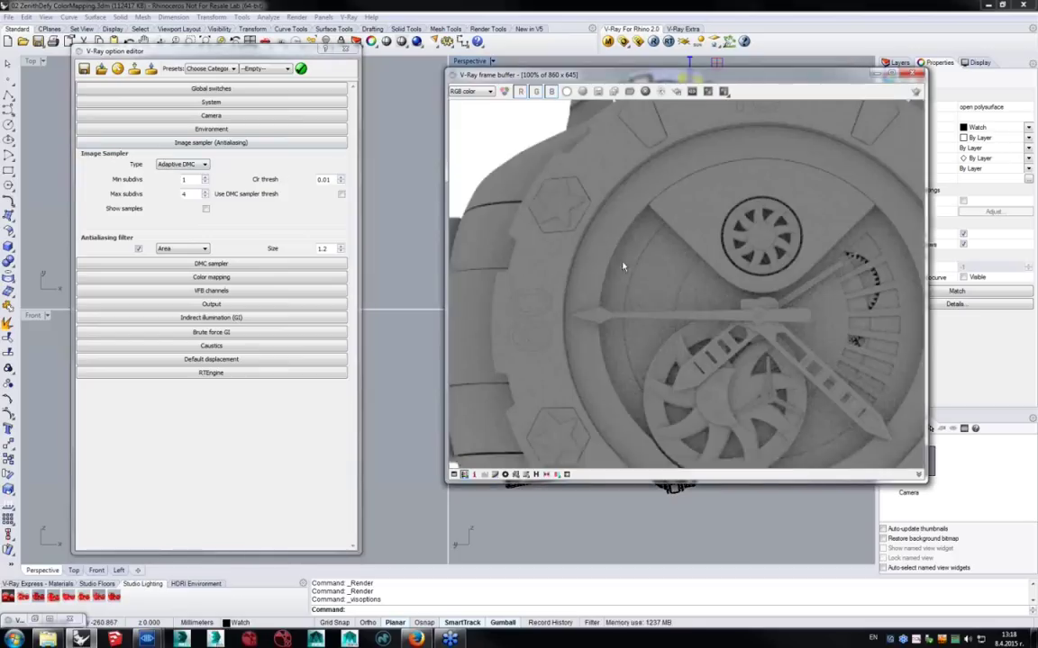
click(202, 333)
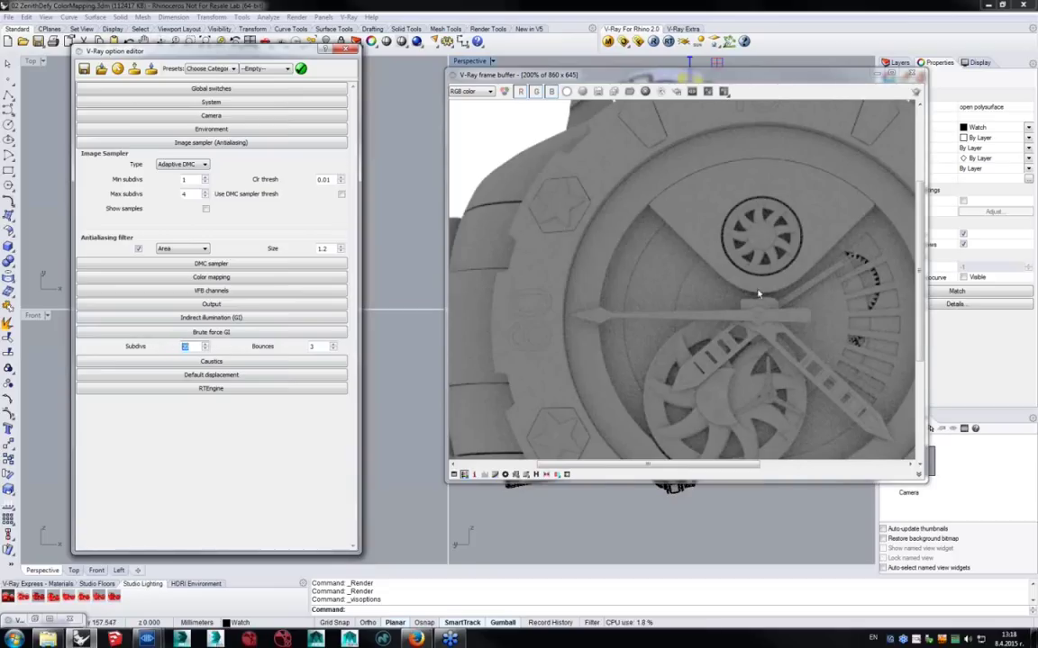
click(729, 281)
Render only a region over the upper-left part of the watch dial, following the mouse, and inspect it at 200%.
scroll(728, 285, down, 1)
click(676, 91)
mouse_move(509, 184)
mouse_down()
mouse_move(609, 302)
mouse_move(703, 347)
mouse_up()
click(917, 92)
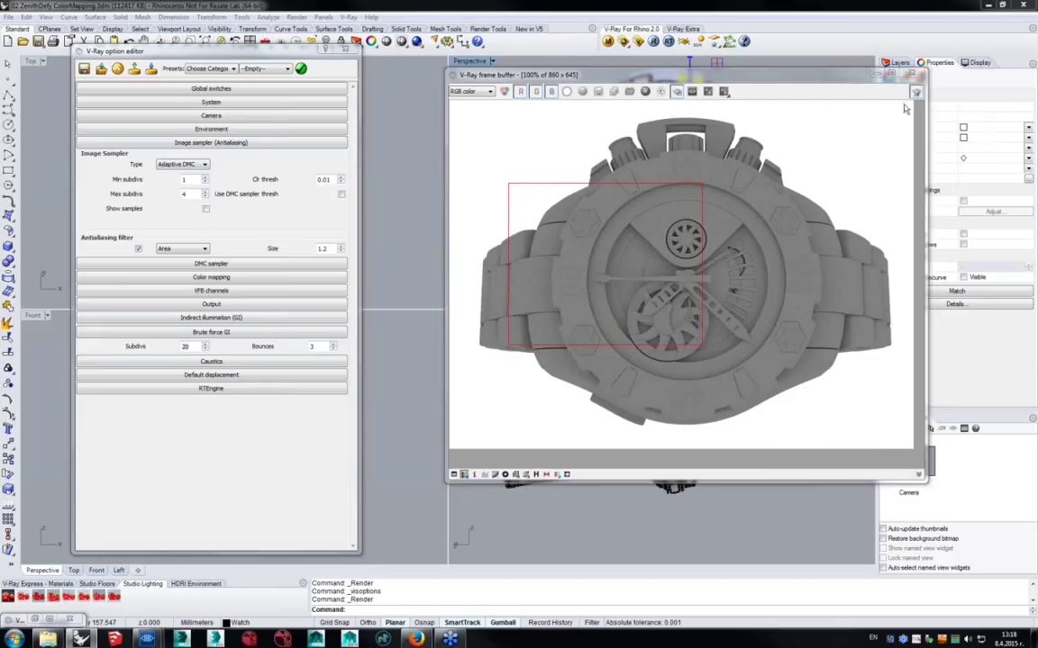
scroll(635, 253, up, 1)
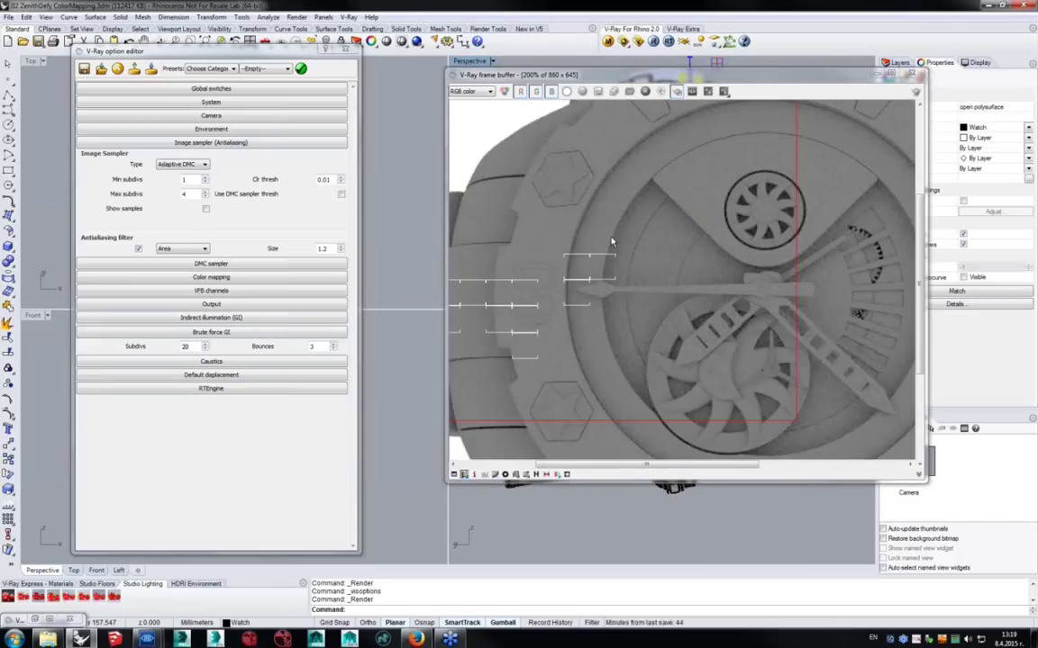
click(661, 91)
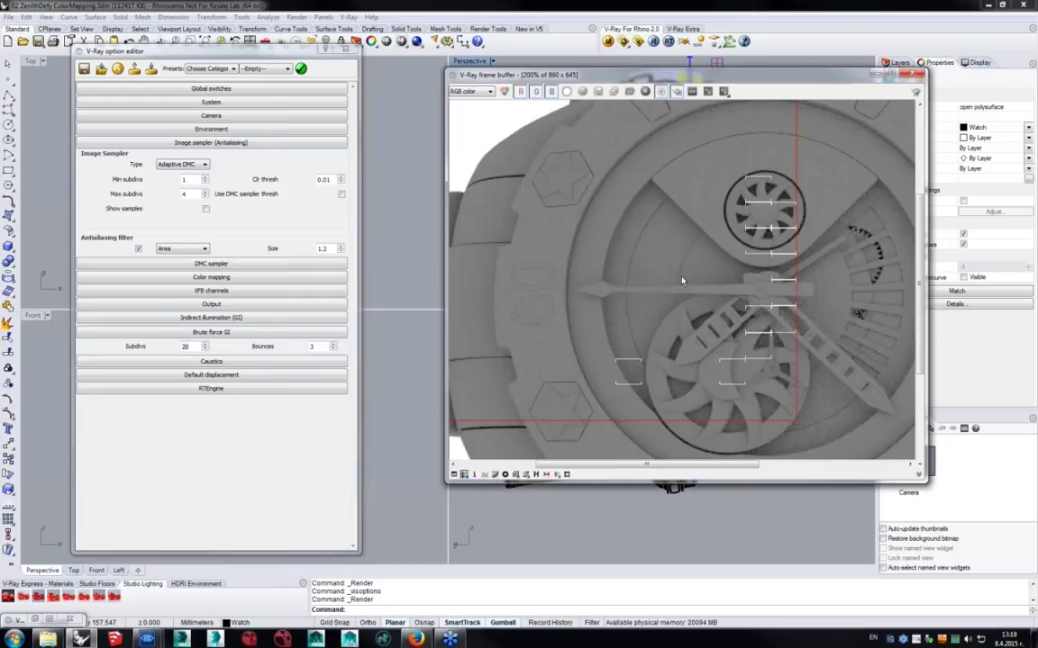
double_click(612, 248)
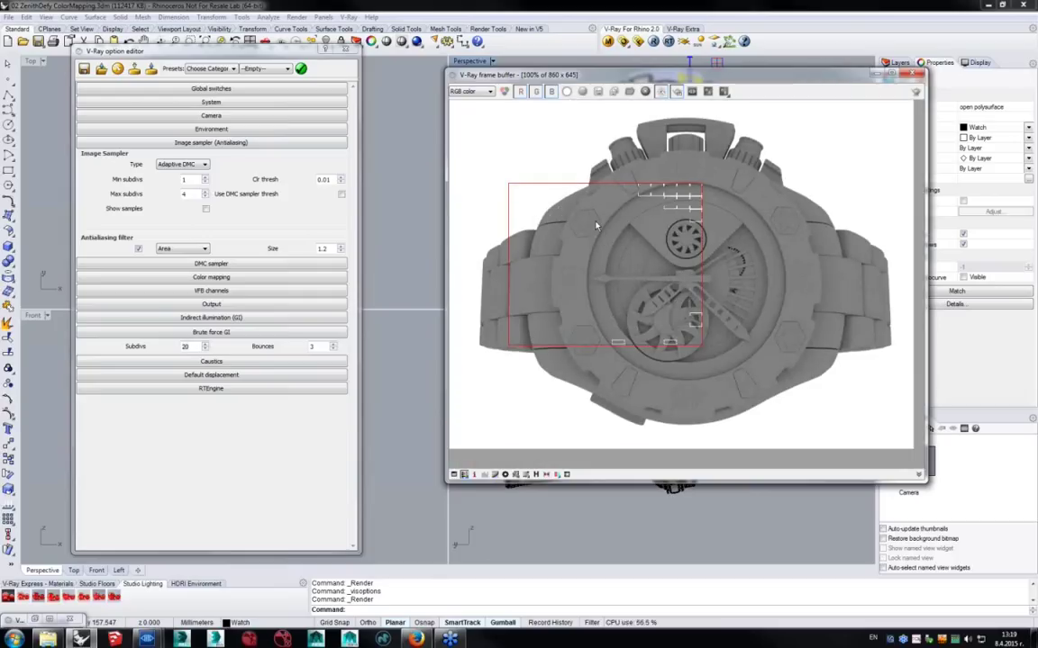
scroll(599, 239, up, 1)
middle_drag(609, 267, 671, 241)
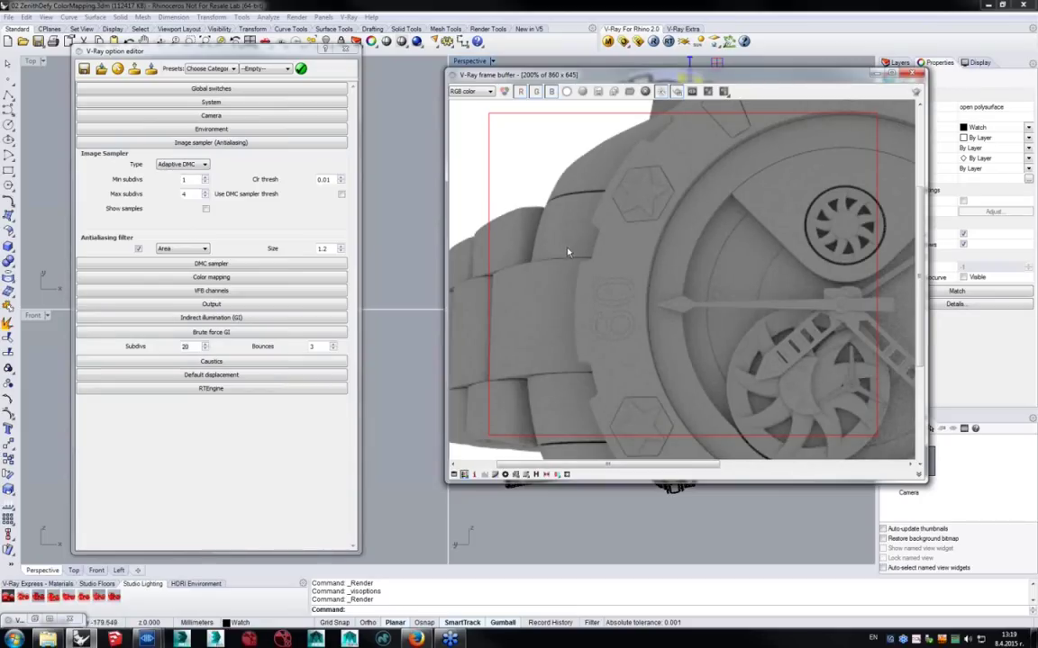
Select the dome light in the Top view and set its sampling Subdivs to 20.
drag(273, 54, 350, 72)
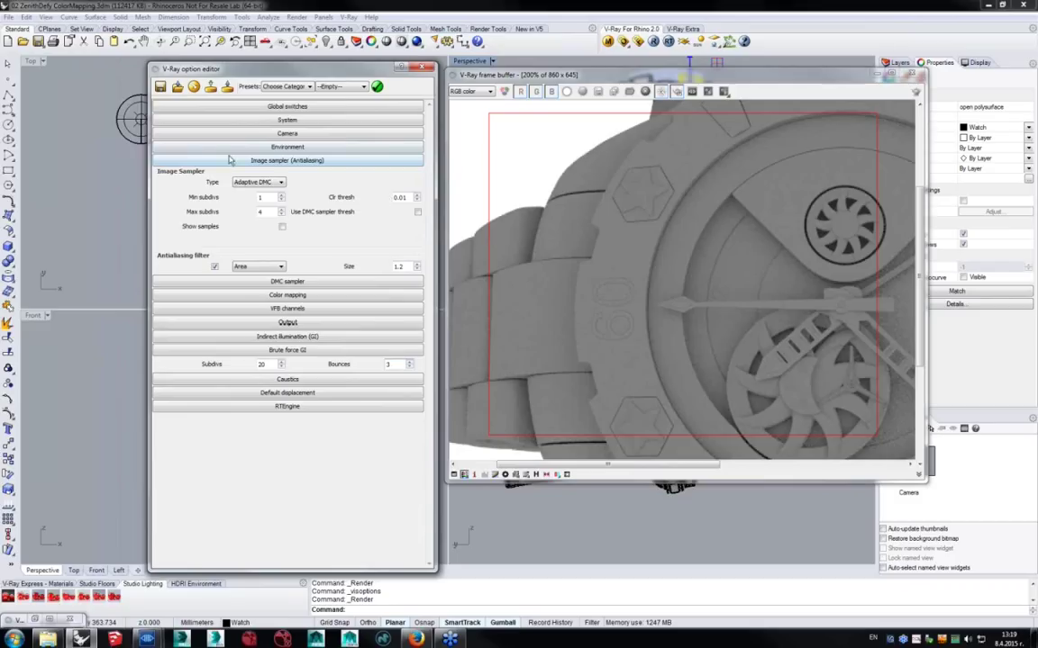
click(136, 129)
drag(586, 77, 526, 60)
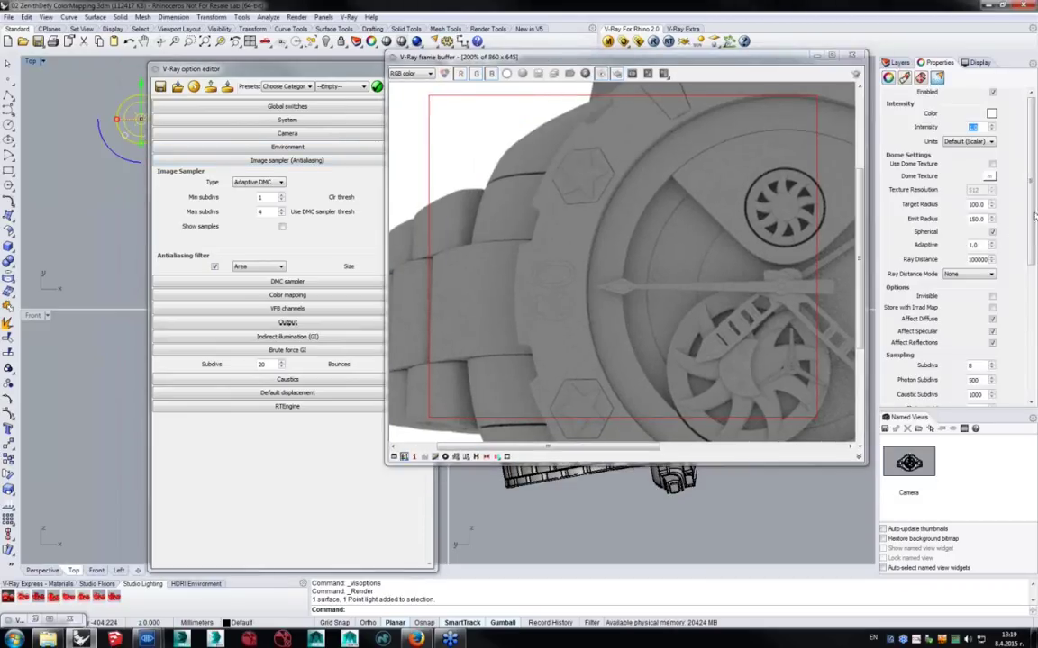
scroll(933, 295, down, 3)
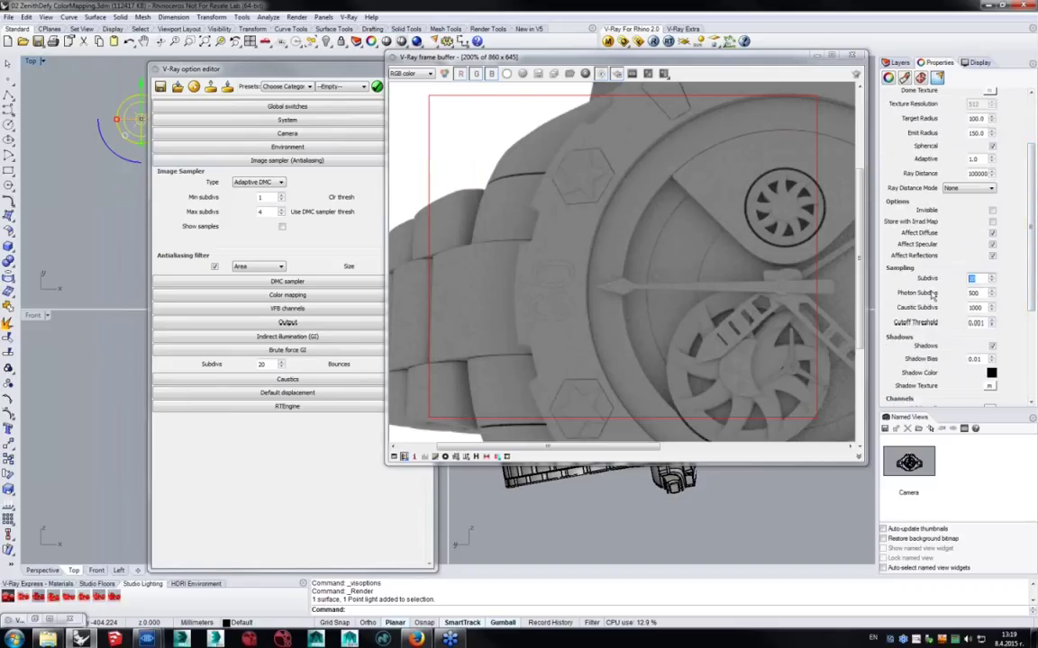
Set the Brute force GI subdivs to 30 and render the dial region again.
click(261, 364)
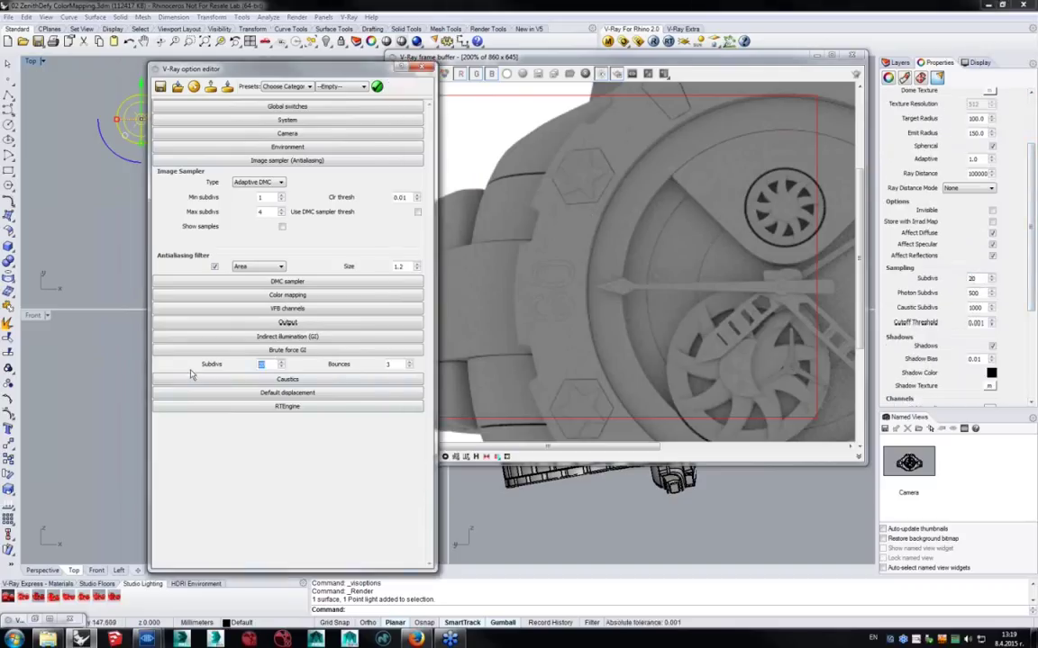
text(30)
click(358, 40)
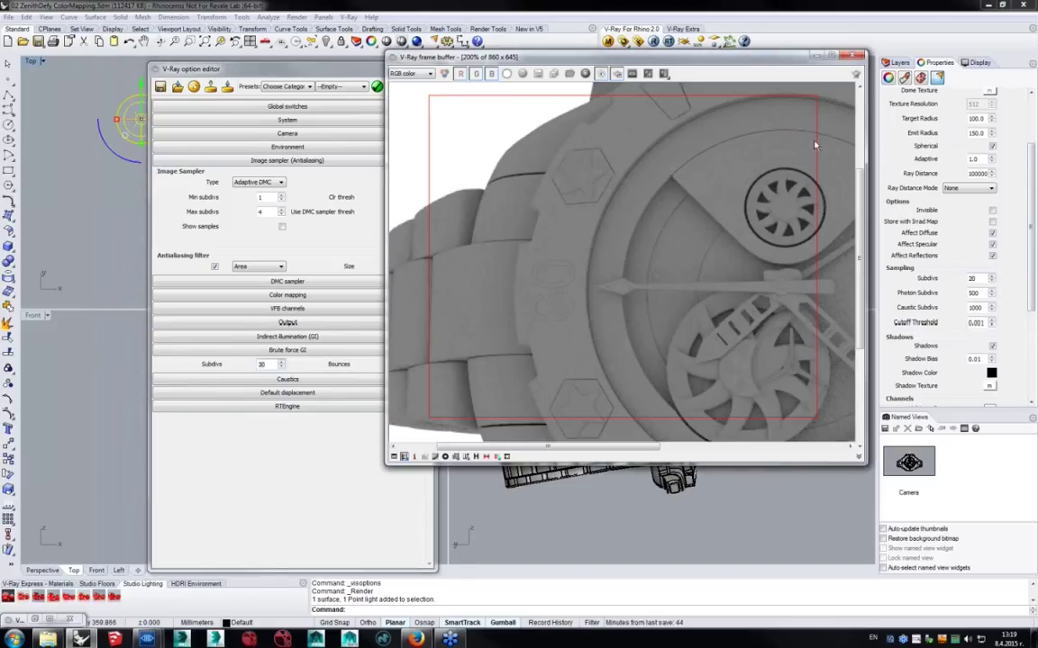
scroll(715, 207, down, 1)
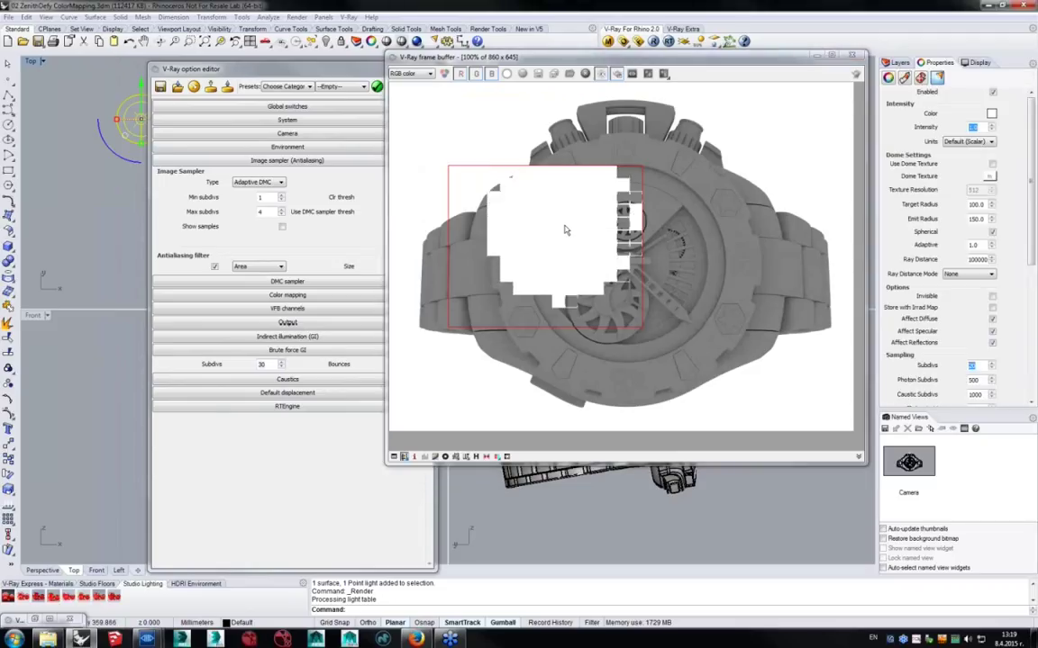
drag(628, 60, 578, 140)
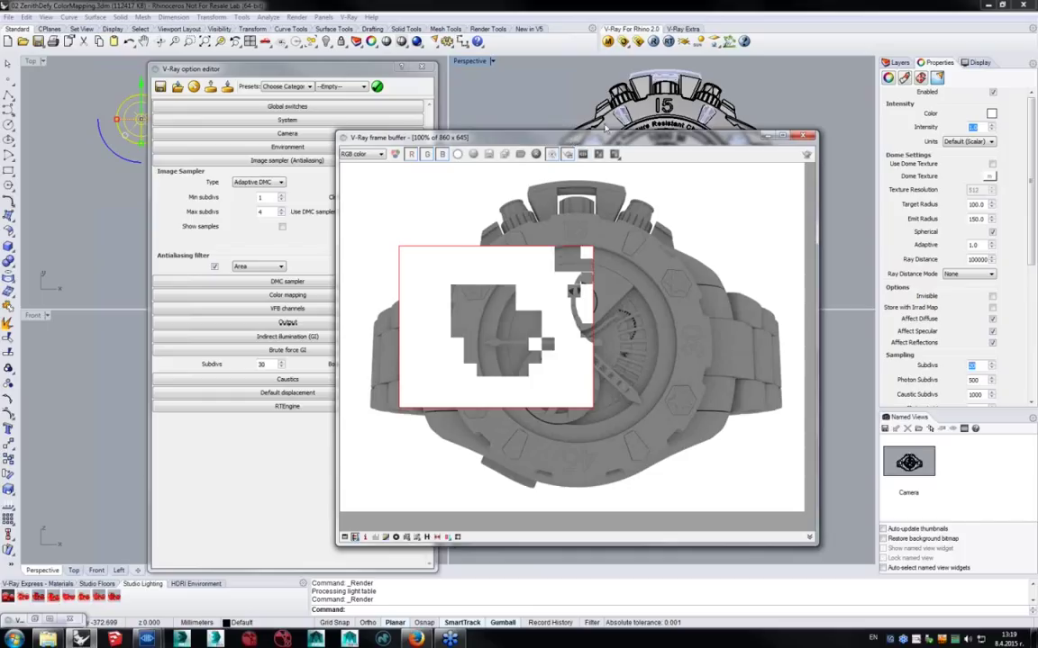
drag(571, 133, 632, 99)
scroll(566, 277, up, 3)
scroll(566, 277, down, 2)
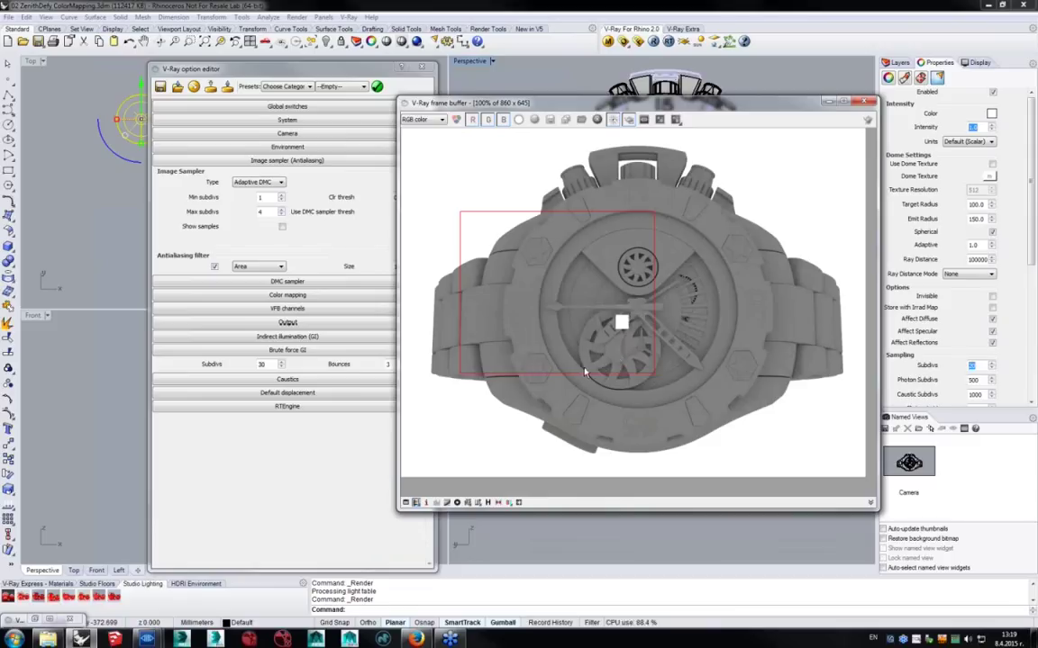
Turn off region rendering and re-render the full watch with the Adaptive DMC Clr thresh set to 0.03.
click(627, 120)
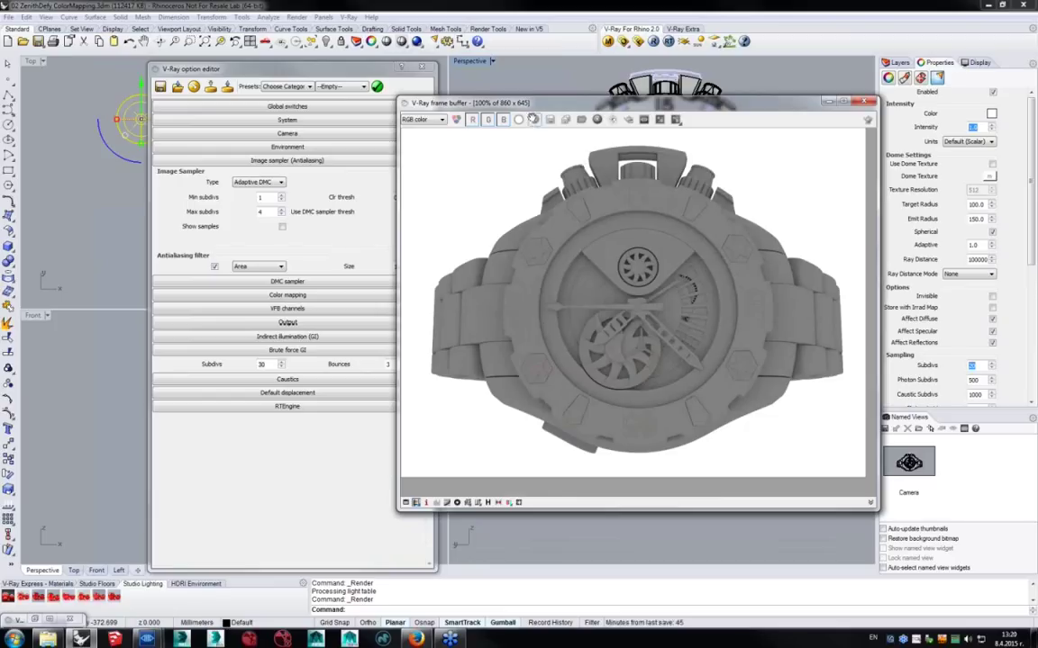
drag(546, 101, 599, 73)
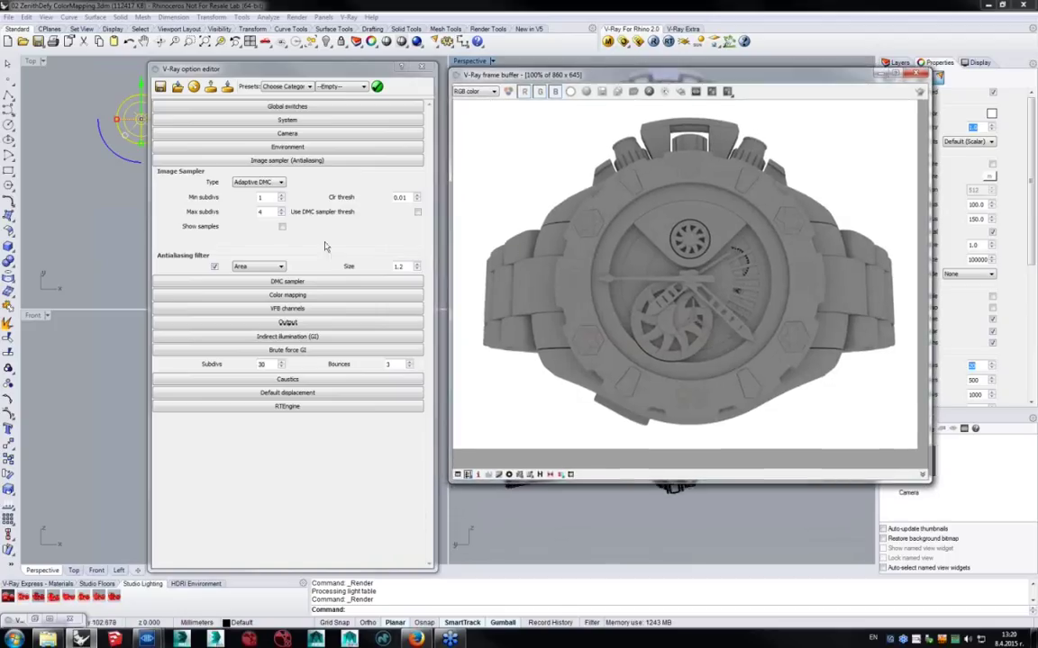
double_click(261, 364)
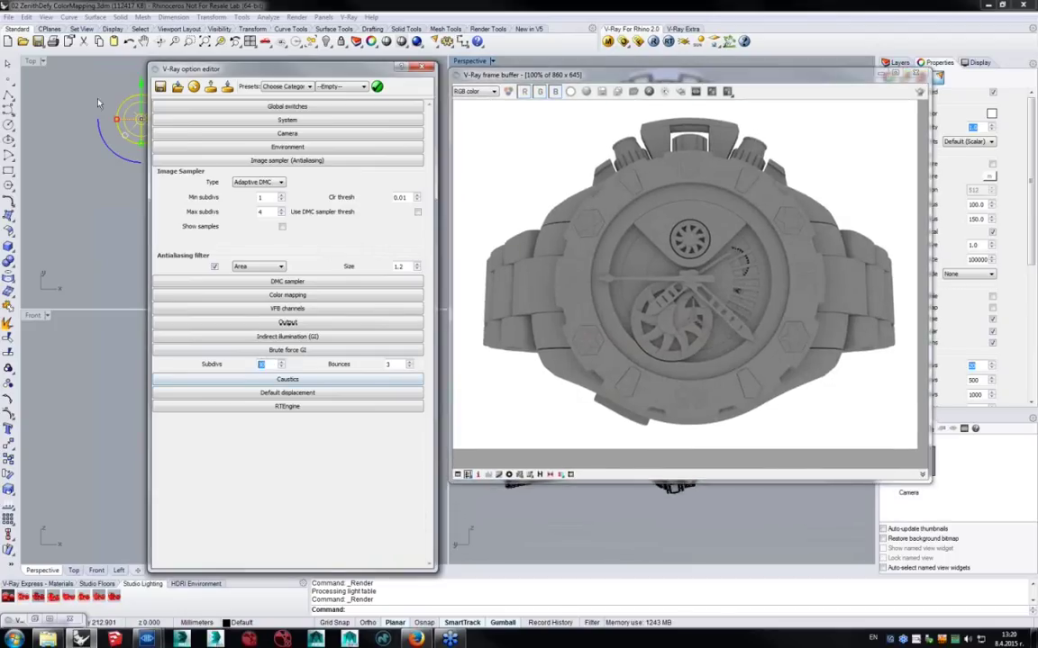
click(262, 353)
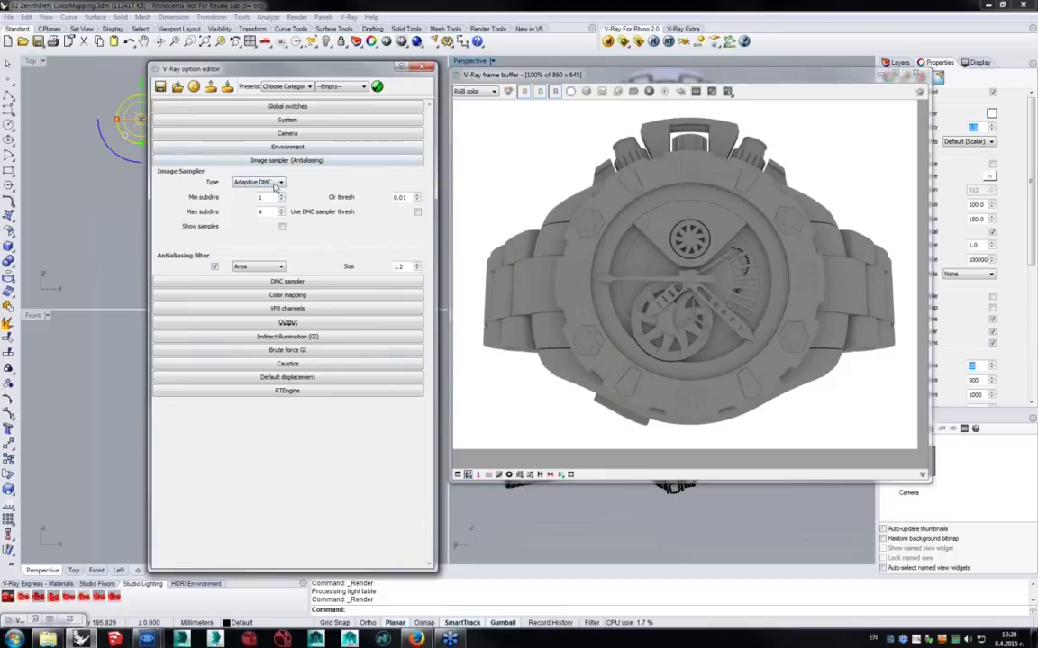
click(401, 197)
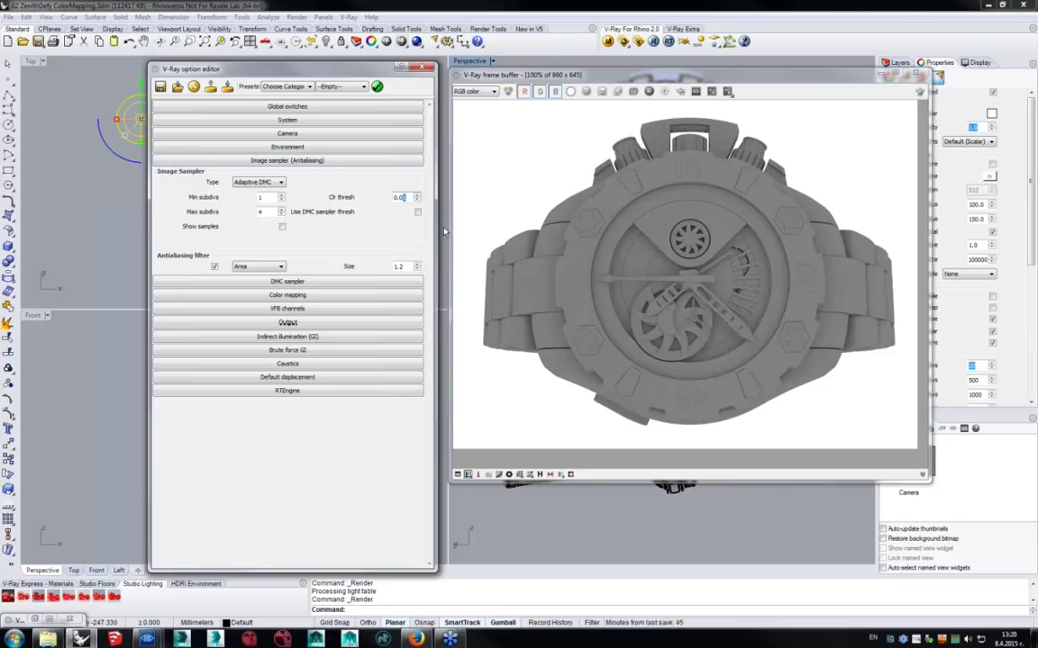
text(0.03)
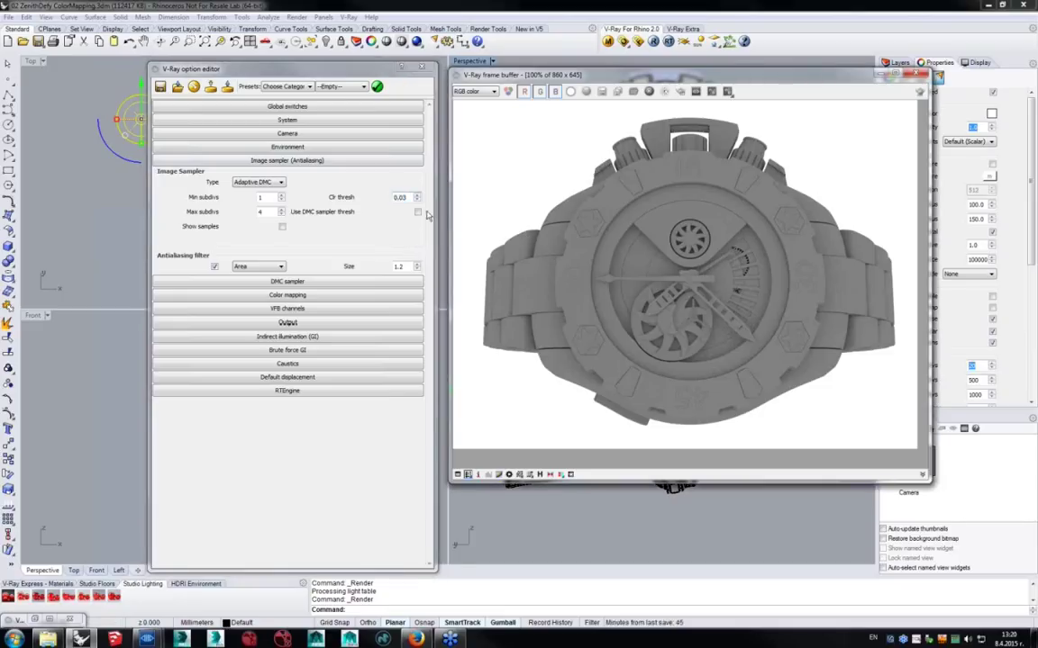
click(919, 91)
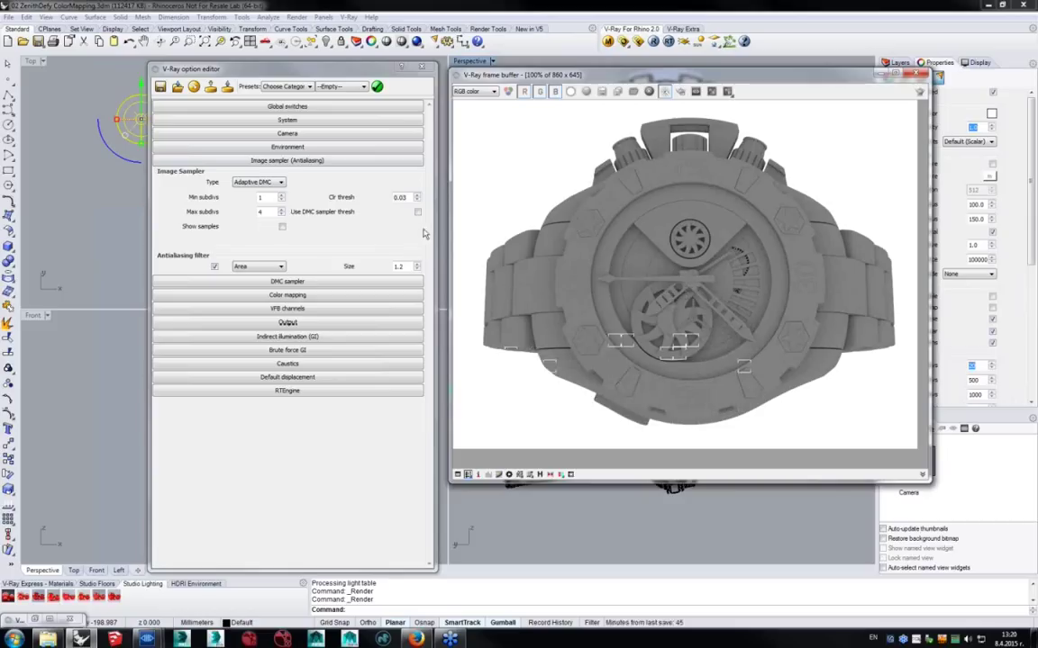
Set the image sampler's Clr thresh to 0.05 and render the watch again.
double_click(397, 197)
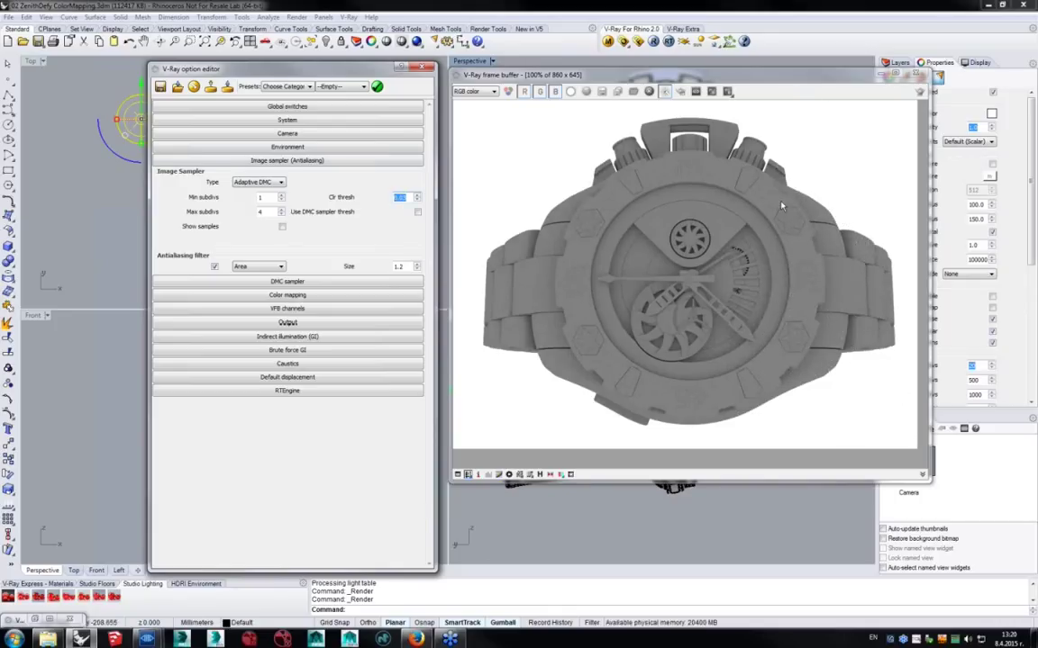
click(521, 78)
drag(533, 79, 529, 78)
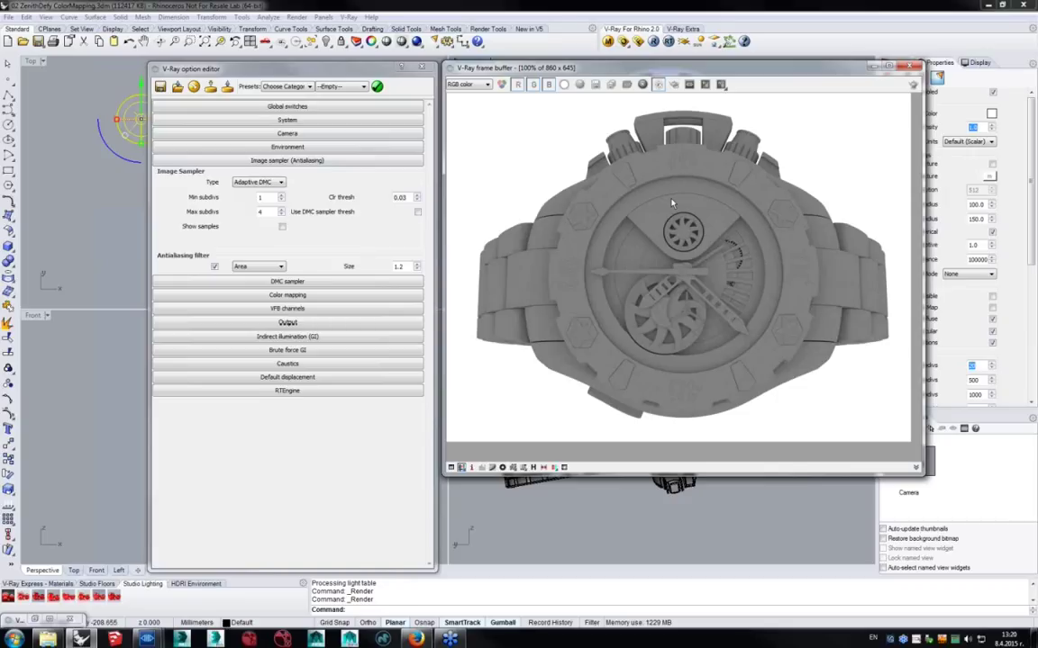
click(410, 205)
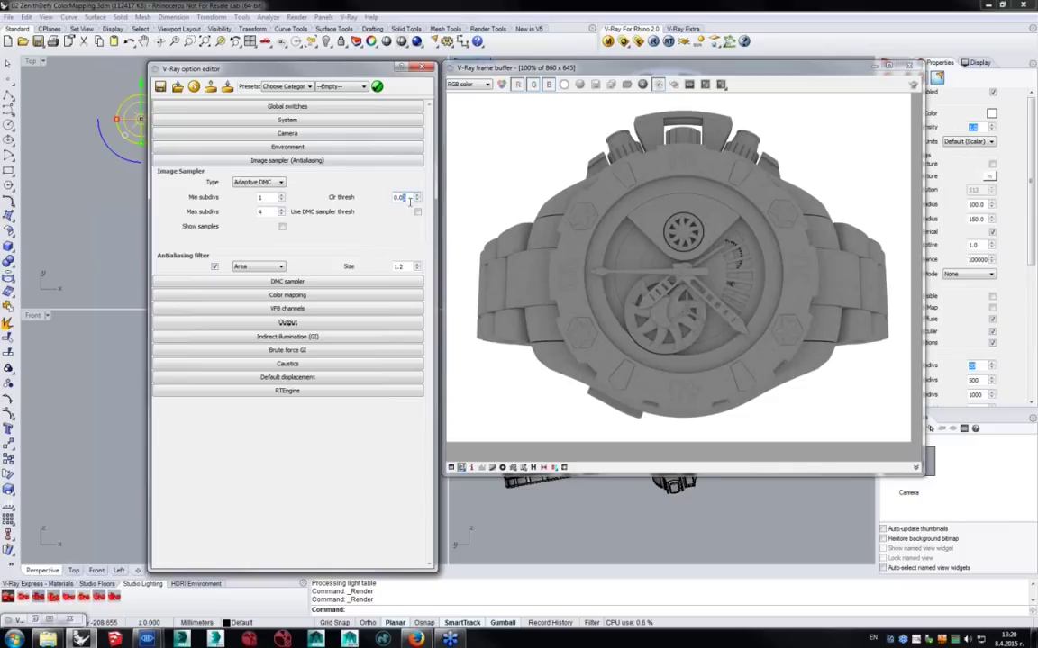
click(720, 190)
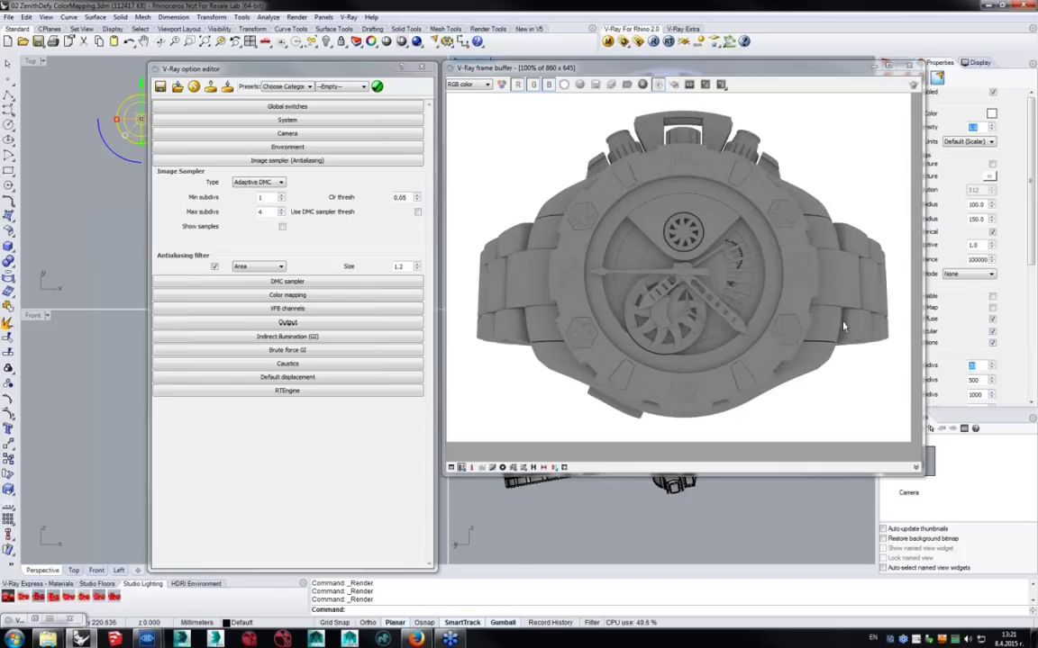
Close the render settings and frame buffer, then open 03 ZenithDefy Materials.3dm without saving the current file.
click(423, 69)
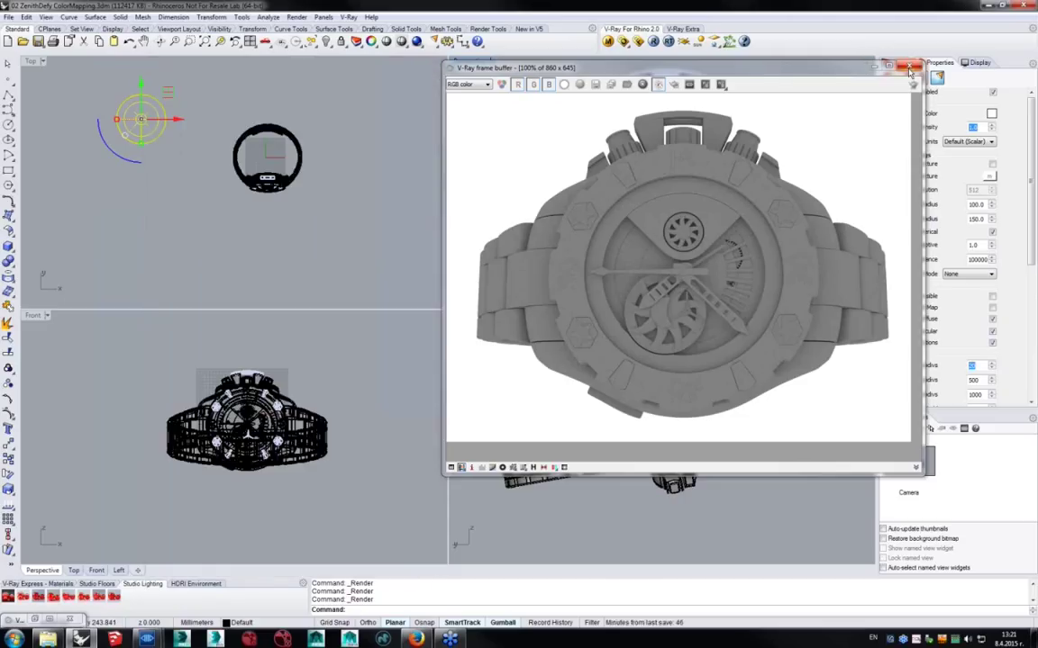
click(909, 69)
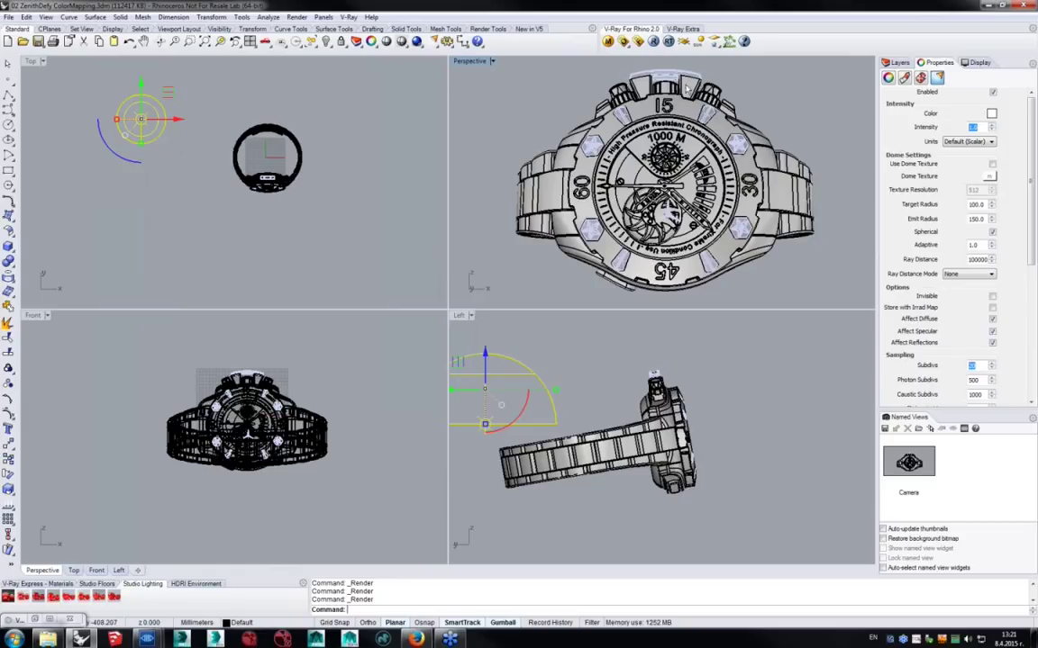
click(620, 88)
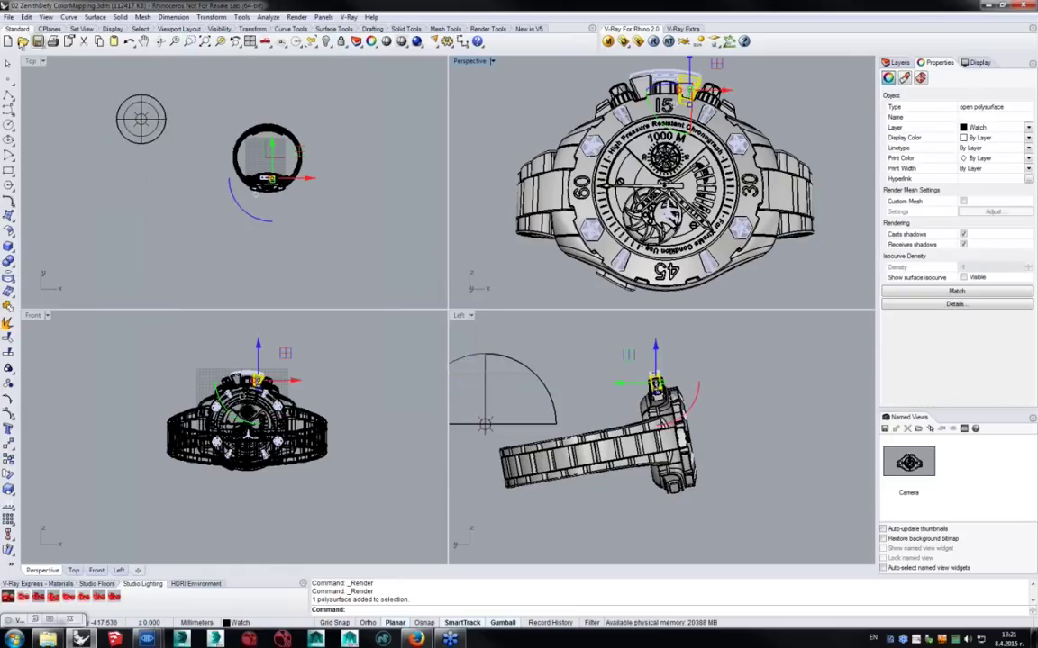
click(8, 17)
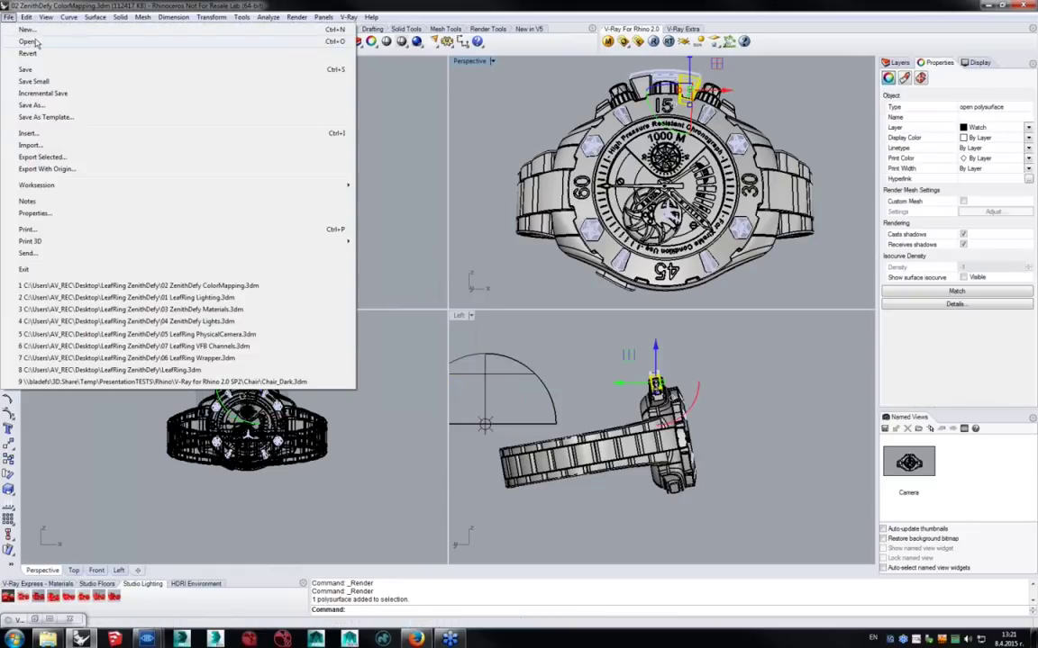
click(27, 40)
click(540, 343)
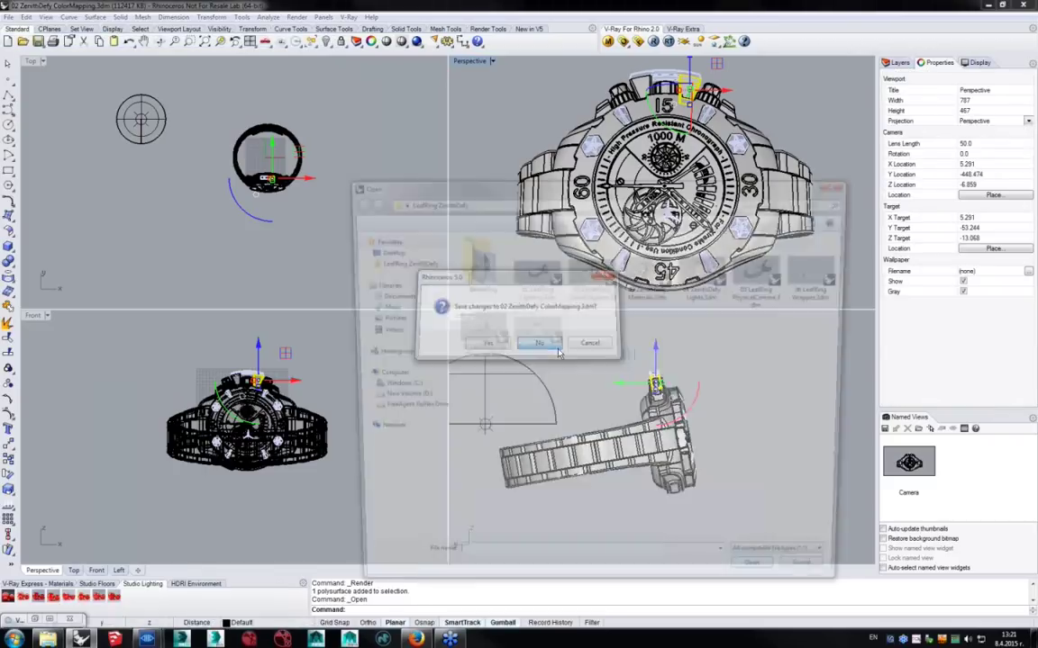
double_click(646, 286)
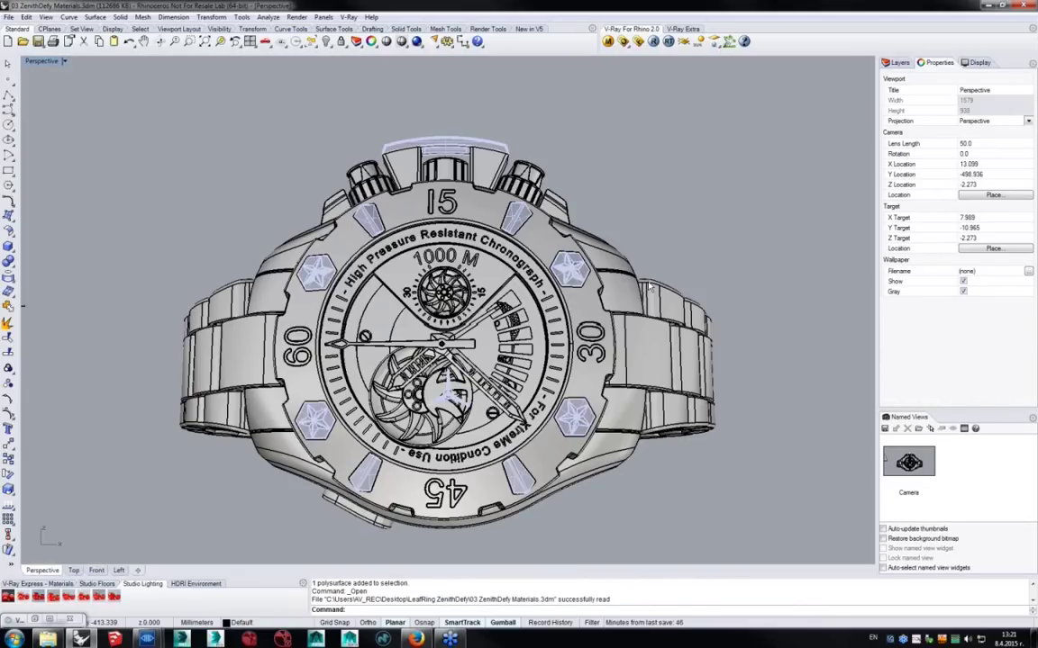
Restore the four-viewport layout and start a V-Ray RT render of the watch in the Perspective view.
click(590, 266)
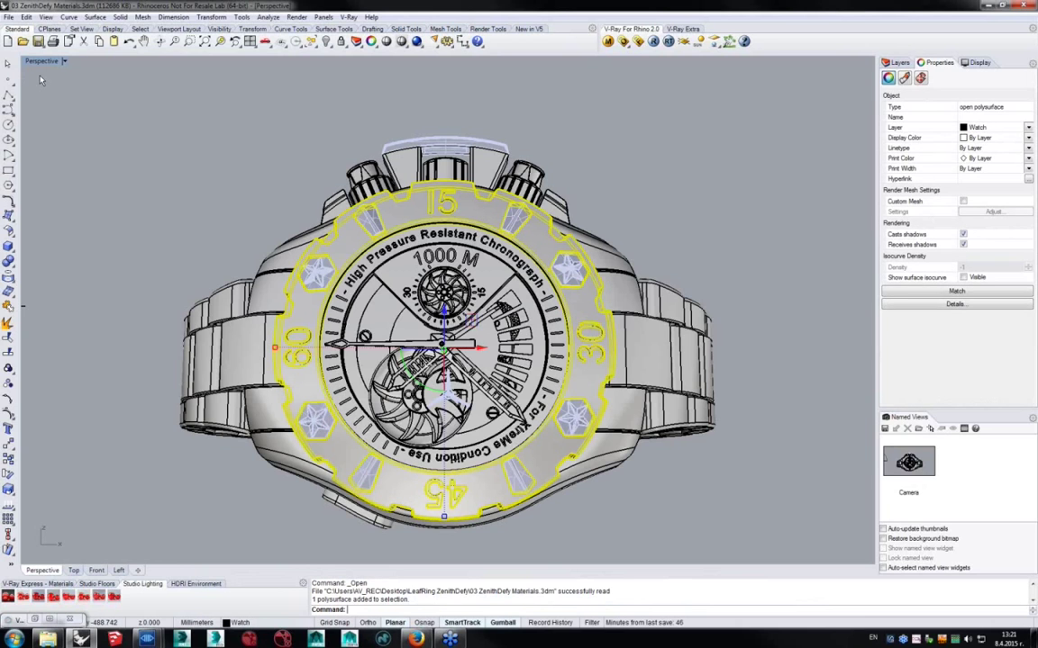
double_click(42, 62)
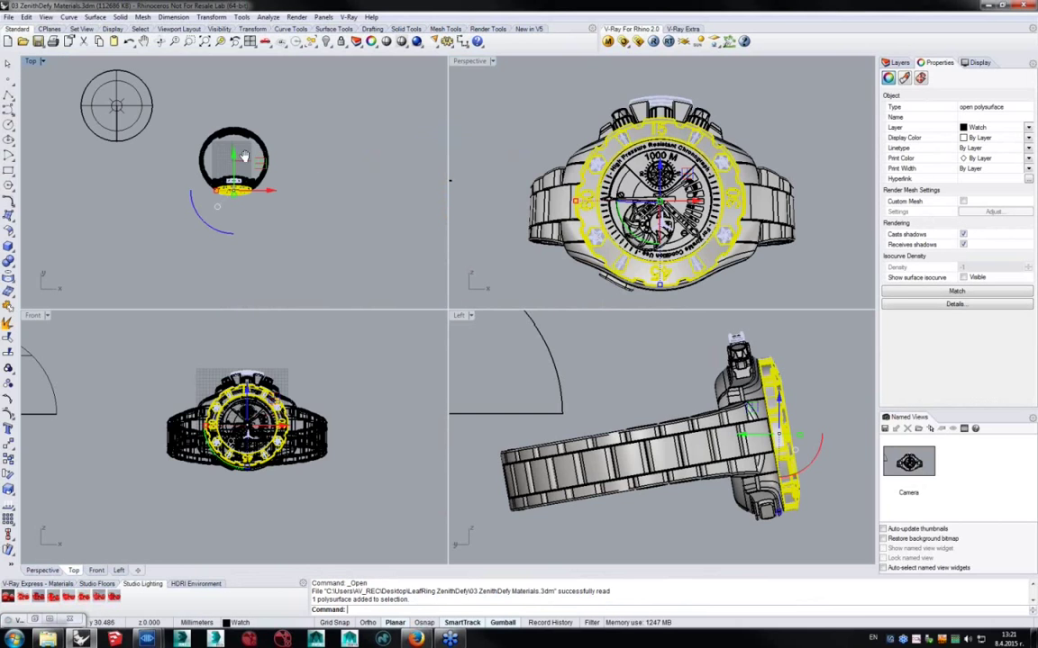
click(126, 136)
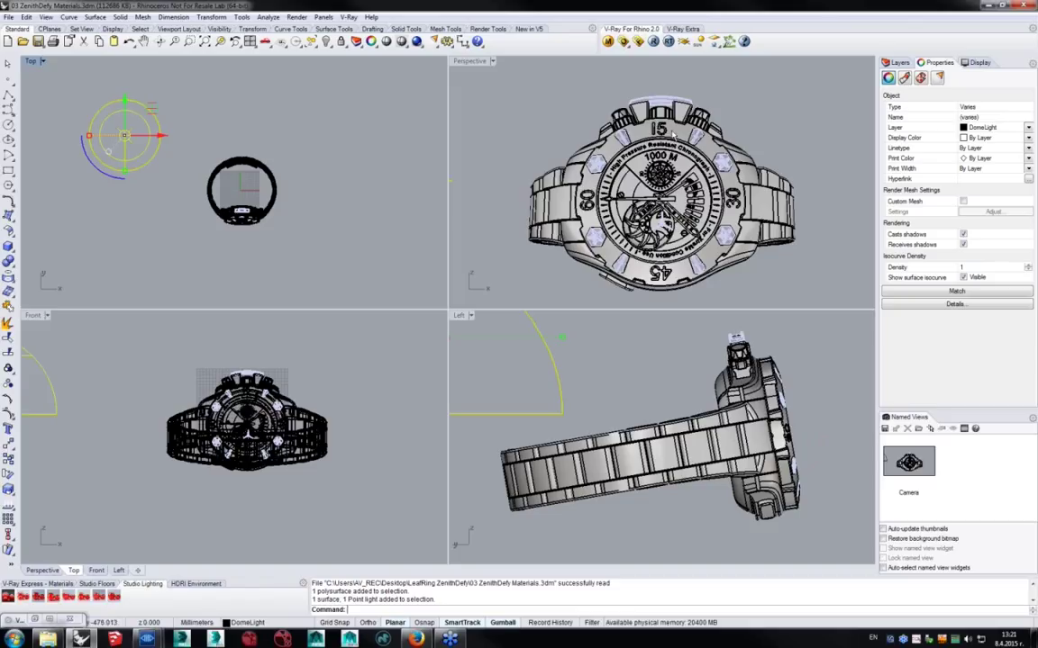
click(595, 144)
click(668, 42)
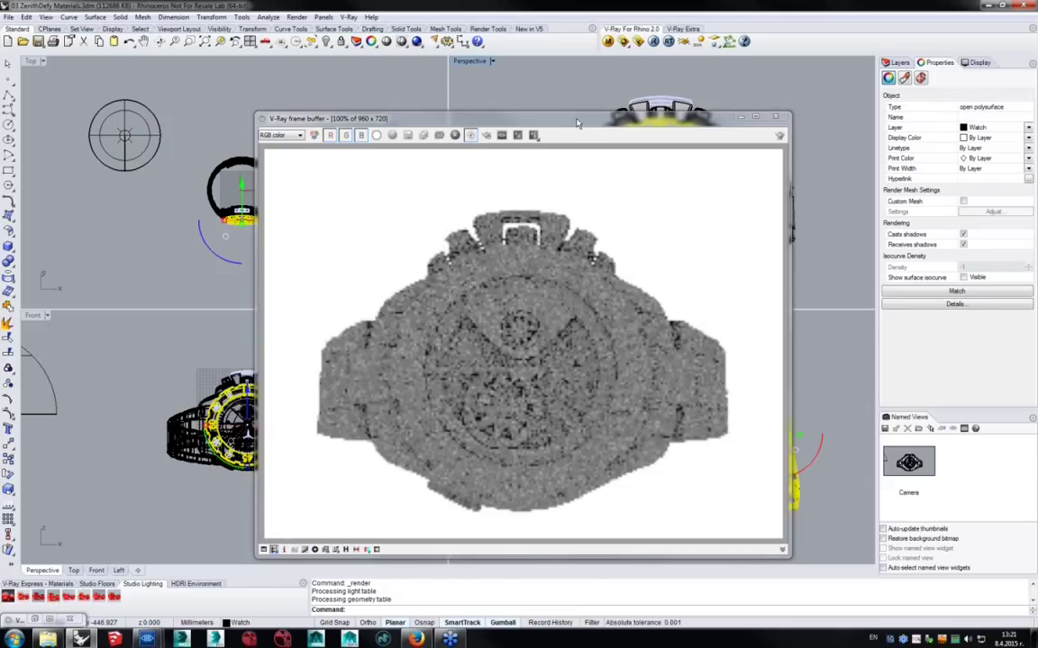
drag(591, 118, 658, 92)
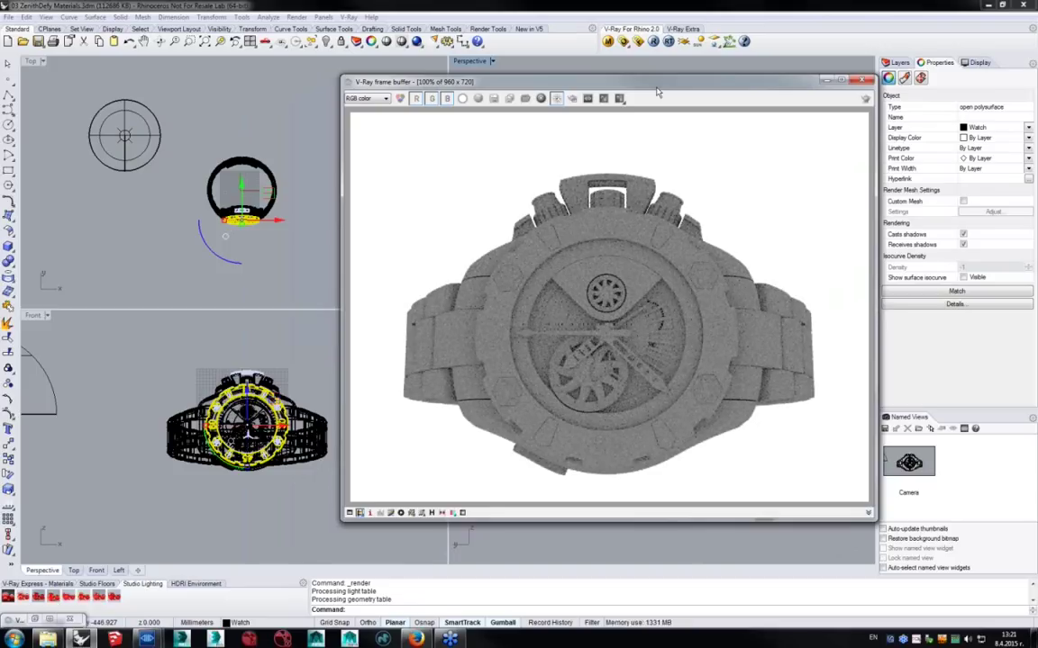
Open the V-Ray material editor beside the frame buffer and enlarge it to show the full materials list.
click(127, 137)
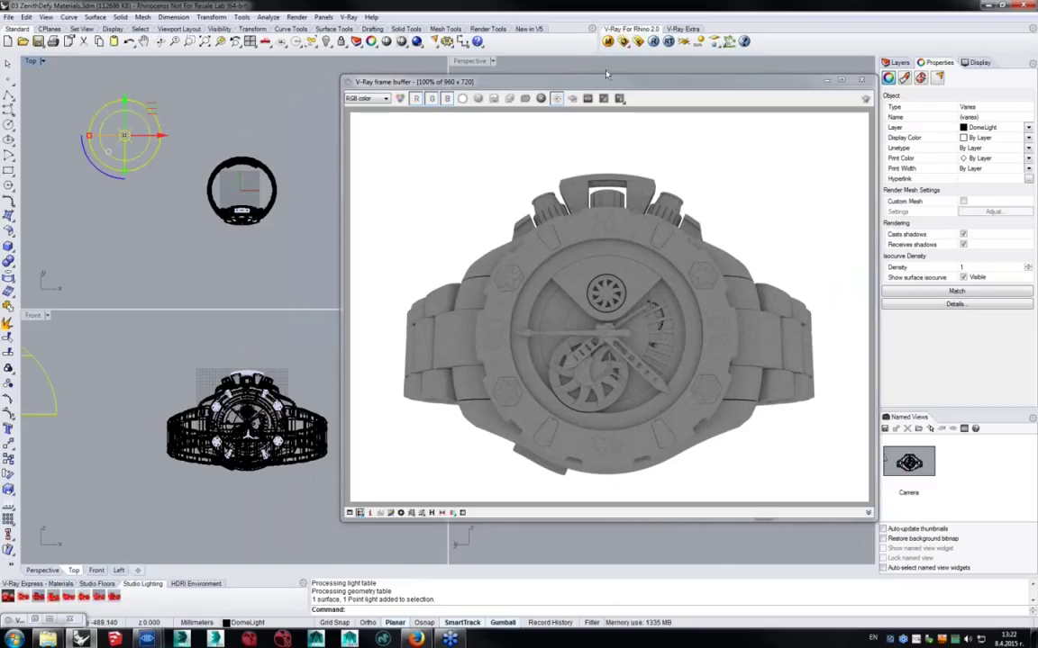
drag(597, 83, 720, 64)
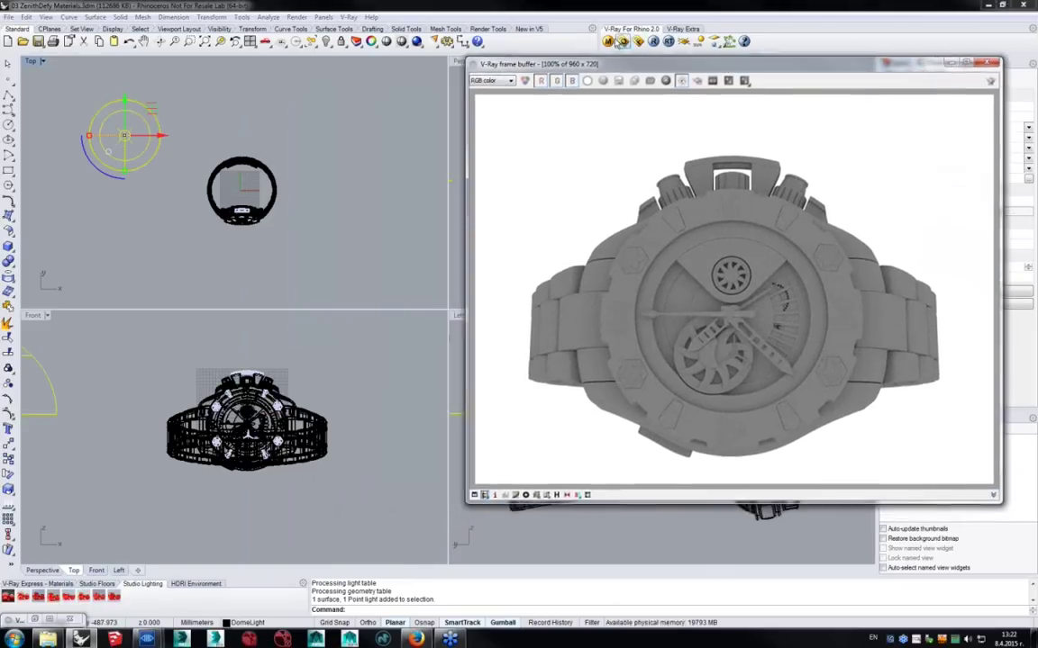
click(608, 41)
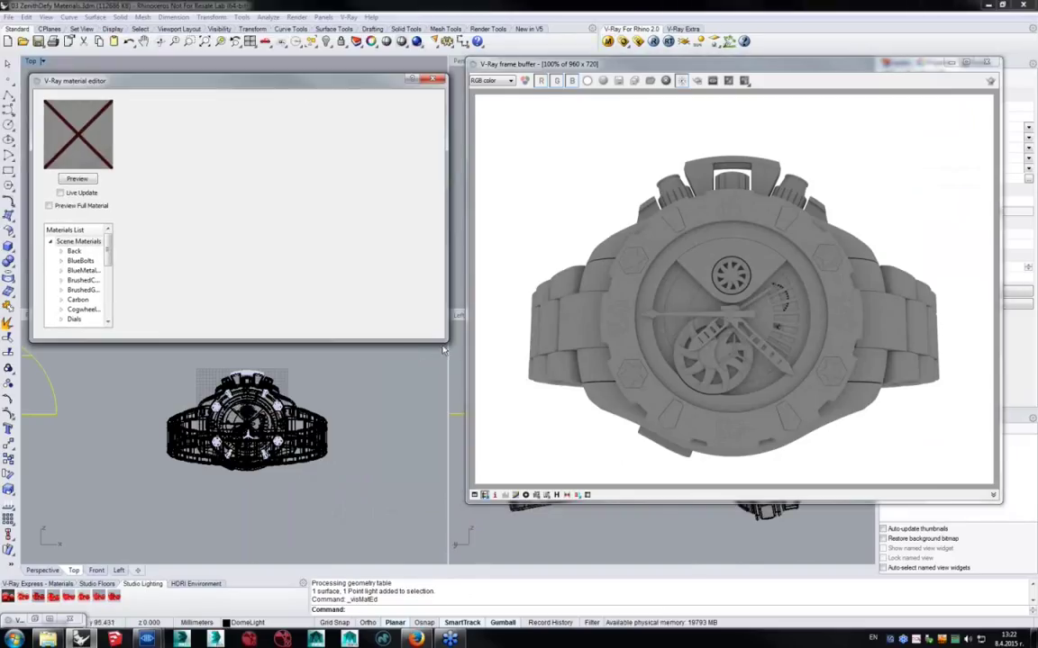
drag(449, 348, 458, 505)
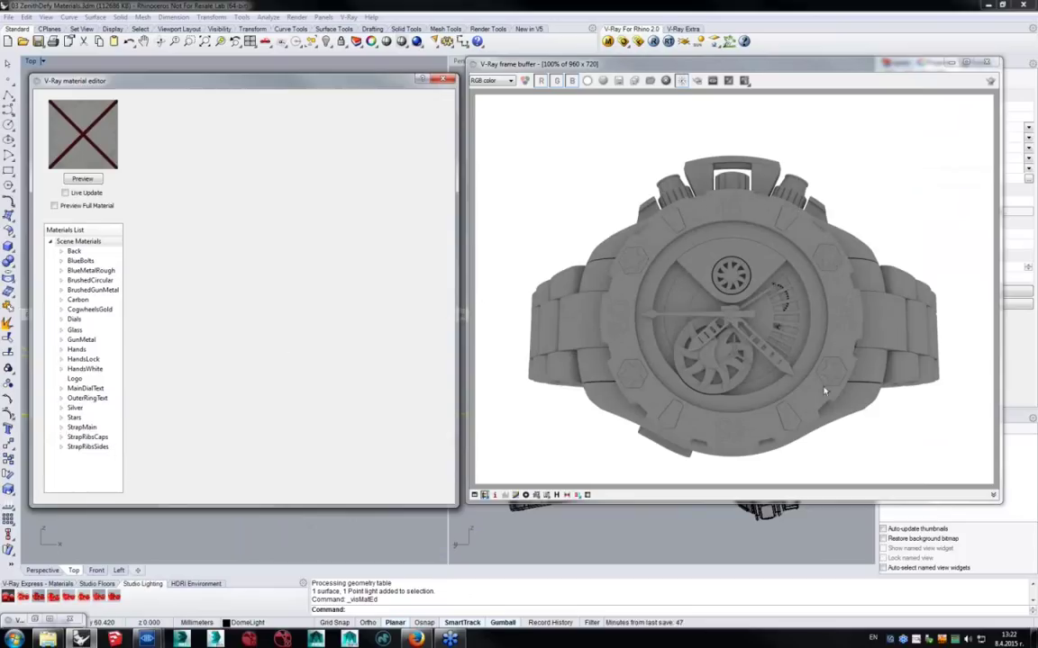
Select the watch's bezel ring and check which material is assigned to it.
click(775, 69)
drag(775, 69, 562, 178)
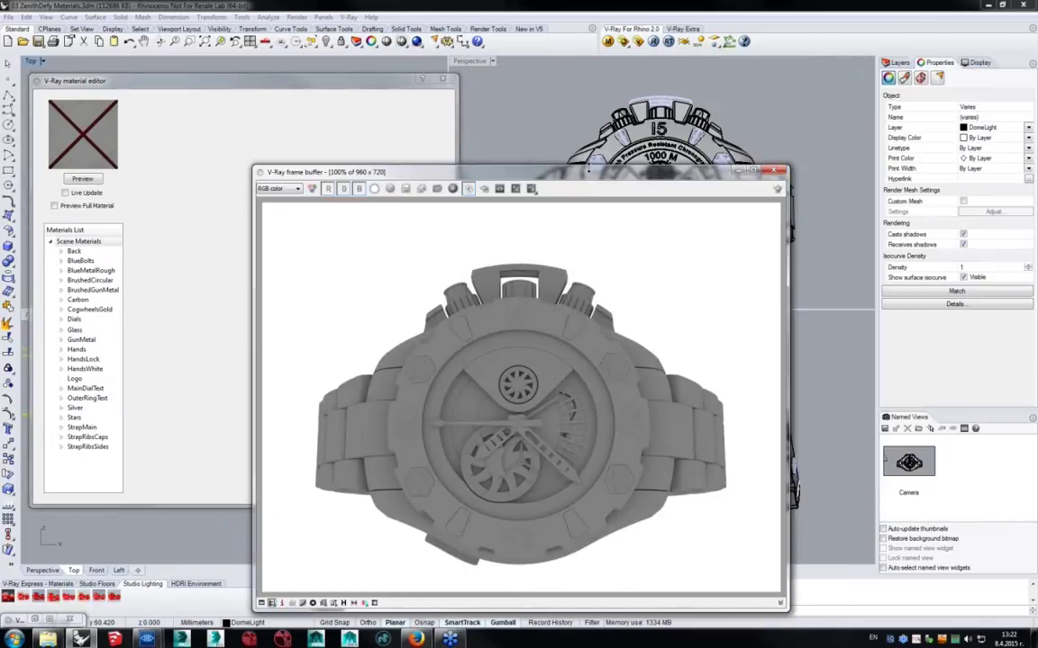
click(614, 125)
click(905, 78)
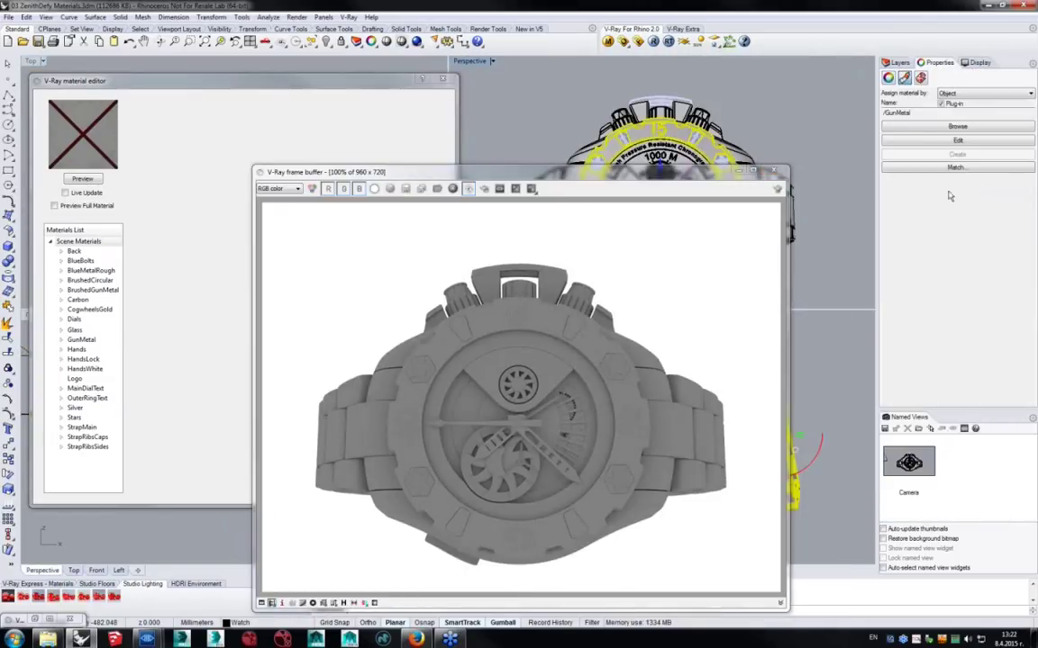
drag(643, 174, 850, 75)
Set the GunMetal material's diffuse color to dark gray, RGB 30, 30, 30.
click(82, 340)
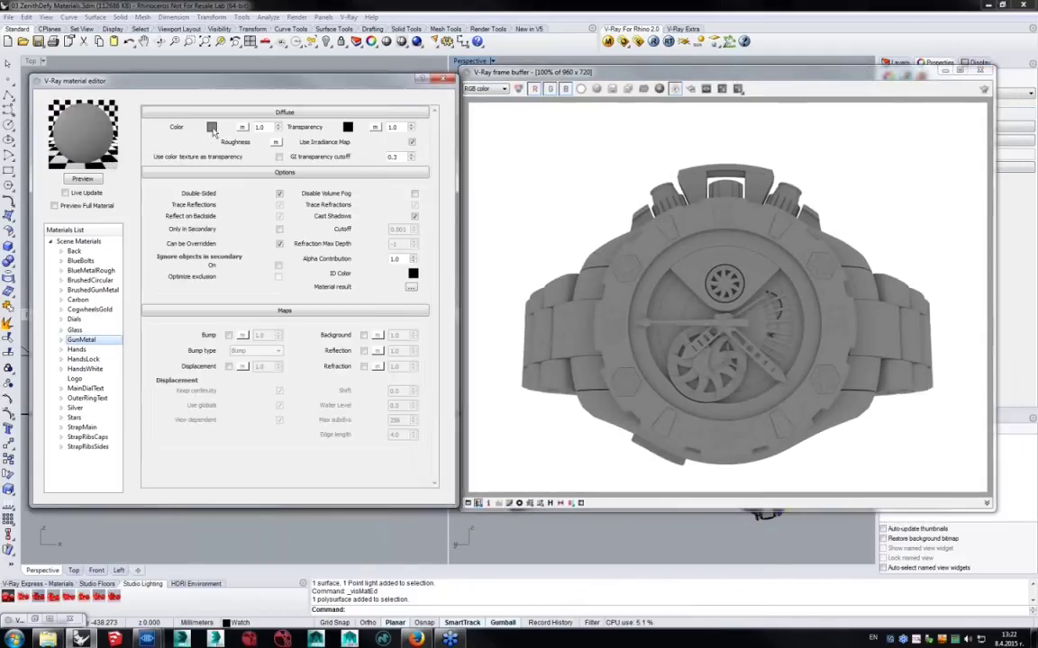
click(210, 127)
drag(785, 119, 339, 137)
mouse_move(377, 226)
mouse_down()
mouse_move(375, 262)
mouse_move(373, 246)
mouse_up()
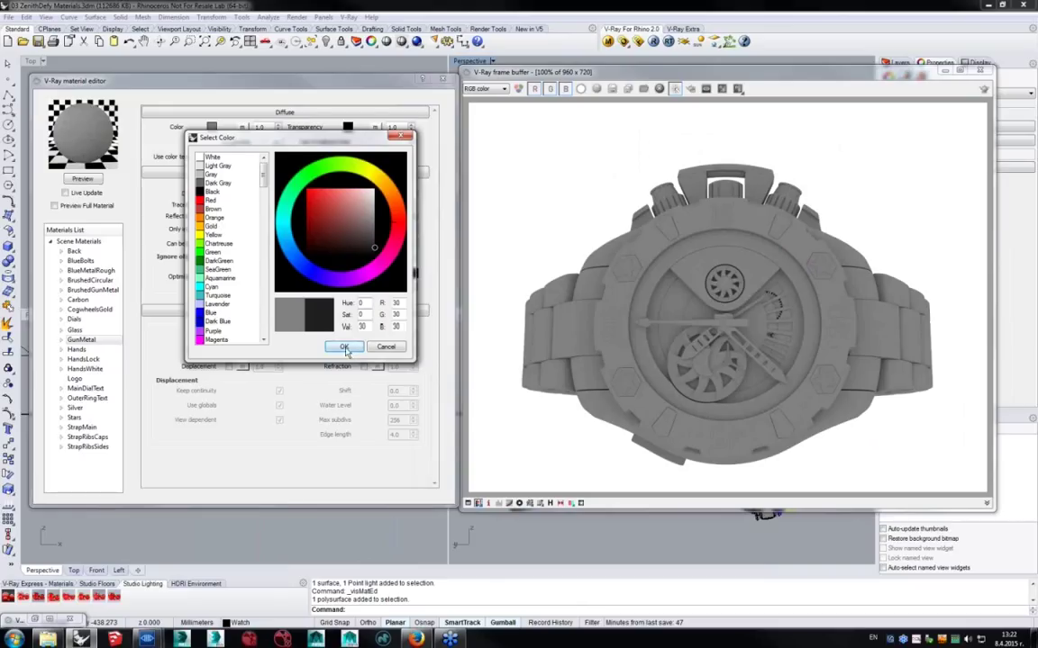
click(343, 347)
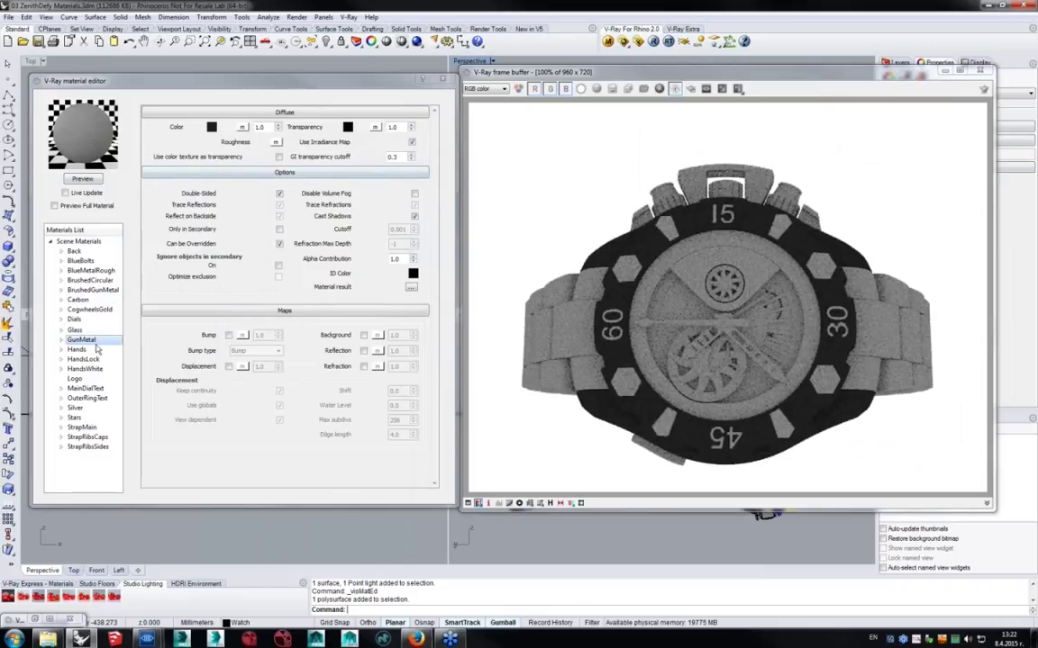
Add a reflection layer to the GunMetal material and refresh its preview.
click(93, 350)
right_click(92, 350)
click(270, 369)
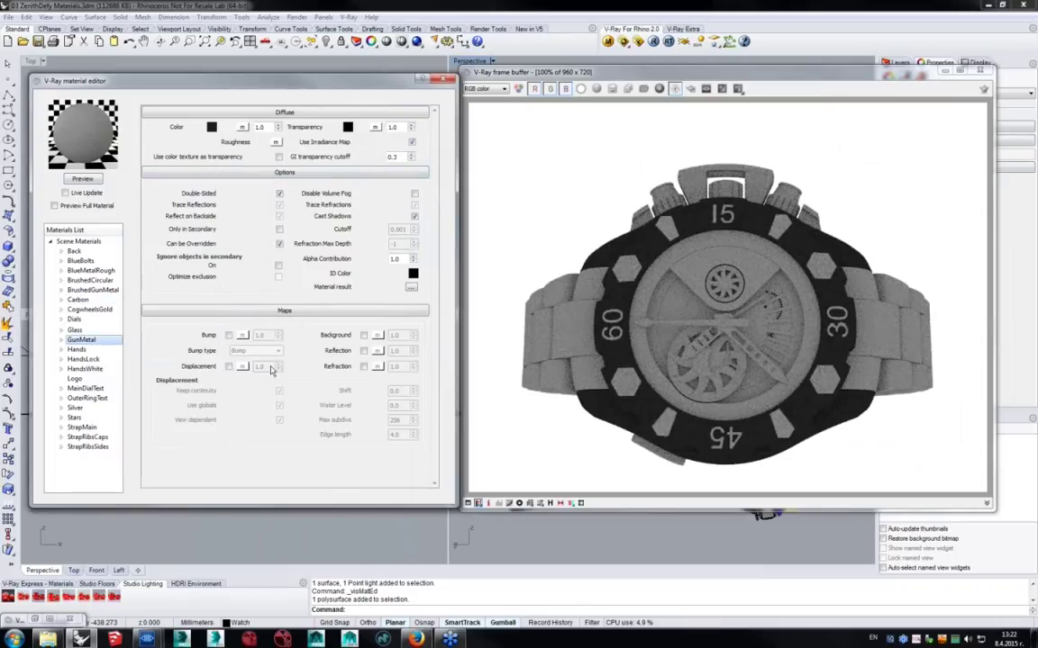
click(82, 179)
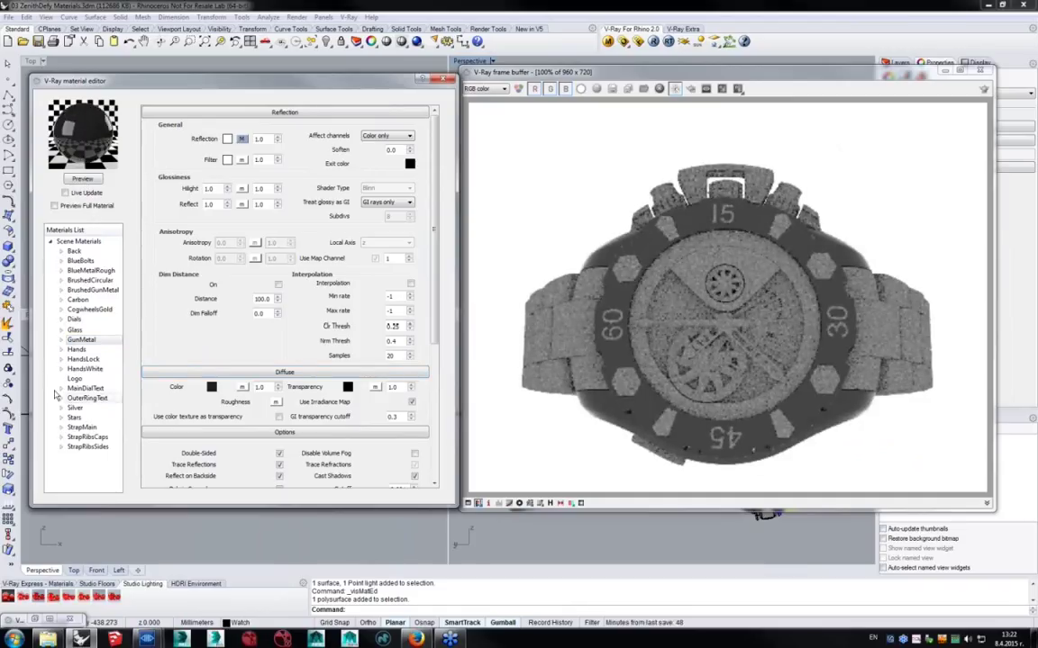
Set both IOR and Refract IOR of GunMetal's Fresnel reflection map to 20 and refresh the material preview.
click(70, 340)
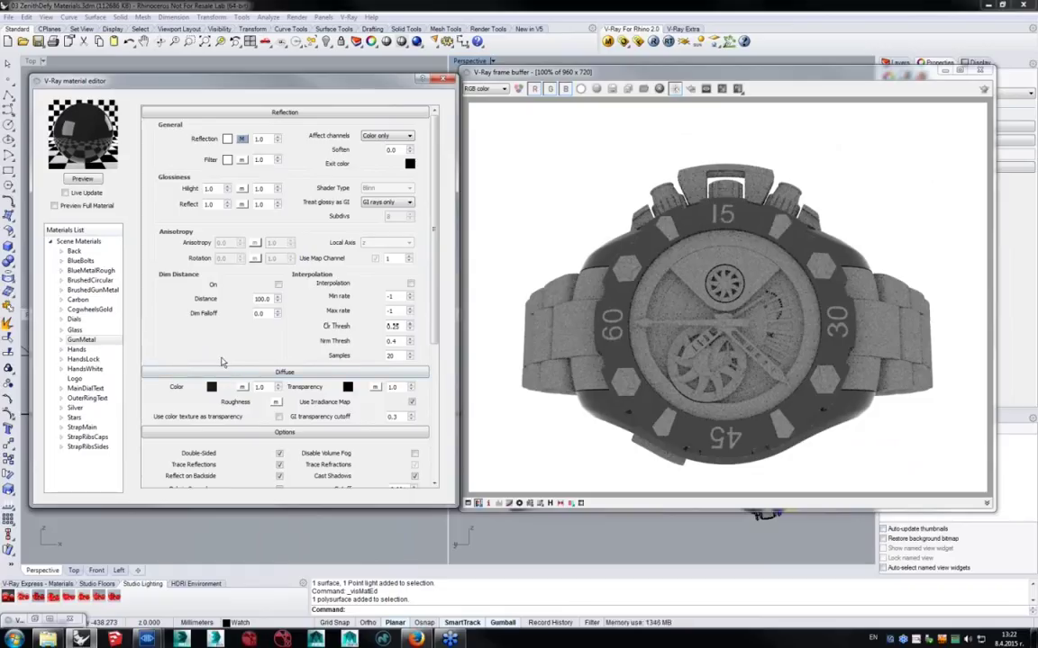
click(241, 139)
drag(275, 19, 284, 105)
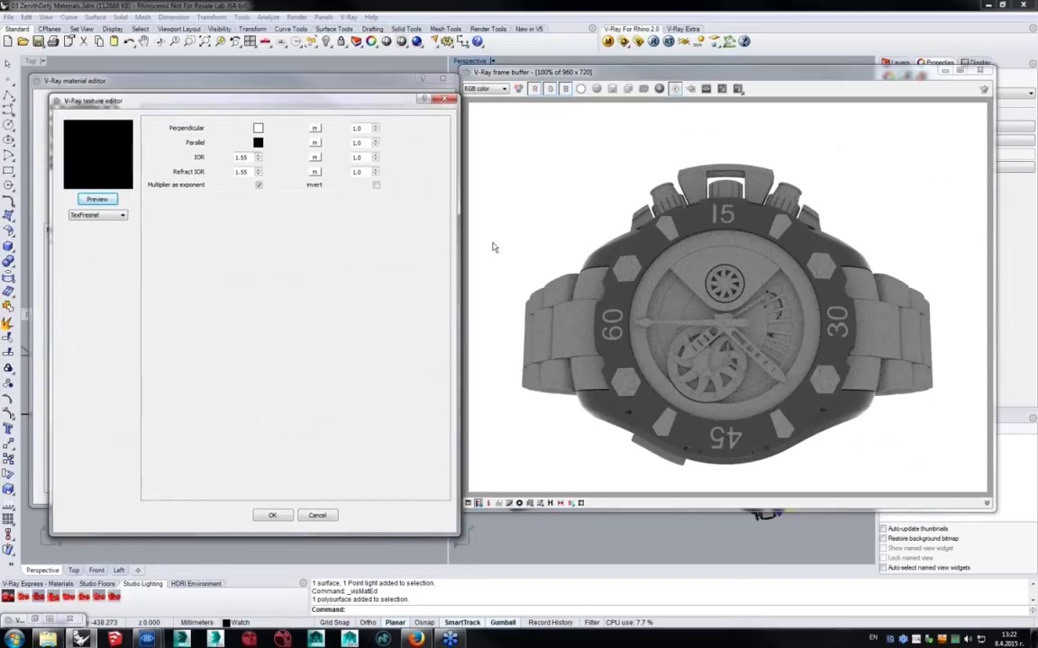
double_click(241, 158)
text(20)
key(Tab)
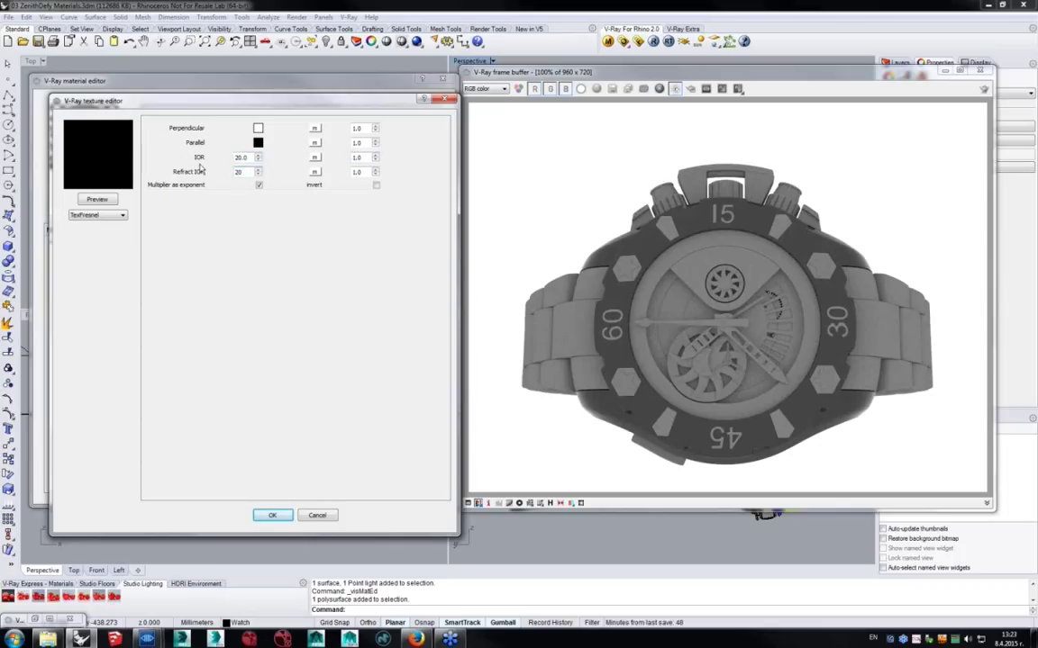
key(Return)
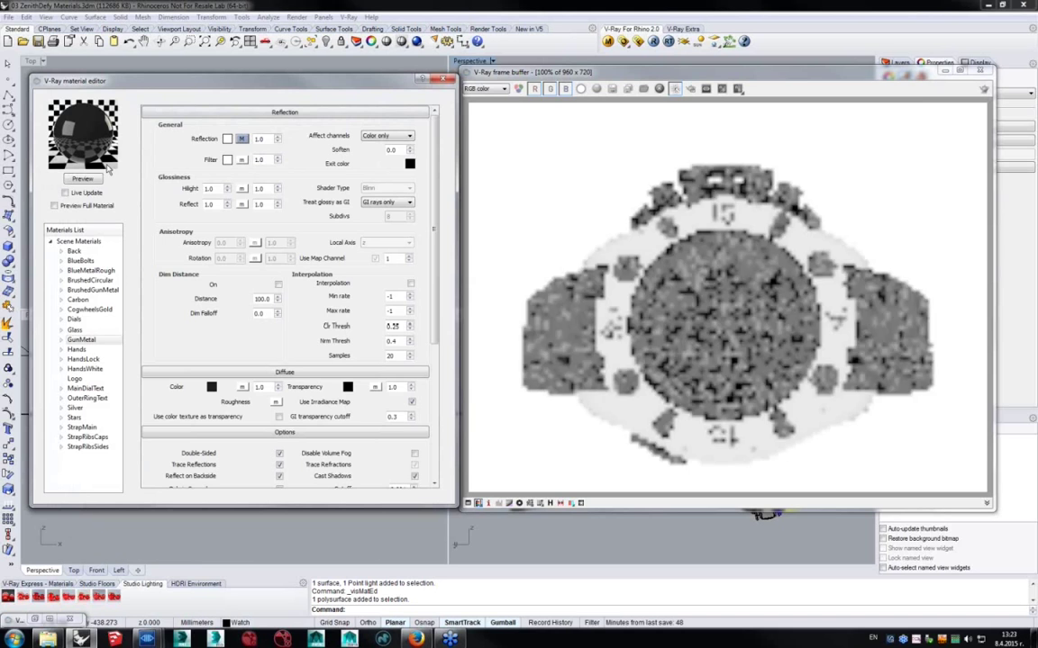
click(82, 180)
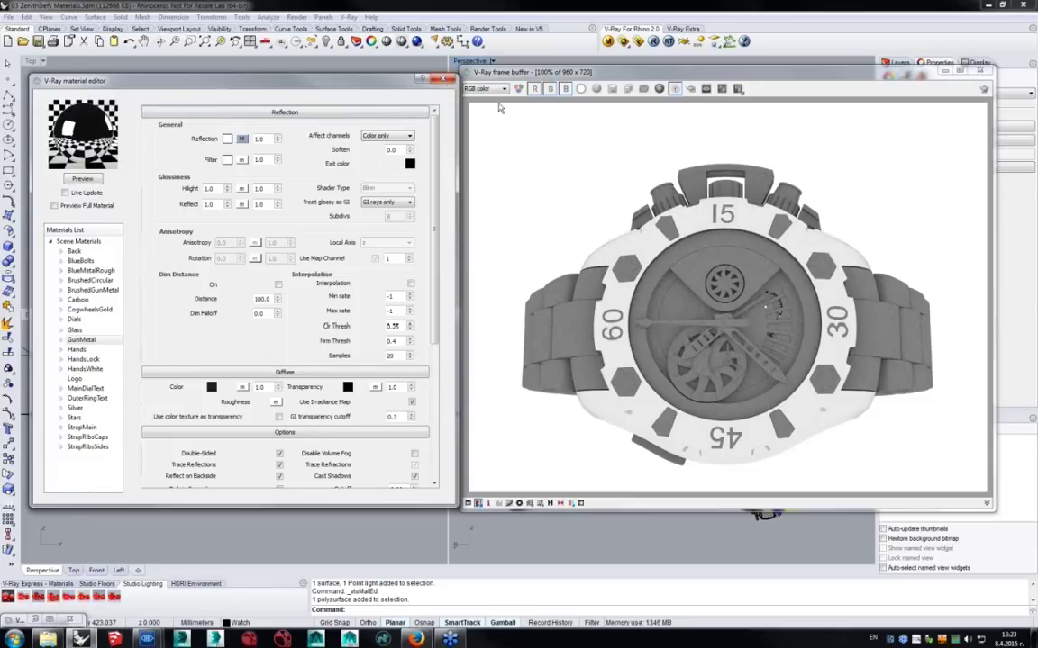
Close the material editor and disable the existing dome light selected in the Top view.
click(450, 81)
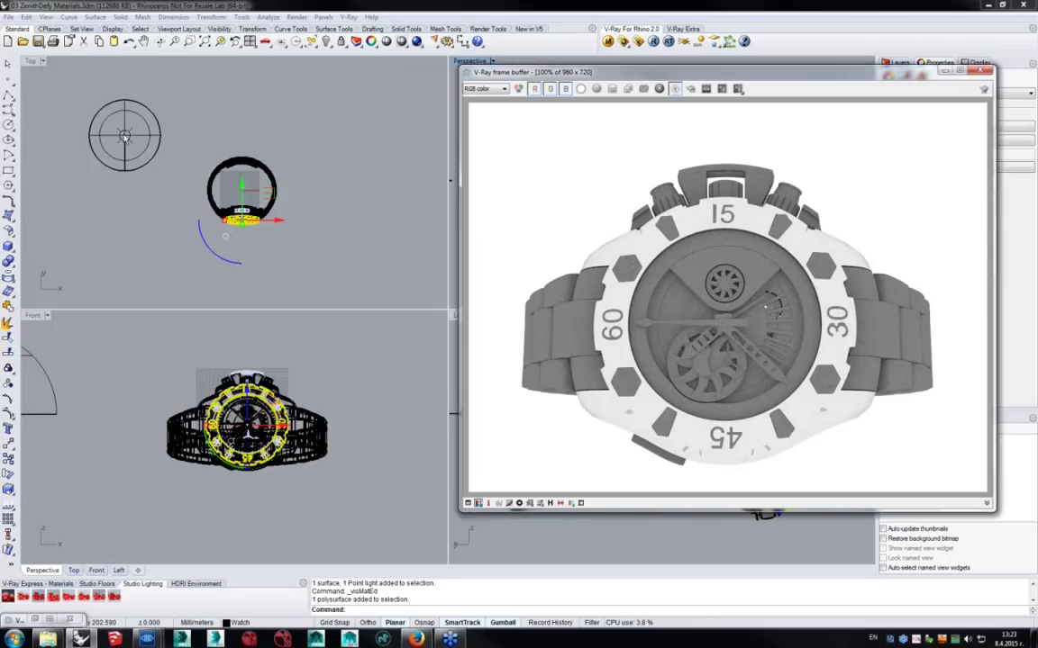
drag(617, 81, 506, 92)
click(936, 78)
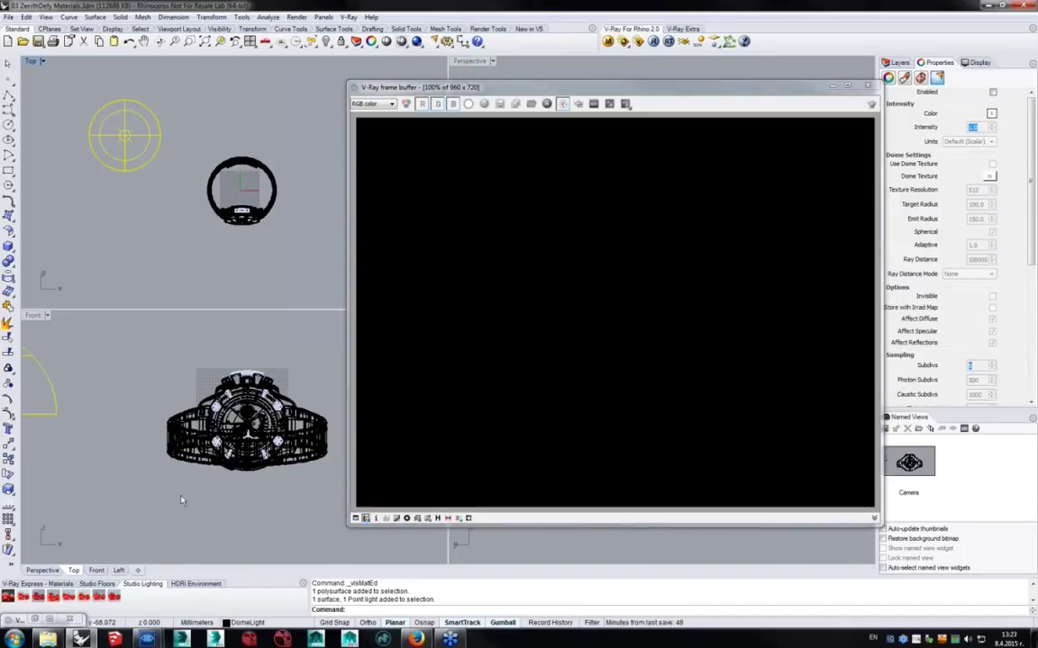
Import the Studio_03 HDRI environment to light the watch with a textured dome light.
click(202, 585)
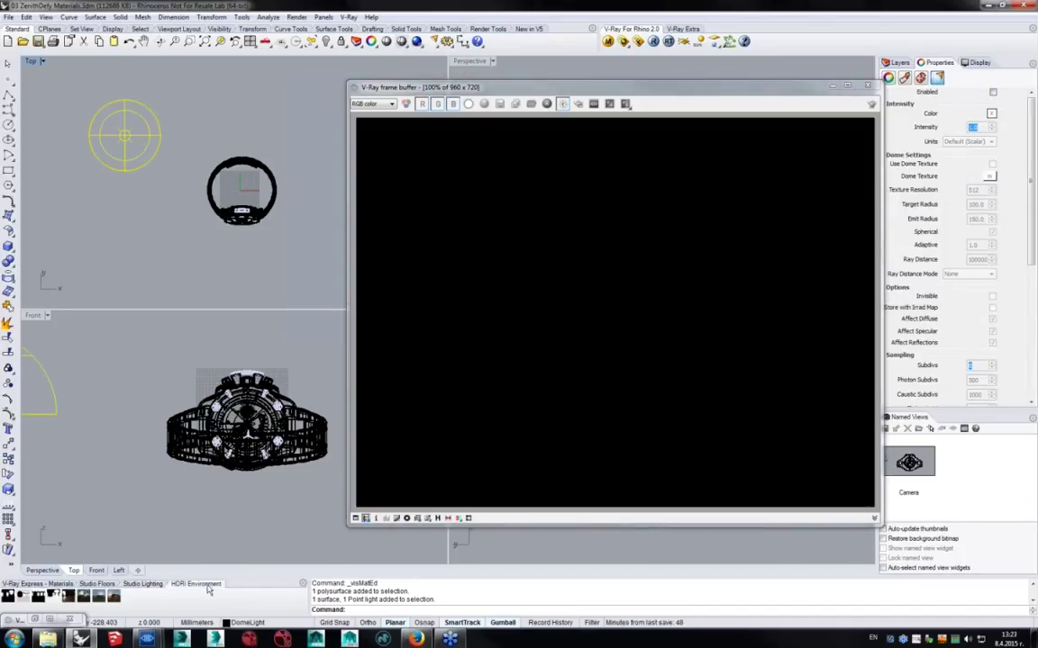
click(36, 599)
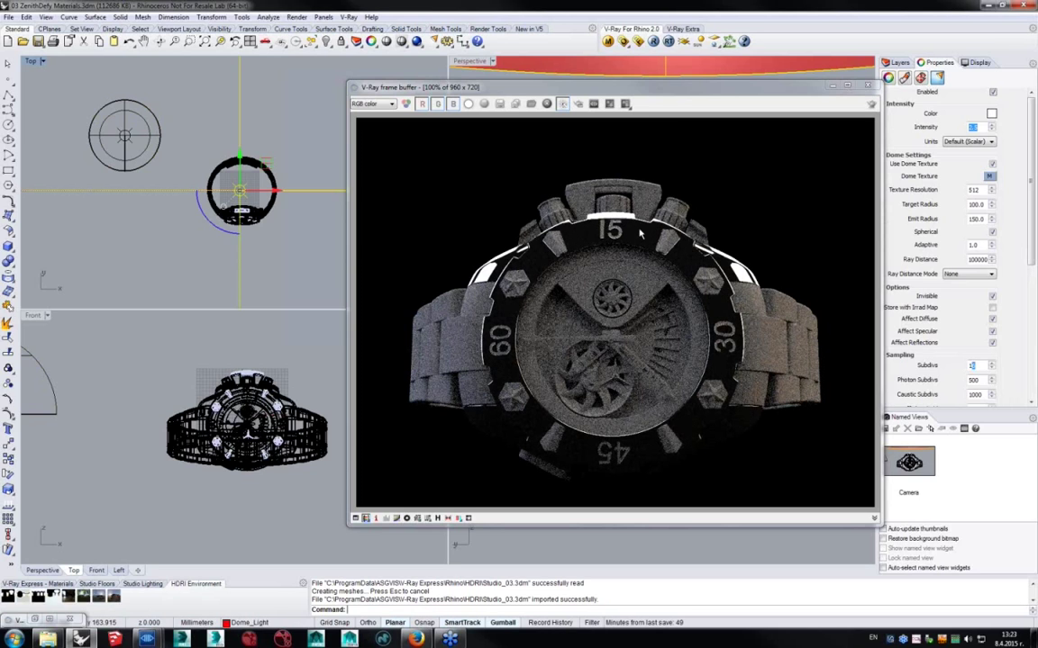
drag(580, 87, 648, 61)
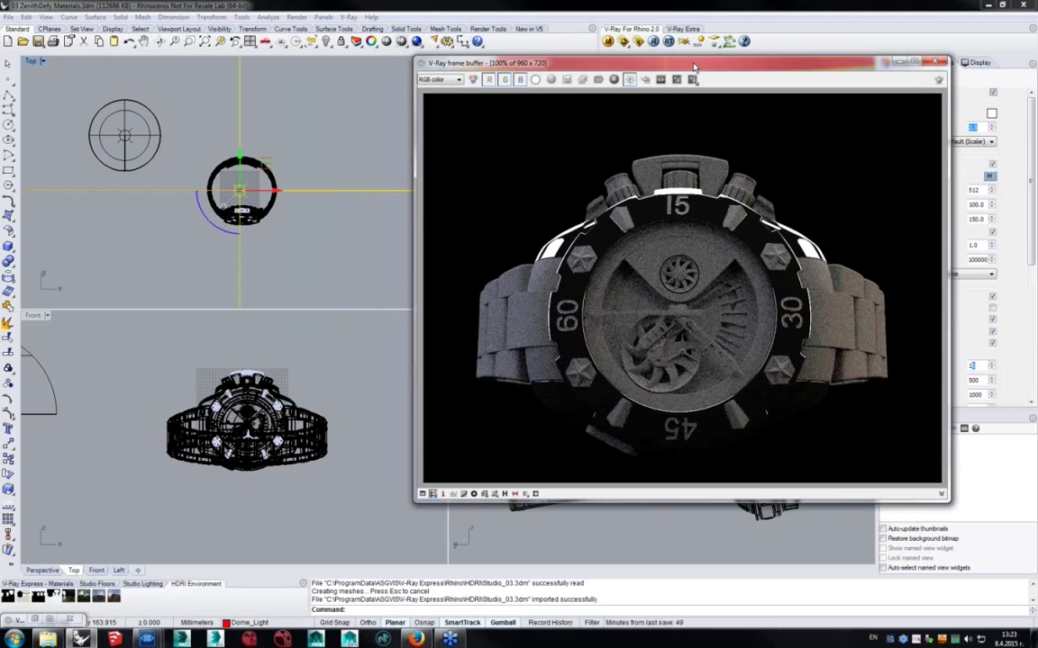
Set the Hilight and Reflect glossiness of the GunMetal material to 0.8 and inspect the watch render up close.
click(608, 42)
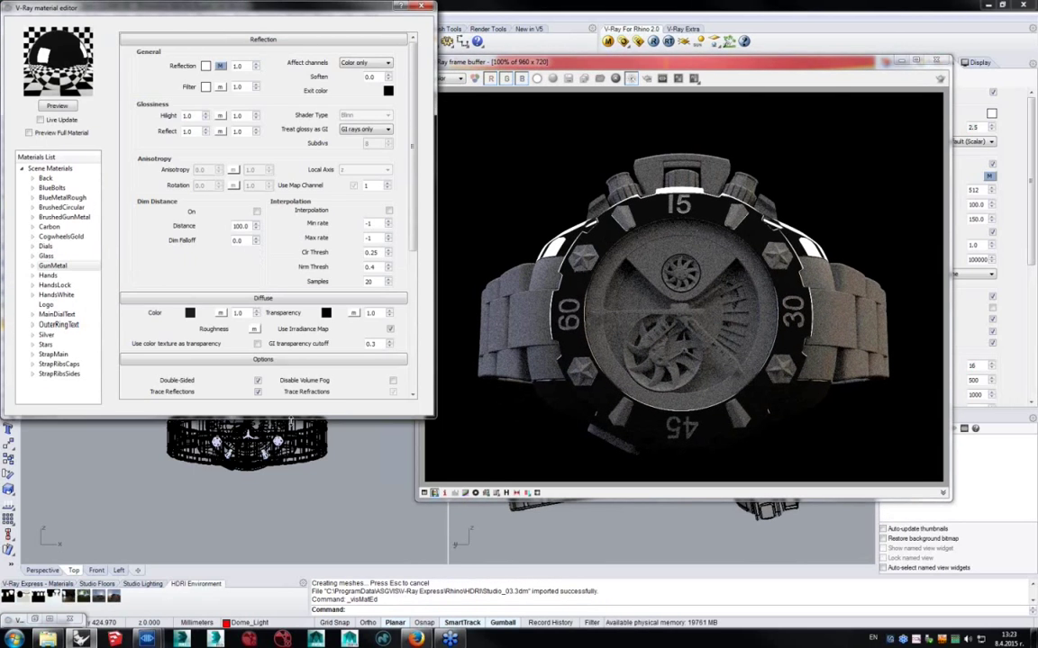
click(54, 265)
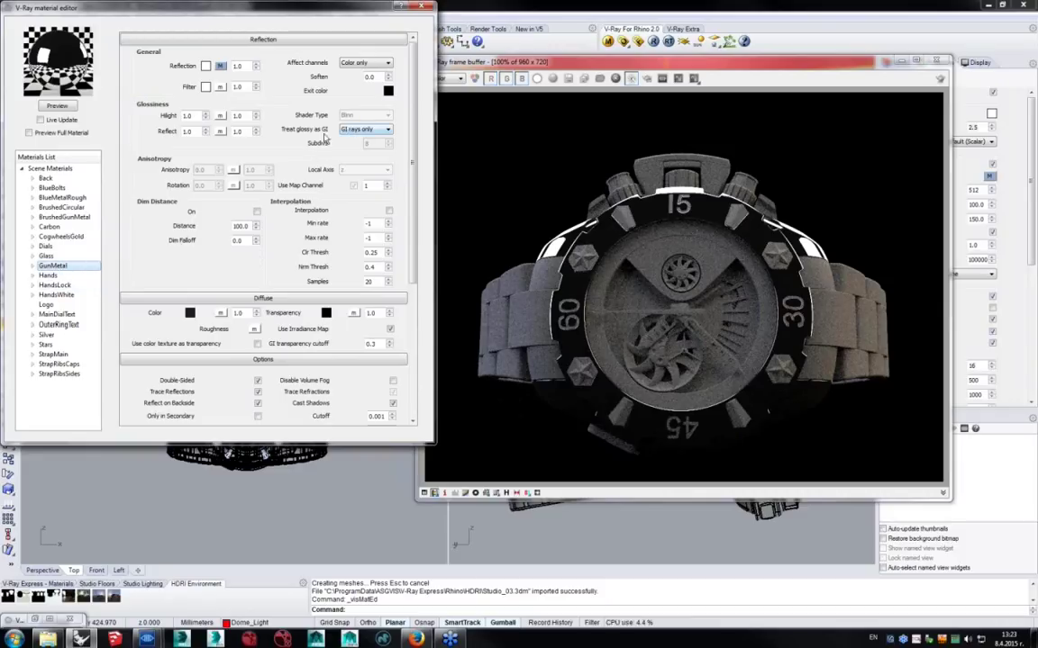
double_click(186, 116)
key(Tab)
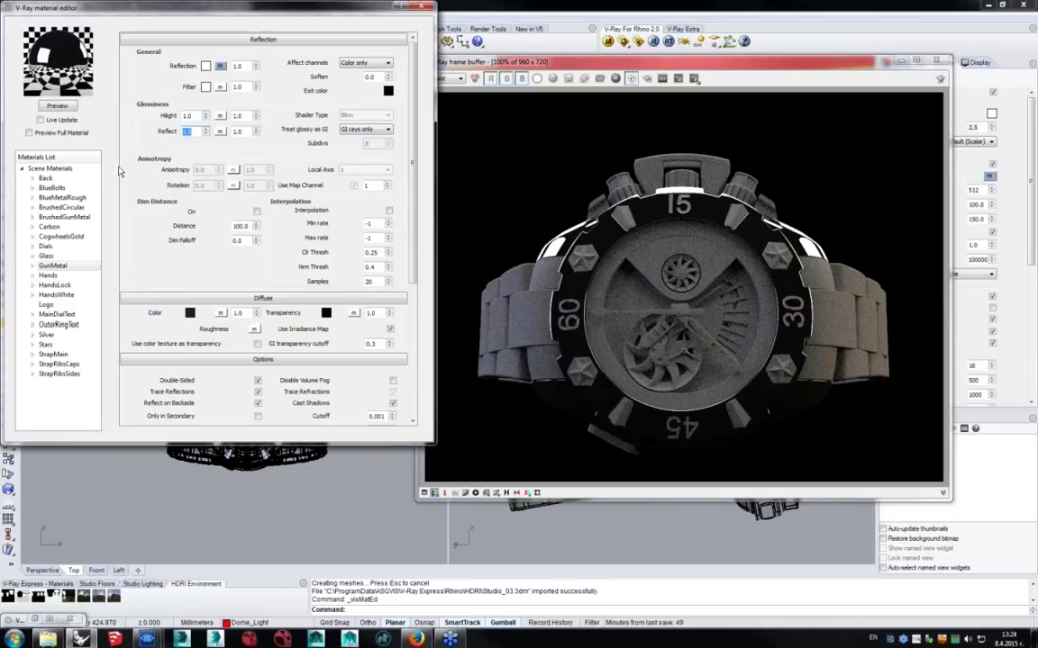
key(Return)
double_click(191, 132)
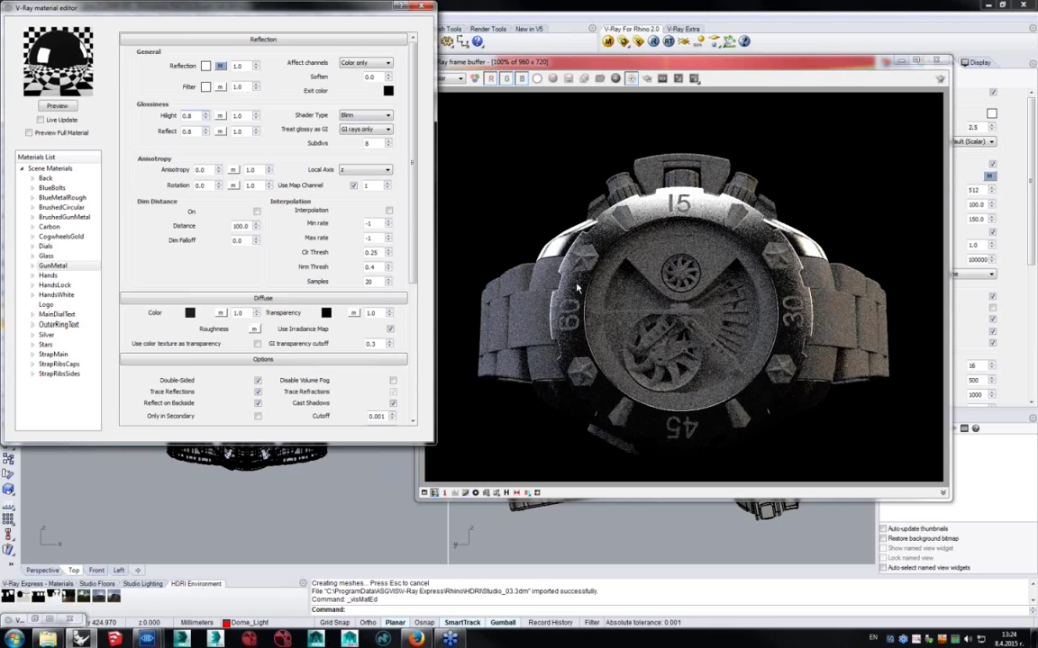
click(630, 258)
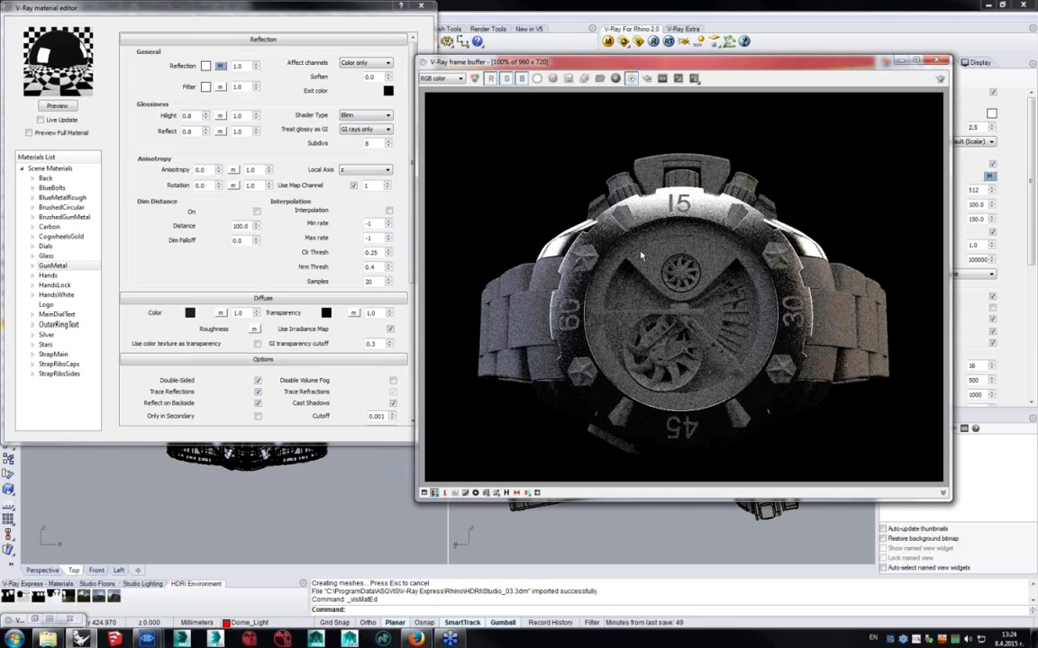
scroll(641, 257, up, 2)
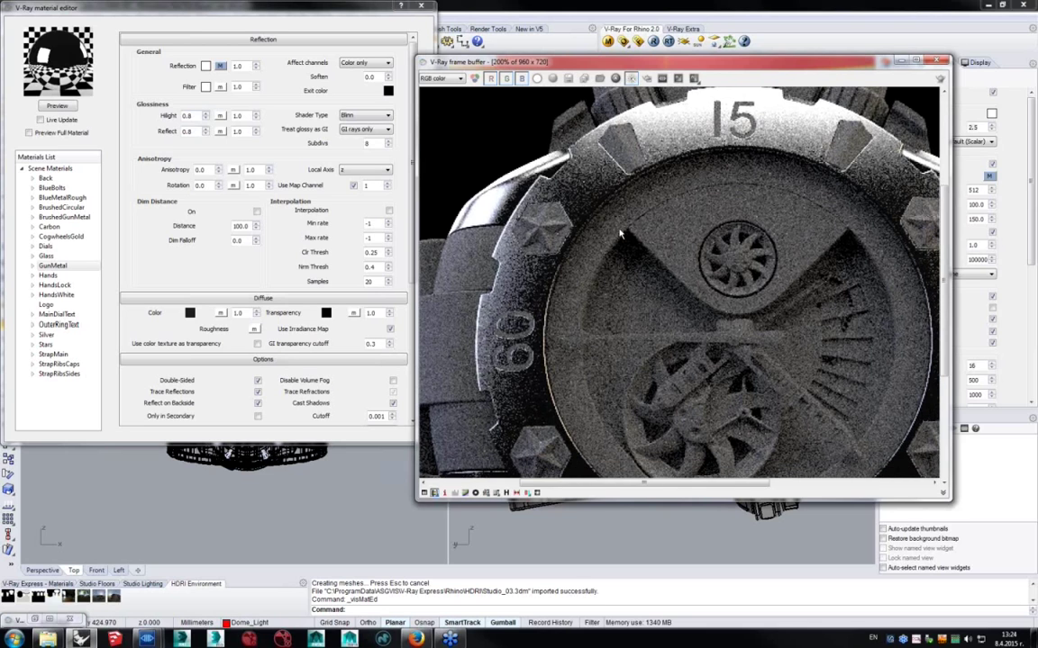
scroll(667, 209, down, 2)
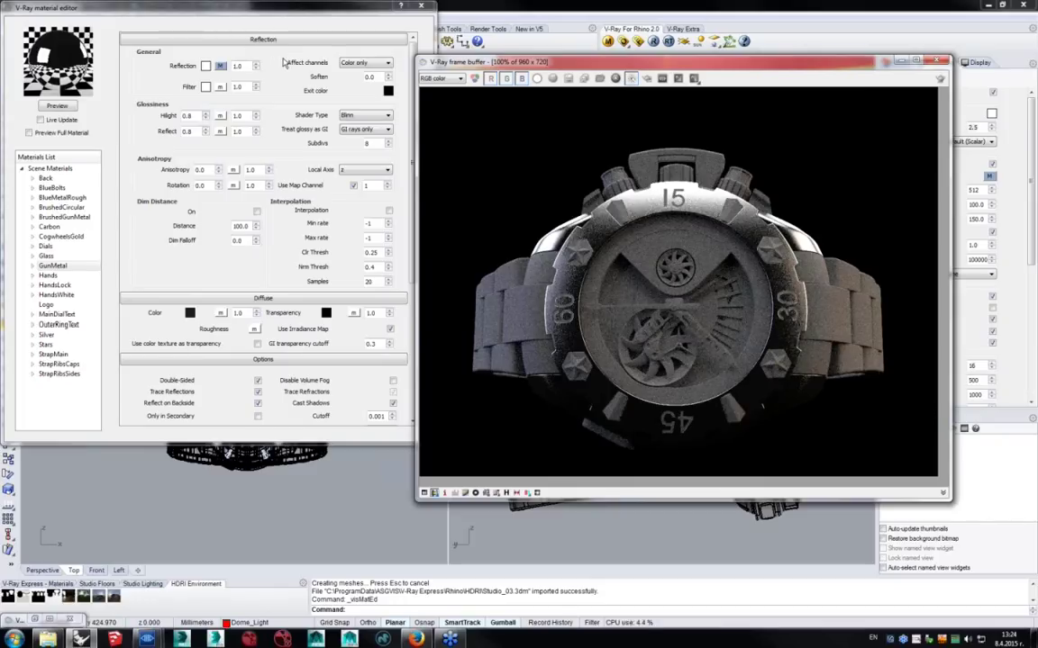
Darken GunMetal's reflection filter color to a neutral gray with value 132.
click(205, 66)
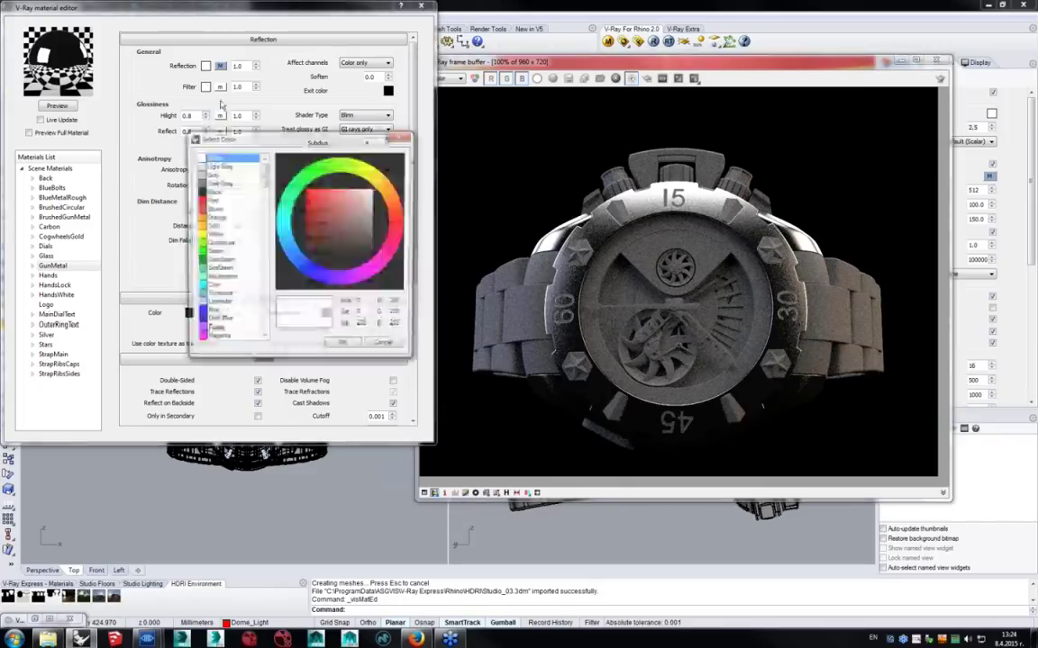
drag(279, 143, 243, 145)
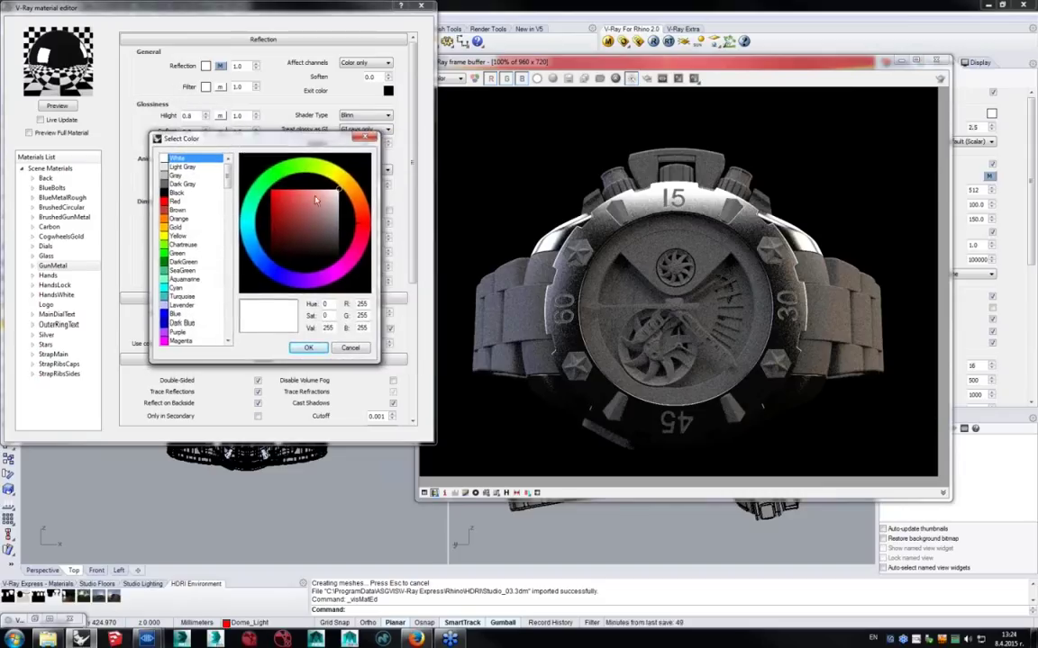
mouse_move(341, 194)
mouse_down()
mouse_move(351, 229)
mouse_move(277, 232)
mouse_move(296, 243)
mouse_move(343, 221)
mouse_move(345, 297)
mouse_move(343, 202)
mouse_move(412, 212)
mouse_move(349, 307)
mouse_up()
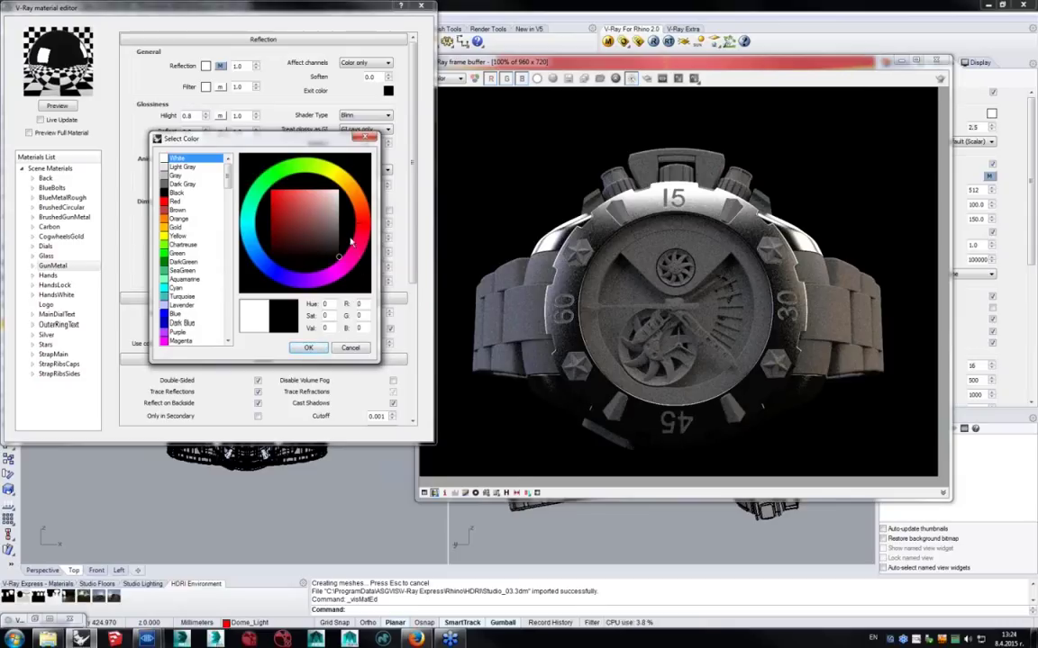
mouse_move(334, 208)
mouse_down()
mouse_move(306, 189)
mouse_move(339, 200)
mouse_move(344, 222)
mouse_up()
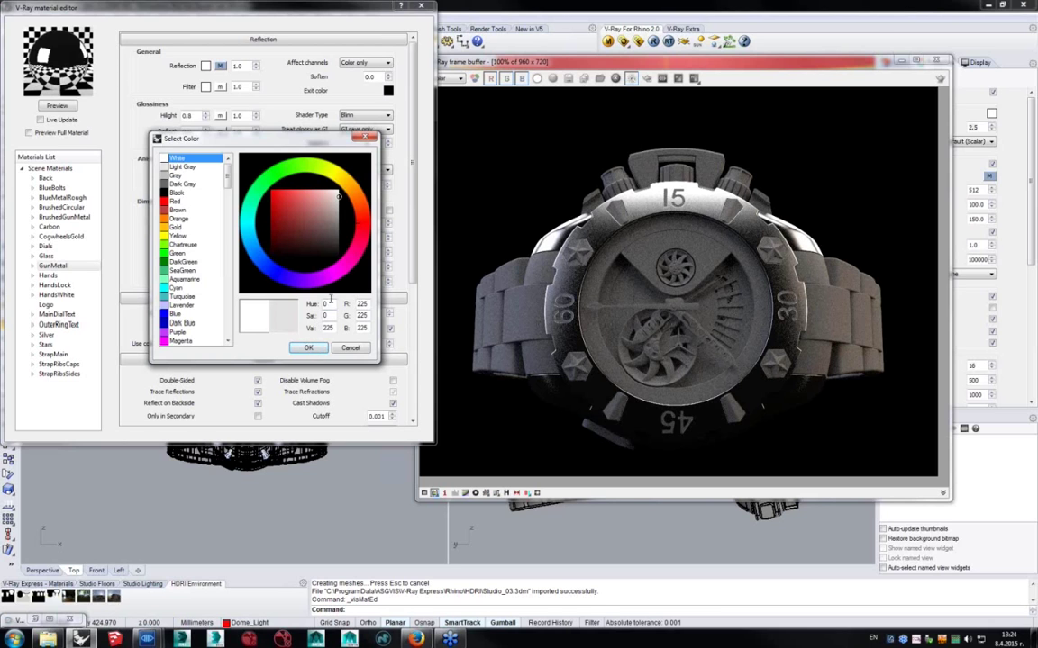
click(315, 349)
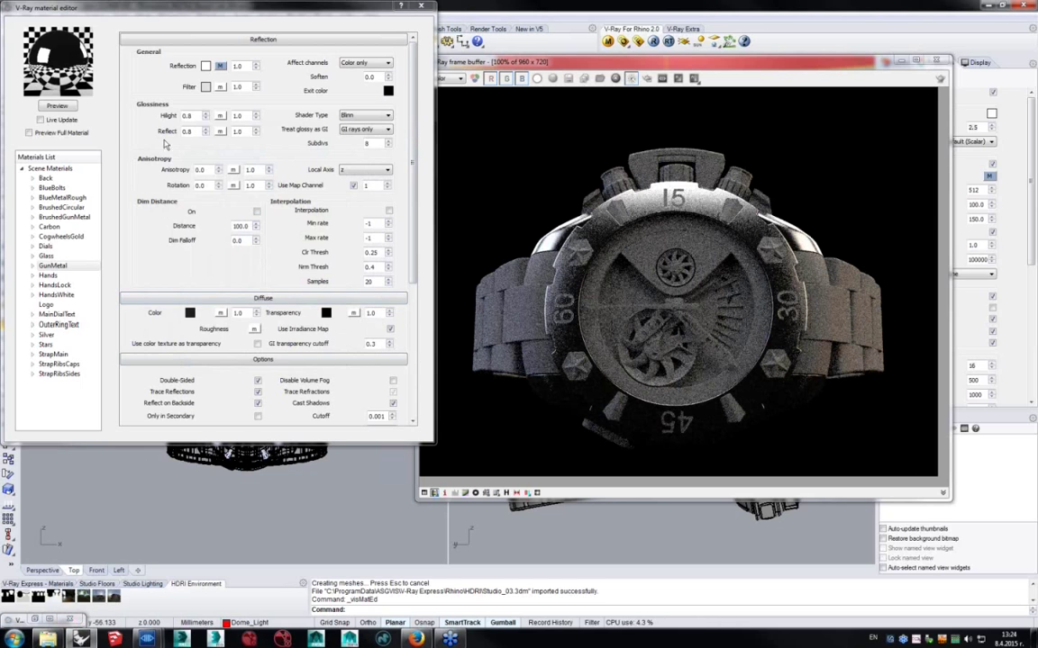
click(205, 86)
click(340, 223)
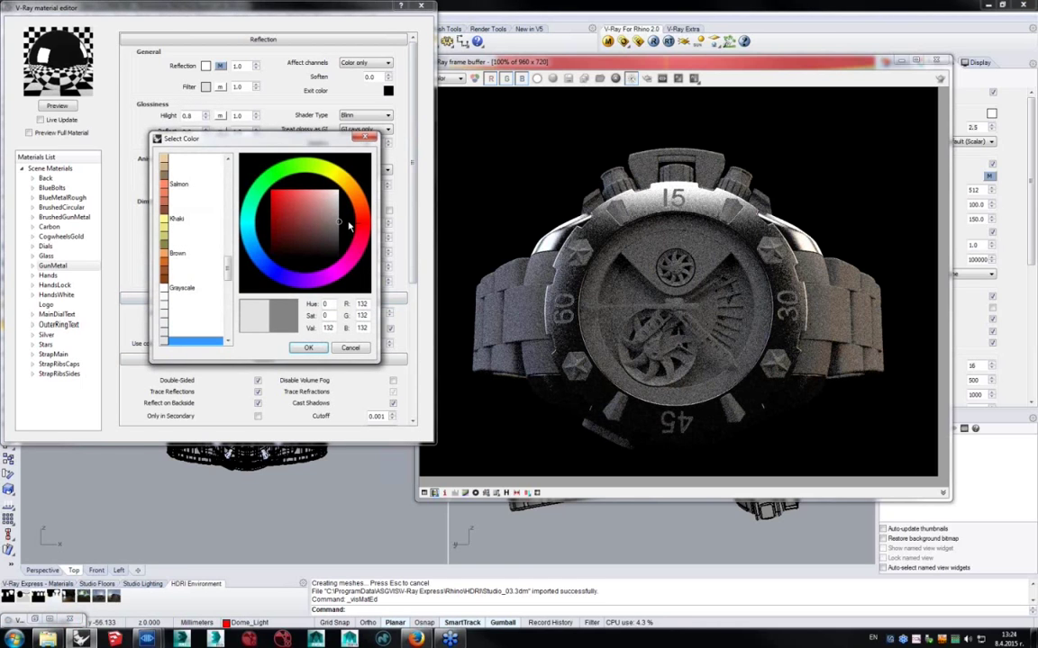
click(308, 348)
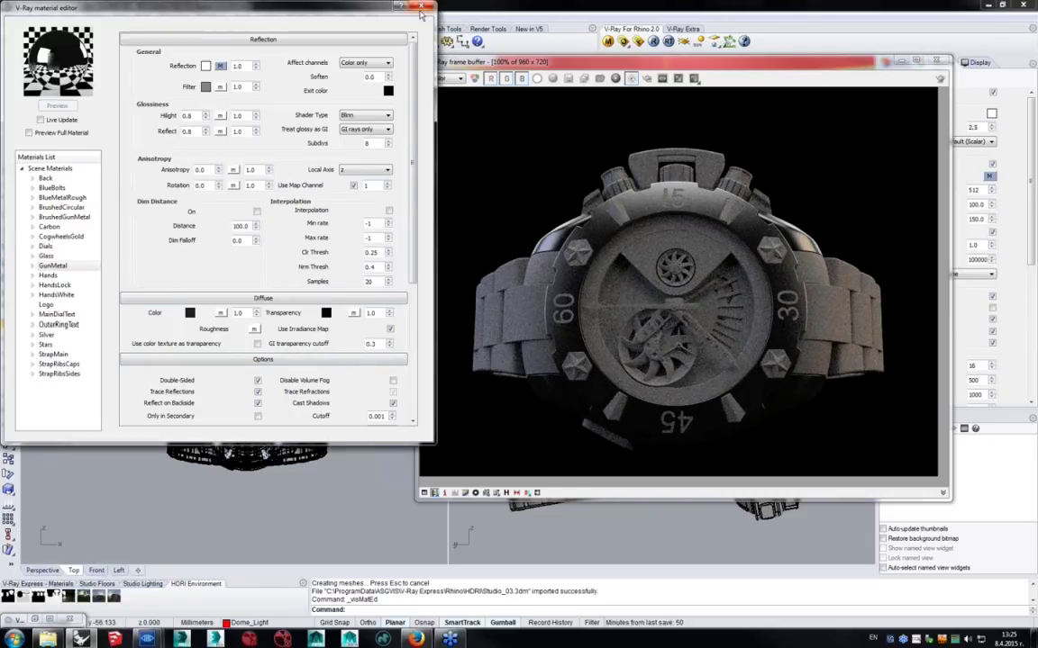
Close the material editor and import the Studio_04 HDRI environment as the watch's dome lighting.
click(423, 8)
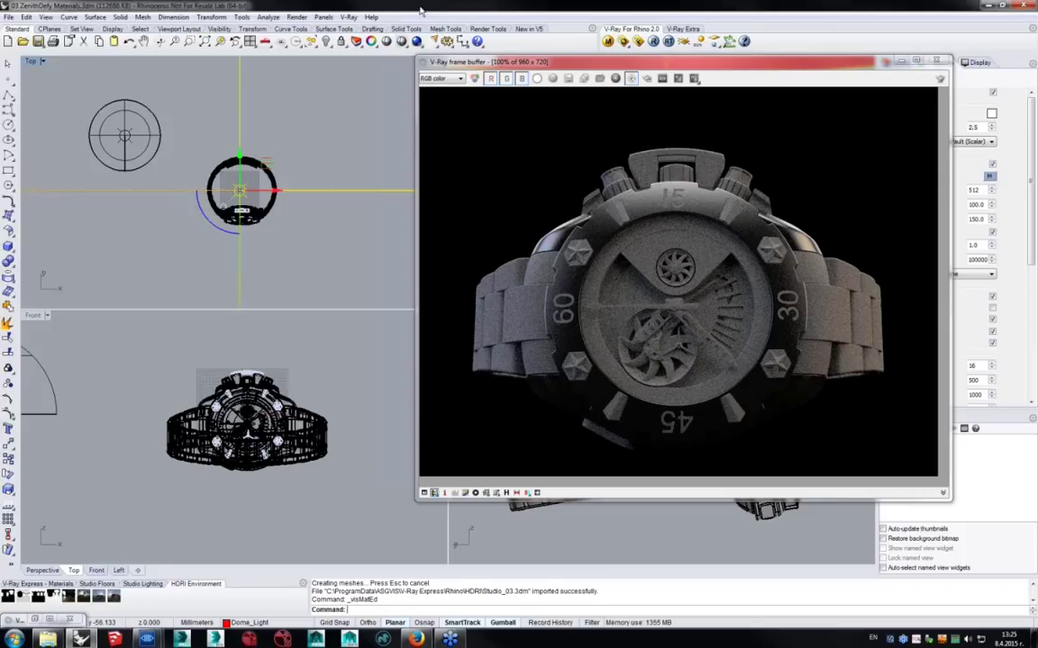
mouse_move(750, 64)
mouse_down()
mouse_move(735, 54)
mouse_move(759, 54)
mouse_up()
click(227, 296)
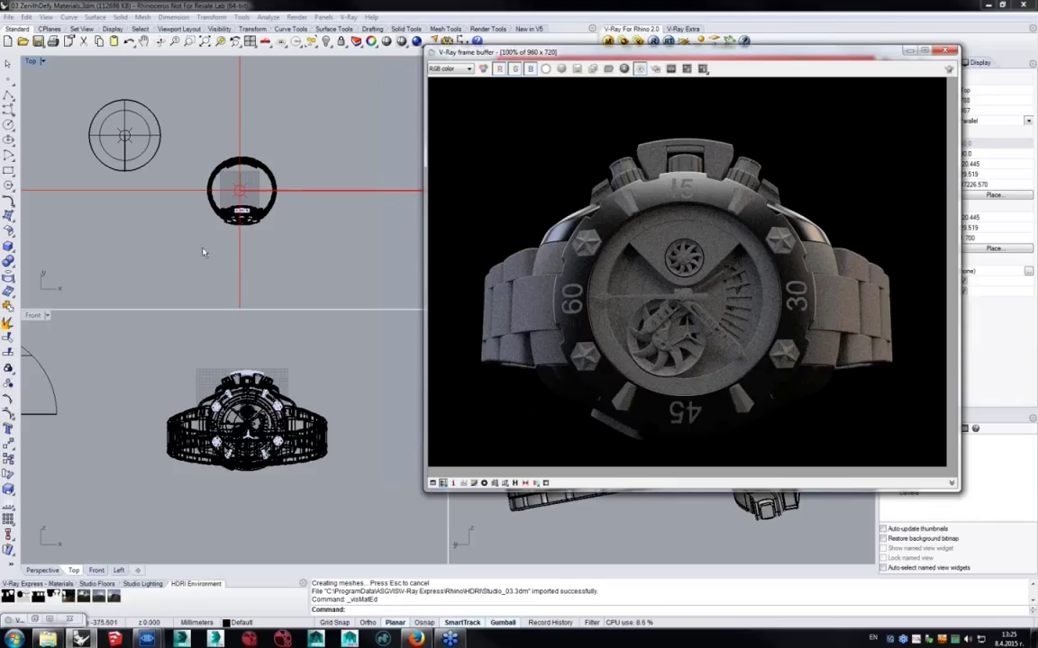
drag(712, 57, 622, 57)
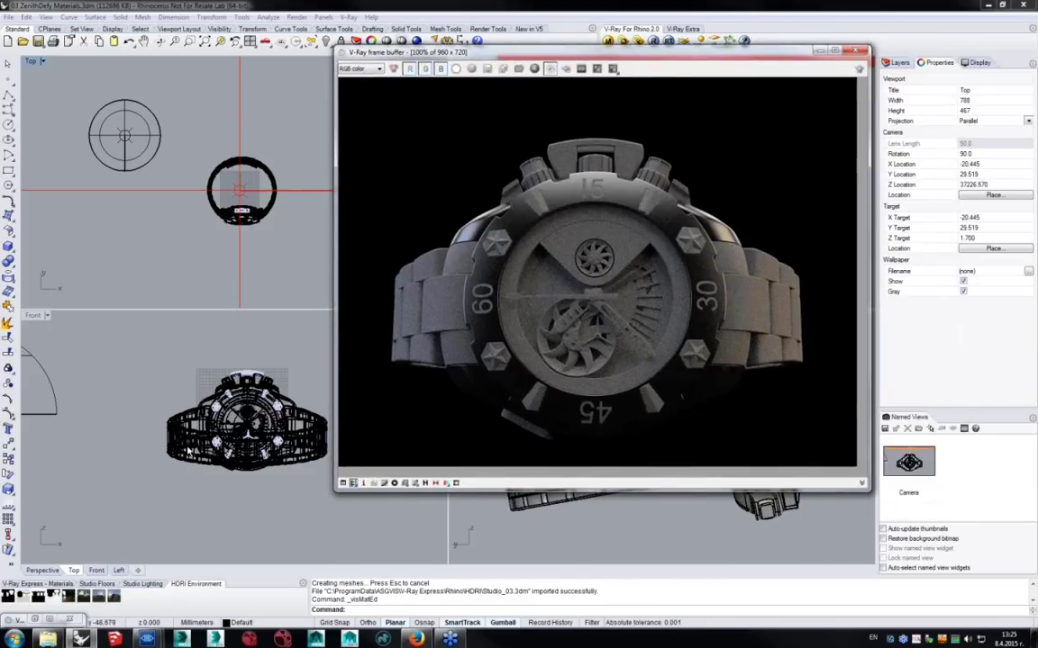
click(52, 598)
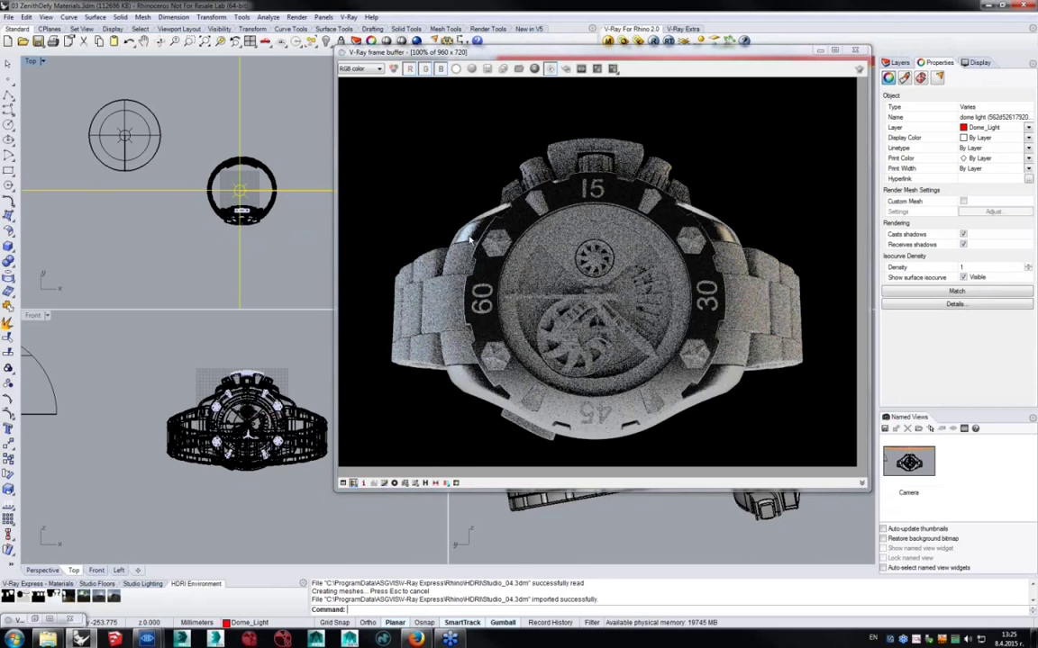
Change the horizontal rotation of the new dome light's Studio_16.hdr texture.
click(936, 78)
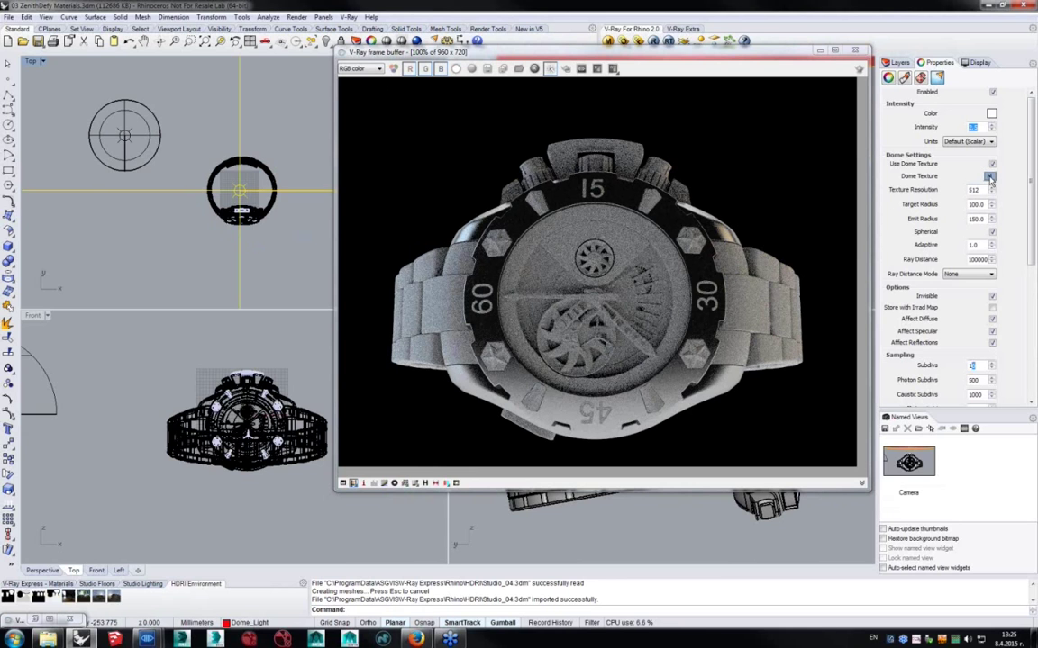
drag(330, 100, 317, 40)
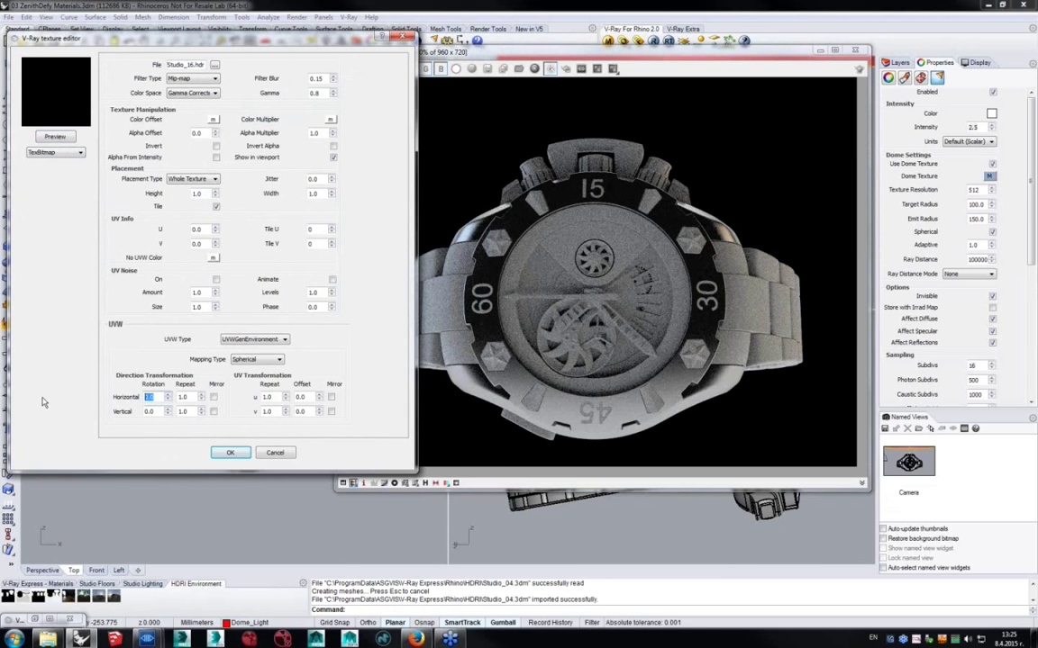
key(Return)
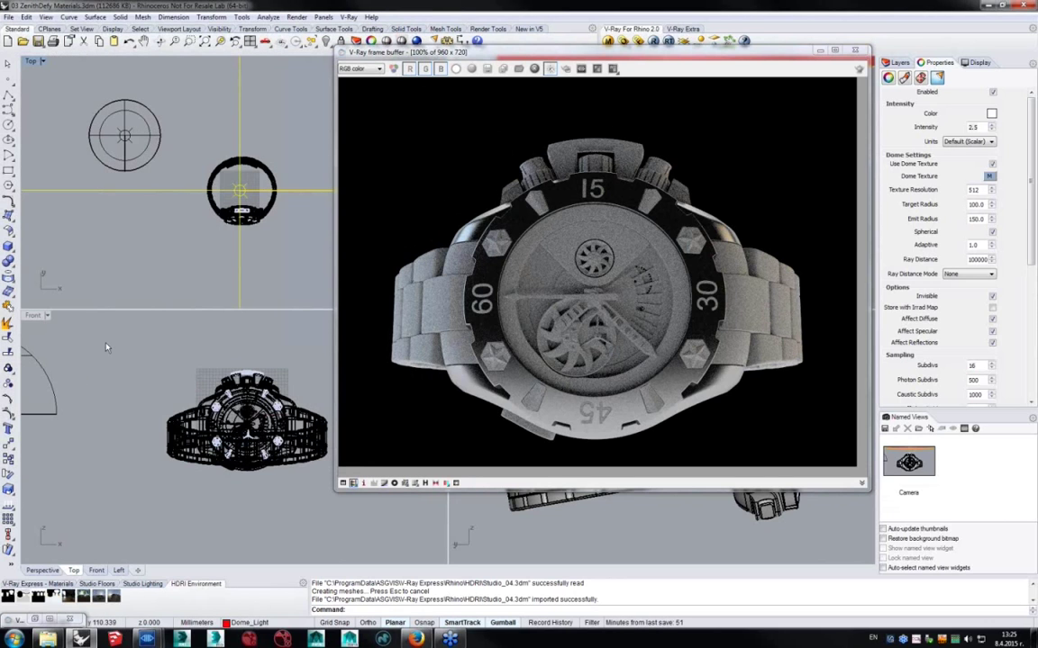
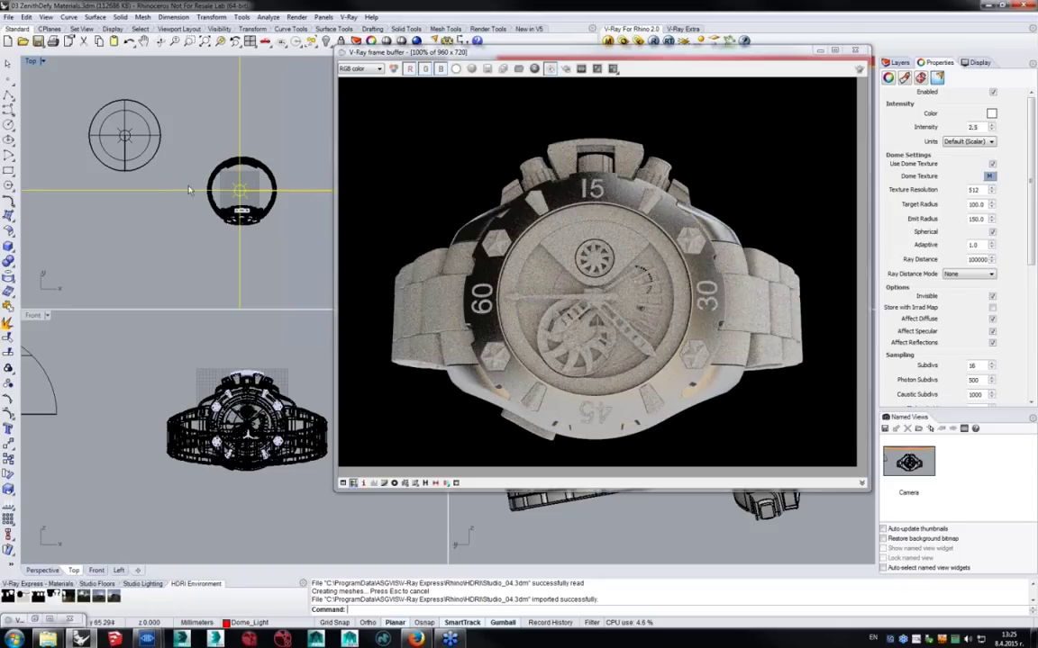
Reopen the GunMetal material beside the render and darken its diffuse color to black.
click(622, 41)
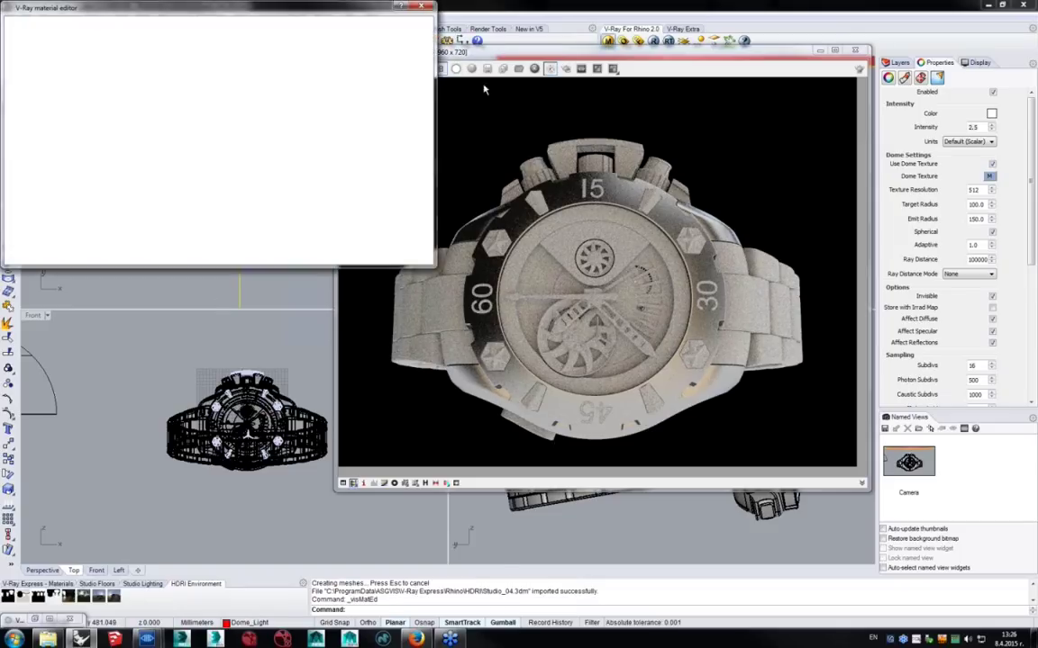
drag(479, 52, 587, 37)
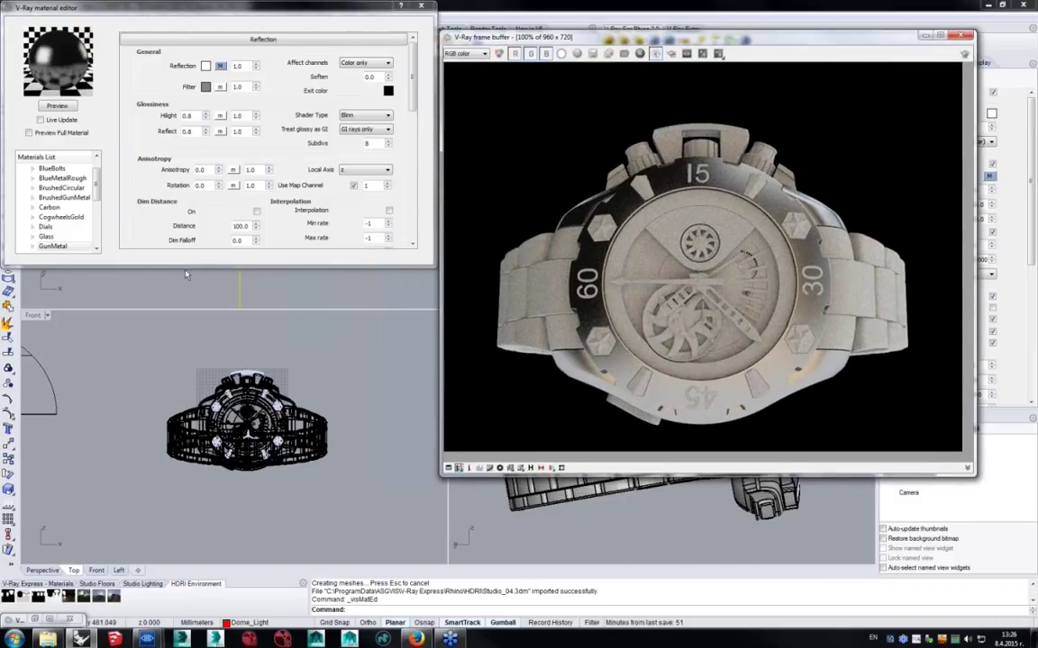
drag(186, 268, 185, 468)
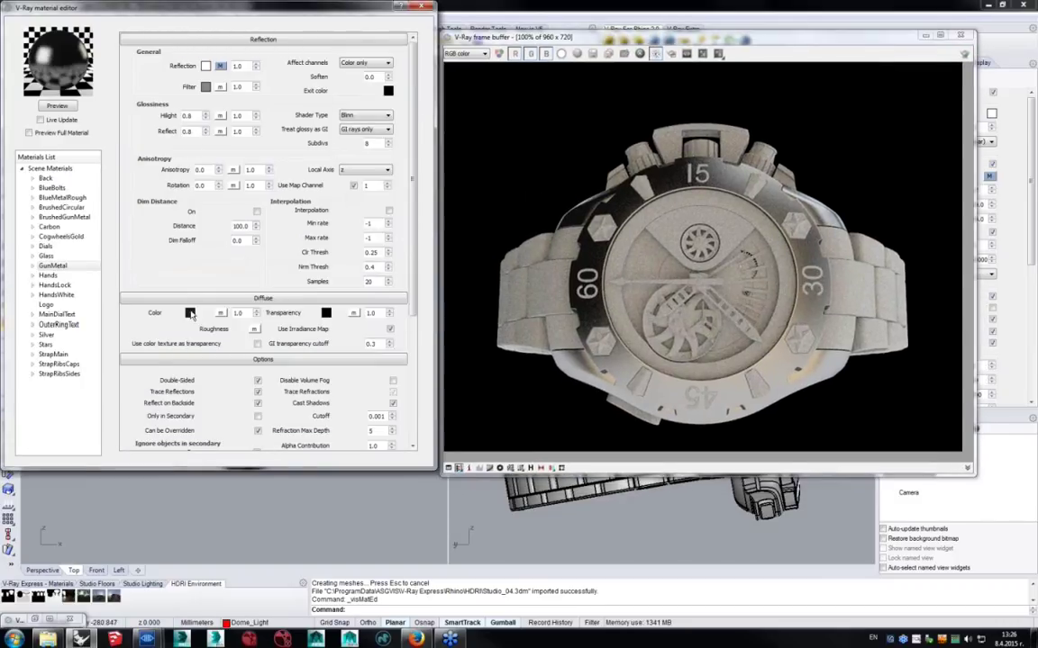
click(189, 312)
mouse_move(339, 255)
mouse_down()
mouse_move(346, 283)
mouse_move(340, 264)
mouse_up()
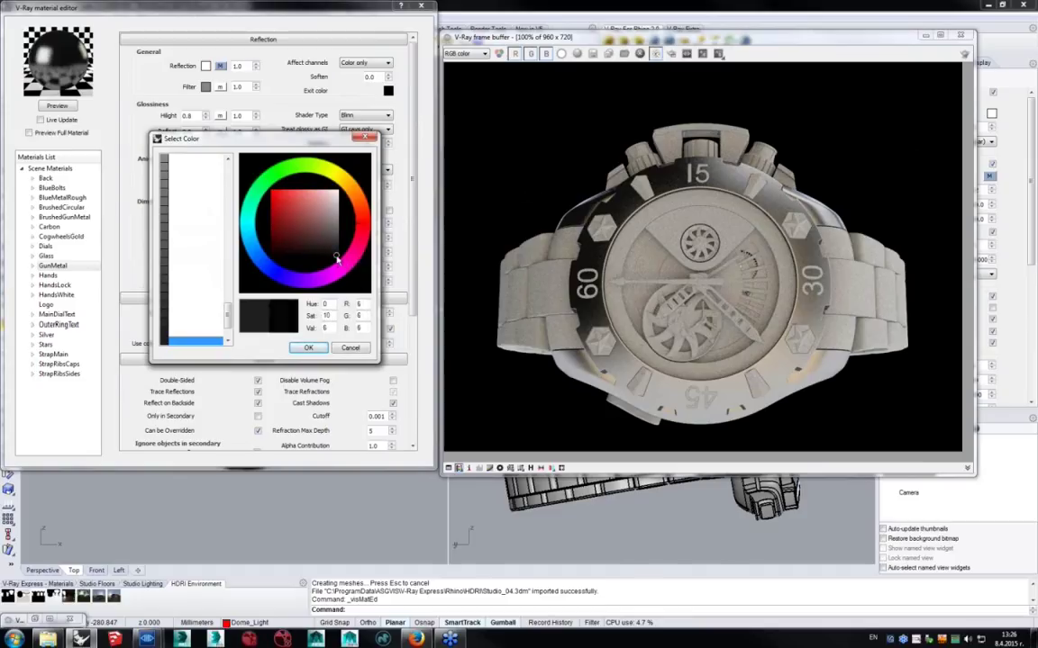
click(310, 348)
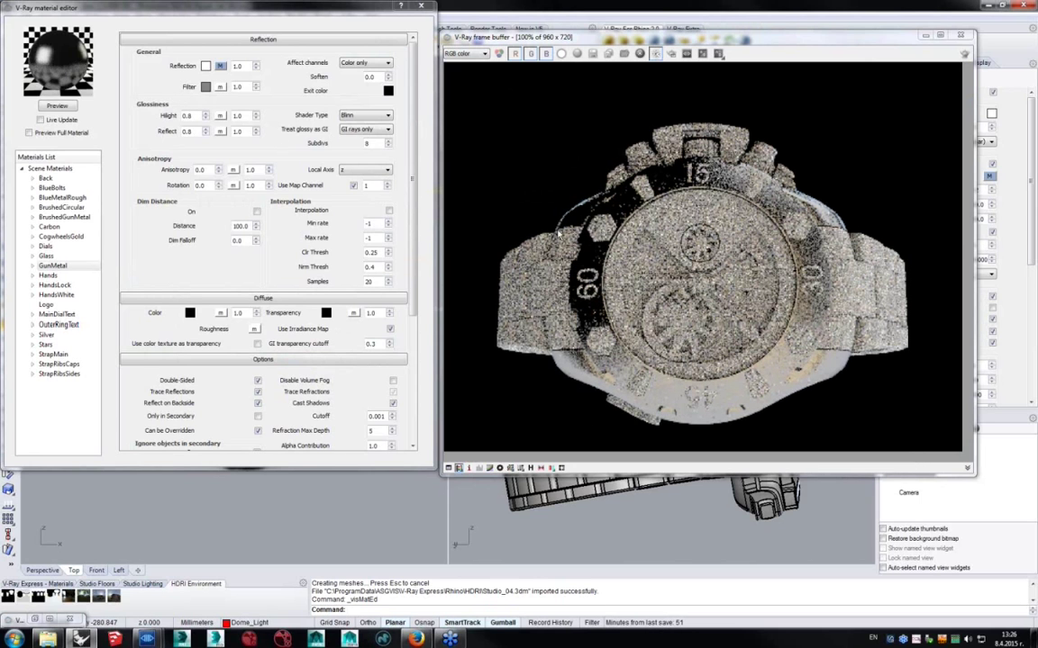
Darken GunMetal's reflection filter to gray value 47 and fine-tune it to a slightly lighter dark gray.
click(206, 87)
mouse_move(346, 248)
mouse_down()
mouse_move(347, 240)
mouse_move(369, 257)
mouse_up()
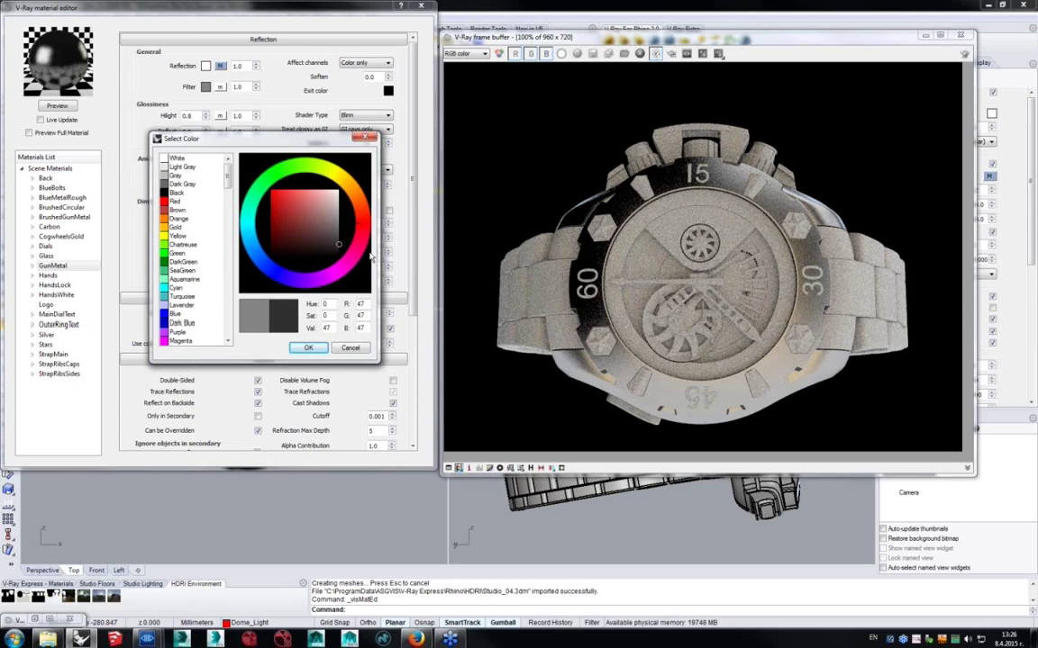
click(308, 348)
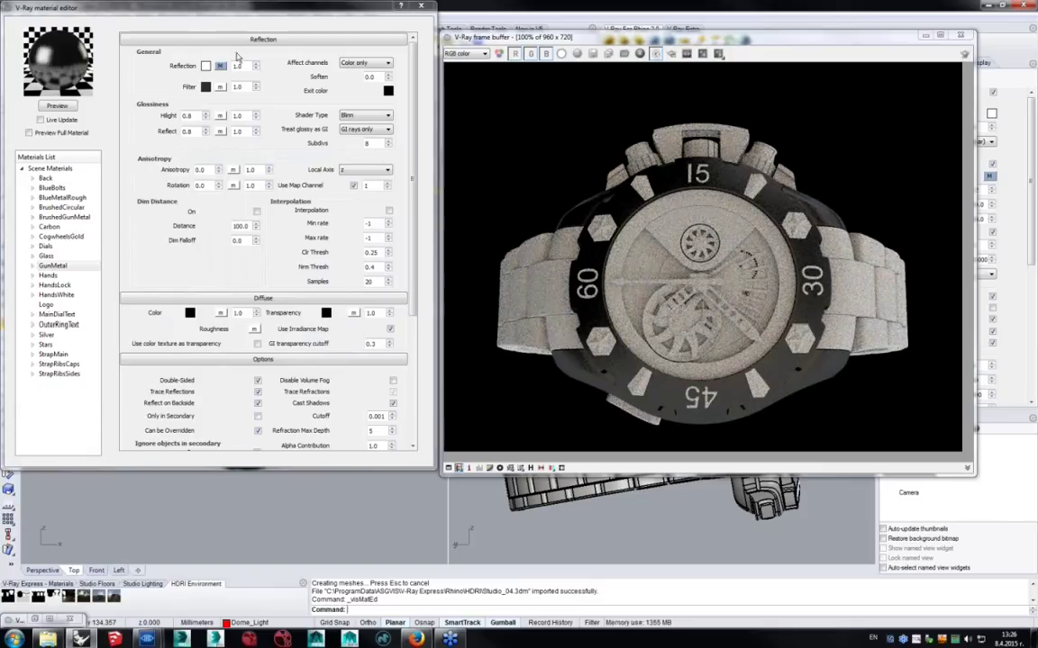
click(205, 86)
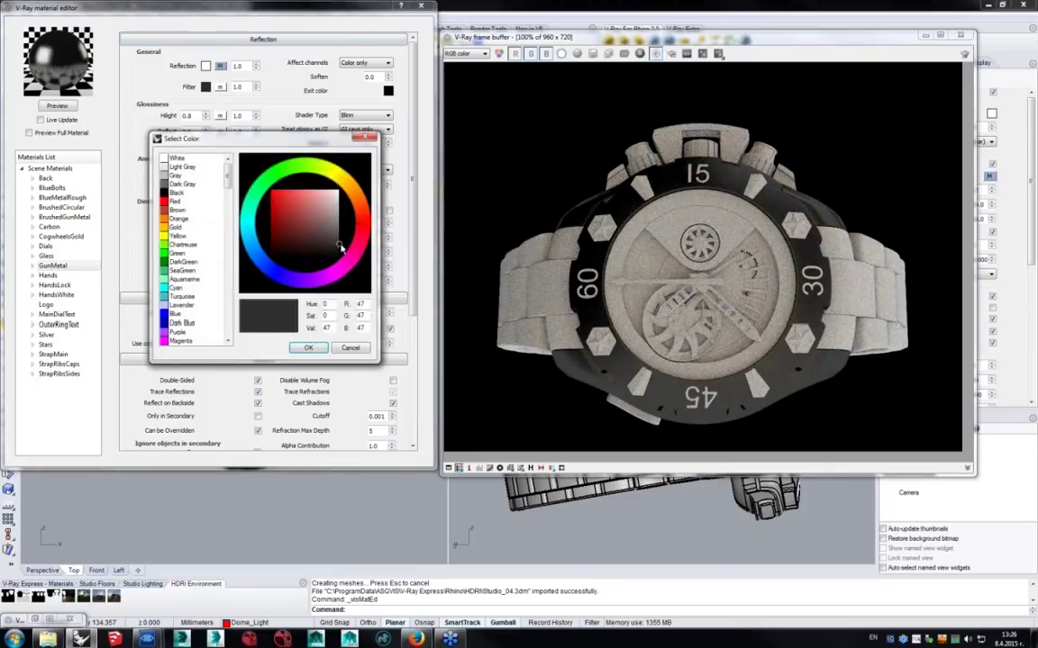
double_click(327, 328)
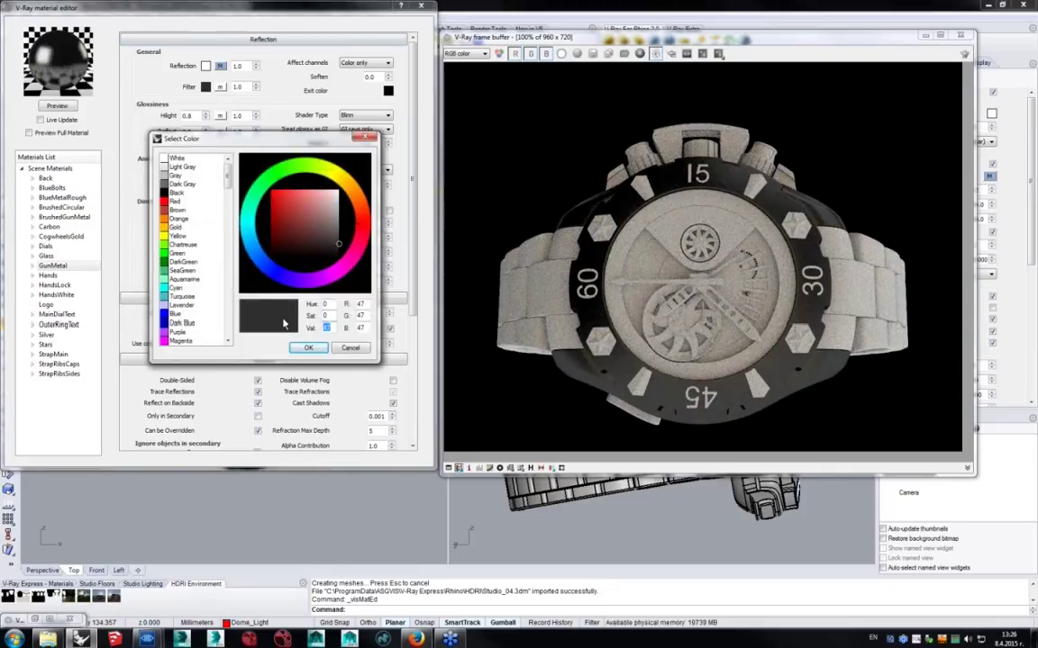
key(Return)
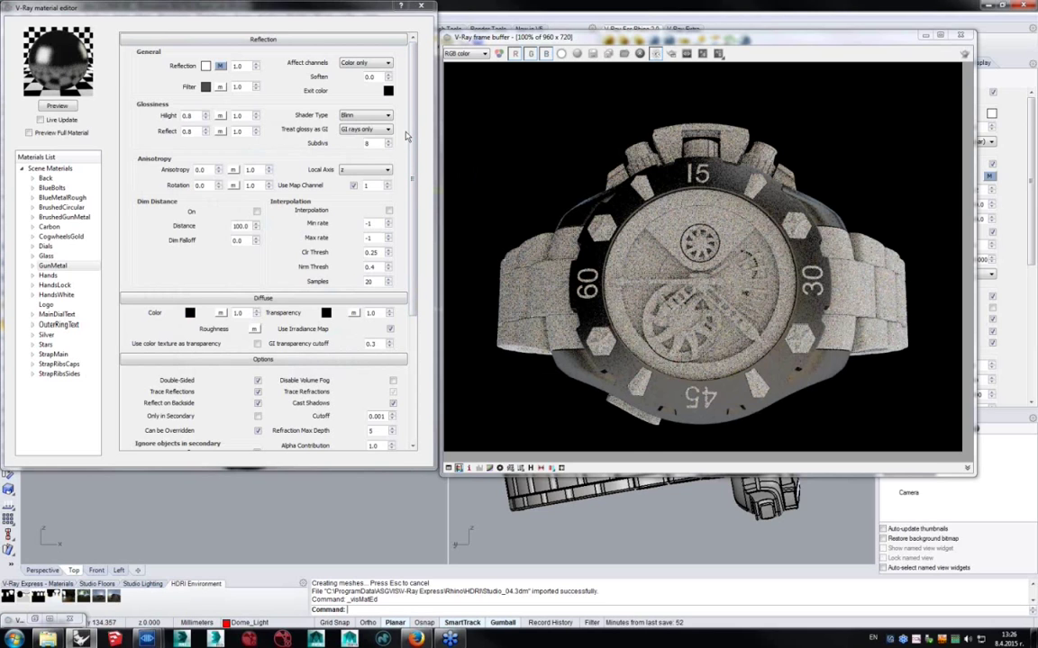
Select the watch's inner dial polysurface and open its assigned BrushedGunMetal material for editing beside the render.
drag(216, 9, 310, 45)
drag(385, 81, 347, 72)
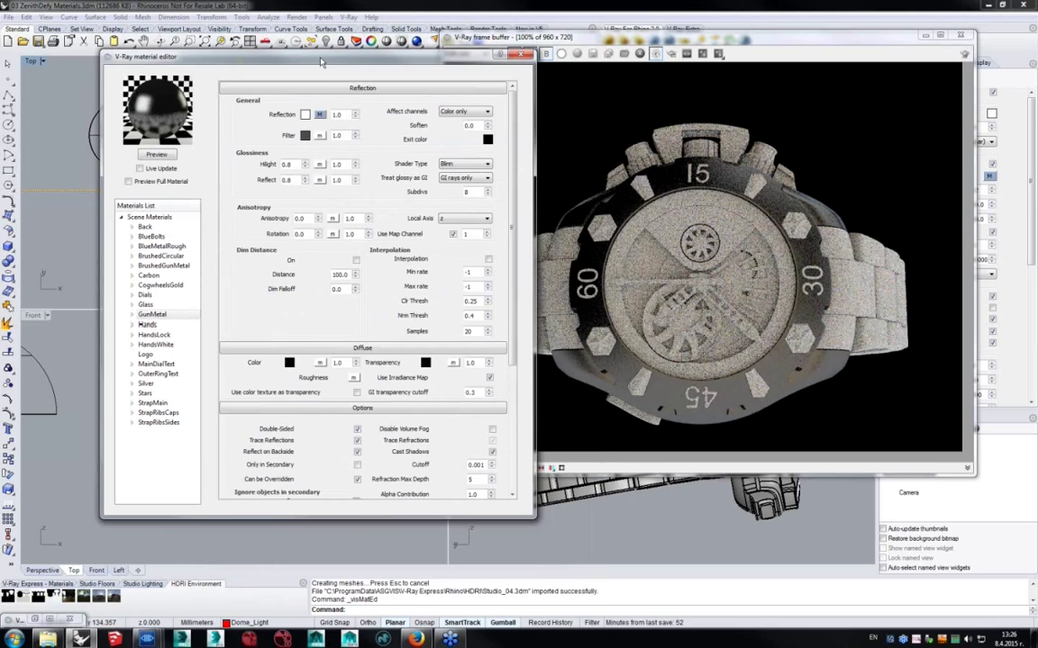
drag(673, 38, 495, 196)
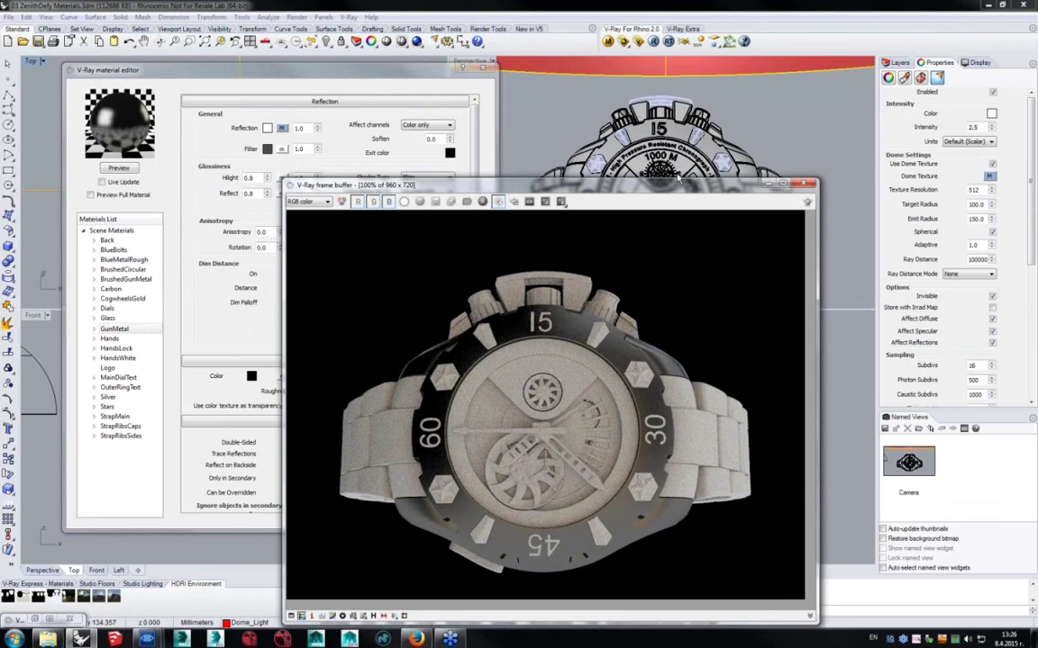
click(698, 176)
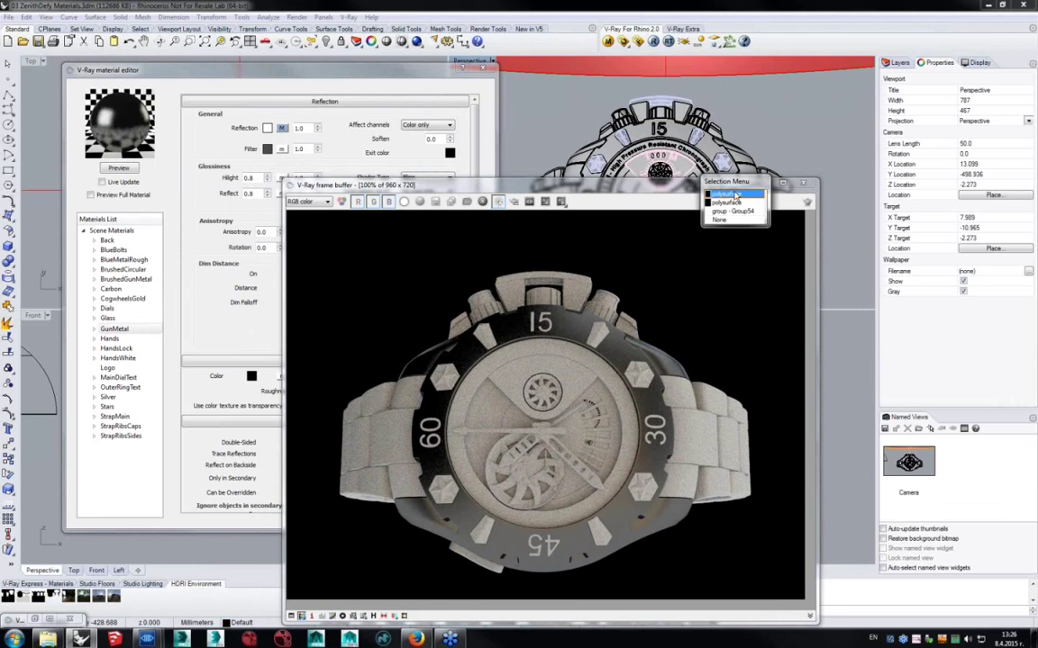
click(727, 194)
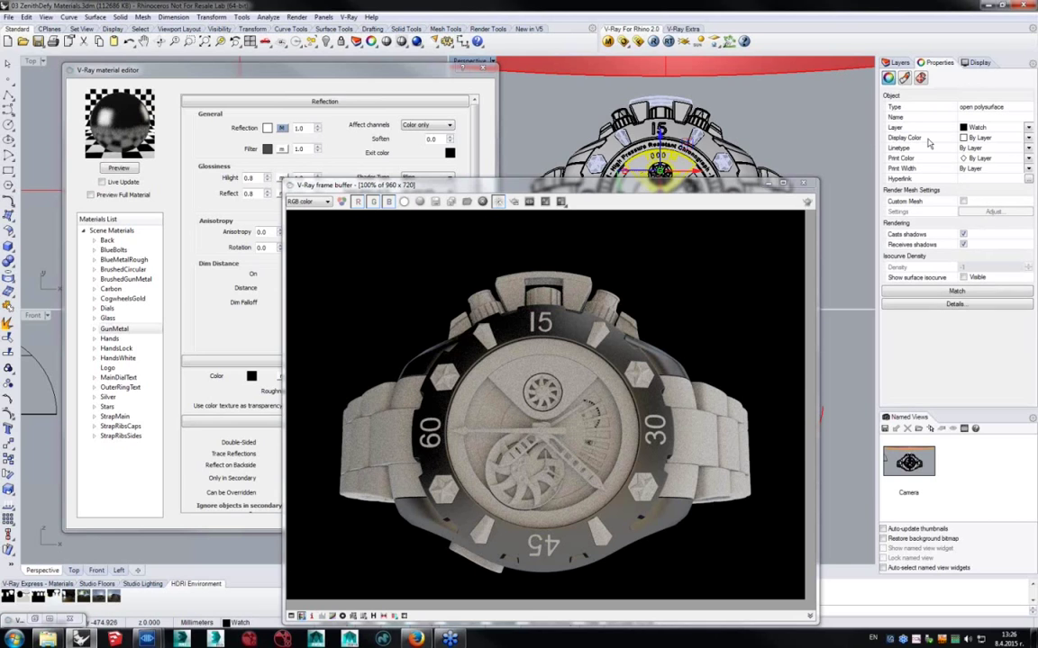
click(904, 77)
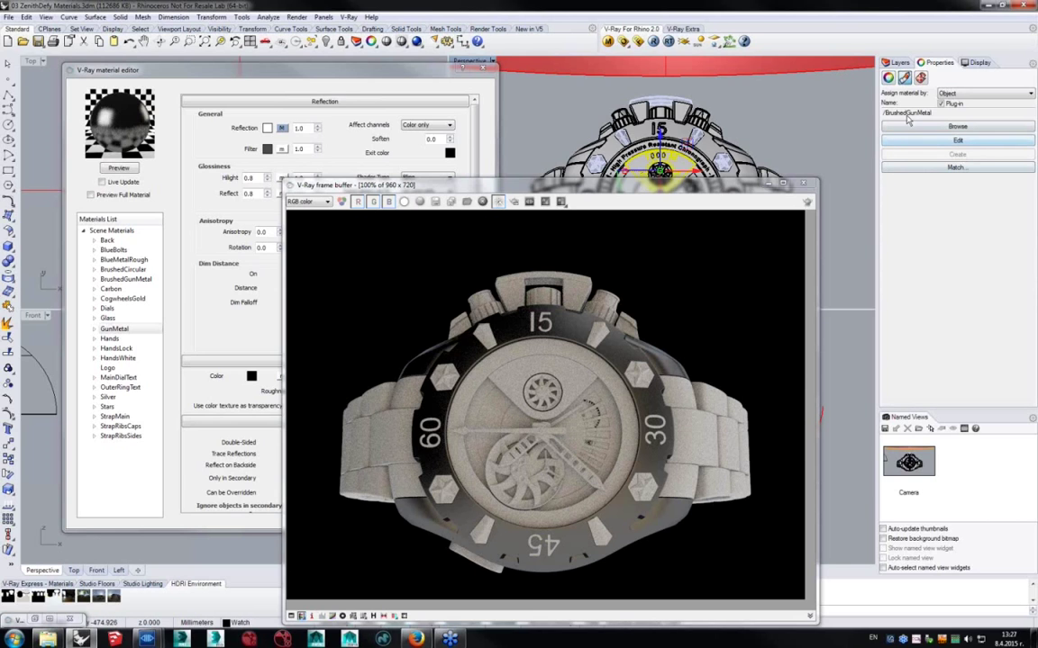
click(941, 144)
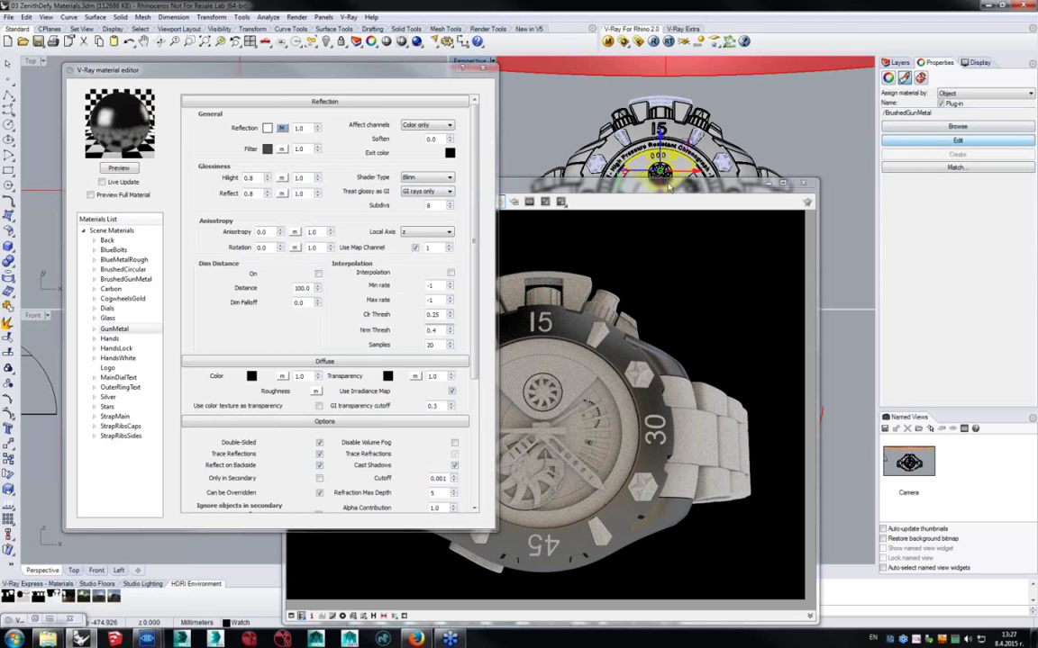
drag(643, 182, 832, 59)
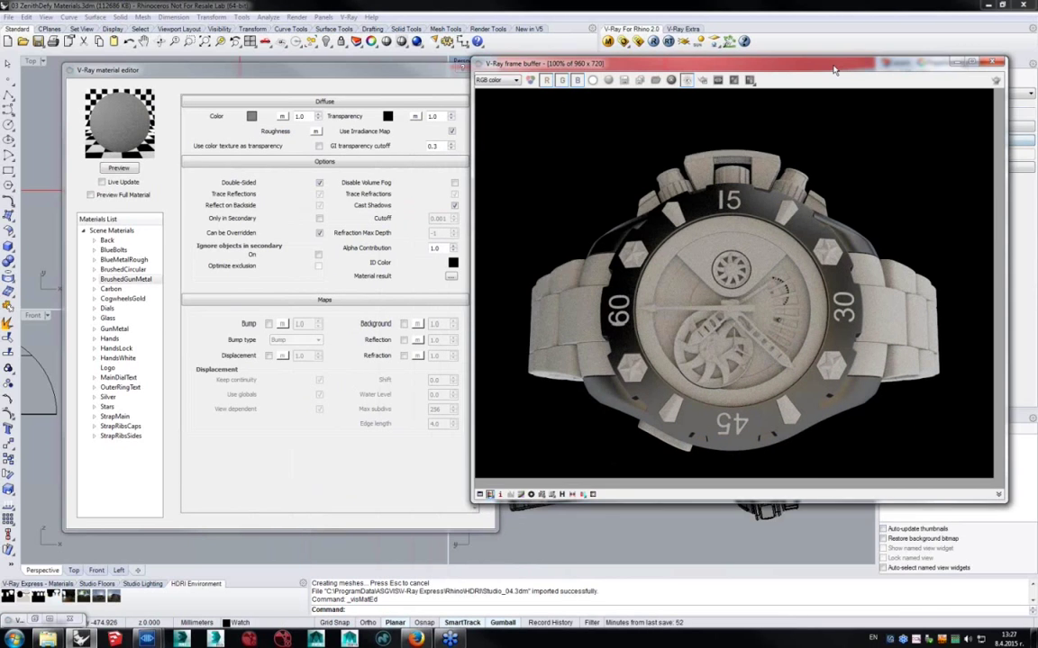
drag(258, 71, 227, 61)
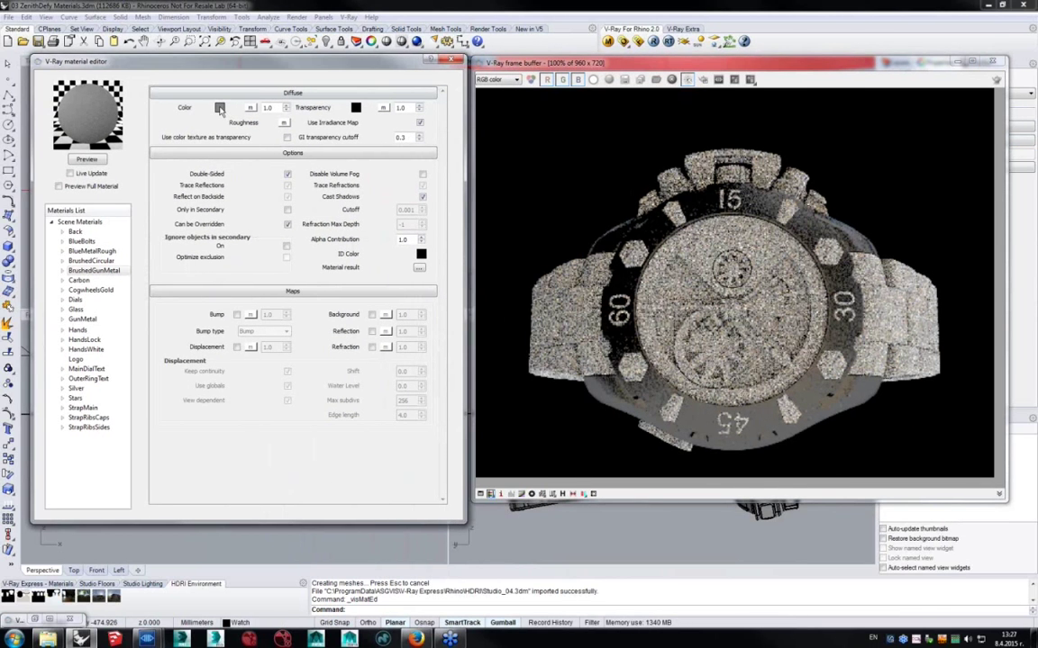
Darken BrushedGunMetal's diffuse color to gray value 24.
click(218, 107)
mouse_move(339, 228)
mouse_down()
mouse_move(356, 271)
mouse_move(362, 254)
mouse_up()
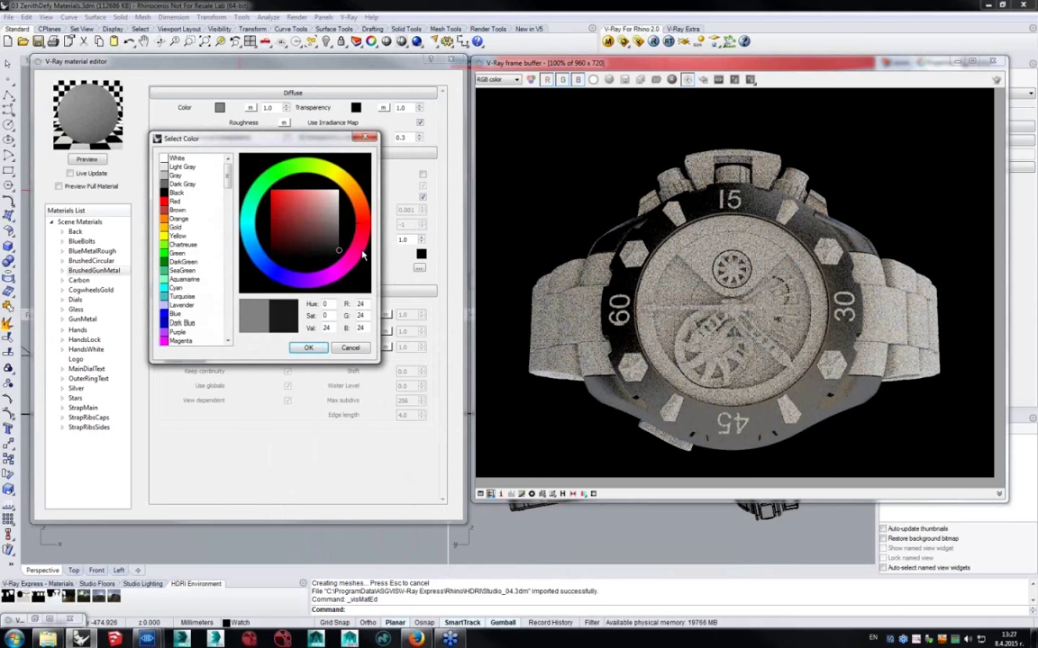
click(308, 348)
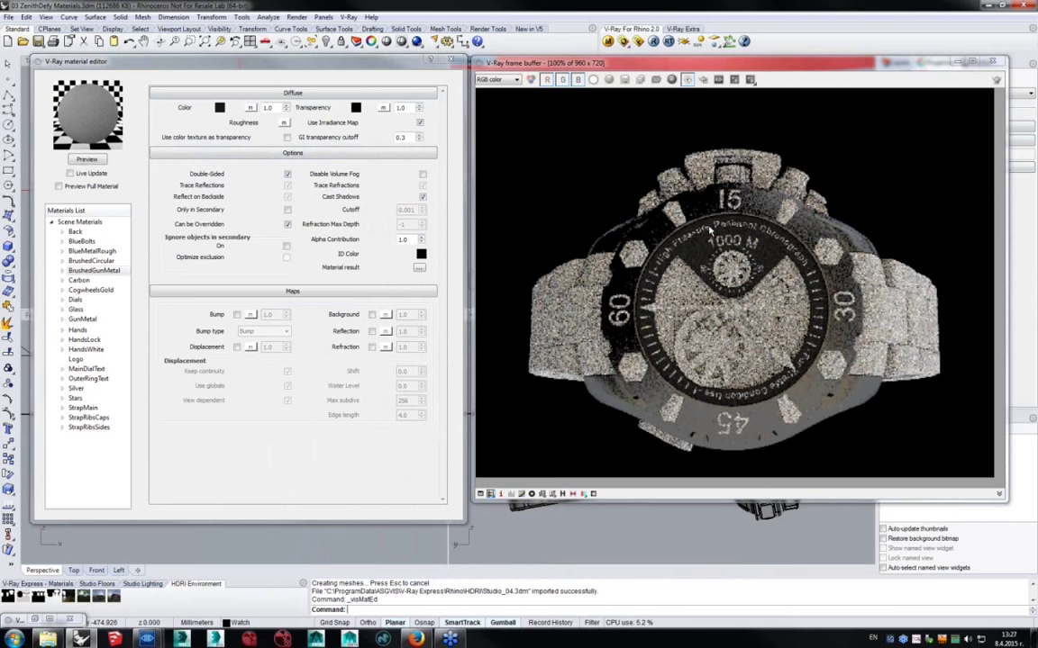
Add a Reflection layer to the BrushedGunMetal material.
click(107, 273)
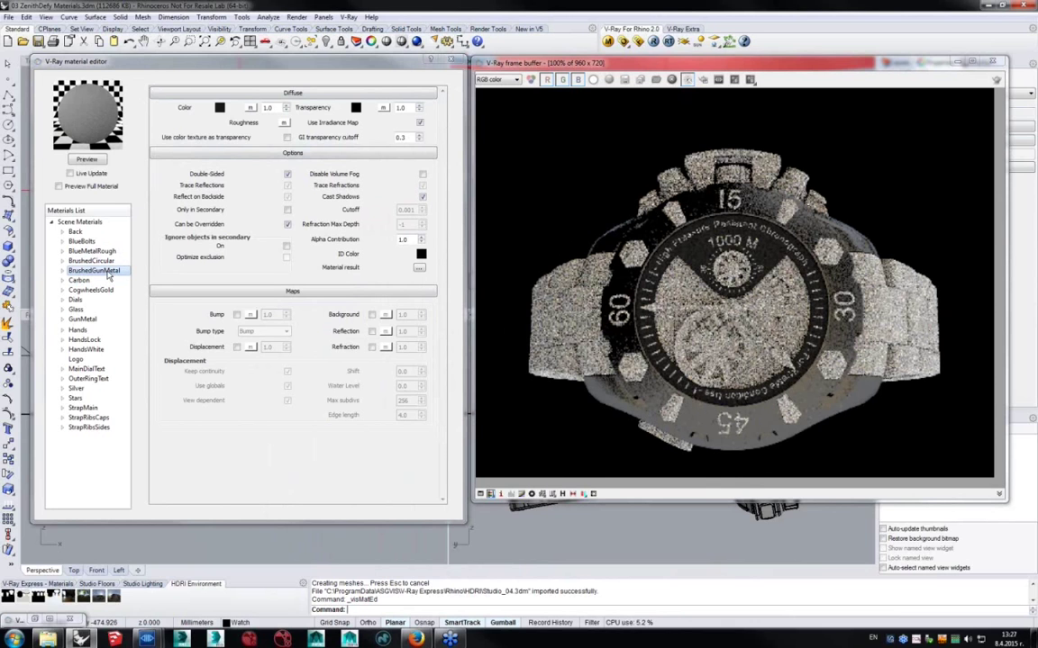
right_click(107, 271)
click(135, 273)
right_click(107, 275)
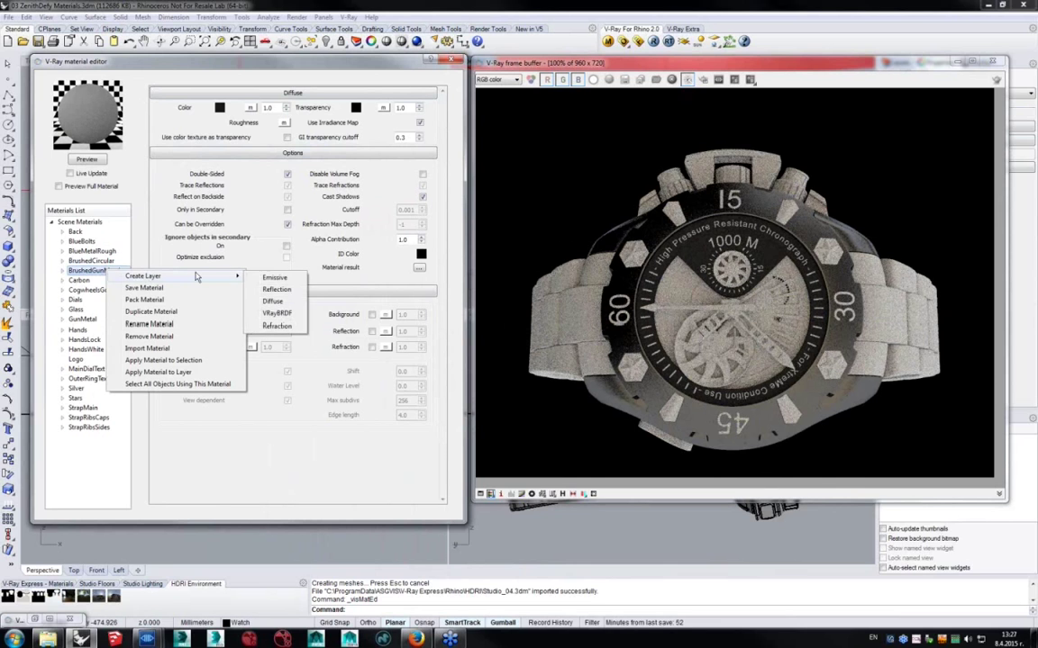
click(268, 296)
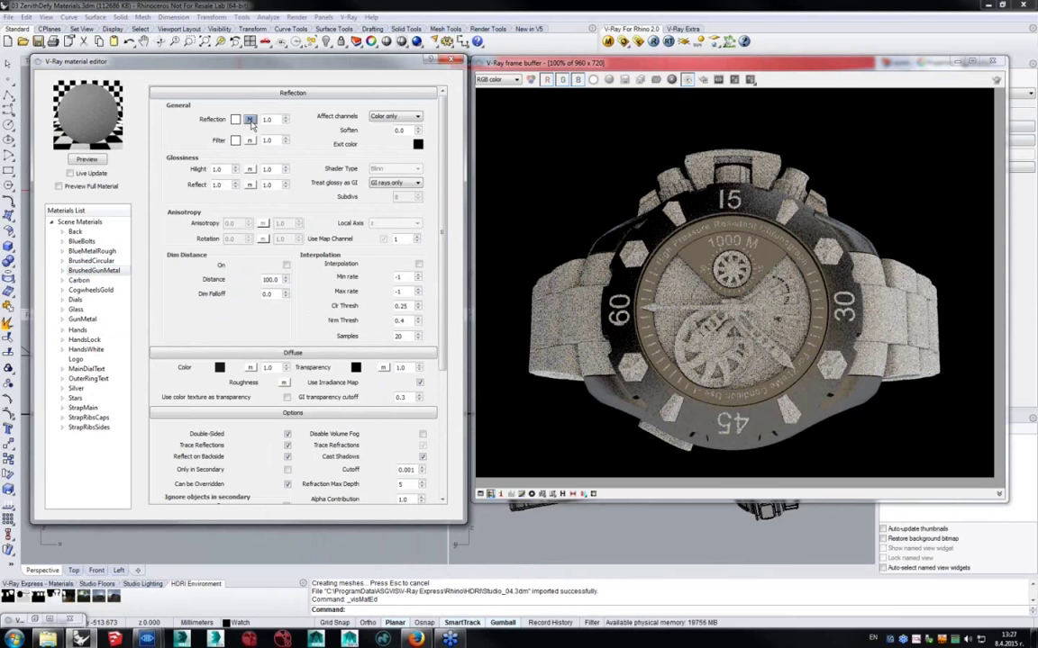
Set both the IOR and Refract IOR of BrushedGunMetal's Fresnel reflection map to 18 and refresh the material preview.
click(249, 119)
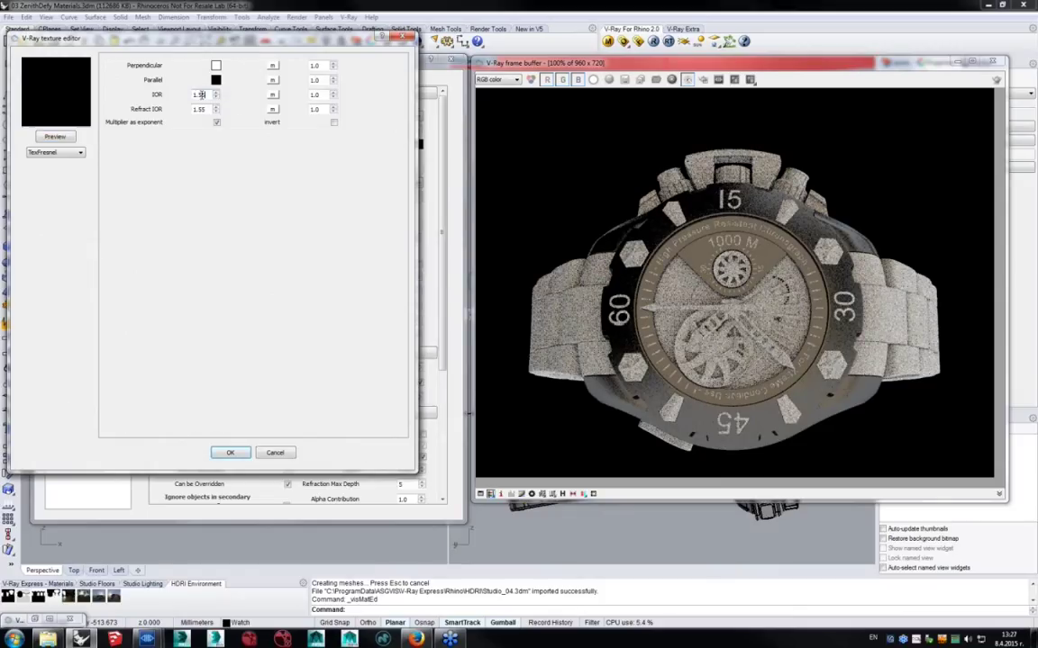
text(18)
key(Tab)
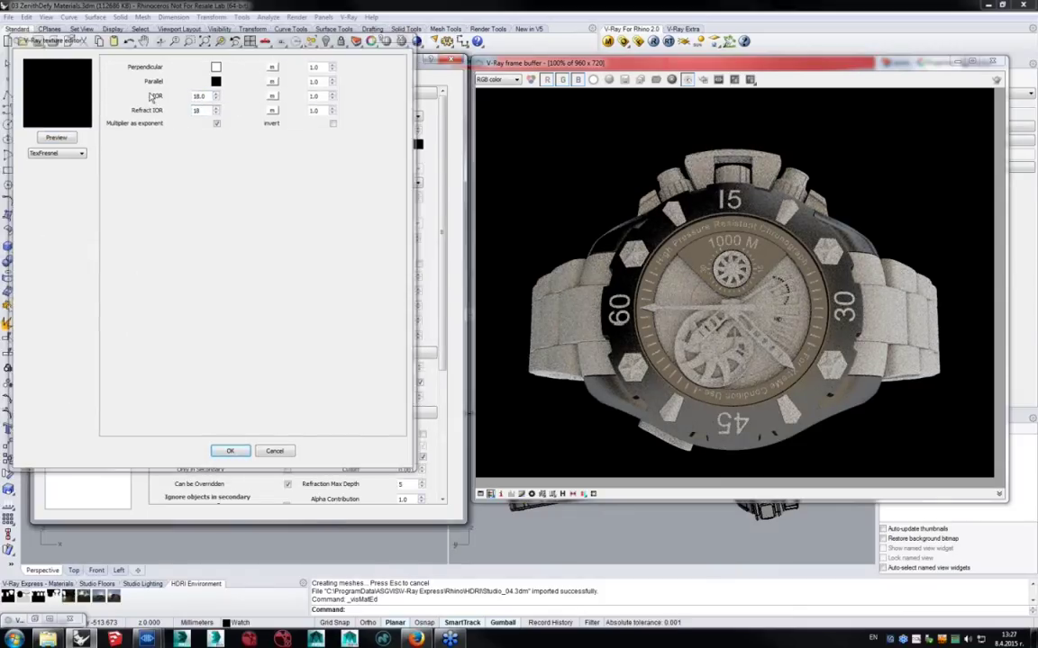
key(Return)
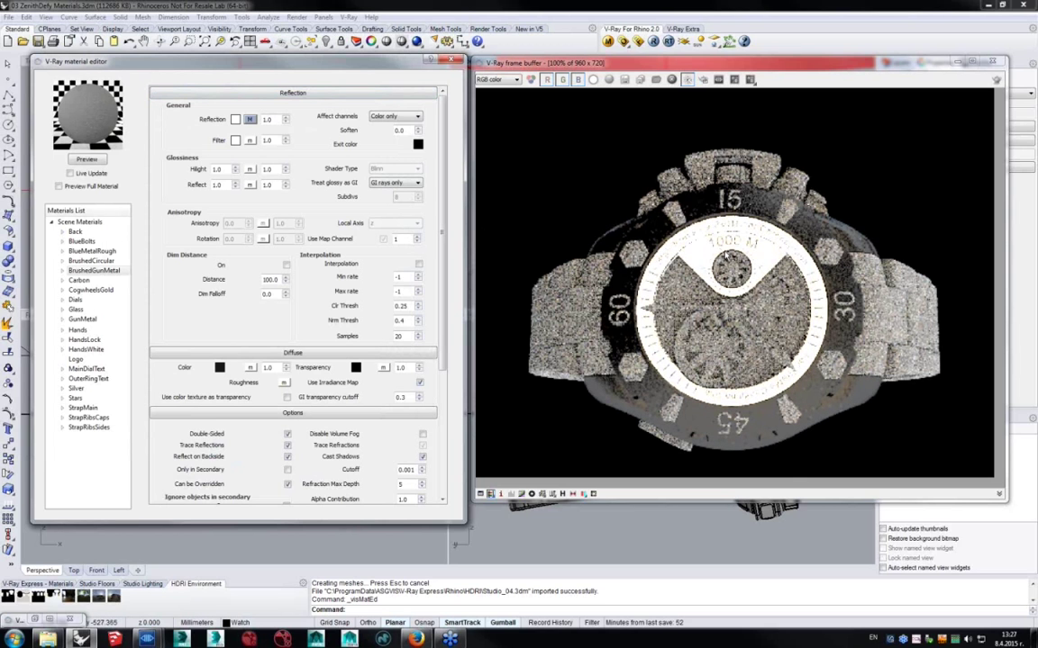
click(86, 160)
Darken BrushedGunMetal's reflection filter color to gray value 130.
click(235, 142)
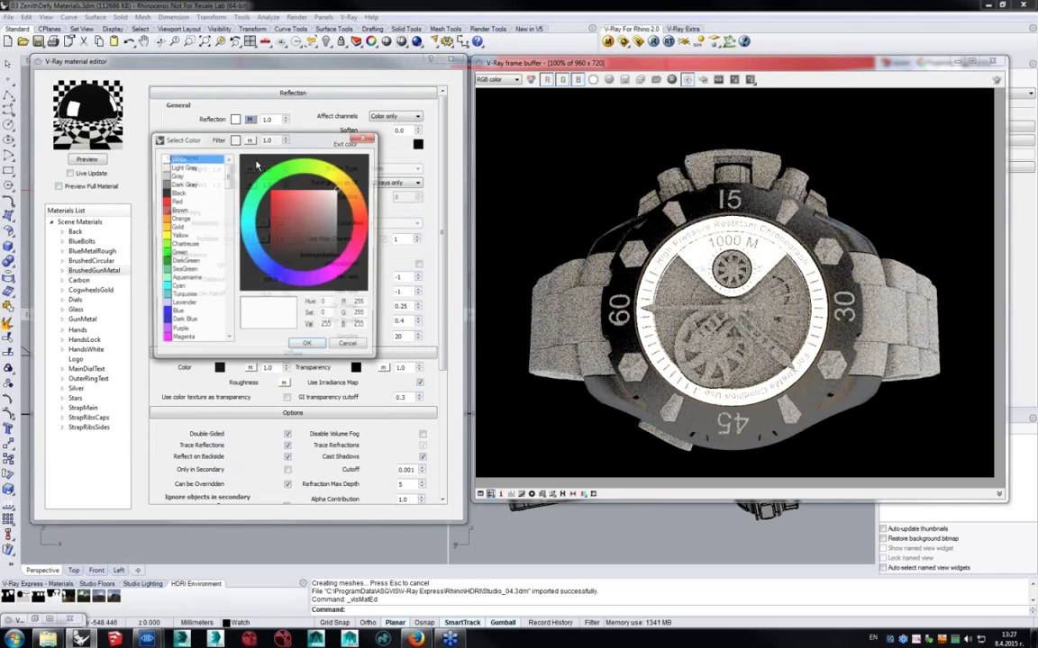
drag(352, 224, 351, 227)
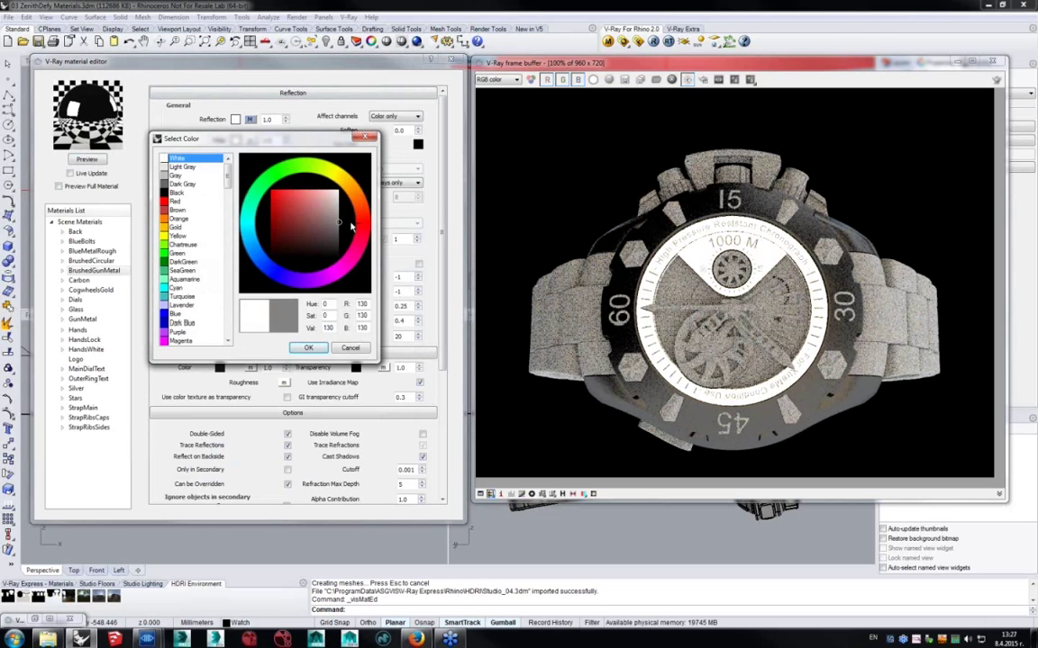
click(308, 348)
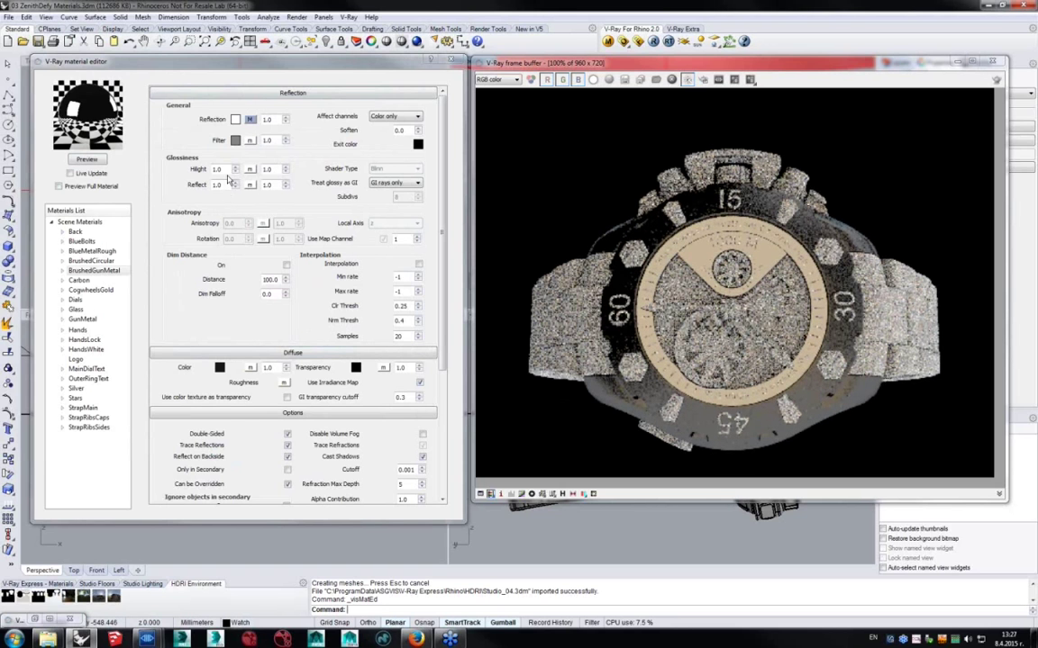
Set BrushedGunMetal's highlight and reflect glossiness to 0.8 and refresh the material preview.
click(208, 168)
double_click(208, 169)
text(0.8)
key(Tab)
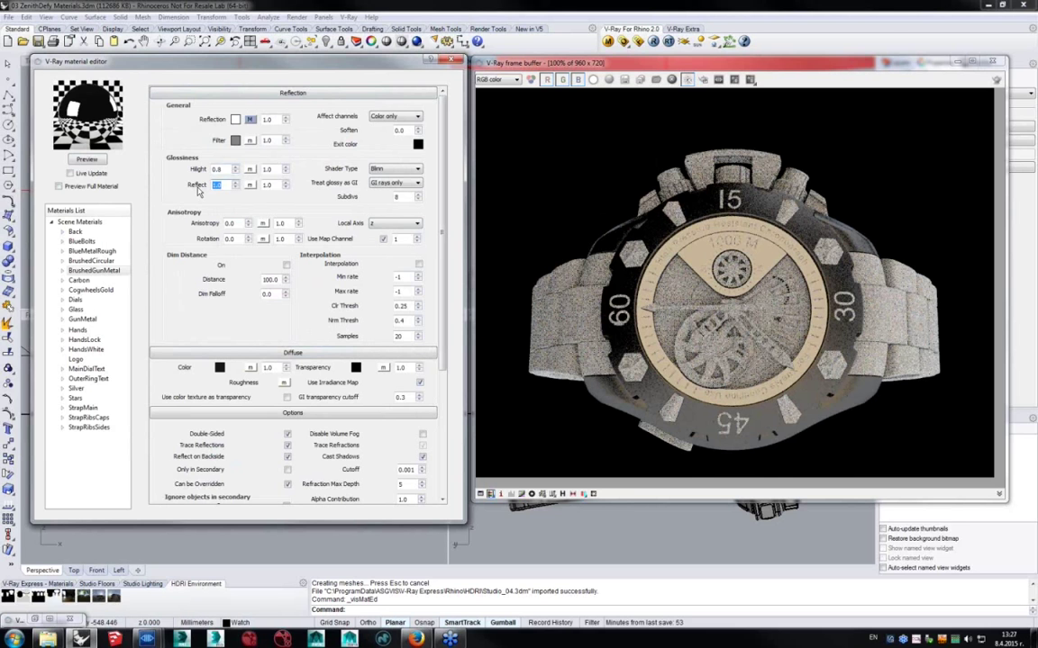
text(0.8)
key(Return)
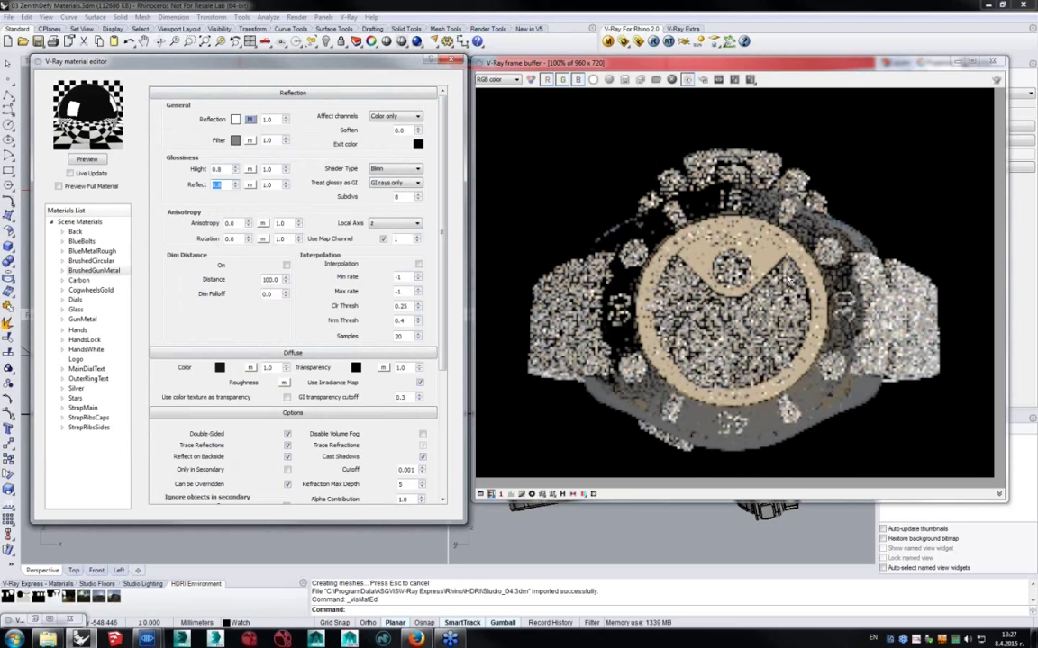
click(88, 160)
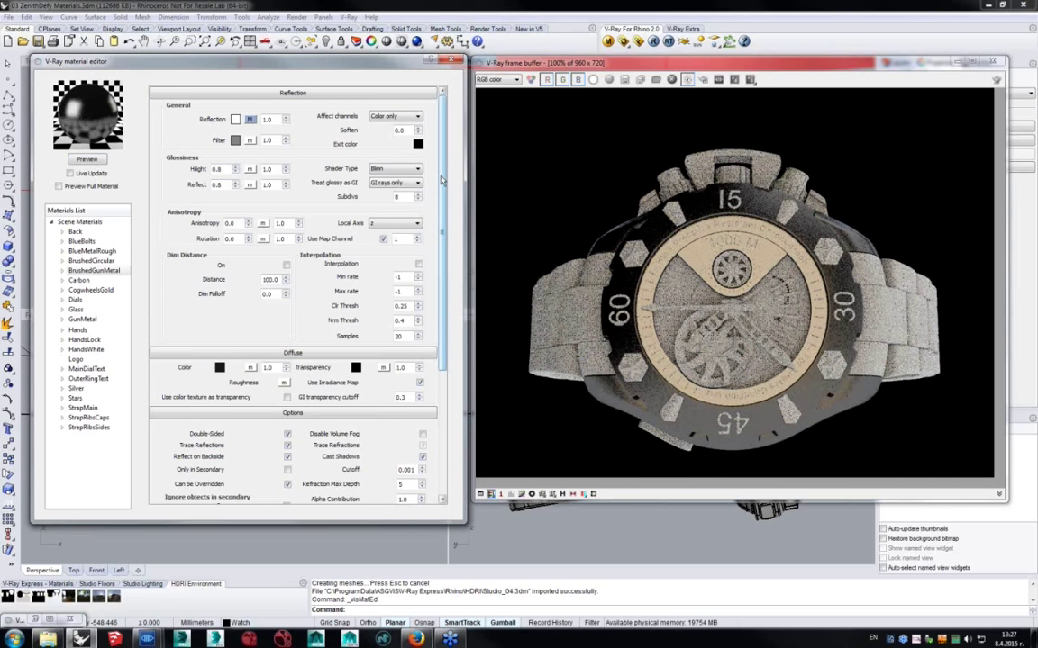
Enable BrushedGunMetal's bump map and load BrushBump.png into it as a TexBitmap texture.
scroll(399, 203, down, 5)
click(236, 387)
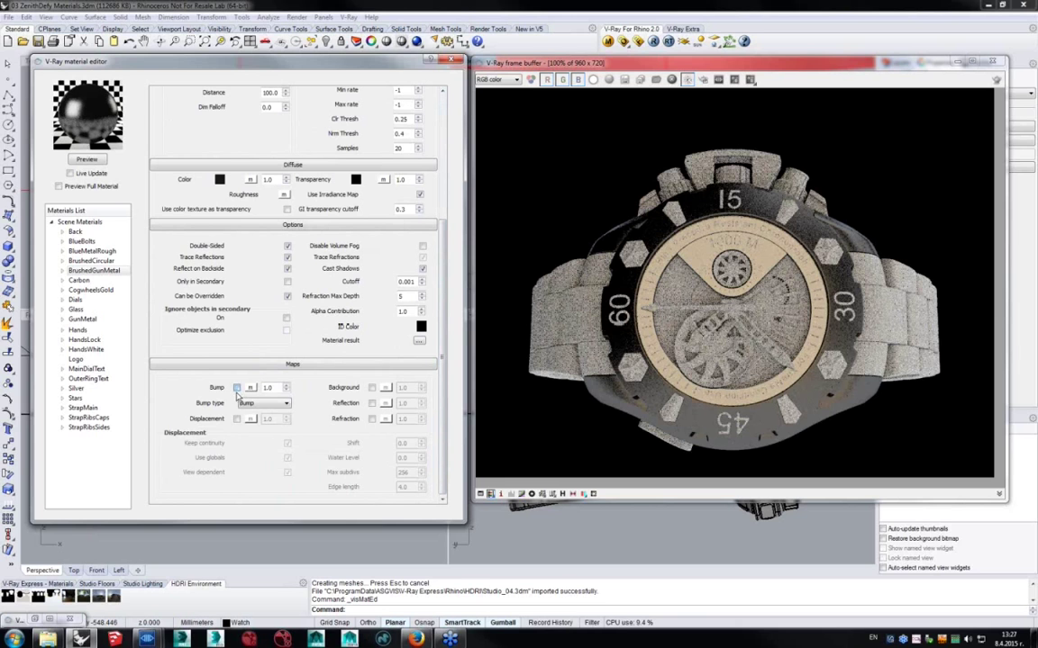
click(250, 388)
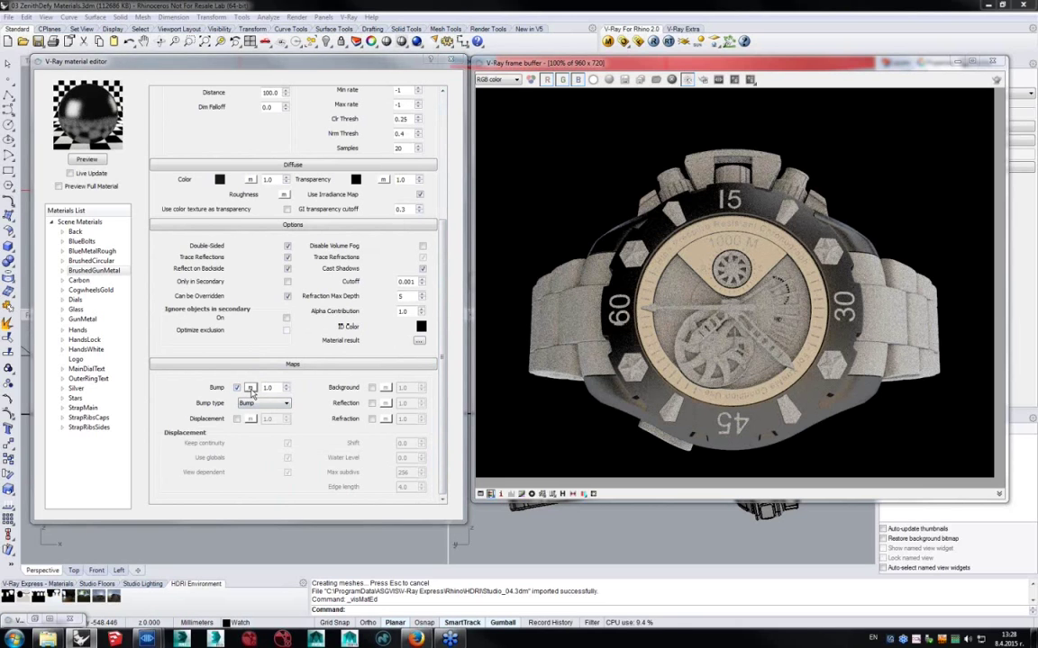
click(54, 153)
click(46, 196)
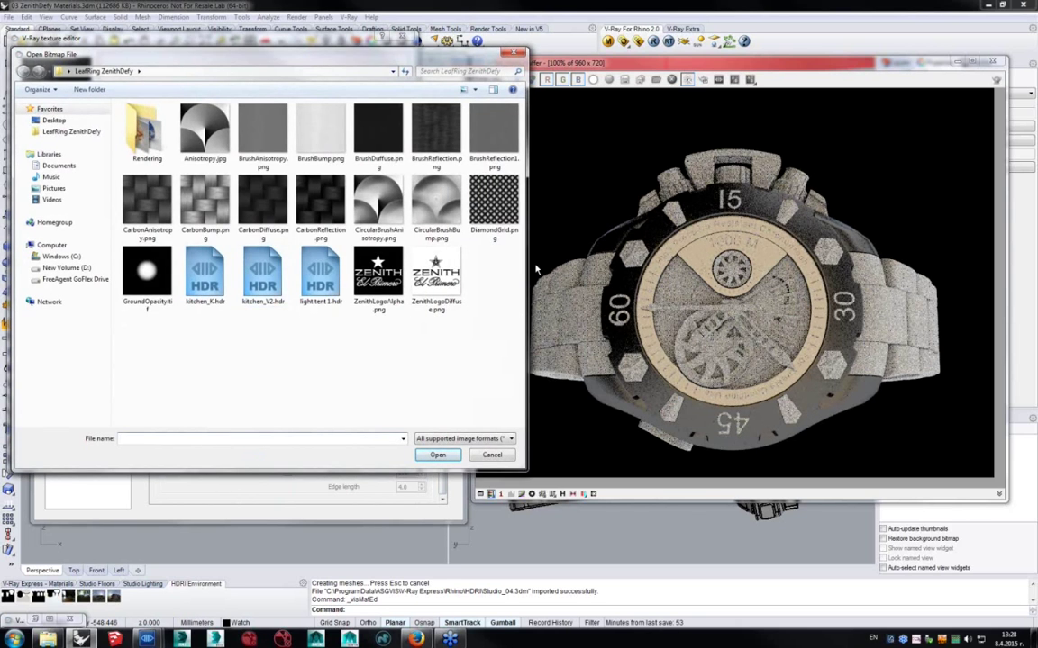
click(323, 139)
double_click(325, 140)
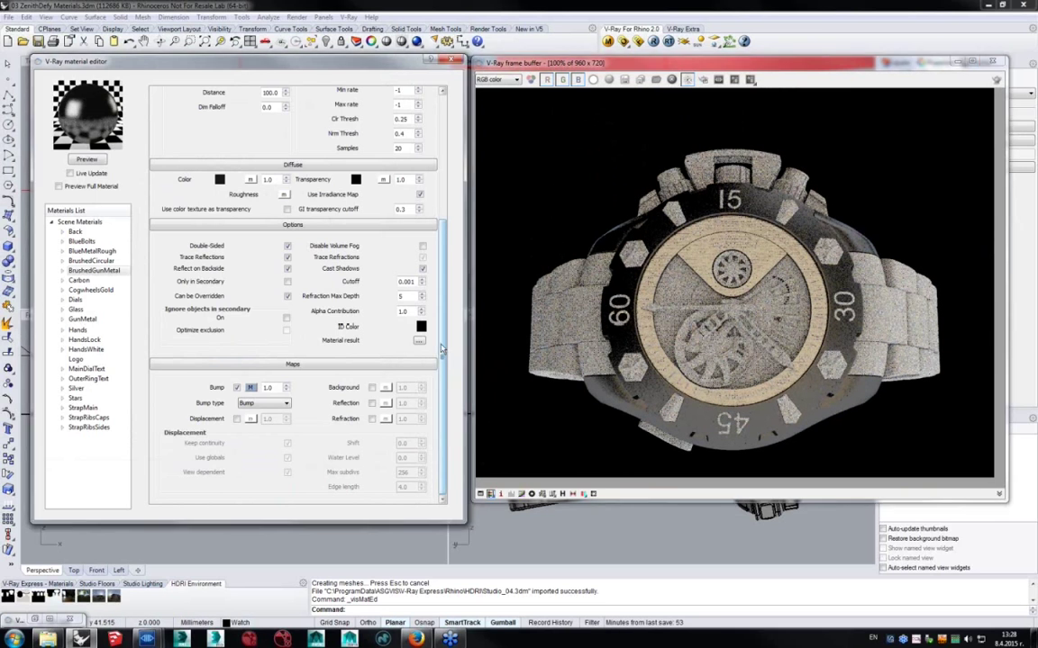
Set BrushedGunMetal's reflection anisotropy to 0.5.
scroll(442, 296, up, 3)
scroll(444, 360, down, 2)
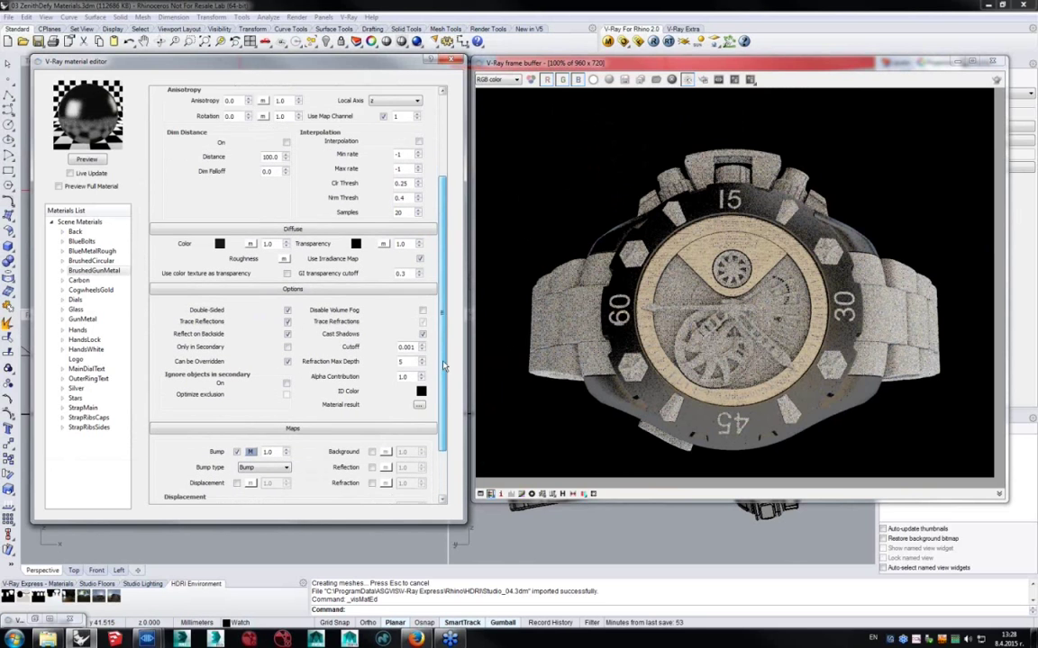
scroll(444, 369, up, 6)
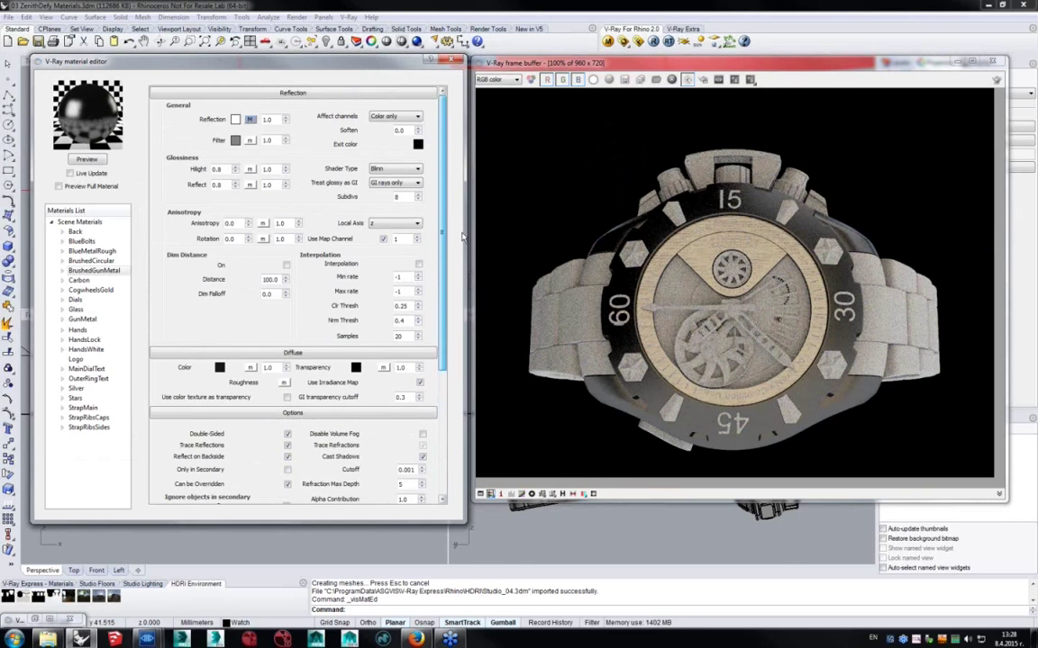
double_click(233, 224)
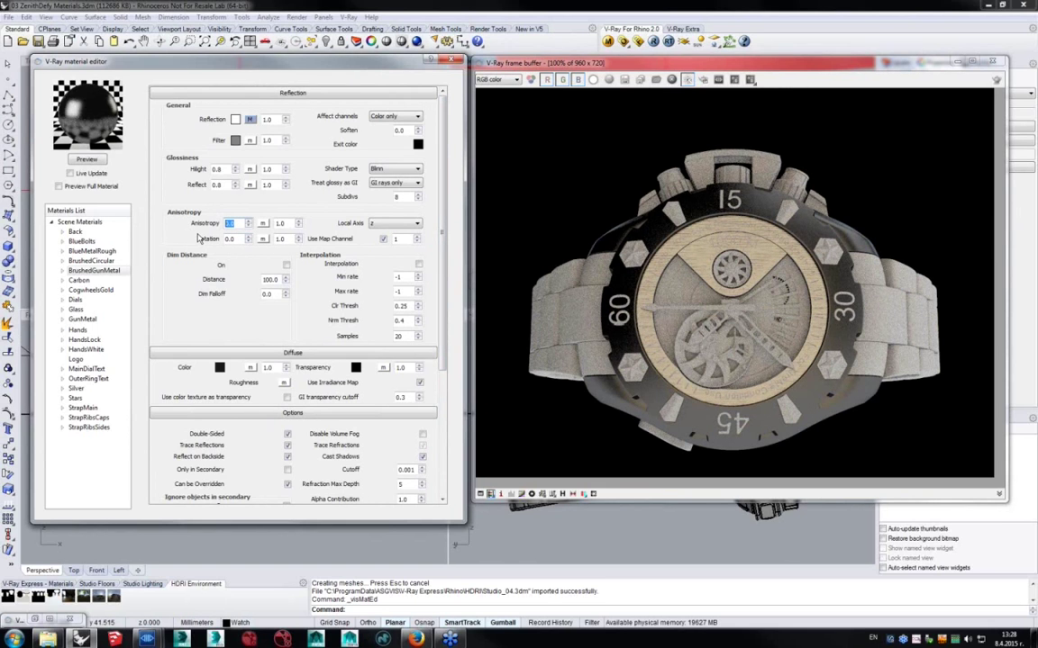
text(0.)
click(795, 252)
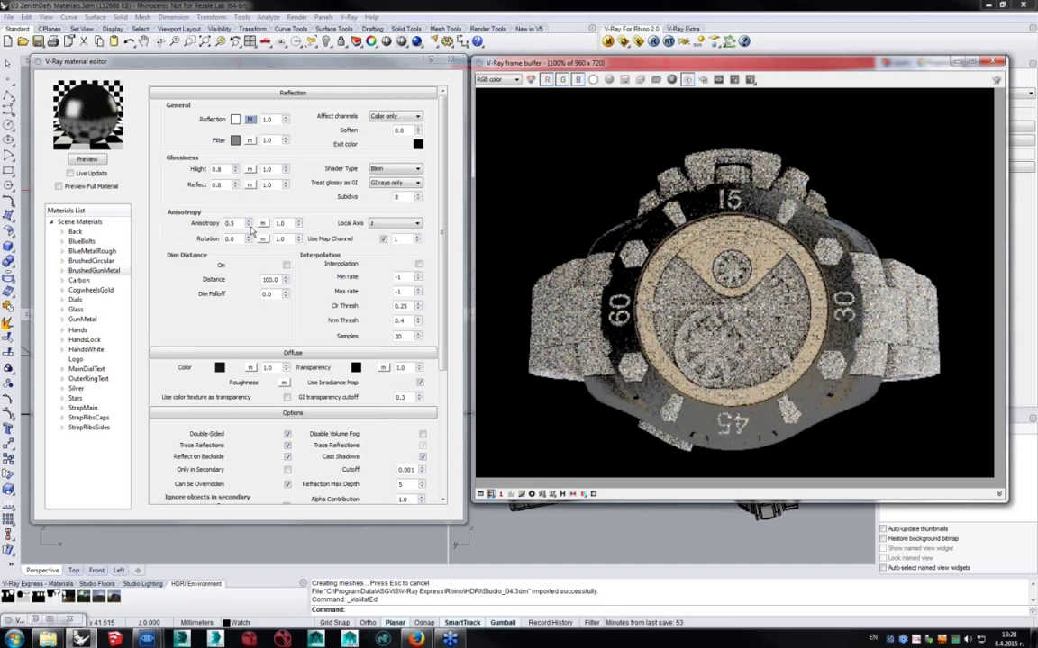
Load BrushReflection.png as a TexBitmap texture into the map of BrushedGunMetal's reflection filter and inspect the dial in the render.
double_click(233, 223)
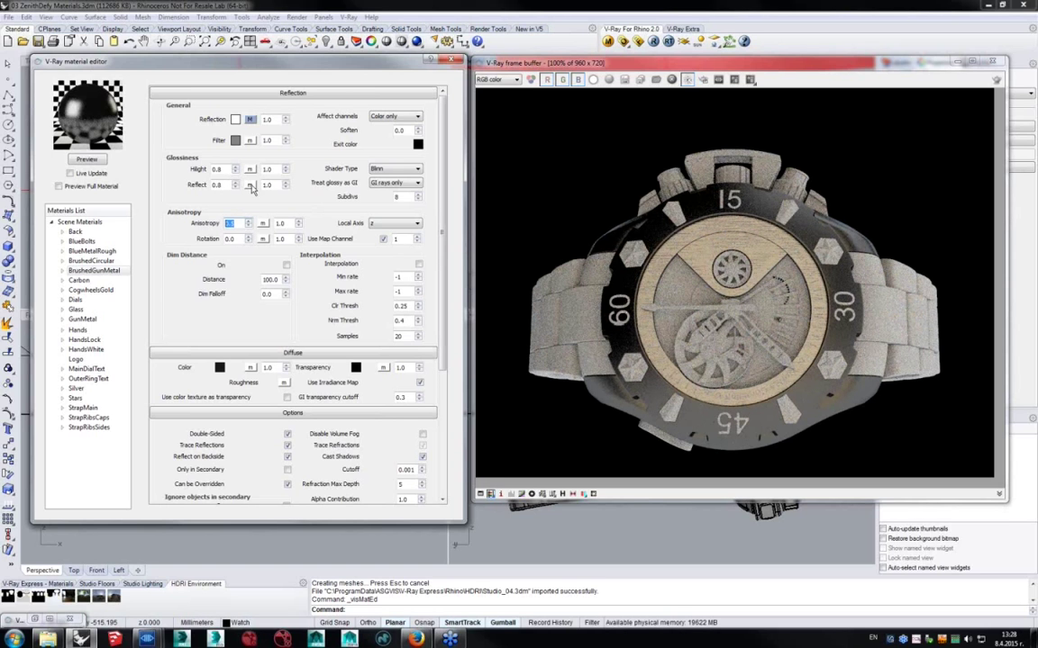
click(225, 130)
click(249, 170)
click(128, 172)
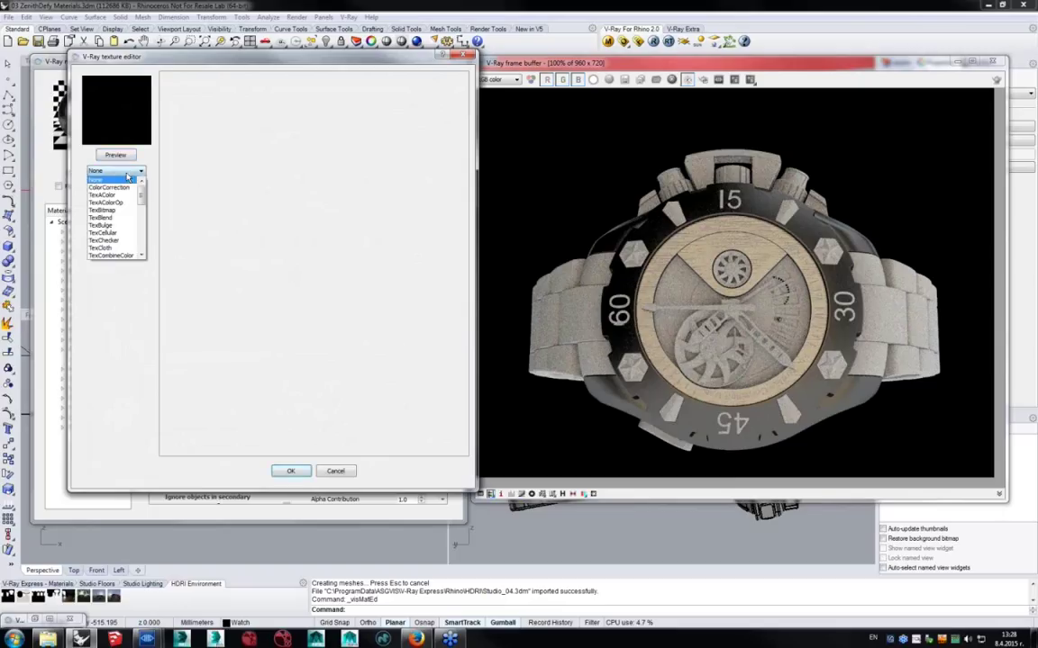
click(101, 210)
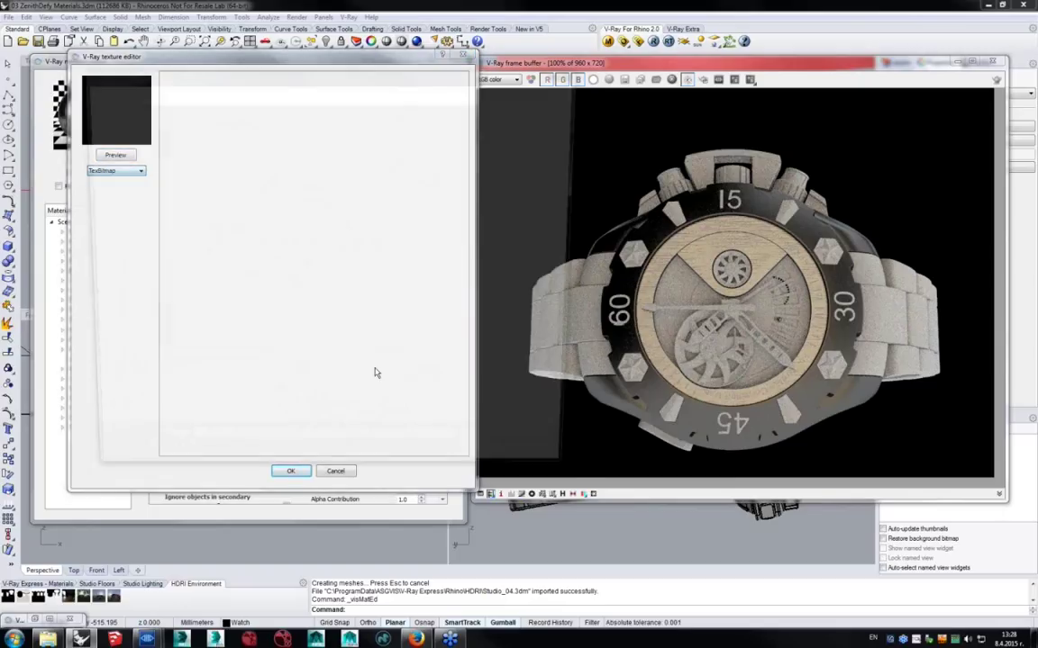
click(486, 153)
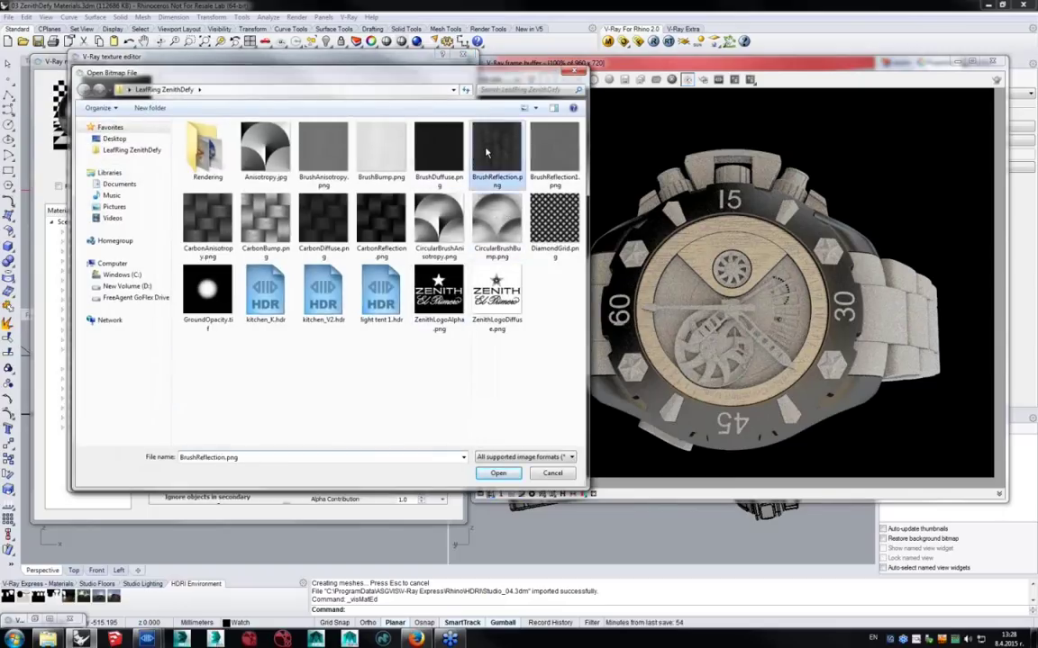
click(498, 473)
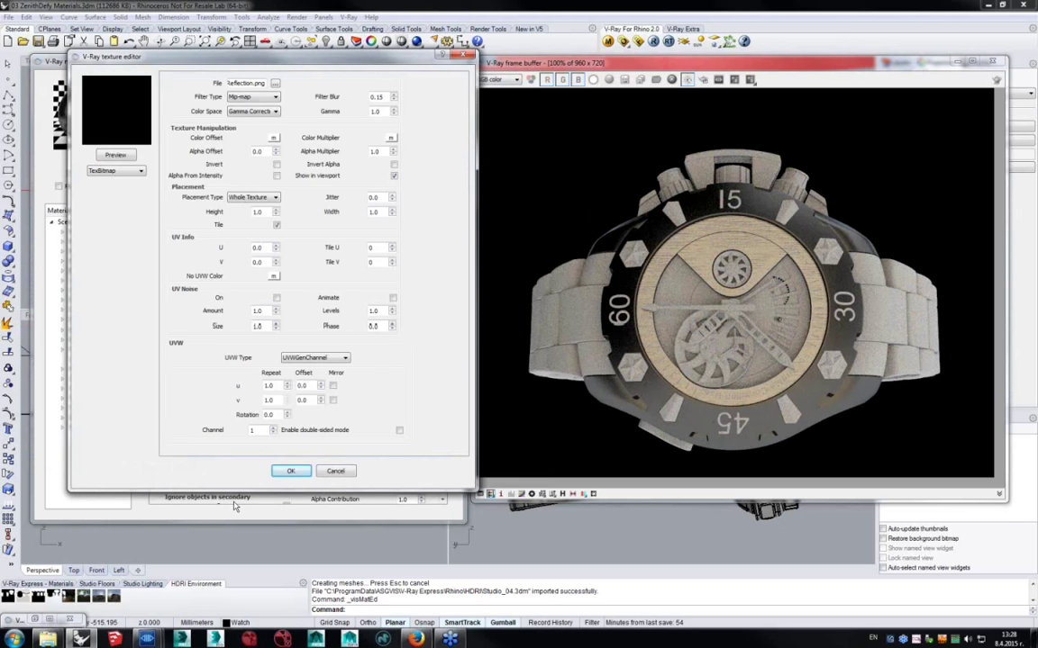
click(287, 473)
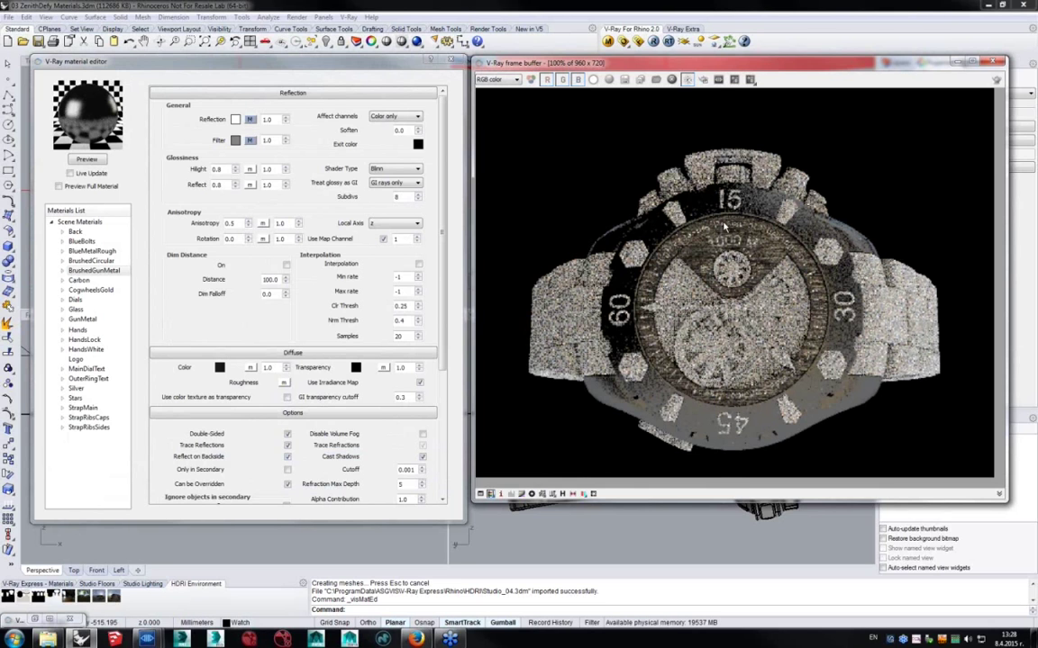
scroll(723, 230, up, 1)
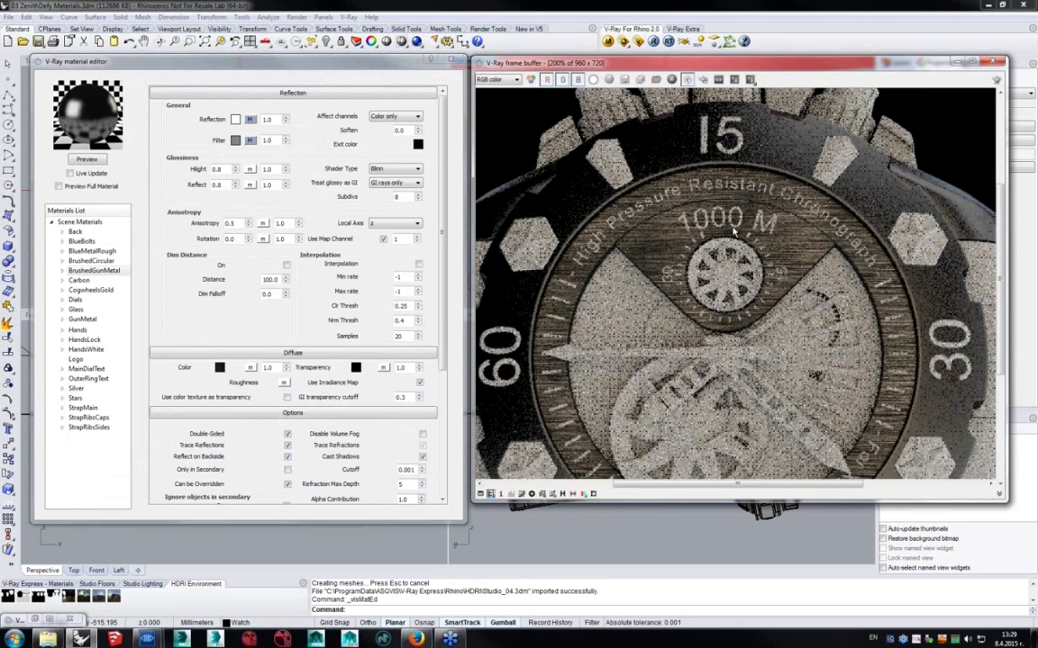
scroll(748, 229, down, 1)
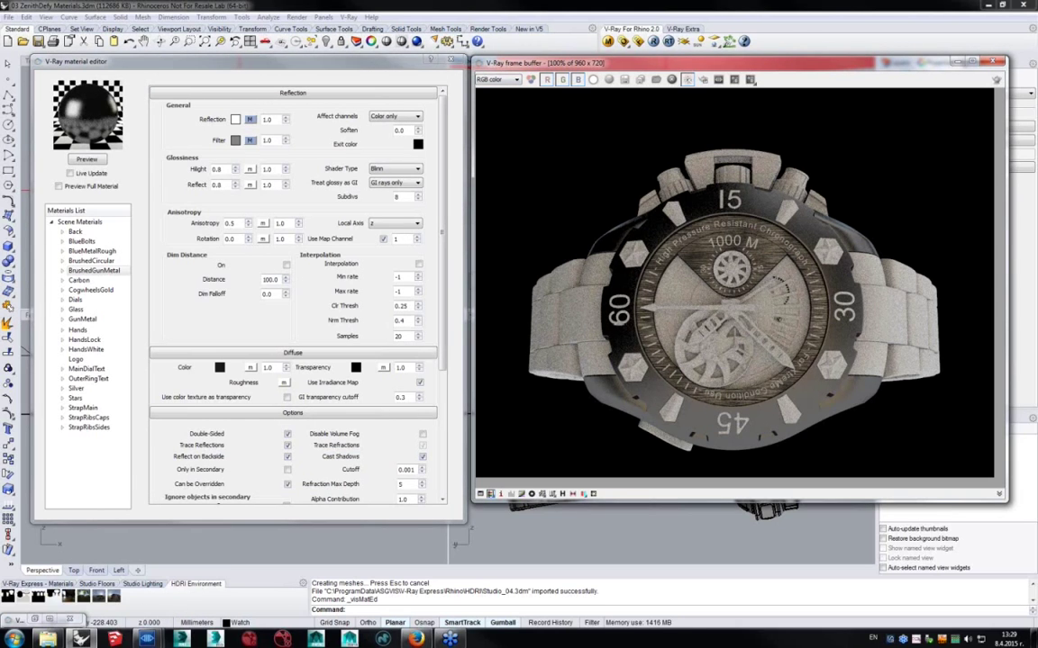
Import the Studio_02.3dm HDRI environment and rearrange the windows to uncover the dome light's properties.
click(19, 541)
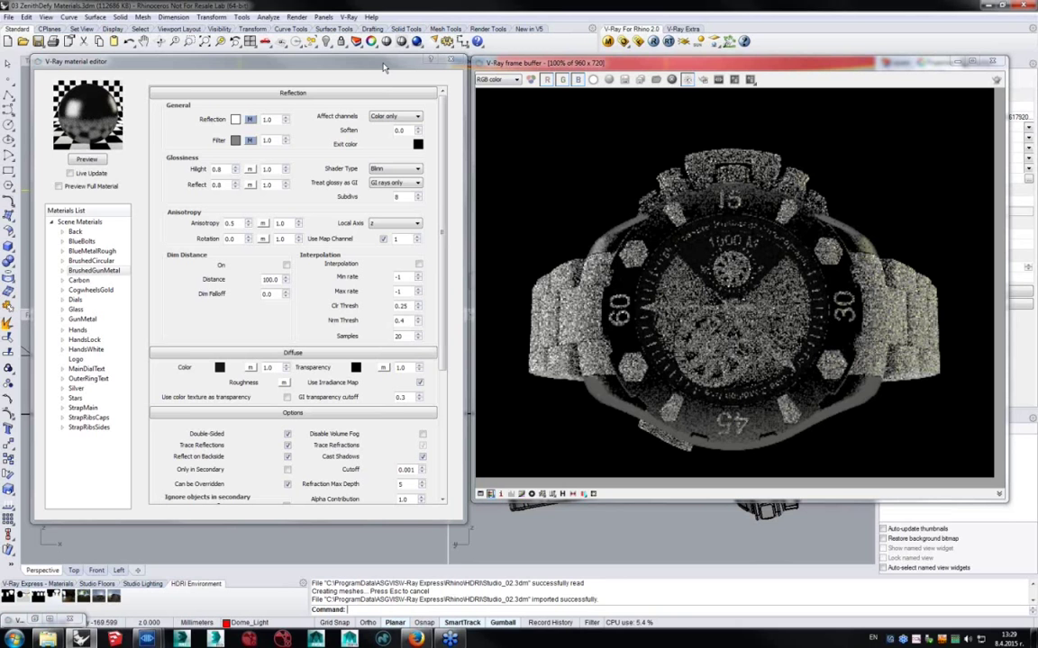
drag(382, 67, 376, 75)
drag(651, 65, 494, 69)
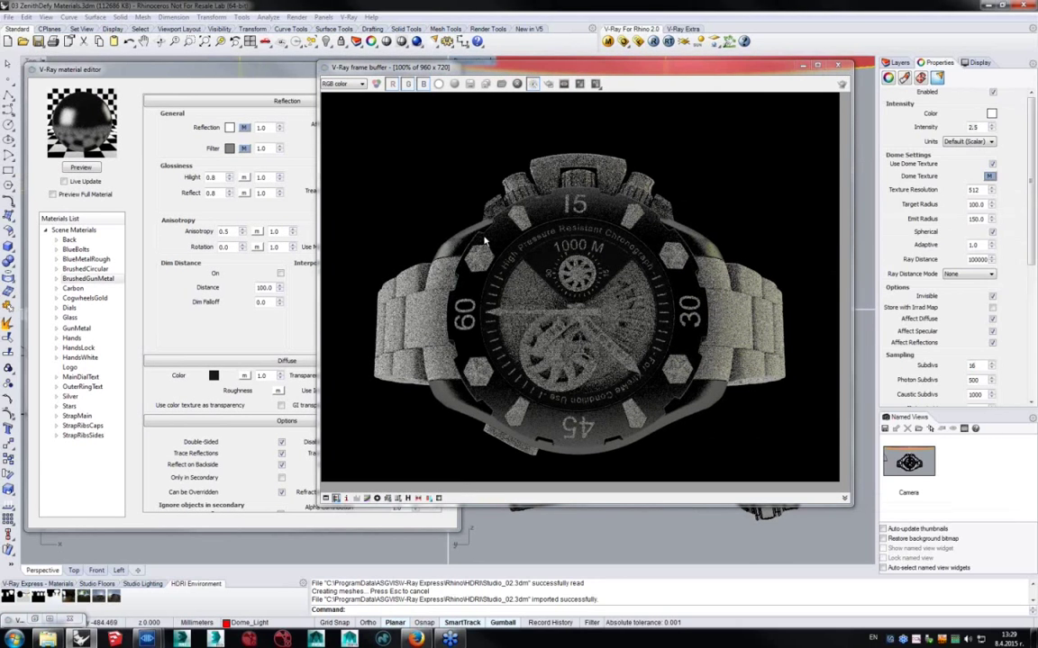
Set the horizontal rotation of the dome light's texture to 90 and inspect the relit dial up close.
click(989, 176)
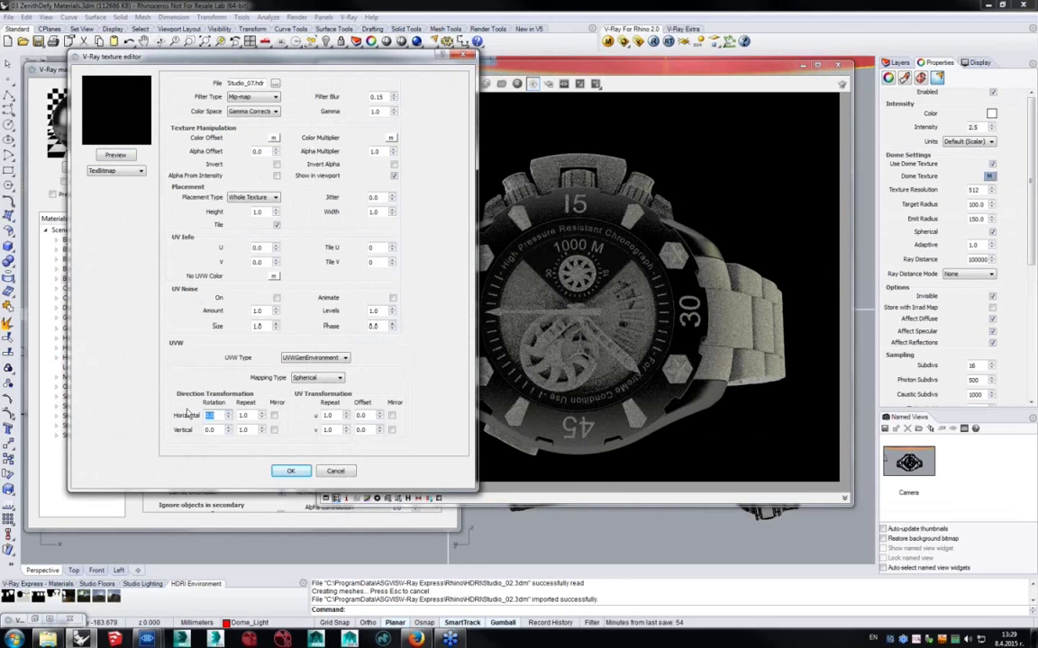
key(Return)
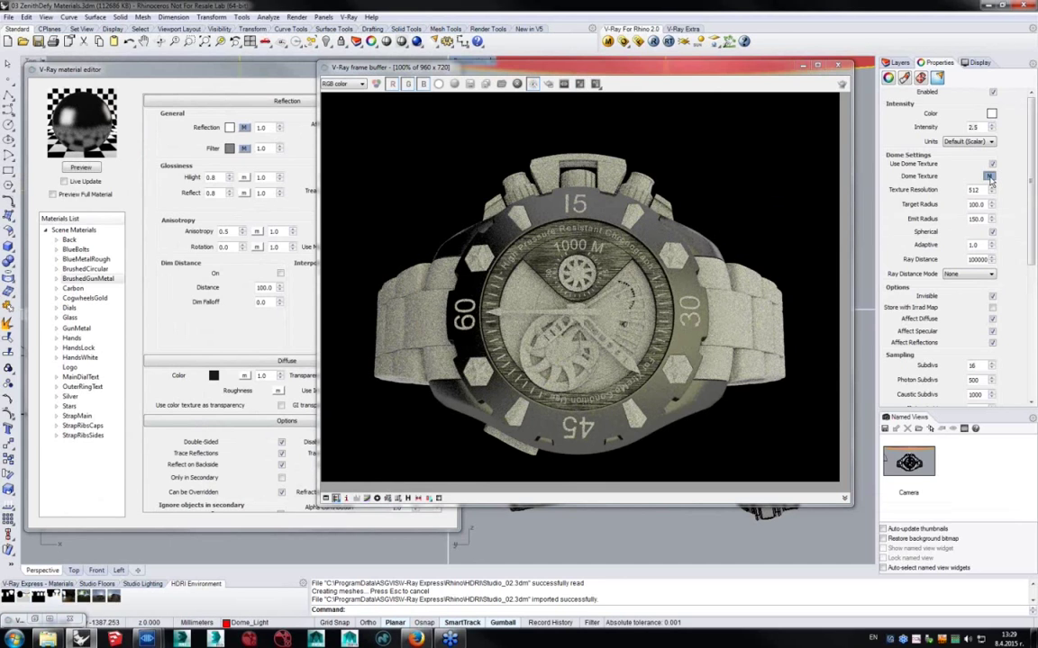
click(990, 177)
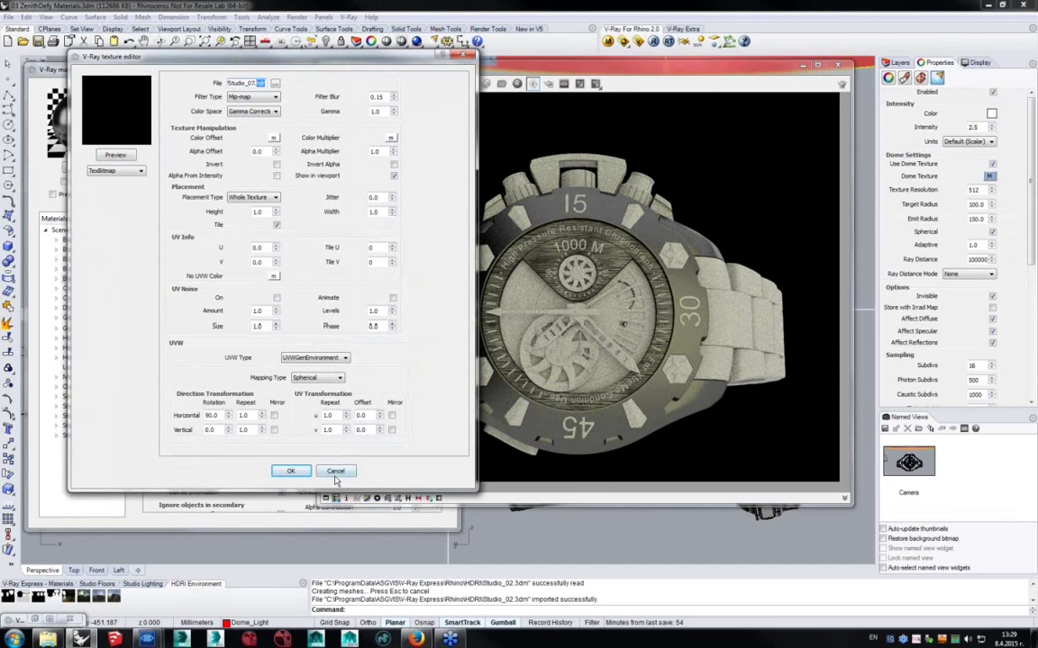
key(Escape)
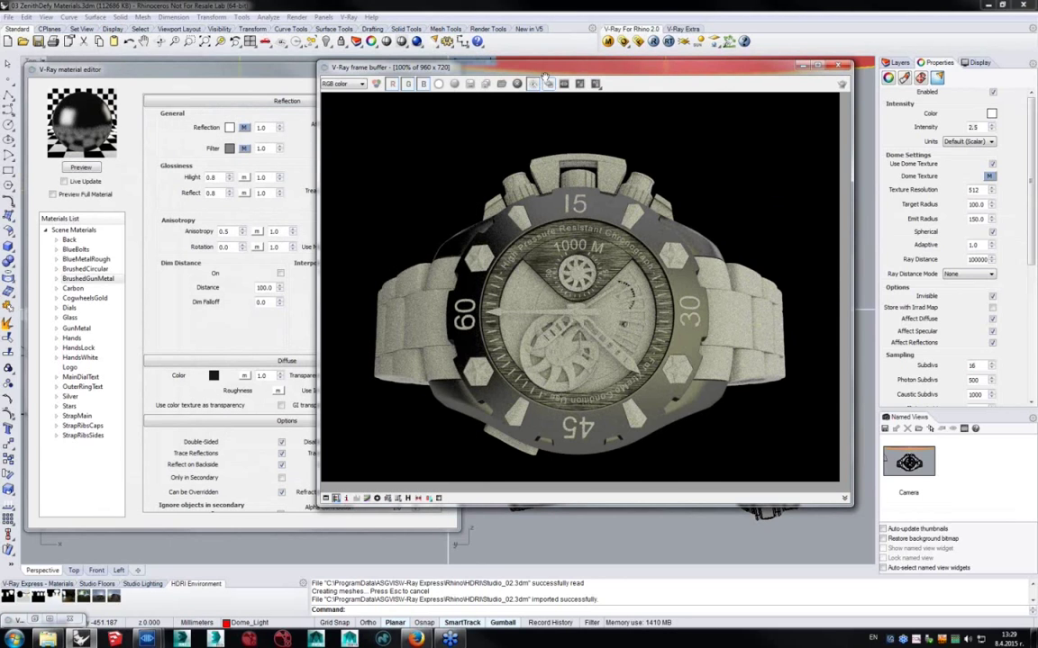
drag(552, 74, 663, 68)
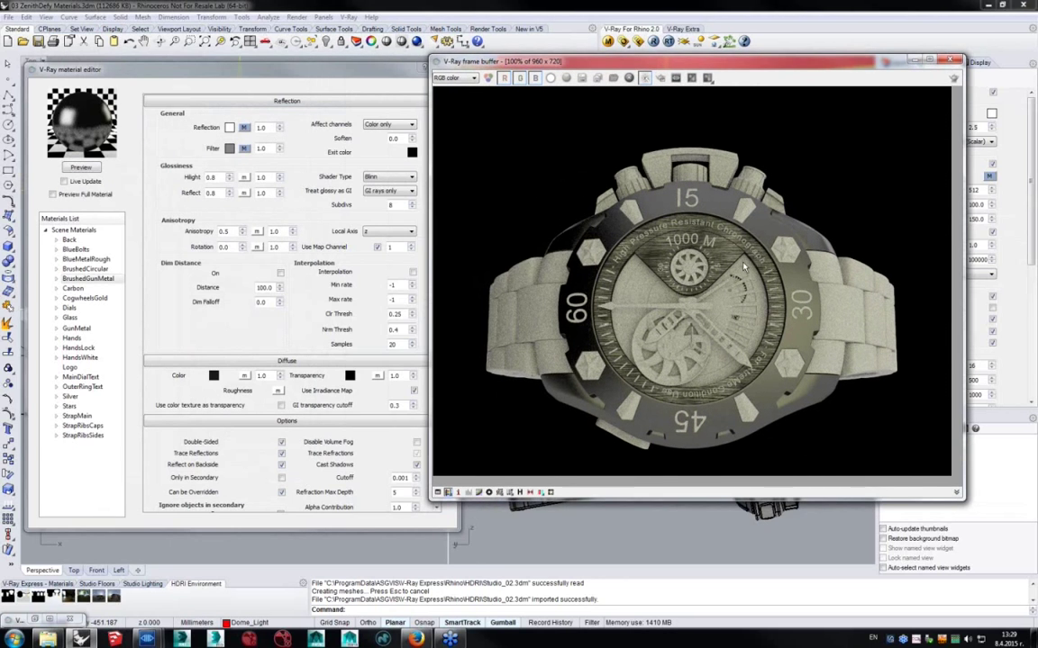
scroll(669, 236, up, 1)
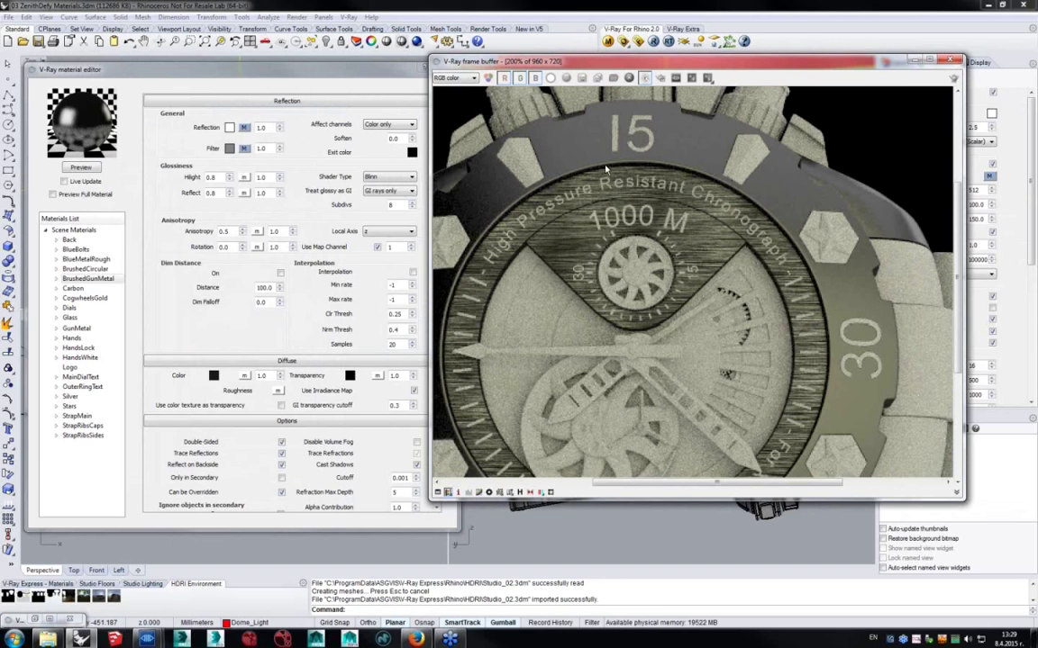
Set BrushedGunMetal's highlight and reflect glossiness to 0.9 and check the dial in the render.
click(233, 208)
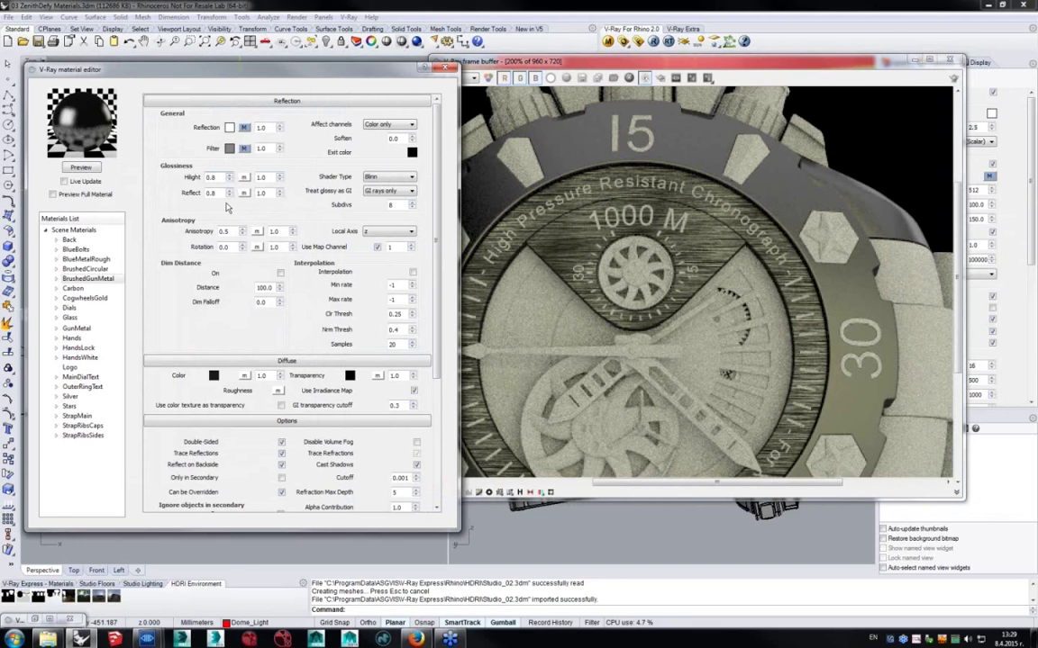
text(0.9)
key(BackSpace)
text(9)
click(601, 320)
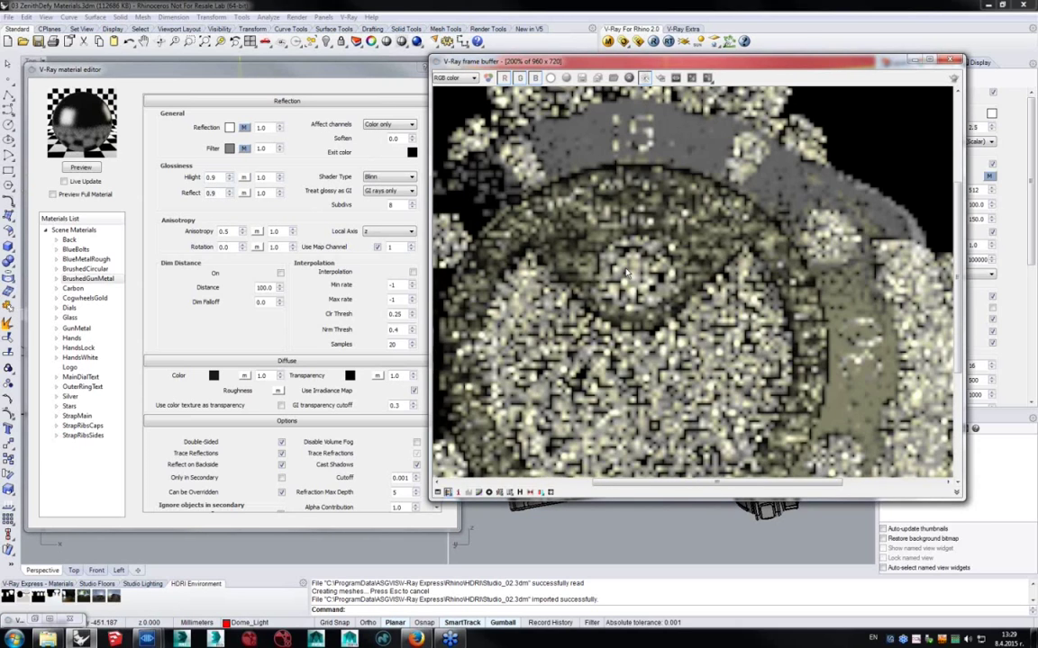
double_click(643, 276)
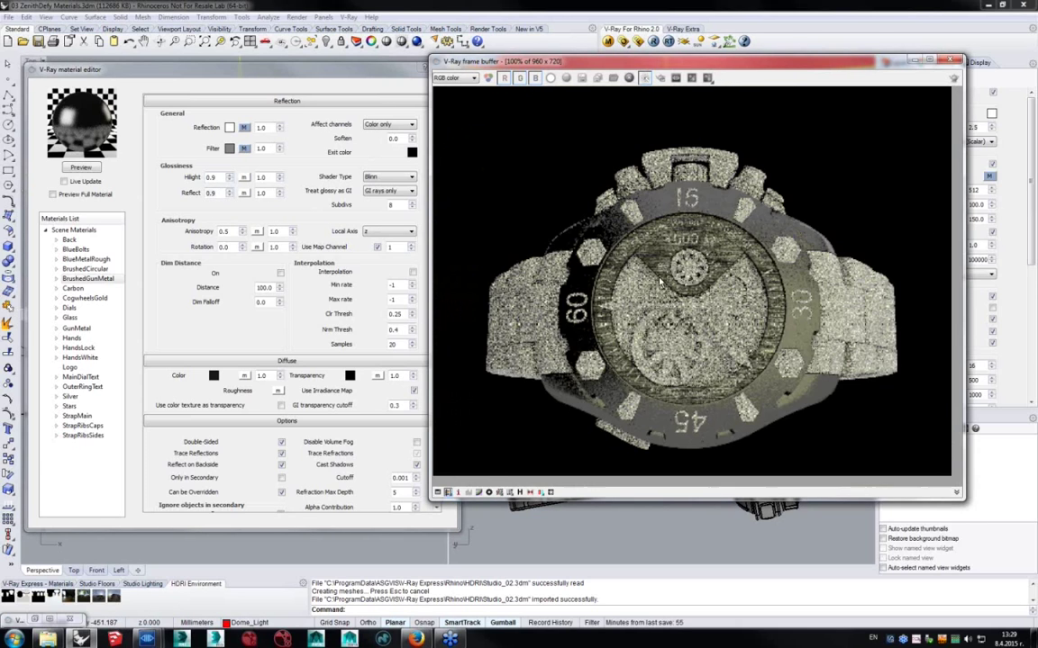
Load BrushAnisotropy.png as a TexBitmap texture into BrushedGunMetal's anisotropy map.
click(351, 300)
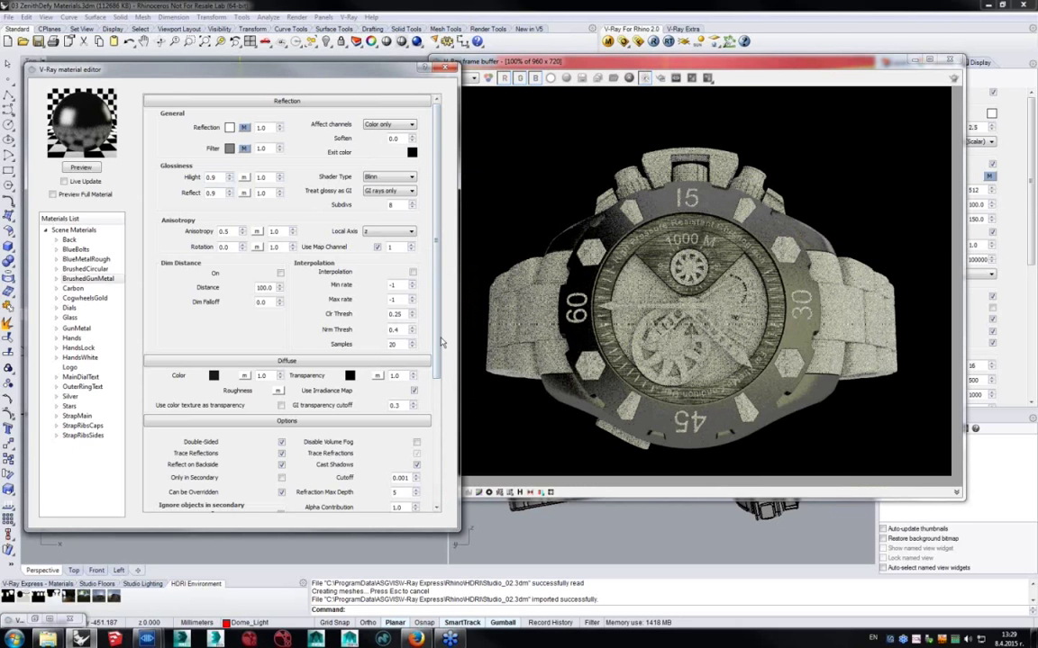
scroll(397, 302, down, 2)
scroll(396, 302, up, 2)
click(257, 232)
click(115, 170)
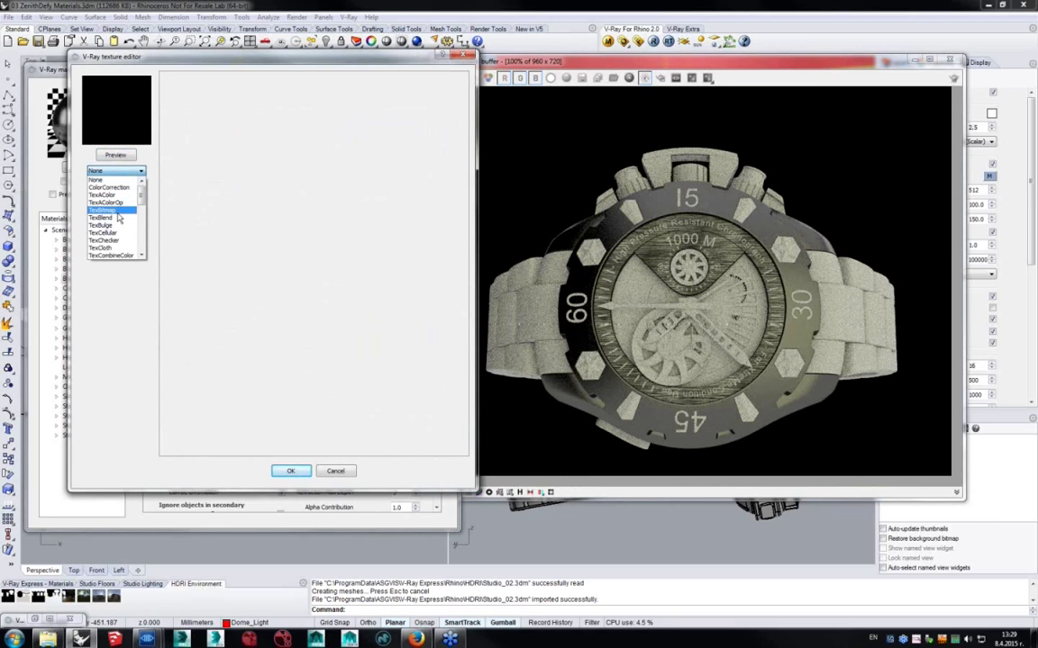
click(117, 213)
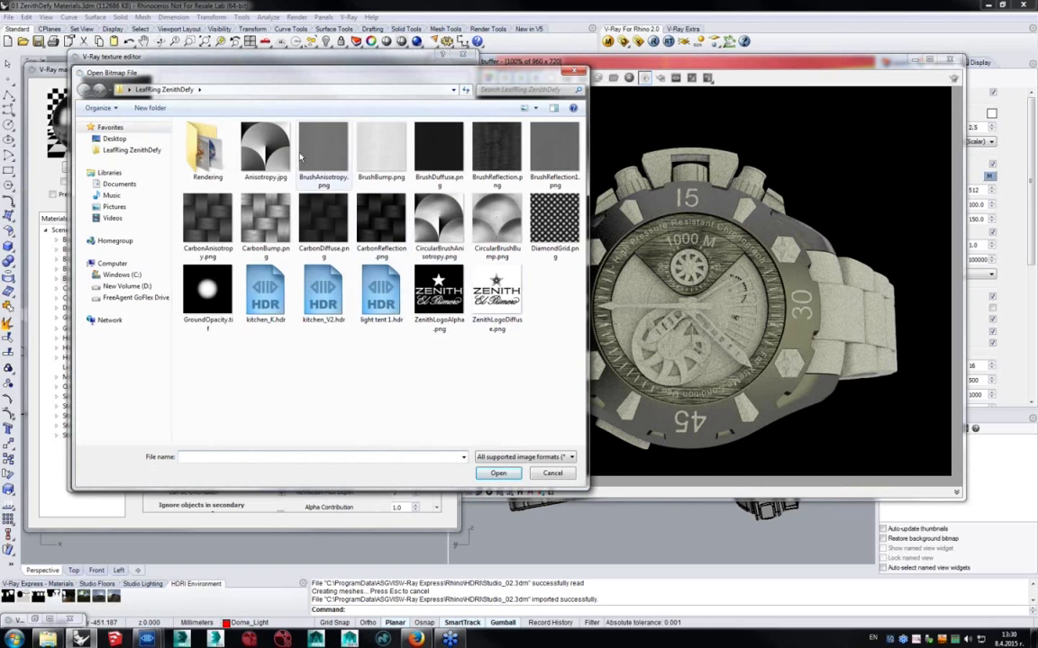
double_click(319, 150)
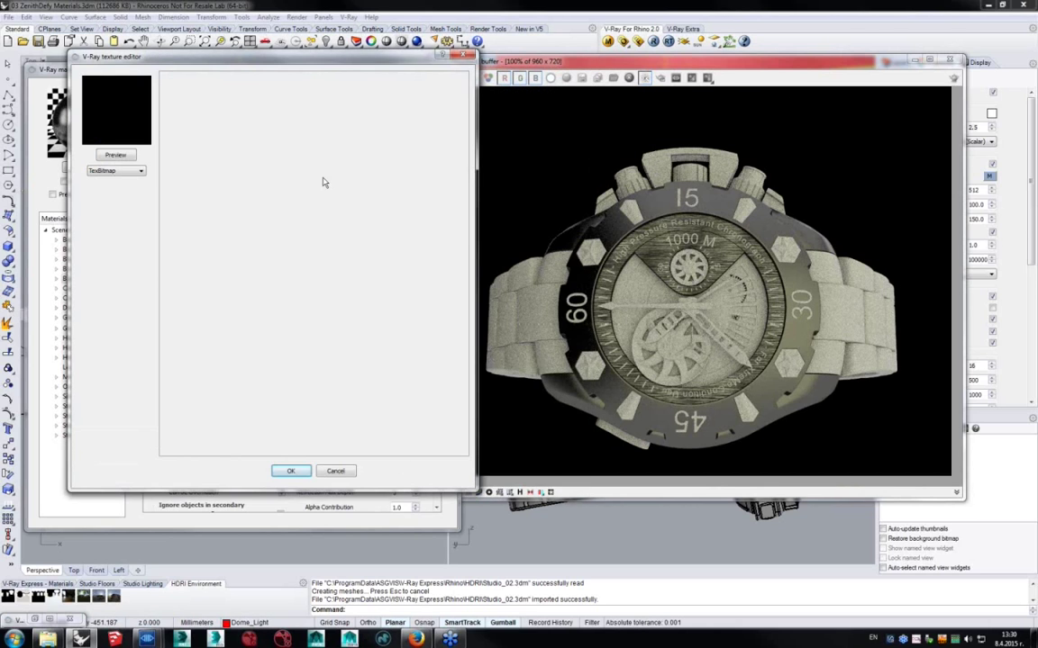
click(293, 471)
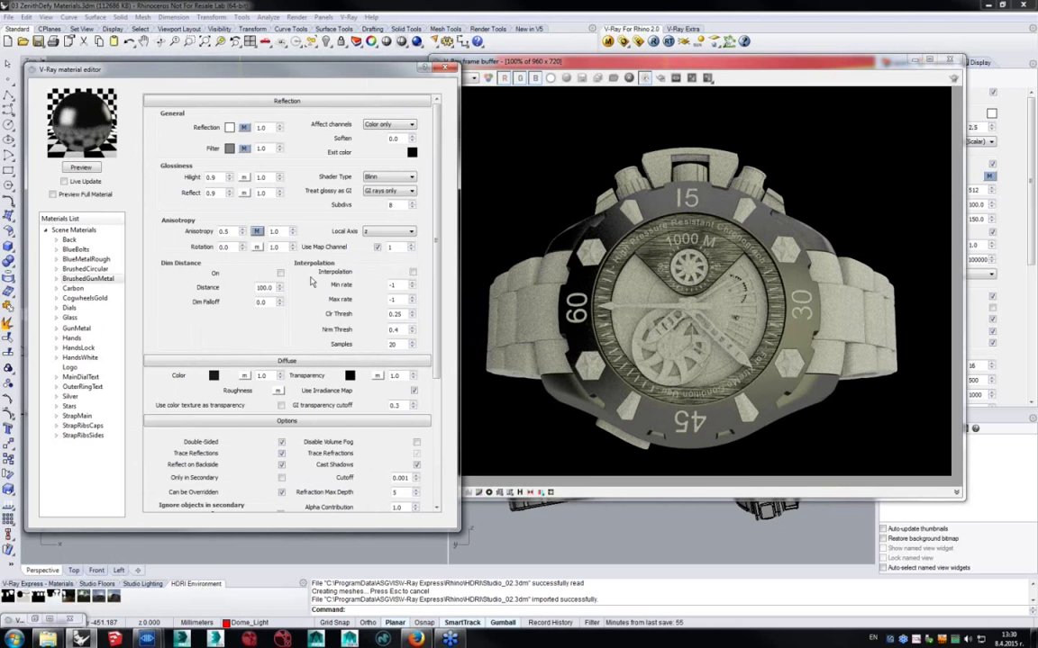
click(711, 252)
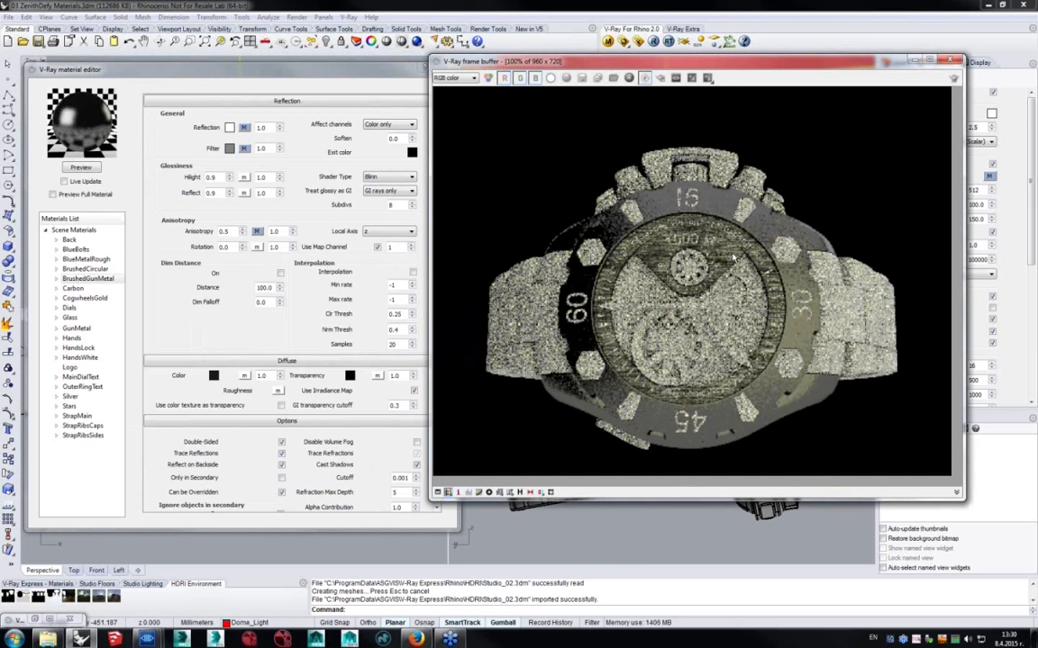
Add a second Reflection layer to the BrushedGunMetal material.
drag(297, 68, 293, 58)
click(650, 200)
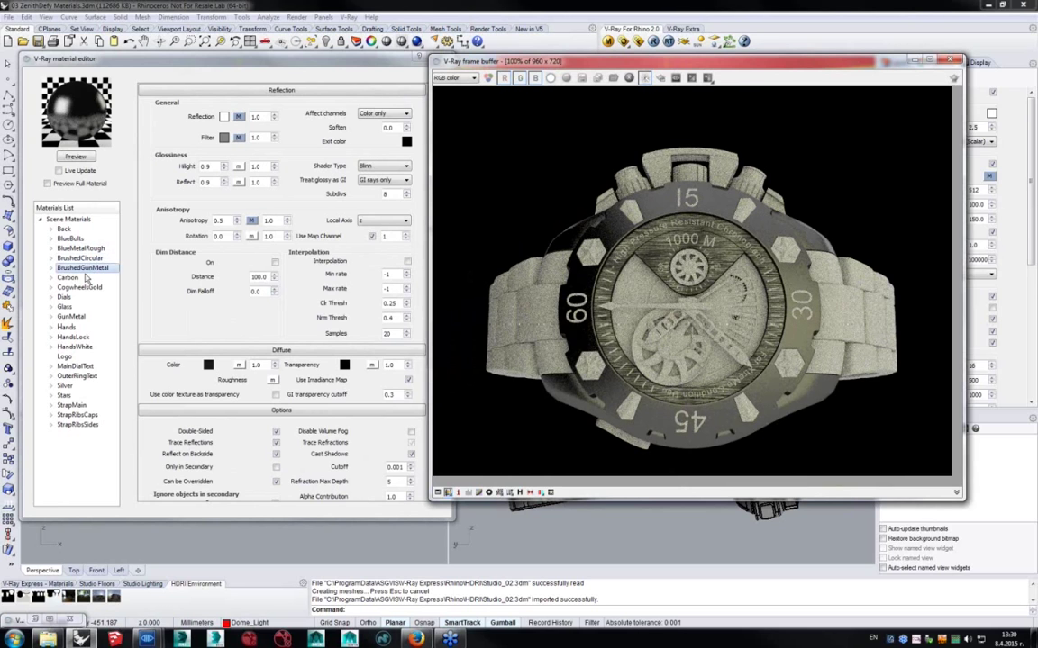
right_click(77, 246)
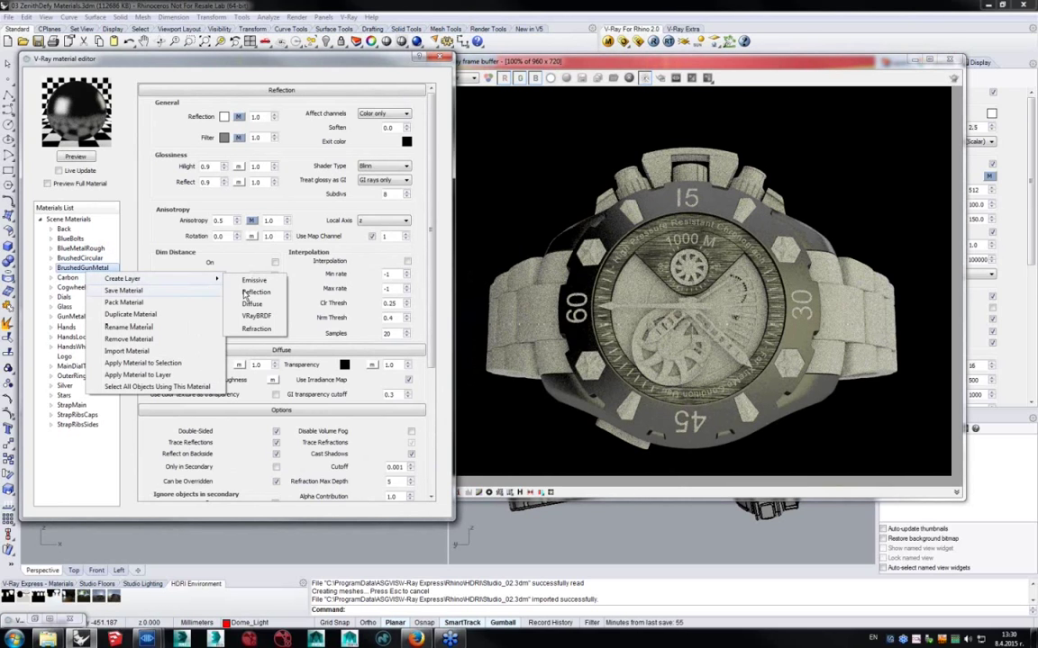
click(275, 294)
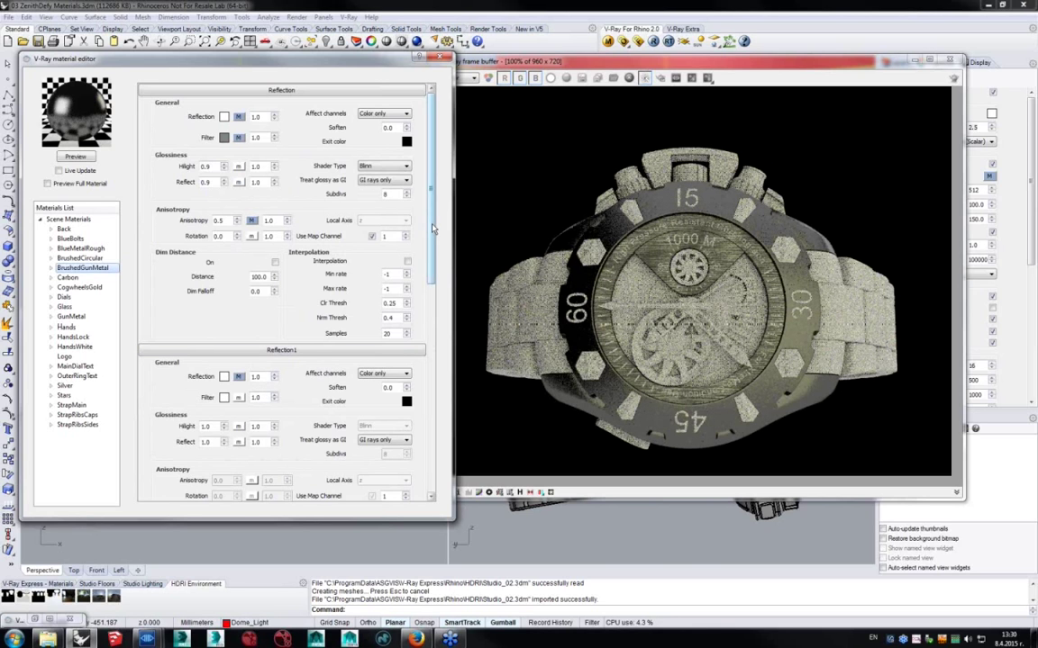
Set the highlight and reflect glossiness of BrushedGunMetal's Reflection1 layer to 0.9.
scroll(388, 201, down, 3)
double_click(206, 307)
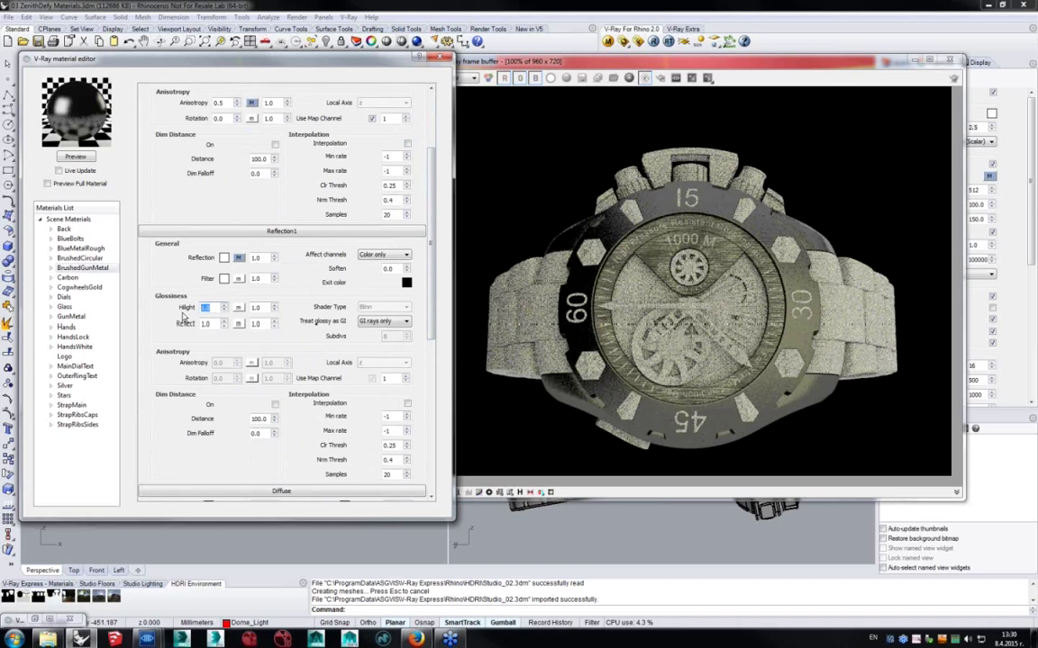
text(0)
key(Return)
text(.9)
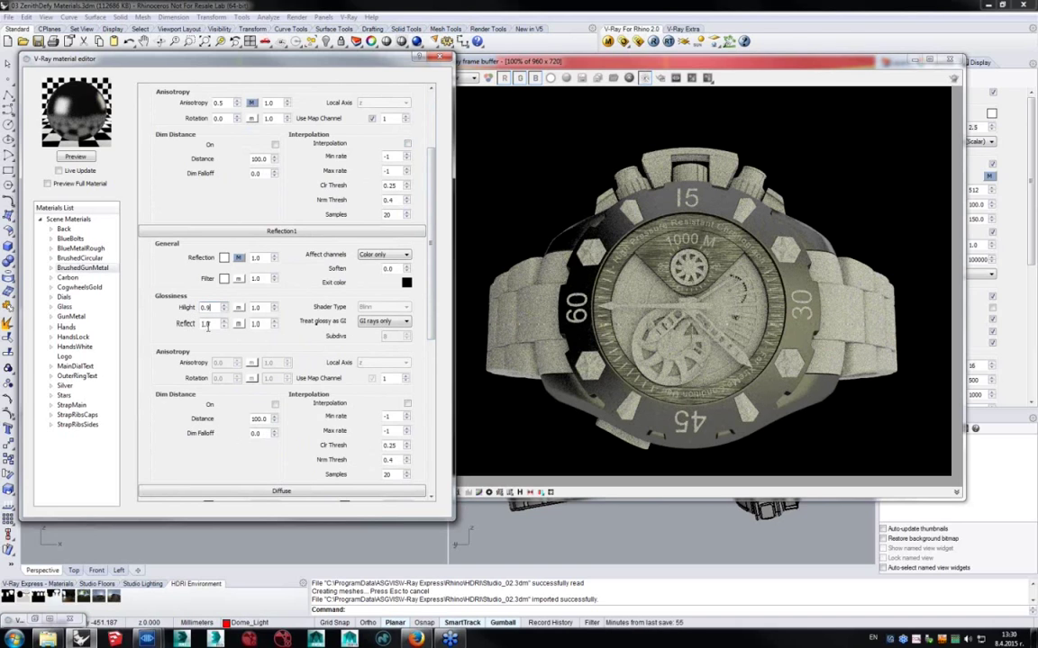
key(Tab)
text(0.9)
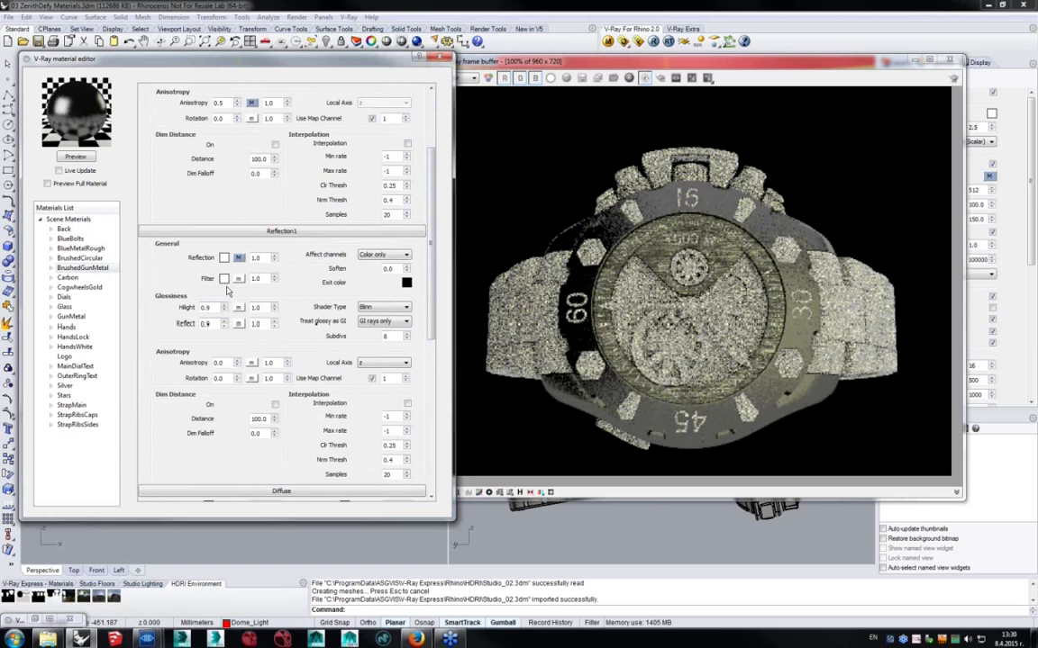
Darken the Reflection1 layer's filter color to a medium gray with a value of about 132.
click(224, 279)
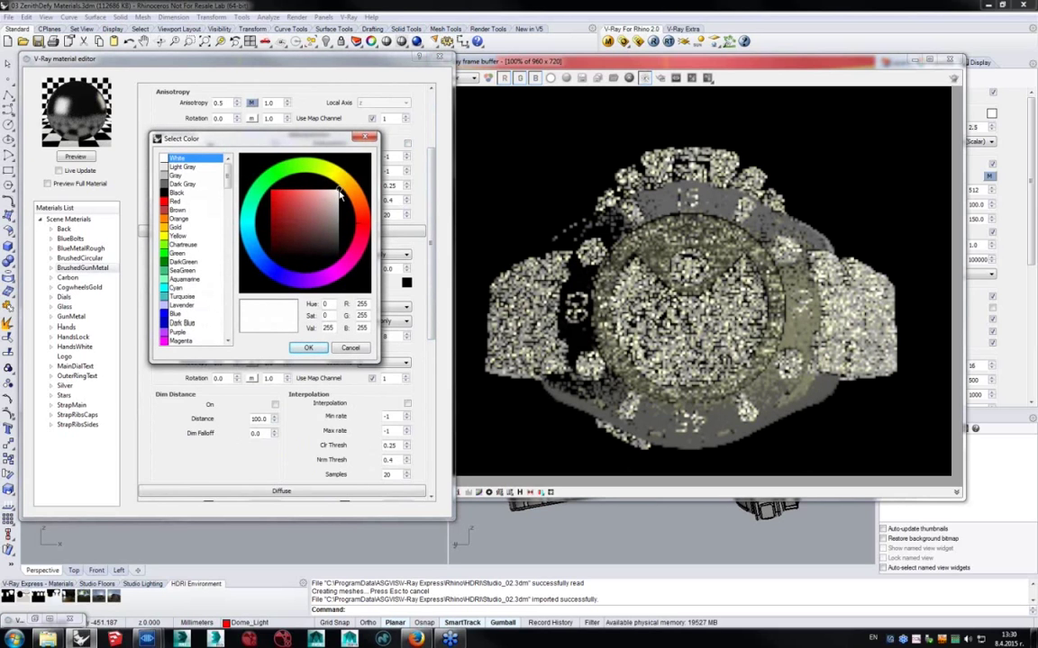
click(302, 257)
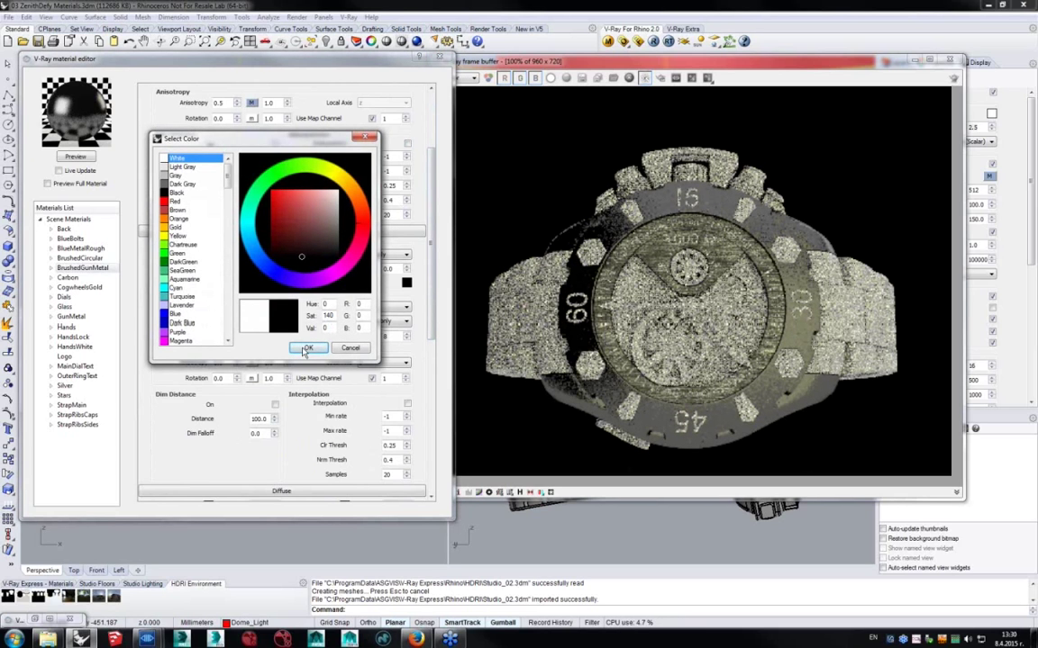
click(339, 225)
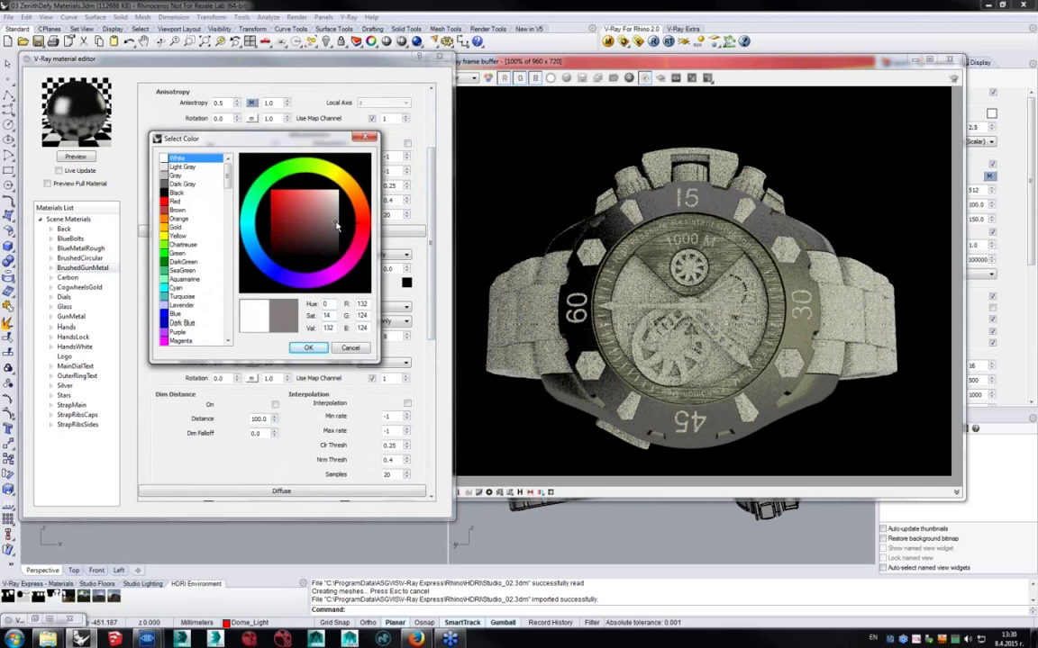
click(308, 348)
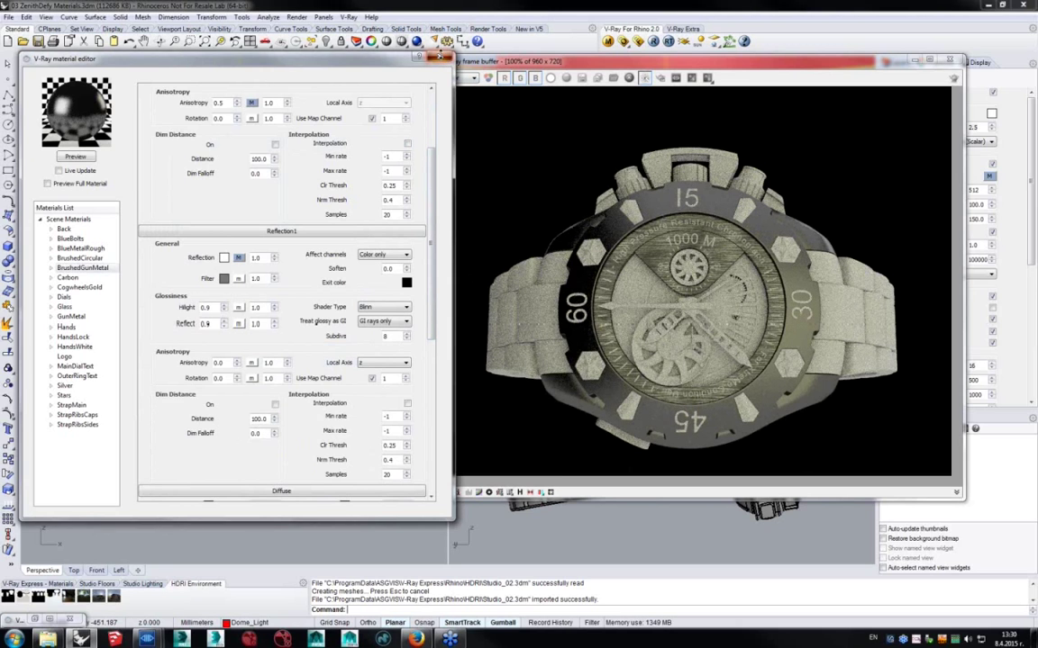
Close the material editor and turn off the DomeLight and Dome_Light layers.
click(441, 56)
drag(845, 67, 737, 68)
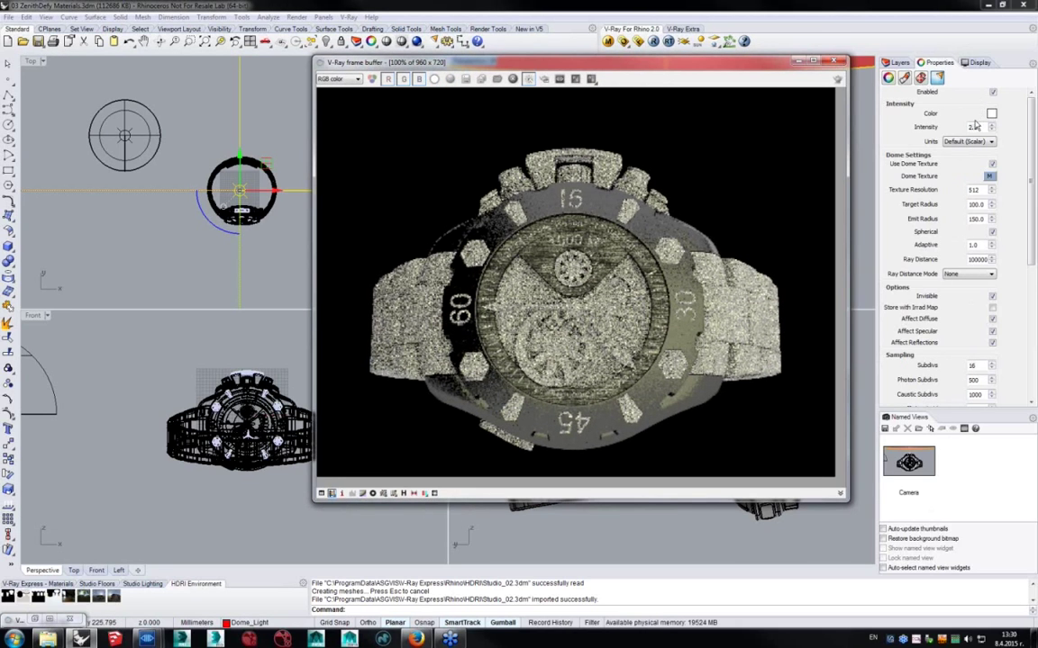
click(908, 63)
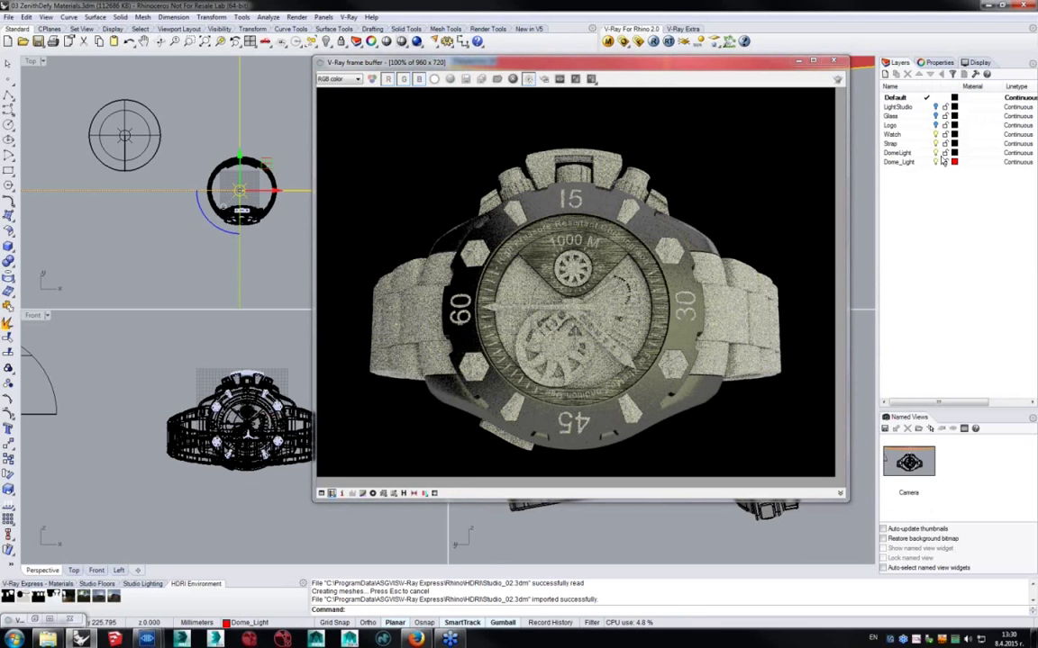
click(936, 162)
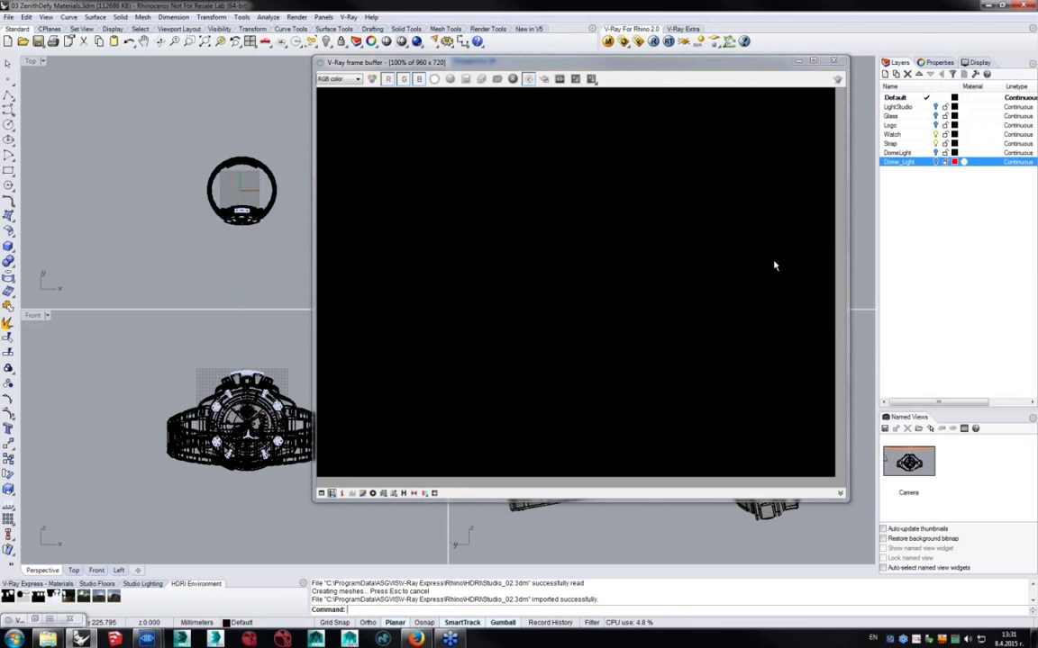
Draw a V-Ray rectangular light in the Top view, large enough to surround the whole watch.
right_drag(255, 142, 195, 145)
click(714, 42)
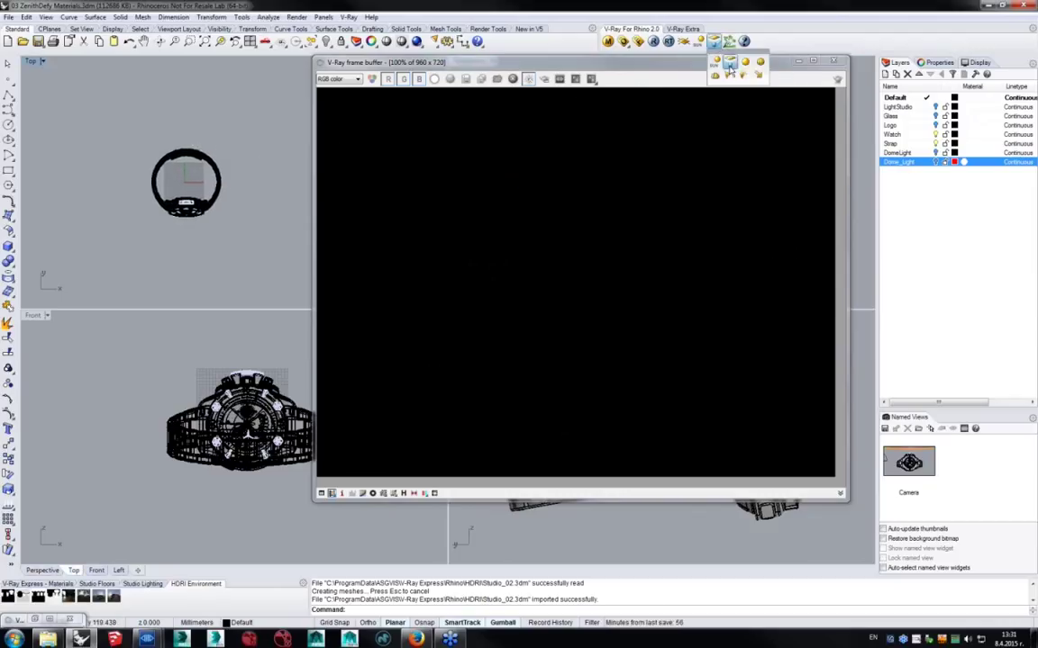
click(729, 64)
click(119, 131)
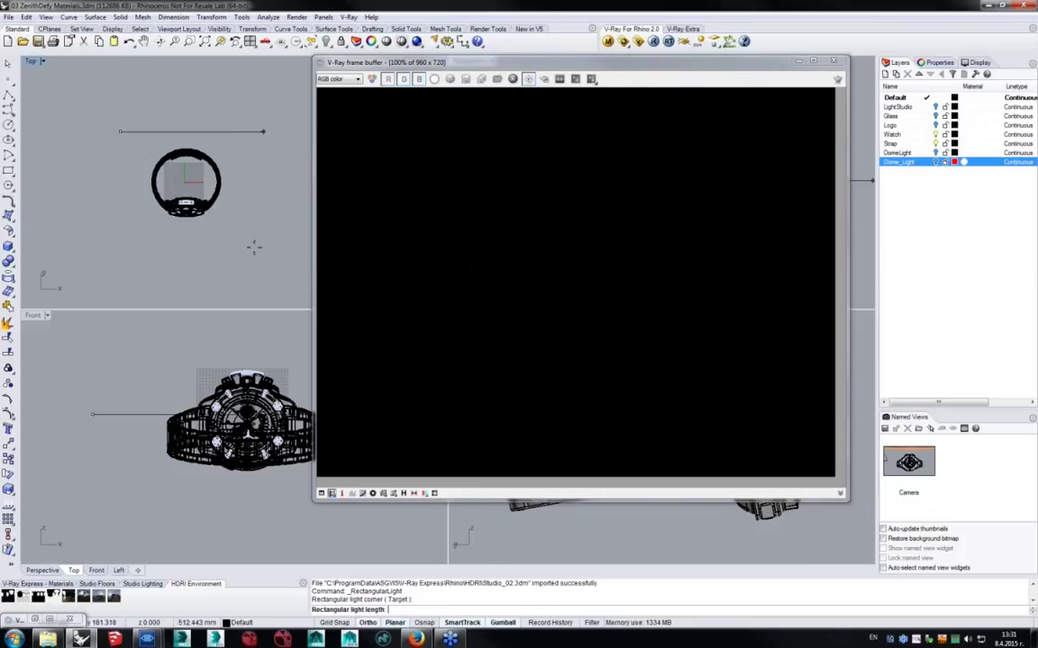
click(108, 225)
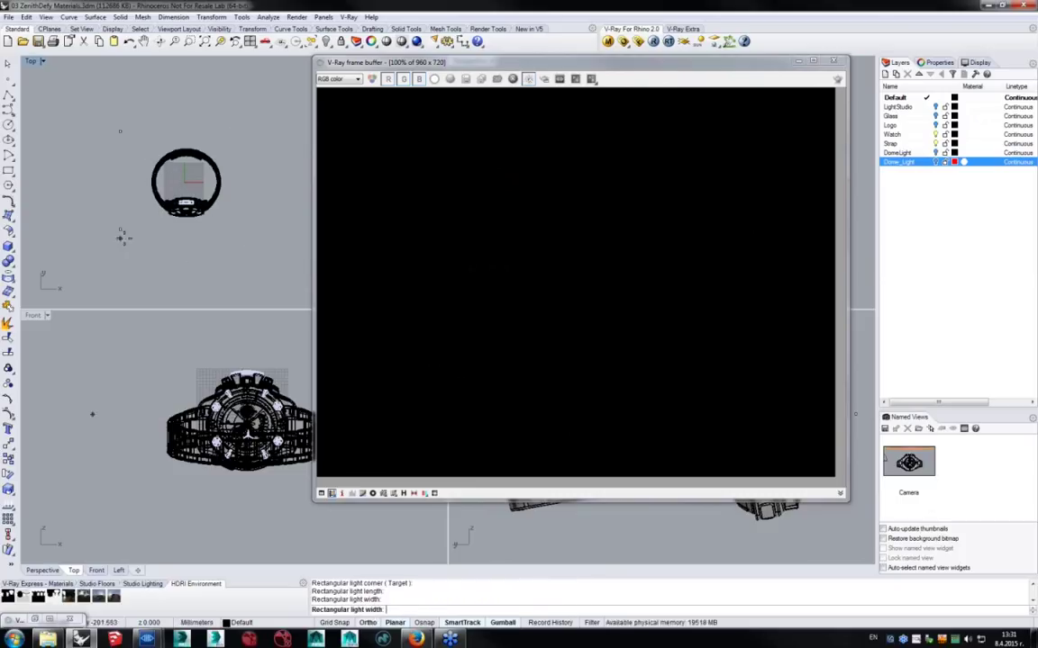
click(251, 229)
click(8, 64)
Select the rectangular light and raise it above the watch in the Front view.
click(247, 230)
right_drag(244, 401, 176, 398)
drag(177, 396, 190, 361)
right_drag(189, 361, 177, 405)
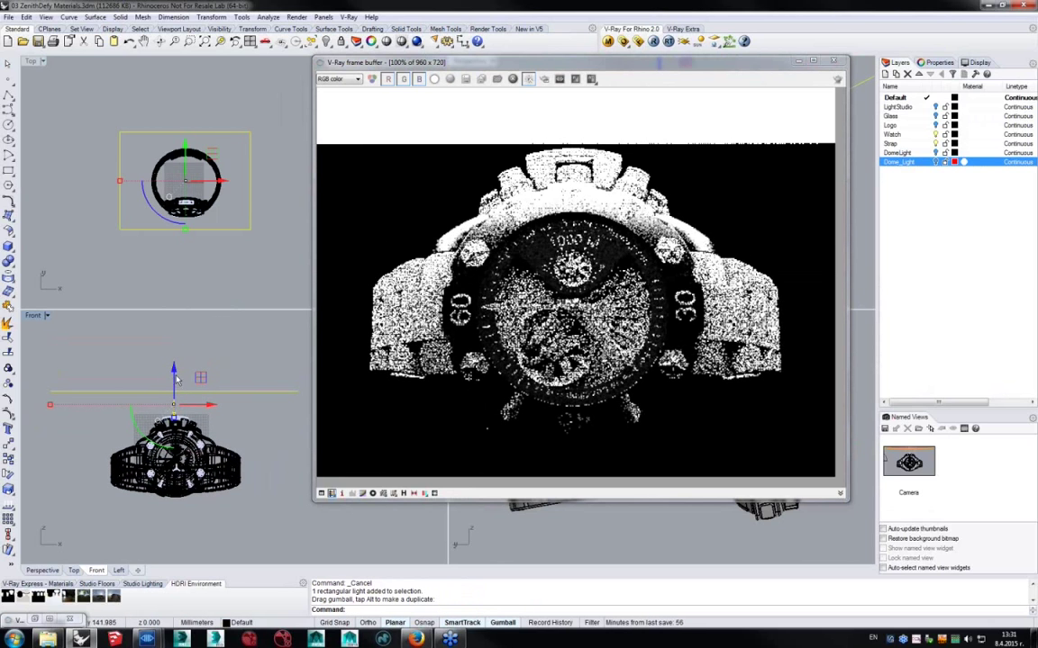
drag(174, 370, 175, 343)
Move the rectangular light forward of the watch in the side view and tilt it down toward the dial.
drag(543, 60, 278, 44)
right_drag(734, 396, 736, 420)
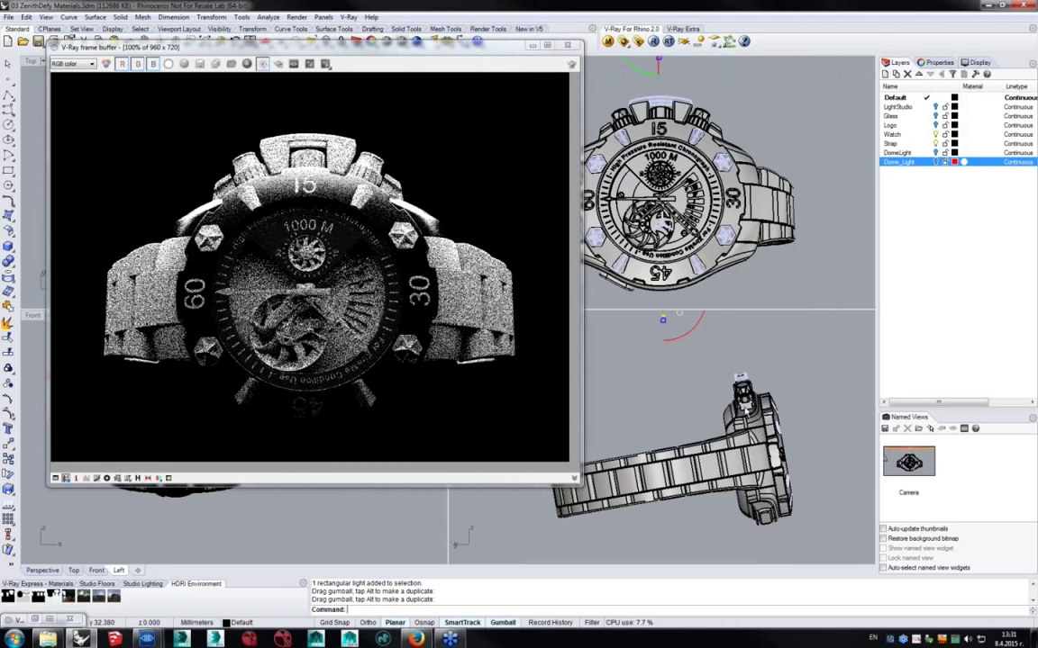
scroll(671, 371, down, 2)
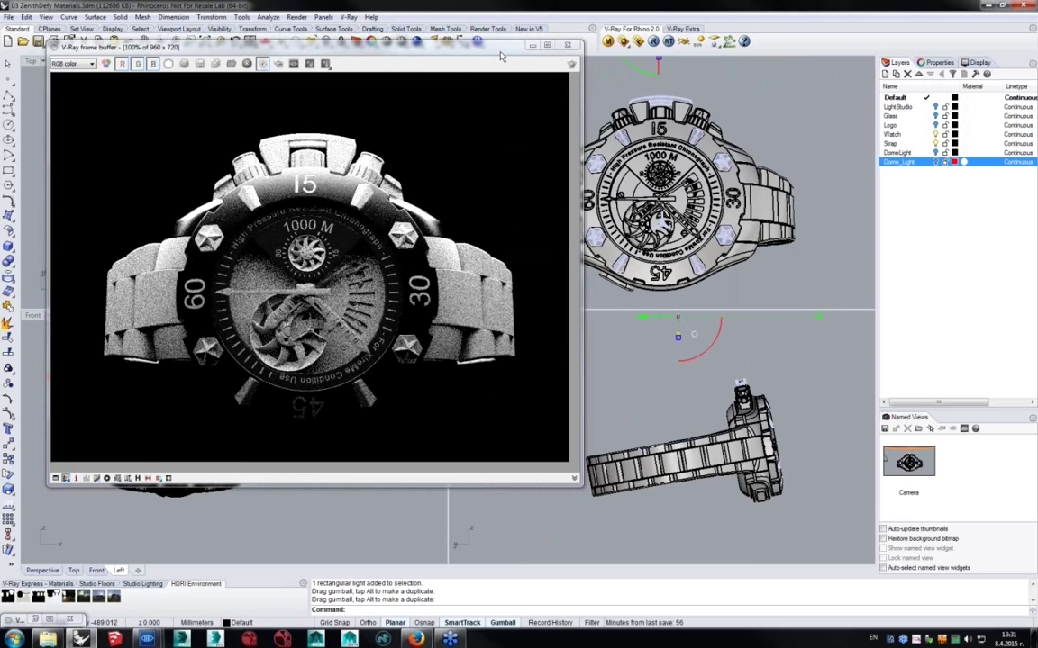
drag(502, 56, 484, 44)
right_drag(735, 399, 726, 440)
scroll(733, 438, down, 5)
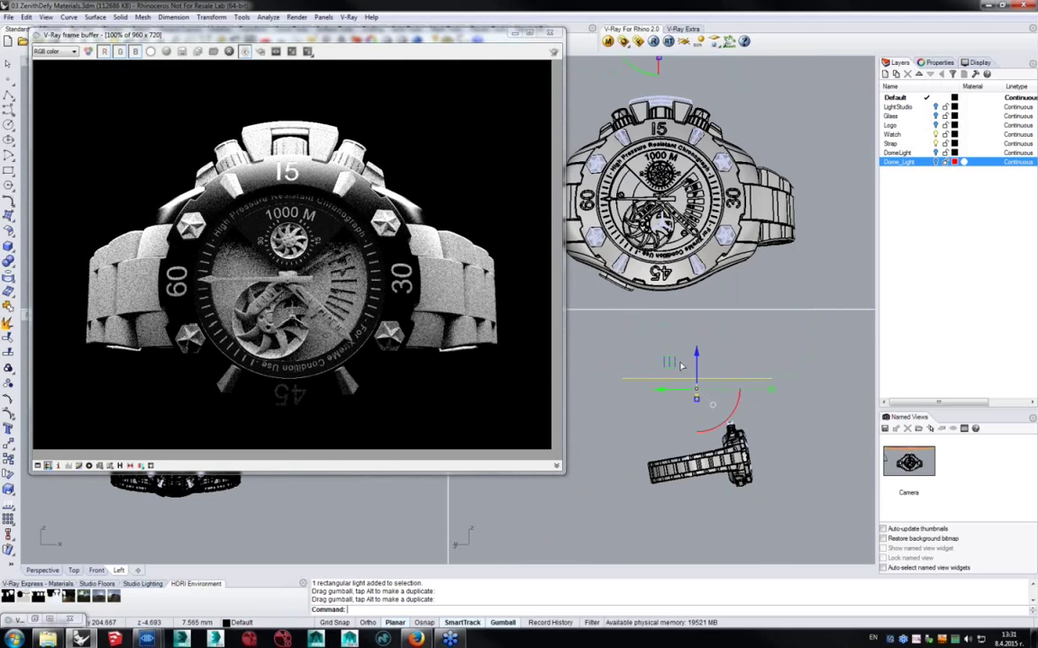
drag(674, 365, 744, 359)
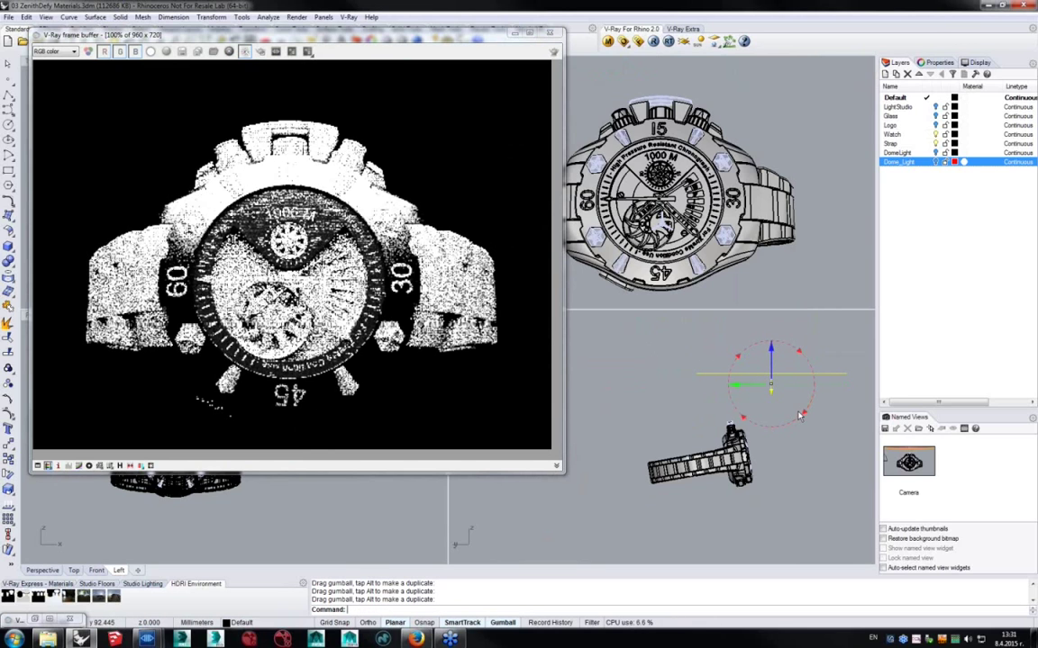
drag(801, 416, 767, 416)
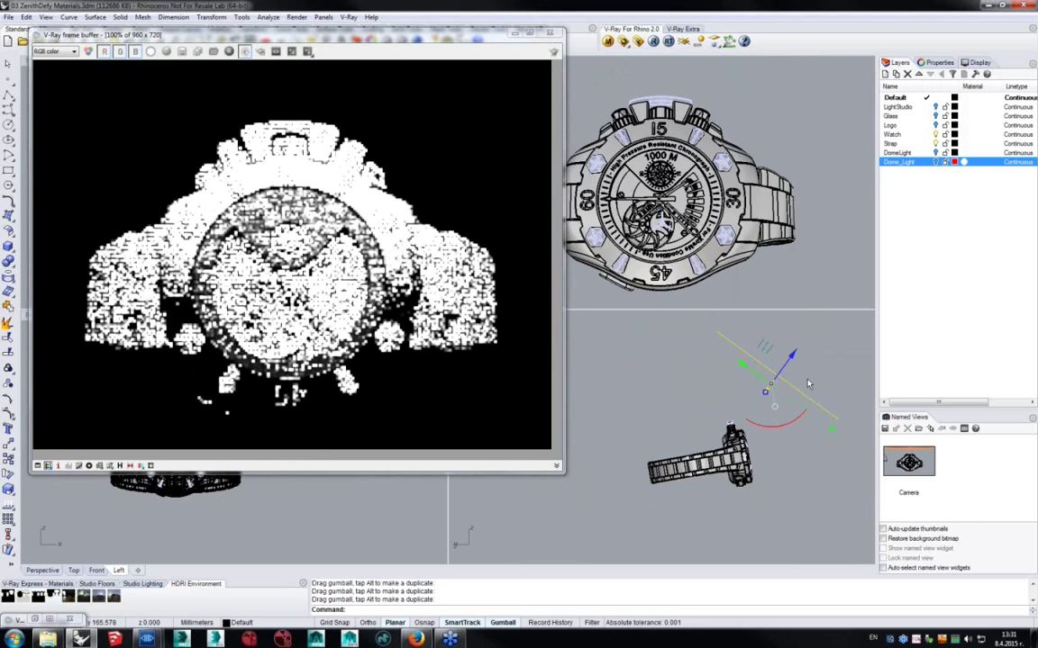
Set the rectangular light's intensity to 2.0 and check the updated render.
click(937, 63)
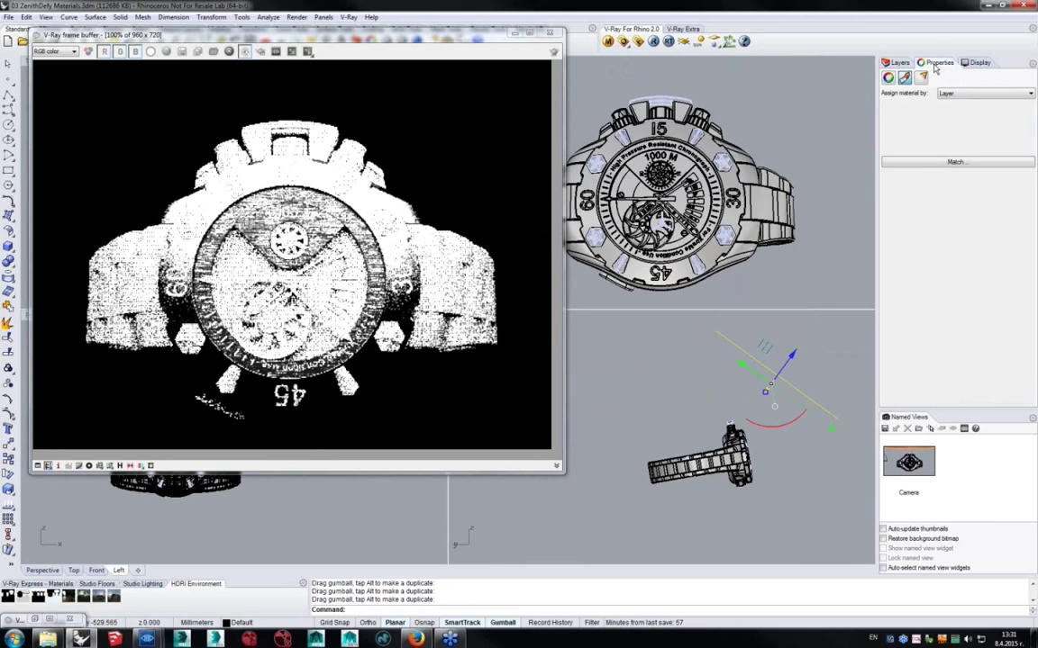
click(972, 161)
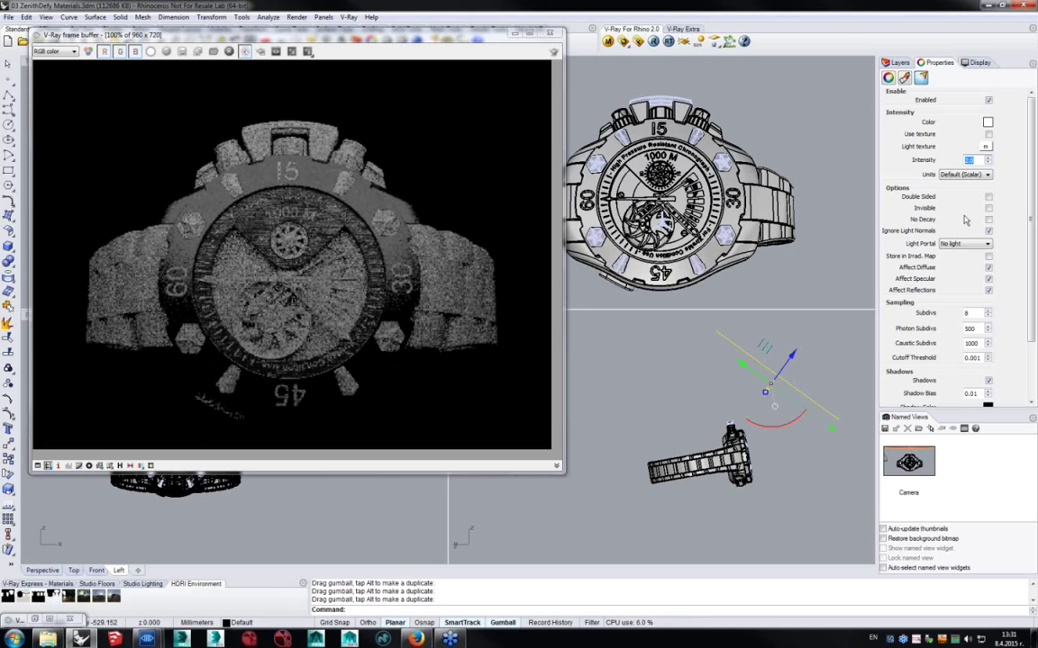
click(270, 266)
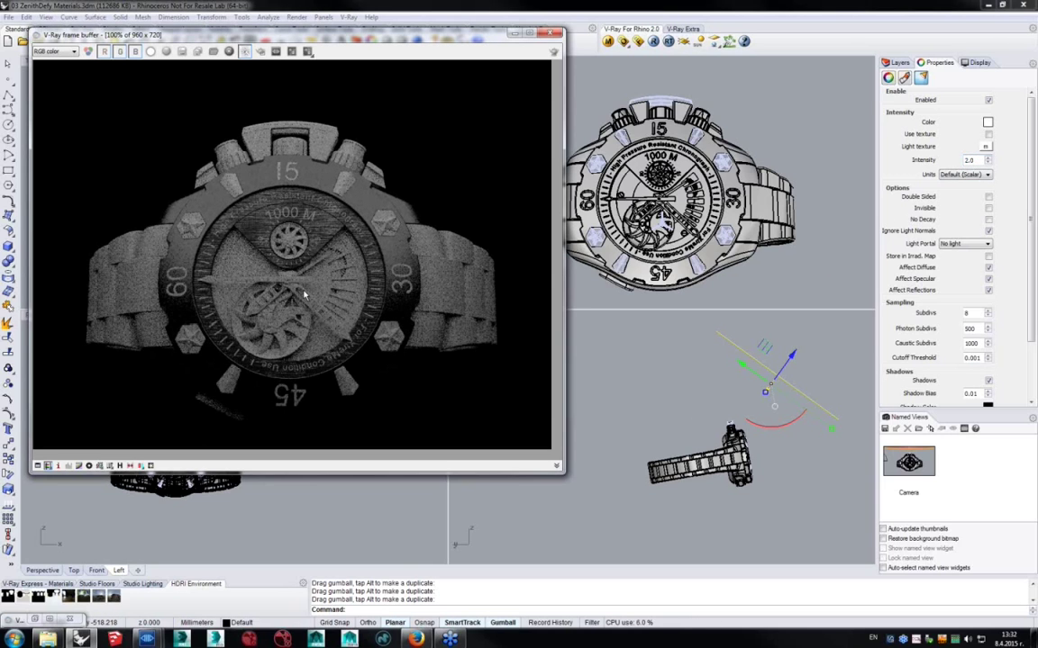
Lower the bump amount of the BrushedGunMetal material to 0.5, then fine-tune it against the render.
drag(232, 34, 437, 40)
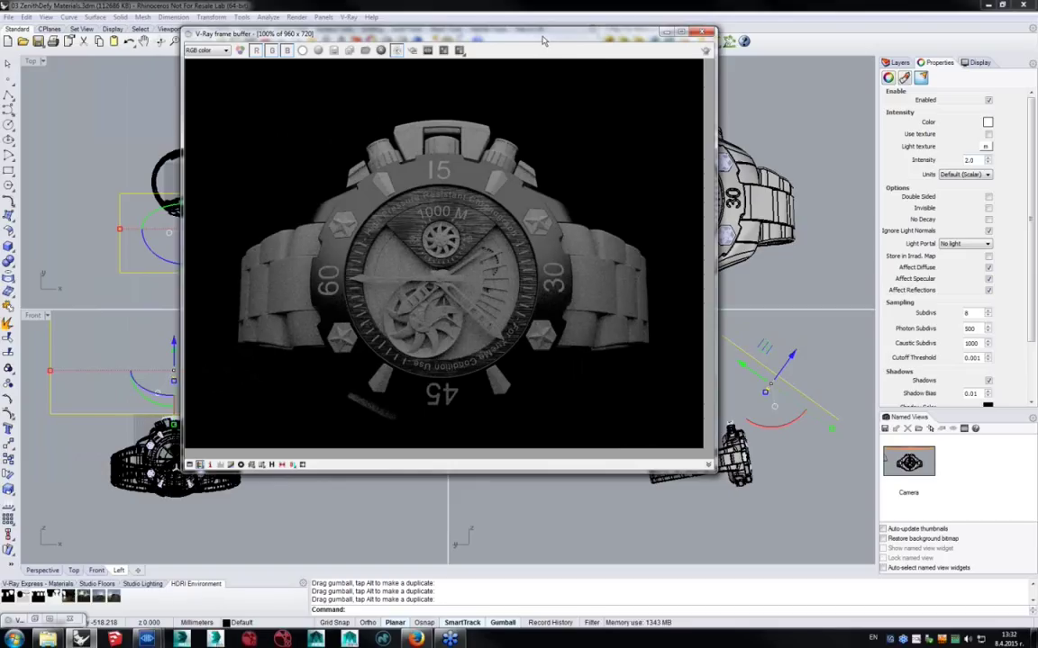
drag(544, 40, 757, 82)
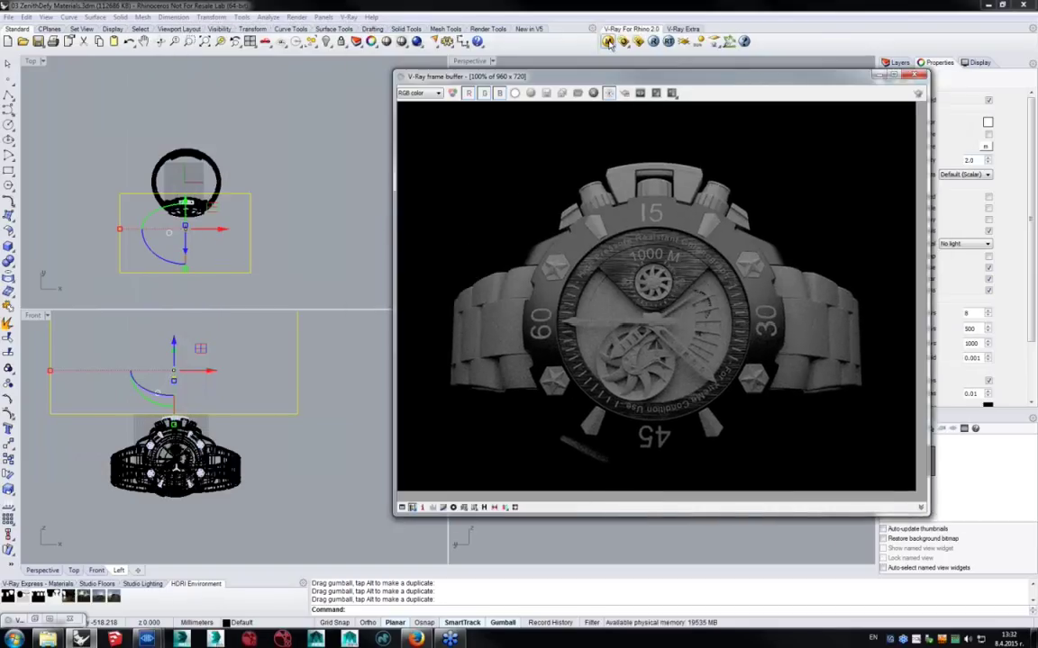
click(609, 42)
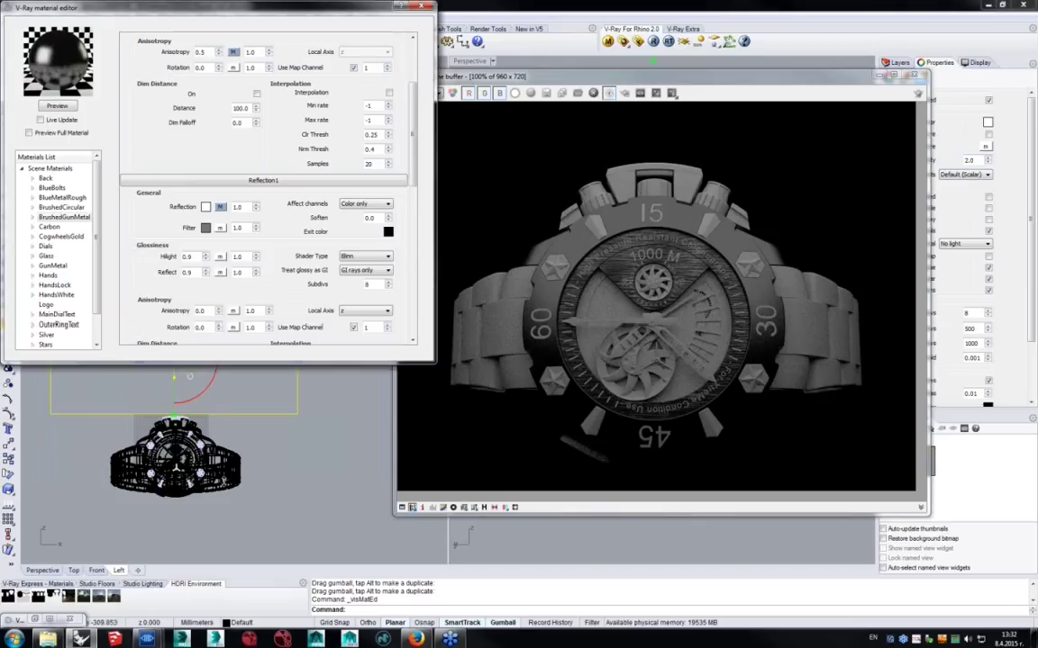
drag(224, 364, 224, 491)
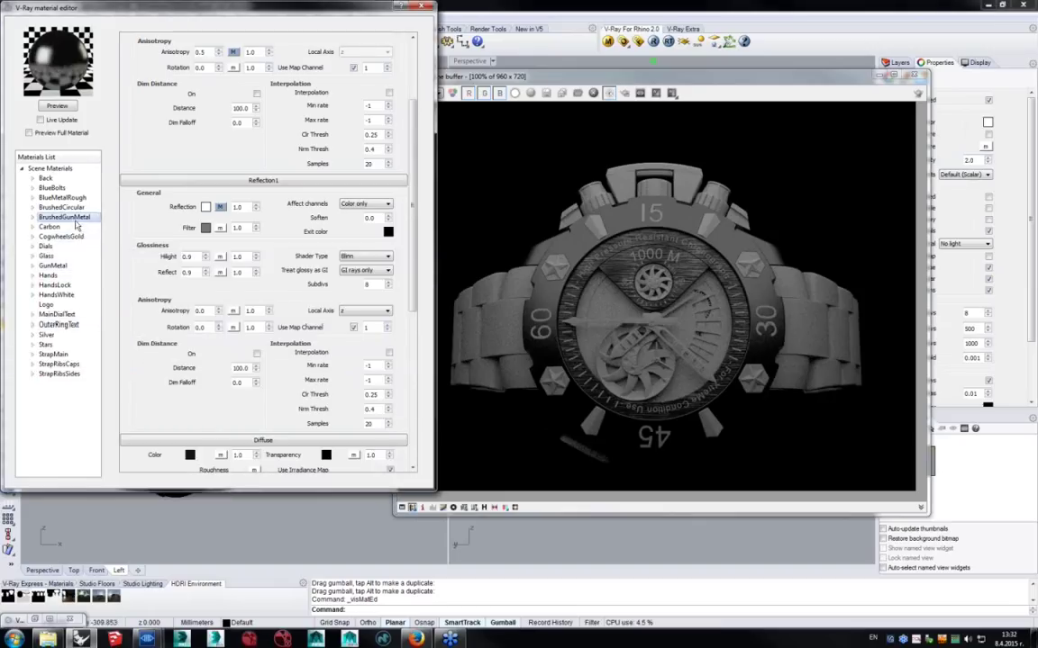
scroll(411, 206, down, 5)
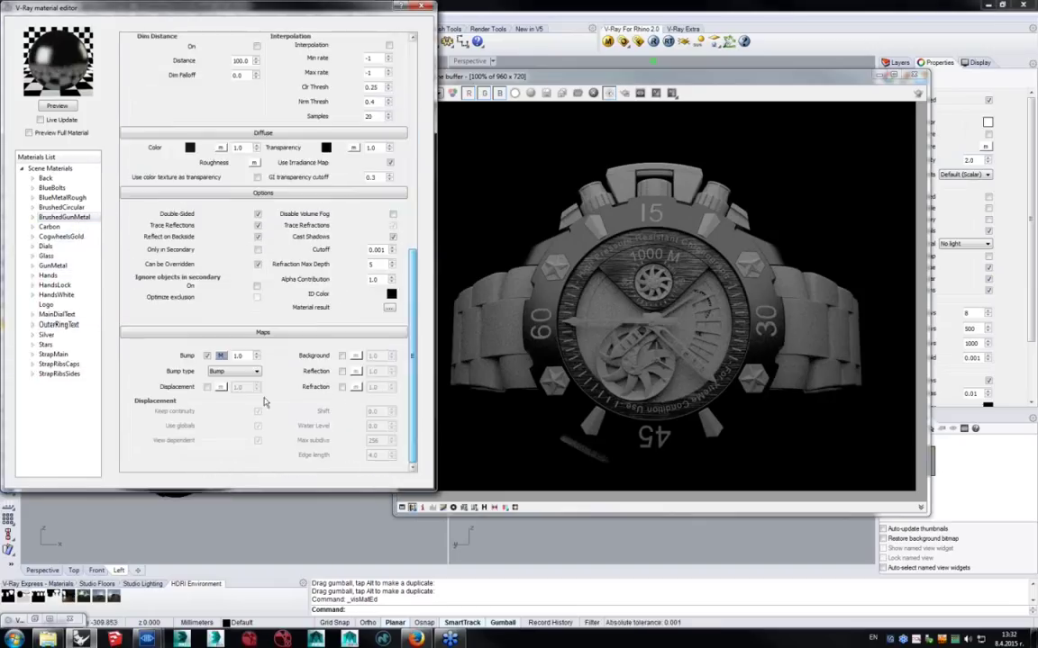
key(Tab)
text(0)
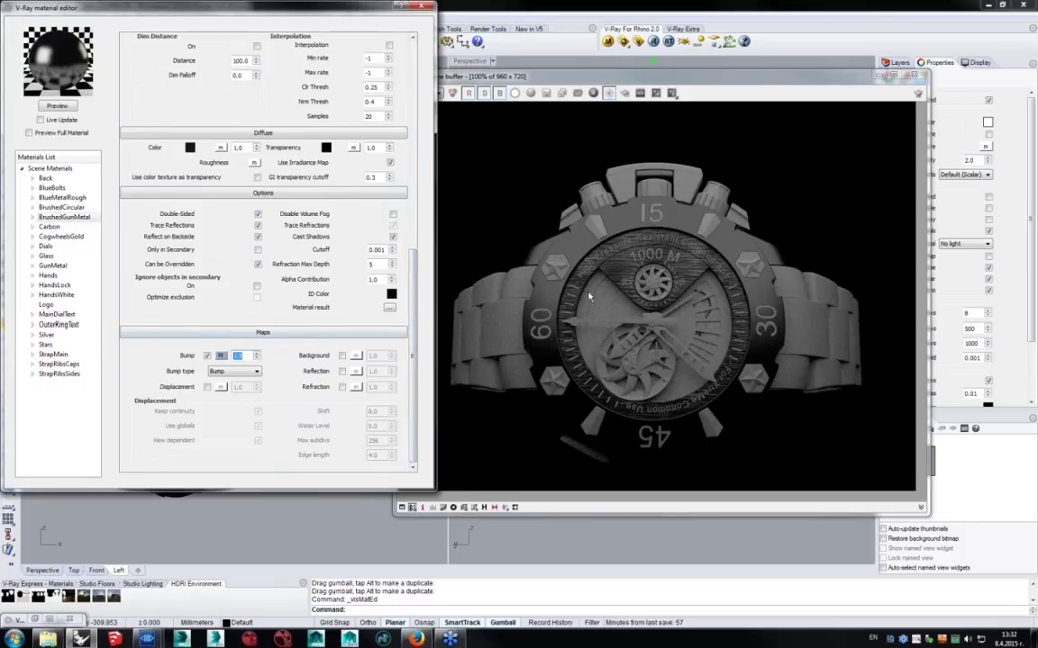
click(677, 282)
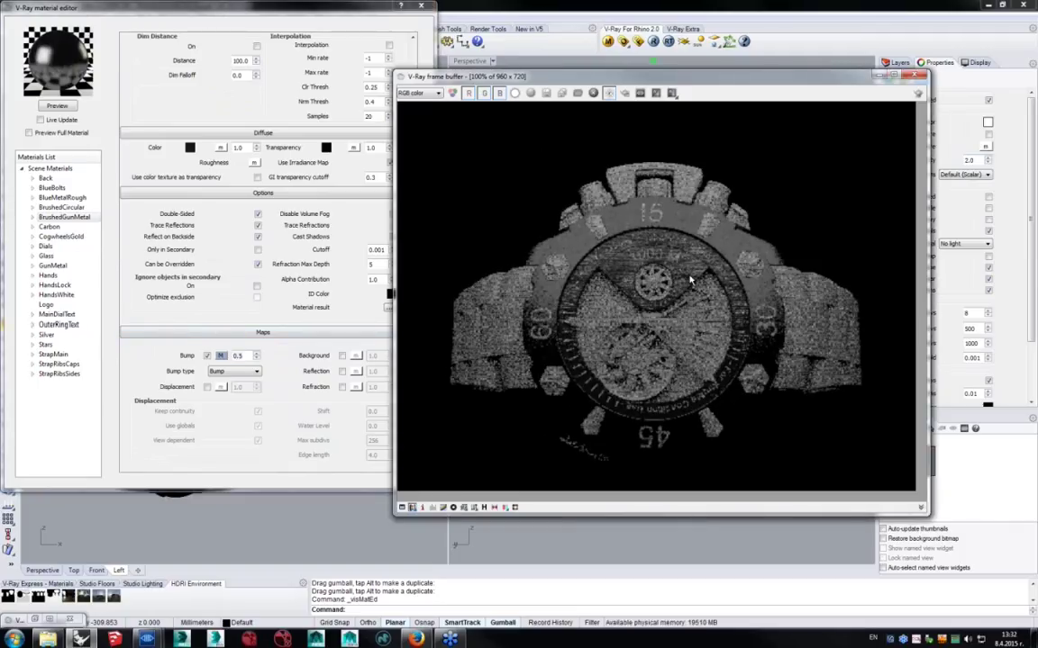
click(239, 356)
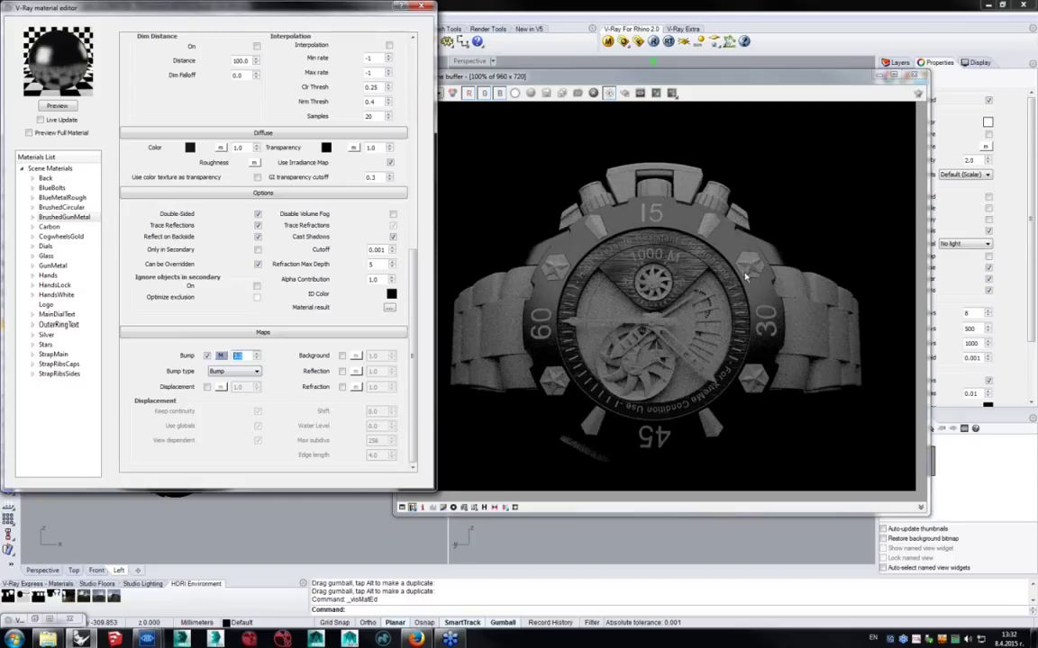
Lighten the GunMetal material's reflection filter color to a medium gray with a value of about 123.
click(52, 265)
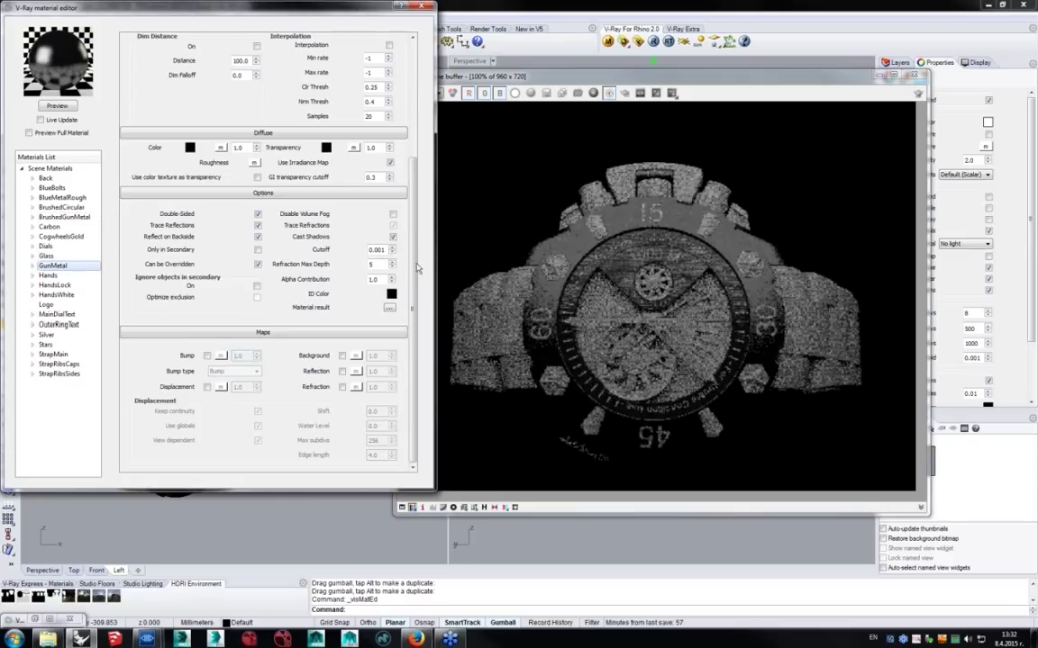
scroll(408, 108, up, 5)
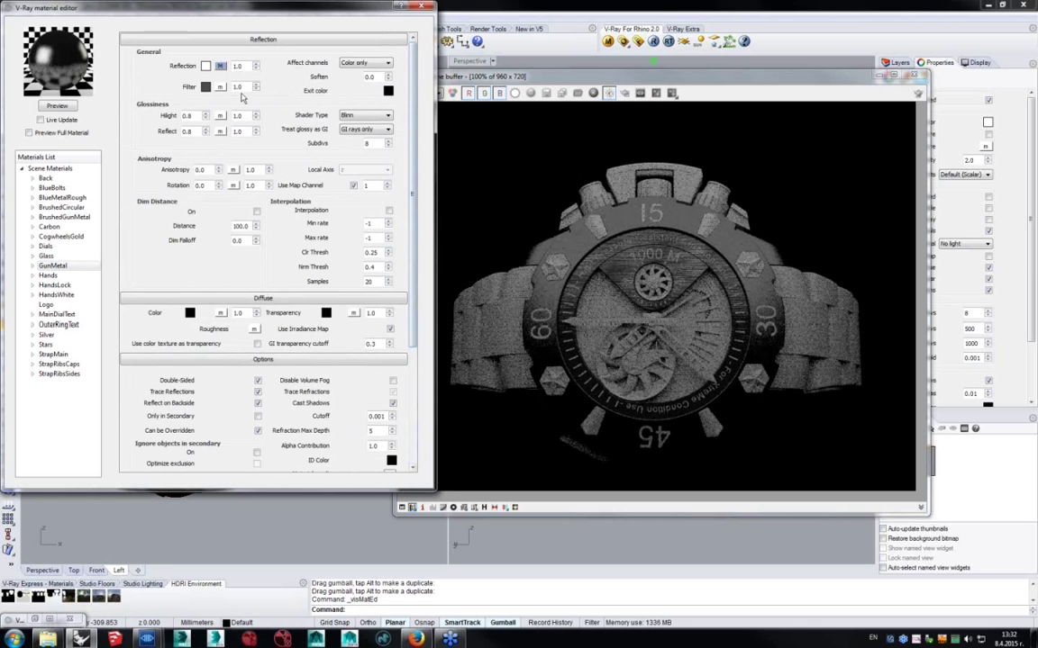
click(206, 86)
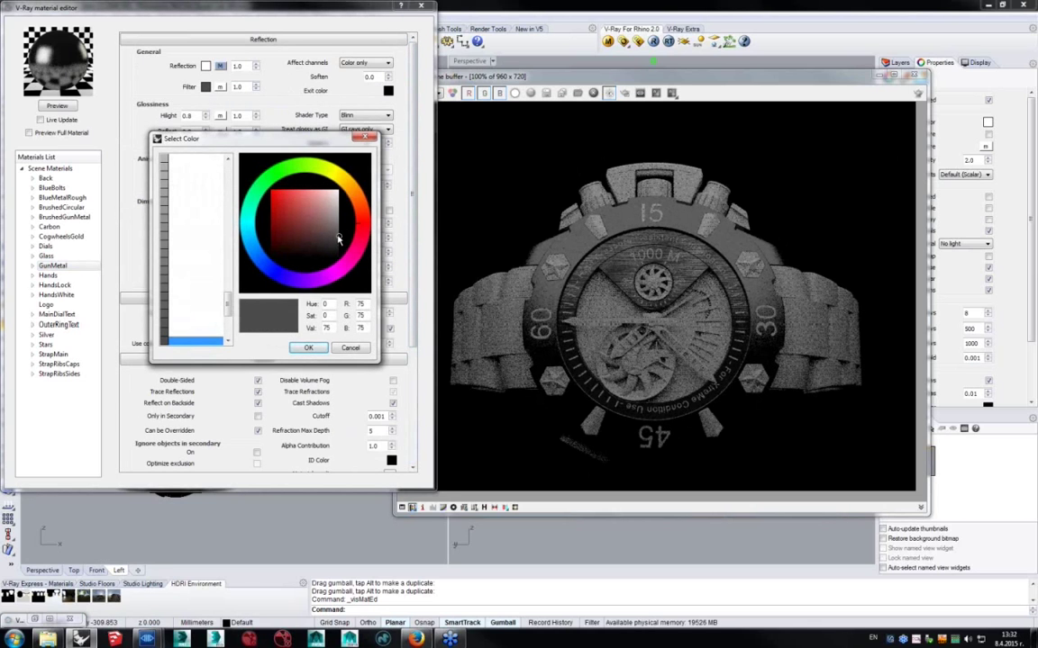
drag(339, 240, 339, 223)
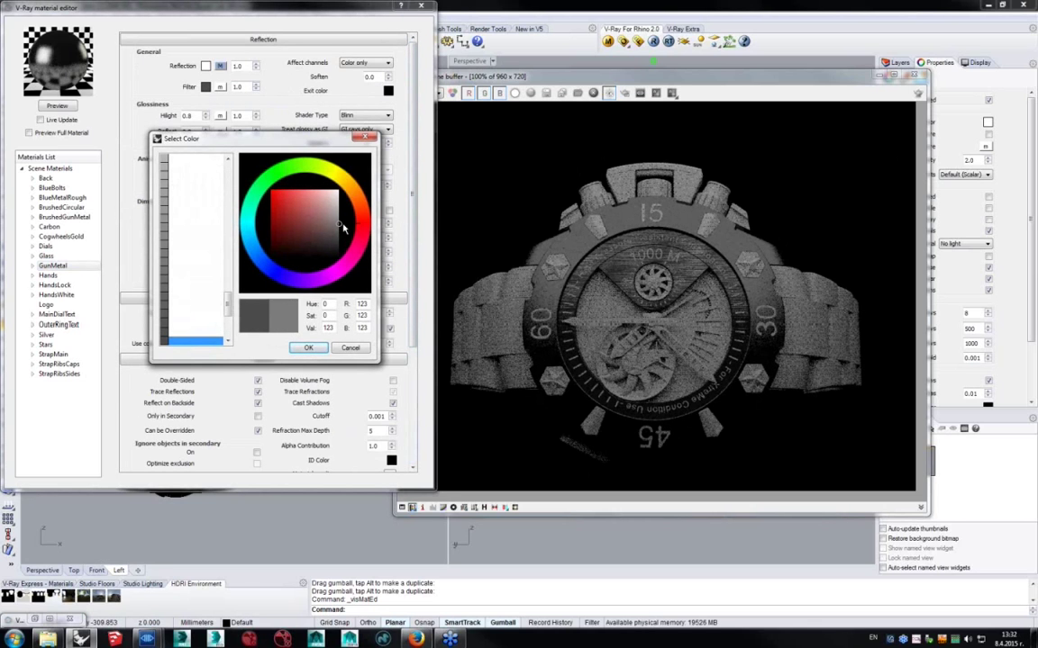
click(306, 349)
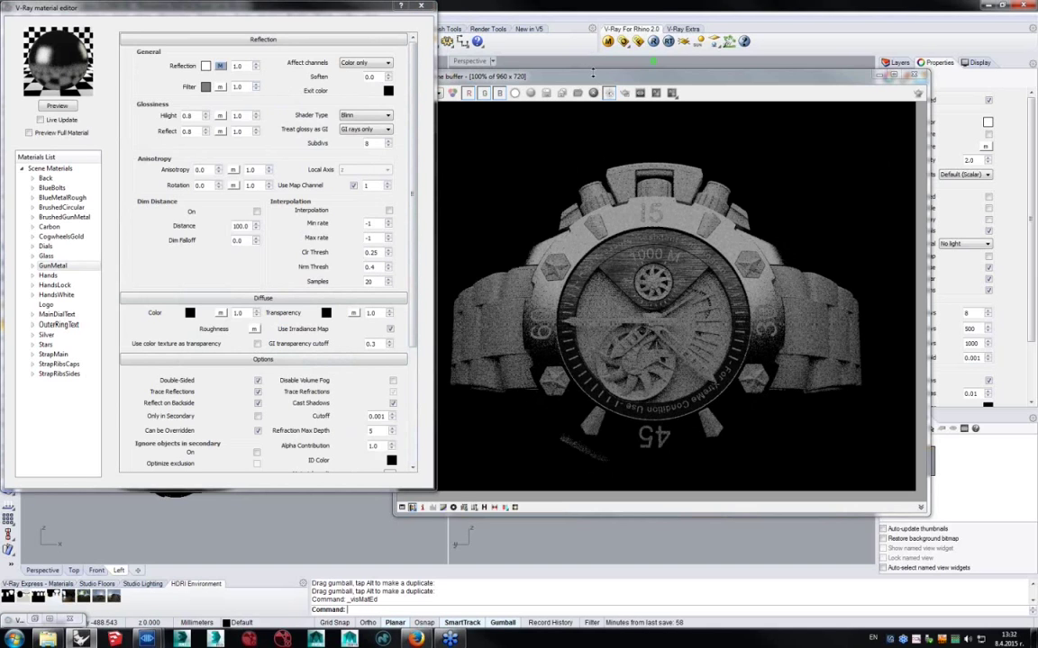
click(595, 78)
drag(598, 79, 529, 78)
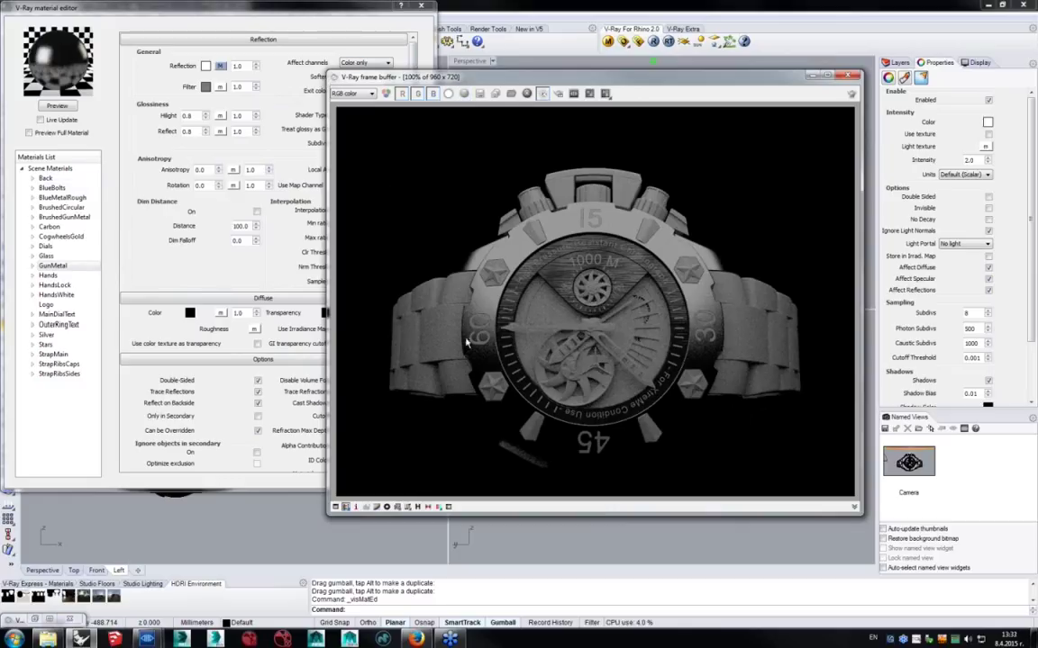
Select the watch case body and apply the preset Aluminum_Blurry material to it.
click(50, 170)
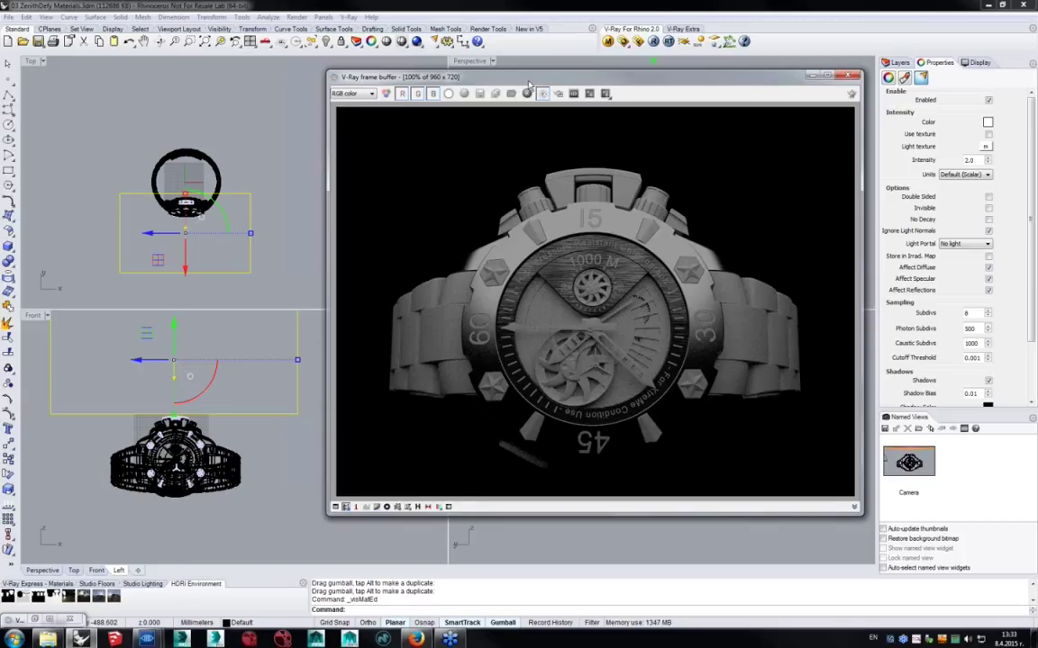
mouse_move(529, 84)
mouse_down()
mouse_move(483, 102)
mouse_move(515, 93)
mouse_up()
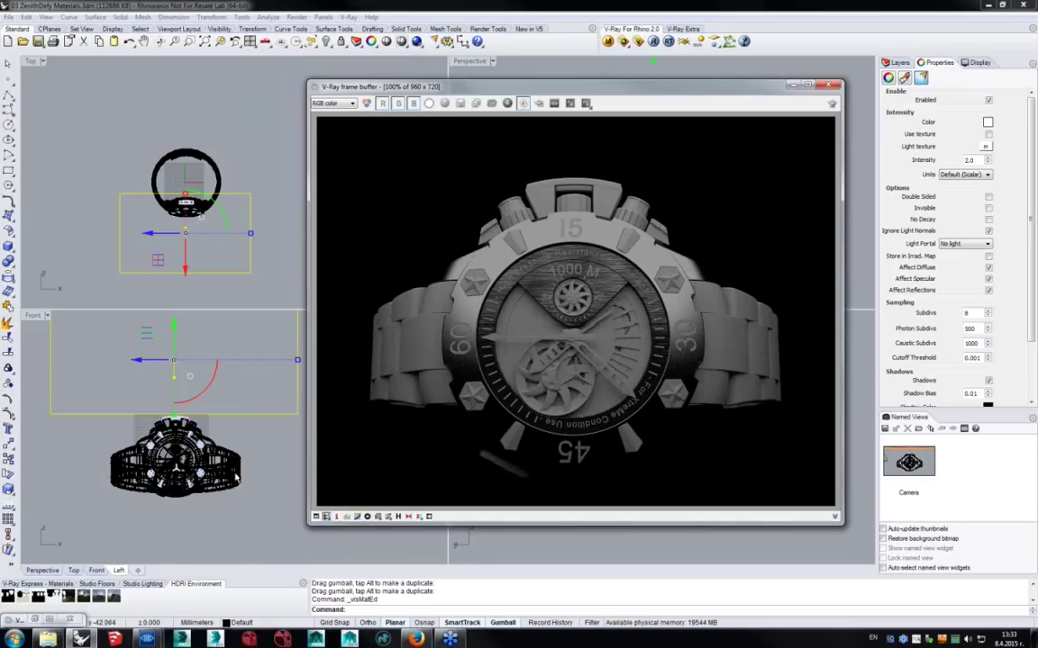
drag(500, 92, 289, 99)
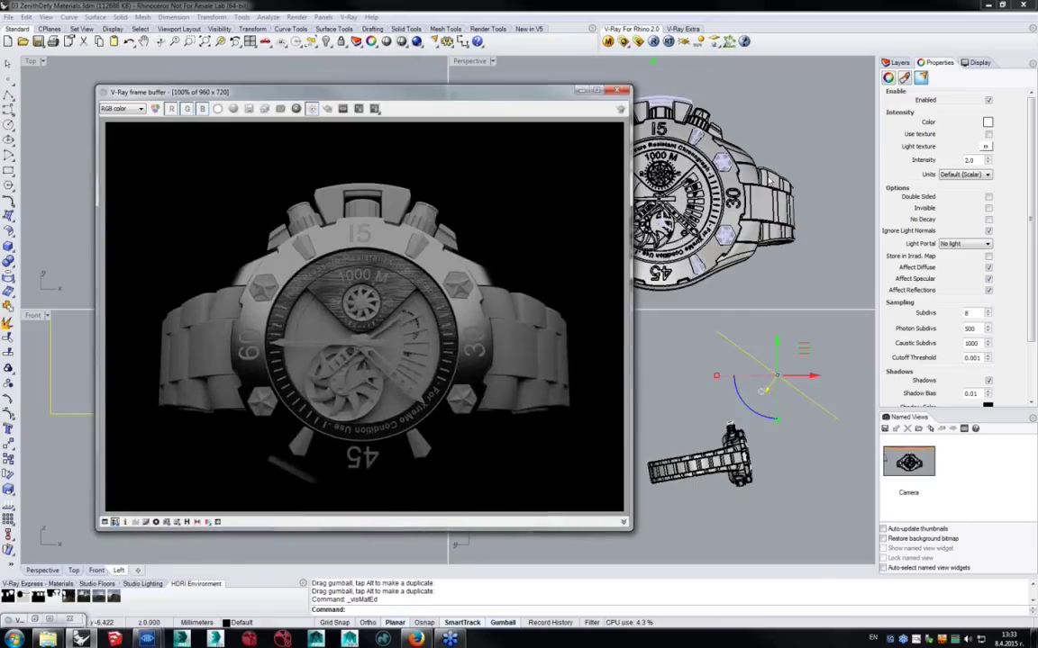
click(702, 464)
click(731, 442)
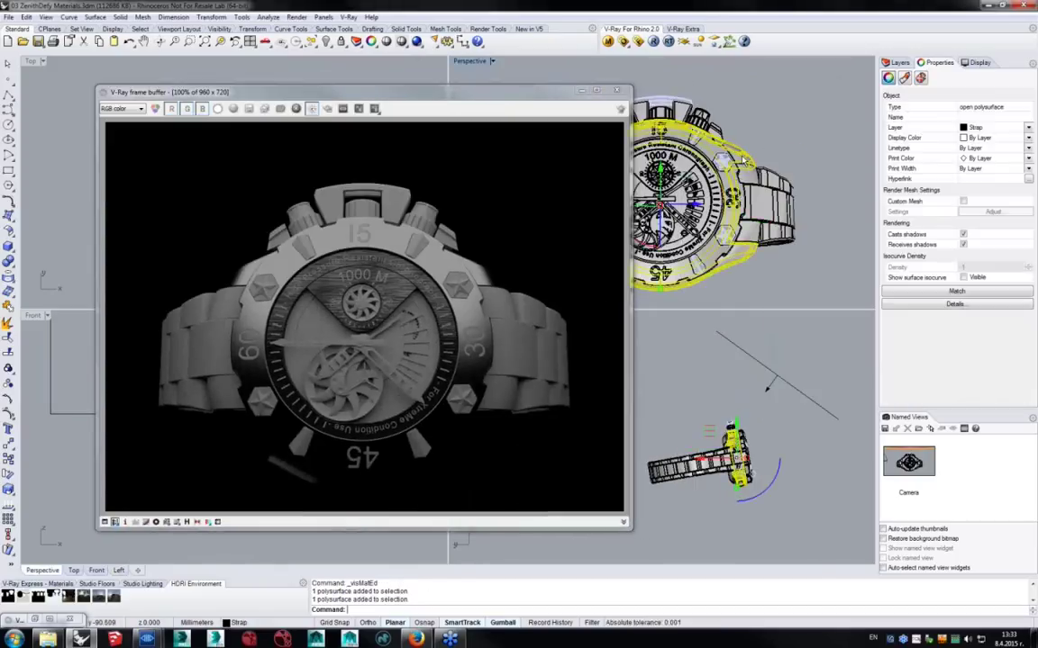
drag(514, 97, 727, 85)
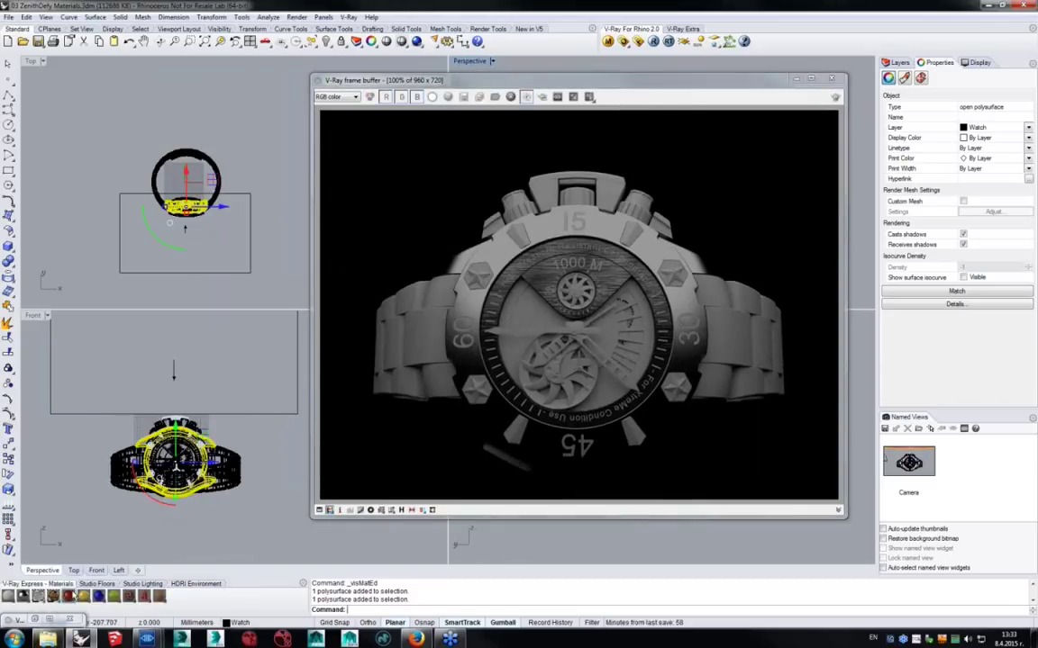
click(27, 603)
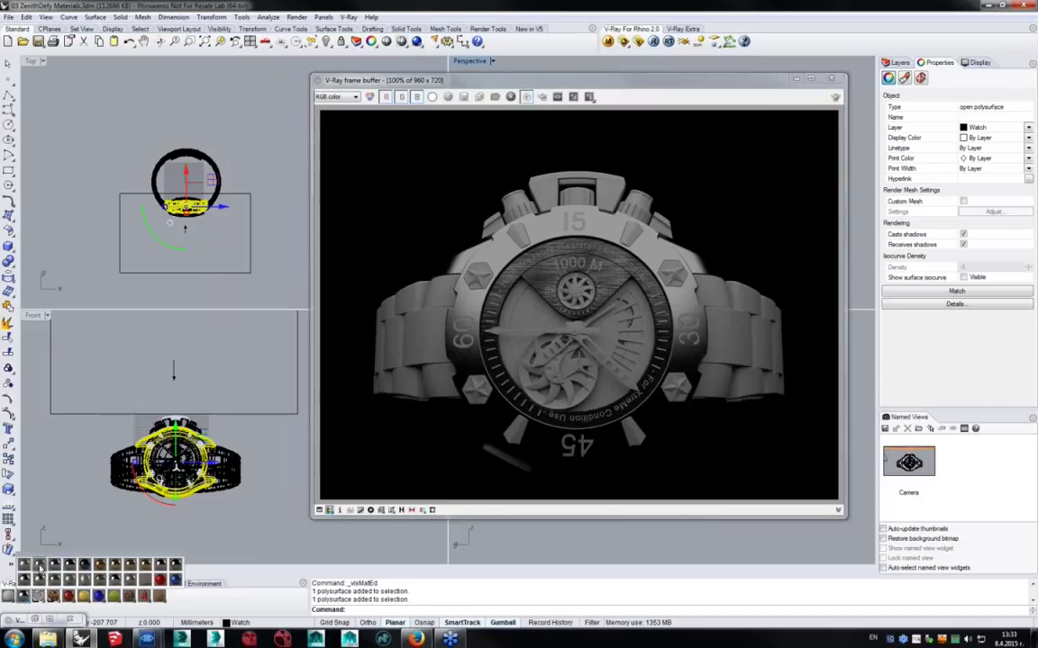
click(22, 565)
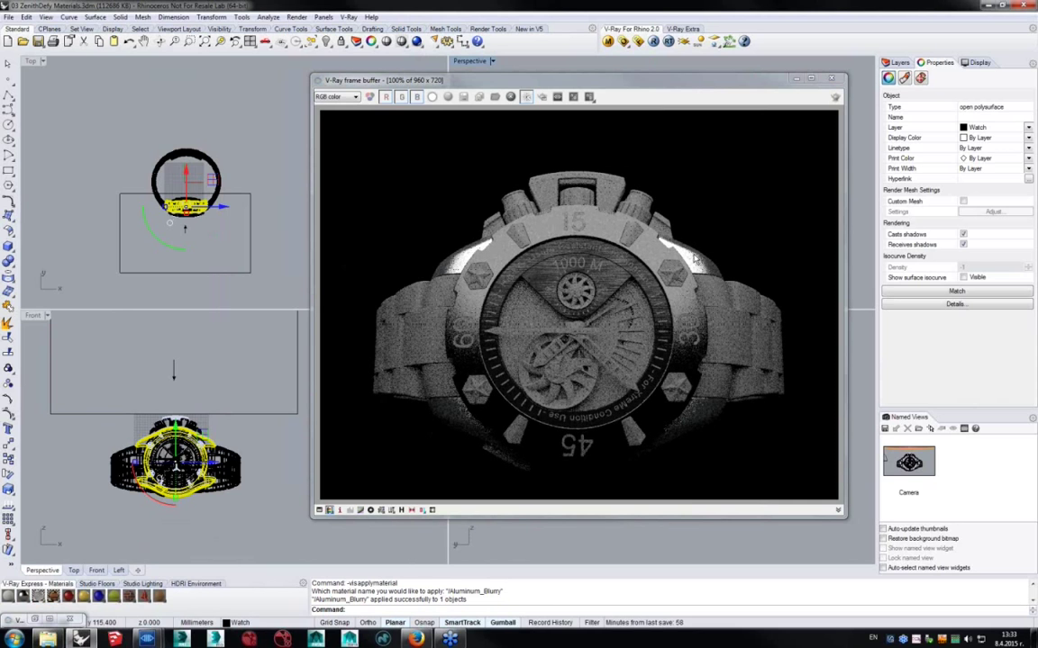
Clear the case selection and select the group of cogwheels visible through the dial openings in the perspective view.
drag(504, 84, 239, 77)
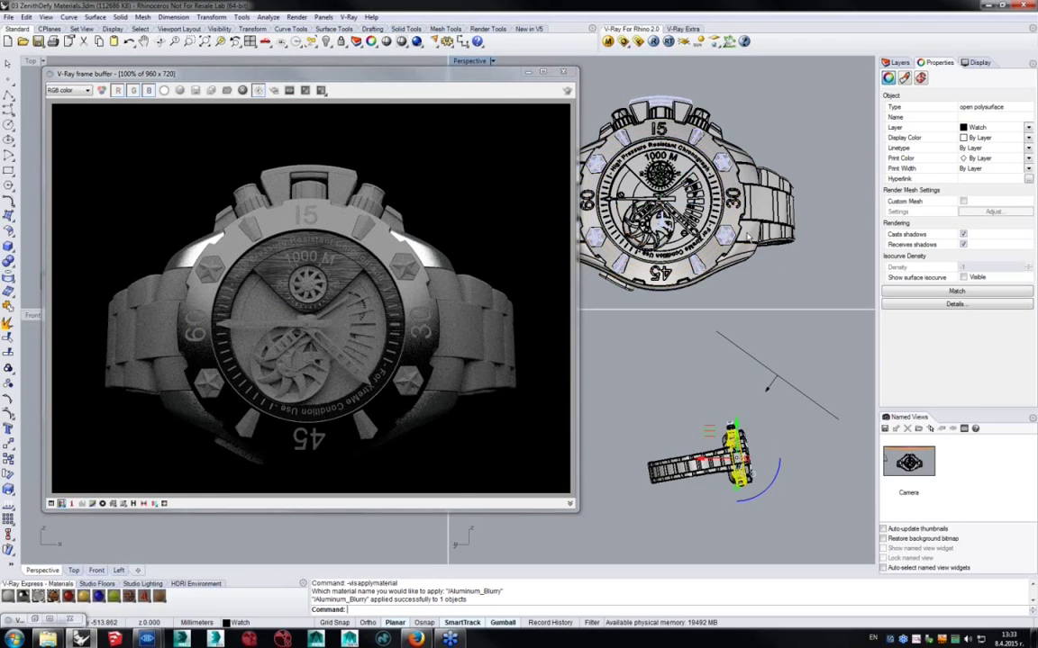
key(Escape)
scroll(666, 216, up, 5)
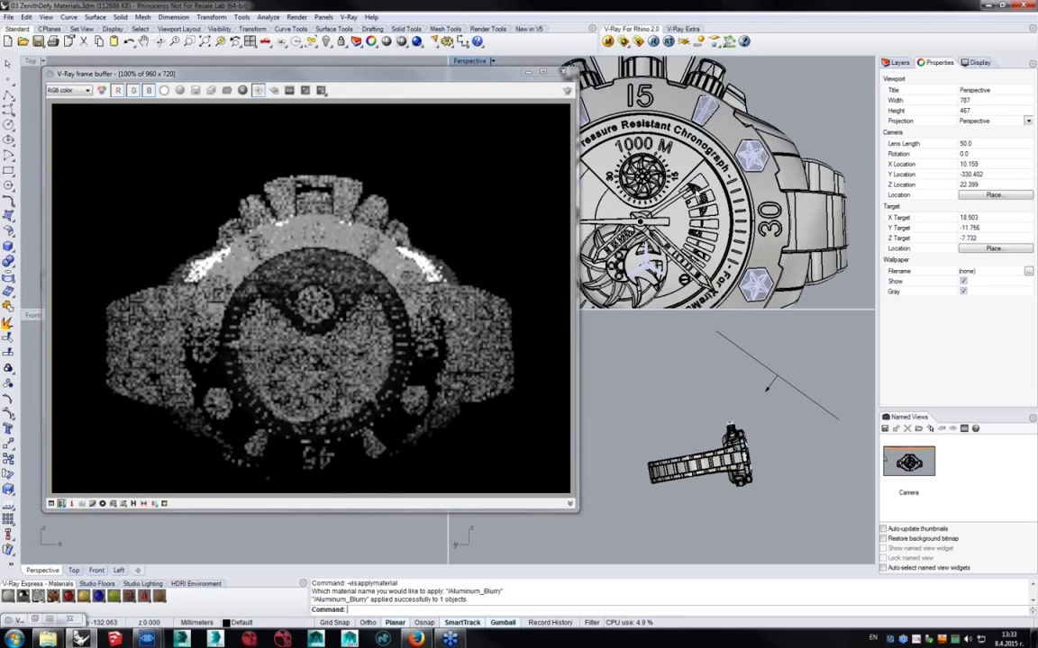
scroll(648, 261, up, 4)
click(707, 193)
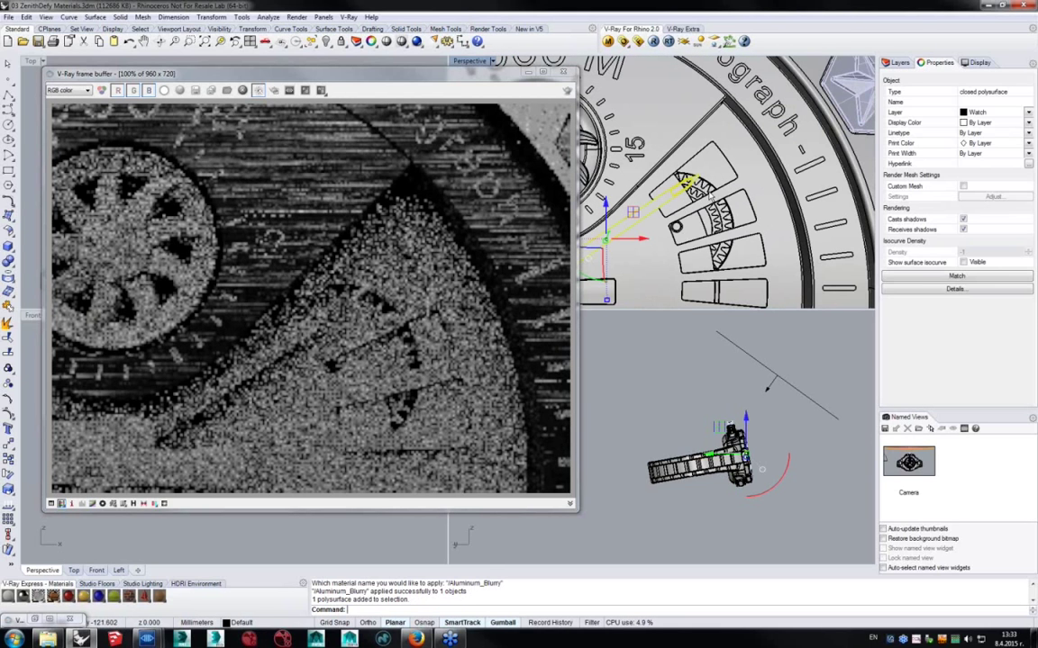
shift+click(694, 216)
scroll(694, 216, down, 4)
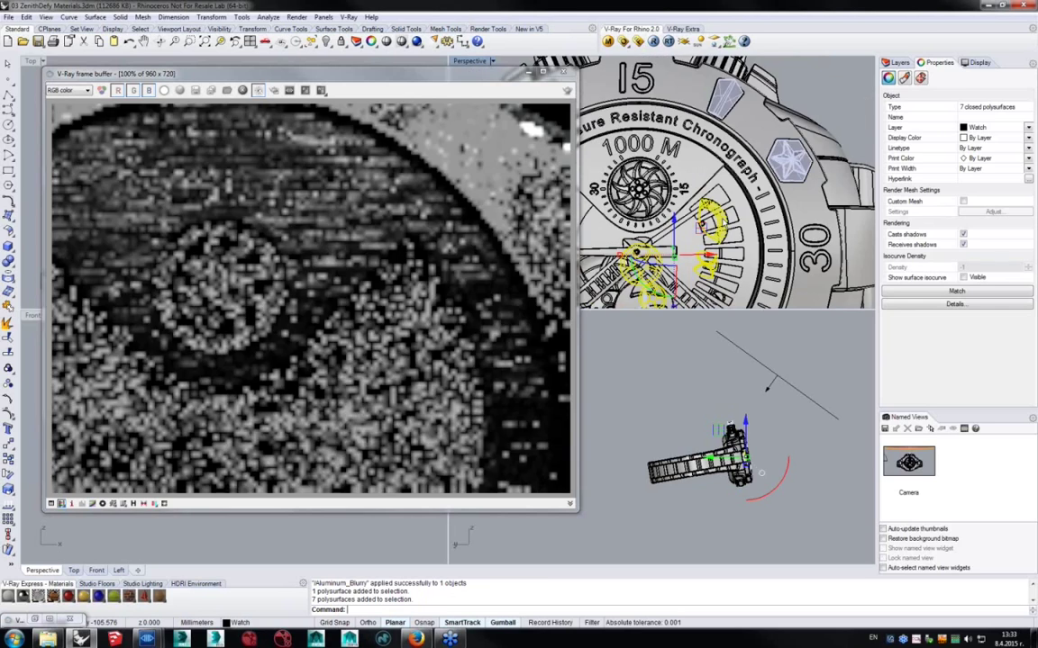
shift+right_drag(685, 207, 719, 182)
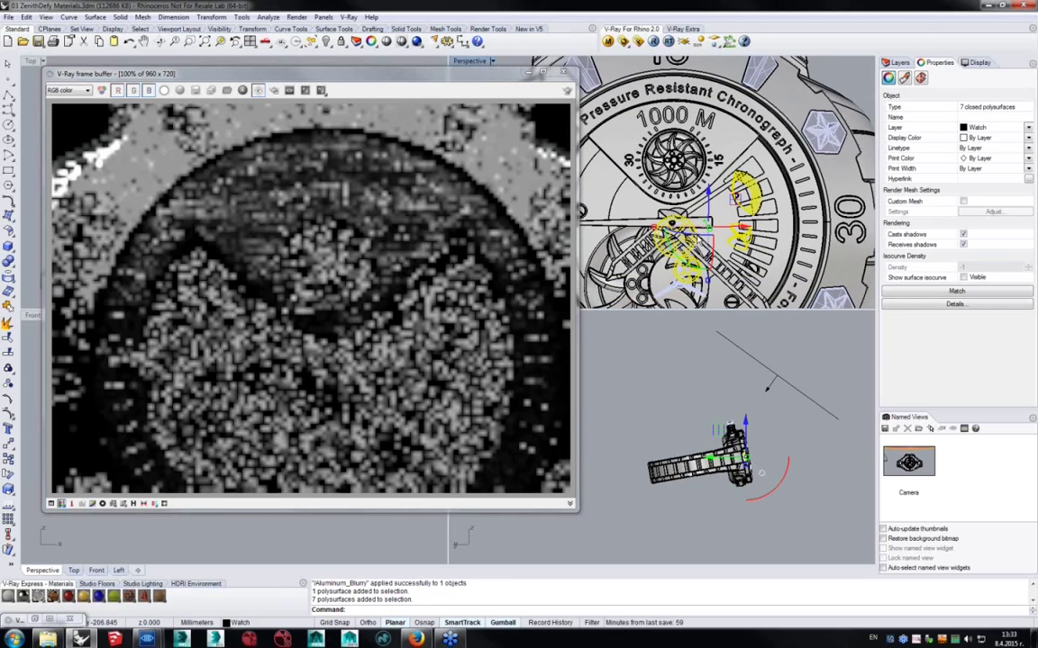
scroll(719, 182, down, 2)
drag(479, 79, 538, 55)
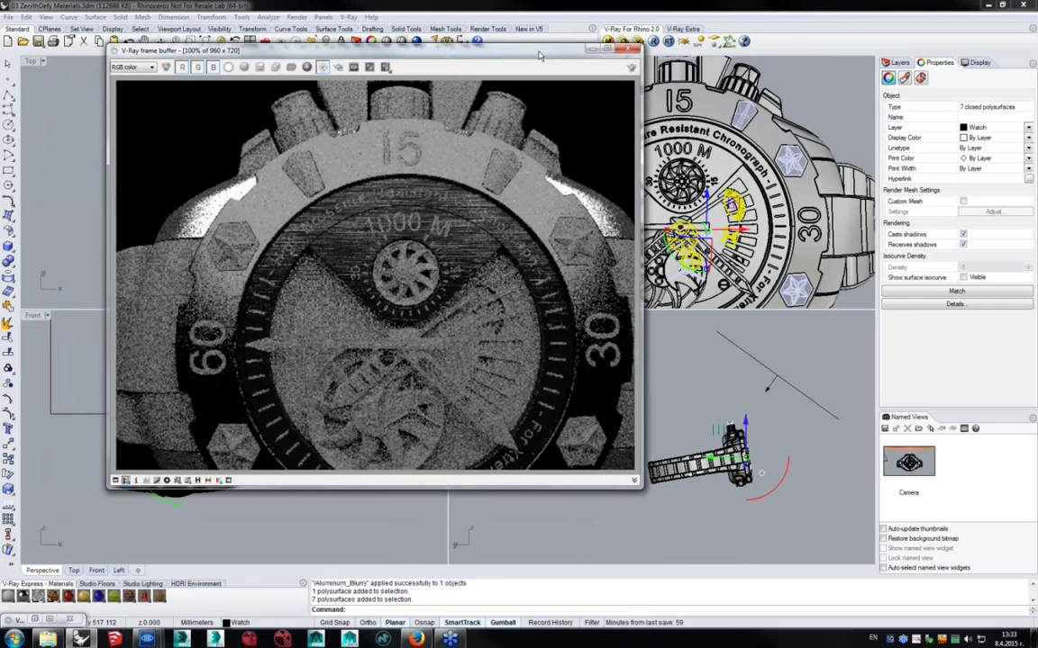
Apply the Copper material to the seven selected gear parts of the watch movement.
shift+right_drag(659, 81, 663, 56)
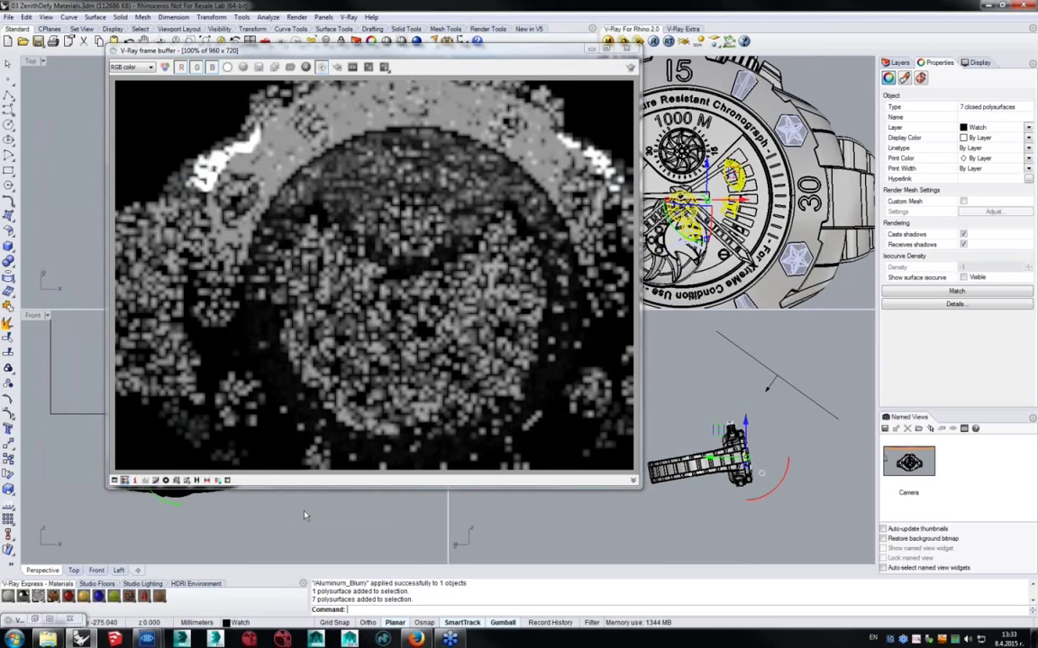
click(36, 597)
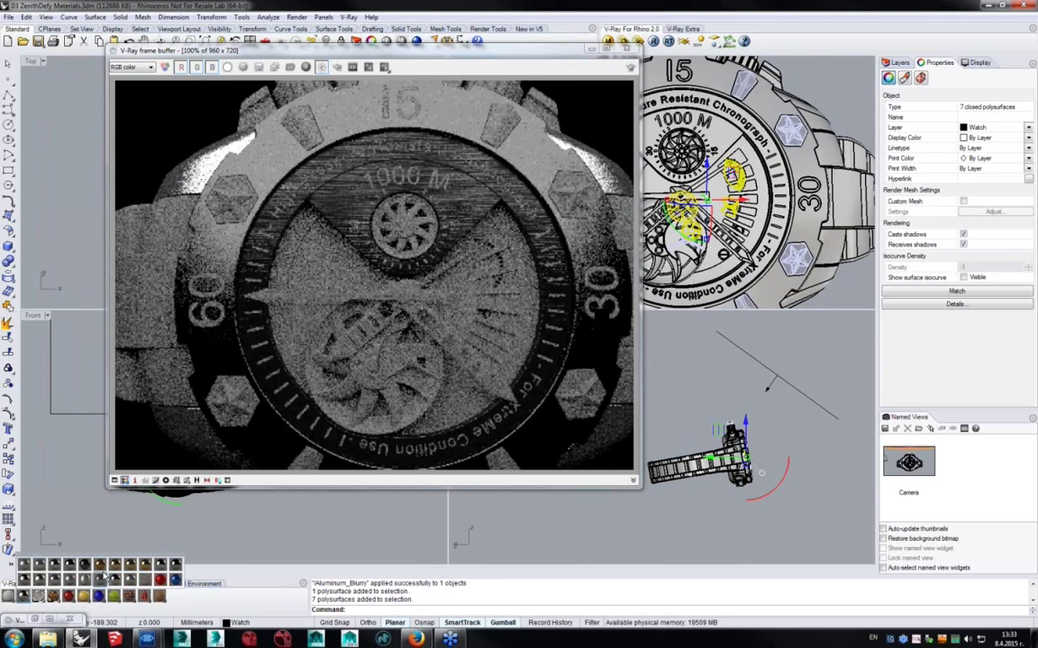
click(100, 565)
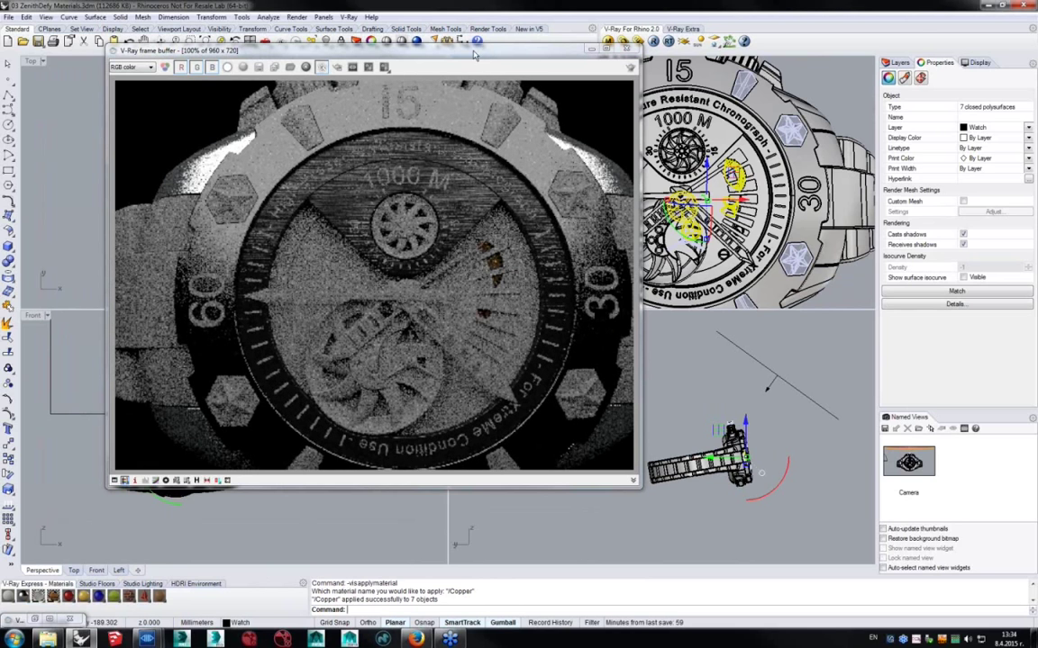
Open the Copper material's settings in the V-Ray material editor and arrange the render window beside it.
drag(482, 51, 810, 75)
click(623, 41)
drag(166, 266, 190, 436)
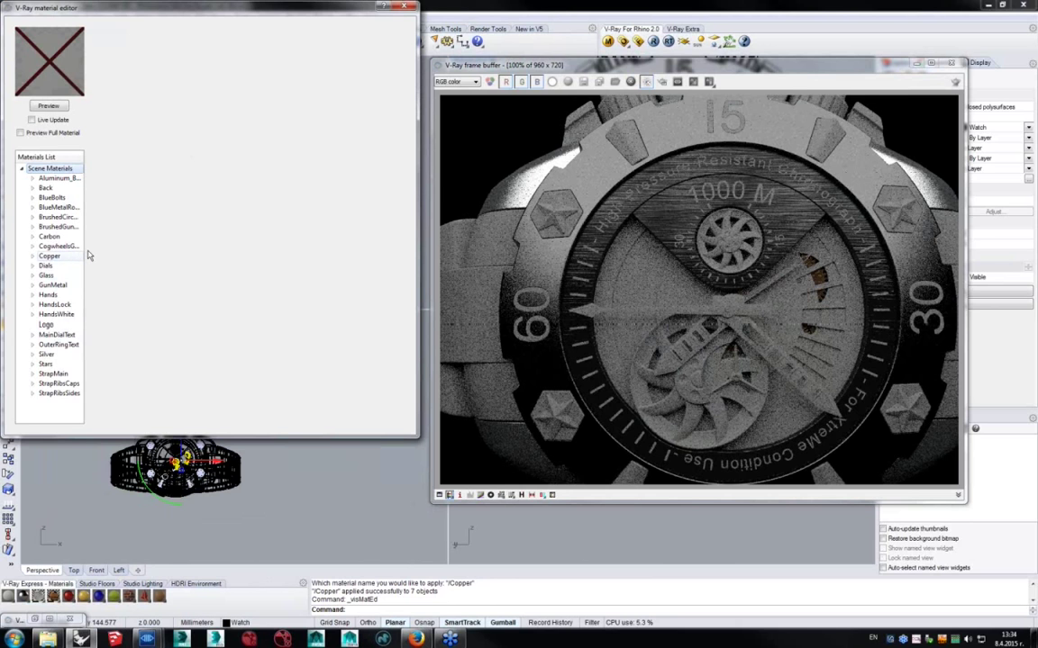
click(65, 258)
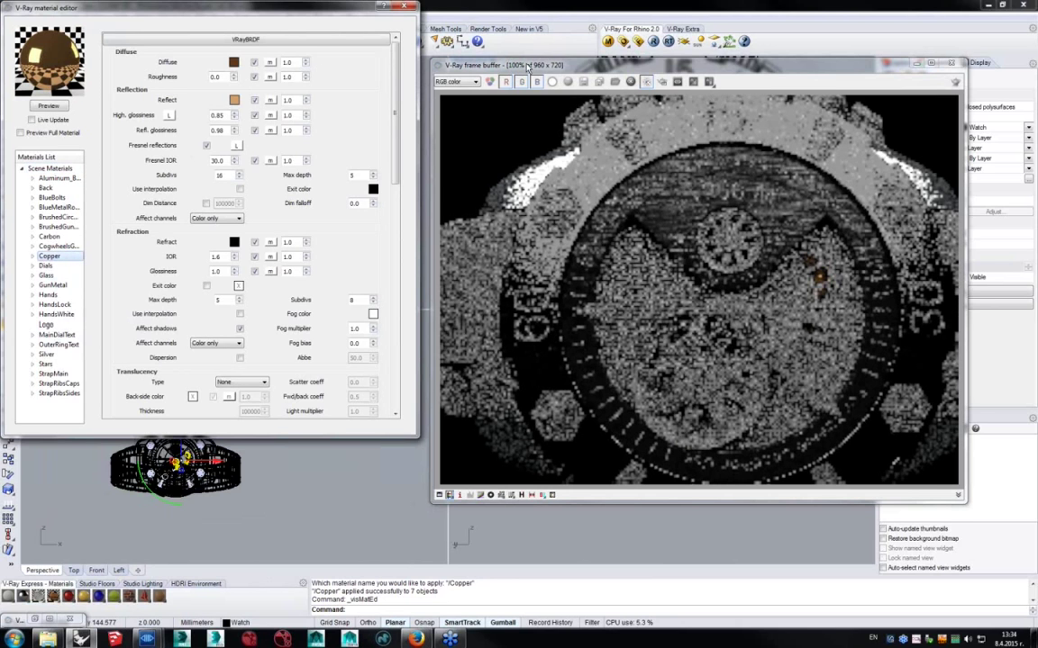
drag(525, 66, 480, 67)
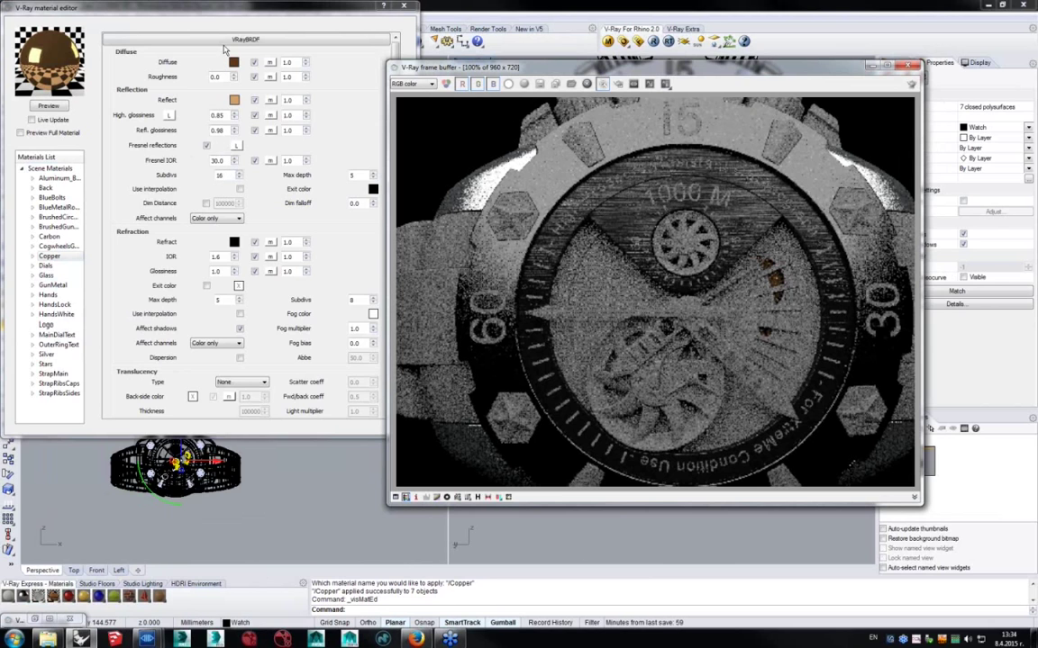
drag(221, 13, 227, 30)
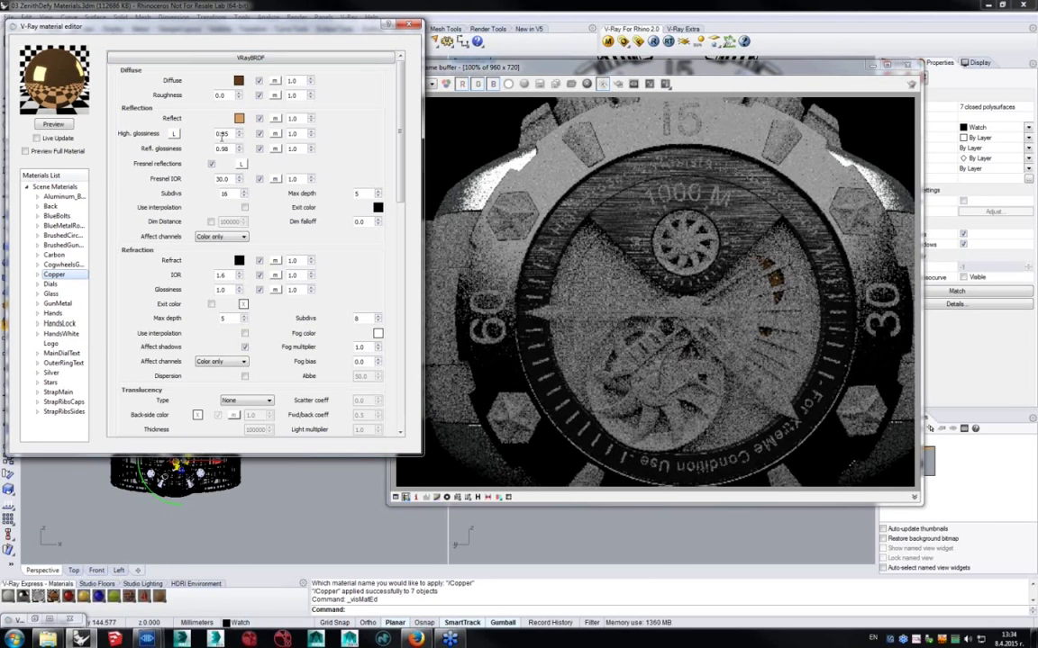
Set the Copper material's reflection colour to golden RGB 211, 172, 104.
double_click(222, 148)
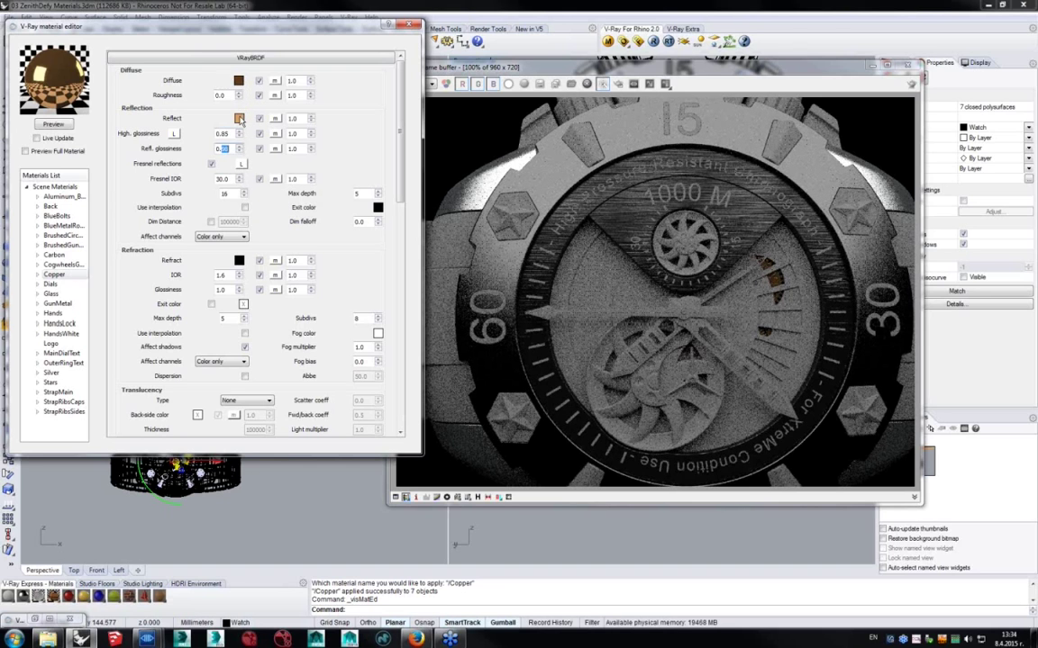
click(240, 119)
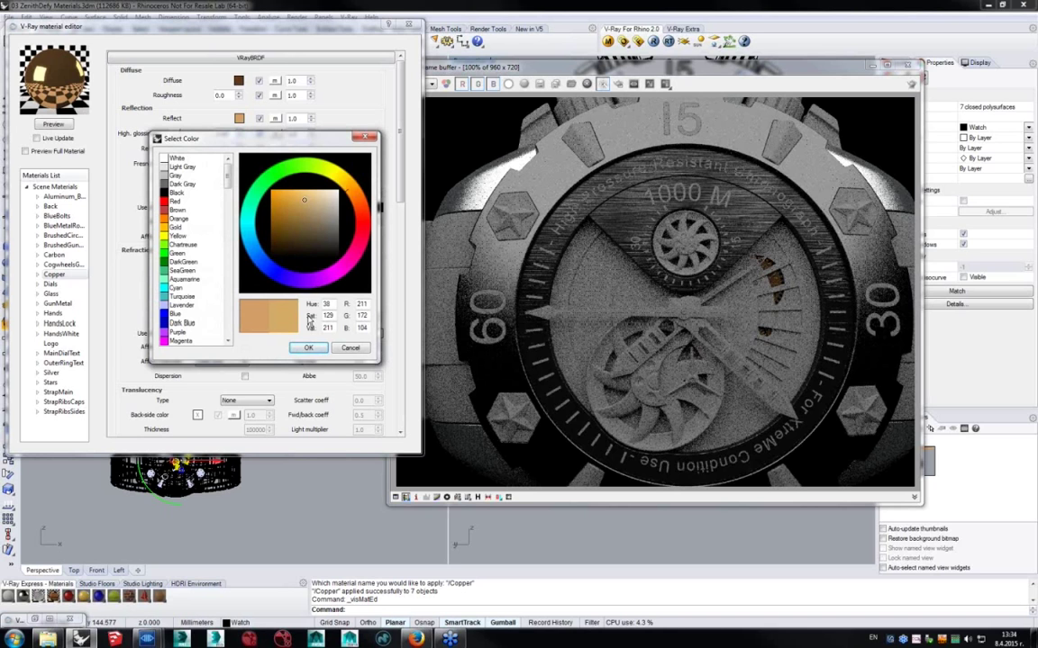
click(308, 349)
Adjust the Copper material's brown diffuse colour and set its reflection glossiness to 0.85.
click(239, 80)
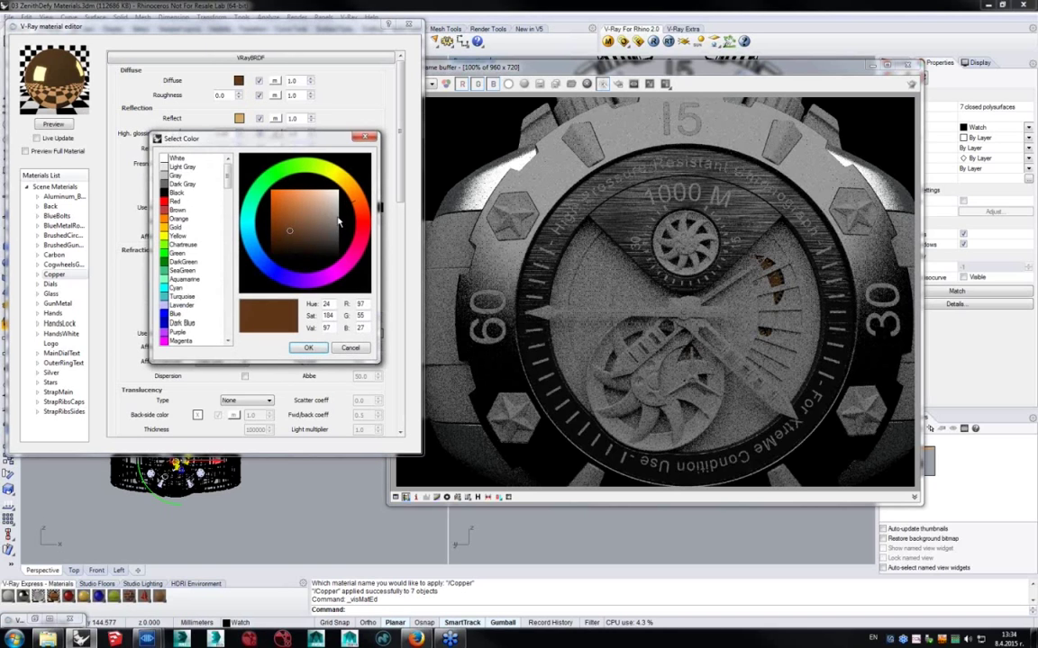
click(308, 349)
key(Return)
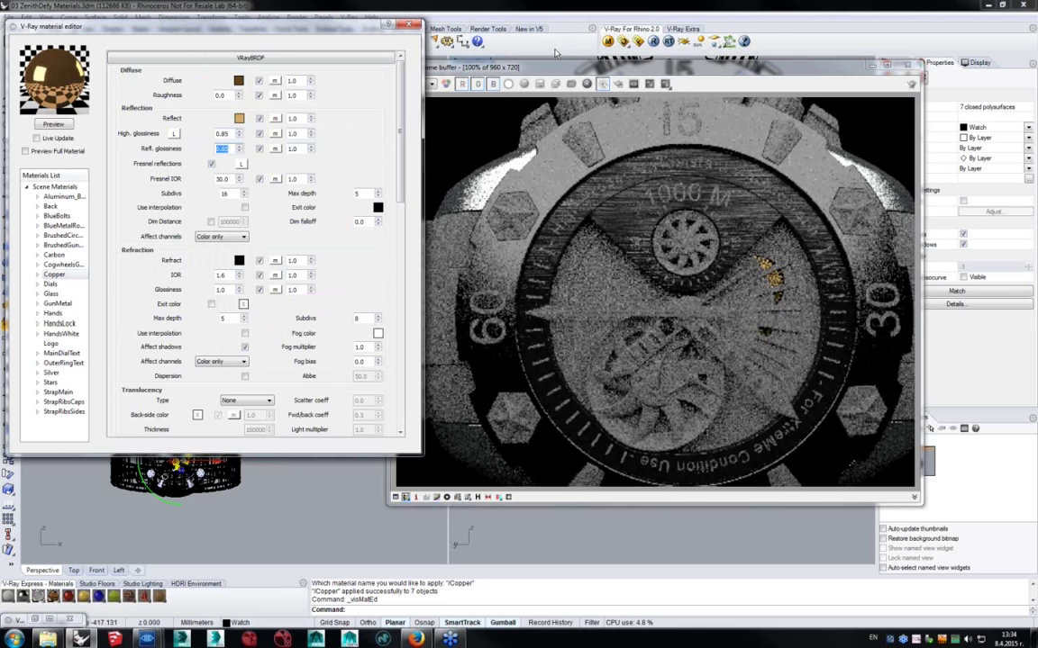
Select the three central watch hands and apply the Black_Metal material to them.
drag(590, 75, 268, 55)
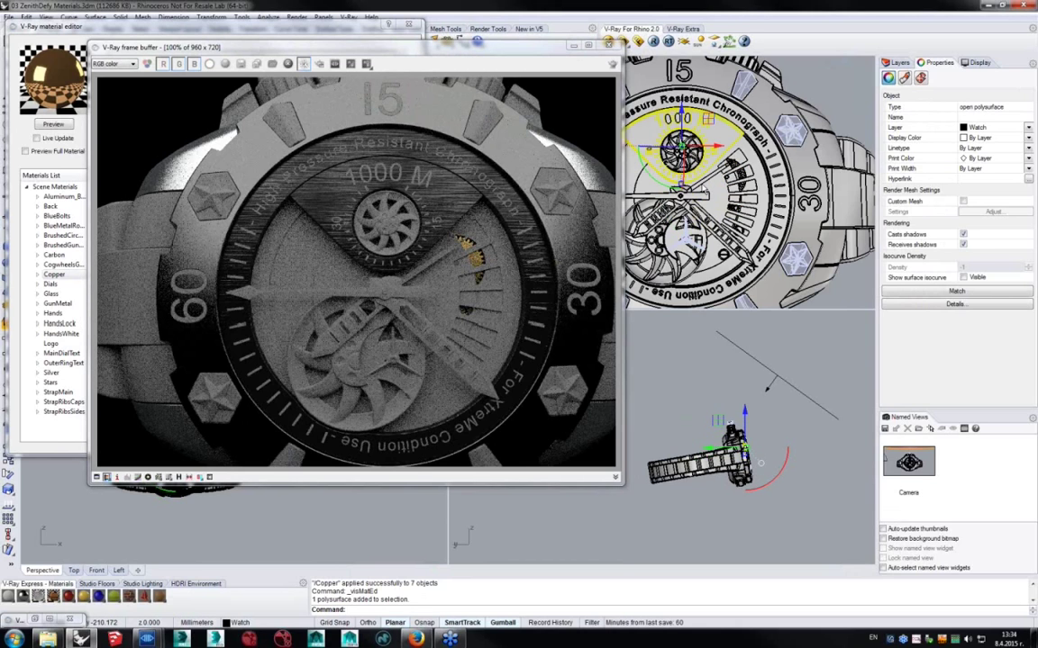
click(710, 175)
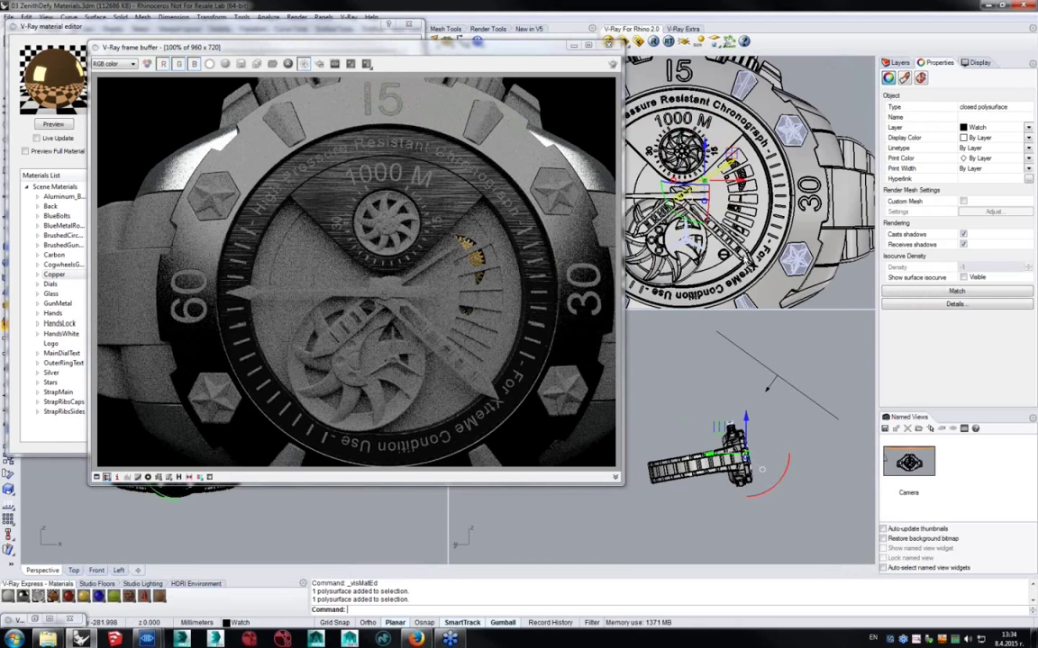
click(761, 262)
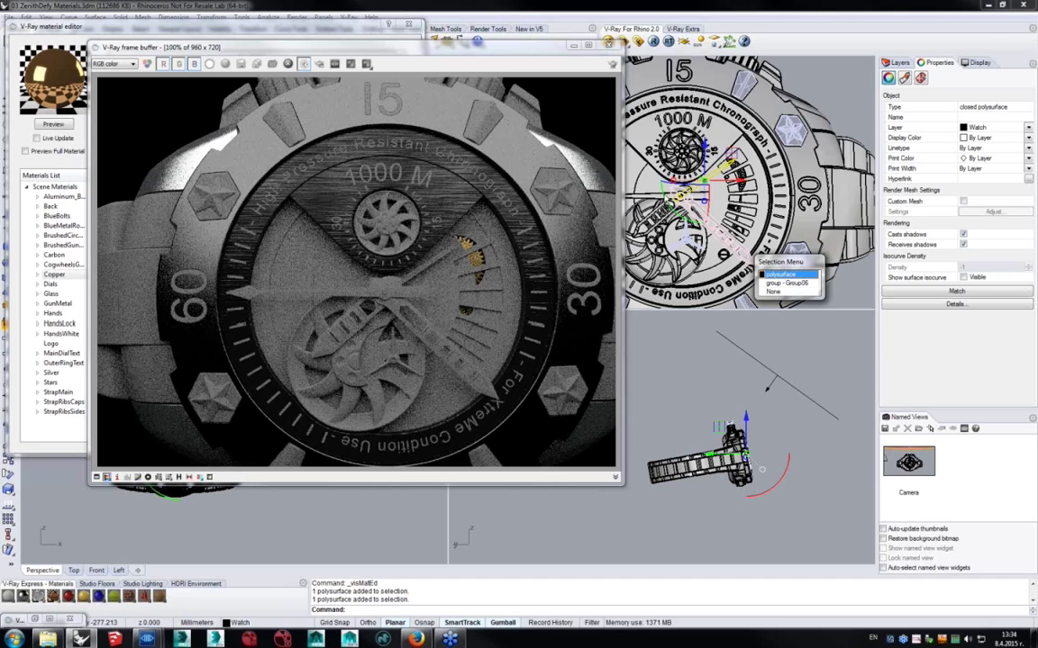
click(776, 275)
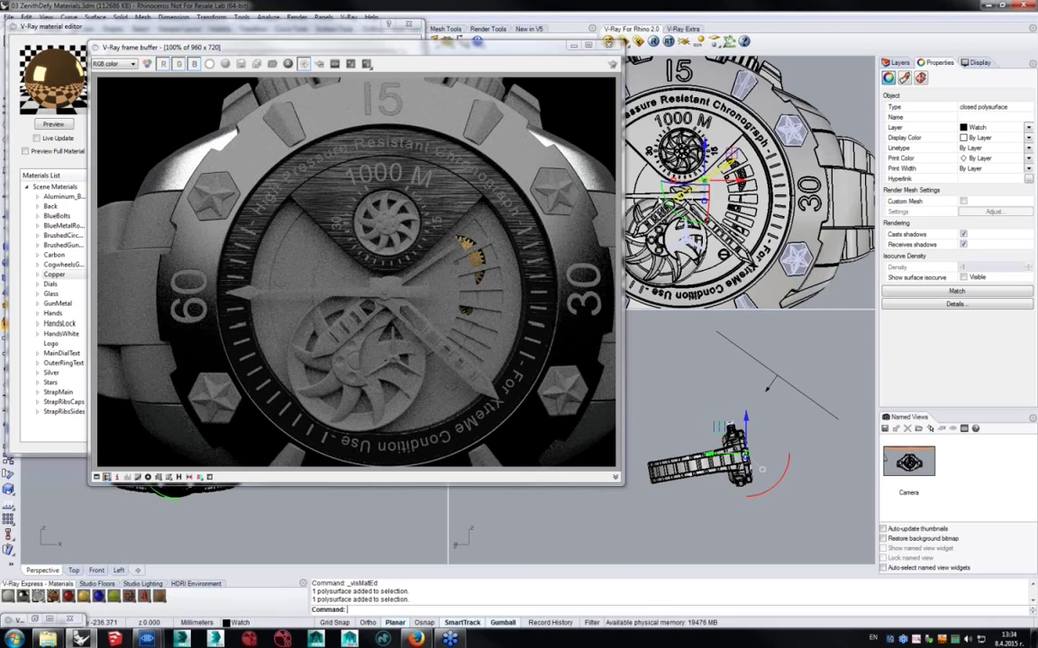
shift+click(648, 196)
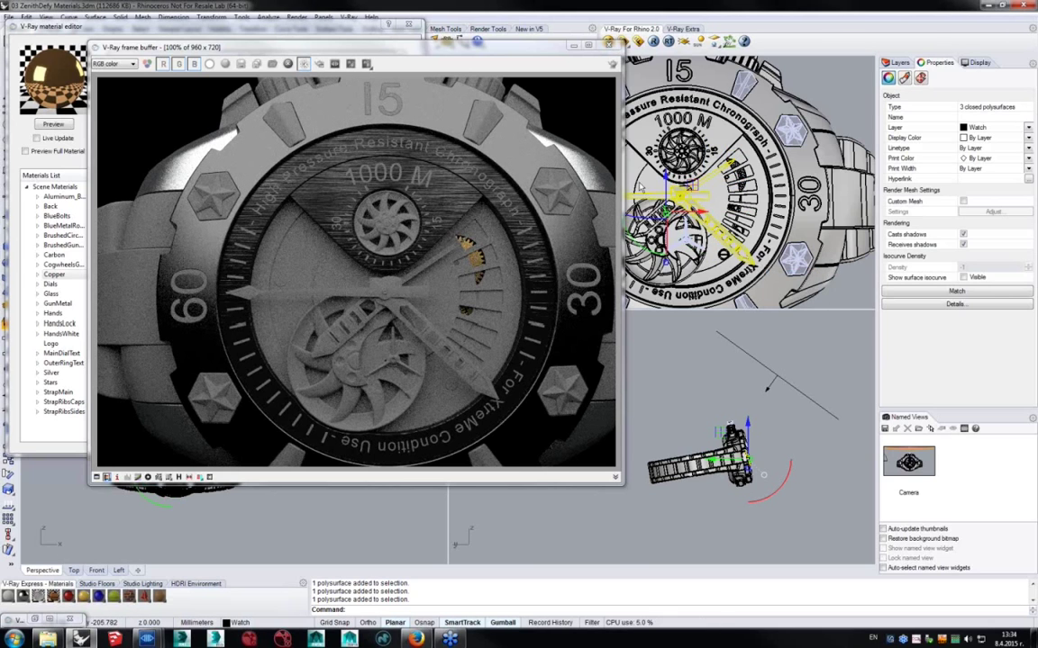
click(22, 596)
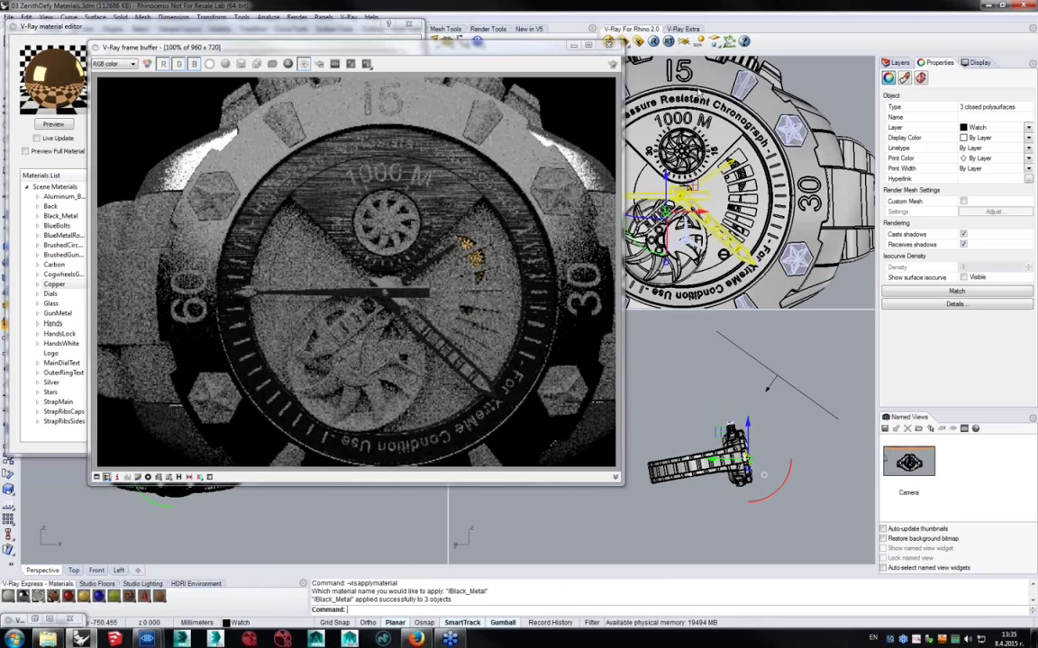
Select the large and small spoked wheels on the dial and apply the Metalic_Blue_Foil material to them.
drag(539, 58, 479, 54)
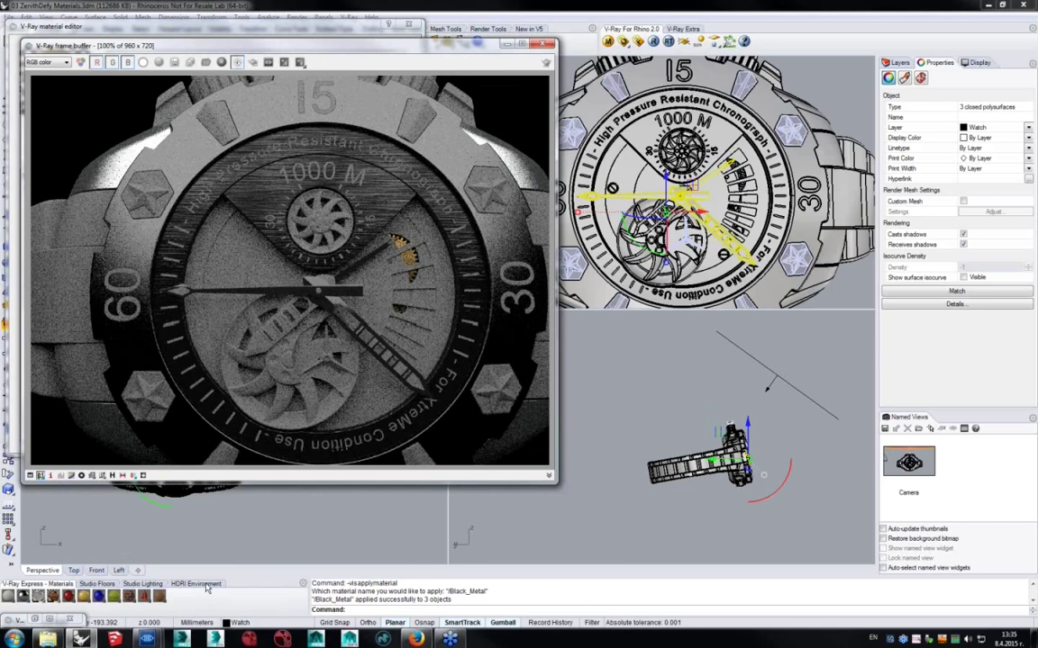
click(142, 584)
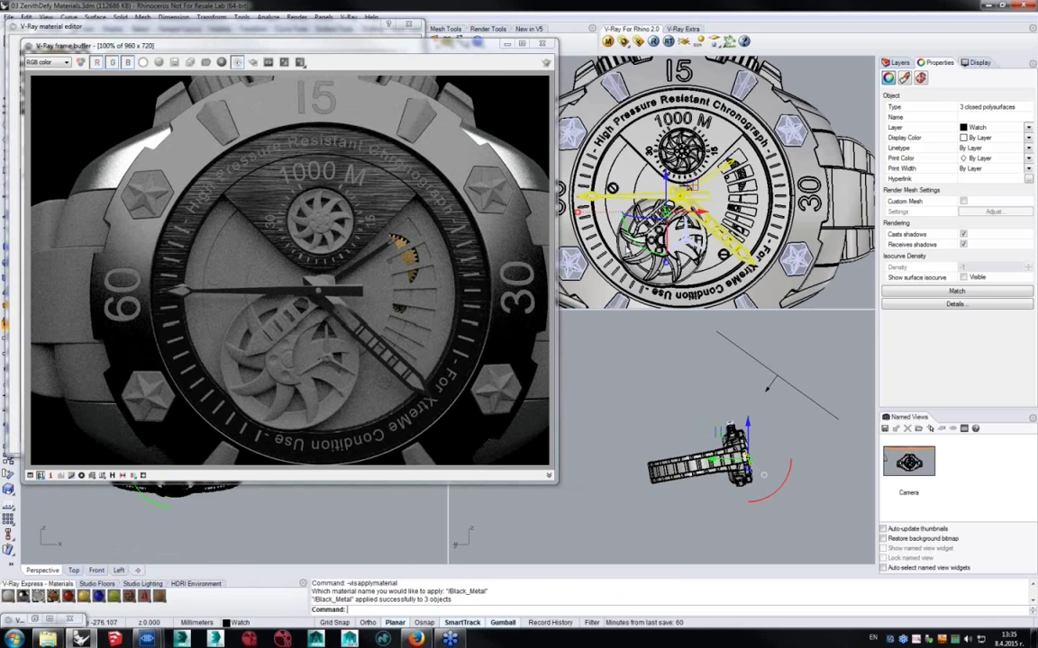
click(662, 232)
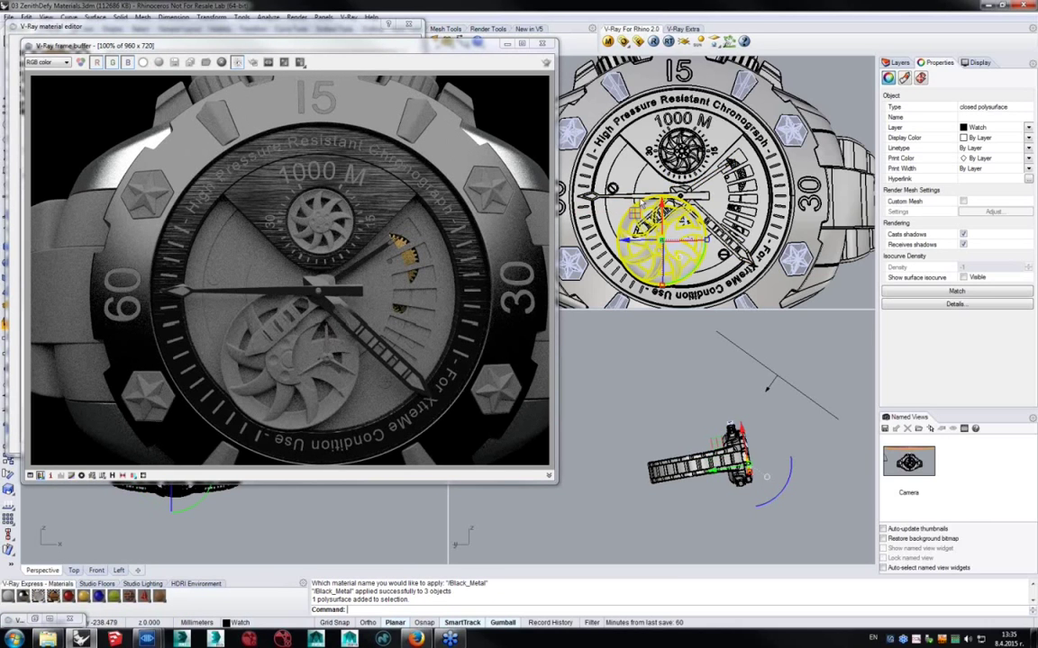
shift+click(693, 151)
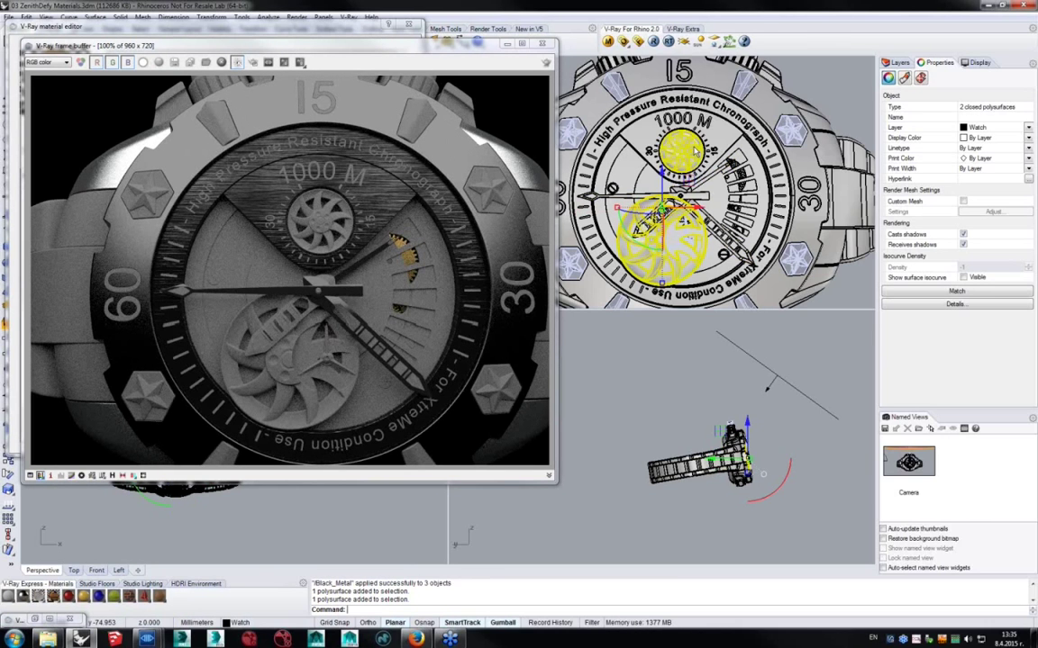
click(342, 48)
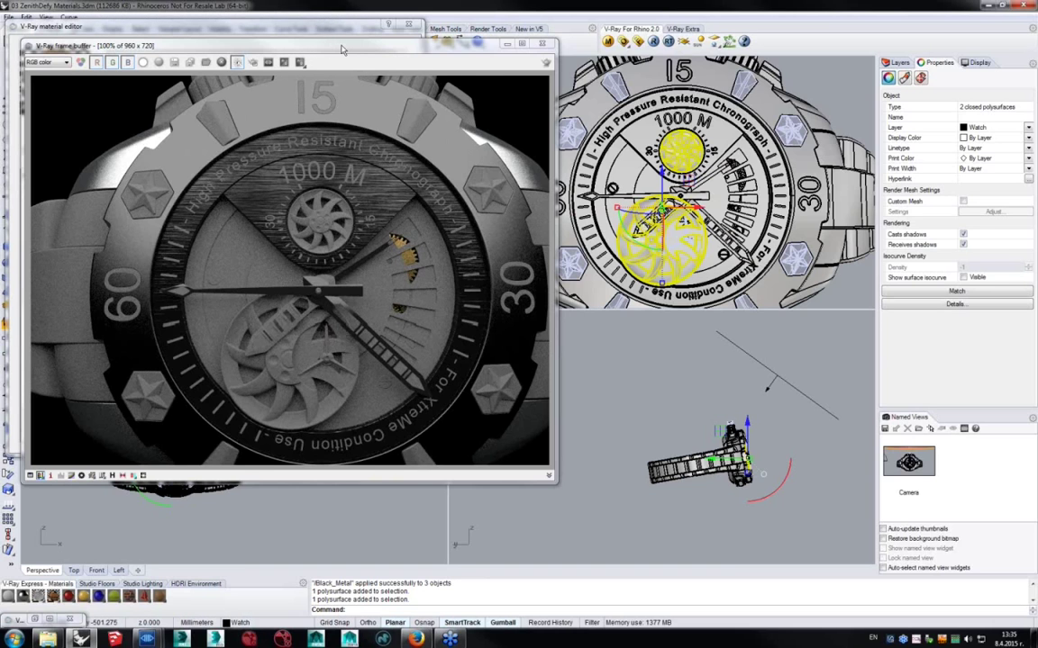
drag(342, 47, 388, 36)
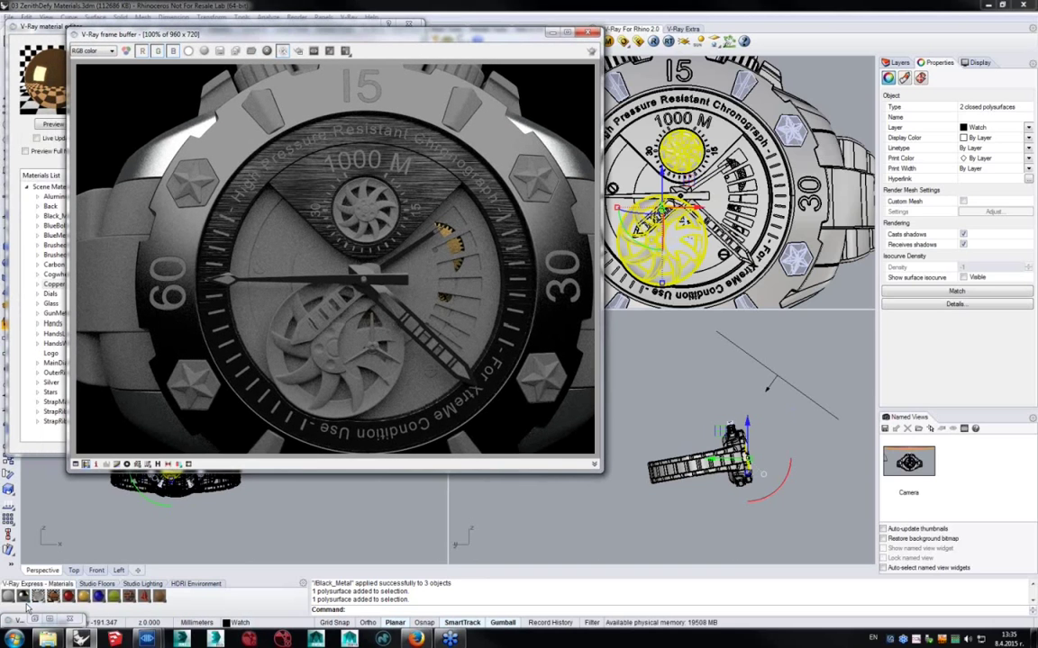
click(27, 609)
click(28, 602)
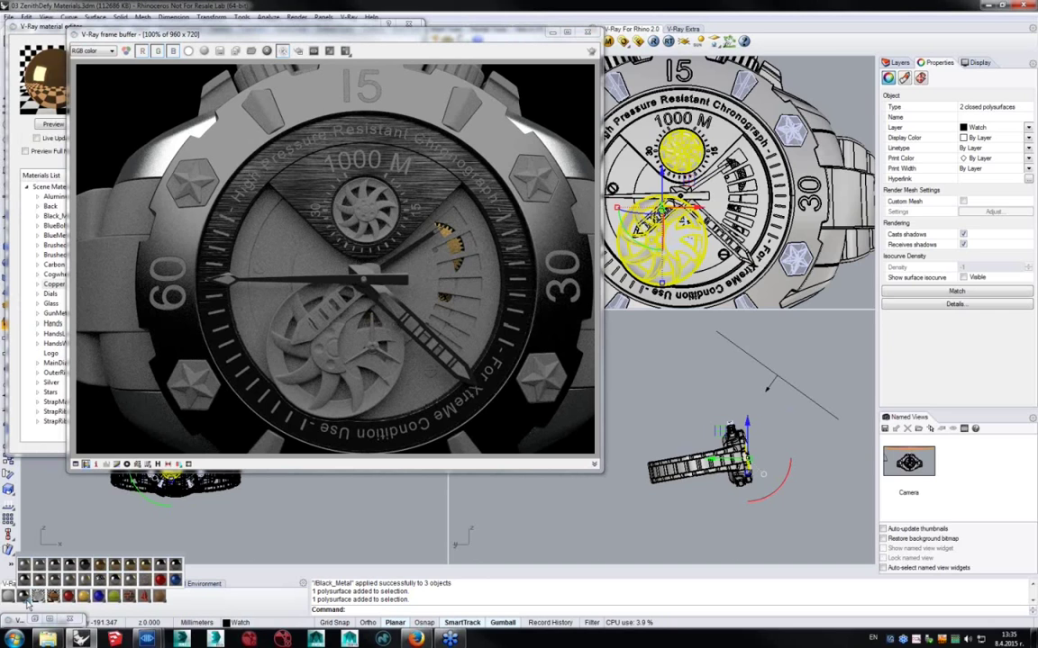
click(176, 579)
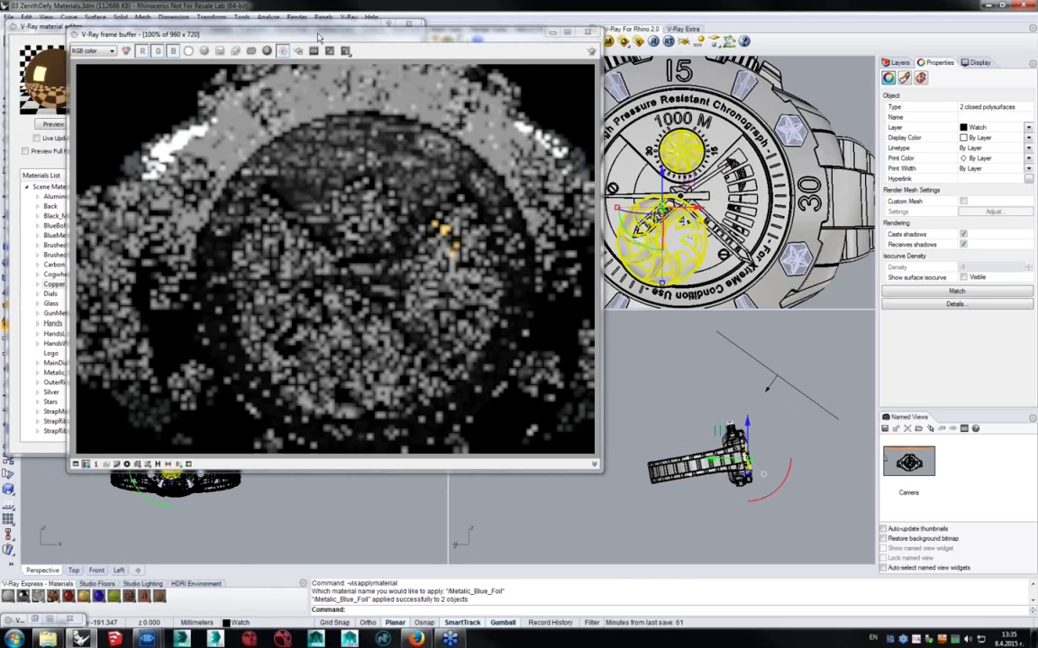
Open the Metalic_Blue_Foil material of the selected wheels for editing, keeping the render in view.
drag(317, 36, 656, 47)
drag(795, 55, 649, 57)
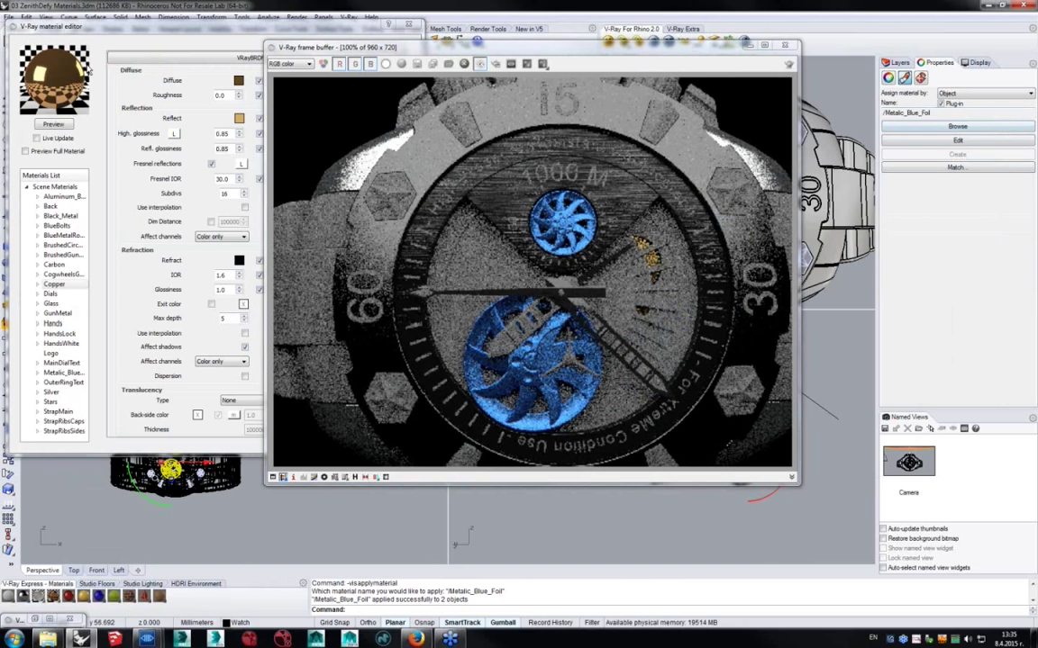
click(162, 34)
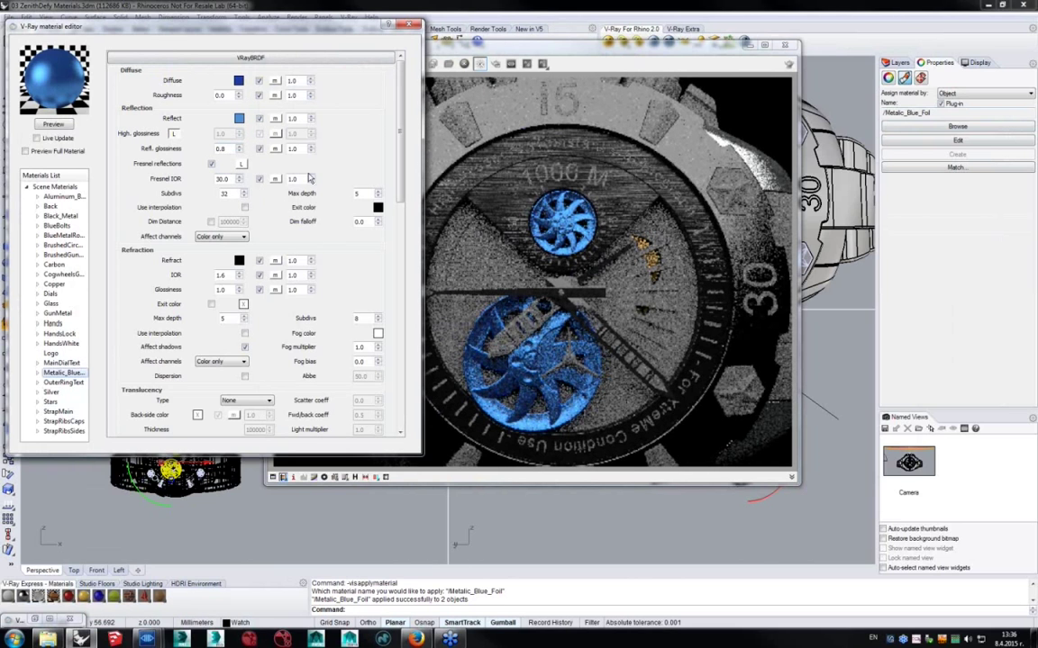
Try a dark blue reflection colour, RGB 25, 49, 73, on the Metalic_Blue_Foil material.
click(238, 118)
mouse_move(295, 205)
mouse_down()
mouse_move(267, 214)
mouse_move(293, 232)
mouse_up()
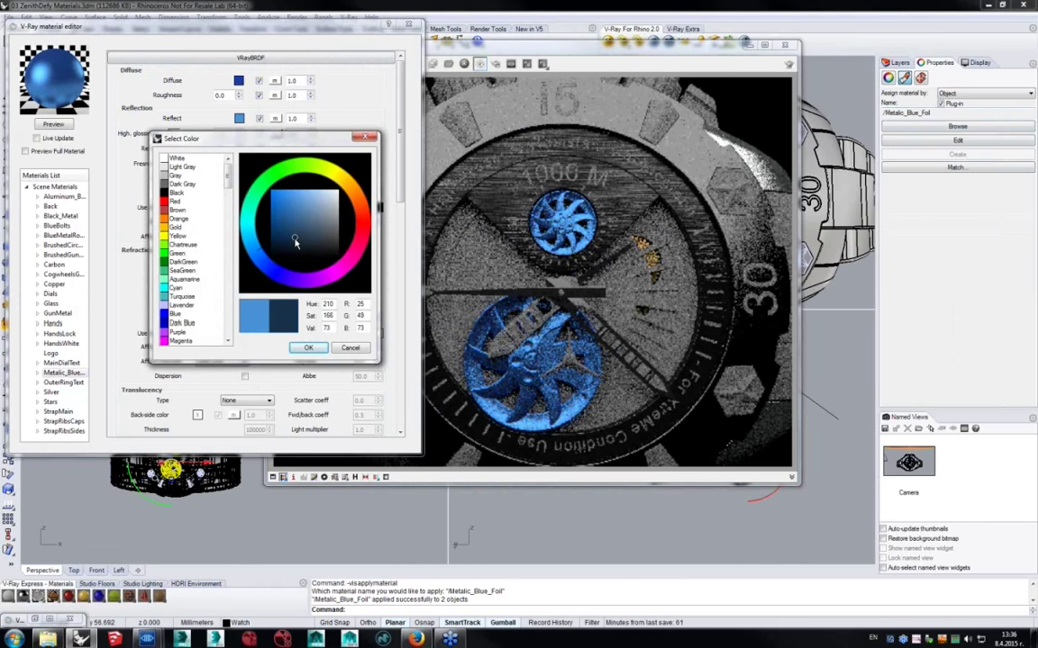
key(Return)
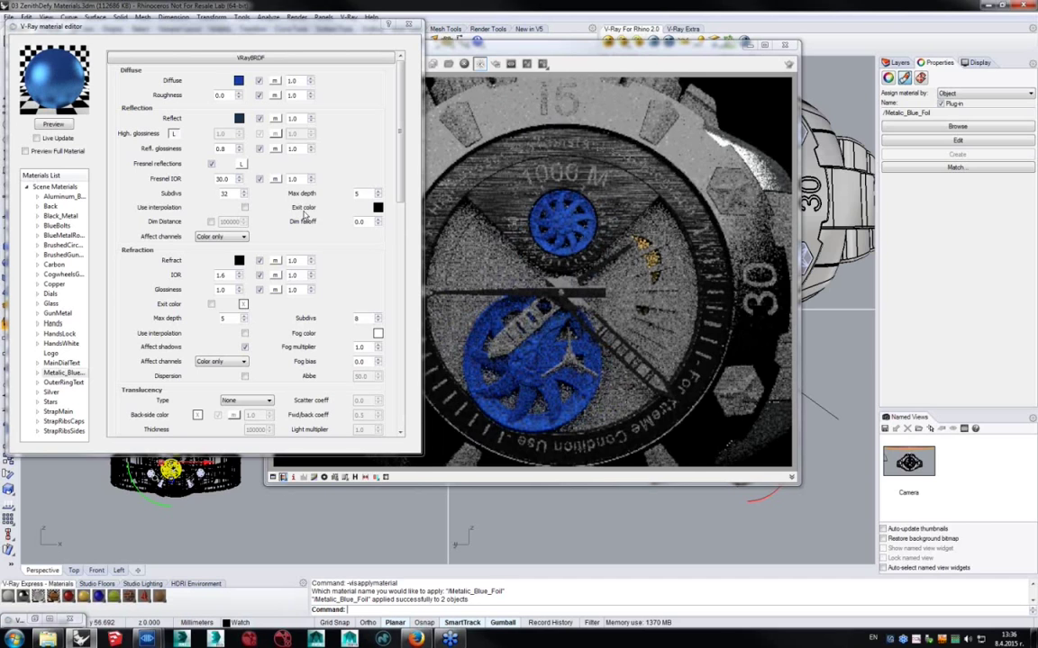
Set the Metalic_Blue_Foil reflection colour to grey RGB 160, 160, 160 and its Fresnel IOR to 12.0.
click(239, 119)
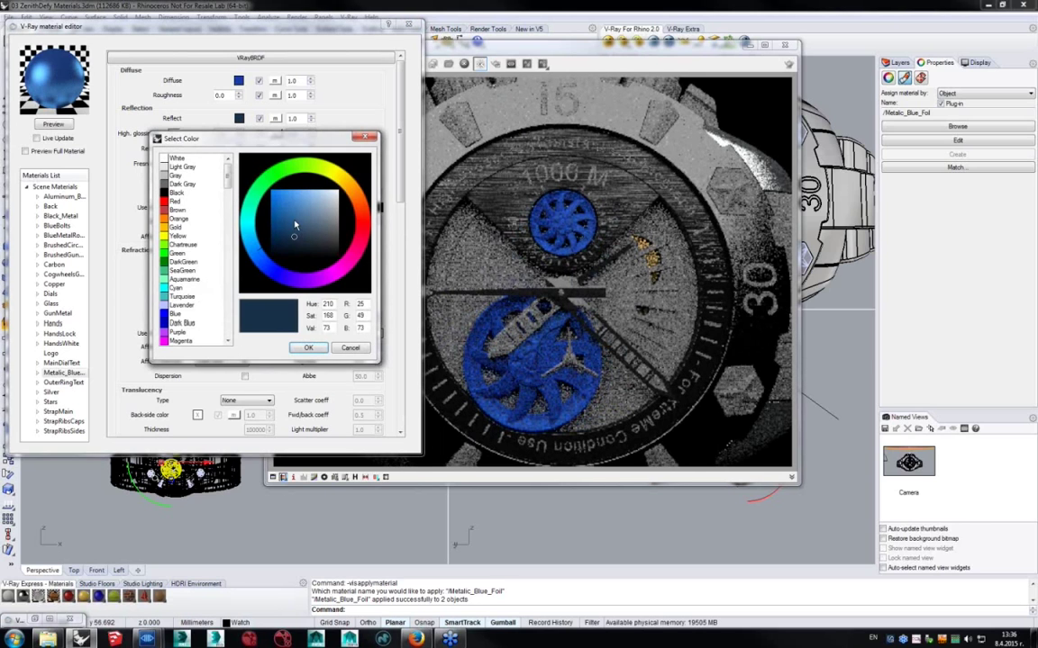
mouse_move(296, 232)
mouse_down()
mouse_move(277, 205)
mouse_move(253, 224)
mouse_move(297, 245)
mouse_move(326, 284)
mouse_move(329, 340)
mouse_move(326, 236)
mouse_move(341, 213)
mouse_up()
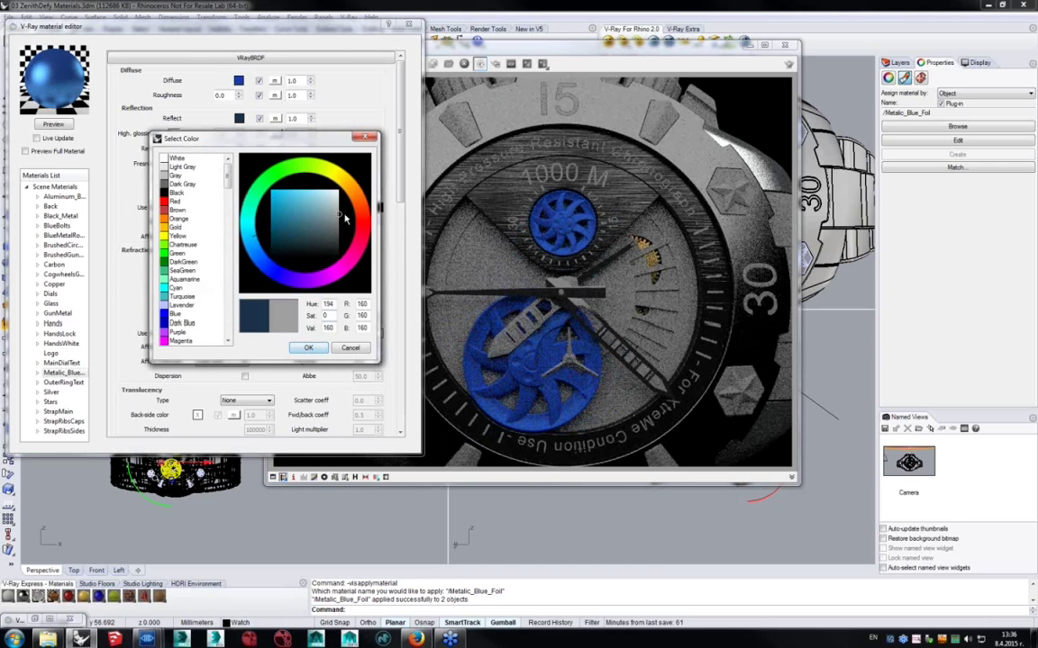
click(306, 348)
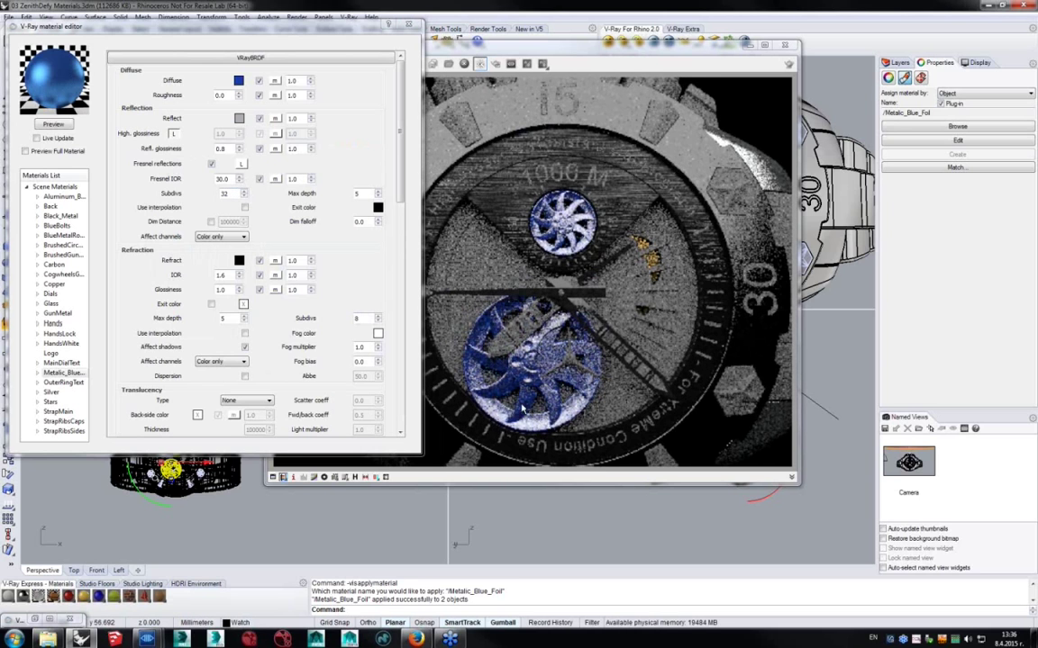
double_click(227, 178)
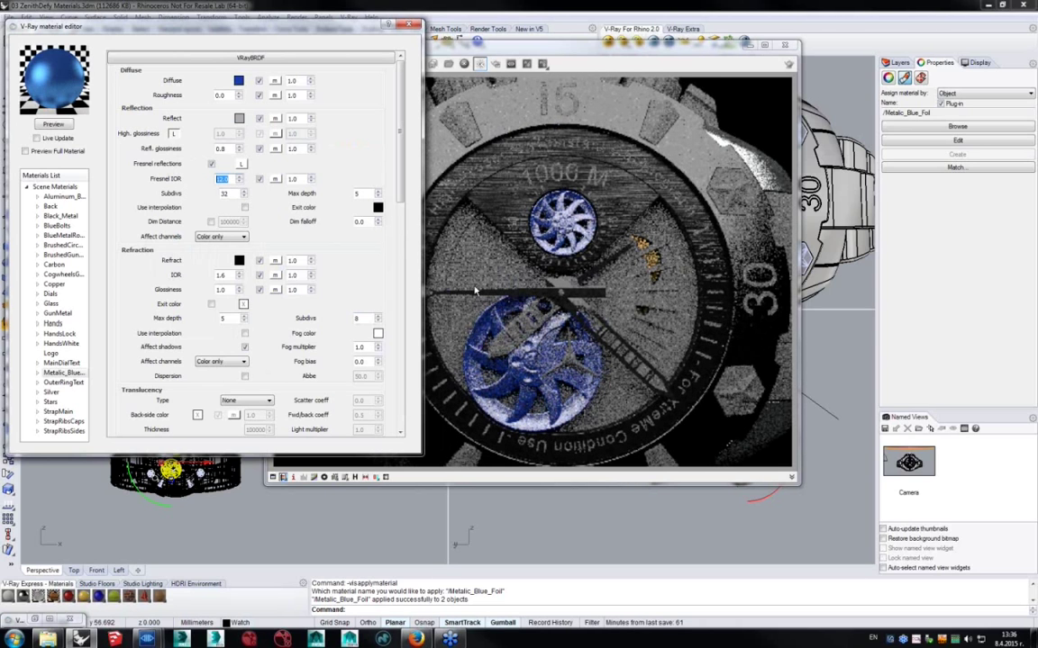
Shift the Metalic_Blue_Foil diffuse colour to a less violet, darker steel blue.
click(239, 81)
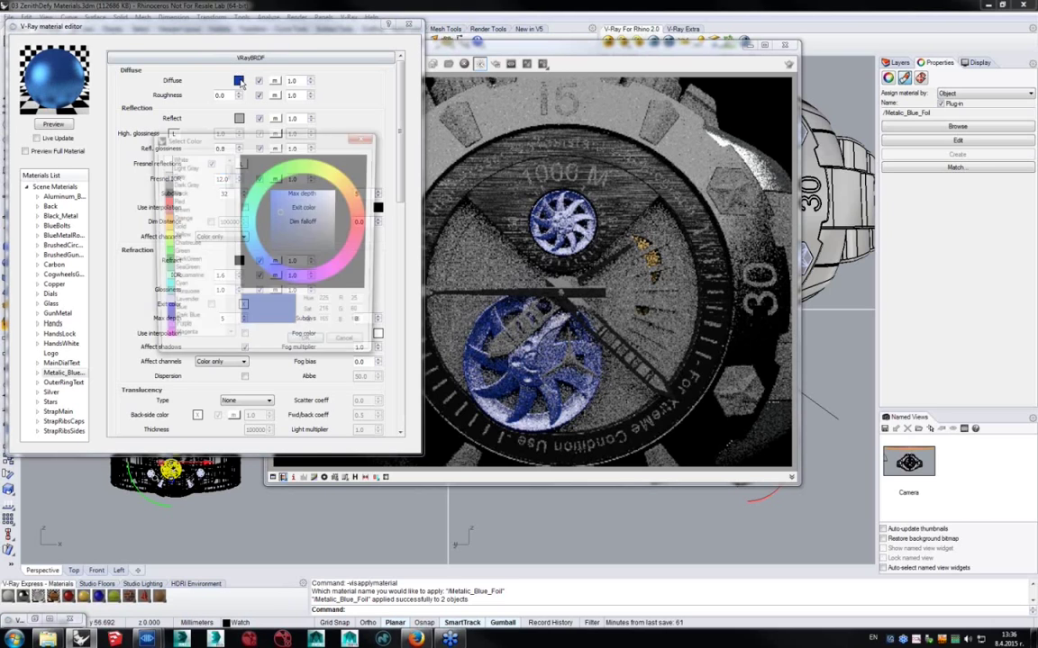
click(257, 250)
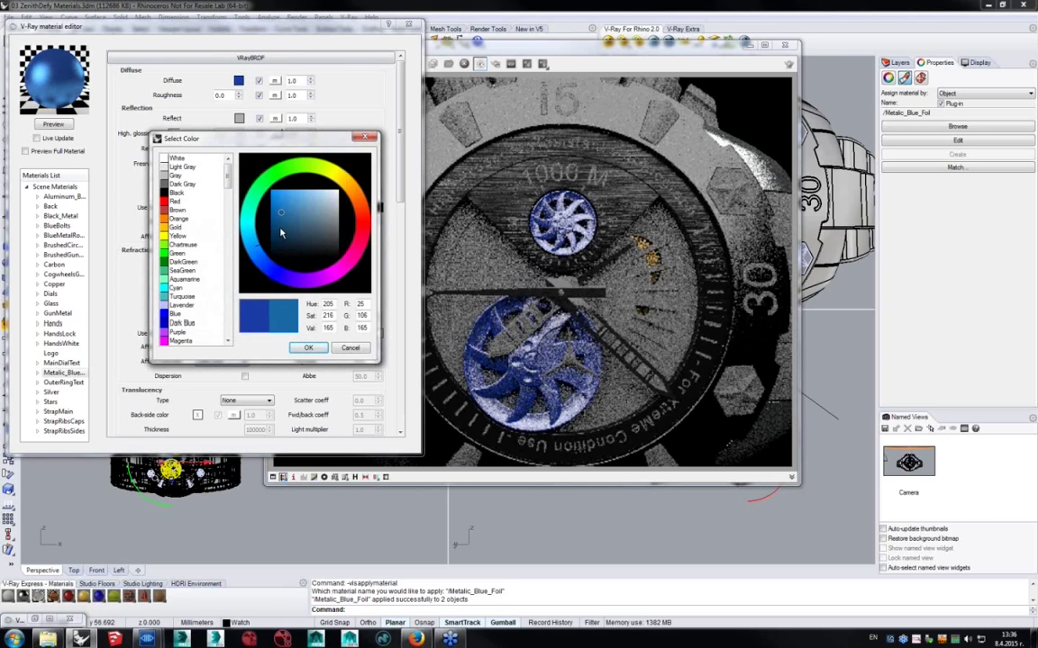
click(254, 212)
click(308, 347)
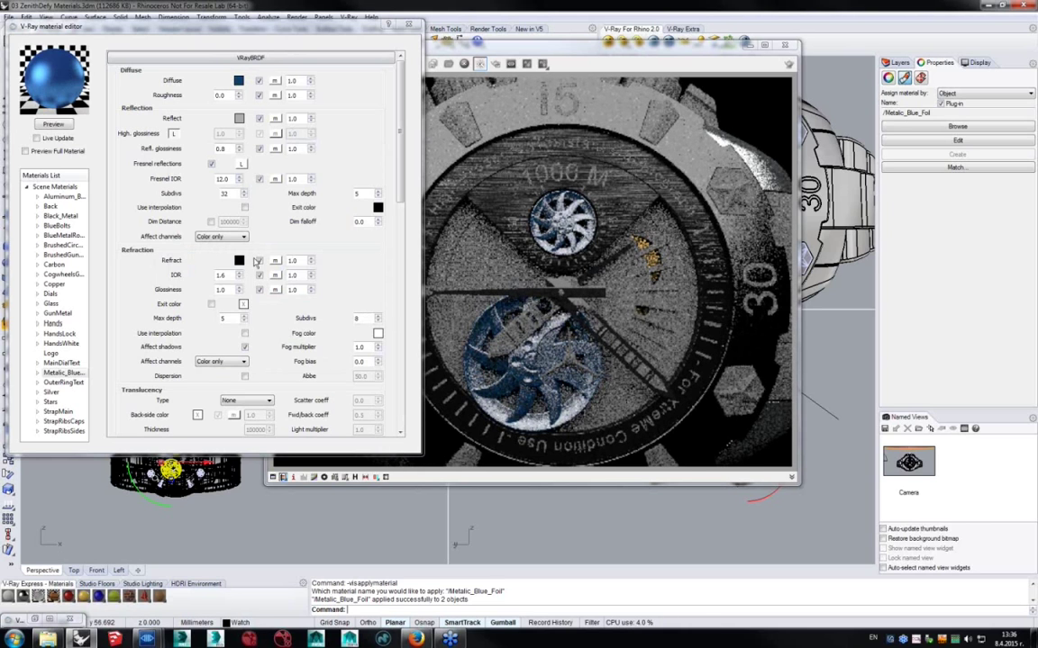
Change the Metalic_Blue_Foil reflection colour from grey to a dark, saturated blue and finish editing the material.
click(239, 118)
drag(259, 266, 261, 249)
click(305, 219)
mouse_move(305, 217)
mouse_down()
mouse_move(243, 204)
mouse_move(231, 212)
mouse_move(247, 235)
mouse_move(198, 213)
mouse_up()
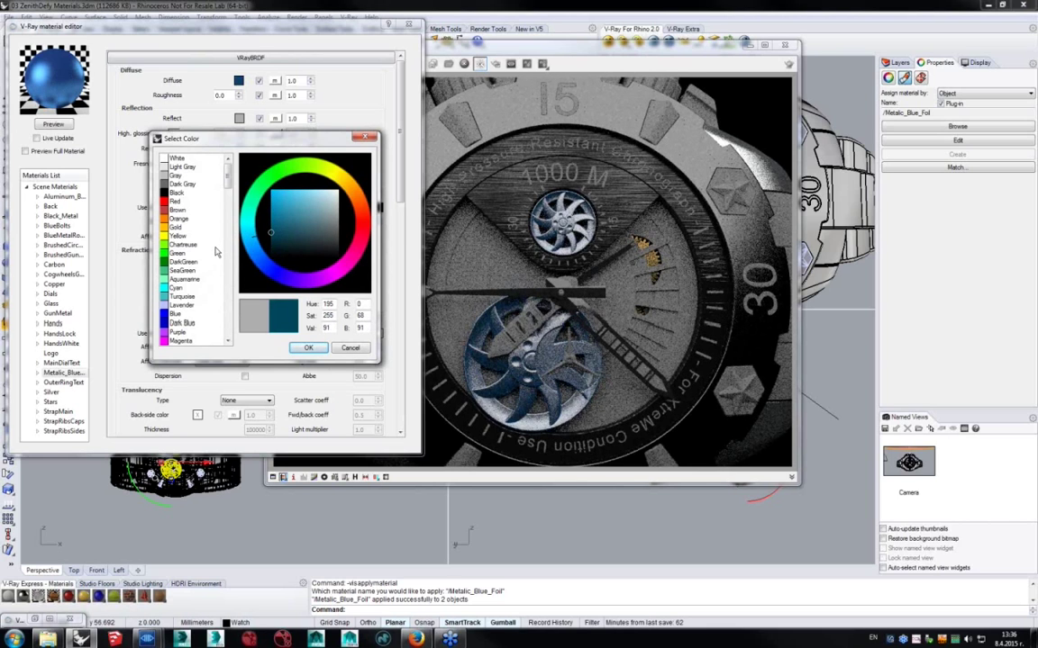
click(310, 348)
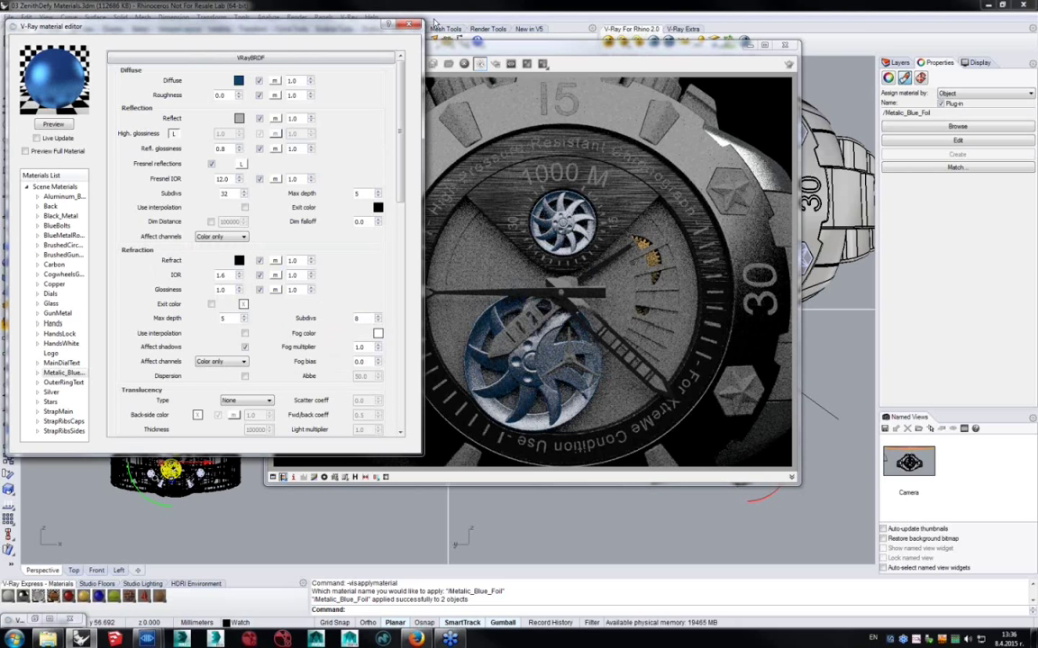
click(413, 24)
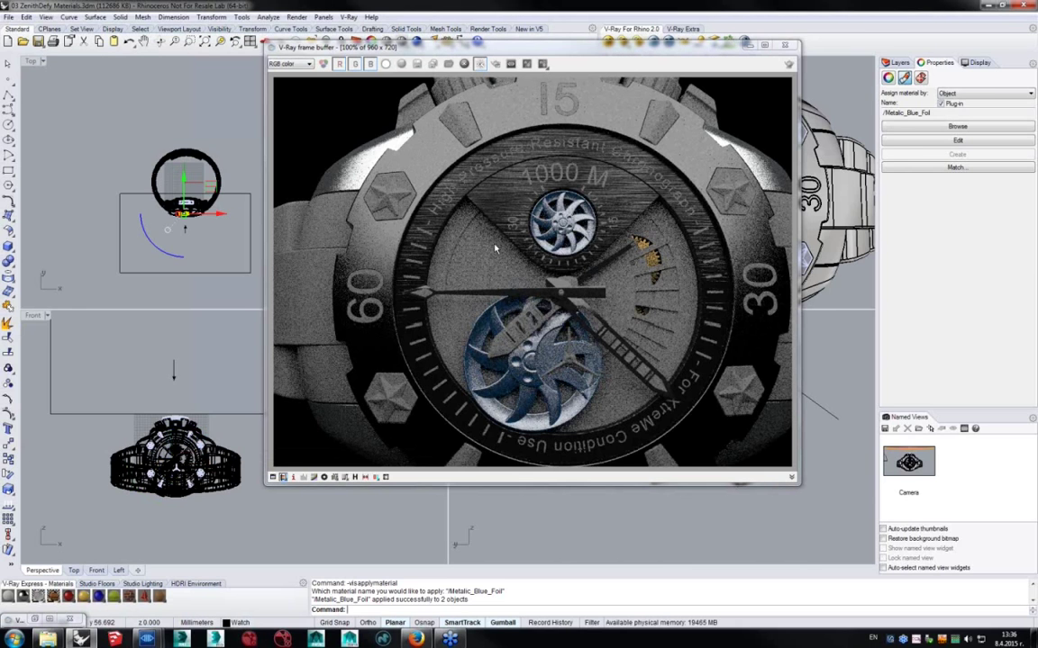
Deselect the wheels, close the render and open 04 ZenithDefy Lights.3dm without saving changes to the materials file.
key(Escape)
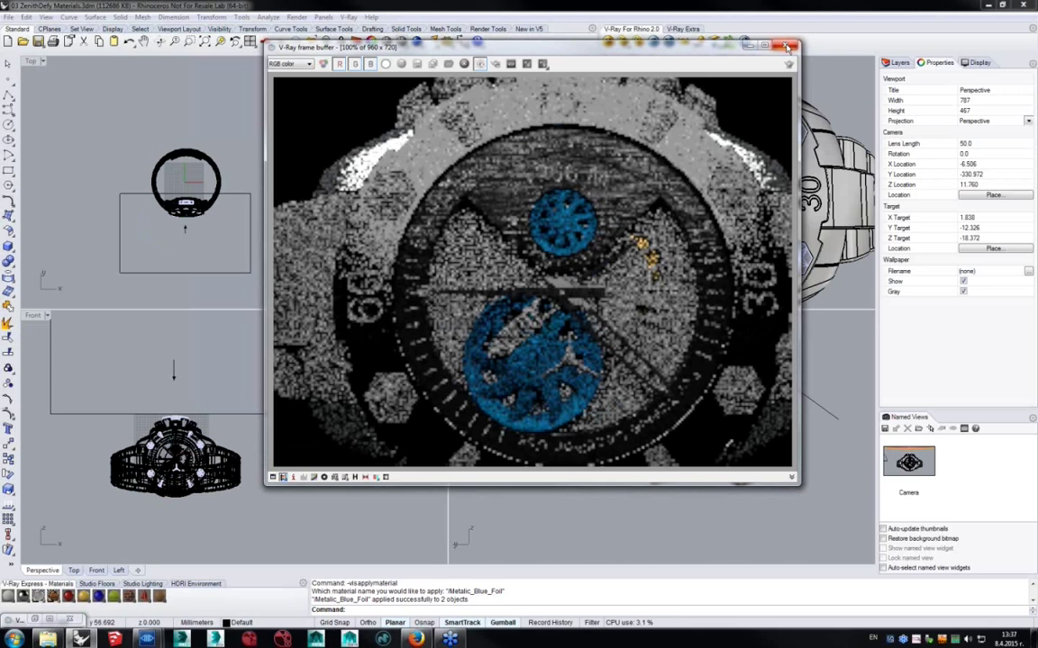
click(788, 45)
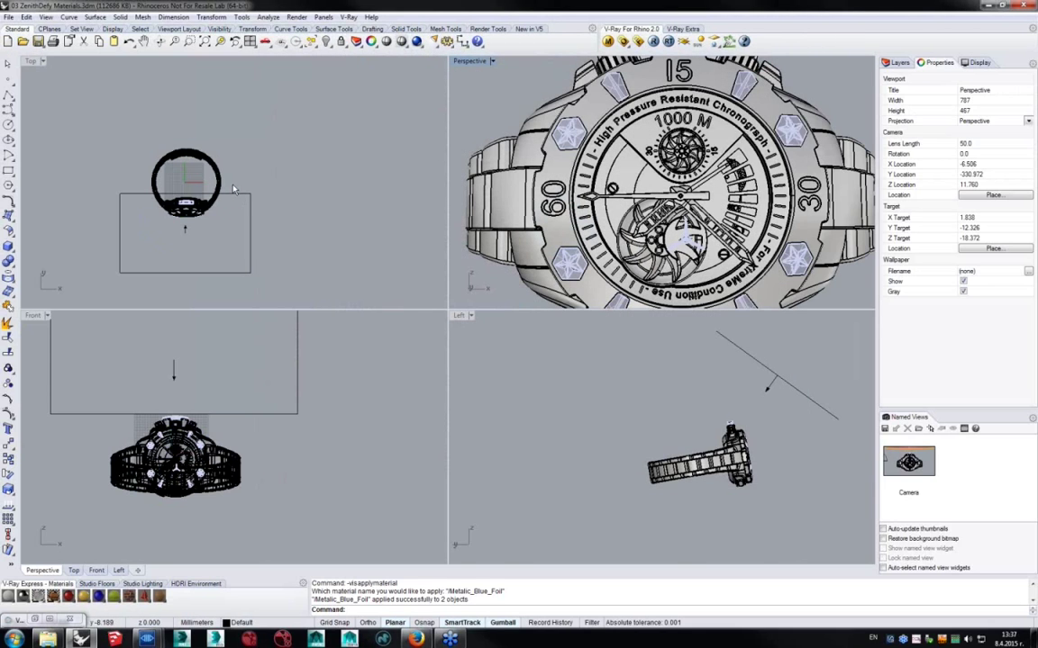
click(9, 17)
click(26, 45)
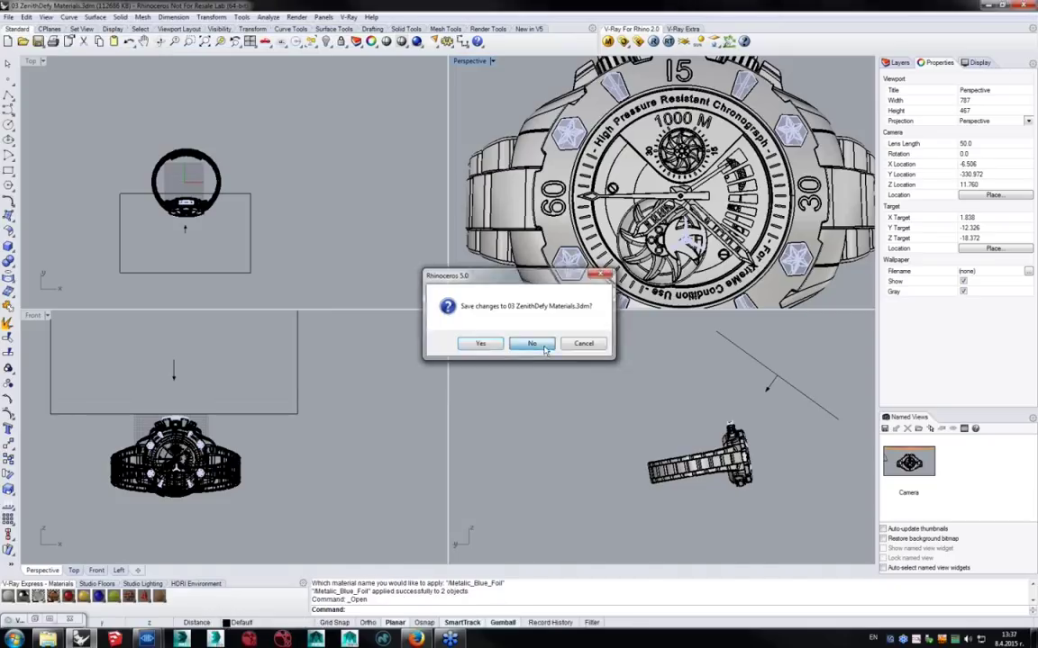
click(531, 343)
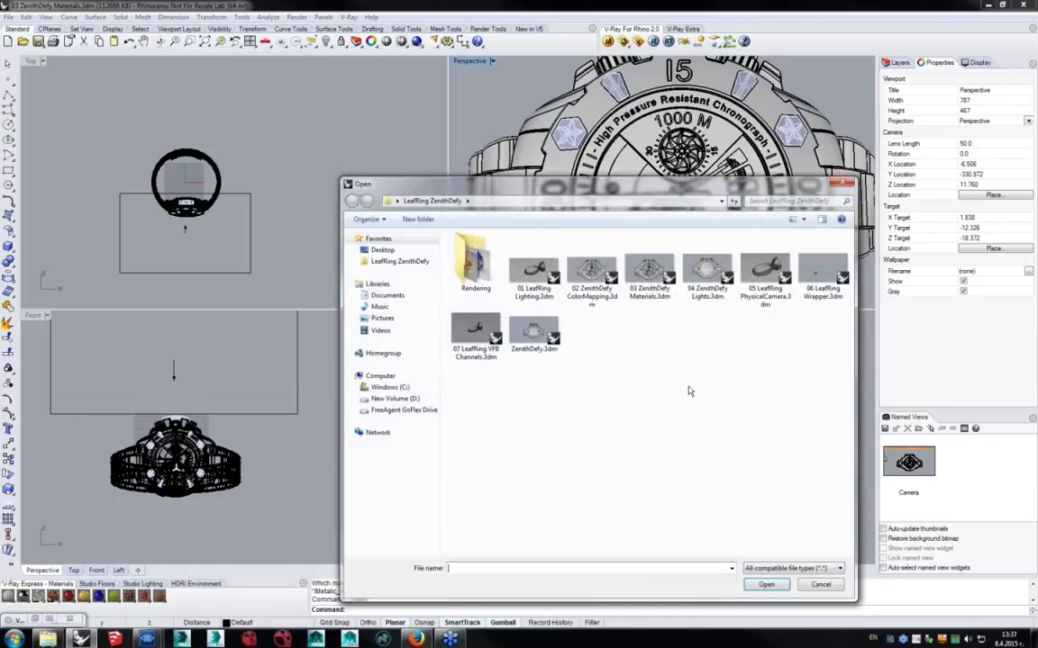
click(703, 269)
double_click(703, 268)
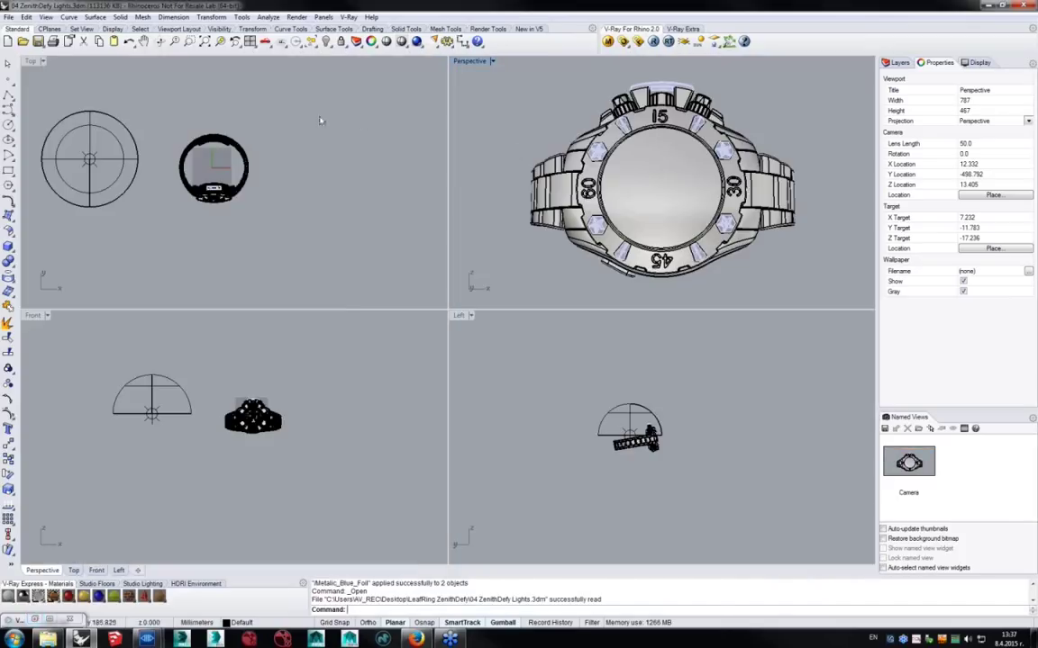
Start a live V-Ray RT render of the perspective view and place its window clear of the Top view.
click(737, 149)
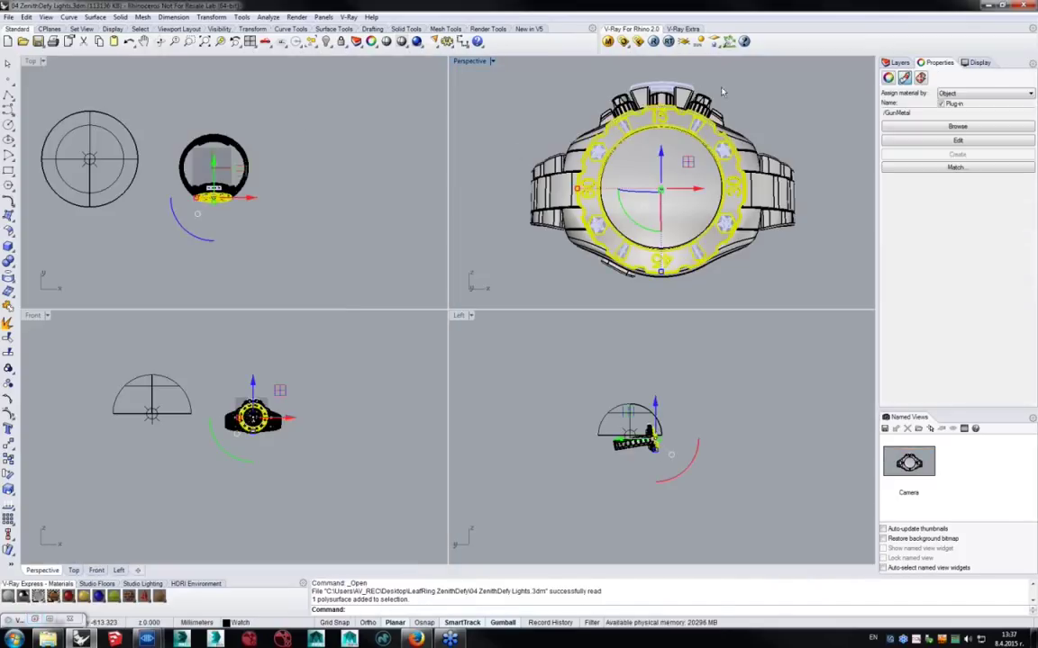
click(671, 44)
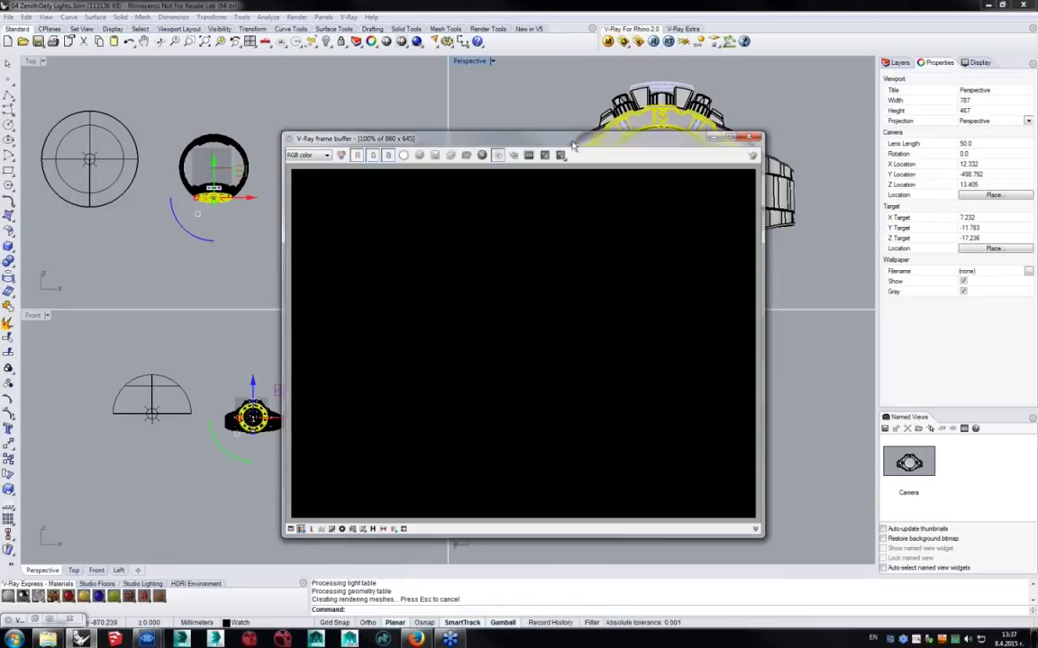
drag(573, 144, 714, 77)
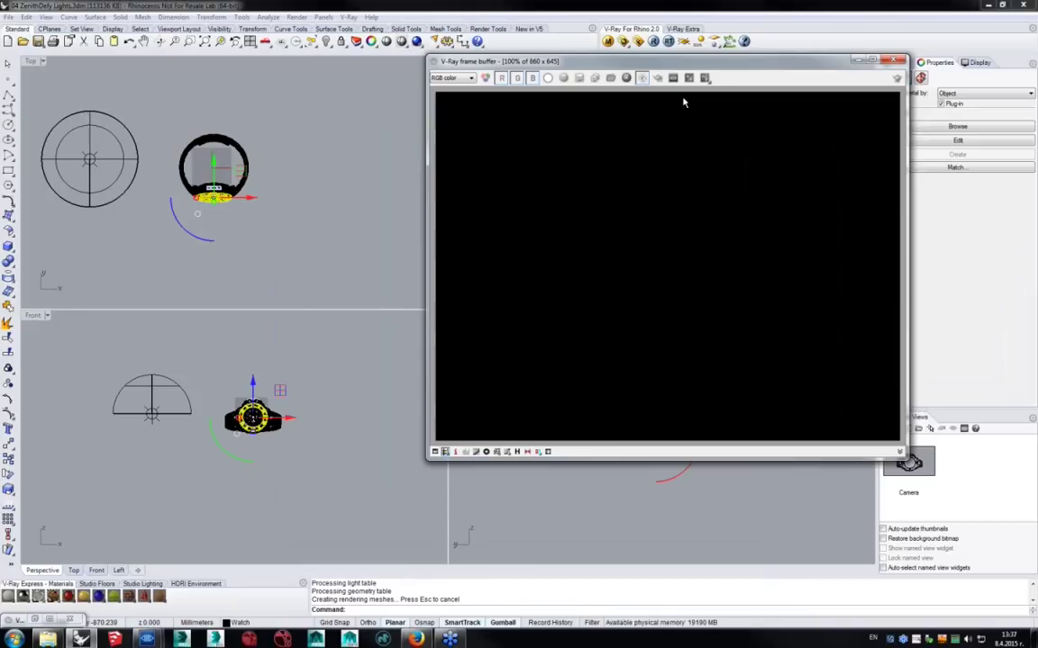
Select the dome light beside the watch, bring up its light settings next to the render, and delete the light.
click(92, 148)
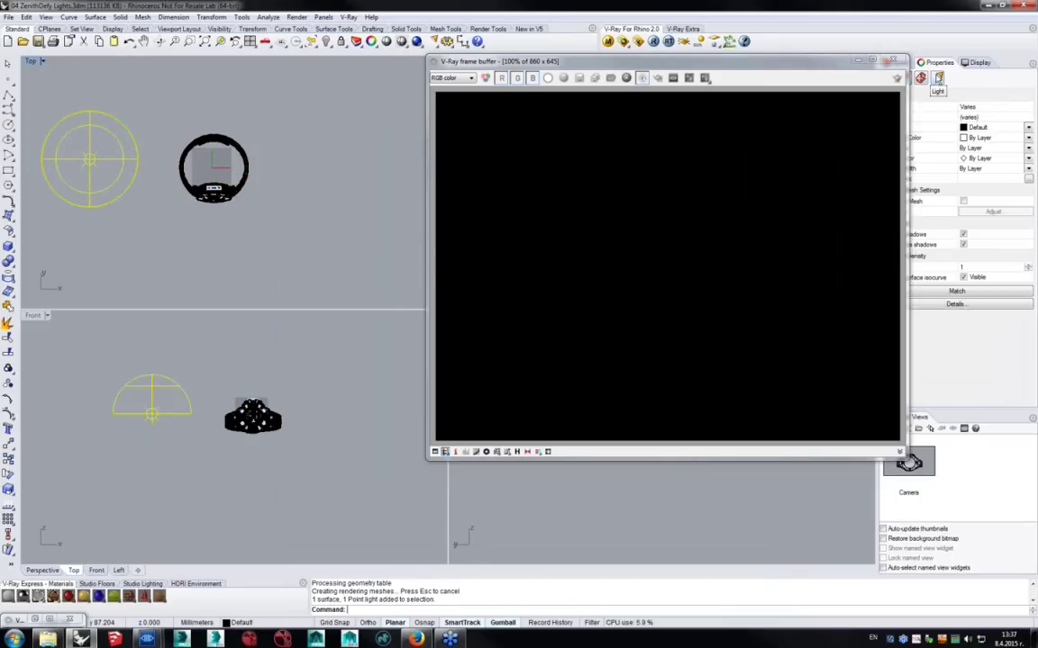
click(938, 78)
drag(733, 69, 618, 177)
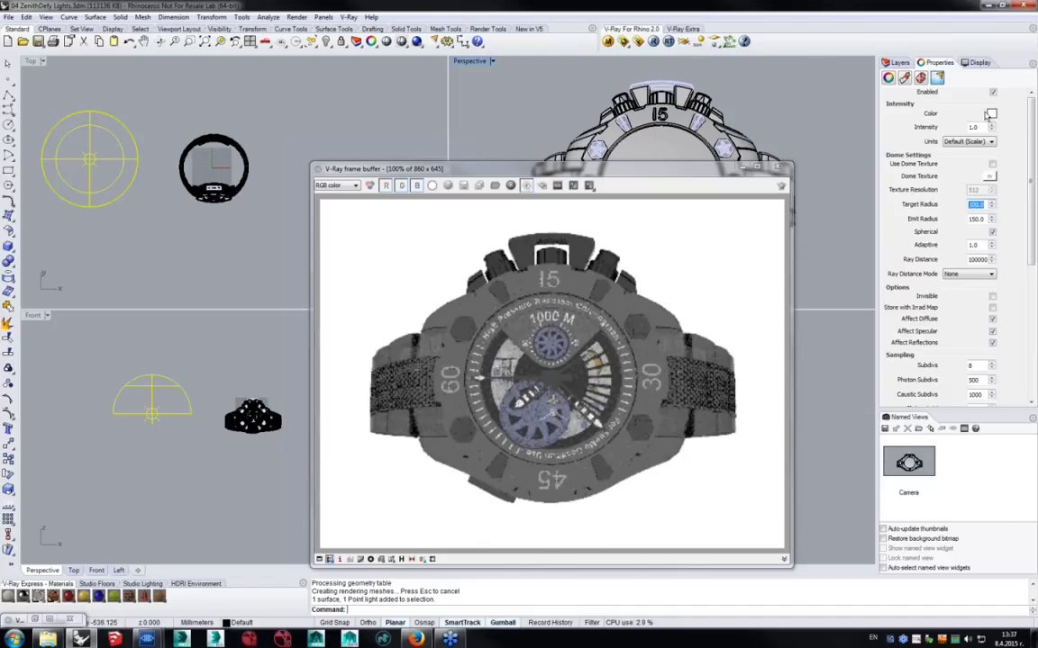
key(Delete)
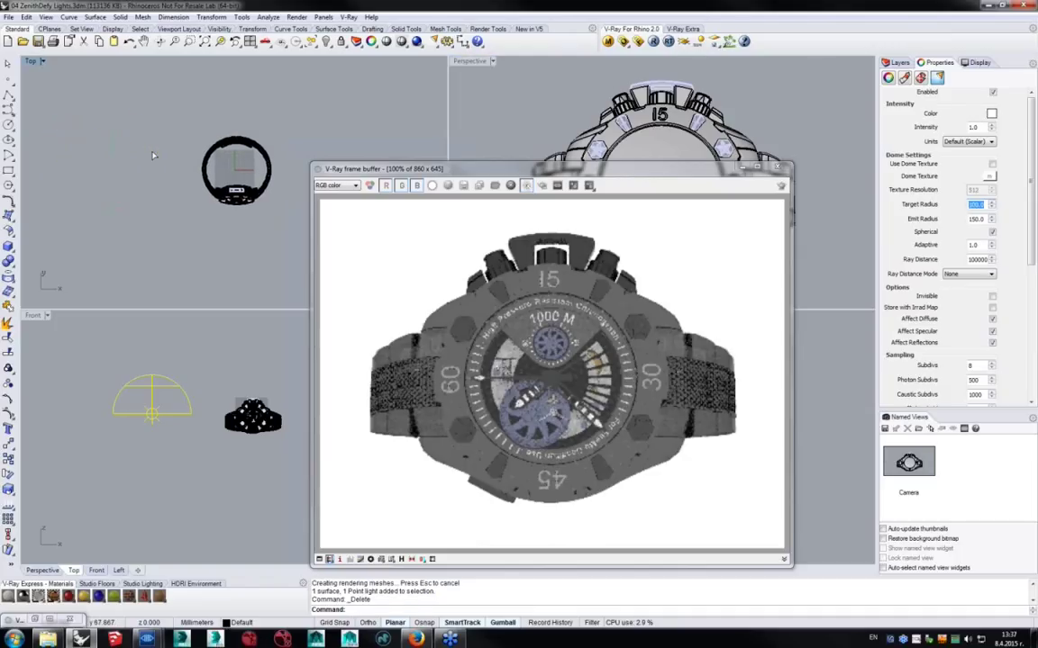
Light the scene with the Studio_01 HDRI environment and enlarge the render window to inspect the result.
click(187, 586)
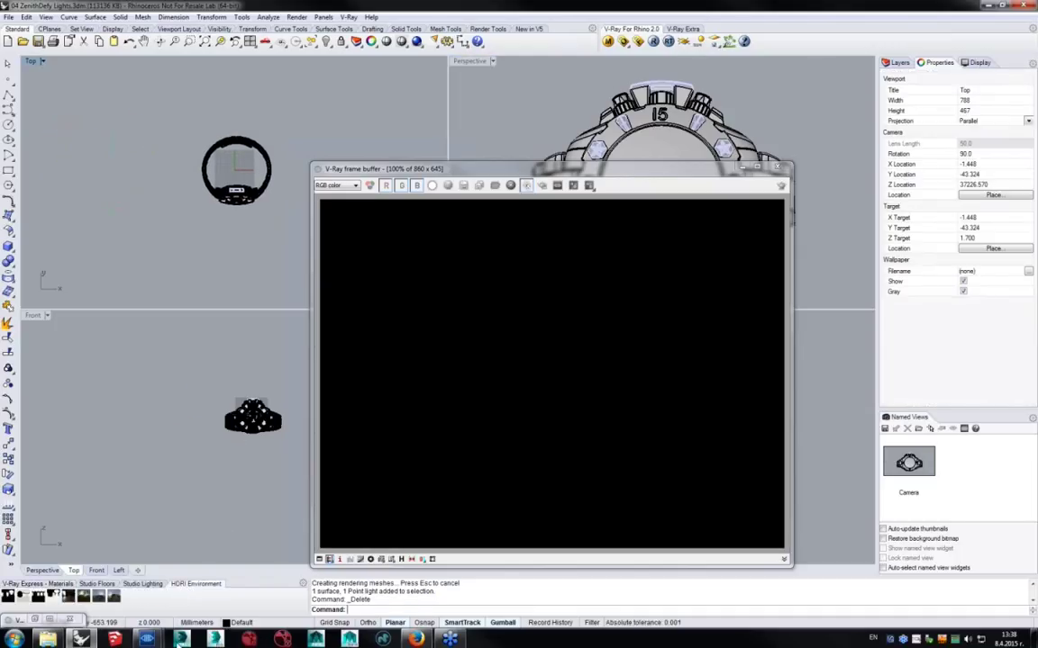
click(8, 597)
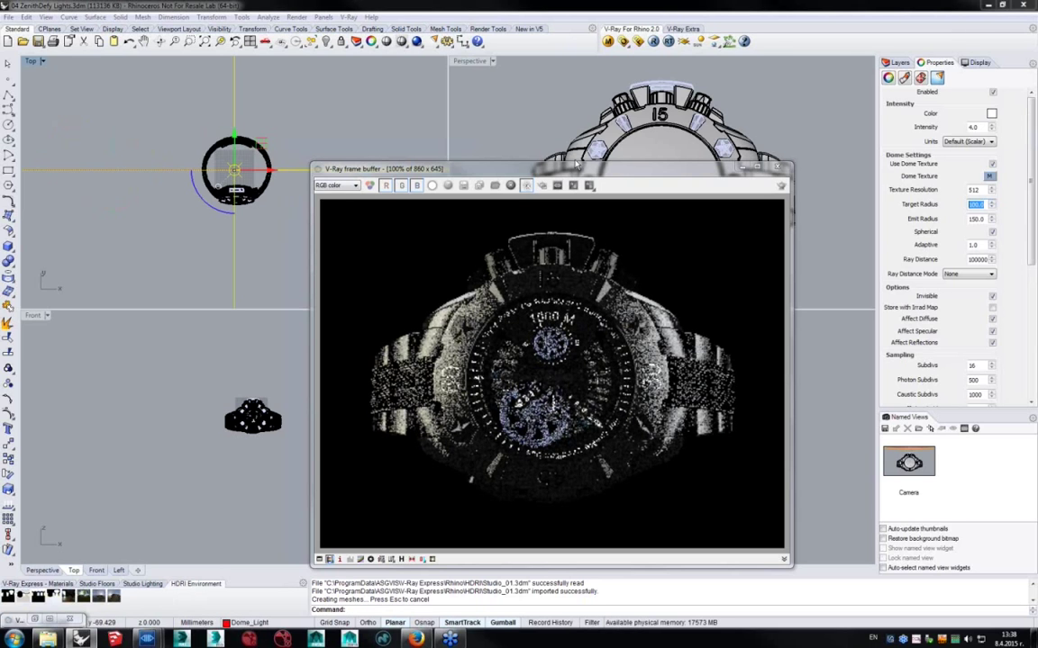
drag(576, 168, 623, 49)
drag(350, 449, 123, 560)
scroll(460, 300, up, 2)
scroll(460, 299, down, 4)
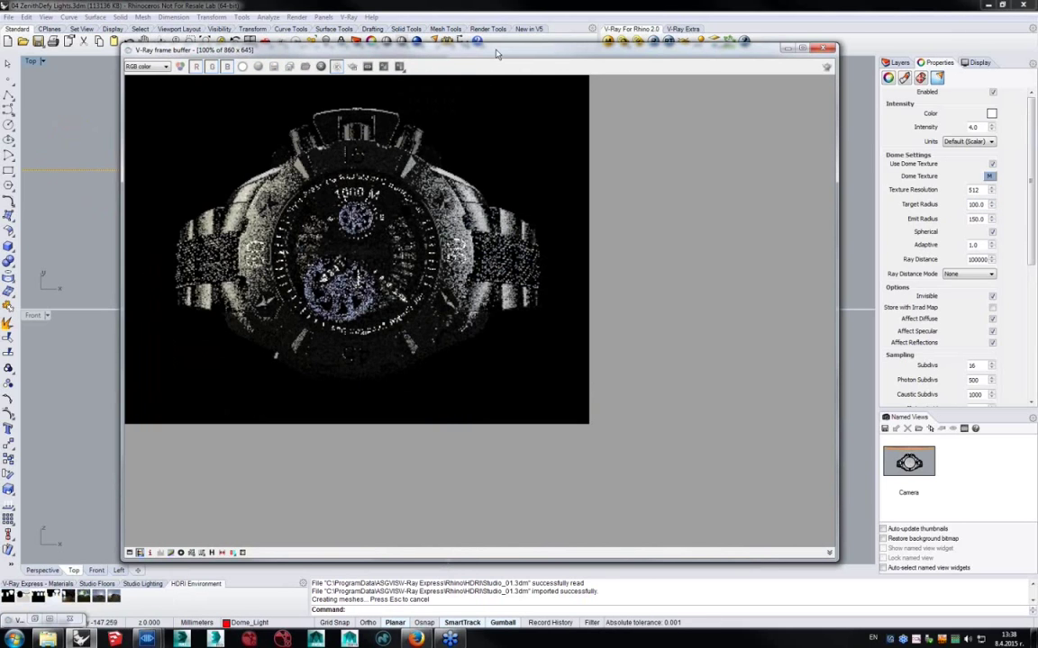
drag(496, 54, 545, 70)
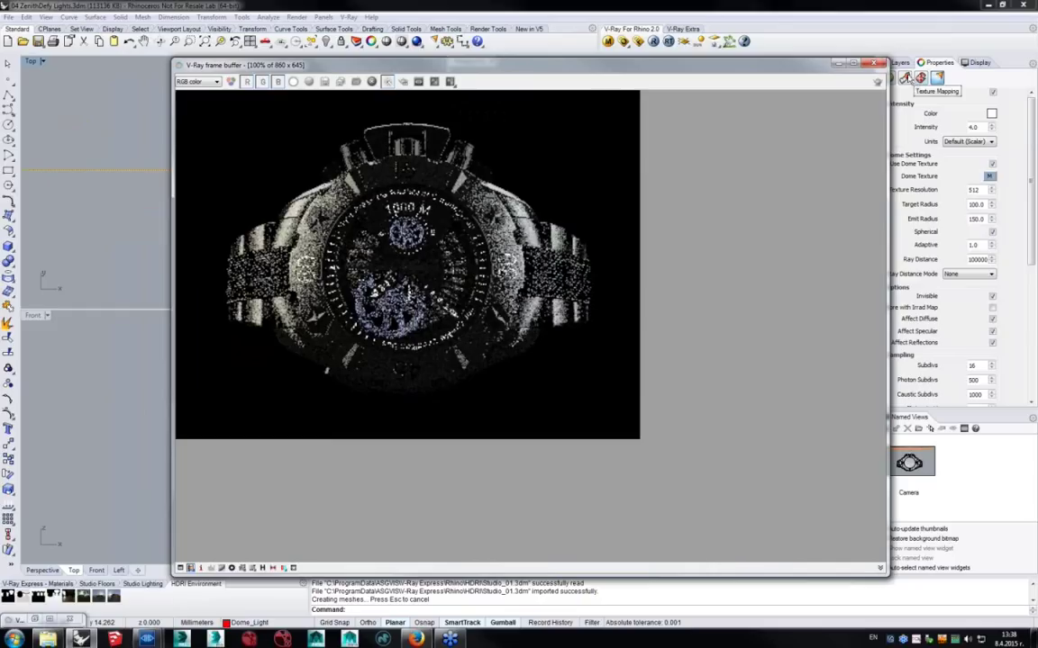
Show the layer list, load the Studio_02 HDRI environment and examine the watch close up in the render.
click(900, 62)
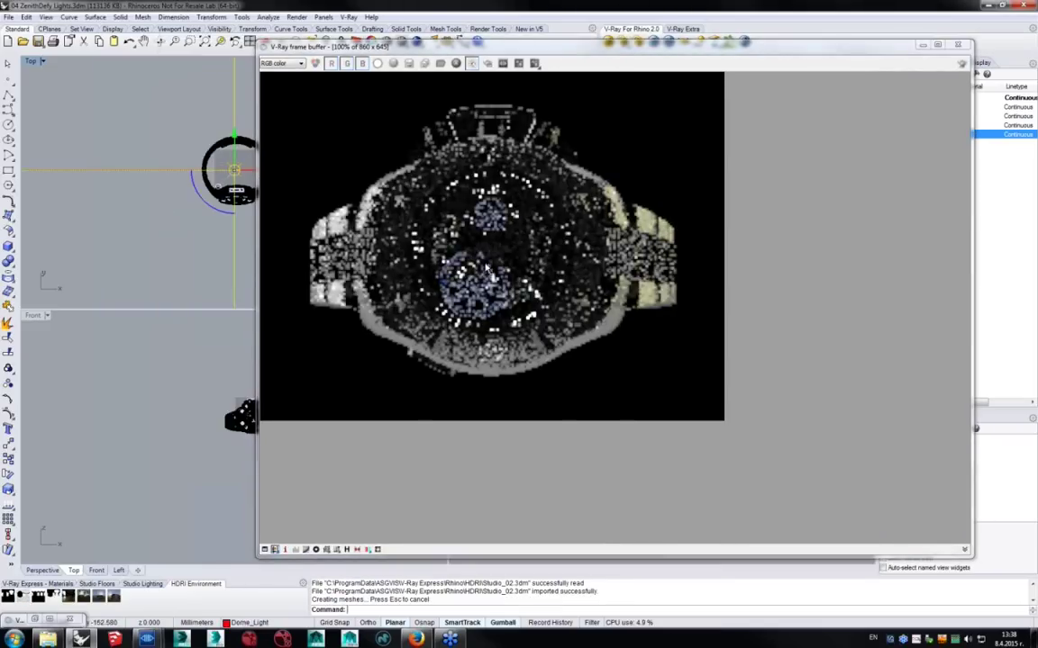
scroll(487, 260, up, 2)
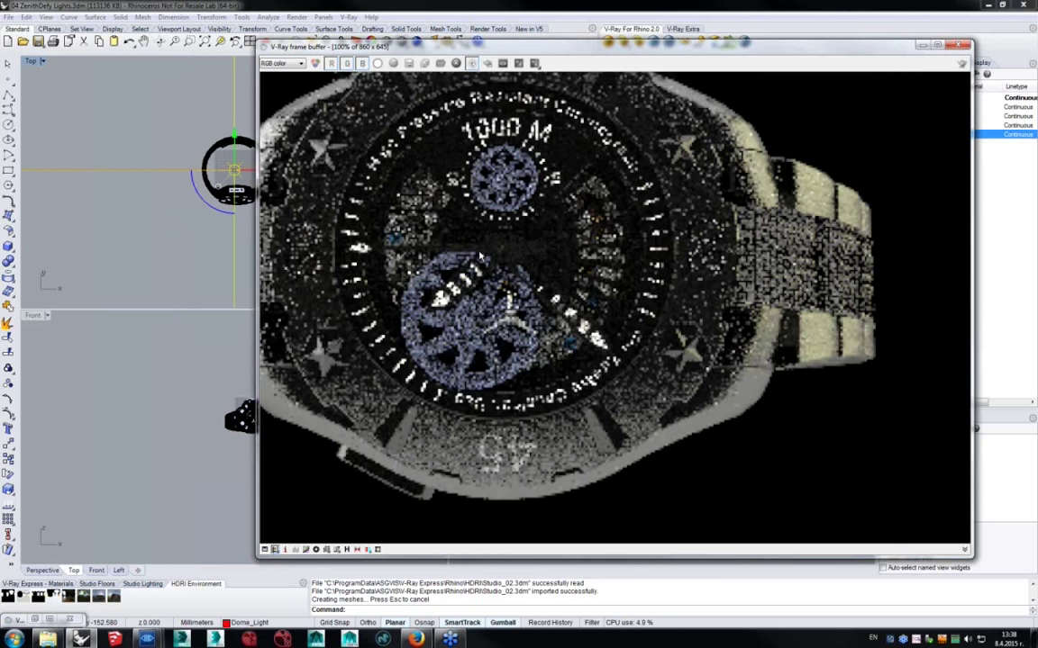
middle_drag(539, 265, 613, 385)
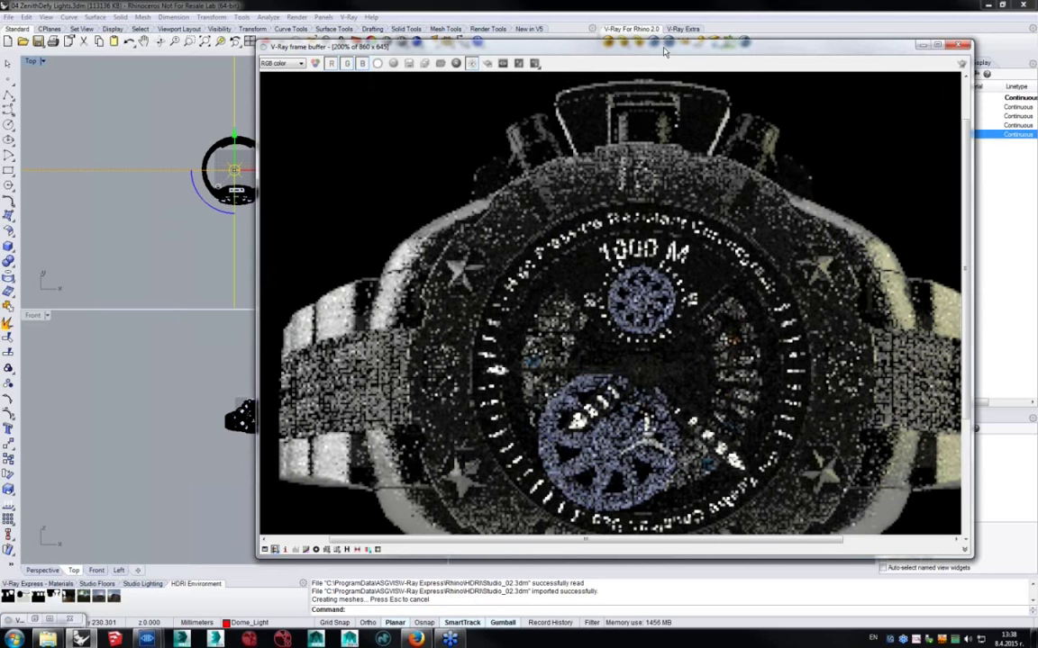
Turn off the Dome_Light layer, then shrink the render window and place it clear of the Top and Front views.
drag(664, 53, 509, 60)
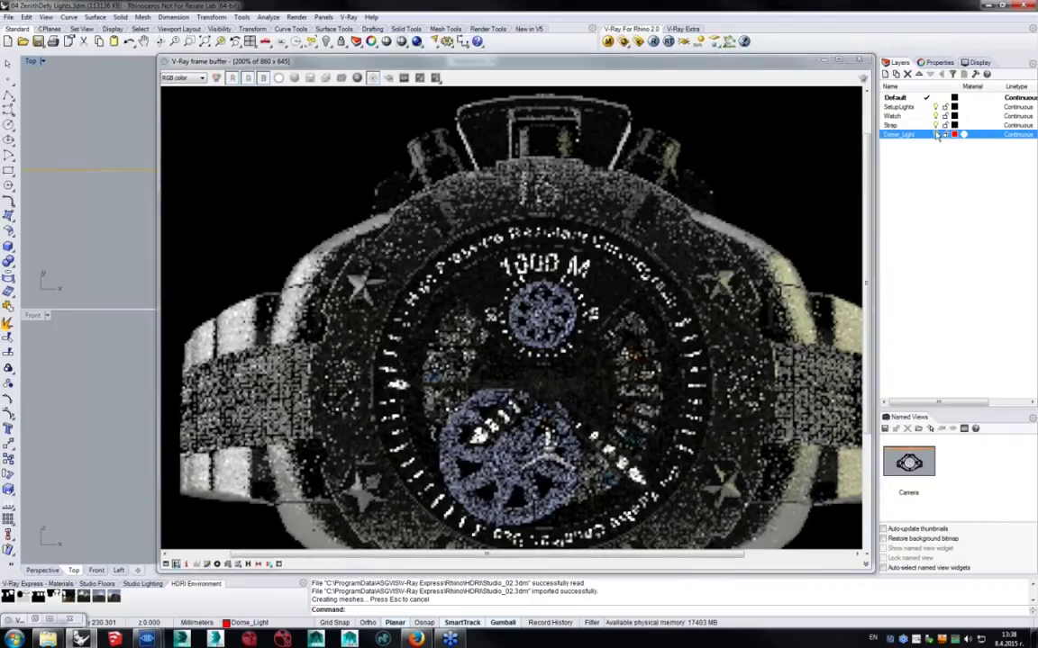
scroll(767, 192, down, 1)
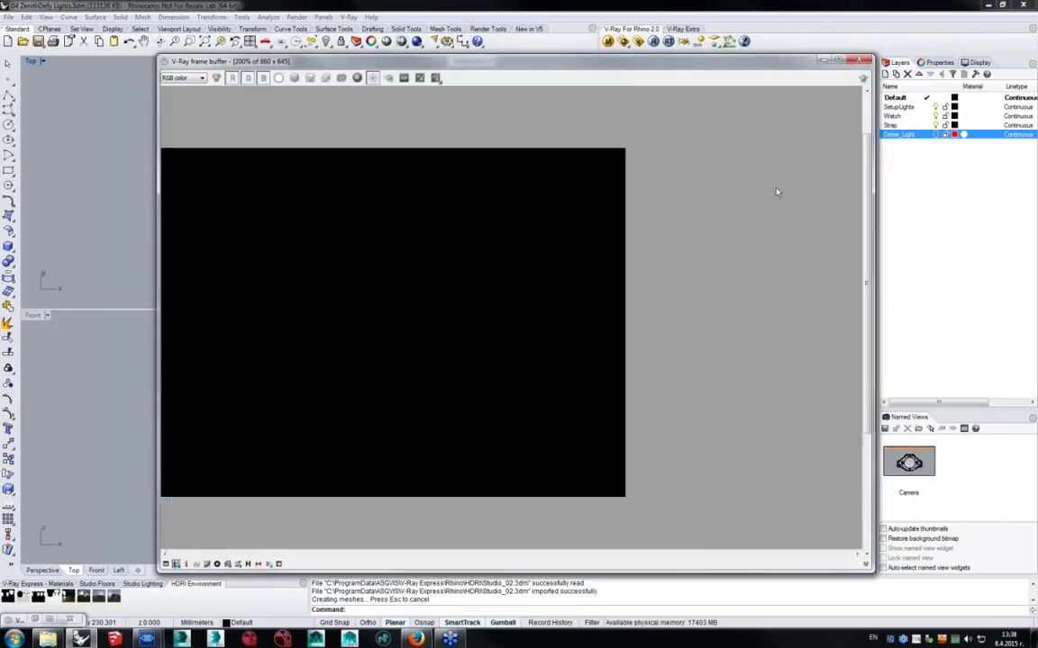
drag(870, 571, 650, 438)
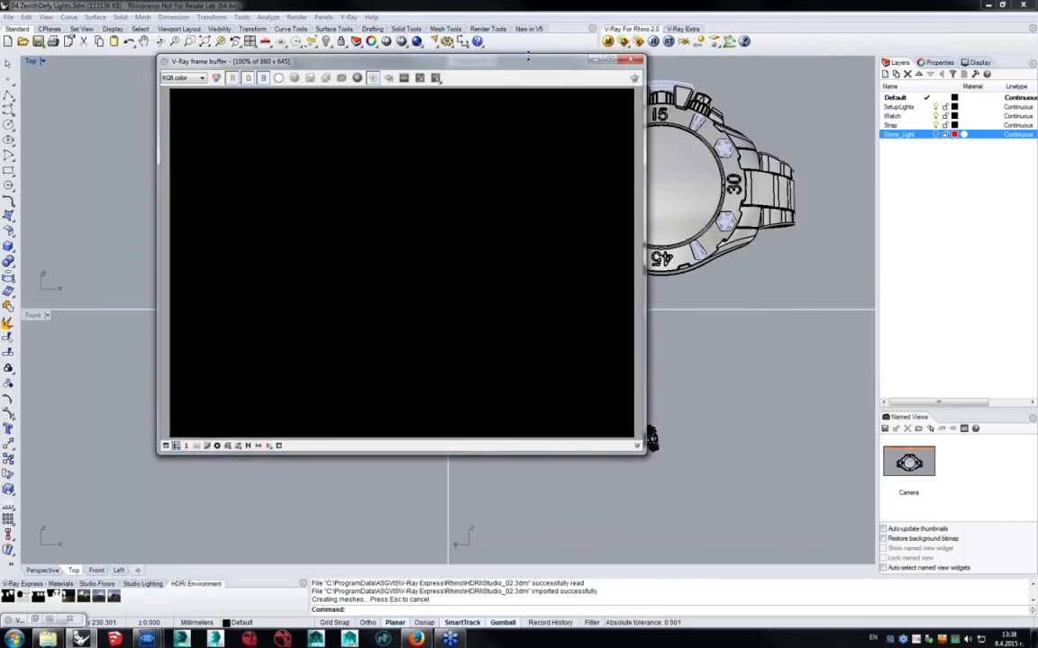
drag(519, 68, 834, 86)
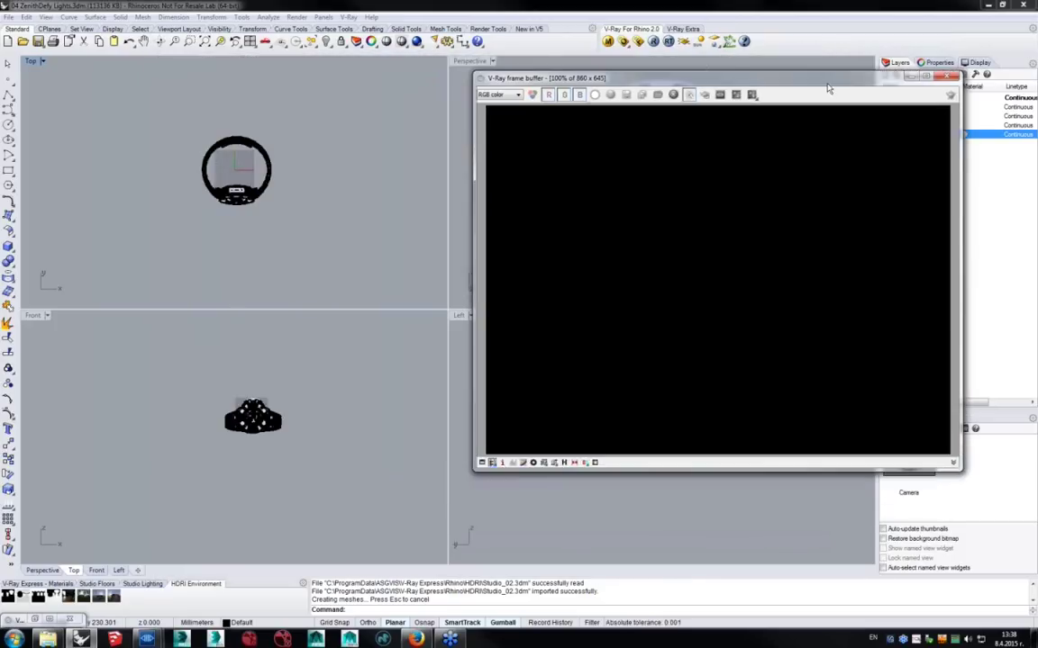
Draw a V-Ray rectangular light in the Top view, wider than the watch and enclosing it on all sides.
click(714, 42)
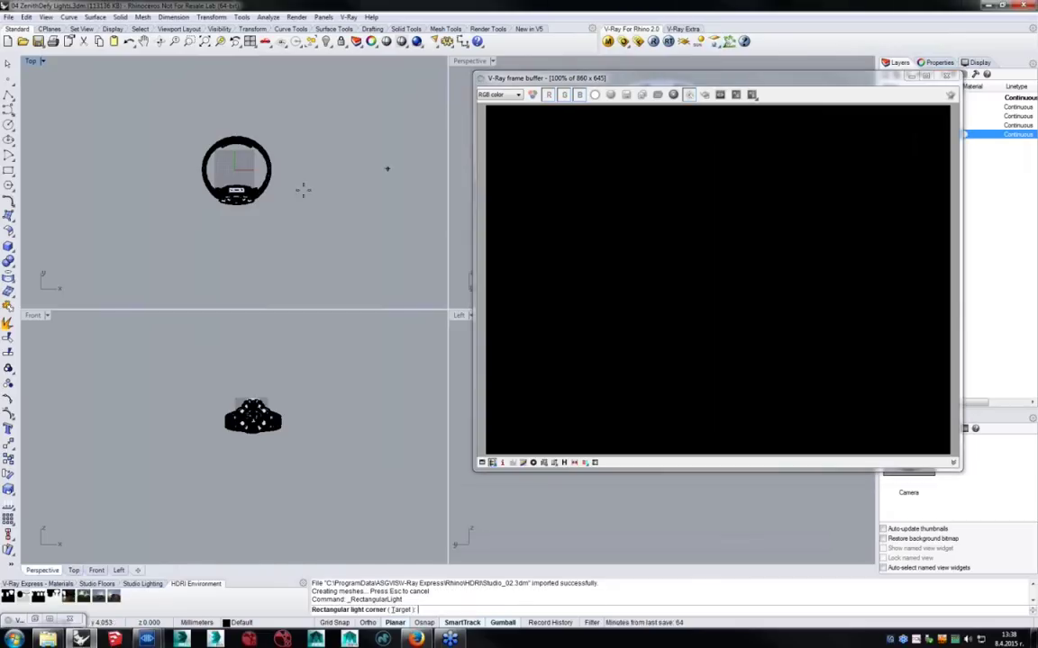
click(174, 123)
click(174, 215)
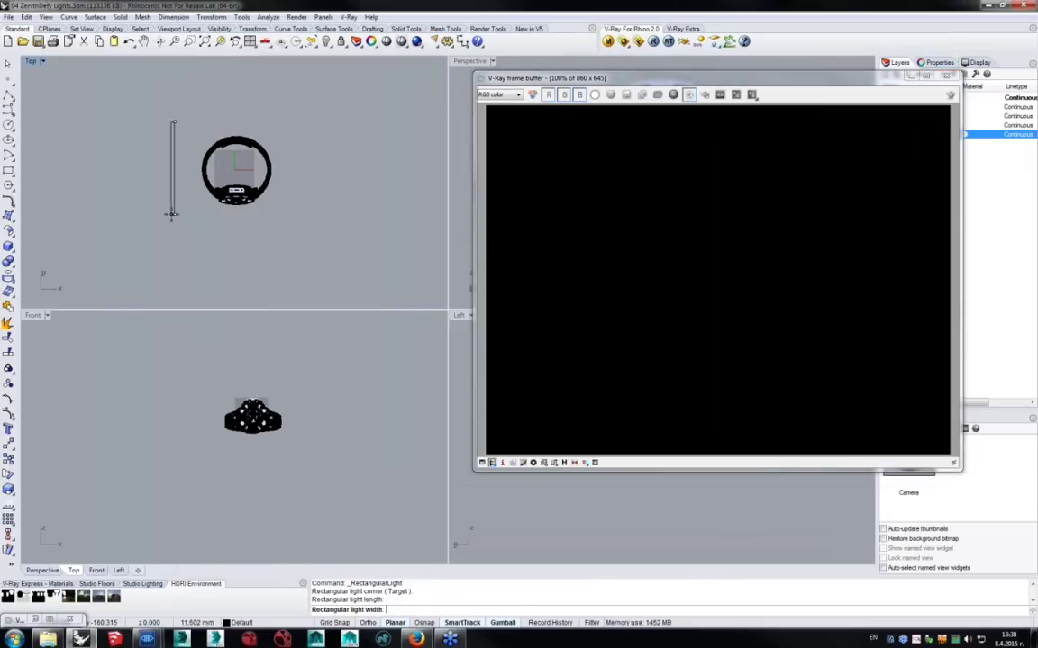
click(303, 214)
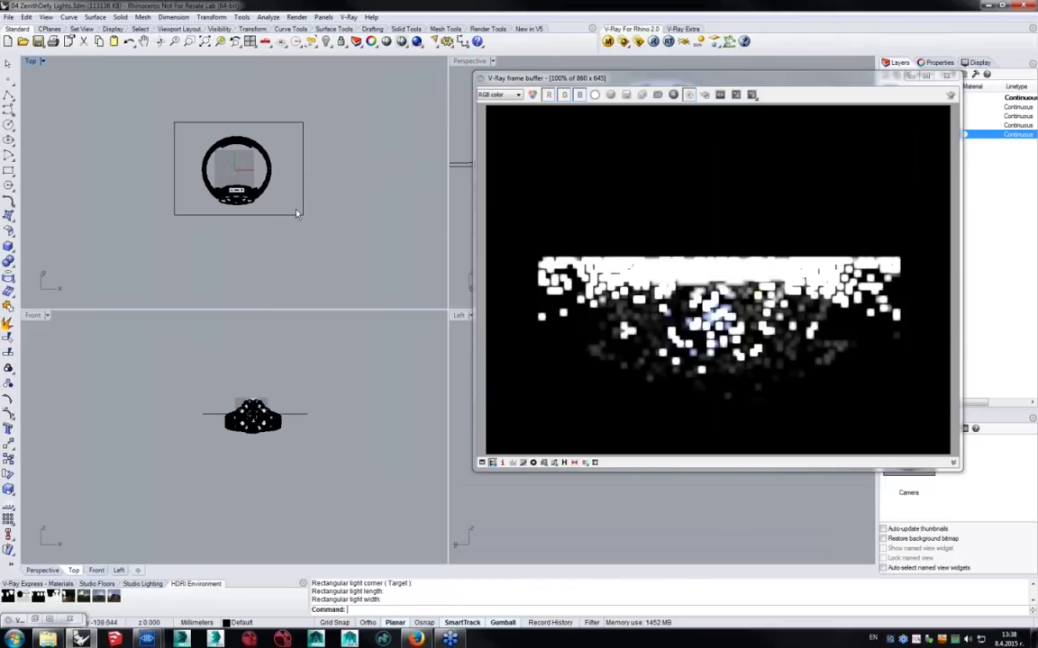
Raise the rectangular light in the Front view until it sits clearly above the watch.
right_drag(278, 412, 296, 432)
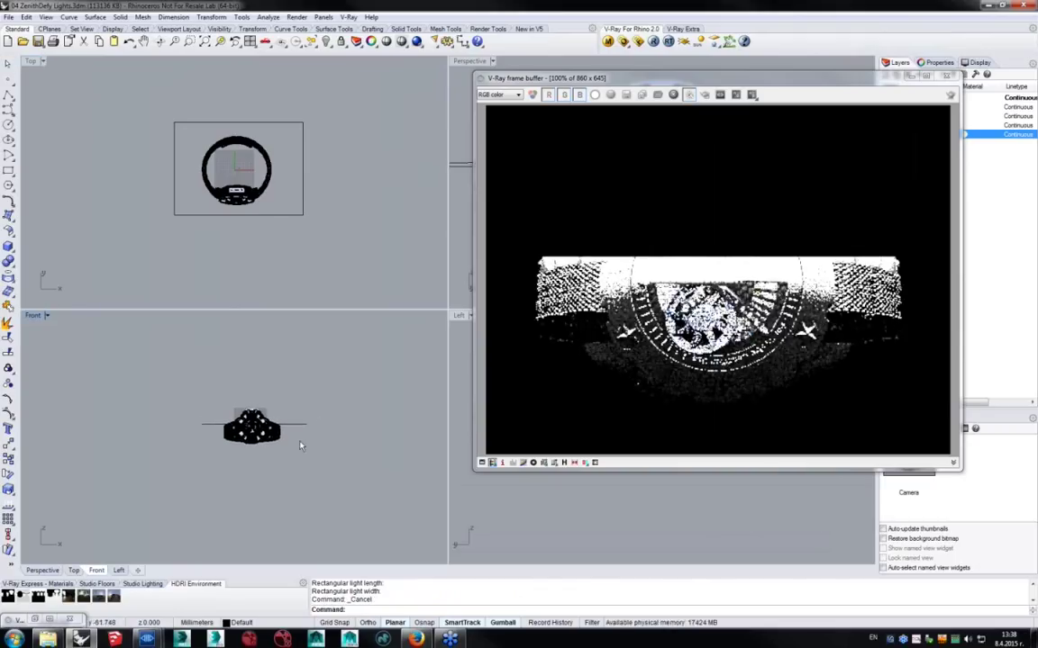
click(294, 425)
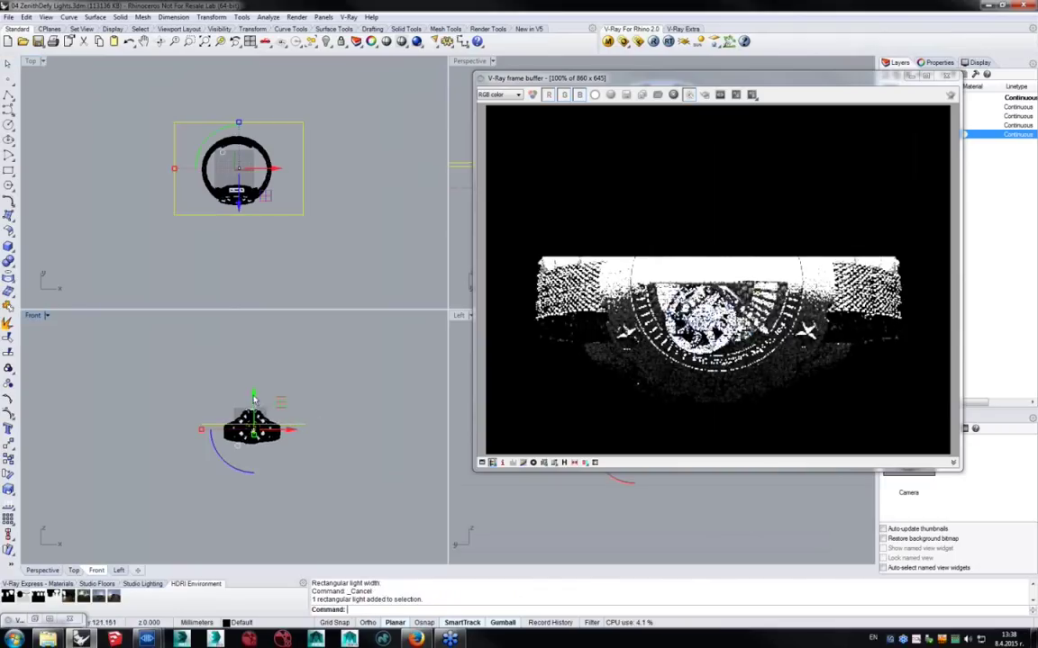
drag(254, 388, 289, 350)
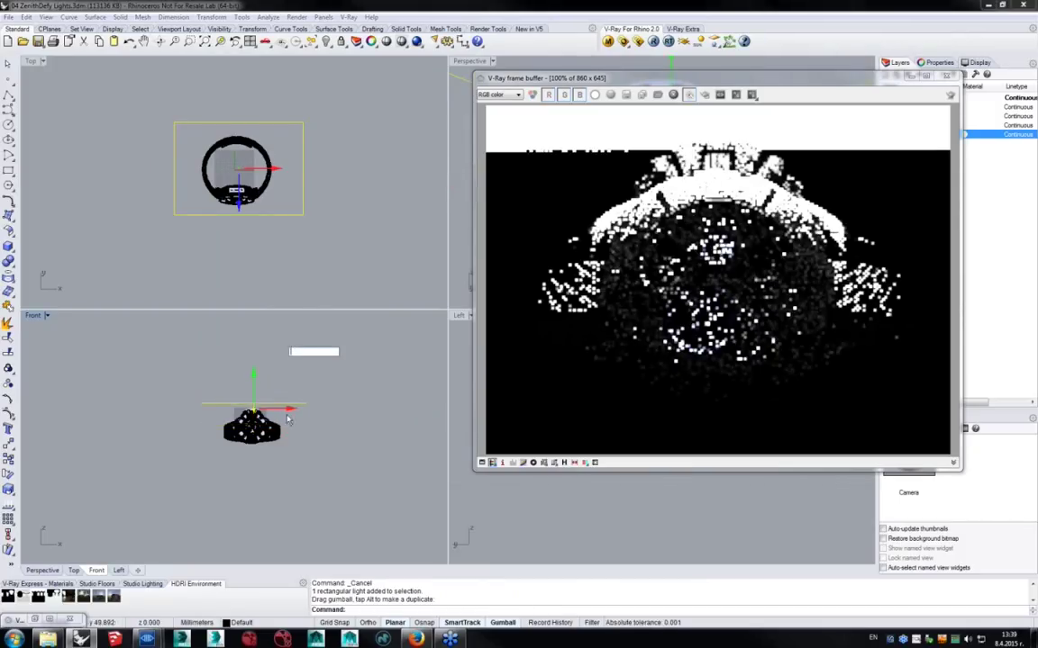
scroll(315, 342, up, 2)
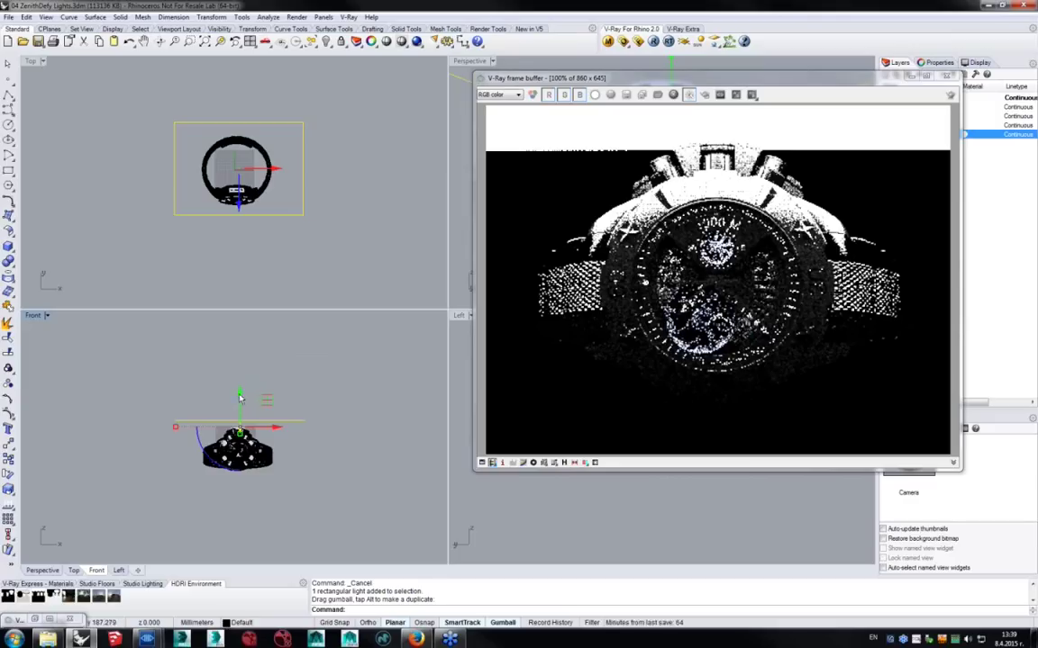
drag(242, 397, 234, 371)
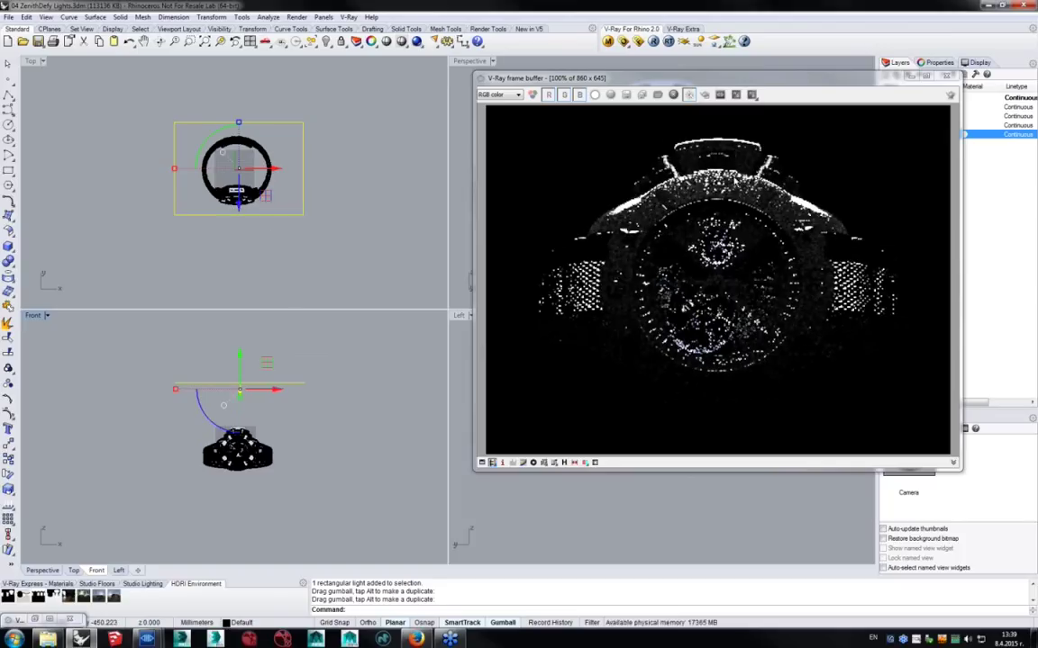
Move the render window clear of the side panels, then set the light's intensity to 5 and make it invisible.
drag(743, 79, 656, 74)
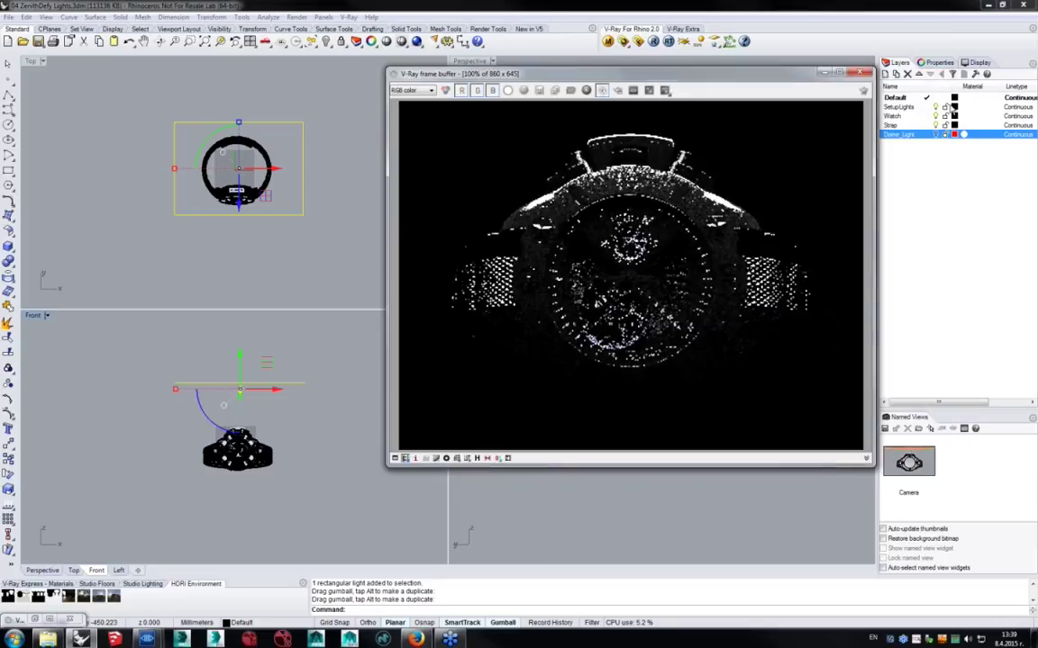
click(938, 62)
click(921, 78)
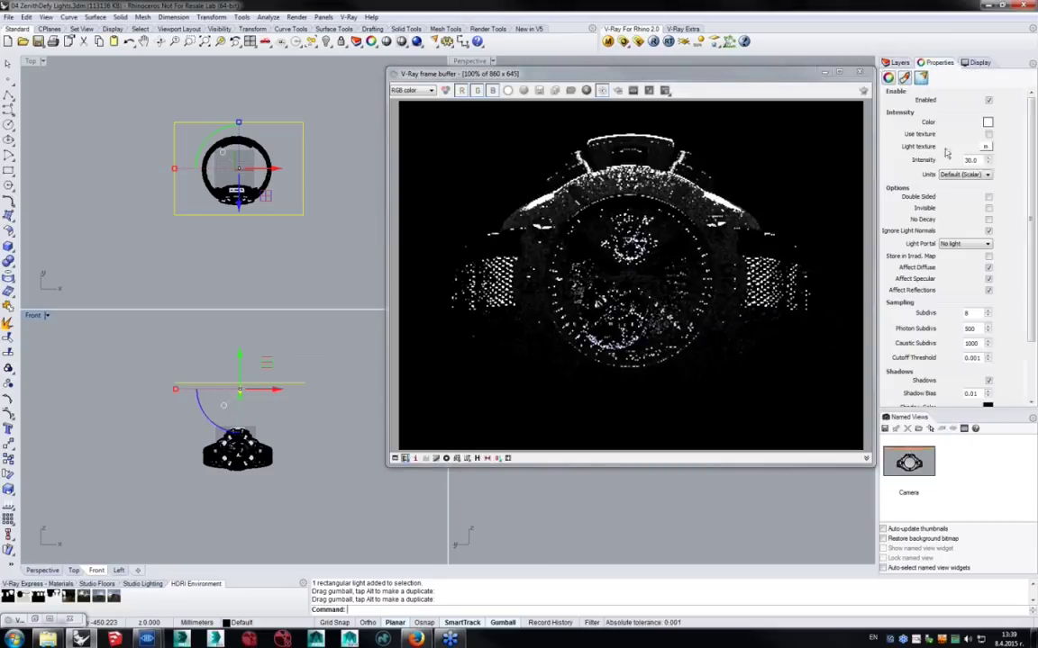
double_click(972, 160)
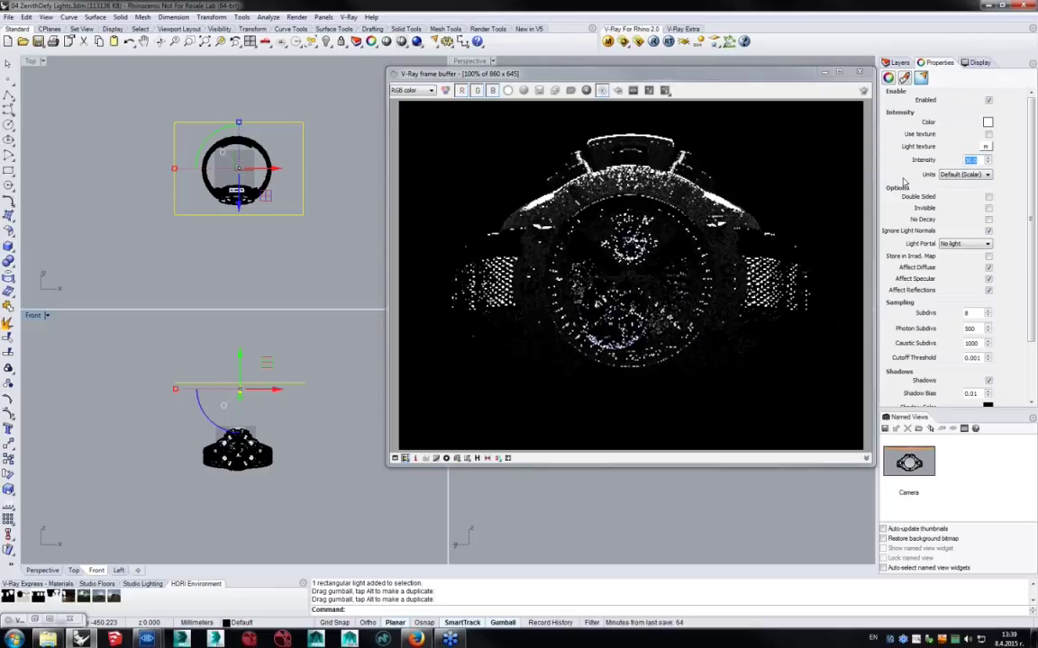
text(15)
key(Return)
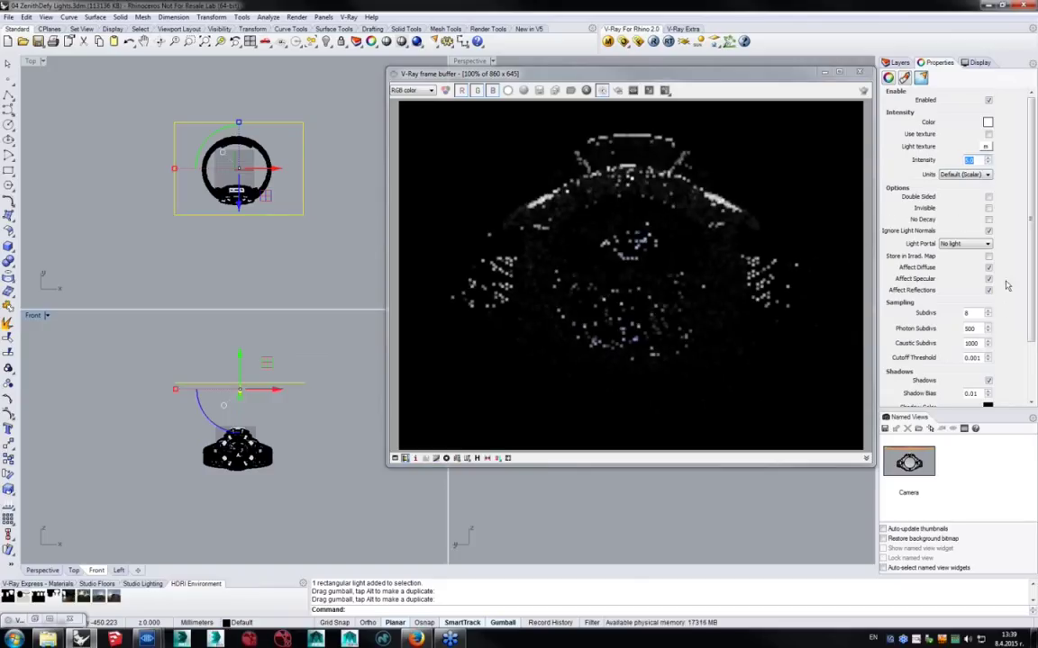
click(989, 209)
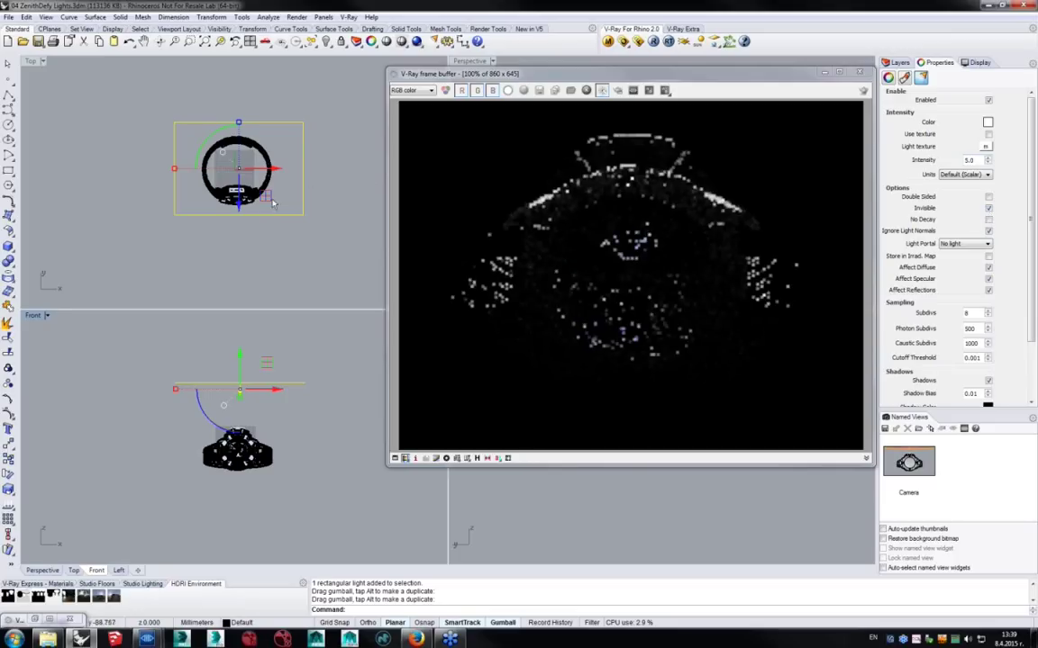
In the Top view, shift the overhead light toward the dial side of the watch and reduce its depth.
scroll(277, 173, up, 3)
drag(208, 176, 225, 224)
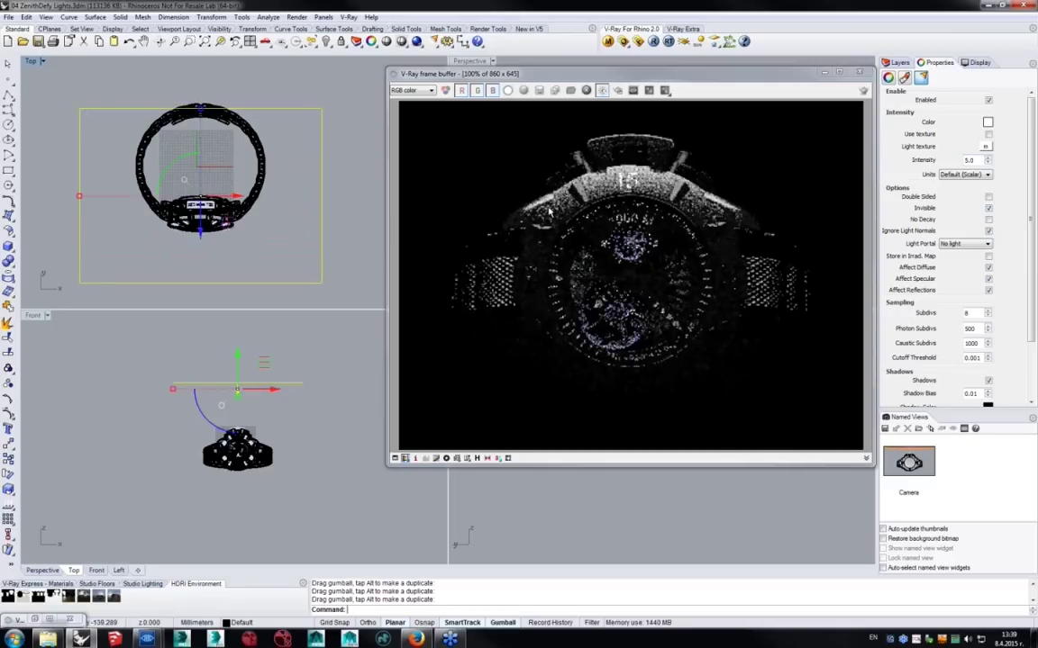
drag(200, 112, 212, 134)
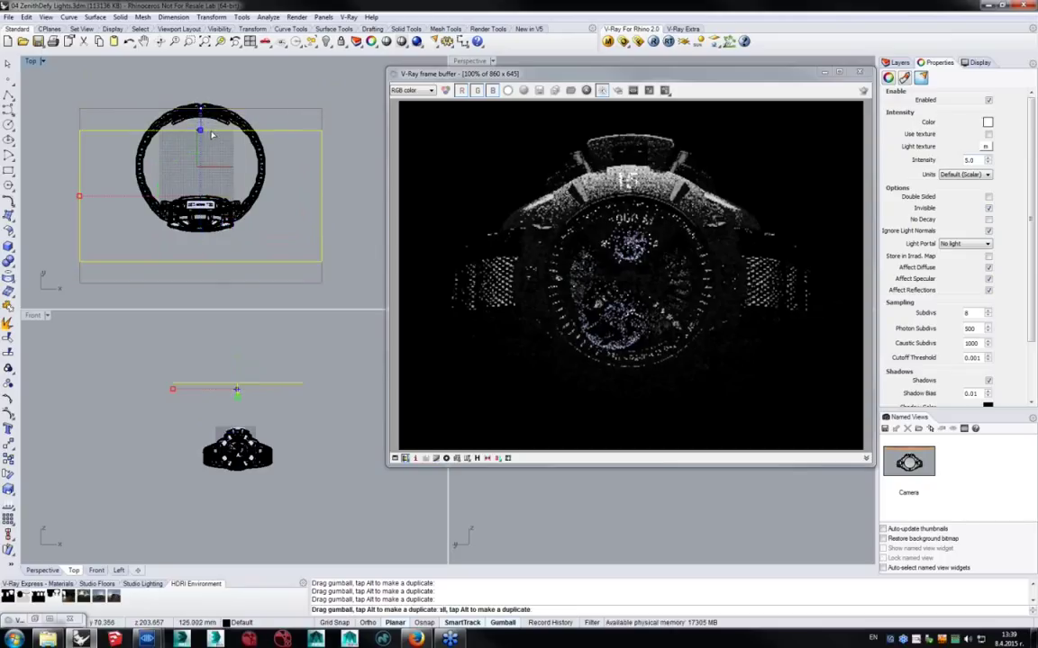
right_drag(218, 175, 227, 145)
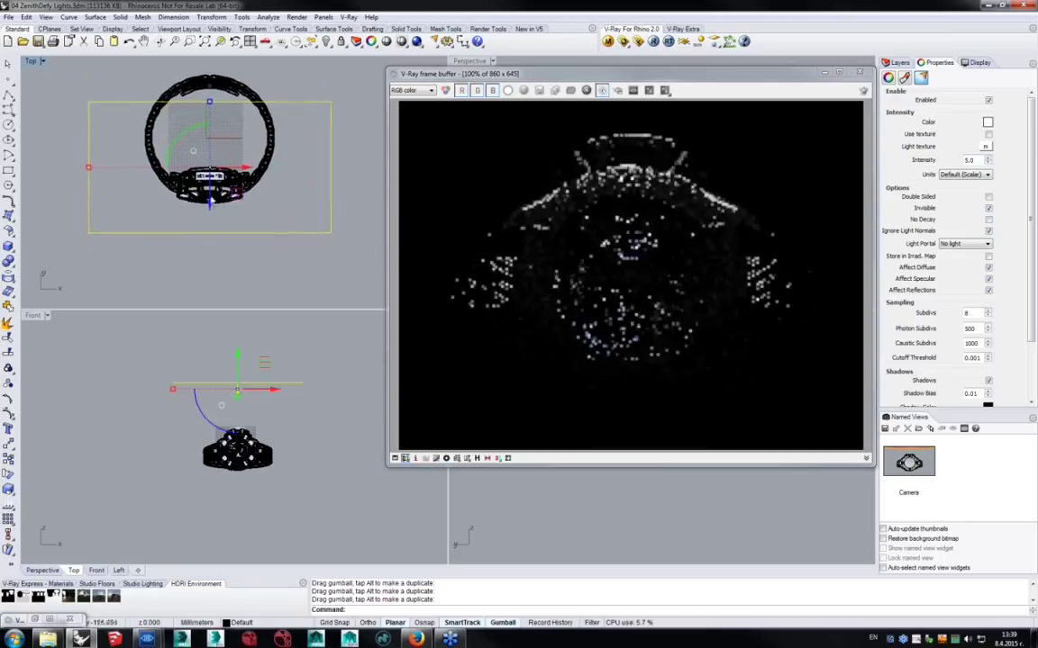
drag(210, 206, 210, 219)
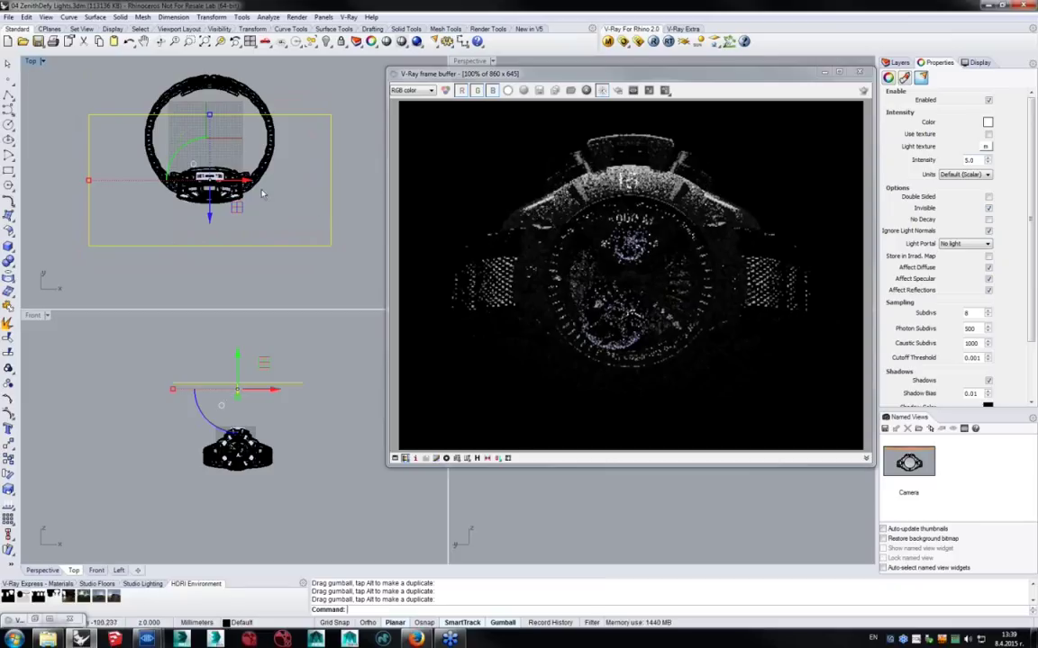
Widen the overhead light in the Top view so it extends well past both sides of the watch.
scroll(219, 165, down, 3)
drag(122, 179, 90, 179)
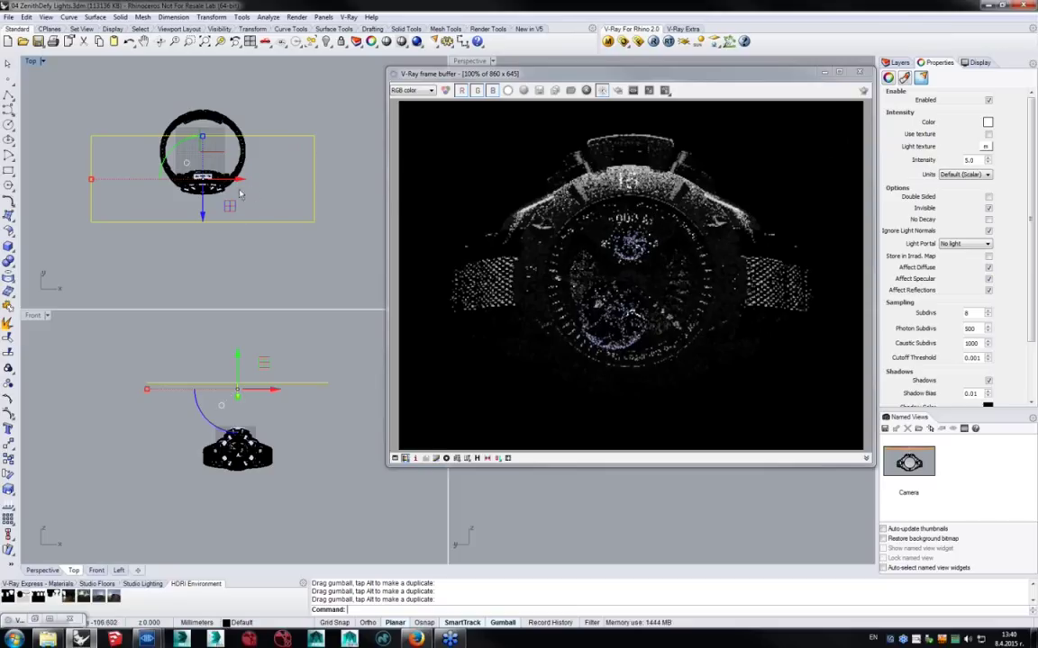
drag(234, 206, 202, 233)
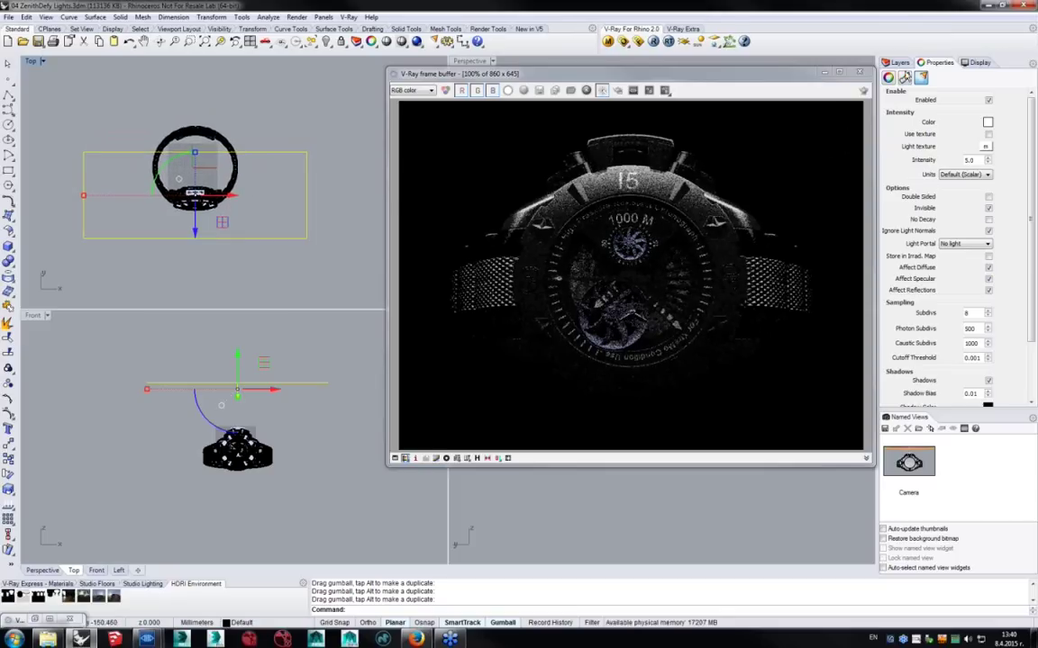
Show the layer list with the Default layer highlighted and deselect the overhead light.
click(897, 62)
click(895, 98)
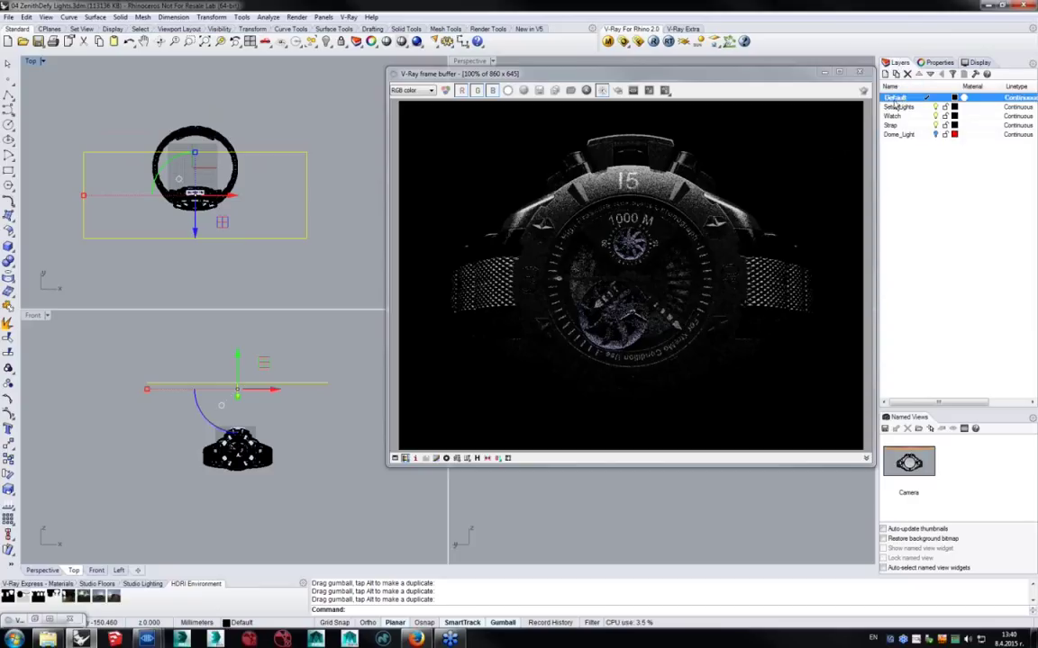
key(Right)
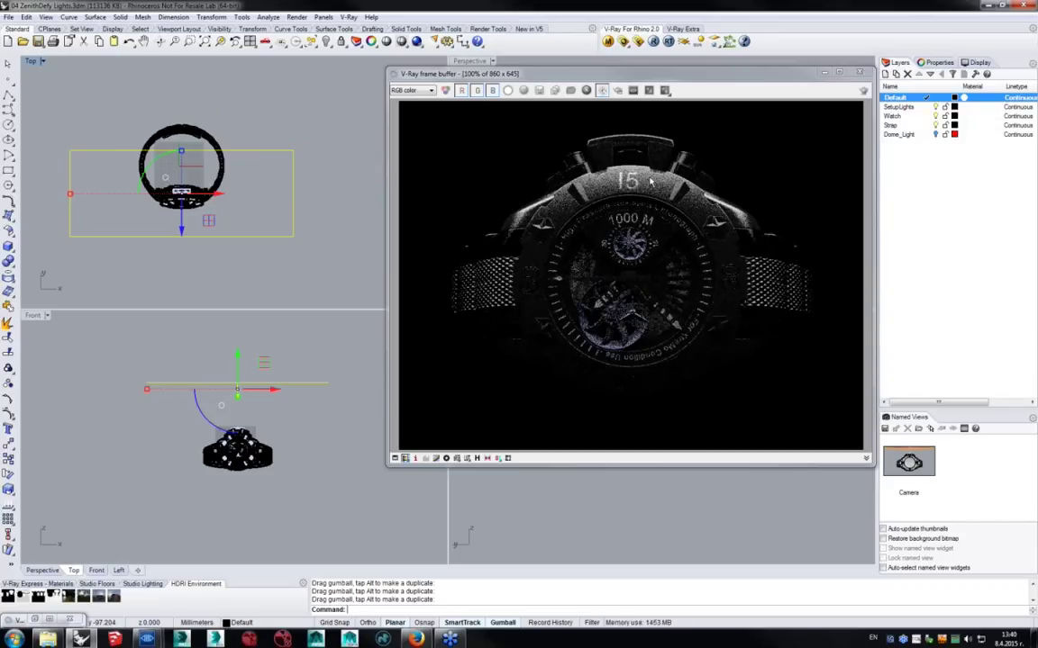
key(Left)
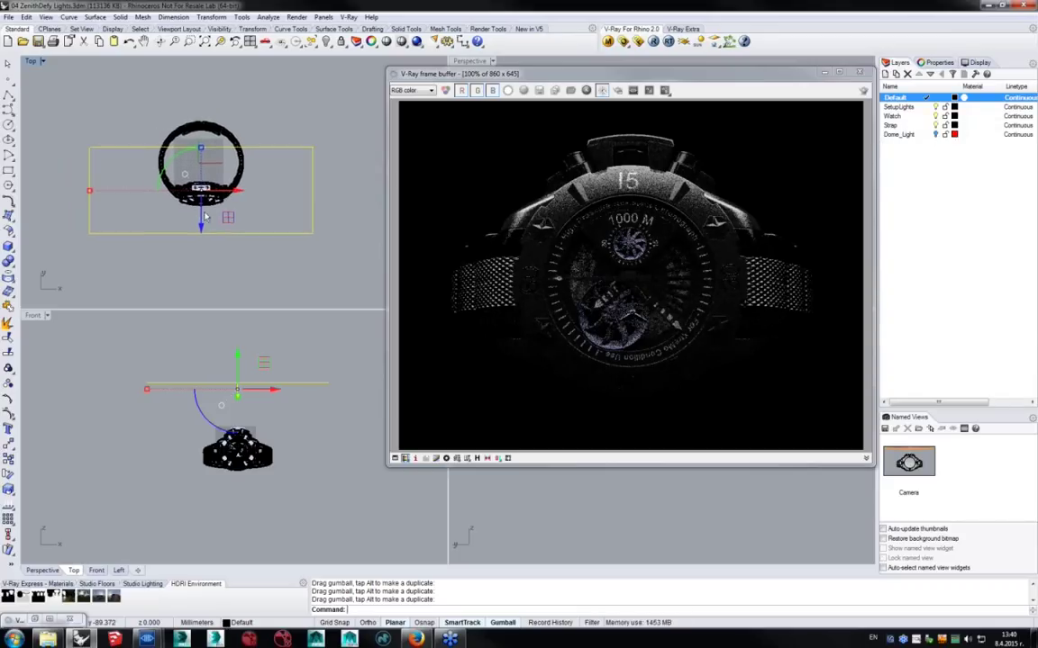
key(Right)
key(Escape)
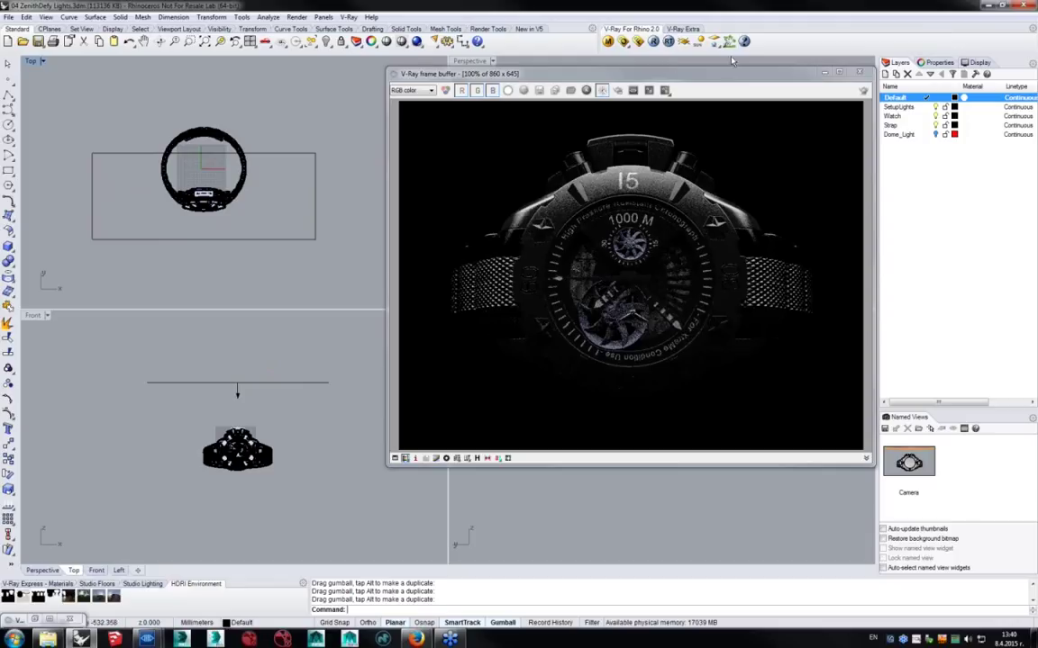
click(713, 43)
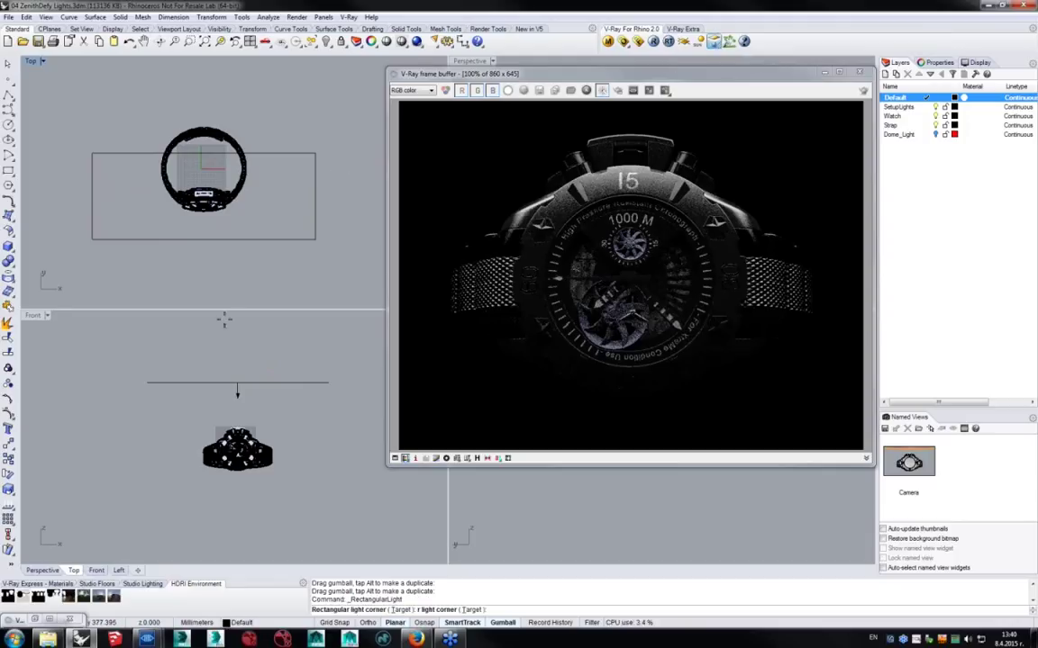
right_drag(191, 236, 233, 219)
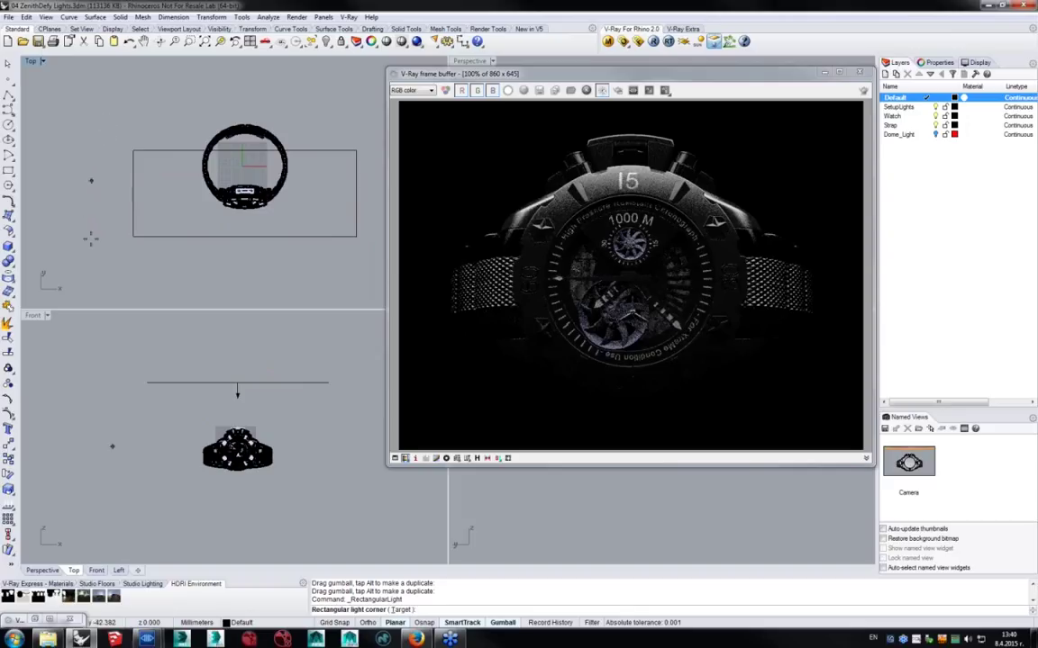
click(100, 126)
click(98, 205)
click(99, 157)
click(7, 65)
click(109, 128)
key(Delete)
Draw a second rectangular light in the Top view, to the left of the watch and overlapping the overhead light's end.
click(638, 42)
click(91, 108)
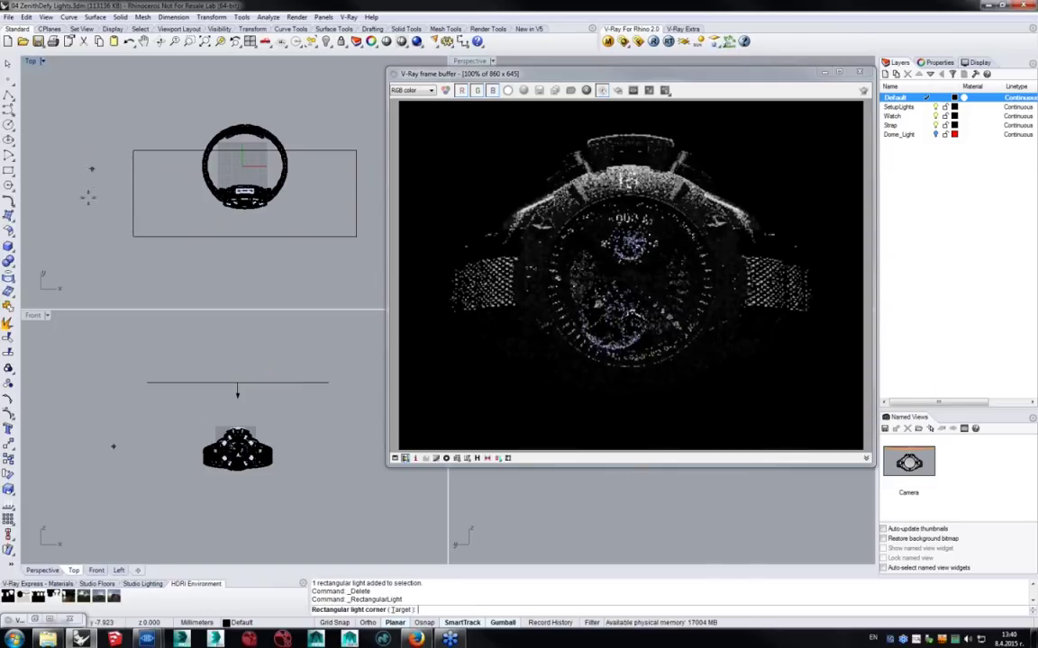
click(87, 229)
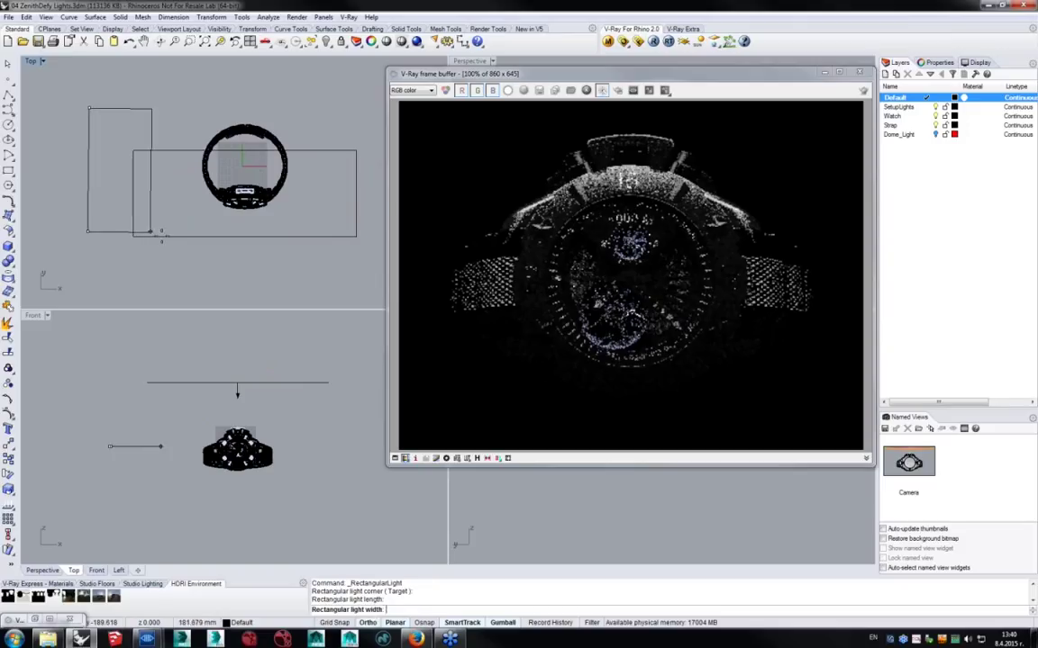
click(173, 232)
key(Escape)
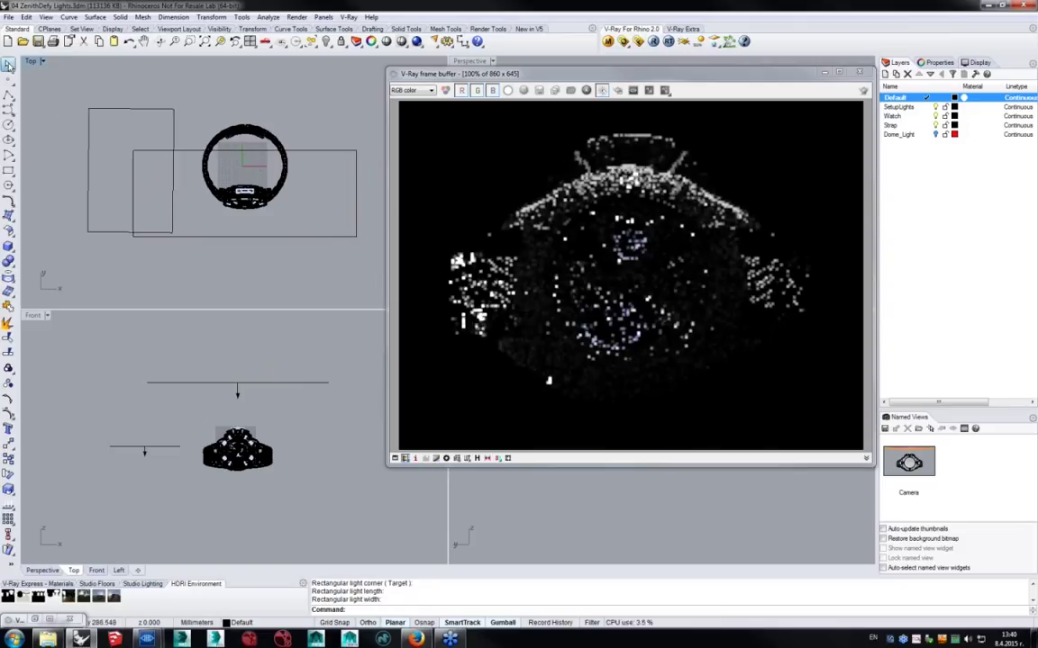
Rotate the second light upright in the Front view so that it faces the watch.
click(170, 128)
right_drag(165, 347, 179, 339)
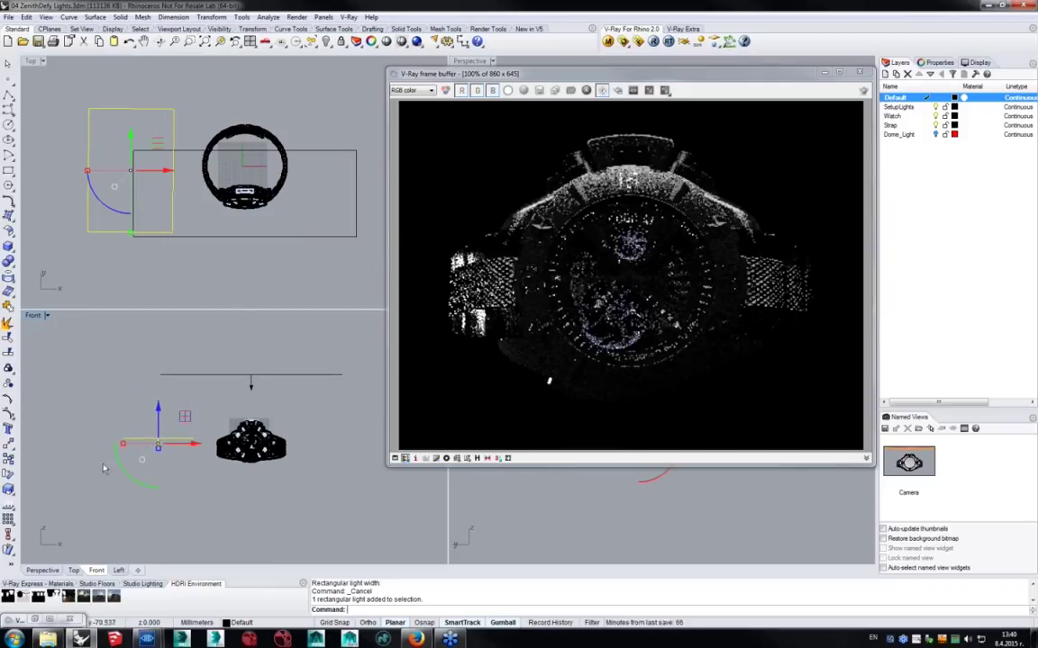
drag(144, 488, 183, 489)
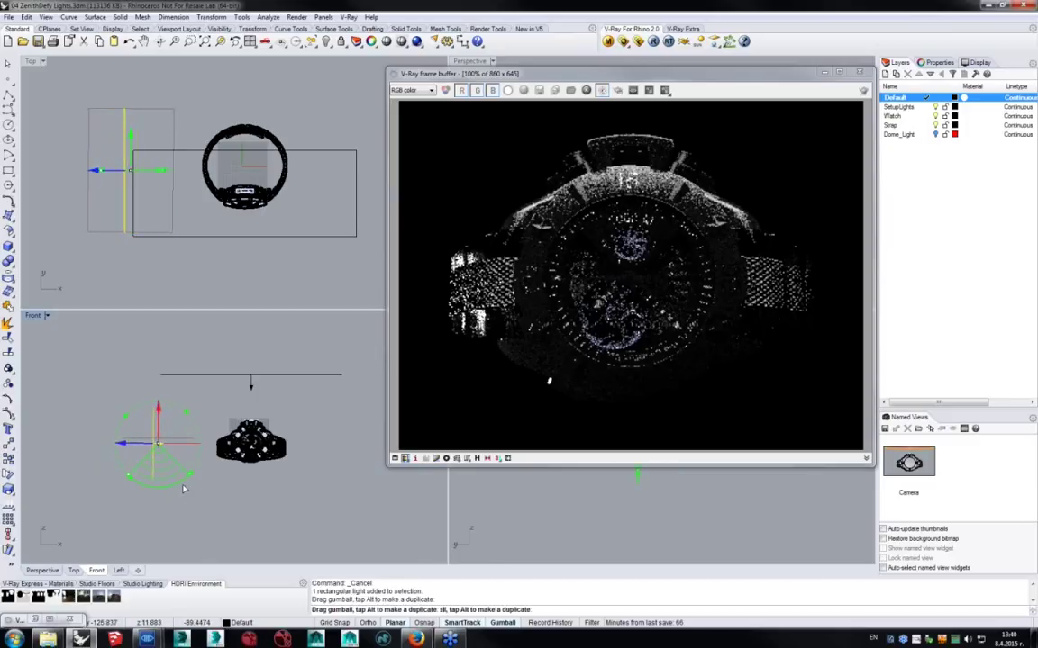
Move the side light forward beside the dial, angle it diagonally toward the watch in the Top view and raise it slightly.
right_drag(109, 194, 115, 183)
drag(135, 126, 136, 152)
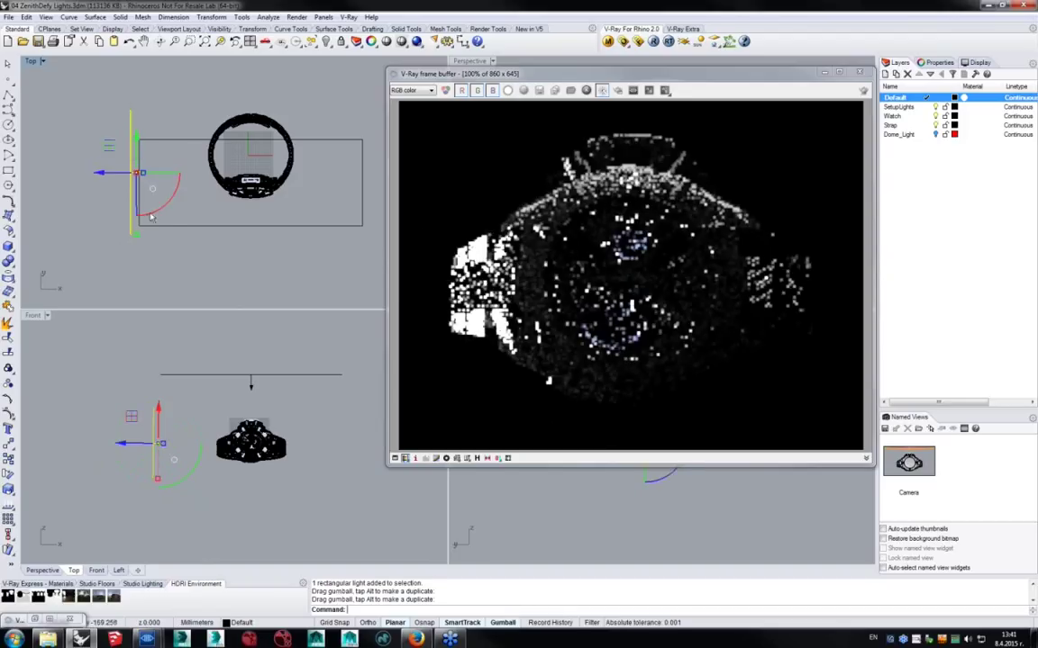
mouse_move(164, 200)
mouse_down()
mouse_move(183, 205)
mouse_move(166, 180)
mouse_up()
drag(102, 178, 177, 196)
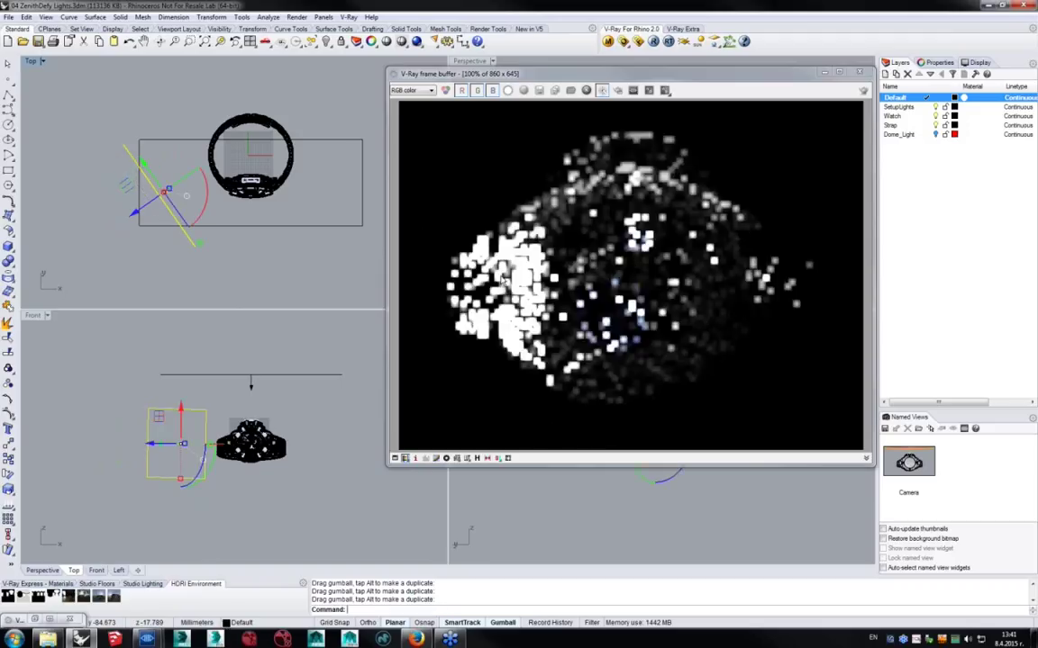
drag(114, 173, 192, 371)
drag(117, 178, 115, 178)
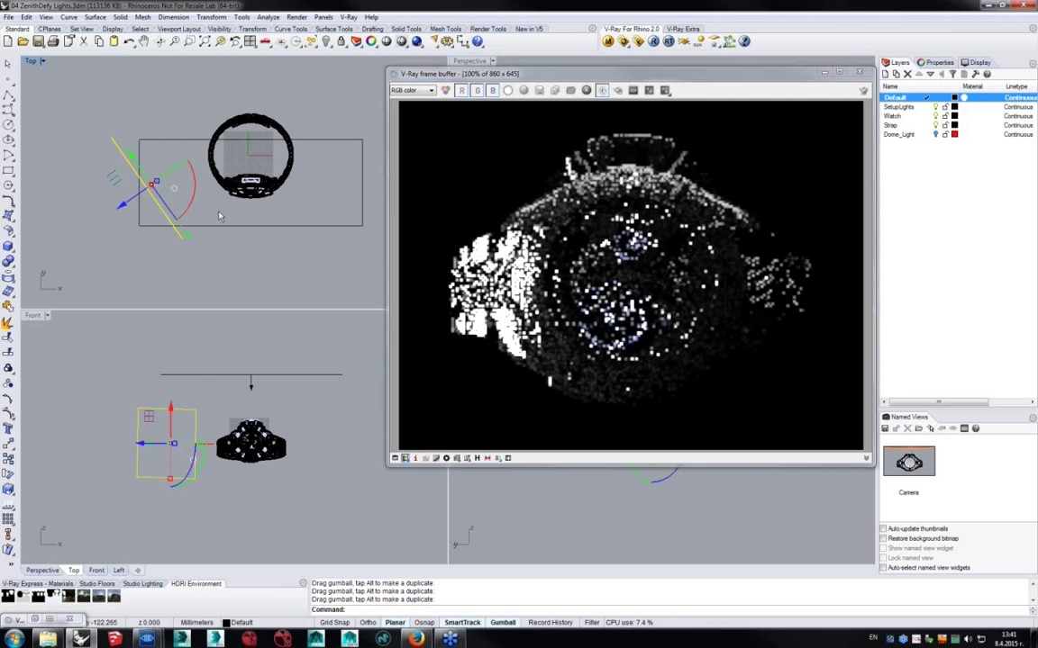
click(171, 401)
drag(171, 401, 156, 405)
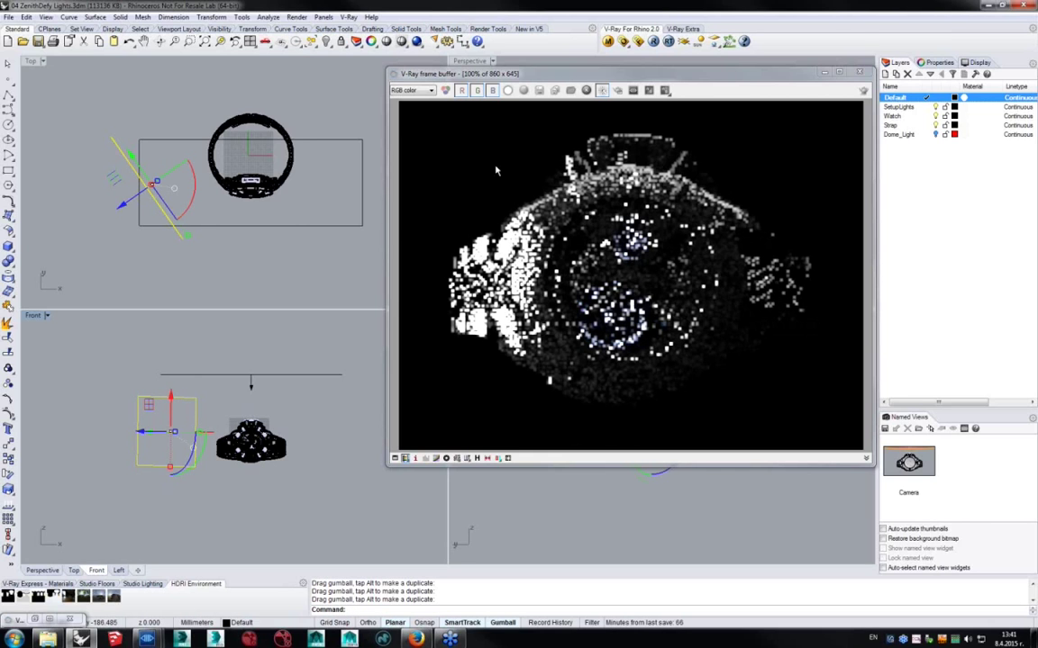
Lower the side light's intensity, stretch it taller in the Front view and deselect it.
click(936, 62)
double_click(971, 161)
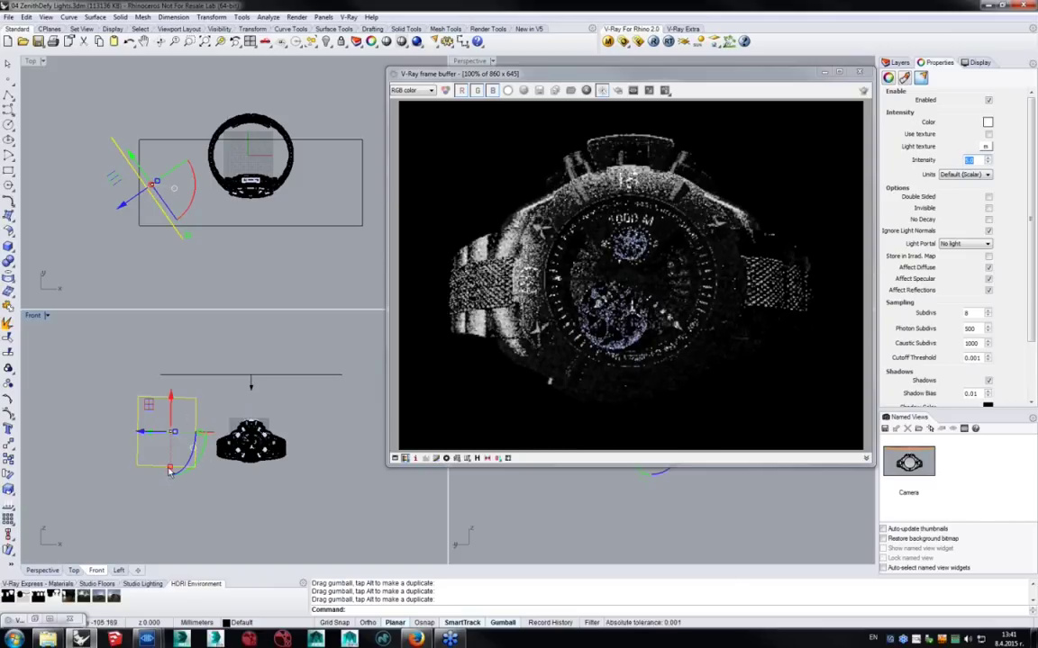
drag(168, 470, 169, 479)
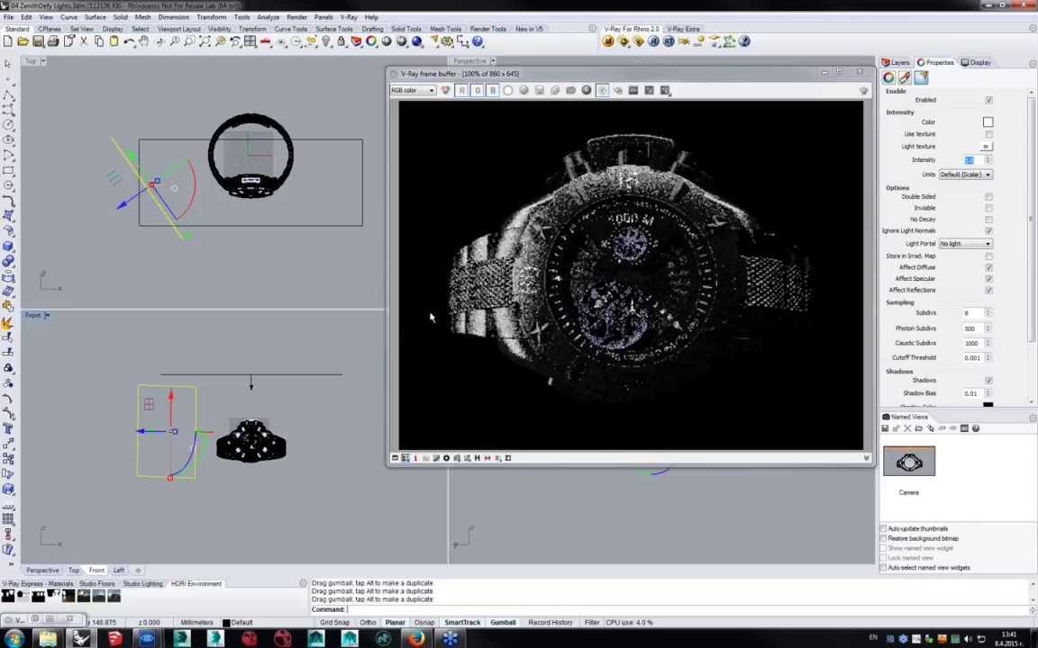
click(235, 261)
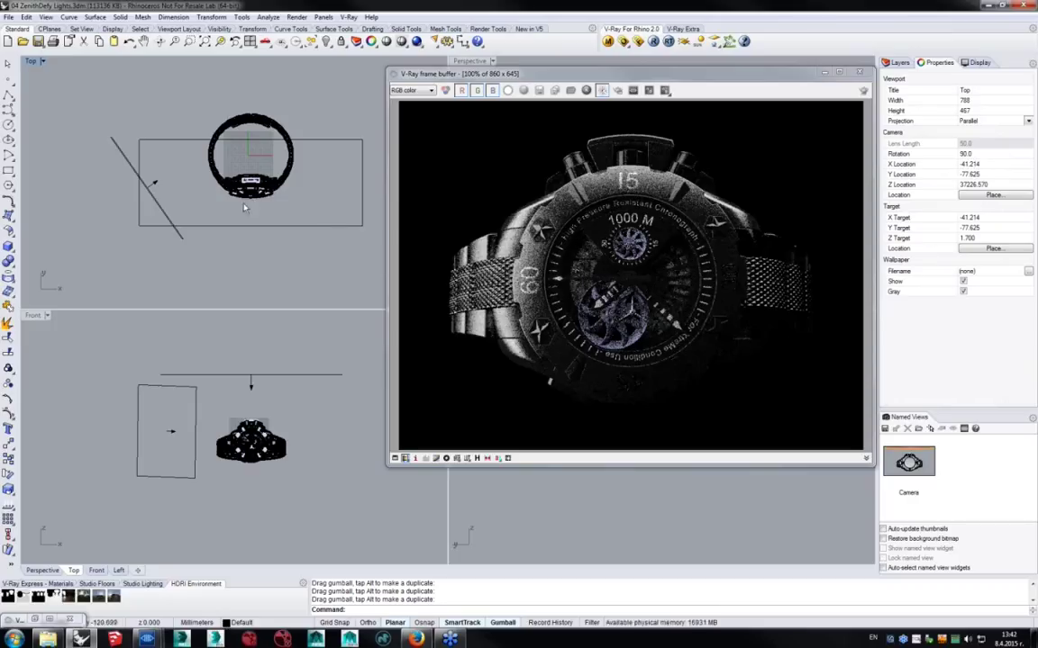
right_drag(248, 226, 222, 216)
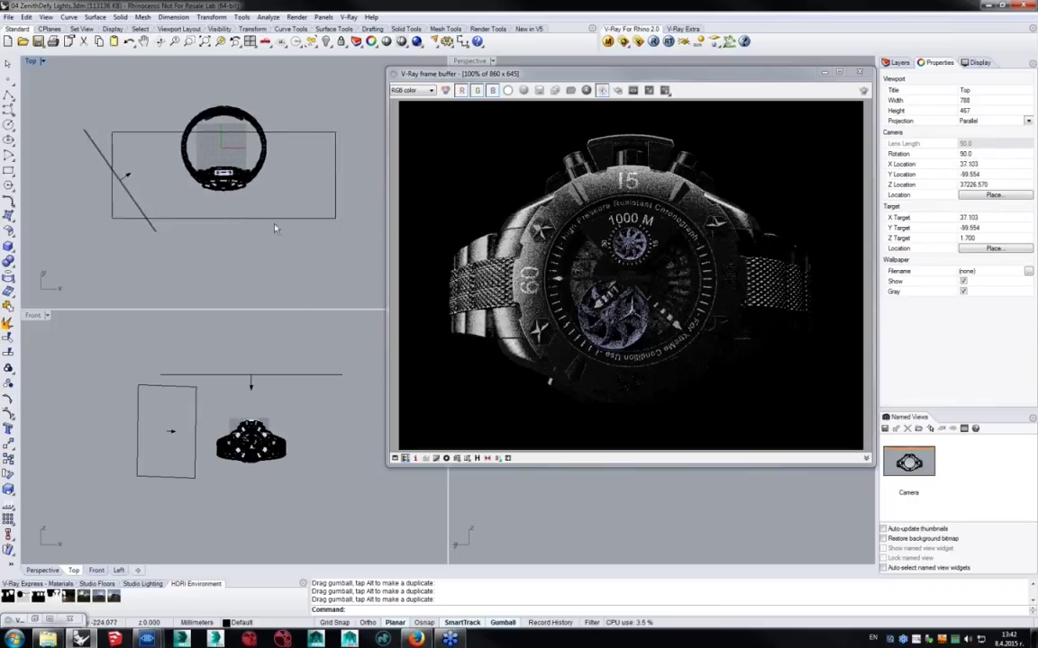
Draw a third rectangular light in the Top view, in front of the watch, and make it invisible.
click(714, 44)
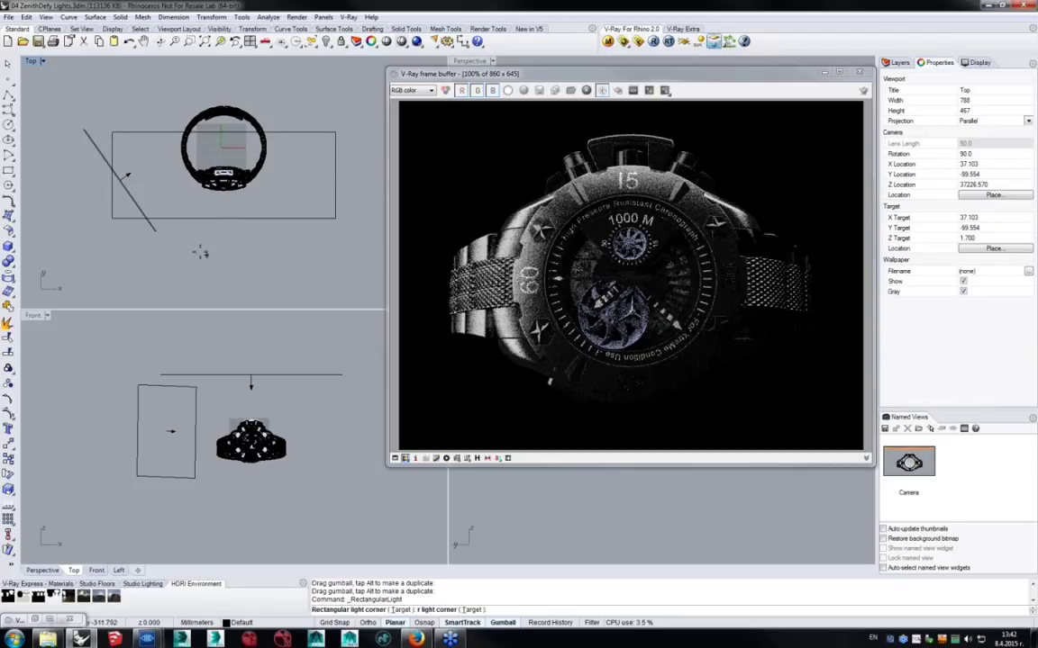
click(187, 240)
click(187, 284)
click(243, 290)
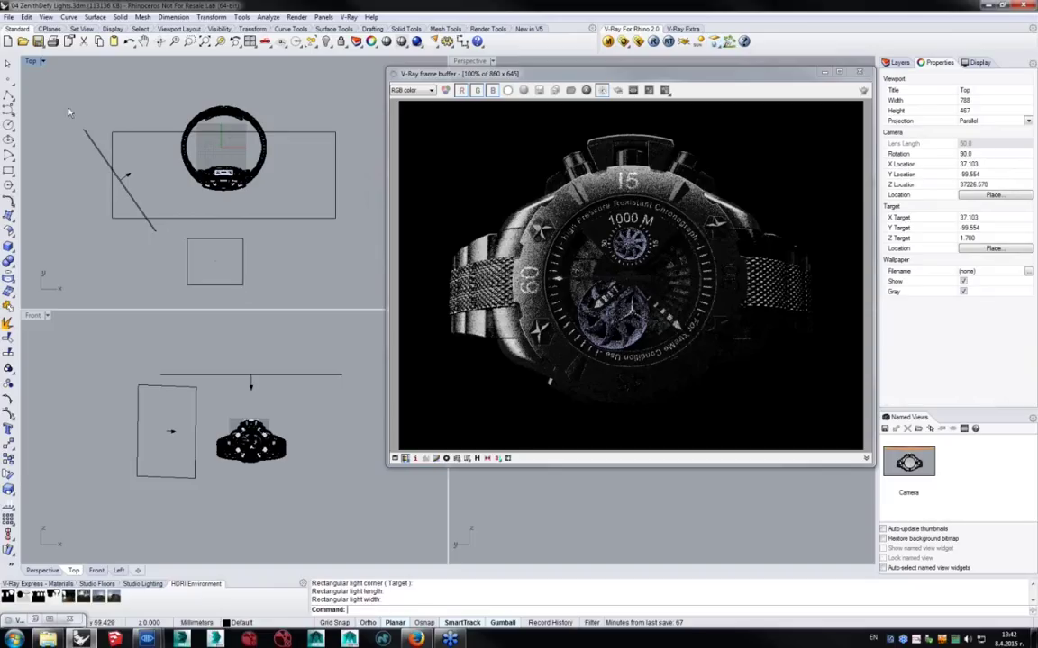
click(214, 243)
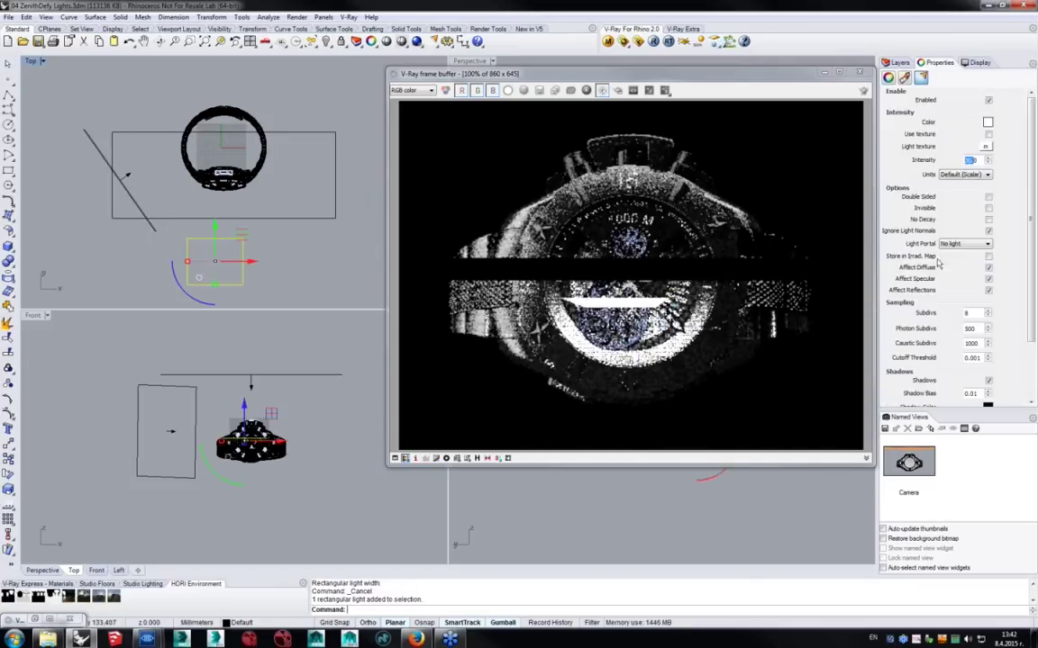
click(988, 208)
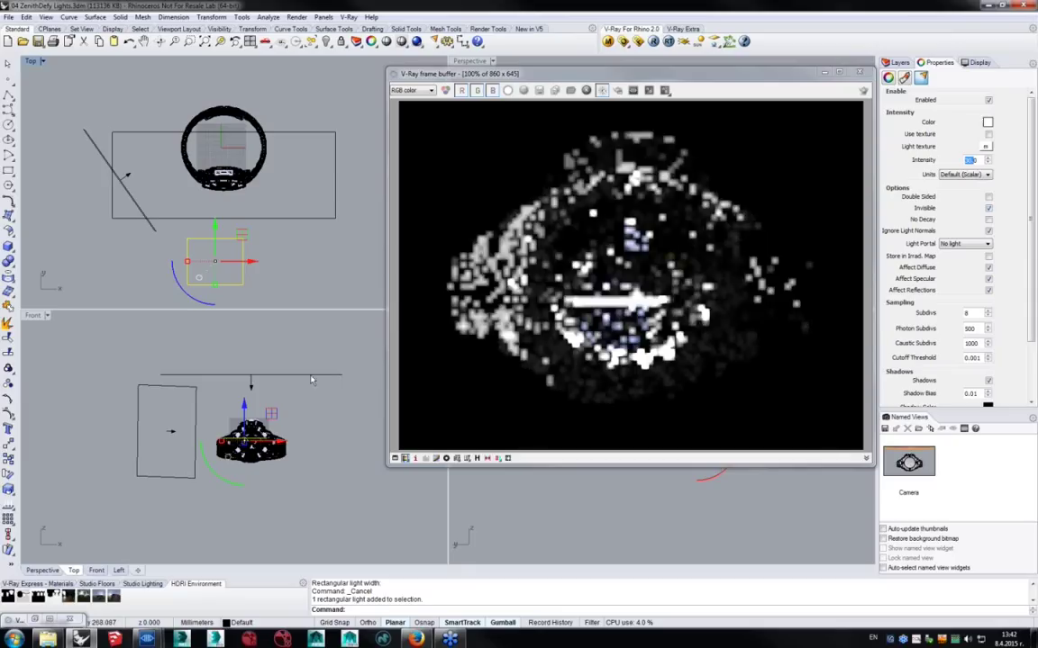
Rotate the front light upright with a slight tilt in the Left view so it faces the dial, and bring it closer.
right_drag(265, 460, 240, 453)
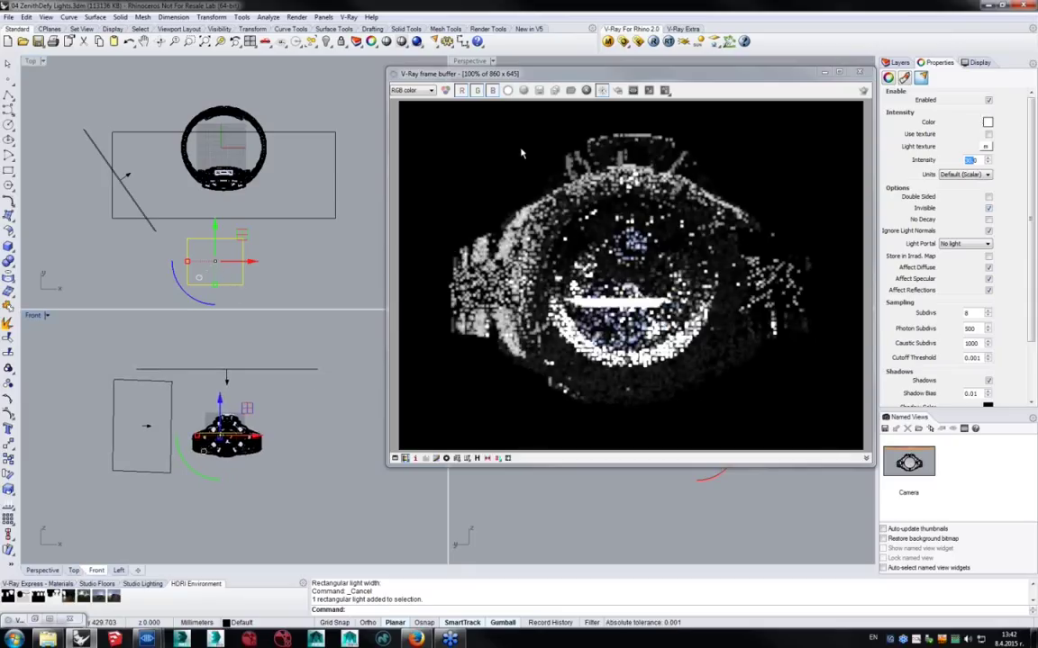
drag(560, 81, 258, 75)
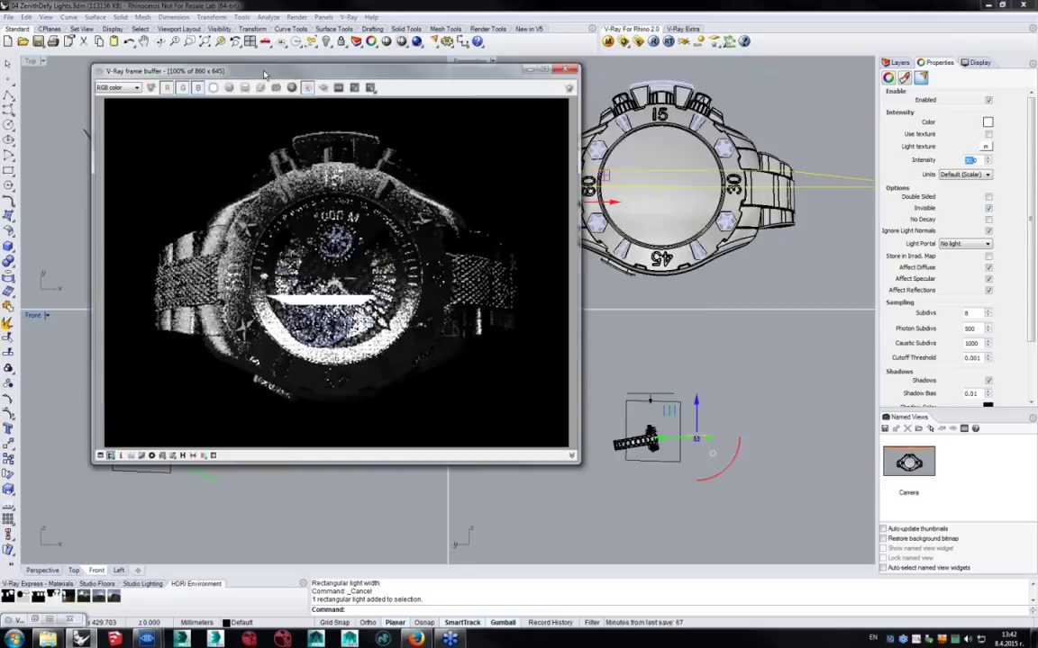
right_drag(756, 442, 690, 439)
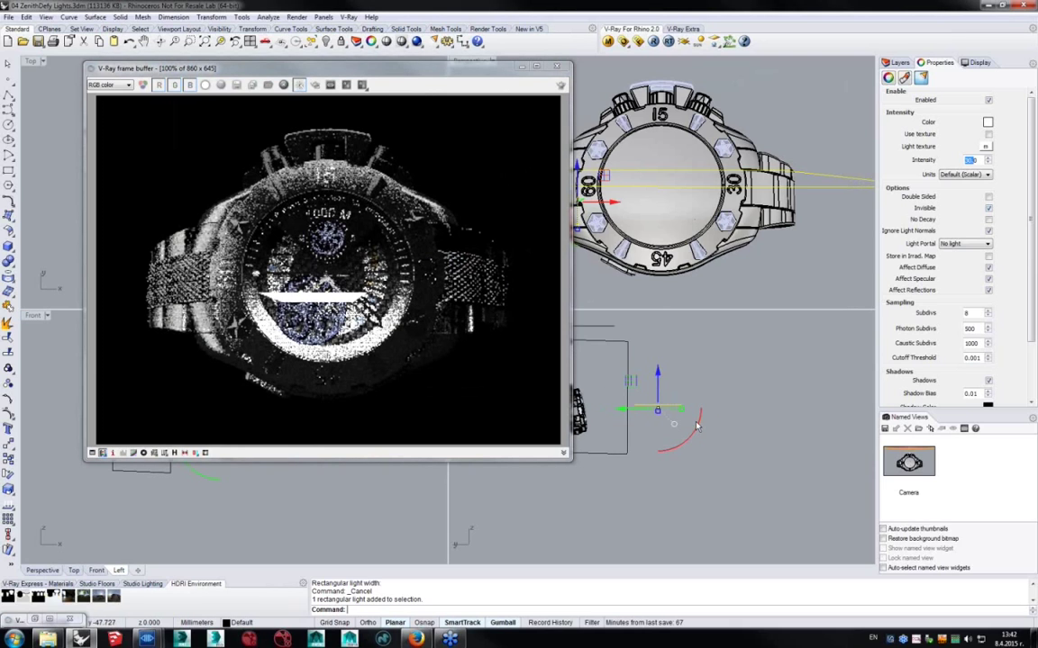
drag(690, 438, 586, 412)
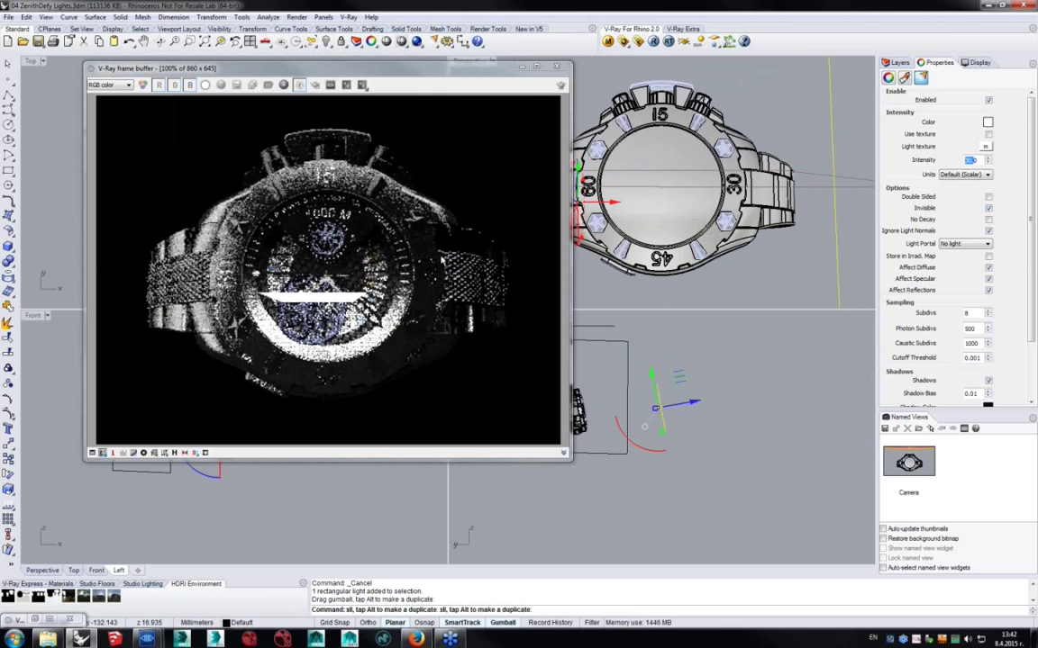
drag(621, 351, 665, 374)
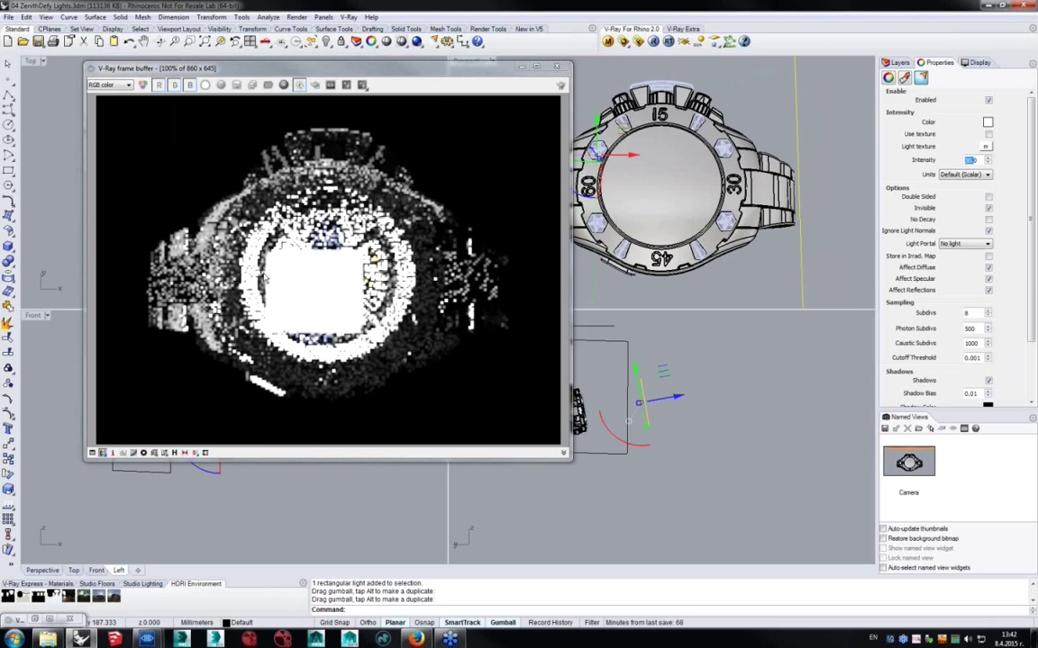
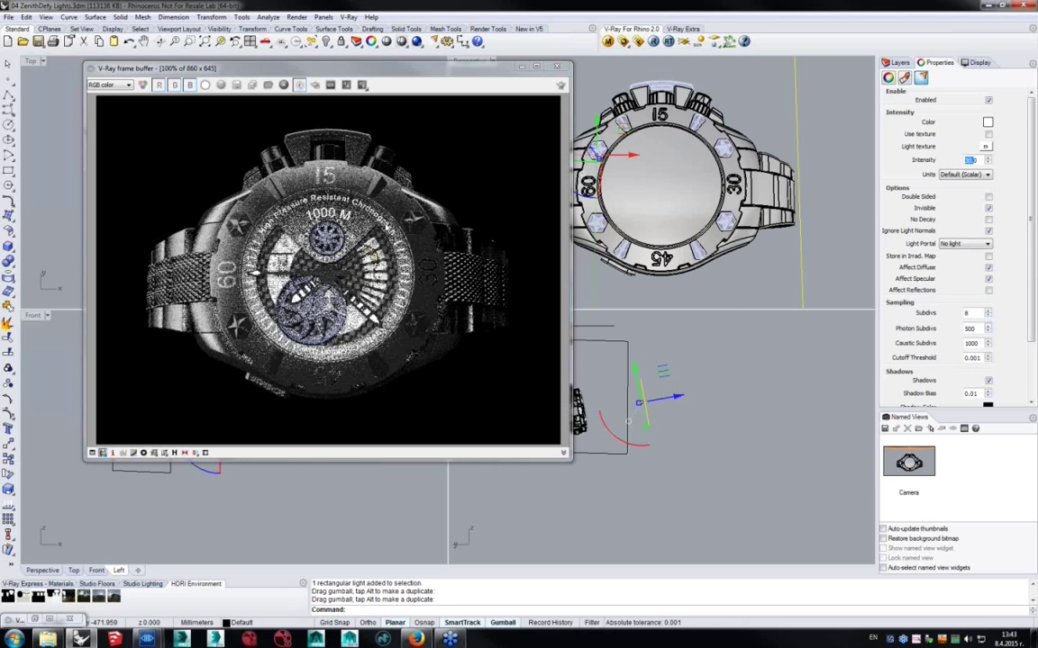
Raise the front light slightly in the Left view, adjust its placement in the Top view, lower its intensity and deselect it.
right_drag(644, 397, 690, 396)
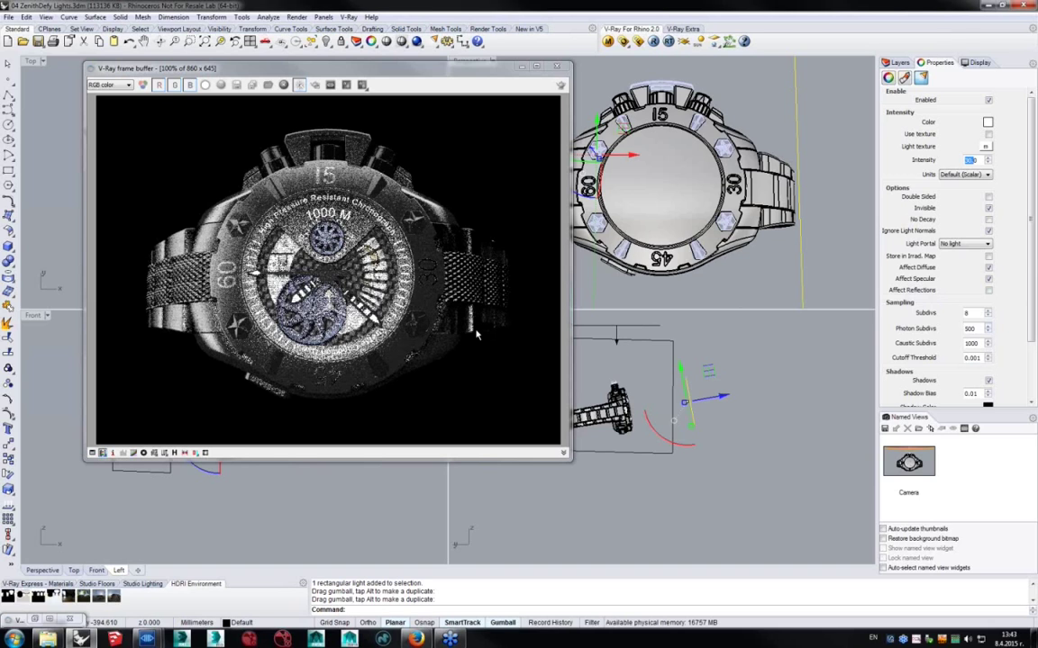
drag(707, 369, 706, 366)
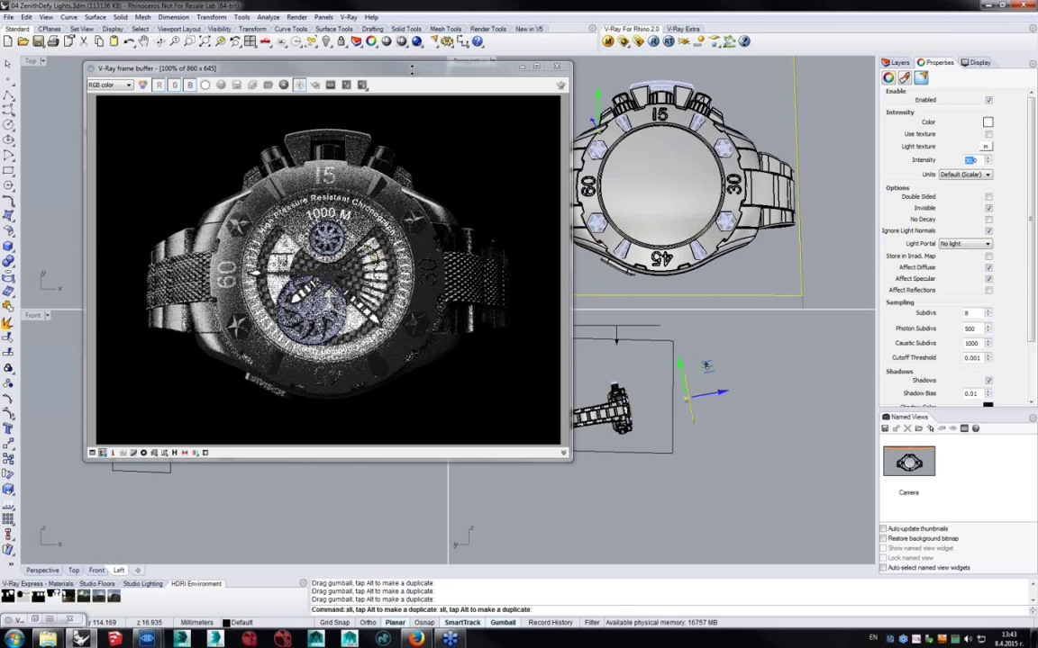
drag(412, 69, 752, 93)
right_drag(230, 224, 224, 224)
drag(243, 247, 251, 275)
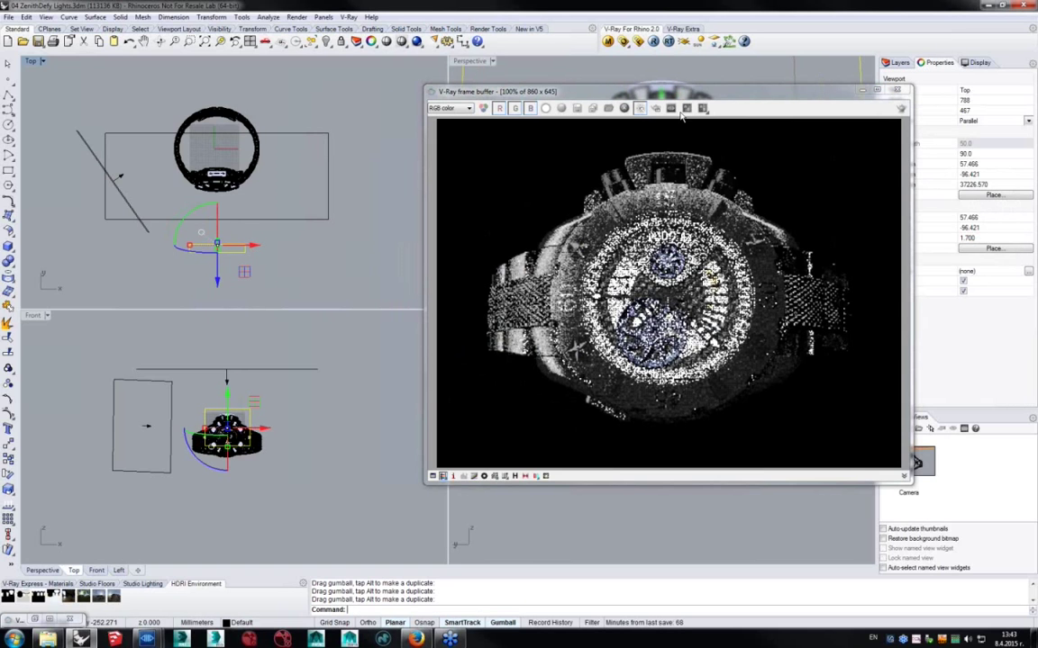
drag(676, 96, 631, 74)
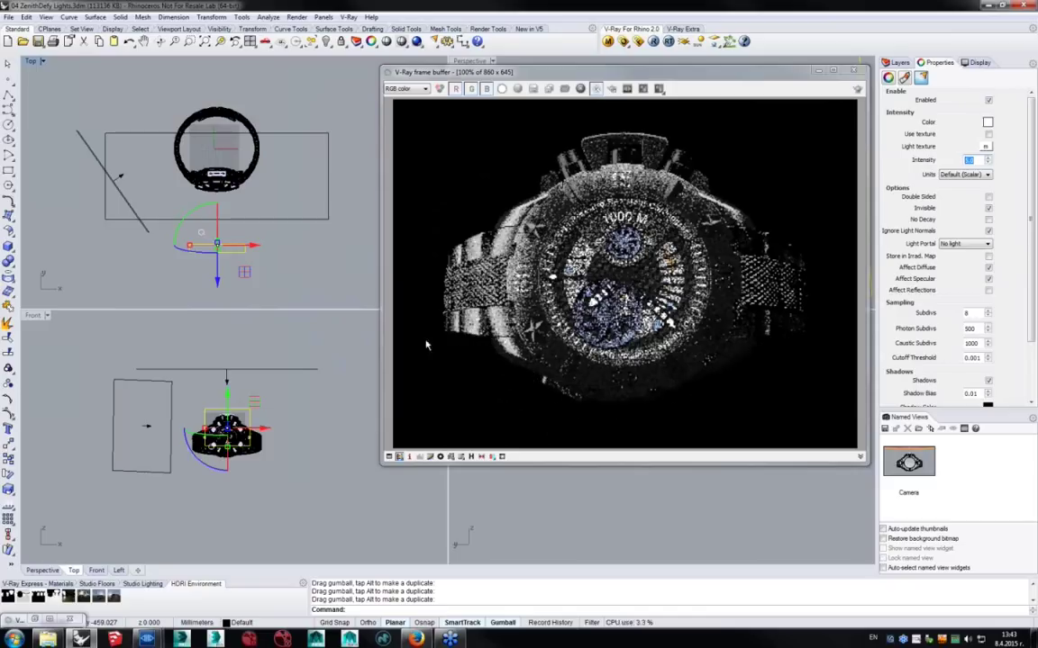
click(332, 90)
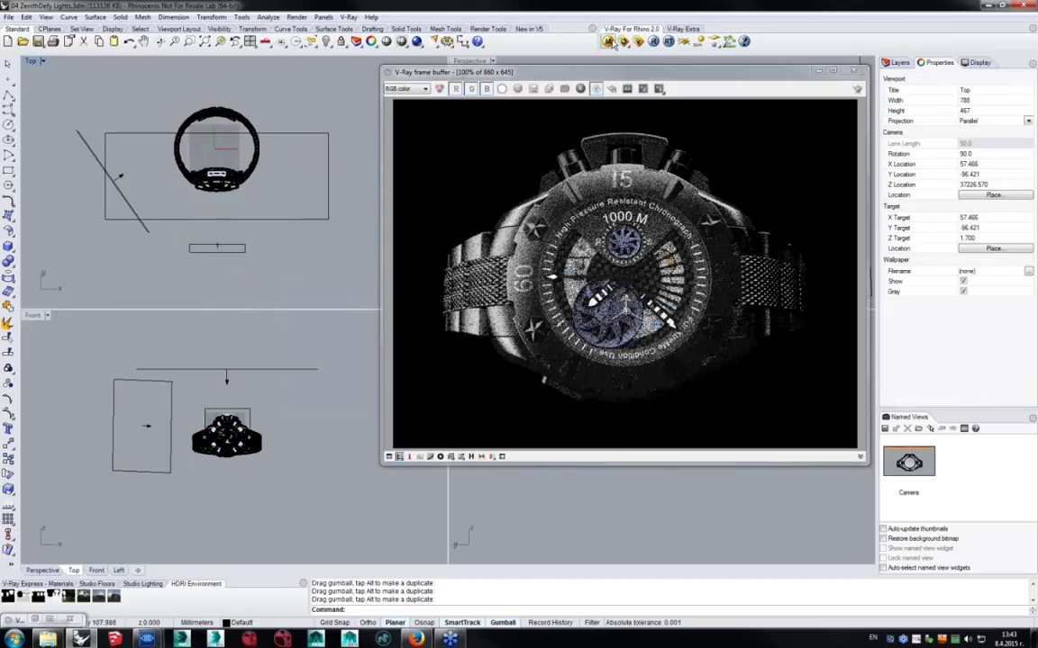
Draw a fourth rectangular light in the Top view, overlapping the left part of the watch, and make it invisible.
click(713, 42)
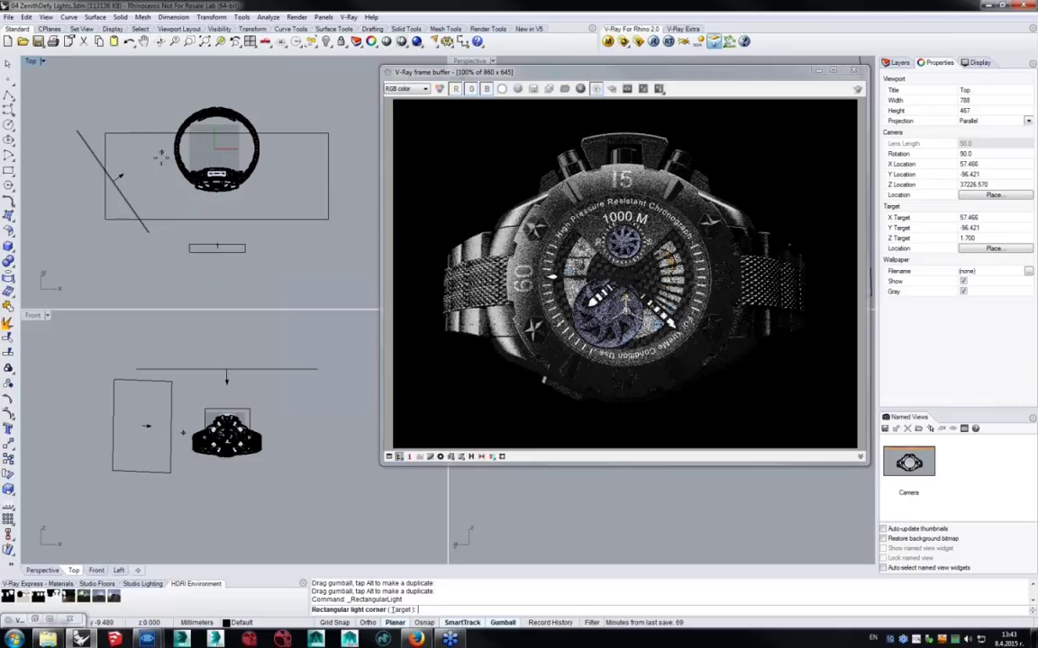
click(151, 100)
click(152, 184)
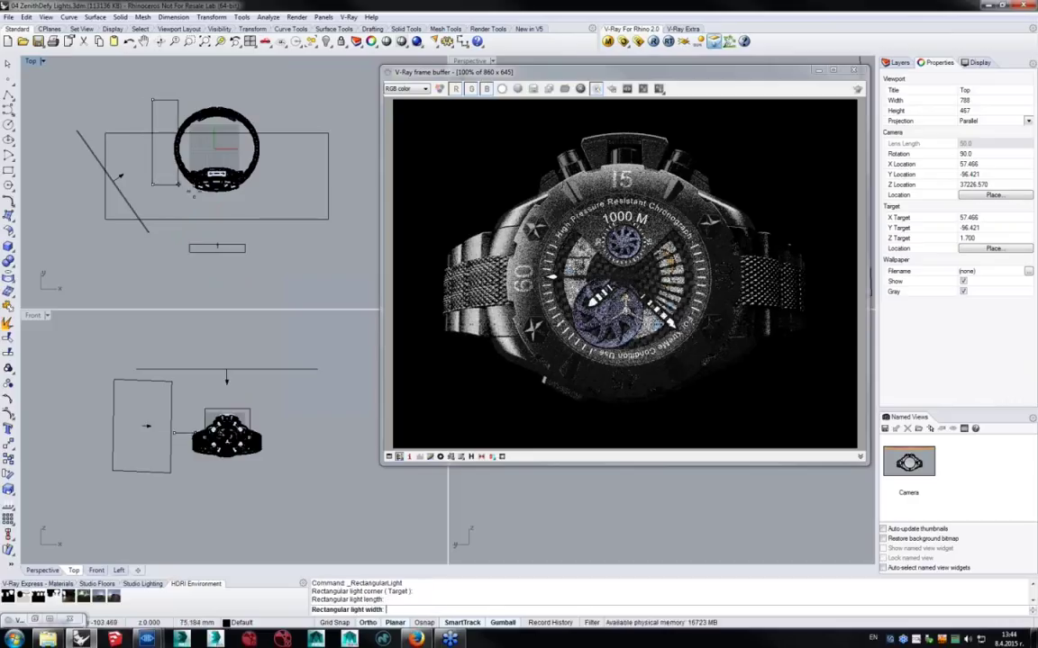
click(177, 173)
key(Escape)
click(154, 109)
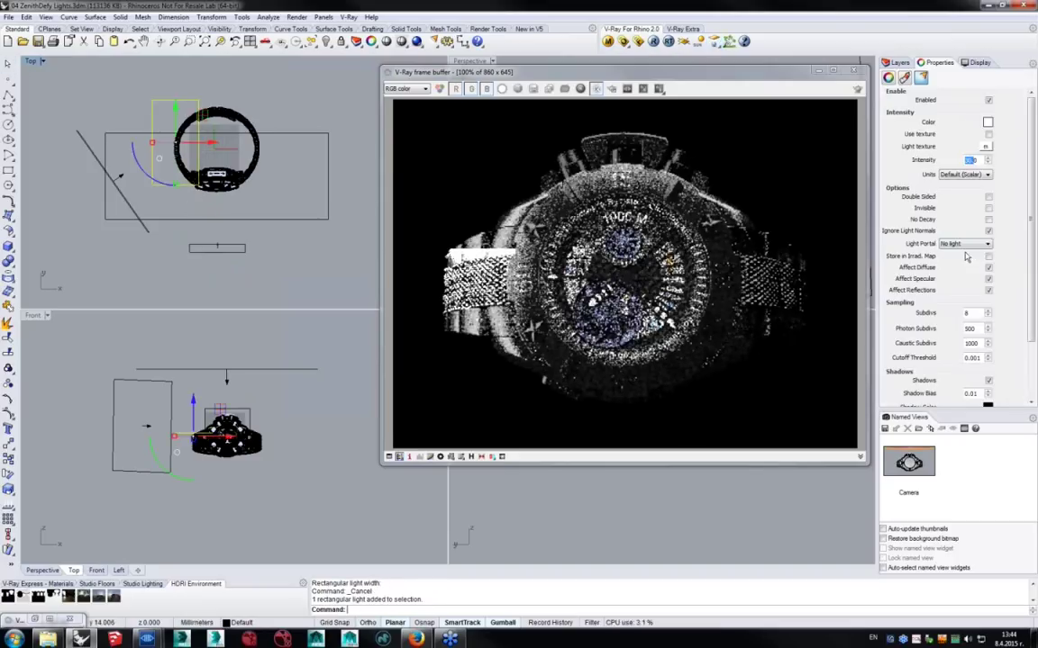
click(988, 208)
Flip the fourth light in the Front view so that it shines upward, and move it below the watch.
right_drag(178, 497, 187, 485)
scroll(187, 484, up, 4)
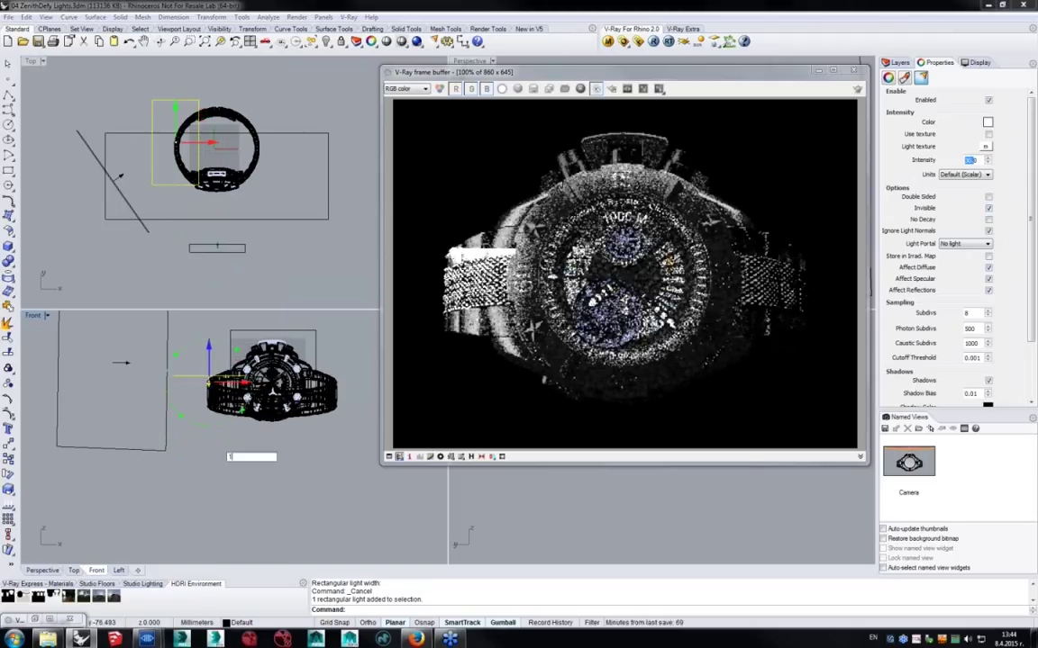
key(Return)
drag(236, 357, 248, 416)
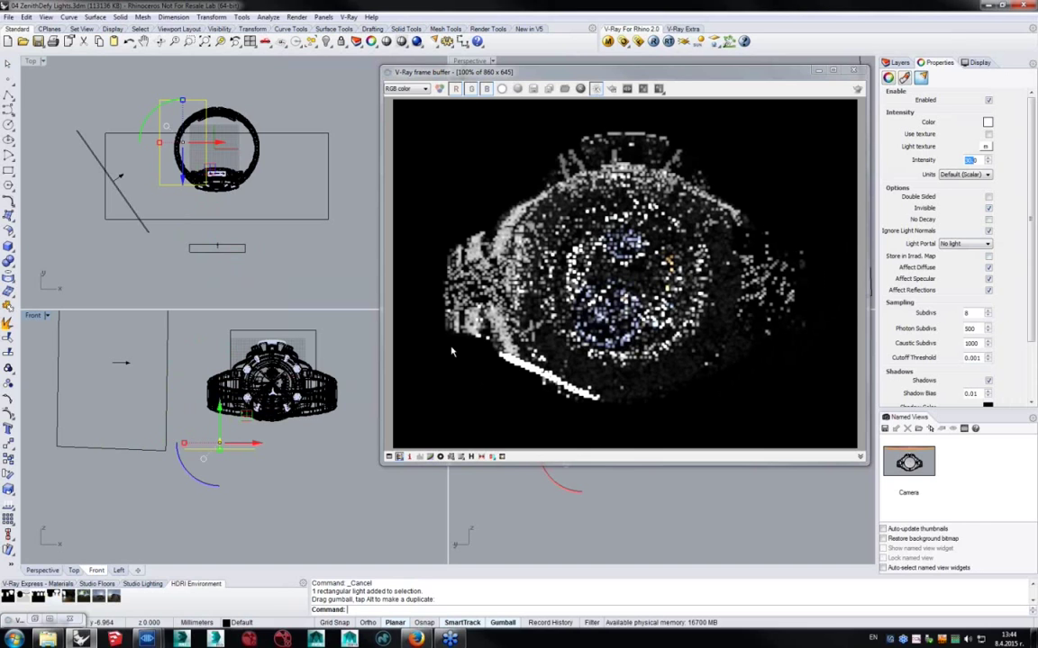
Rotate the light beneath the watch diagonally in the Top view, reposition it under the left side and lower its intensity.
drag(196, 165, 219, 172)
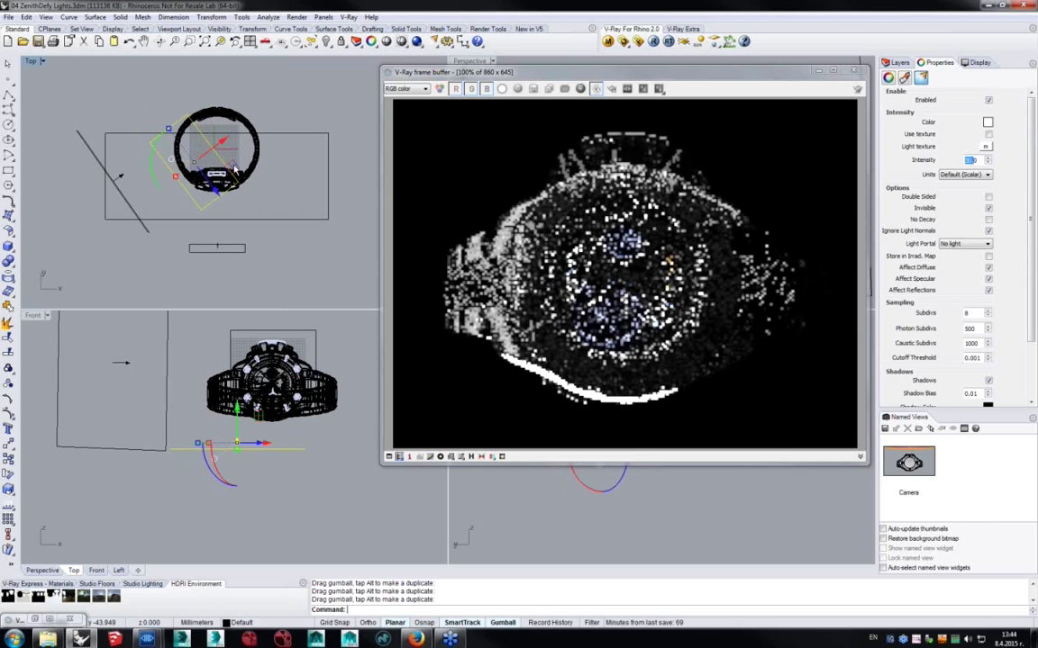
drag(213, 154, 226, 149)
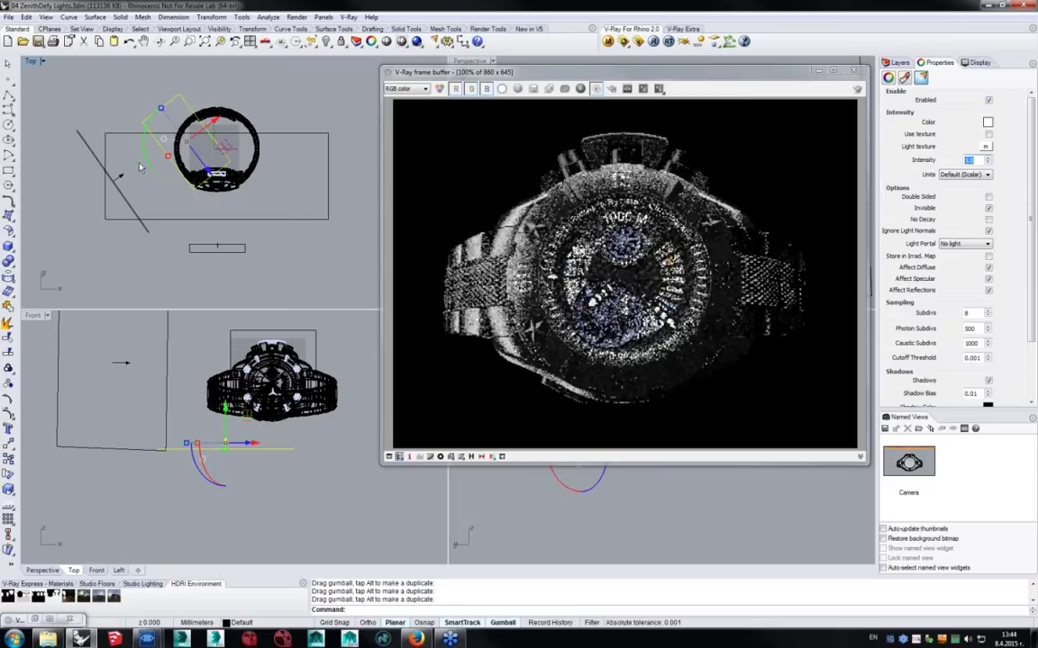
drag(208, 138, 231, 168)
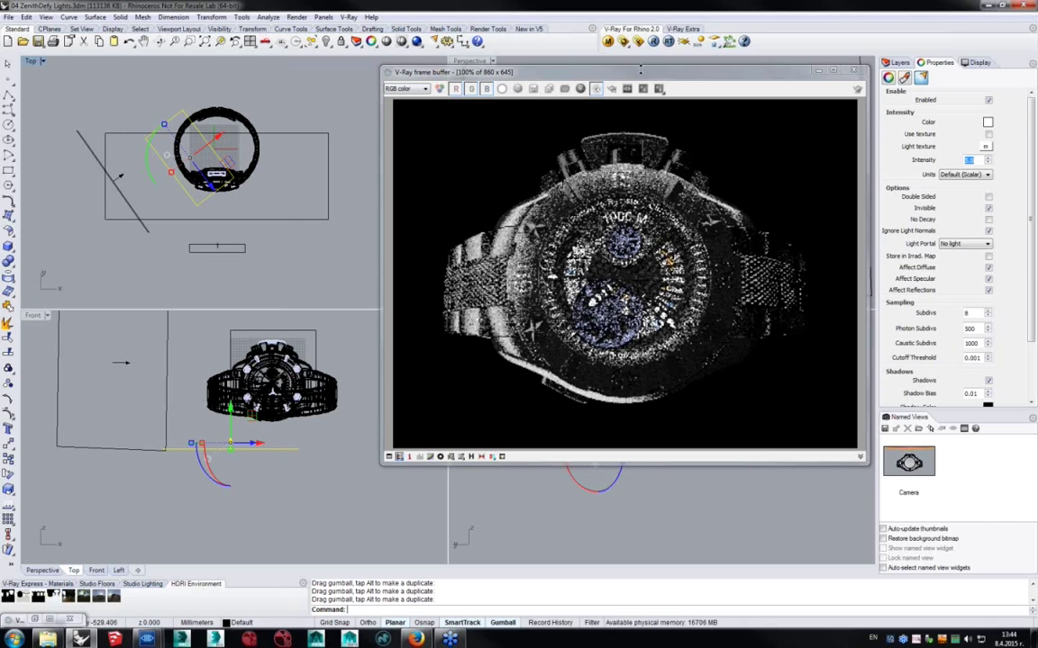
Try a copy of the diagonal light angled the opposite way under the right side of the watch, and delete it.
click(206, 153)
click(195, 152)
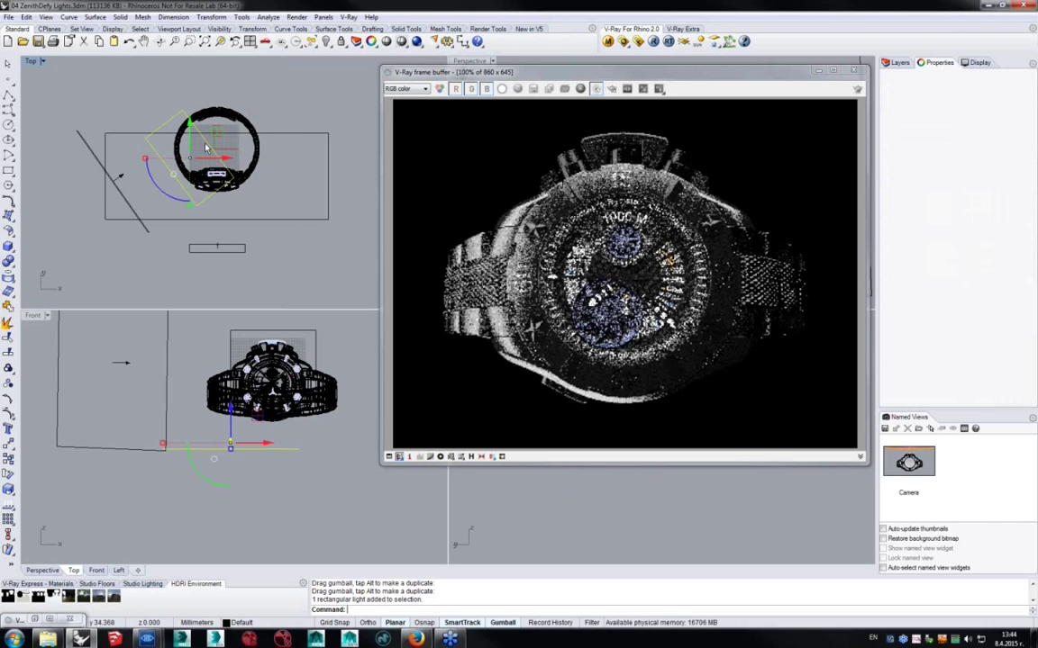
key(ctrl+c)
key(ctrl+v)
drag(225, 129, 304, 182)
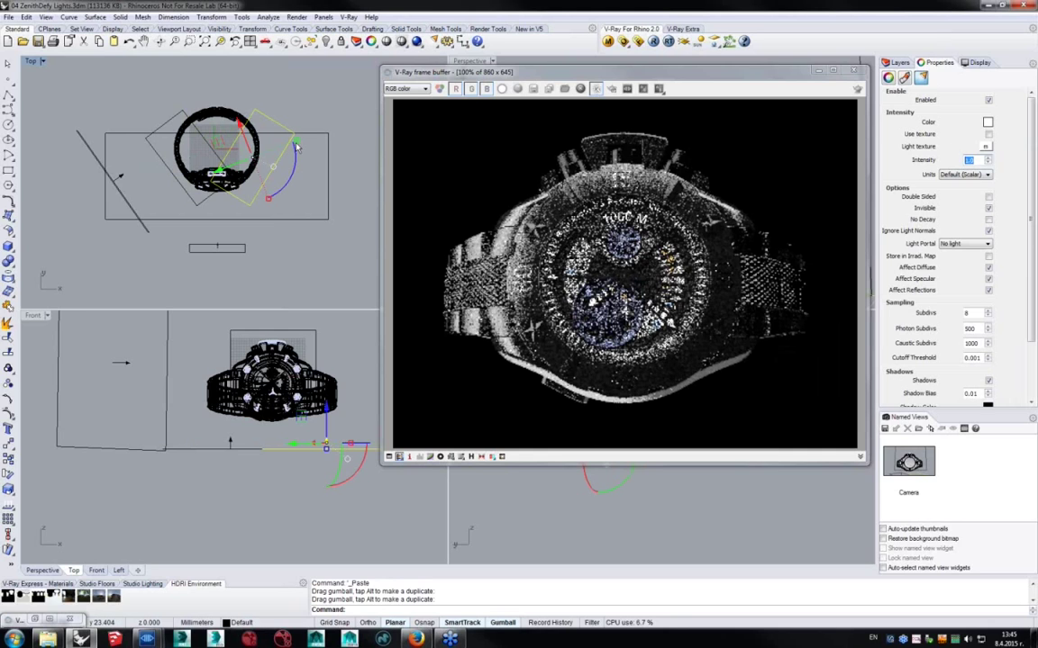
right_drag(223, 198, 207, 176)
key(Delete)
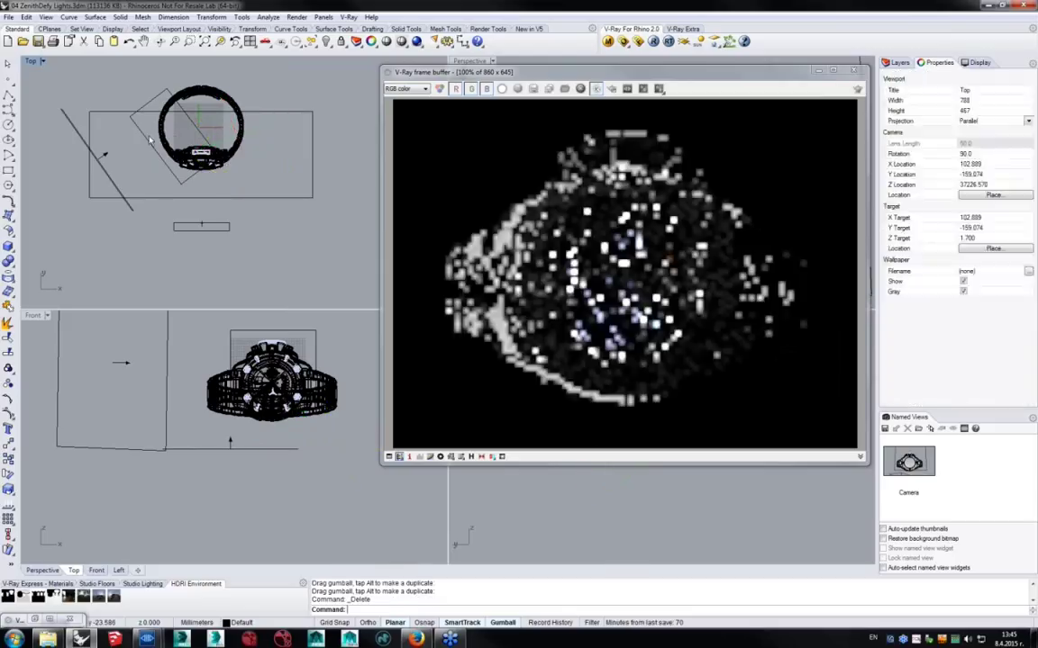
Rotate the remaining light beneath the watch back to horizontal in the Top view and center it under the case.
click(150, 139)
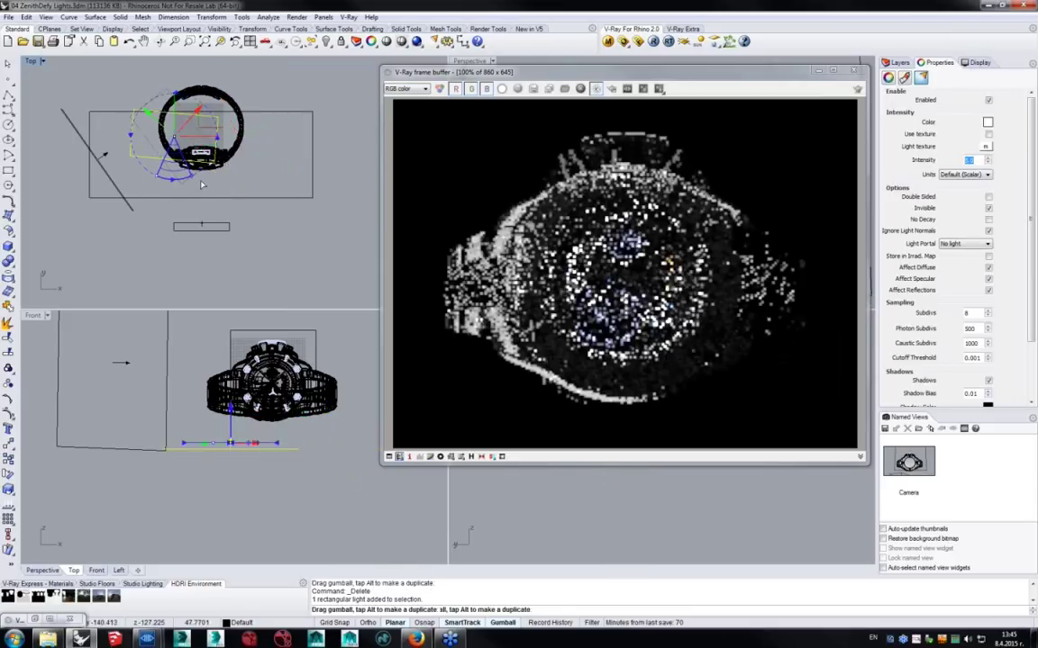
click(174, 154)
drag(173, 153, 193, 184)
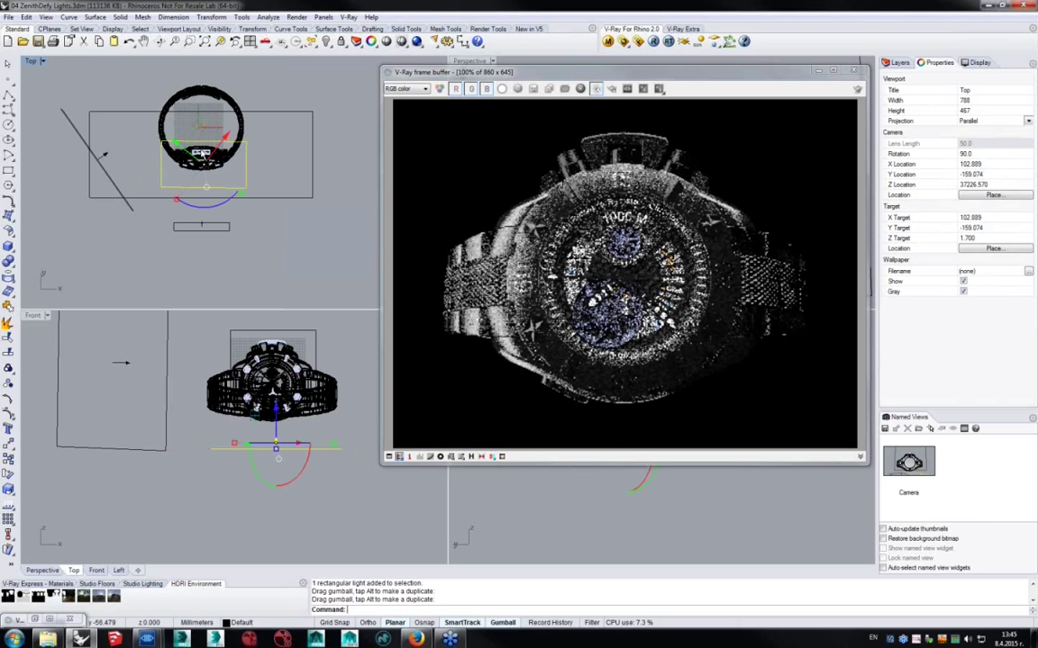
Align the gumball to the object, narrow the bottom light's depth in the Top view and recenter it under the case.
click(205, 185)
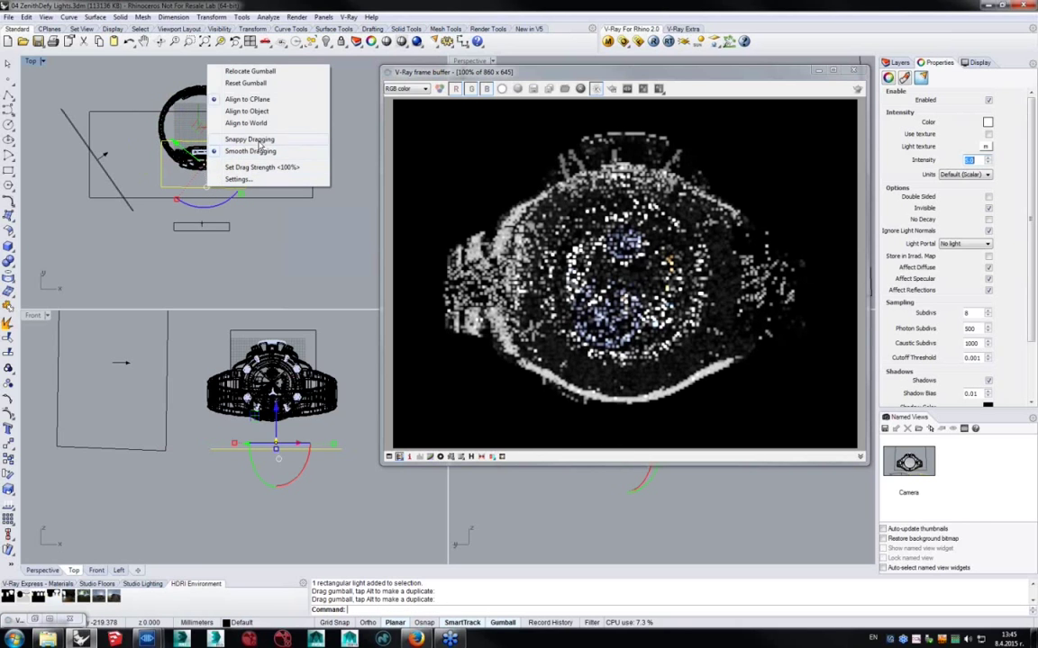
click(246, 111)
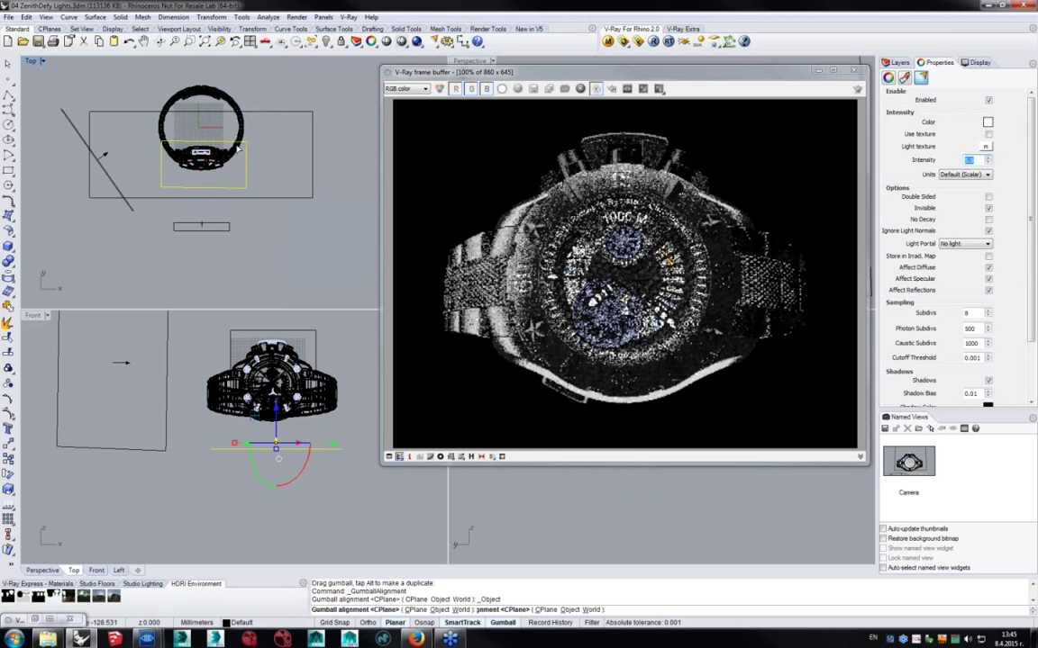
right_drag(205, 173, 194, 165)
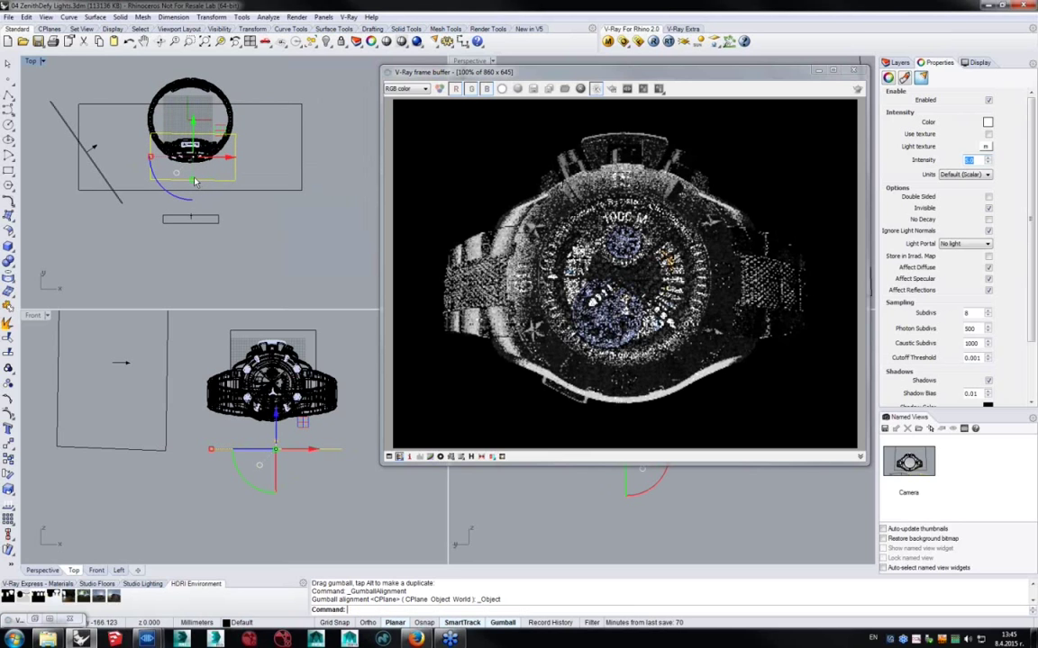
drag(193, 180, 238, 142)
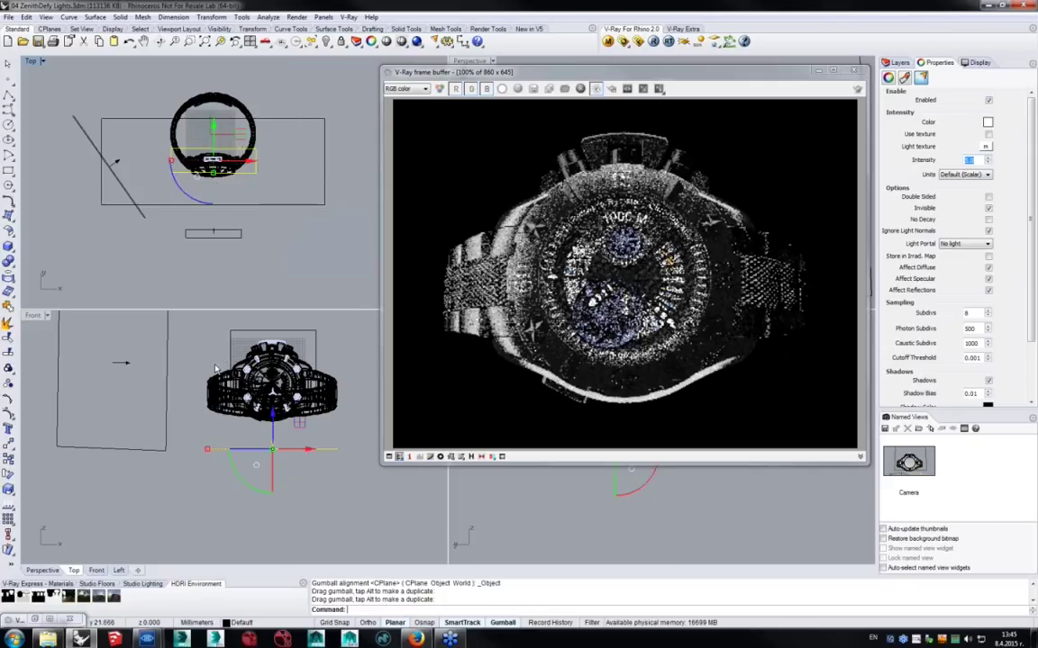
Move the bottom light farther below the watch, shift it slightly backward and inspect the case's lower edge in the render.
drag(272, 417, 267, 456)
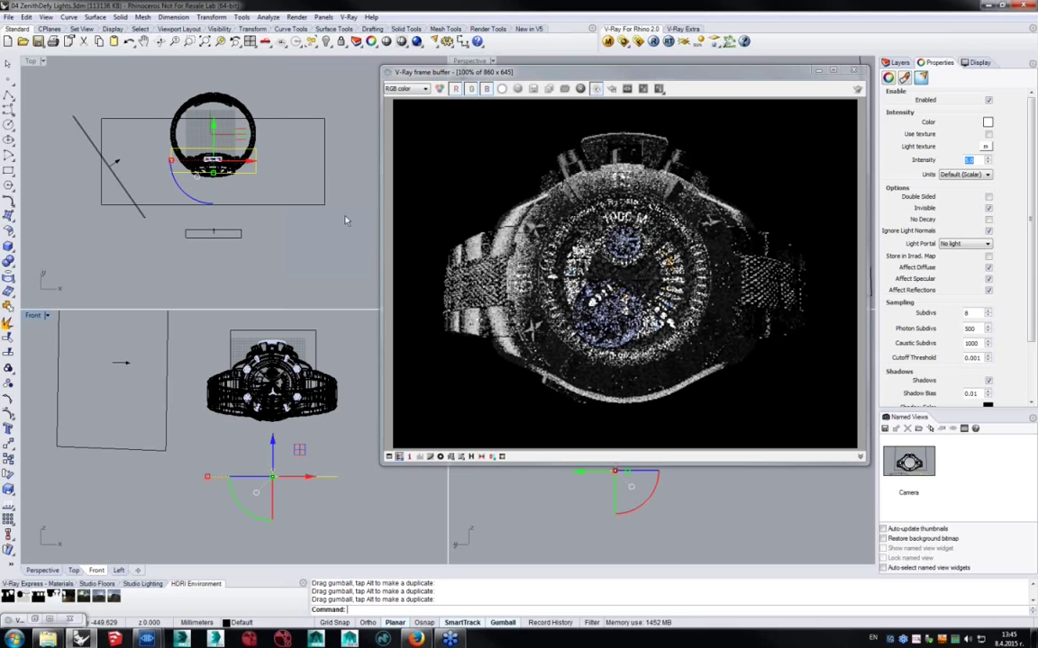
drag(213, 124, 213, 118)
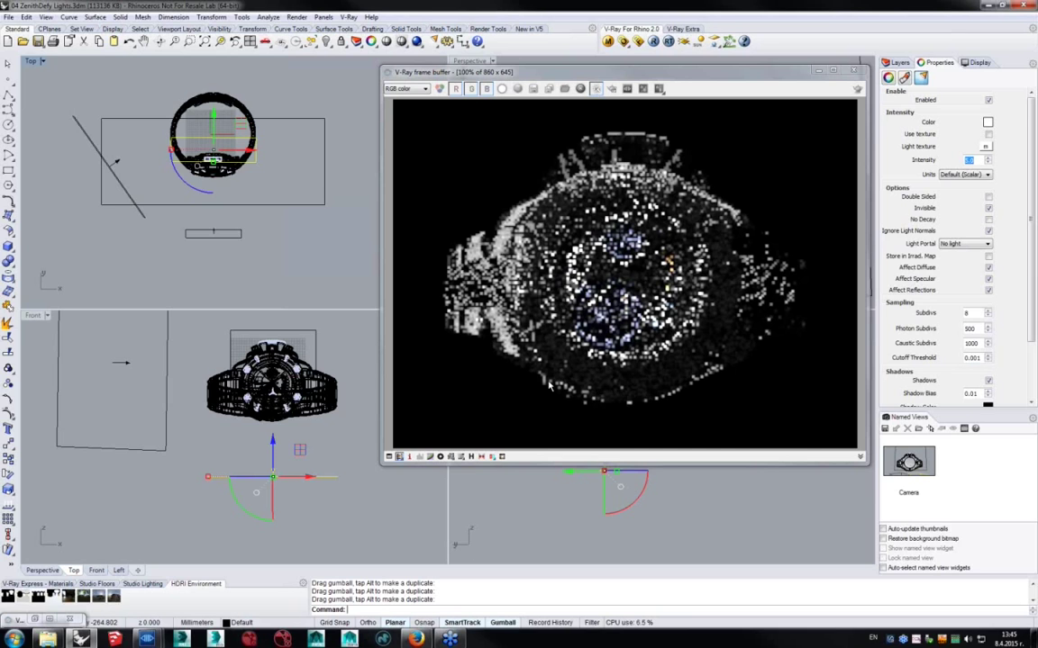
scroll(573, 403, up, 3)
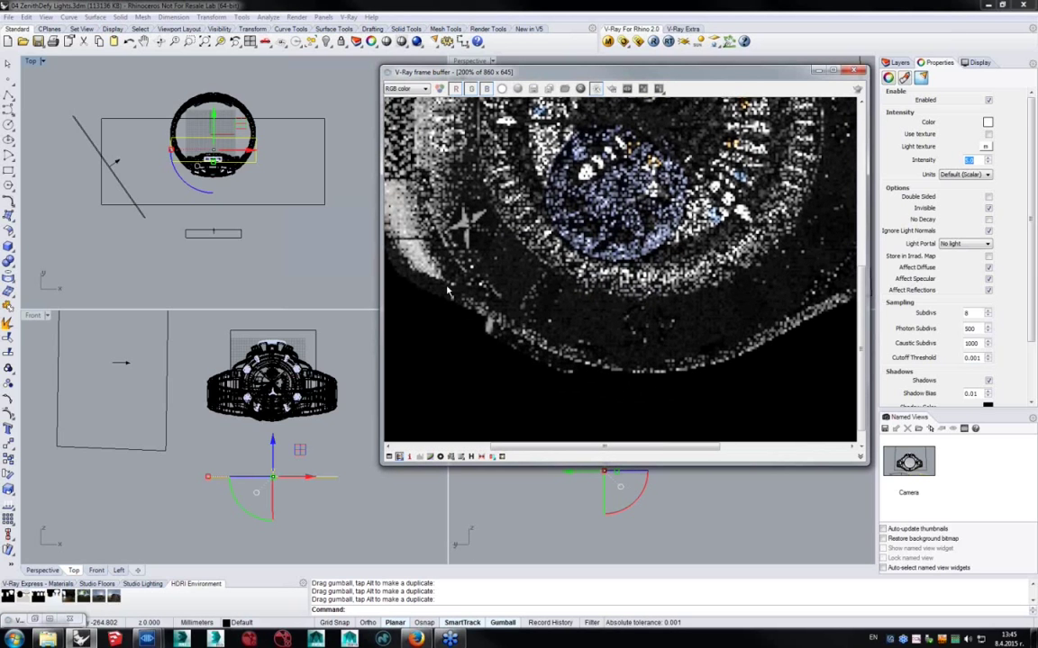
Duplicate the left diagonal light in the Top view and place the copy on the right side of the watch.
scroll(583, 348, down, 3)
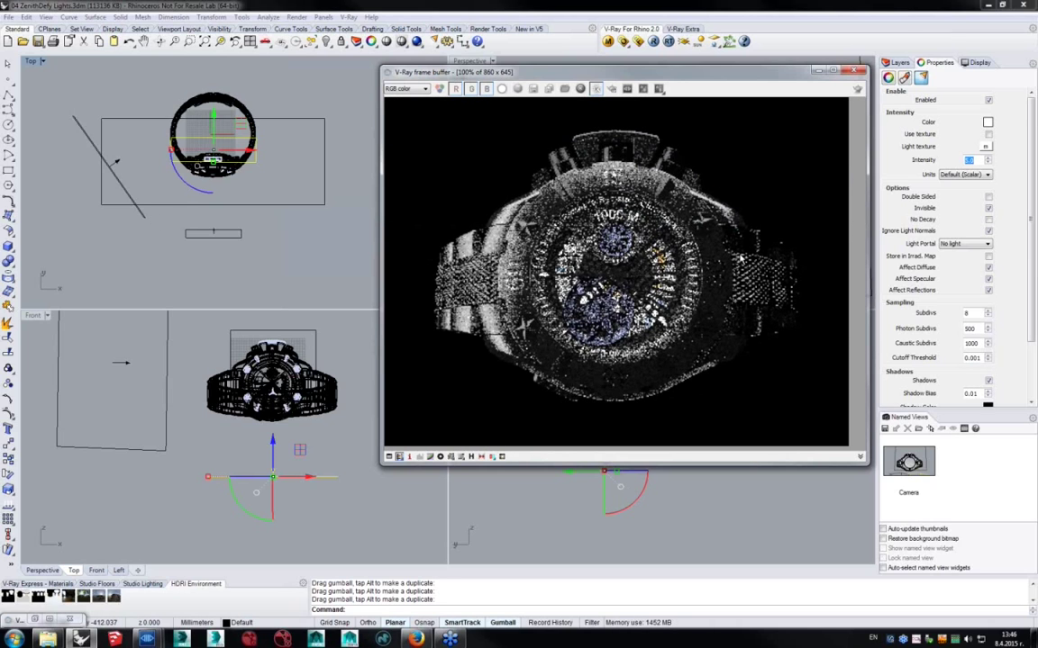
click(135, 187)
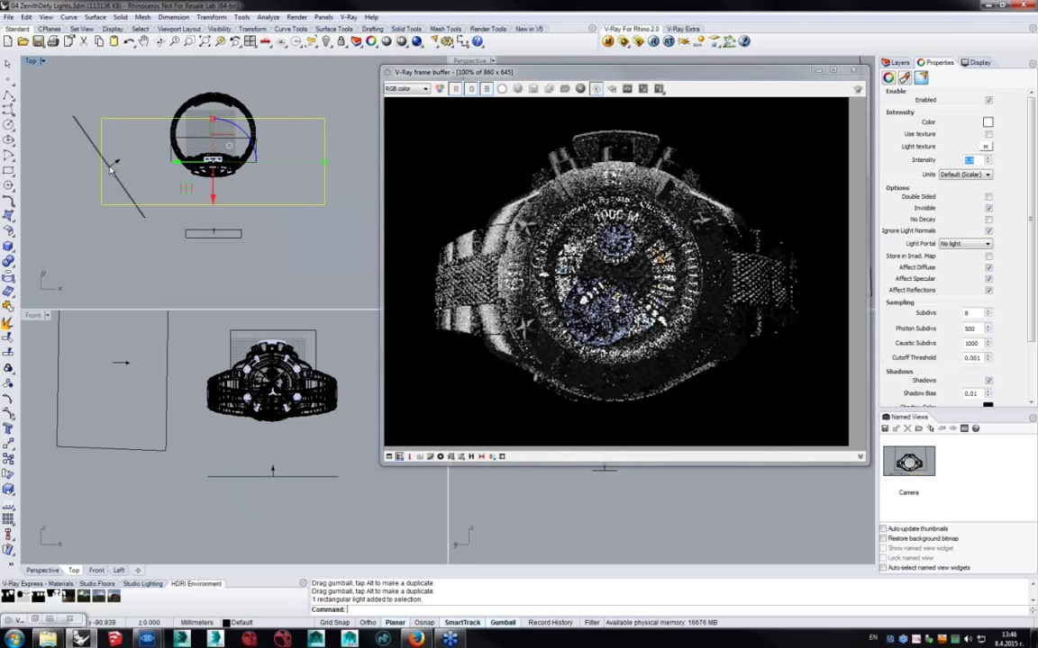
right_drag(157, 185, 142, 180)
key(ctrl+c)
key(ctrl+v)
drag(132, 175, 222, 193)
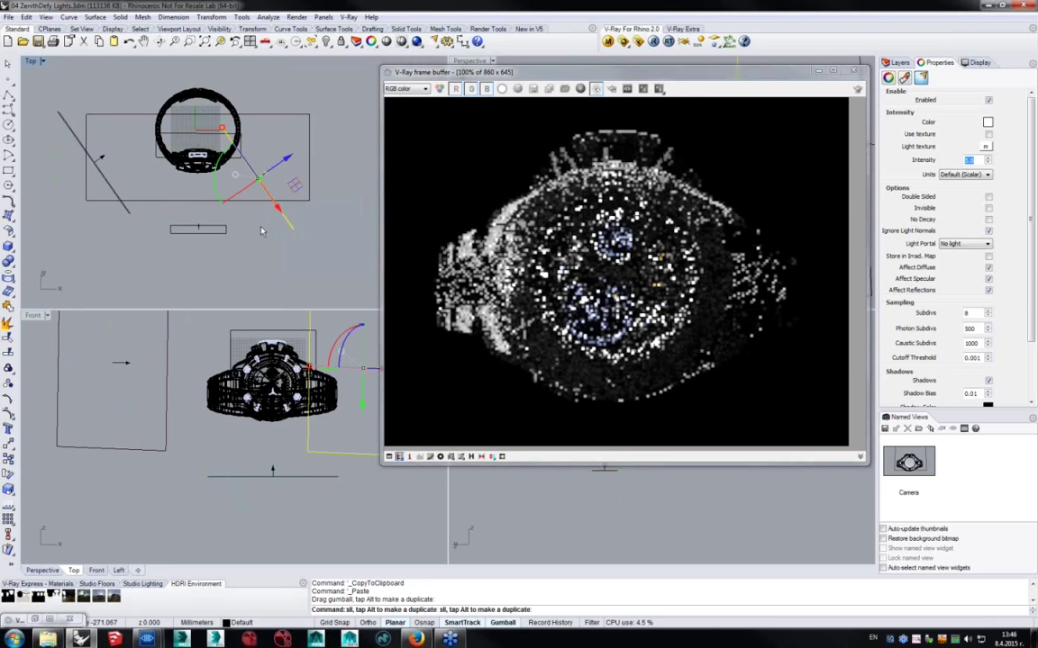
Angle the copied light toward the watch's right side in the Top view and lower it in the Front view.
drag(248, 252, 287, 142)
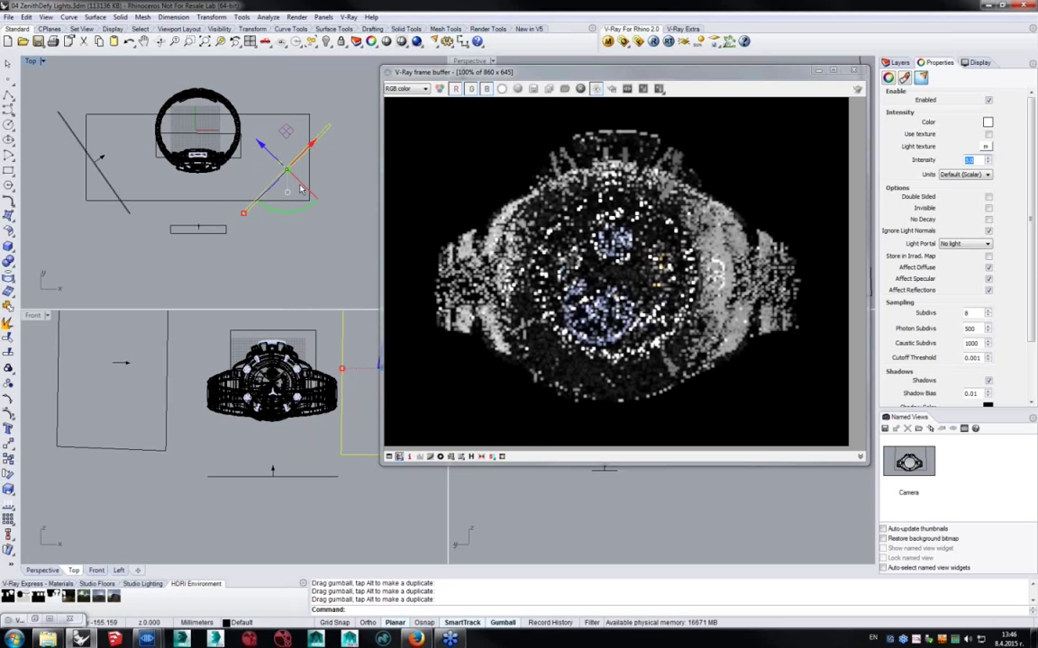
right_drag(318, 455, 255, 450)
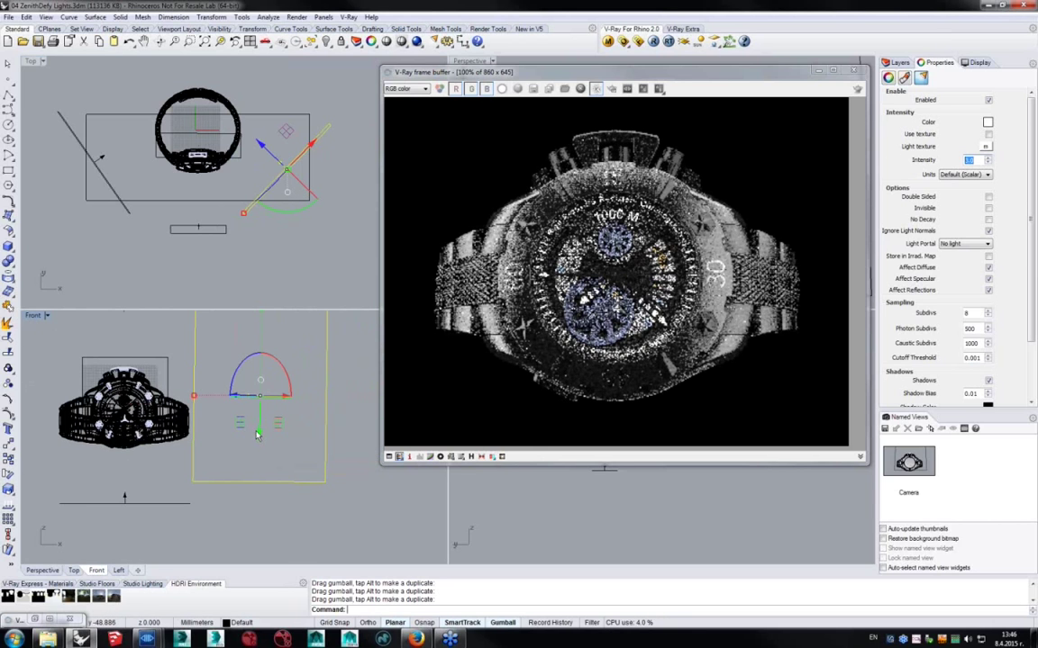
mouse_move(255, 450)
mouse_down()
mouse_move(258, 462)
mouse_move(248, 458)
mouse_up()
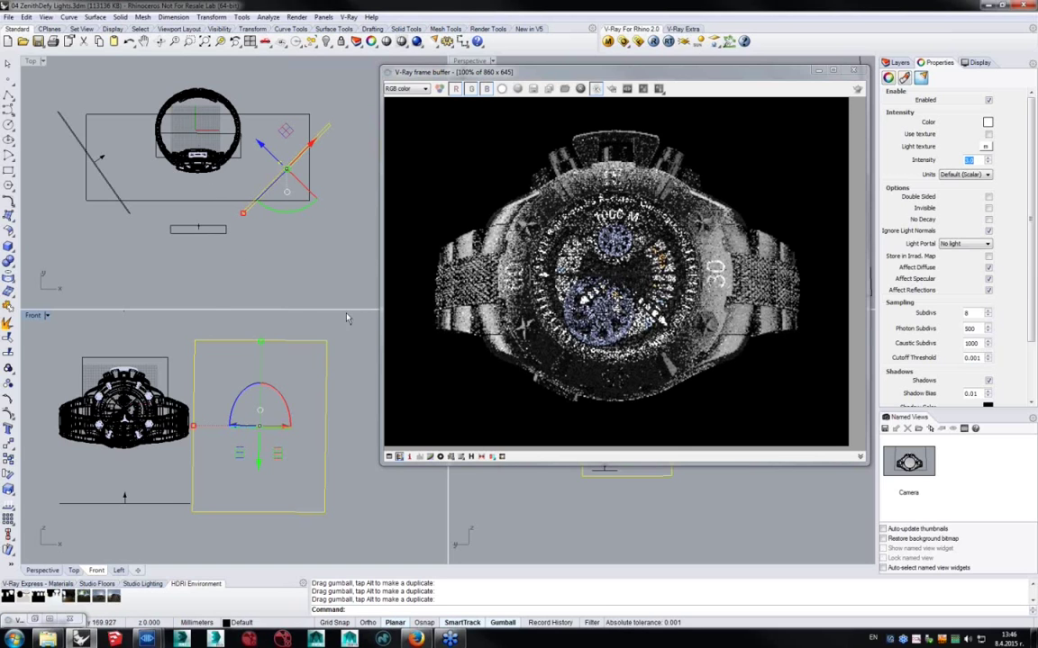
Select the strap link beside the 30 mark and show its StrapMain material in the V-Ray material editor.
drag(565, 72, 225, 92)
click(761, 194)
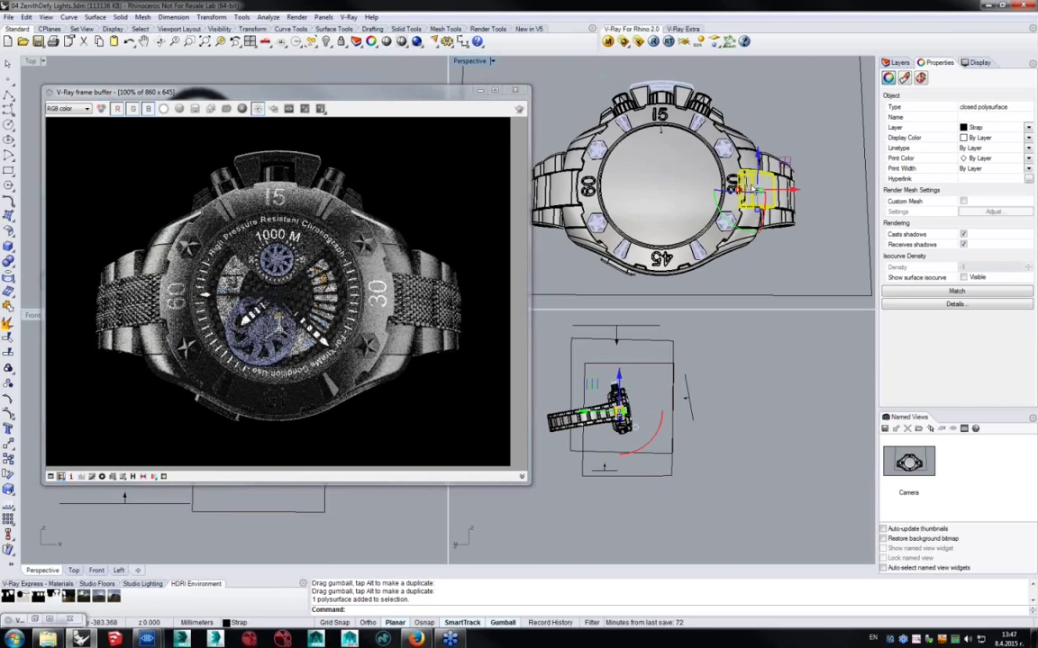
click(611, 42)
drag(246, 15, 818, 101)
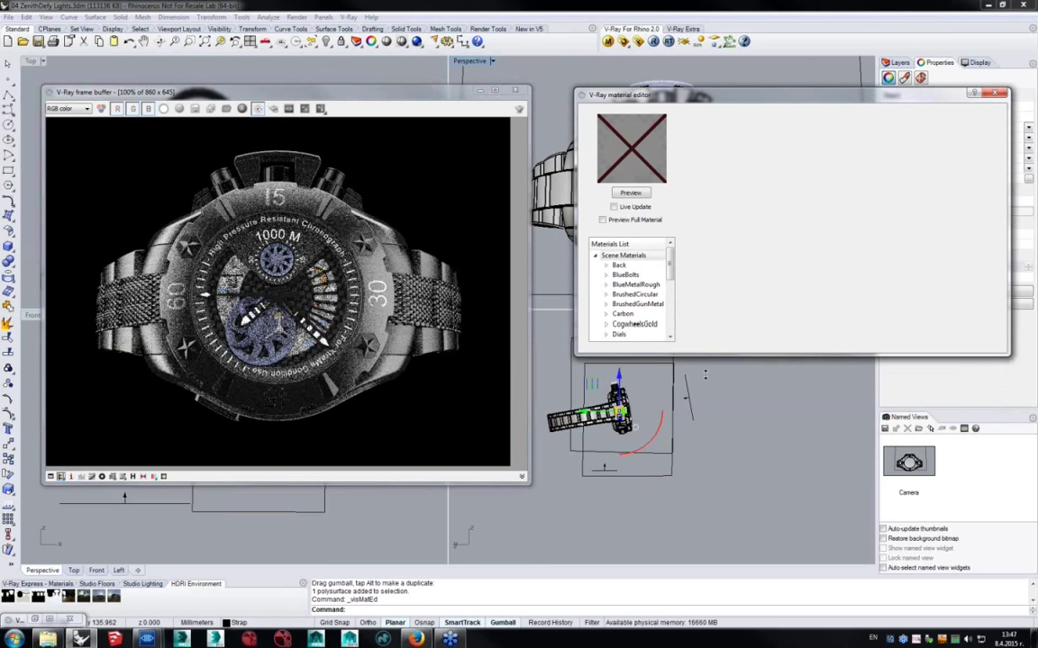
drag(705, 374, 705, 560)
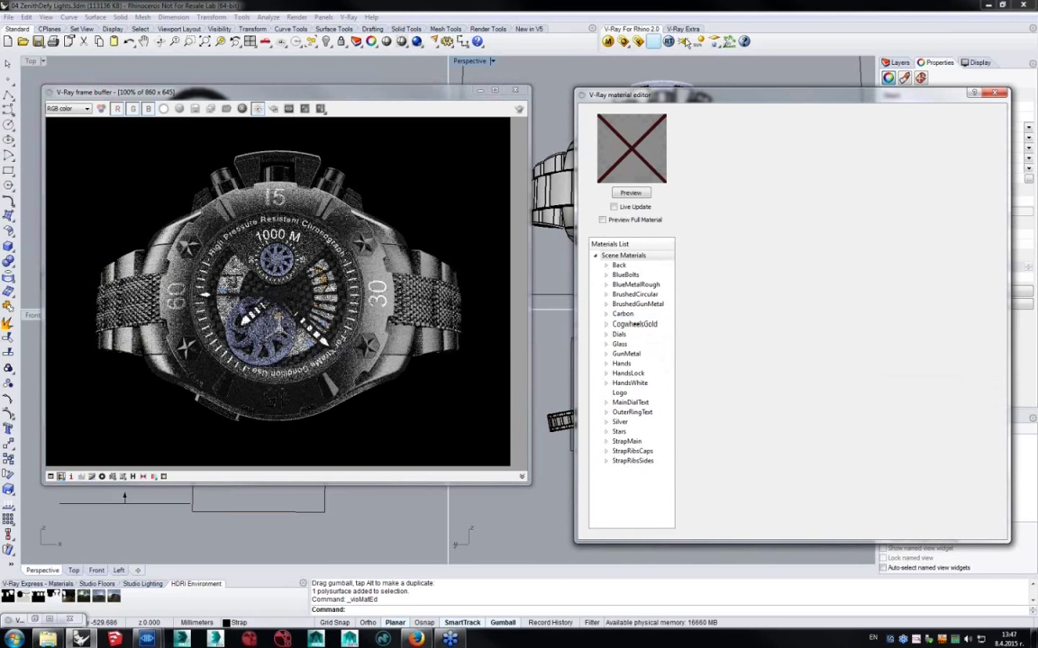
drag(701, 97, 632, 183)
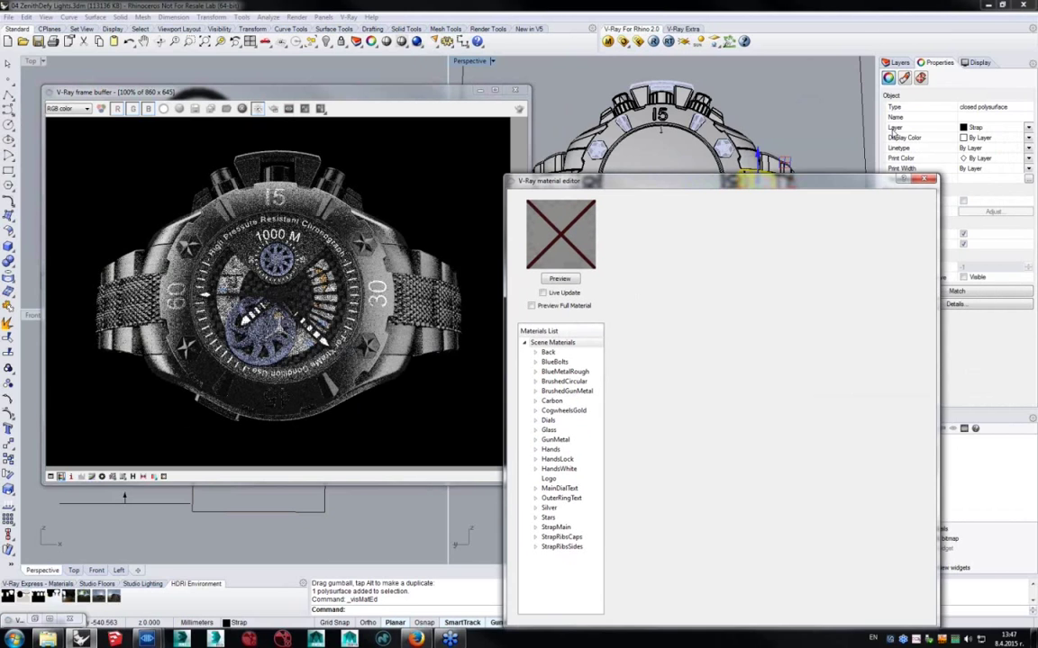
click(904, 78)
drag(752, 179, 790, 74)
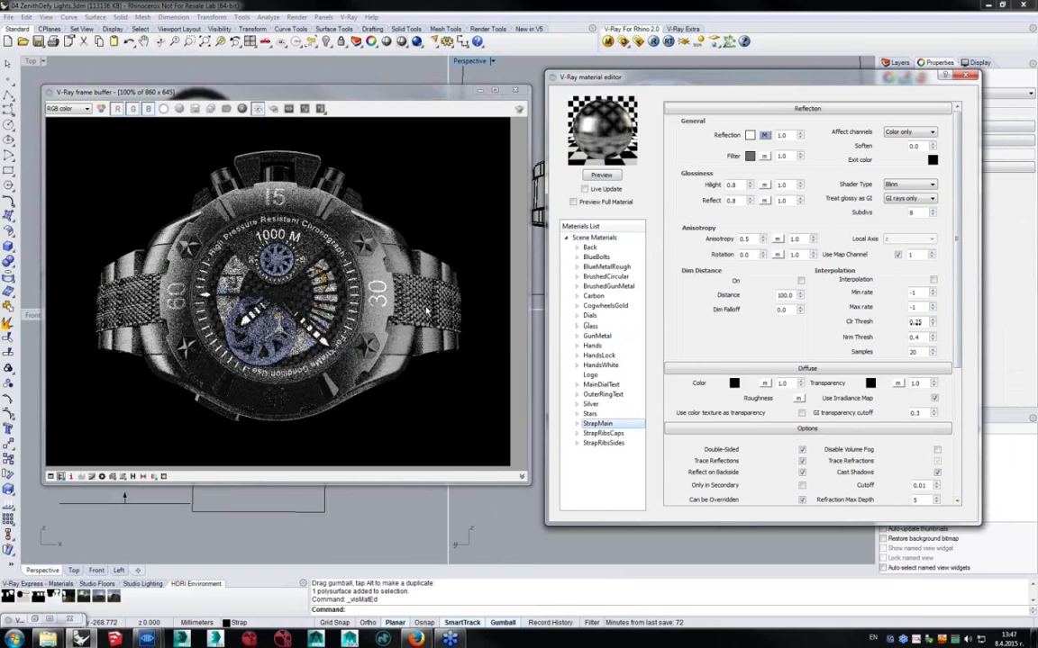
Inspect the displacement map texture in StrapMain's Maps settings, leave it unedited and close the material editor.
scroll(944, 333, down, 3)
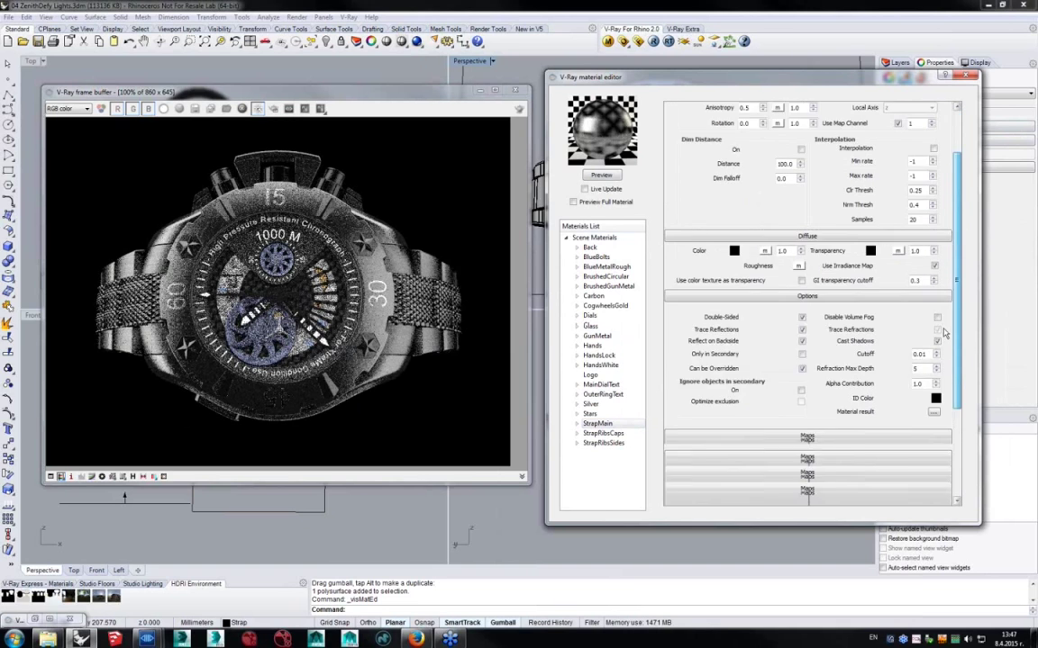
click(722, 437)
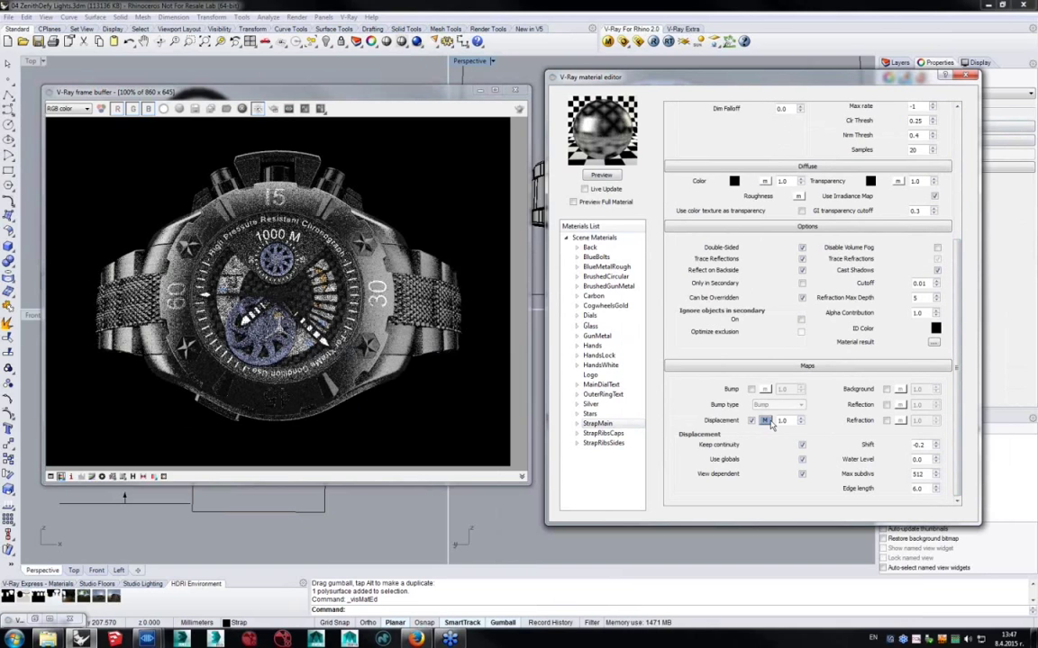
click(764, 421)
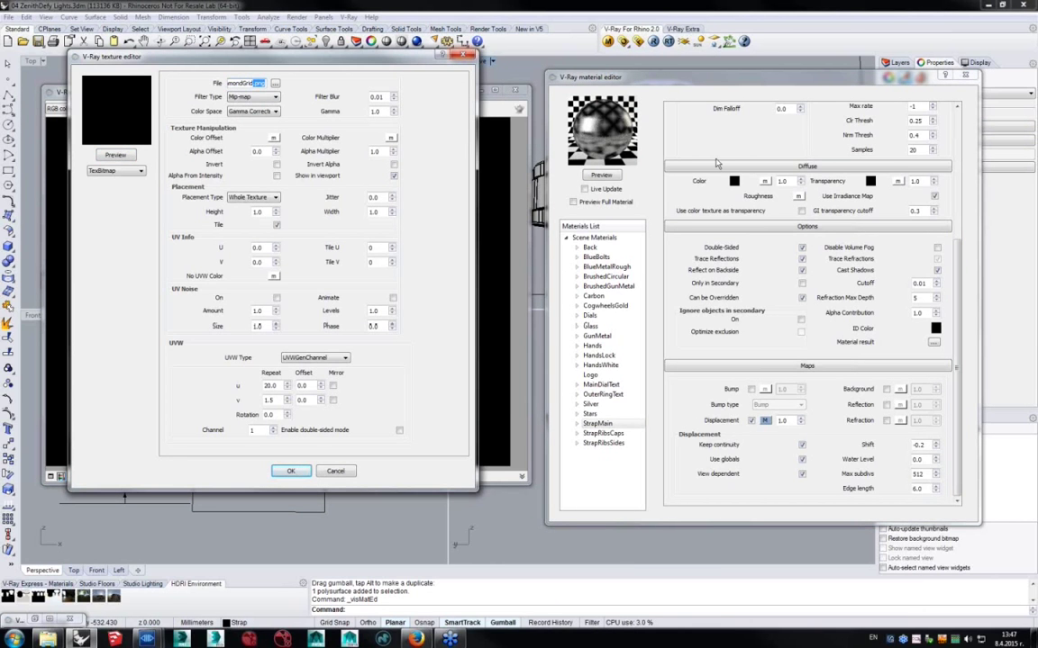
key(Escape)
click(390, 162)
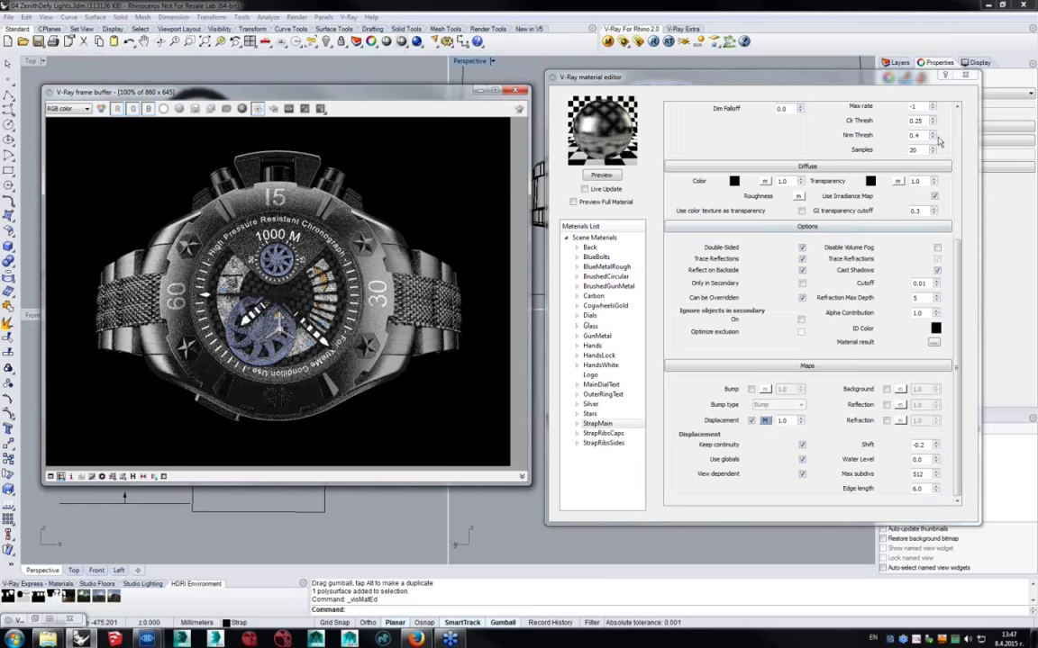
click(965, 76)
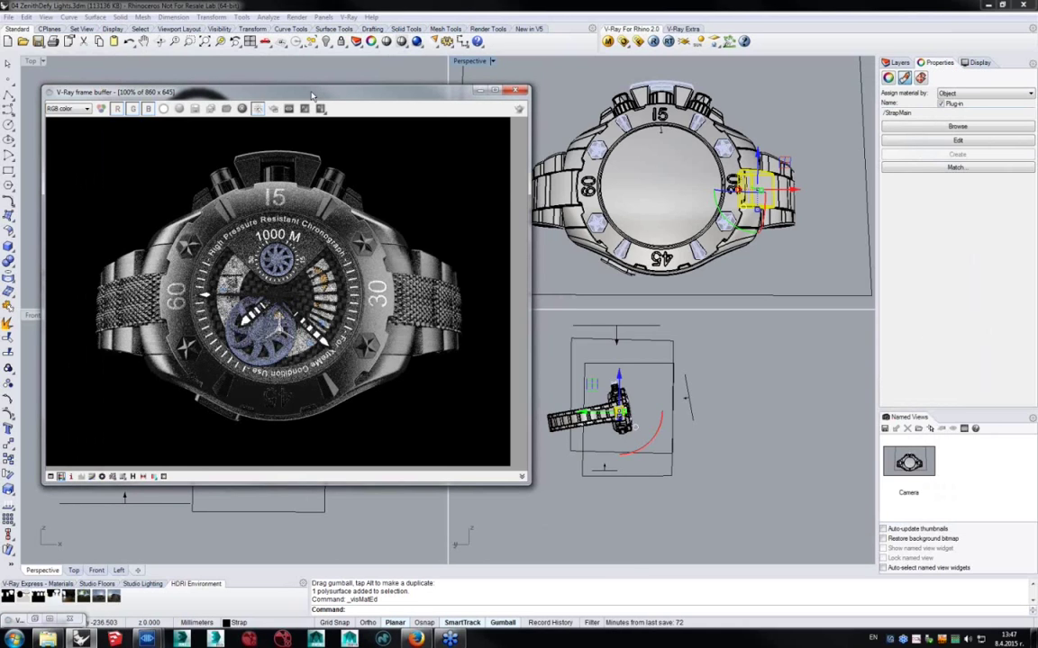
Close the watch render and open 05 LeafRing PhysicalCamera.3dm without saving the changes to the watch file.
drag(307, 101, 423, 92)
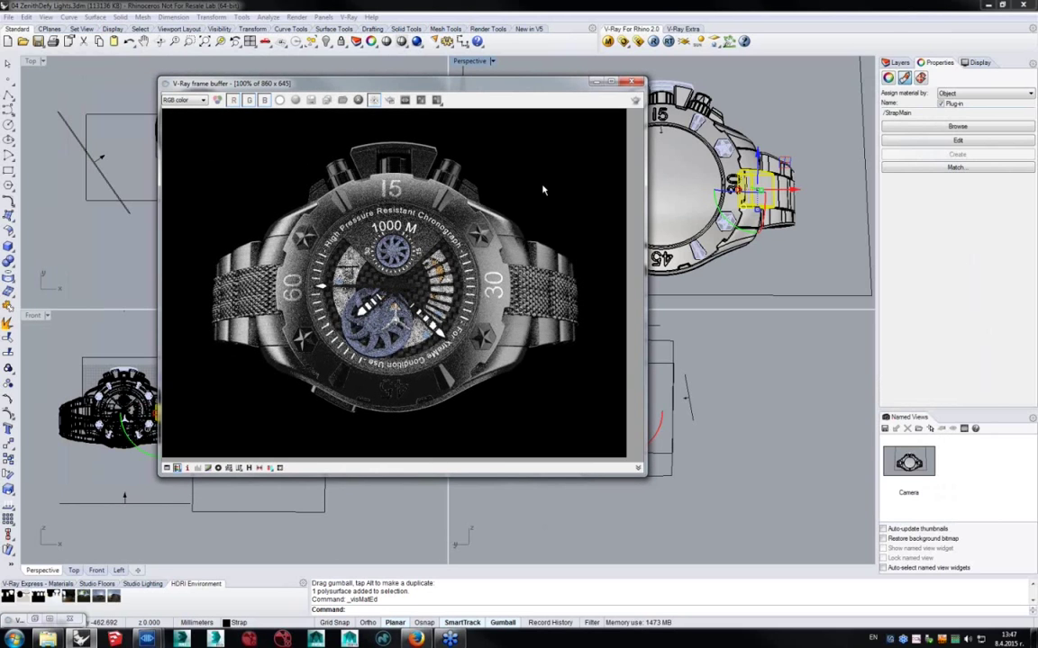
click(636, 82)
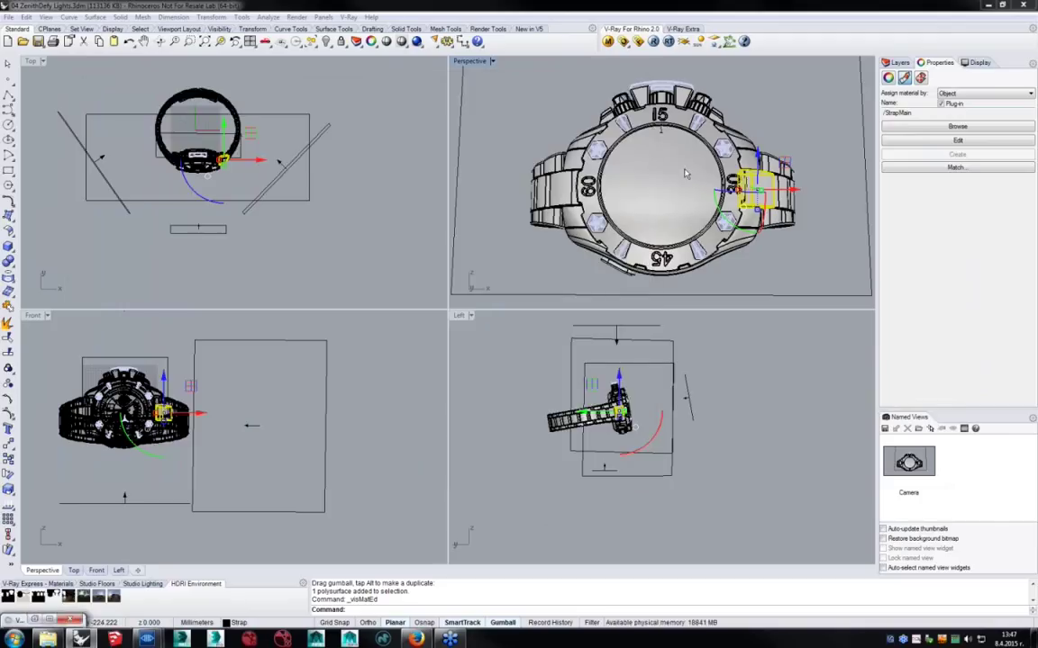
click(685, 174)
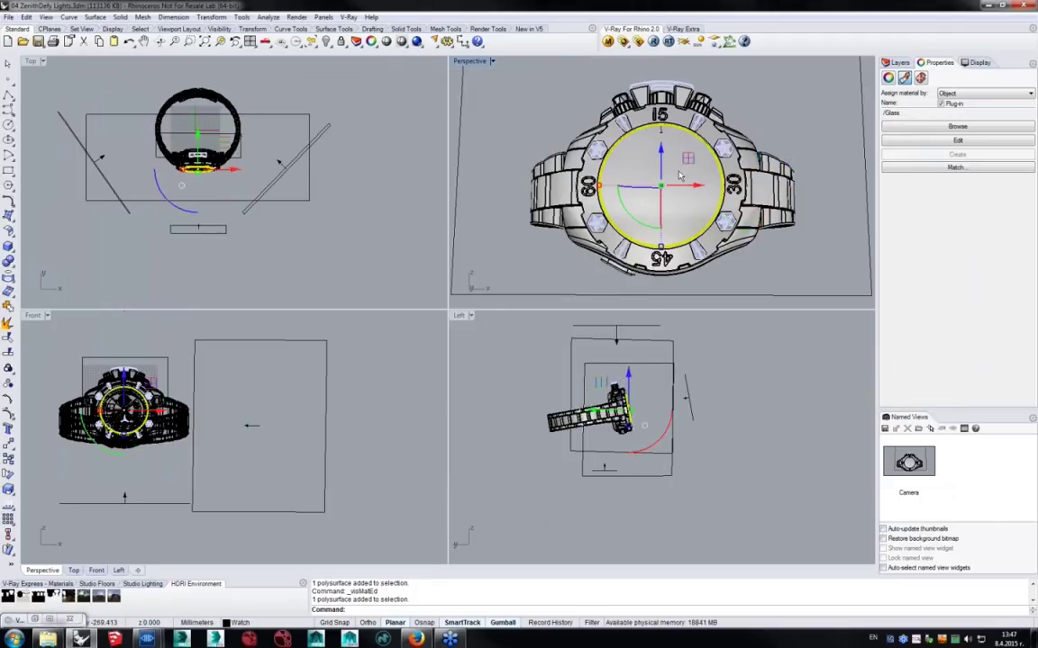
click(8, 17)
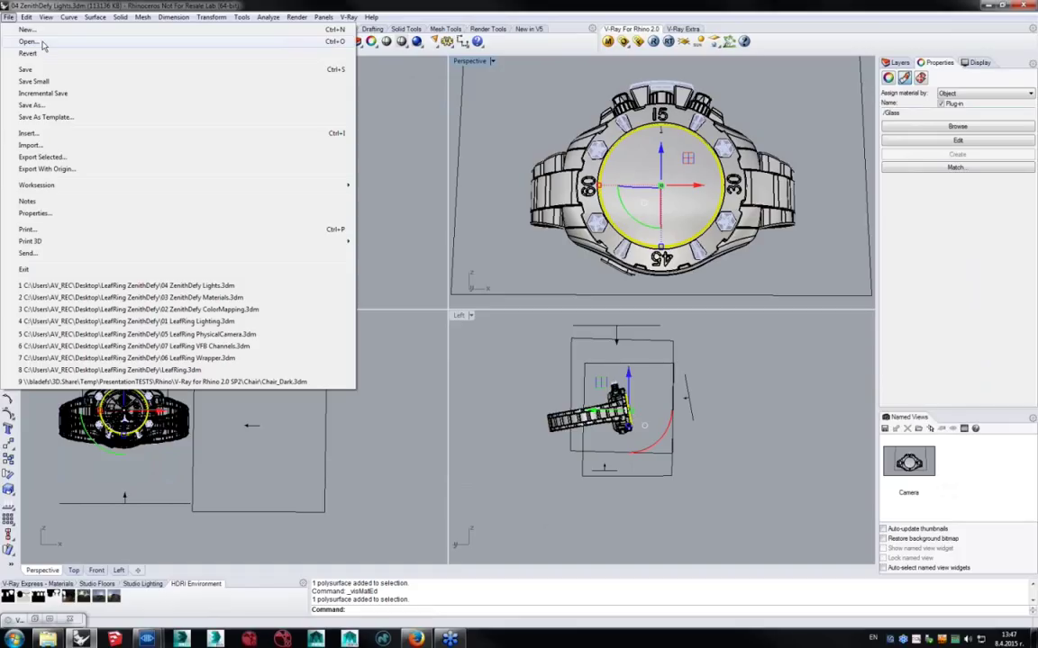
click(40, 43)
click(533, 344)
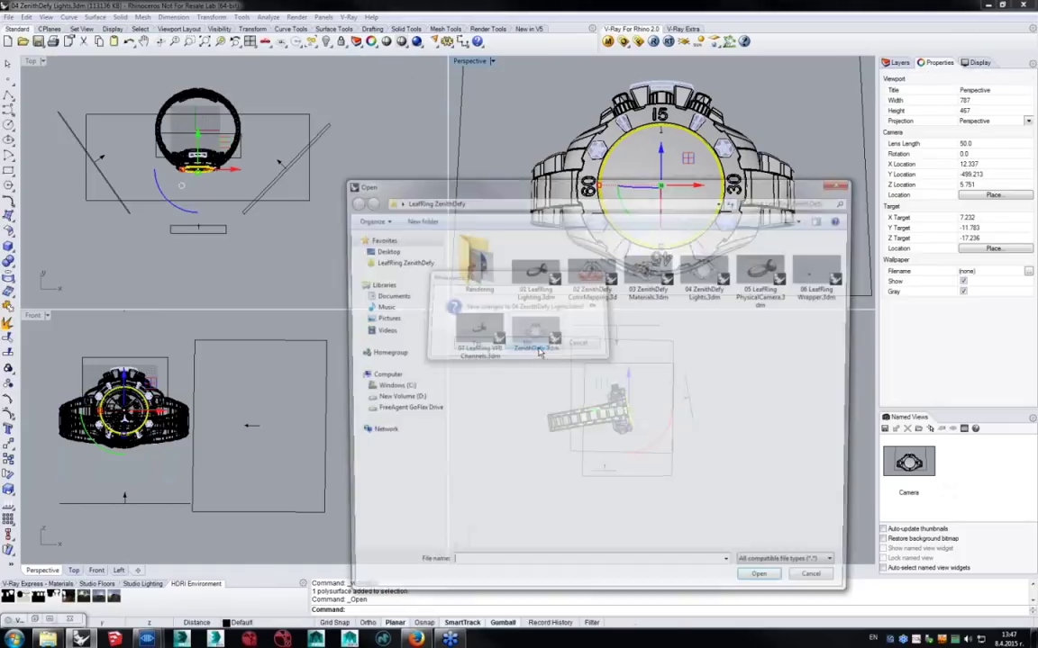
double_click(767, 279)
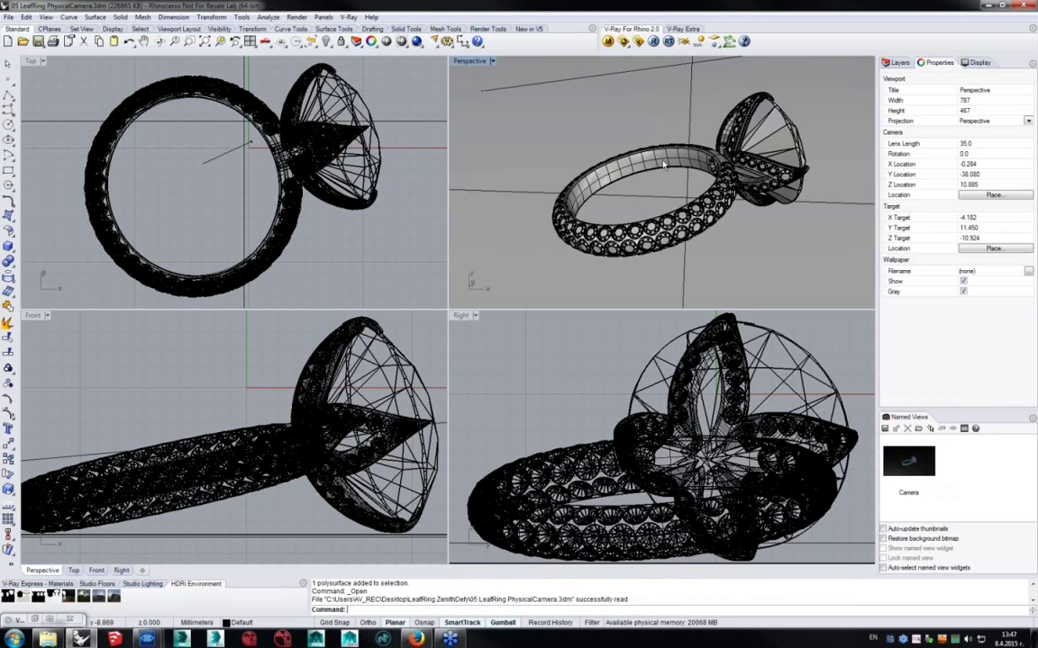
Start a V-Ray render of the ring in the Perspective view and examine the surrounding rectangular lights in the Top view.
click(598, 152)
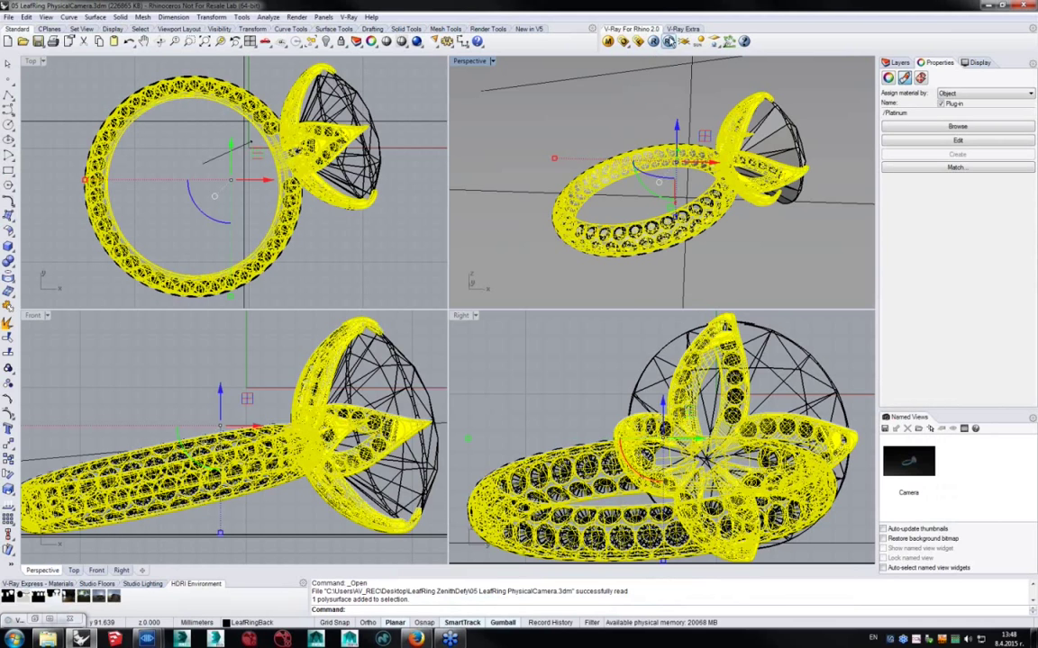
click(606, 40)
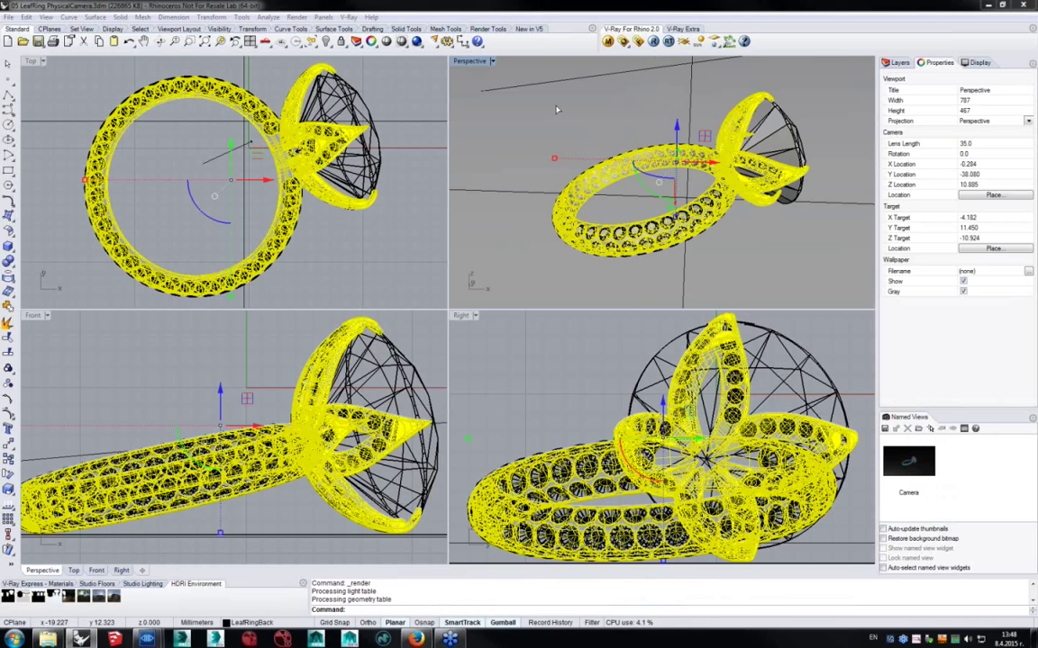
drag(492, 184, 651, 63)
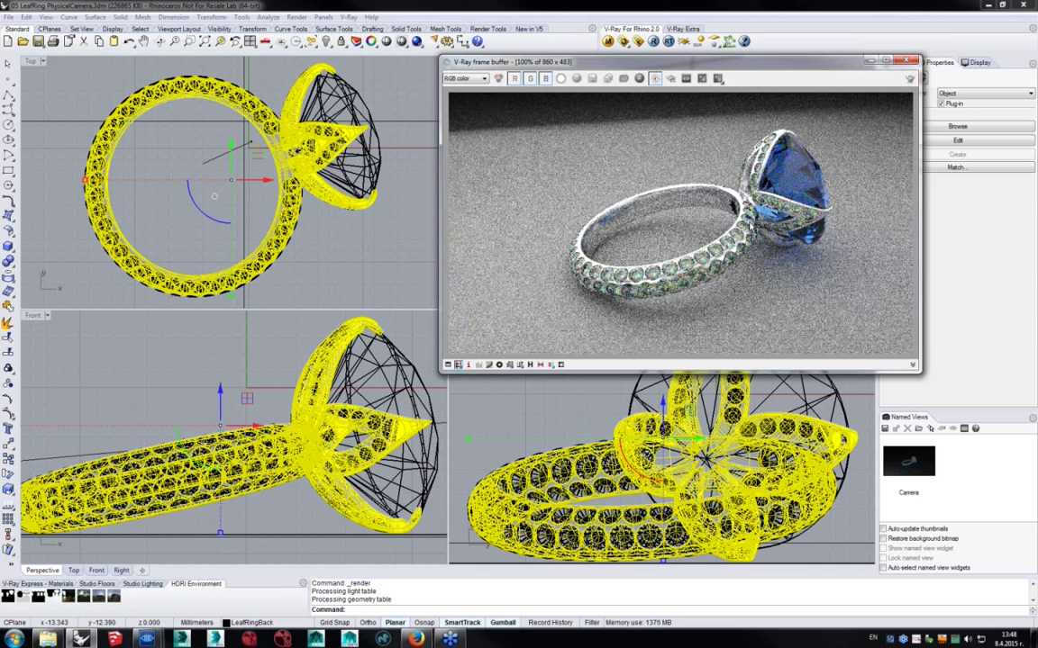
scroll(281, 177, down, 2)
scroll(281, 177, down, 6)
scroll(270, 216, down, 6)
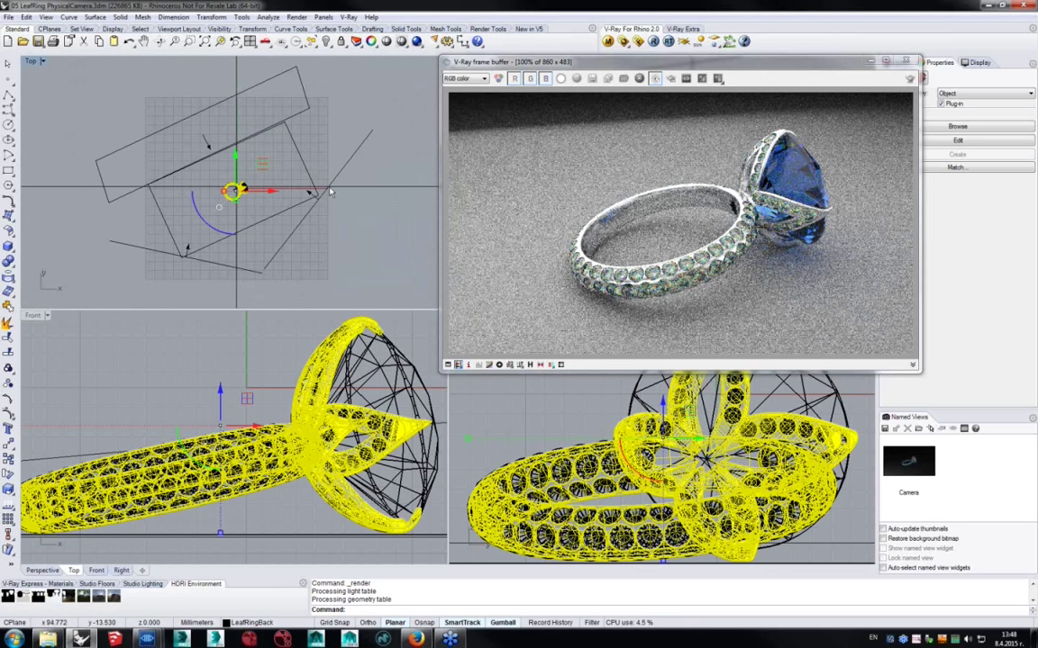
key(Escape)
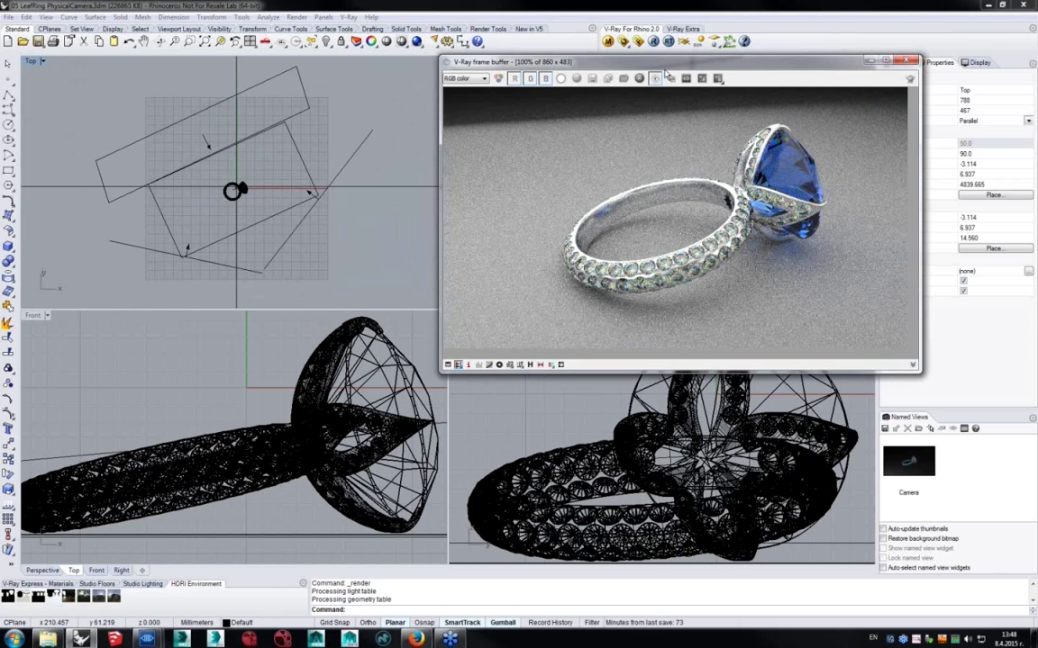
drag(665, 64, 645, 91)
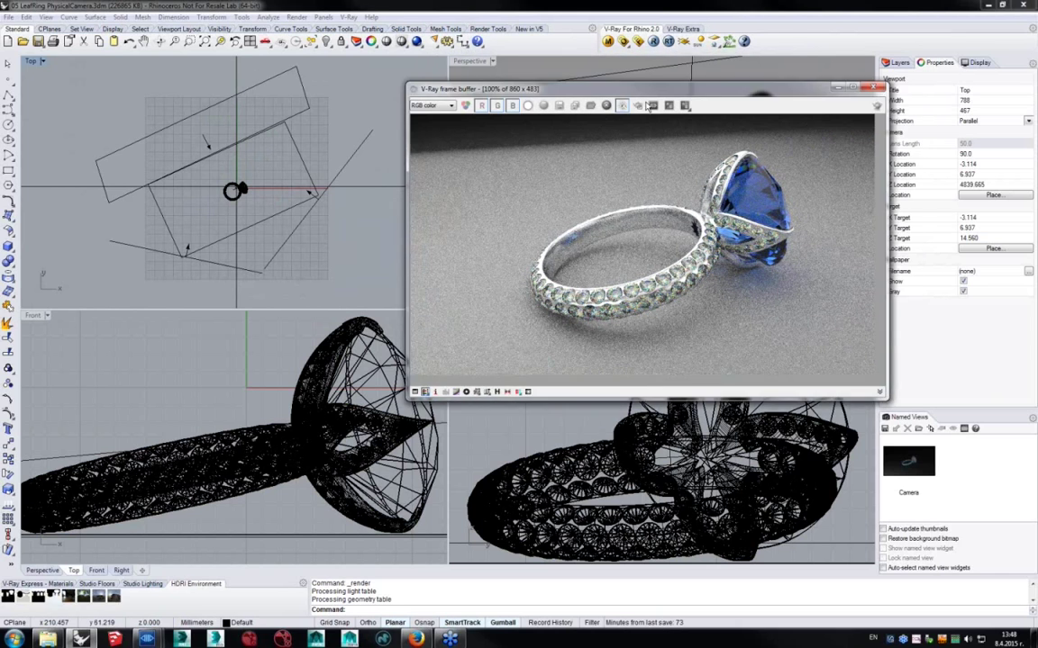
Enable the Physical camera in the Camera section of the V-Ray render options.
click(608, 41)
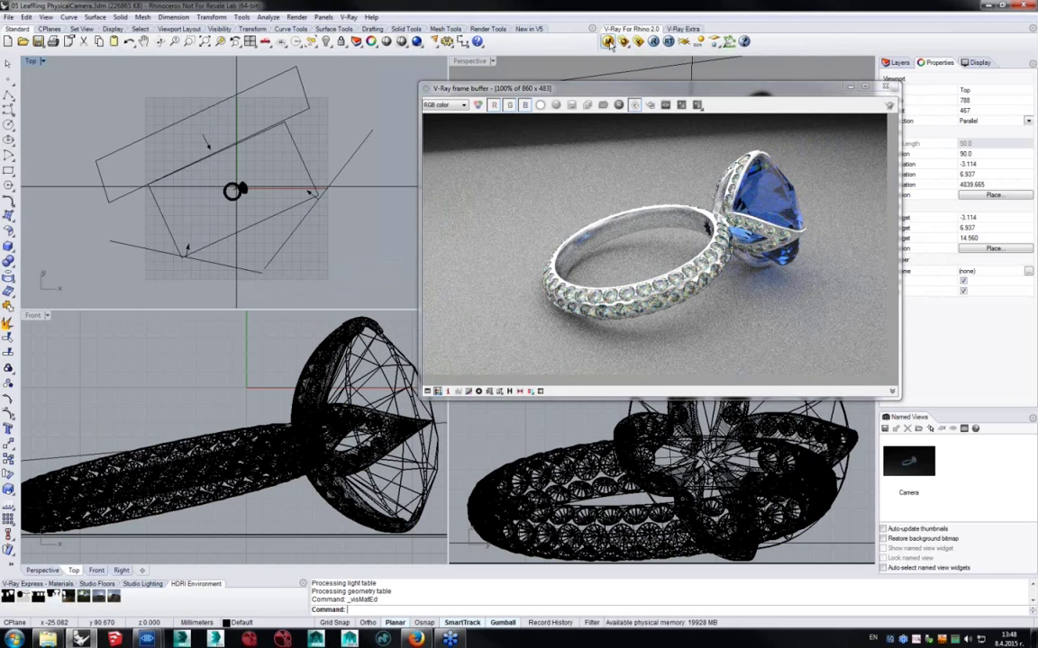
click(609, 42)
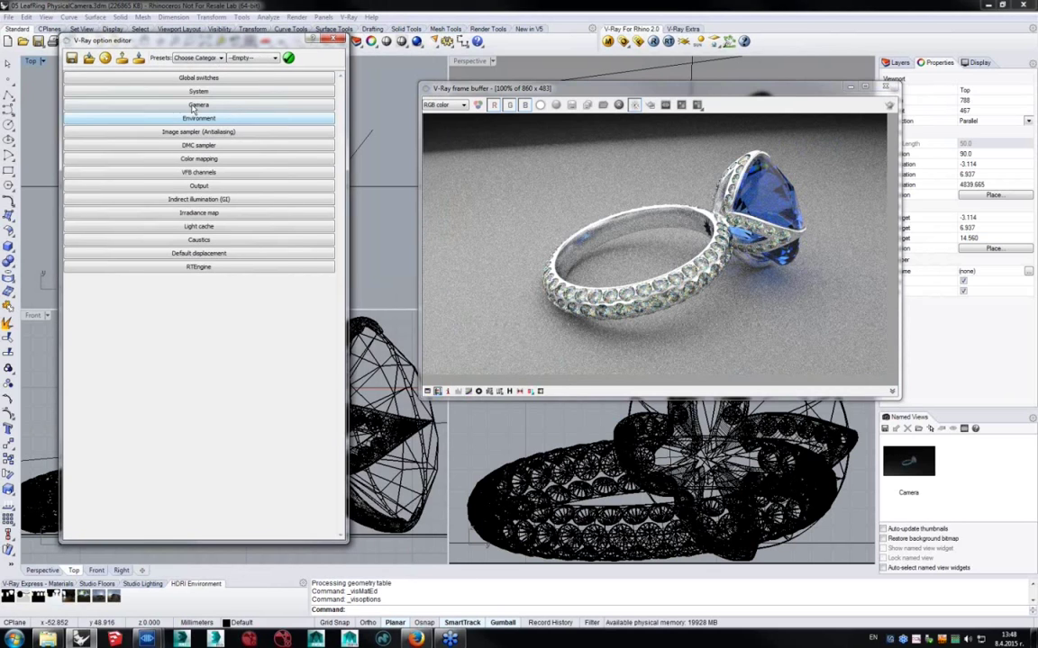
click(193, 105)
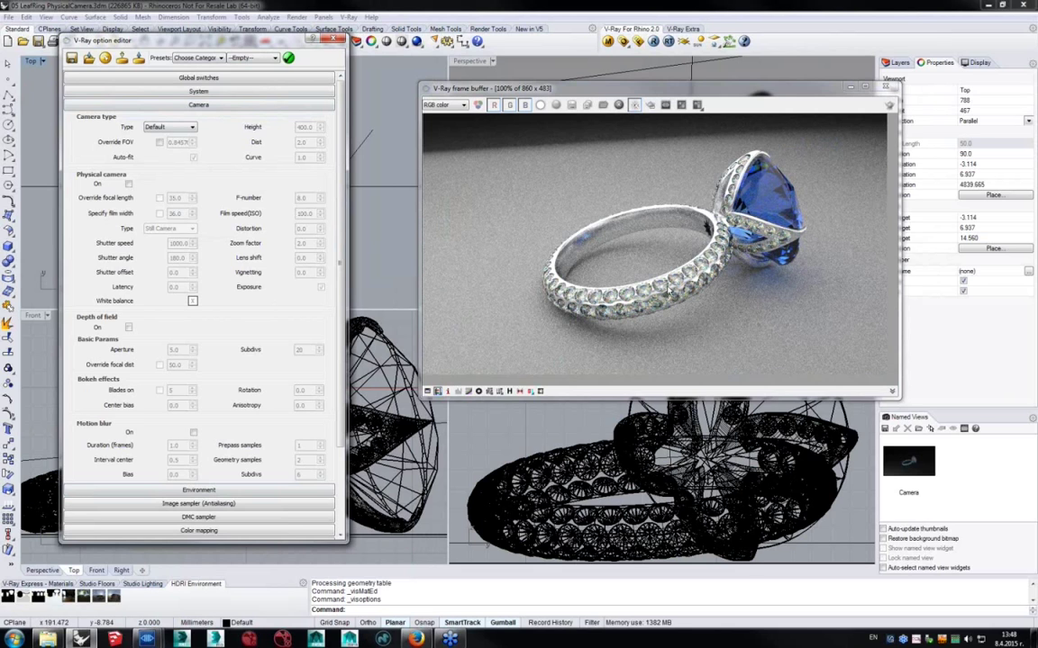
click(129, 184)
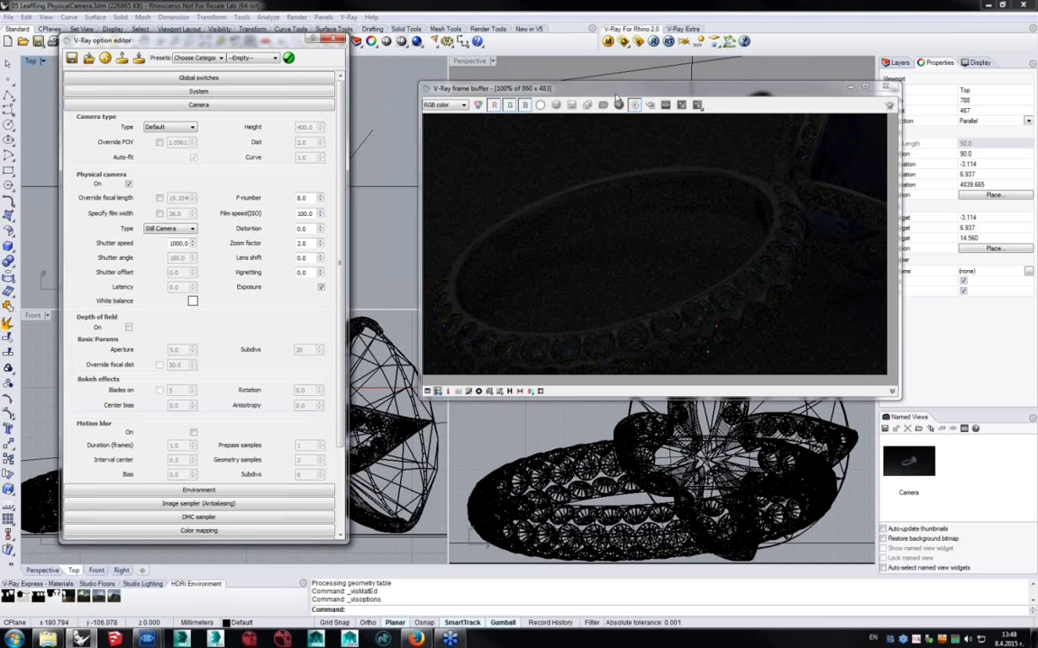
Enable Override focal length for the physical camera and reframe the ring from farther away in the Perspective view.
drag(554, 88, 558, 148)
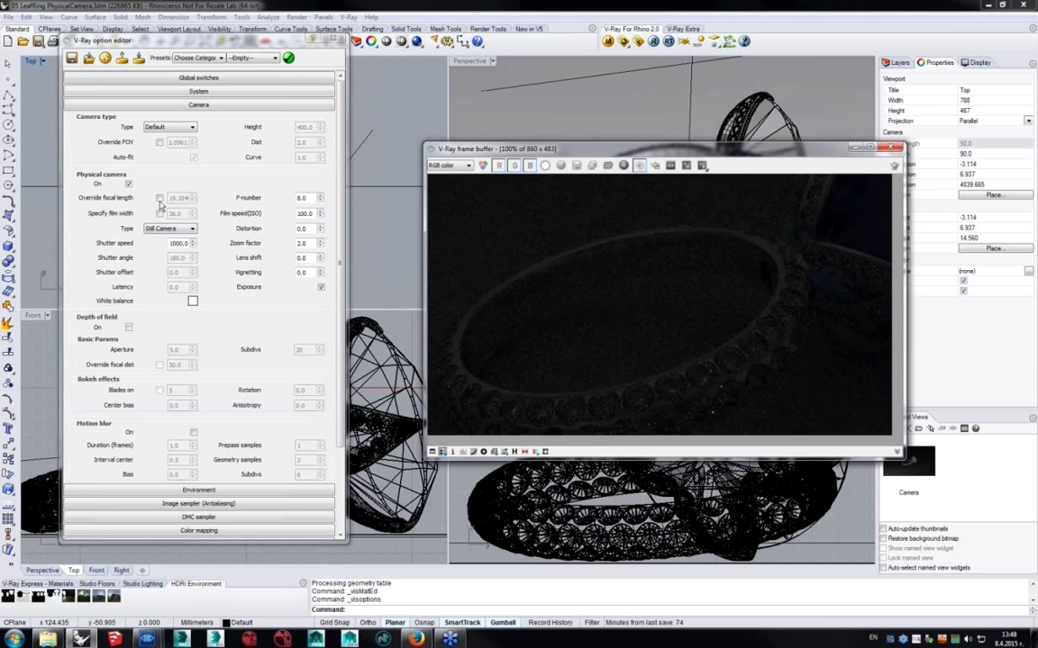
click(159, 199)
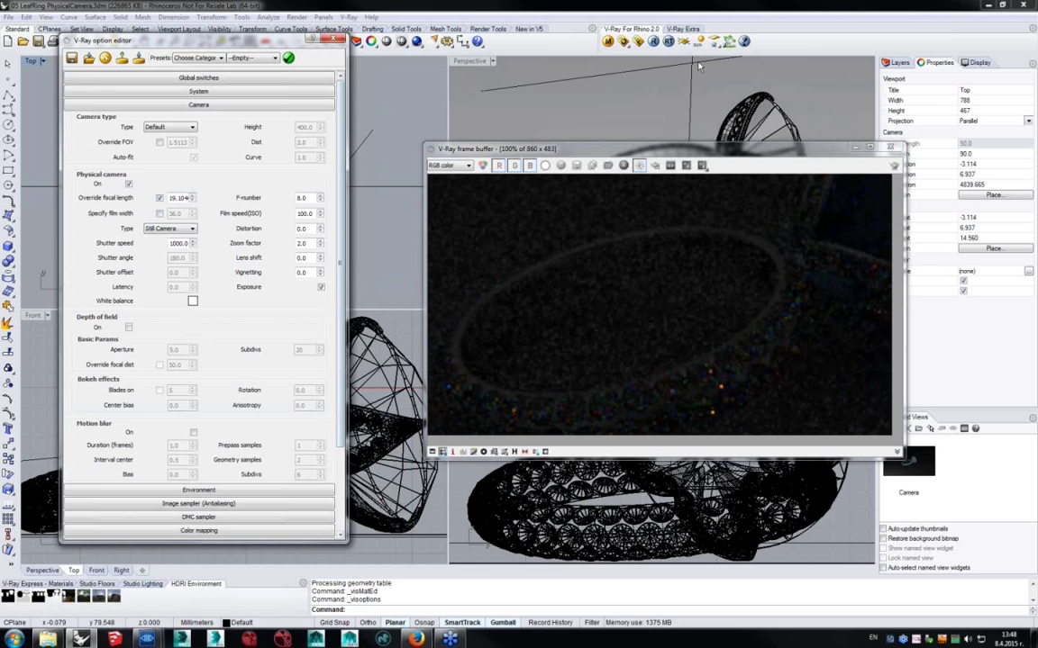
drag(630, 150, 551, 262)
right_drag(631, 180, 689, 183)
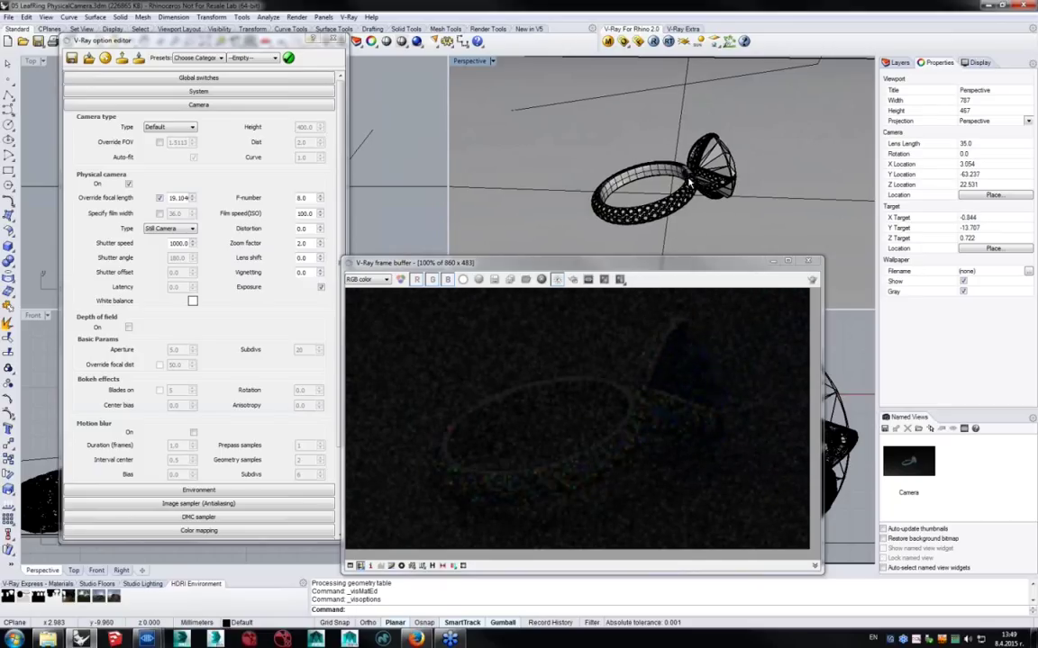
Set the physical camera's overridden focal length to 60 and its F-number to 2.8.
double_click(172, 198)
text(60)
key(Return)
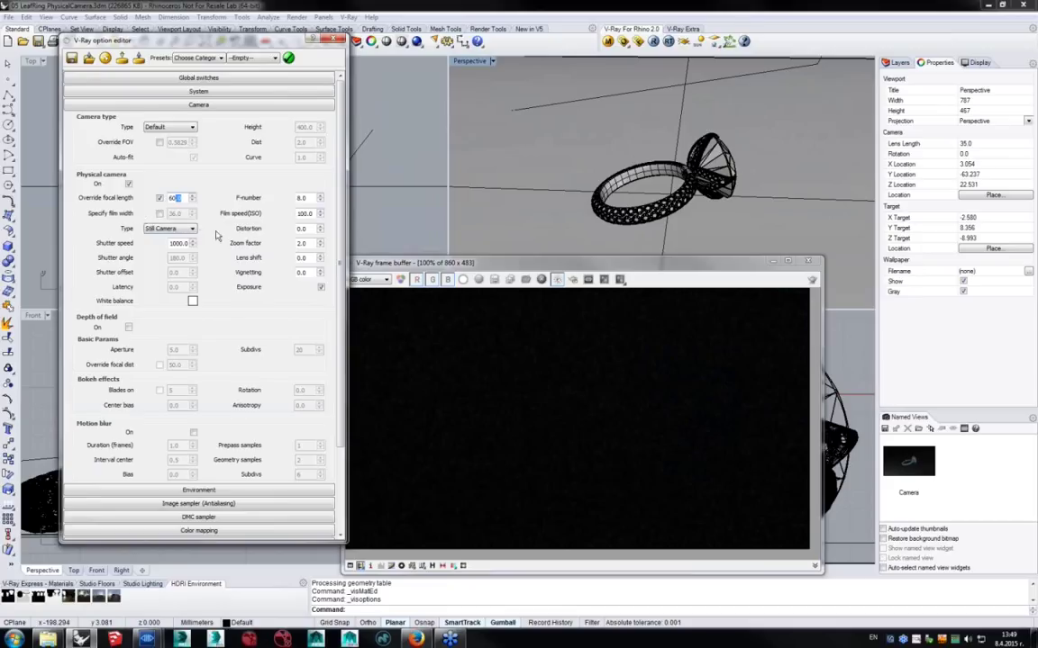
key(Tab)
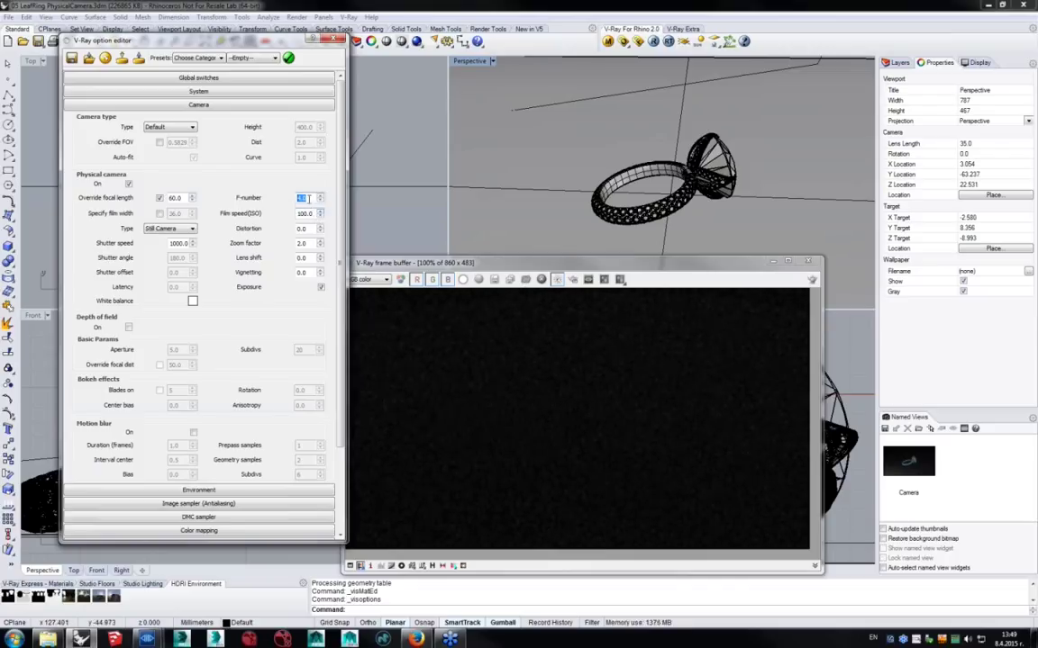
text(2.8)
Set the overridden focal length to 50 and reframe the ring in the Perspective view.
right_drag(648, 185, 662, 232)
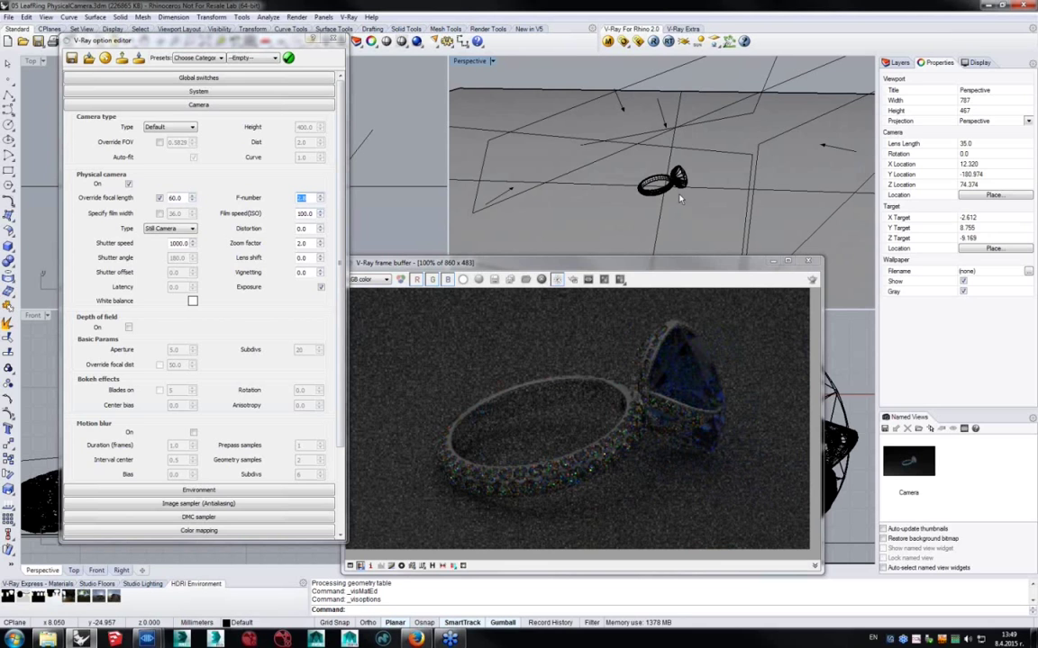
right_drag(679, 199, 668, 201)
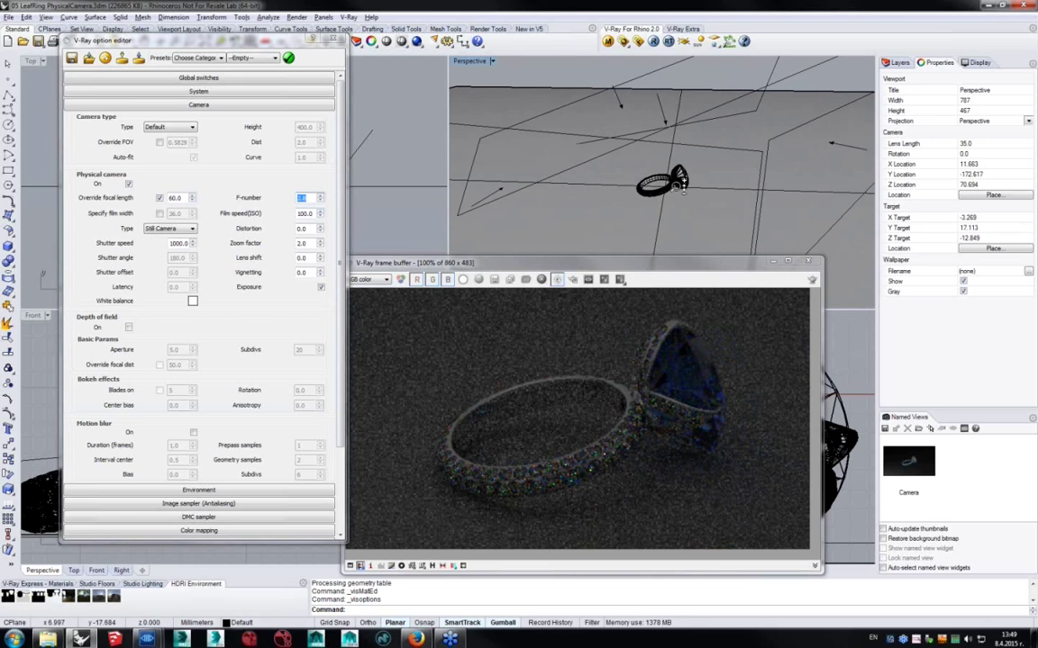
click(171, 197)
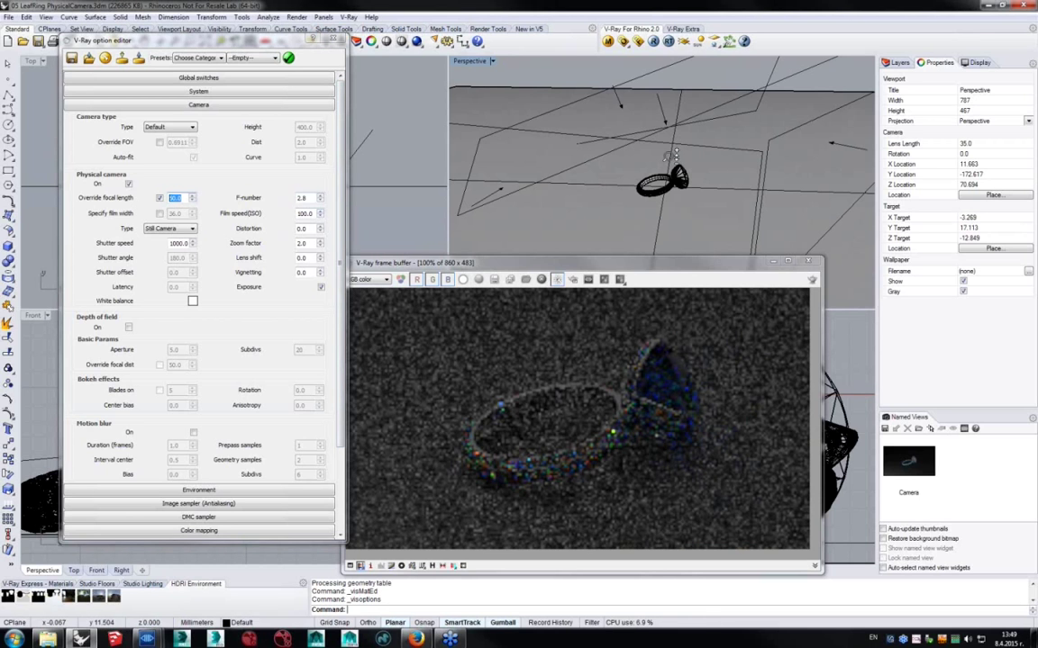
scroll(519, 183, up, 2)
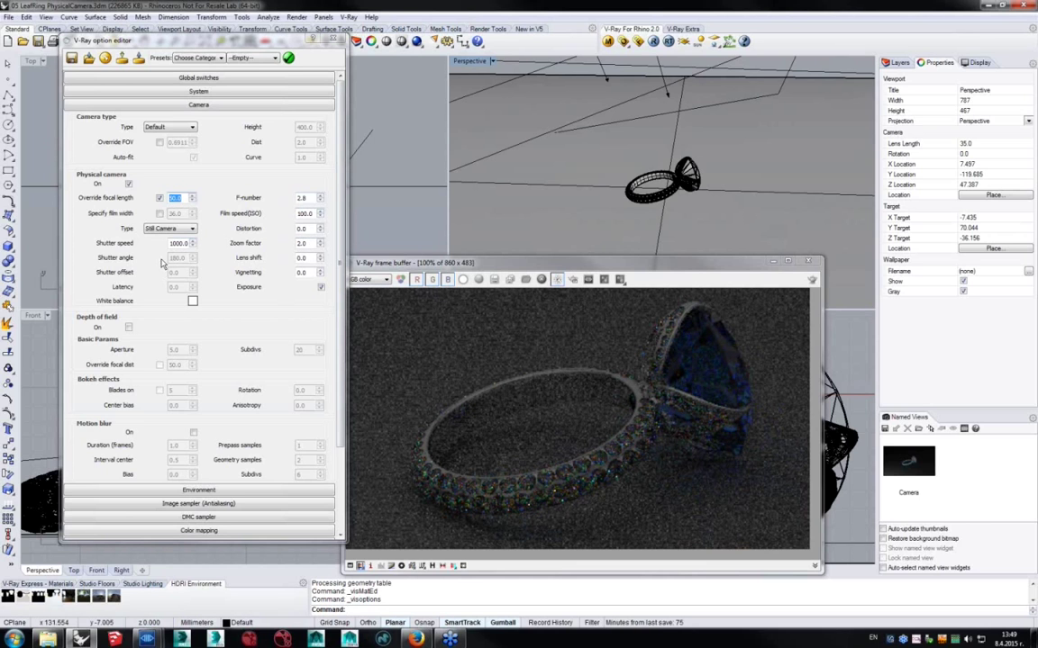
Brighten the exposure by setting the shutter speed to 100 and the film speed (ISO) to 300.
double_click(174, 243)
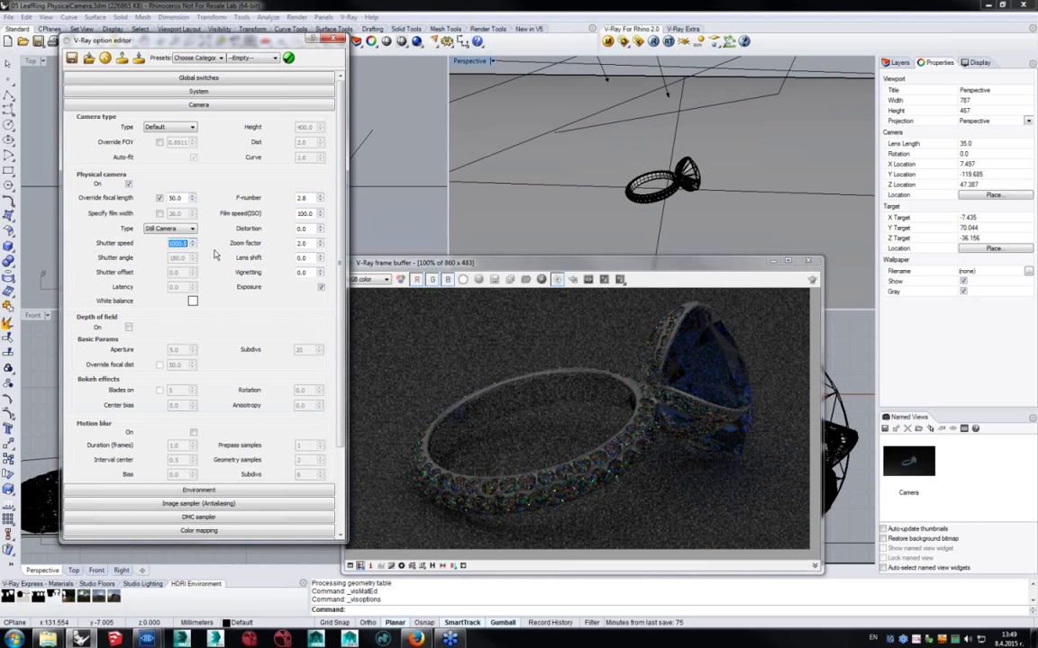
text(100)
key(Return)
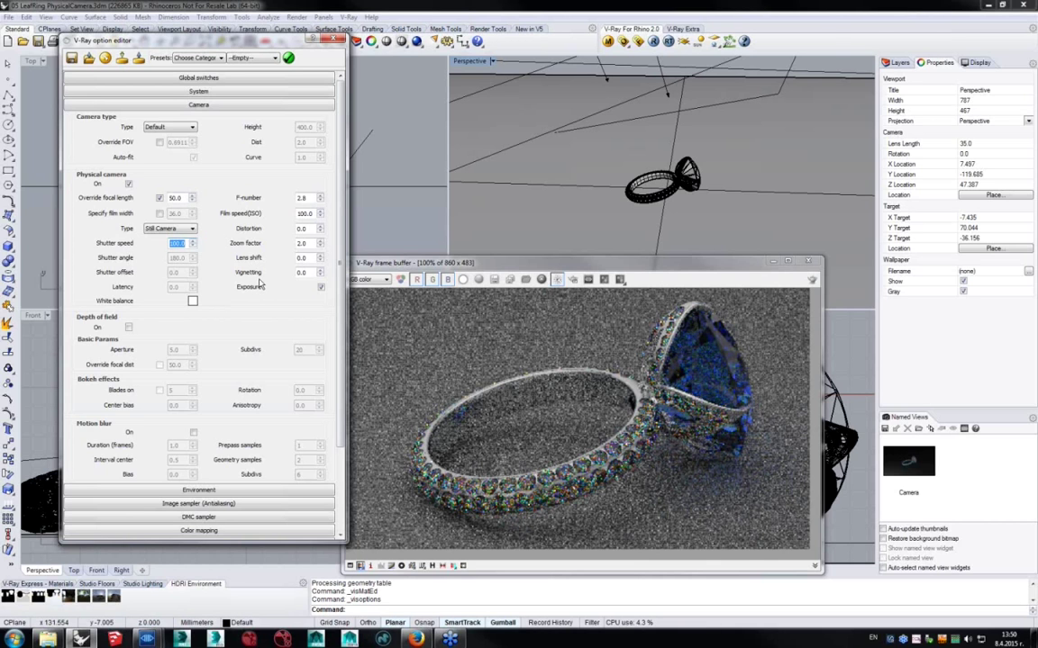
double_click(309, 213)
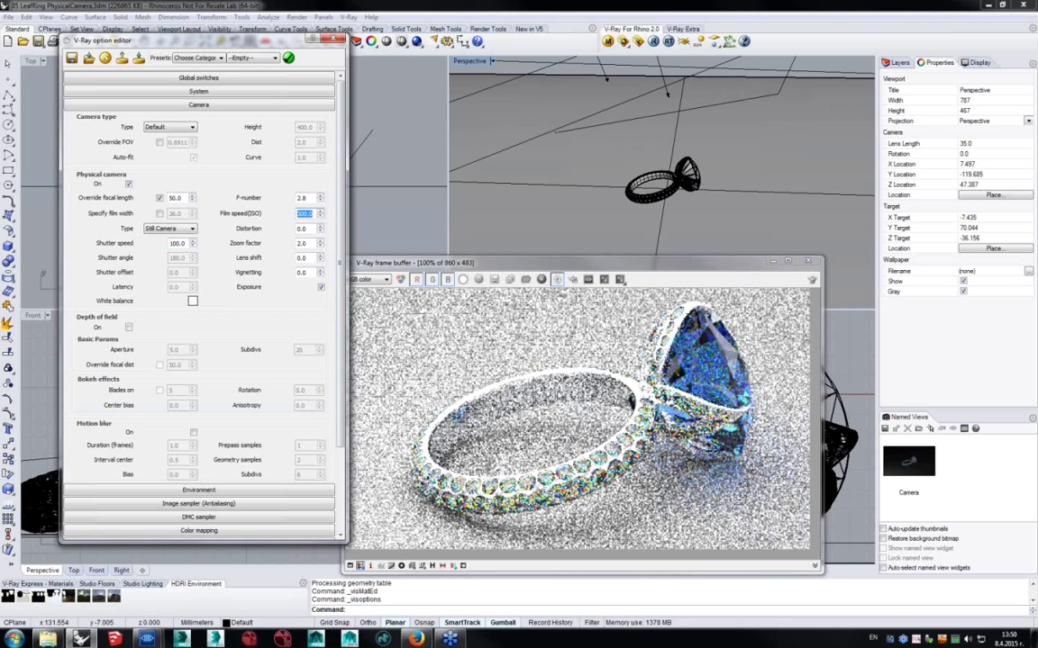
Set the physical camera's F-number to 1.8 and its film speed (ISO) to 100.
double_click(306, 197)
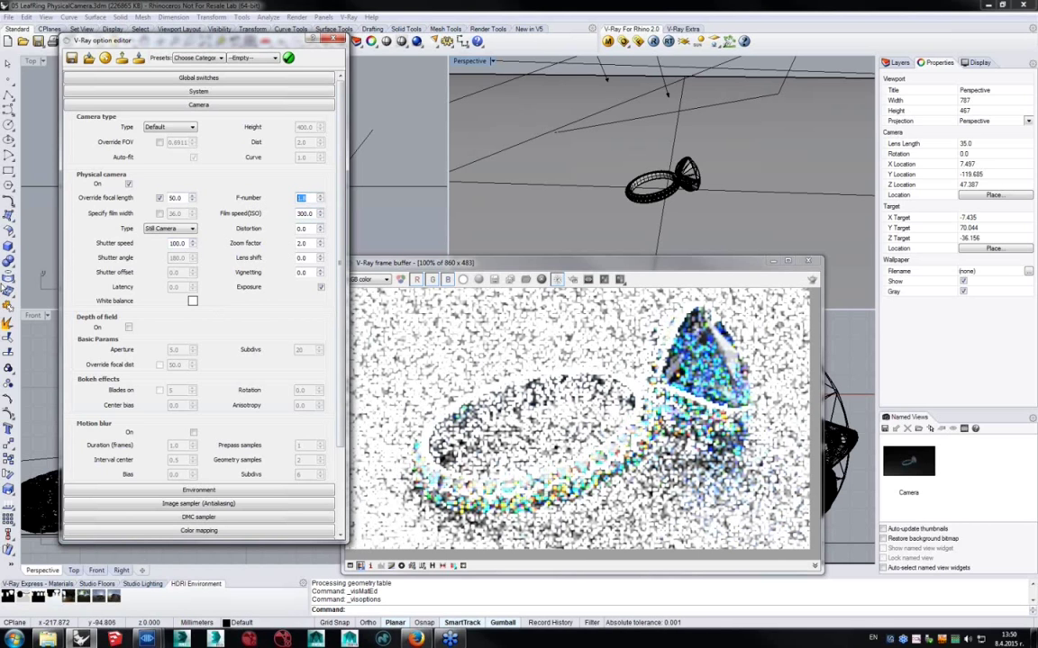
key(Tab)
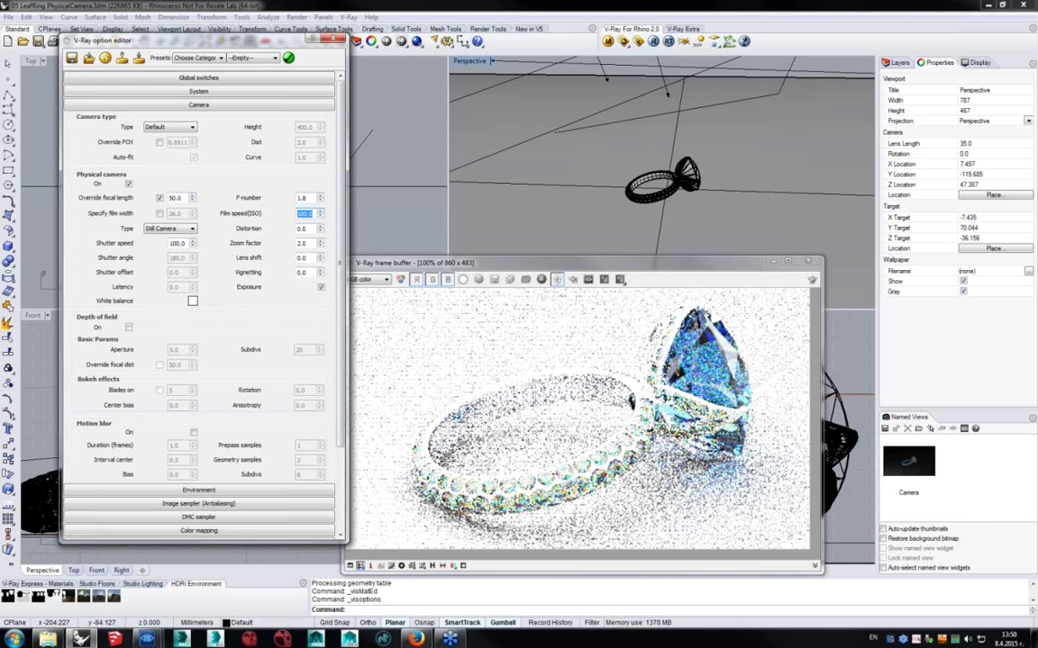
text(100)
key(Return)
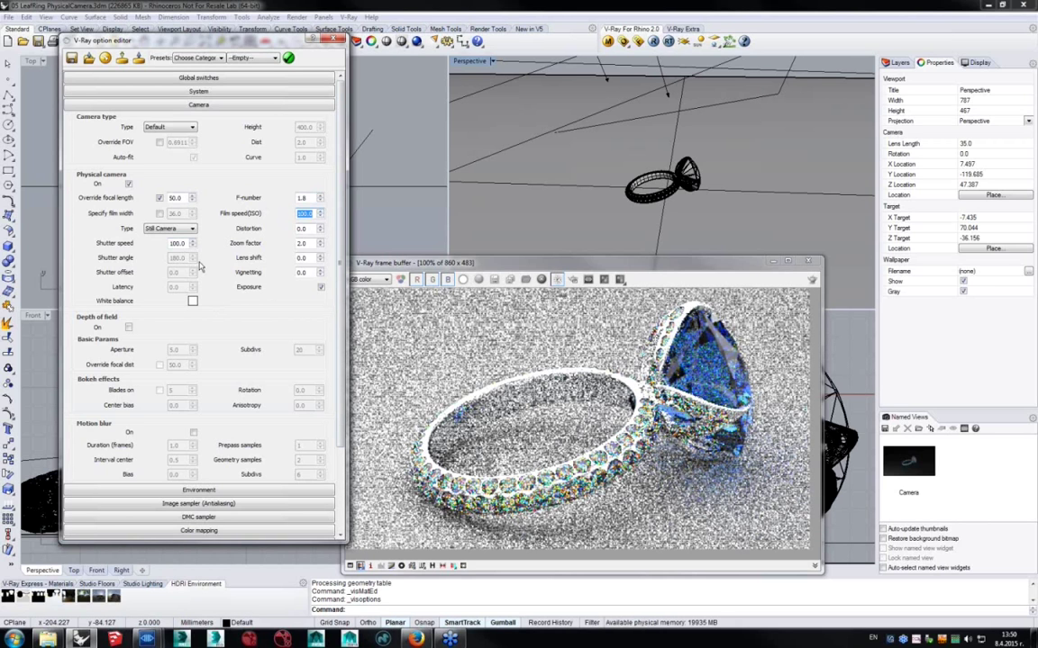
Set the shutter speed to 200 and enable Depth of field for the physical camera.
double_click(180, 244)
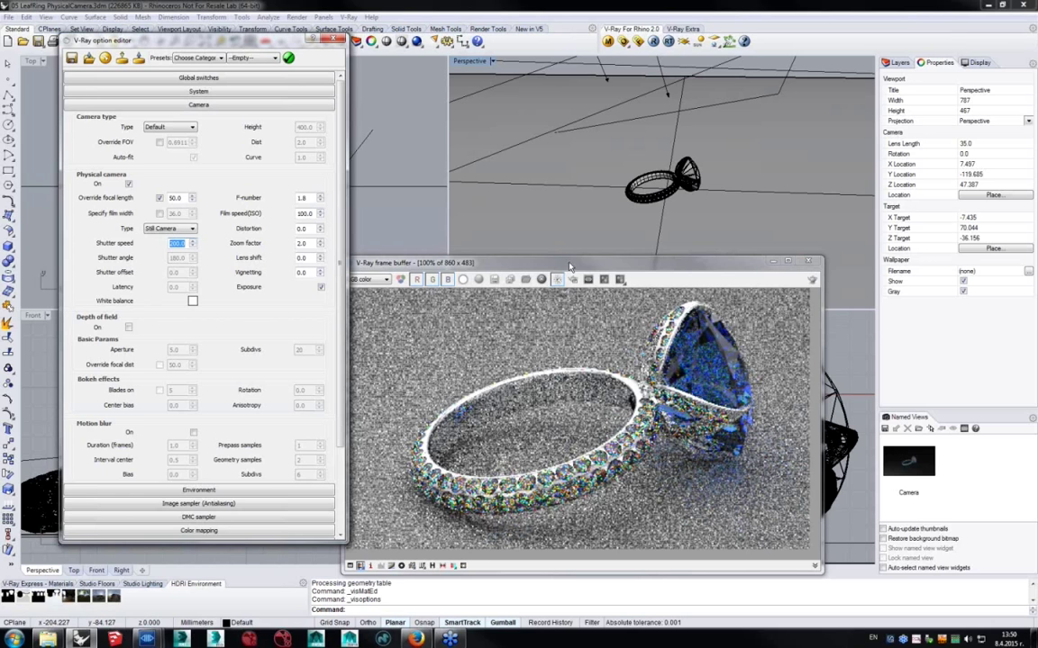
drag(565, 266, 606, 237)
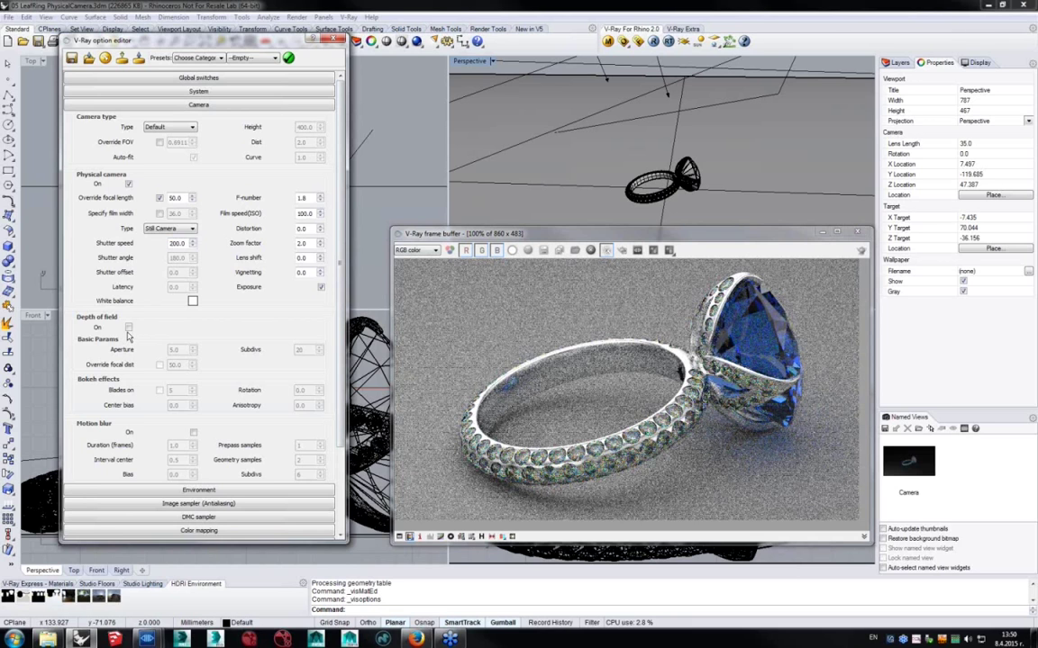
click(128, 329)
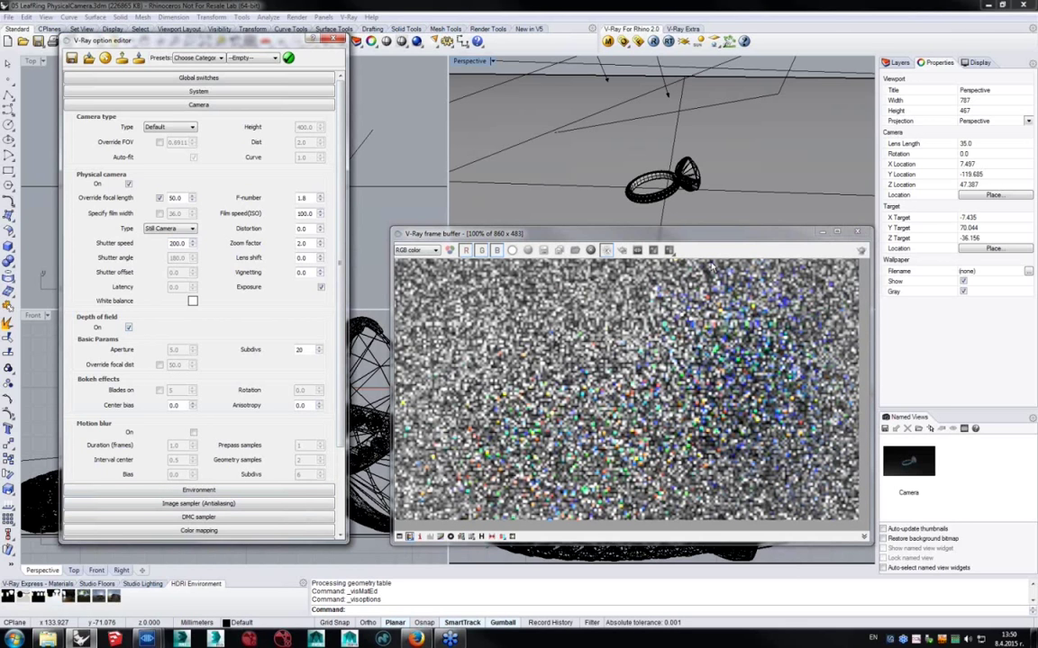
Select the ring's platinum polysurface and try Override focal dist for the depth of field before turning it off again.
click(643, 186)
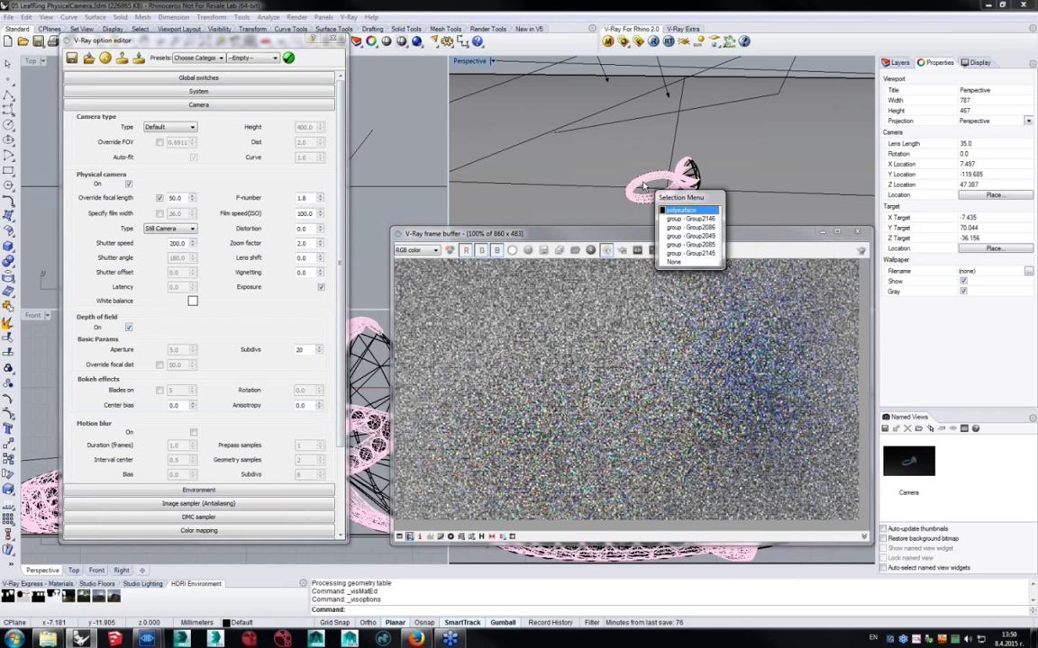
click(681, 210)
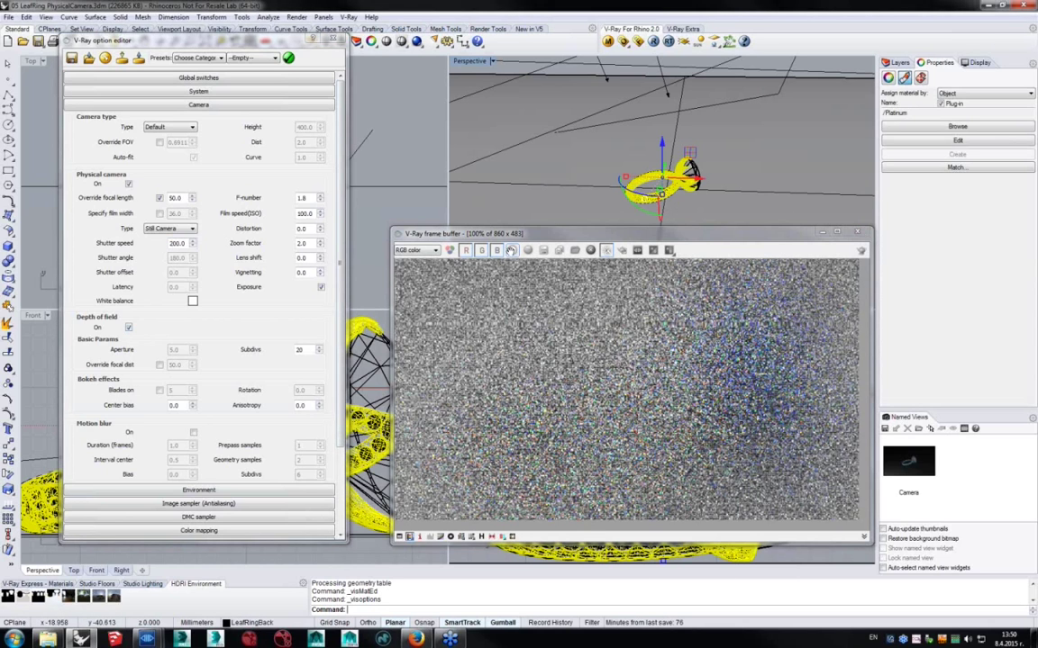
click(160, 365)
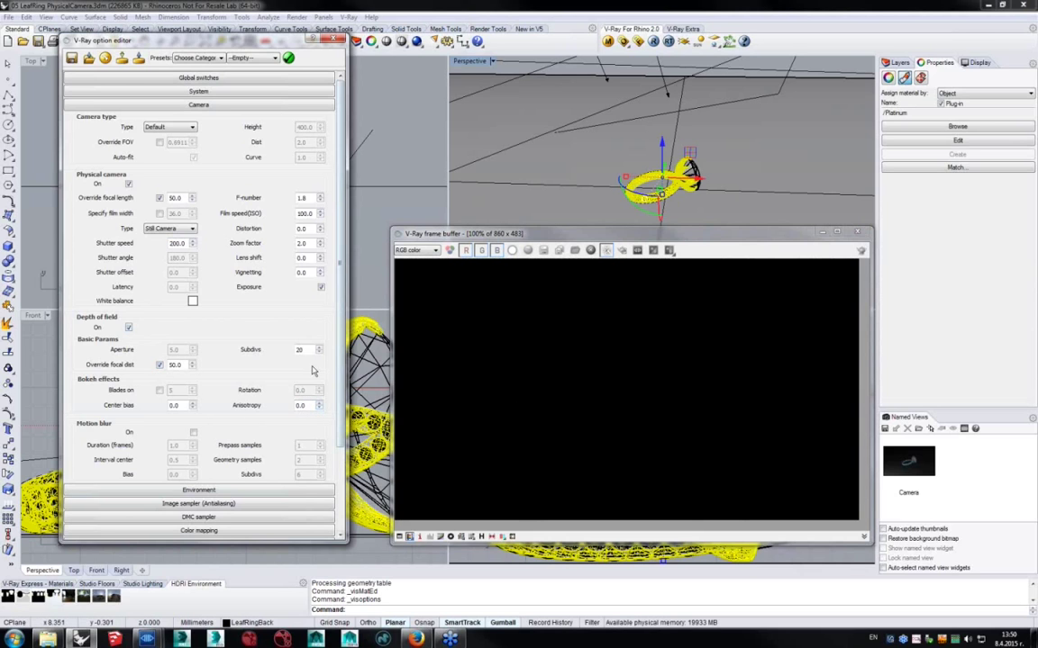
click(159, 365)
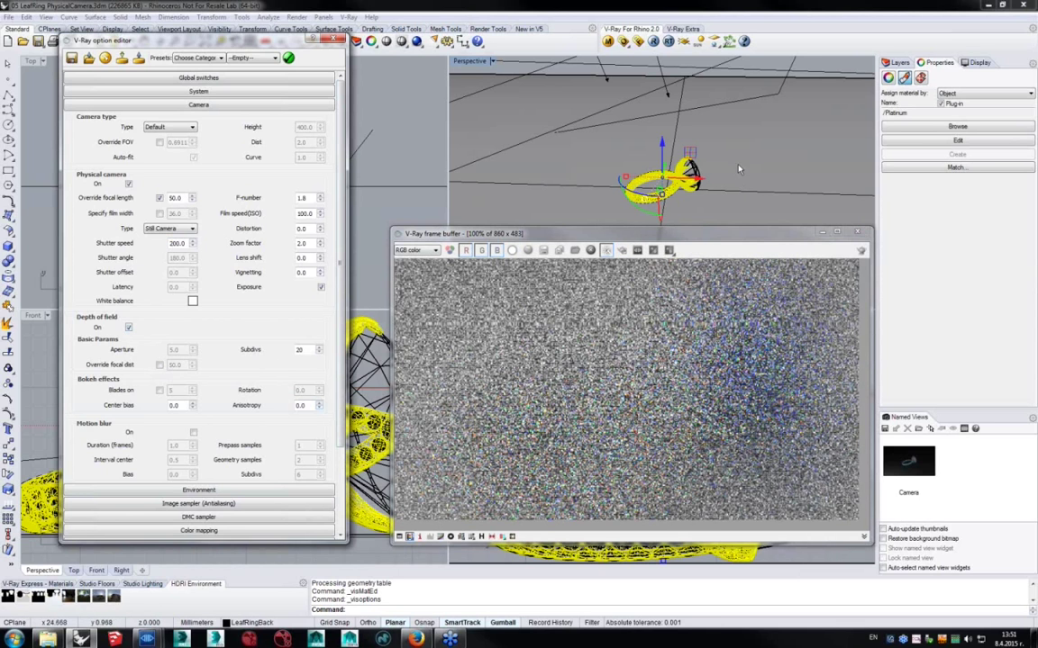
Set the V-Ray camera focus point on the ring band in the Perspective view.
click(686, 30)
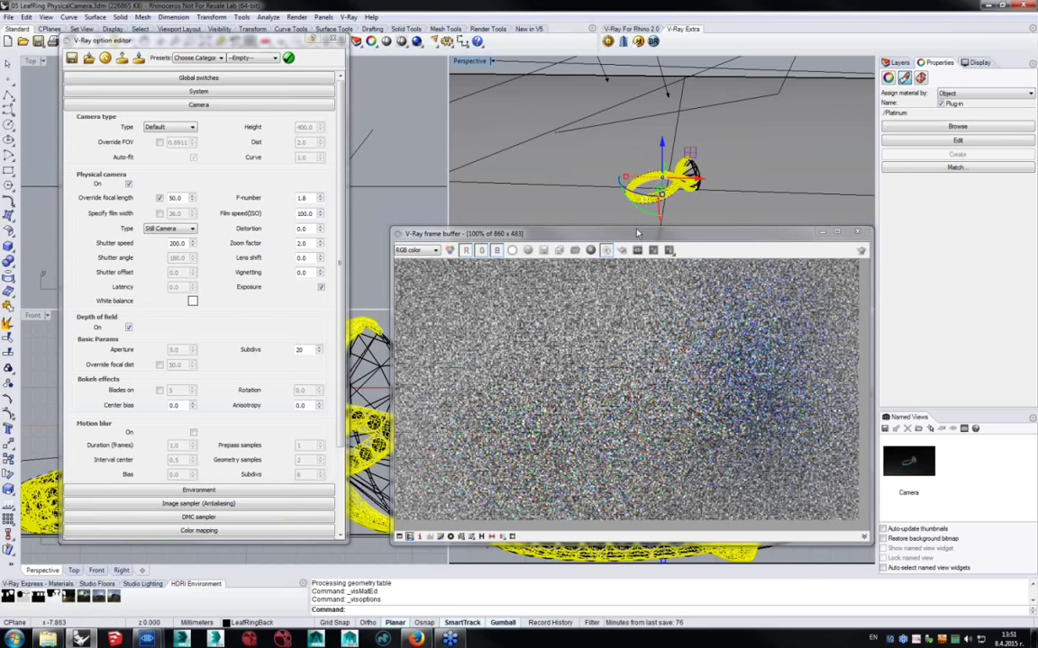
click(608, 41)
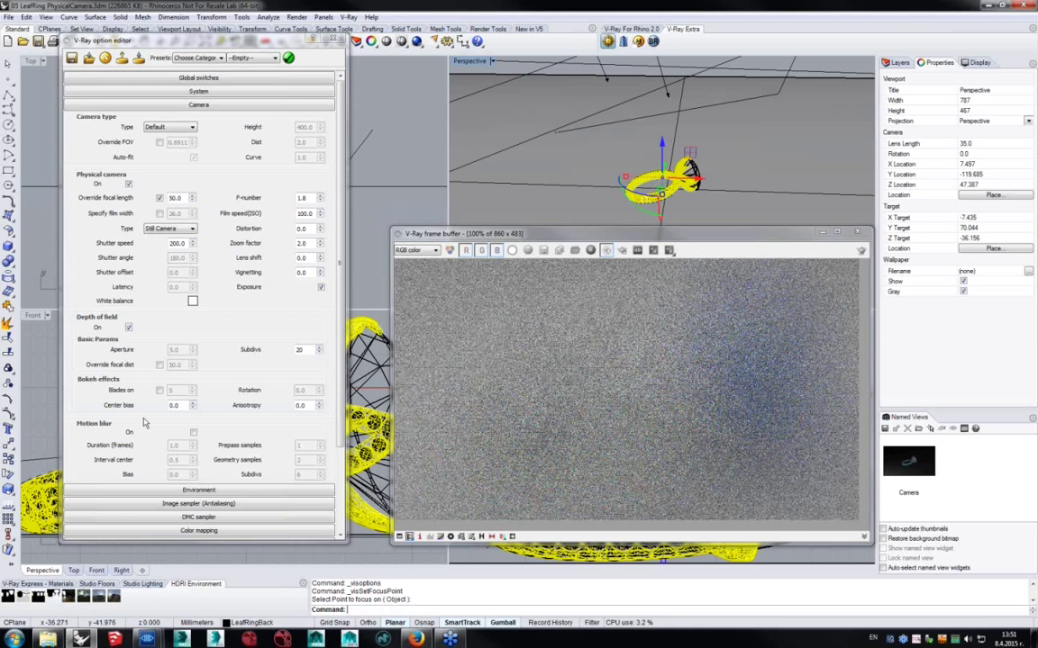
click(656, 176)
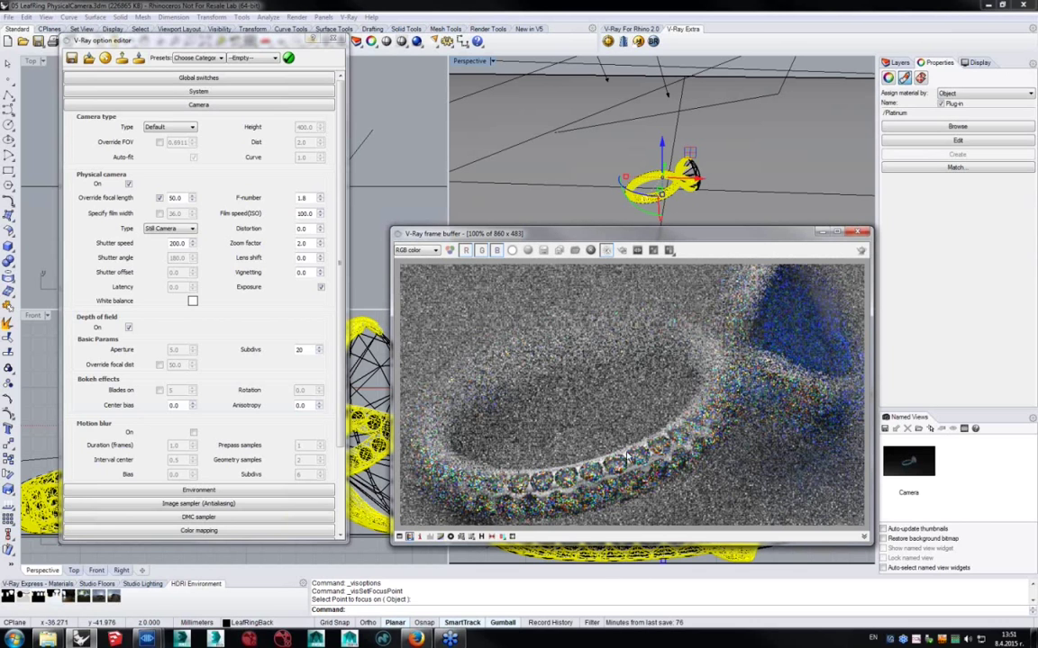
Set the F-number to 3.5 for a deeper focus range and the film speed (ISO) to 400.
double_click(307, 198)
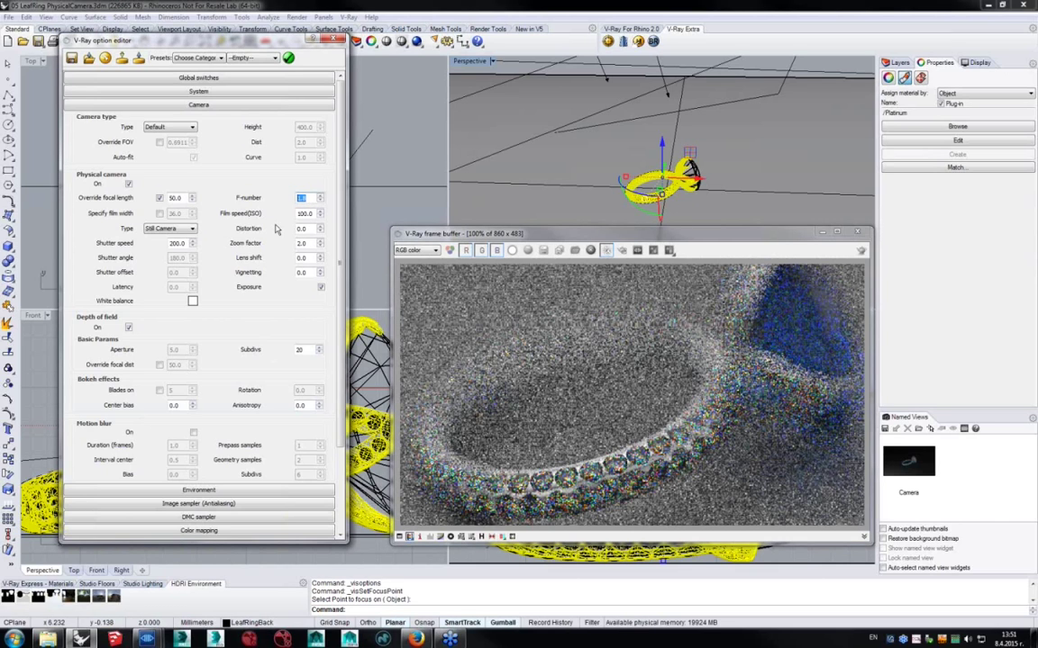
double_click(304, 199)
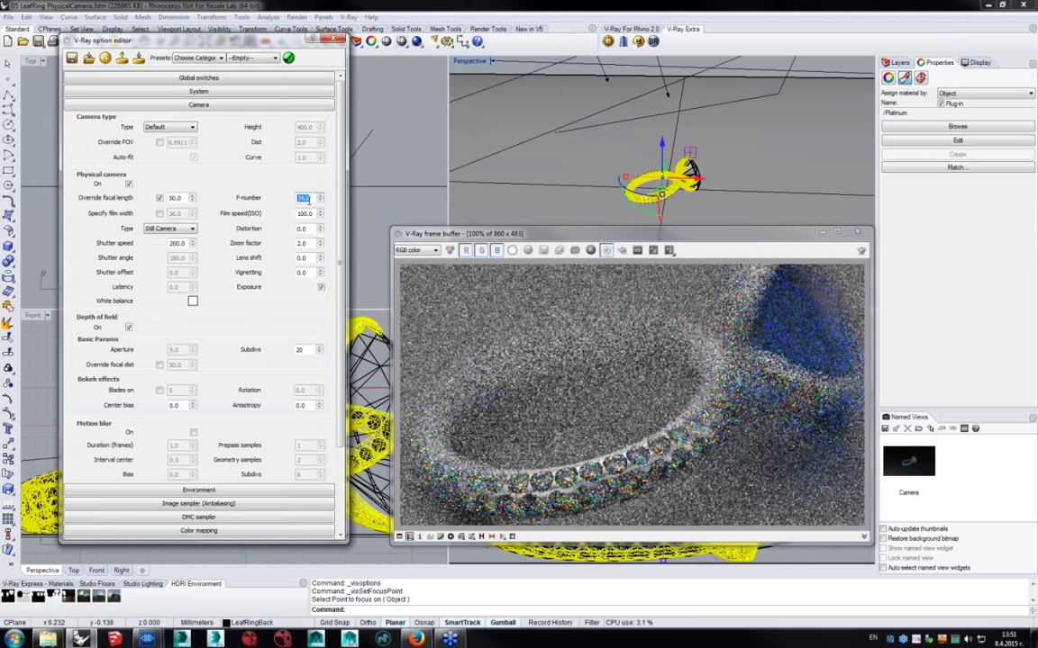
text(8.)
key(Return)
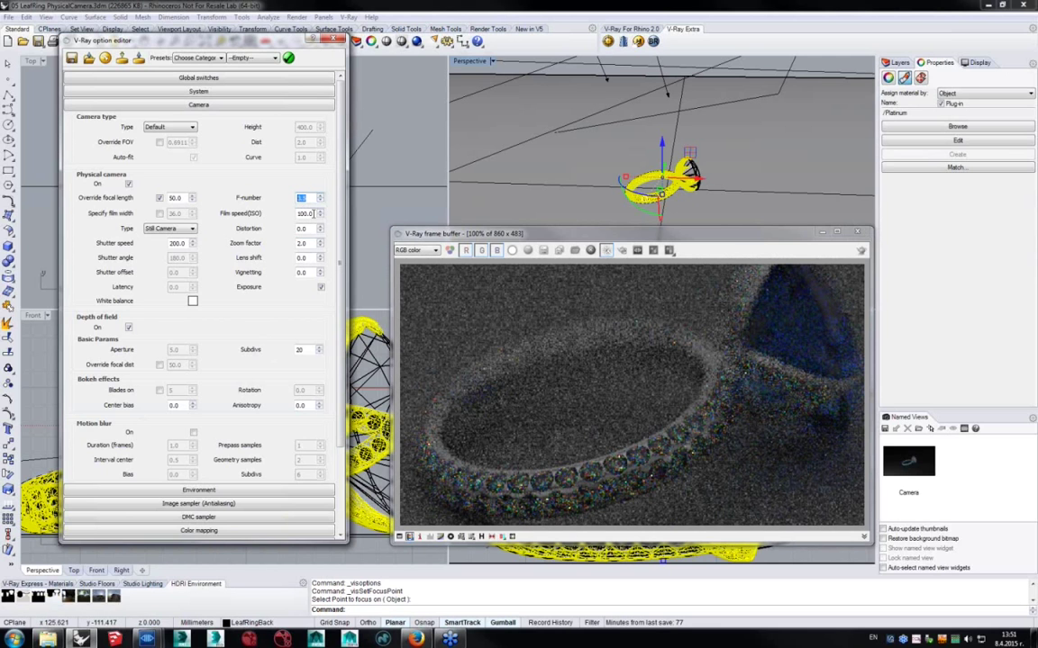
key(Tab)
text(400)
key(Return)
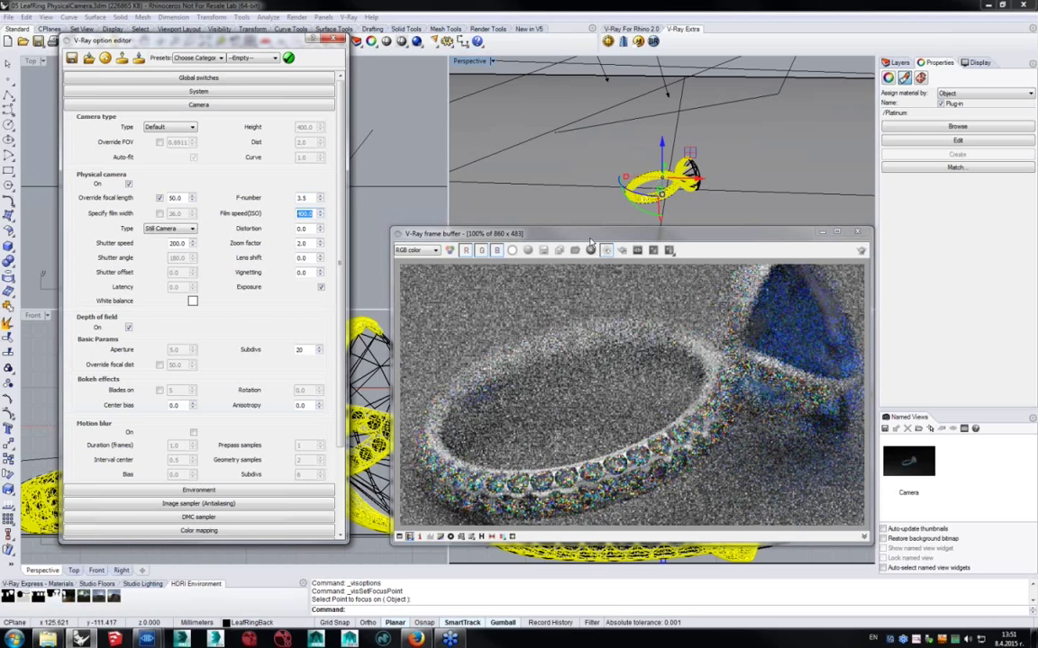
Close the render and V-Ray options windows and open 06 LeafRing Wrapper.3dm without saving the current file.
drag(587, 238, 597, 221)
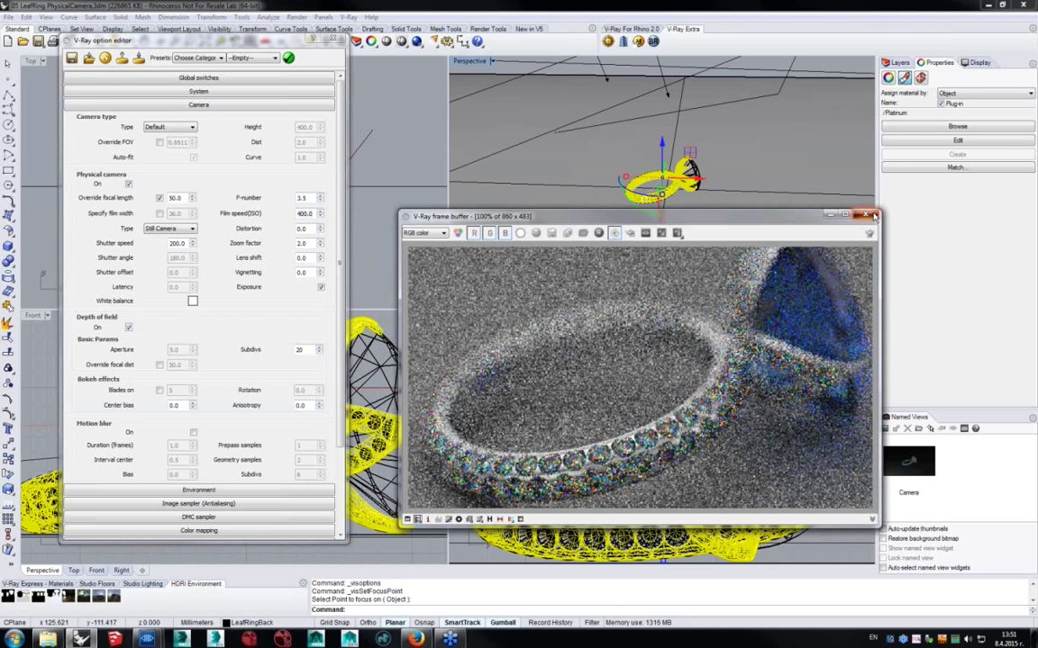
click(279, 192)
click(337, 42)
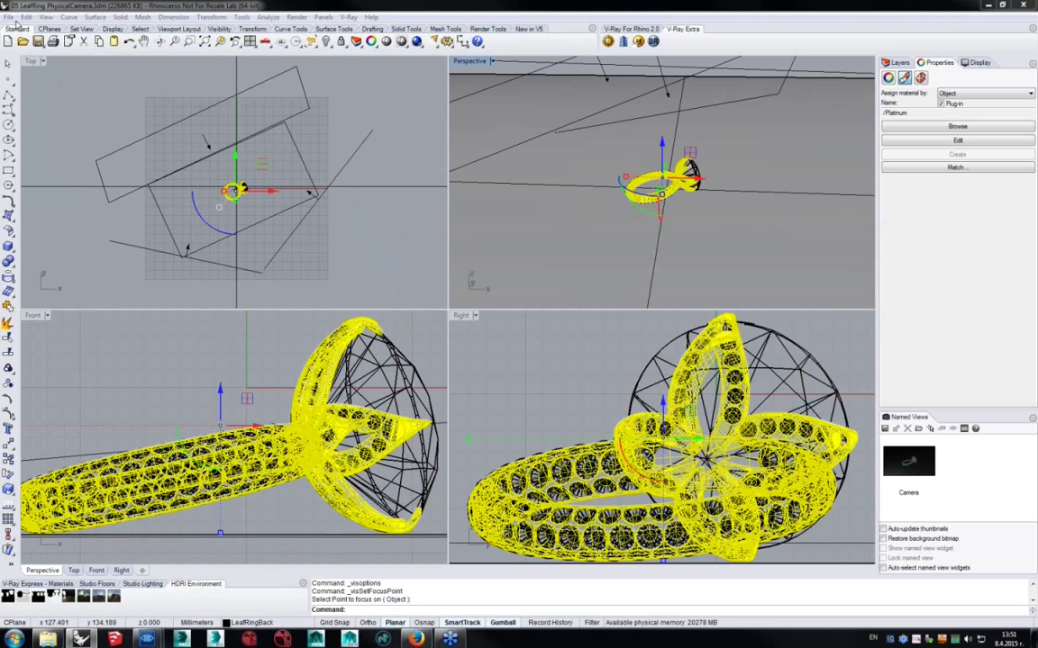
click(8, 17)
click(27, 41)
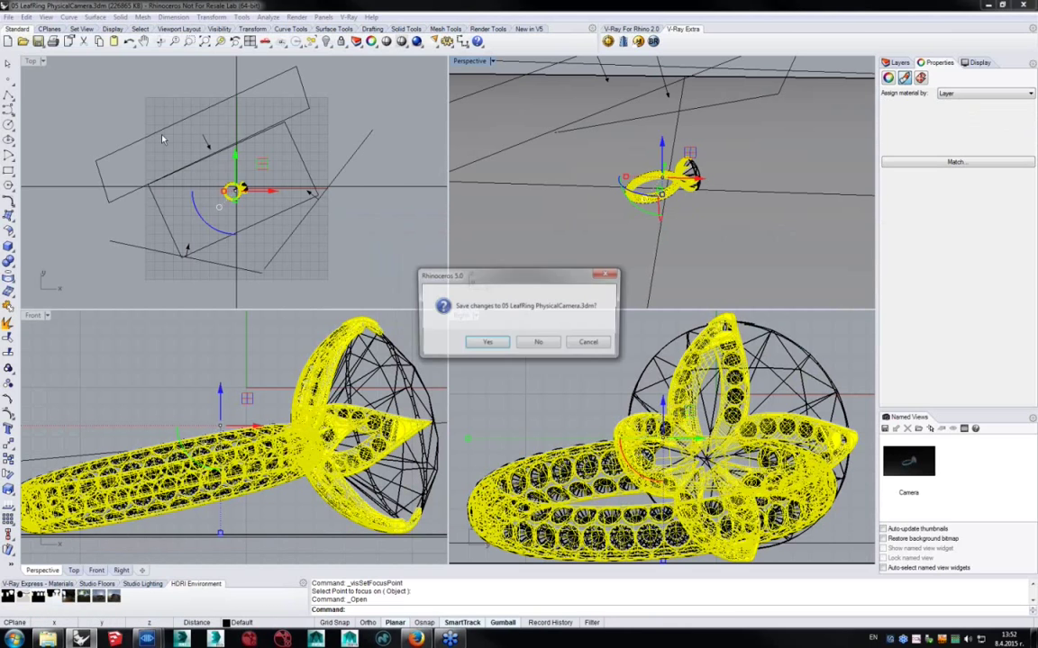
click(552, 344)
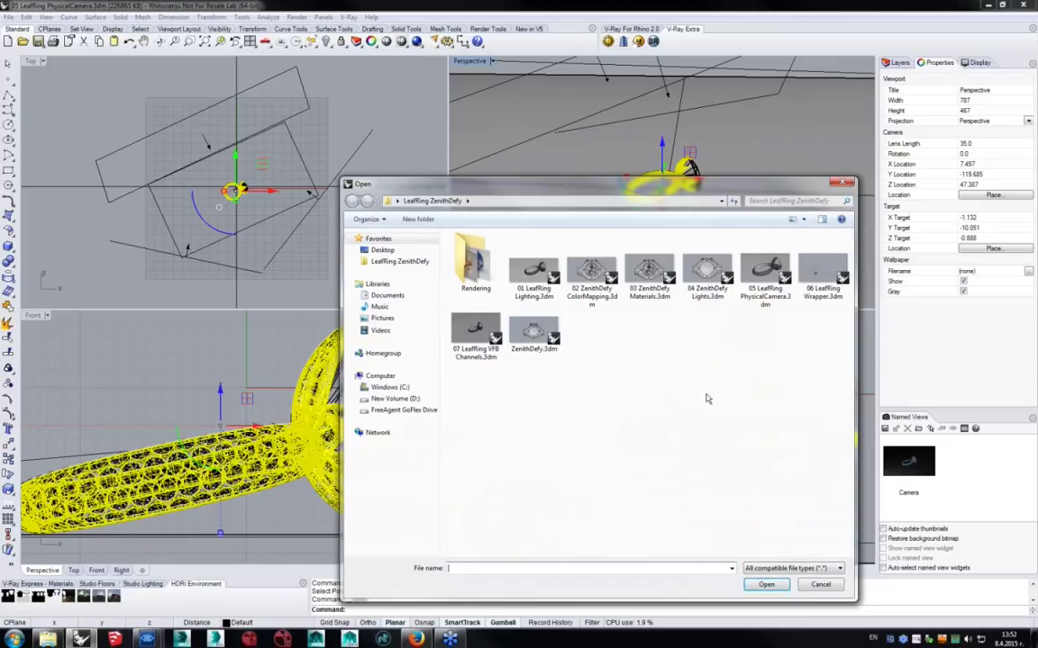
click(822, 273)
double_click(822, 273)
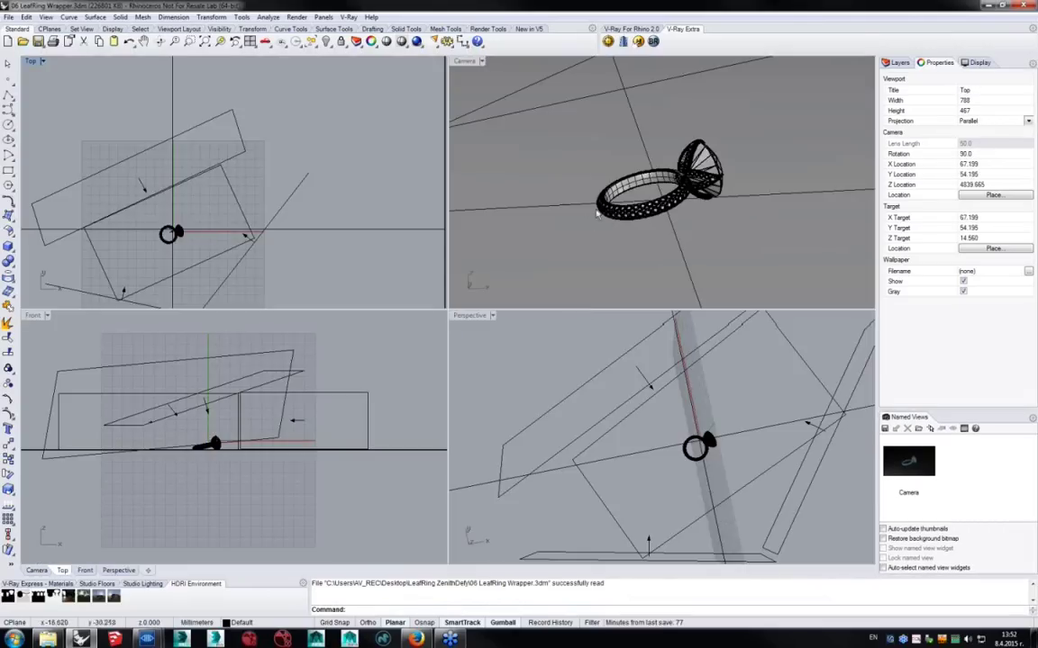
Start a V-Ray render of the Camera view with the ring's platinum body selected and the V-Ray render options open.
click(652, 193)
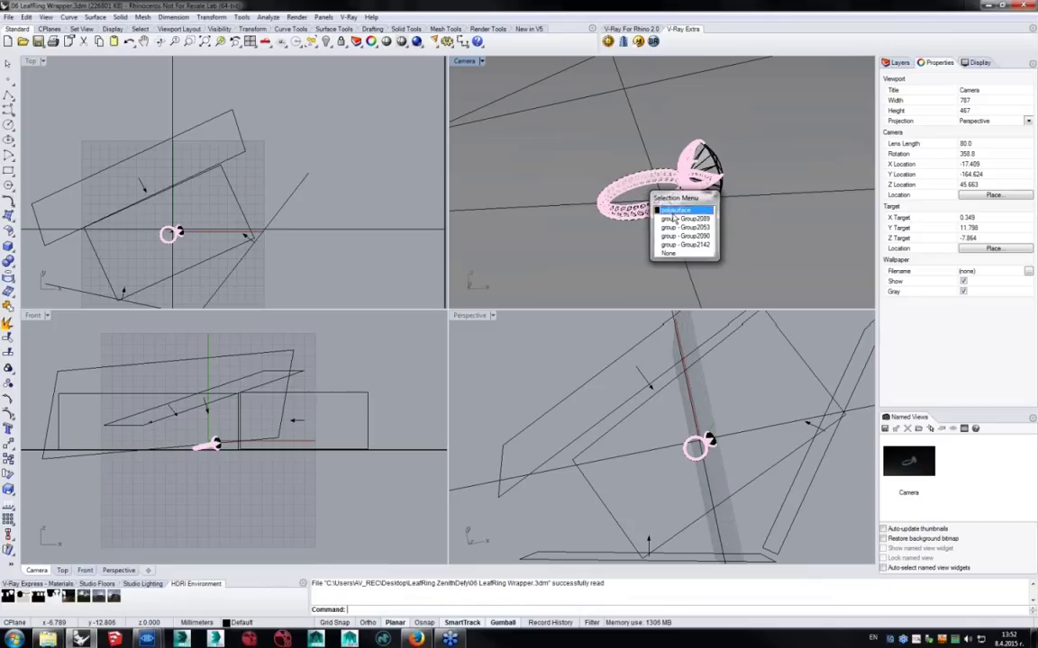
click(665, 223)
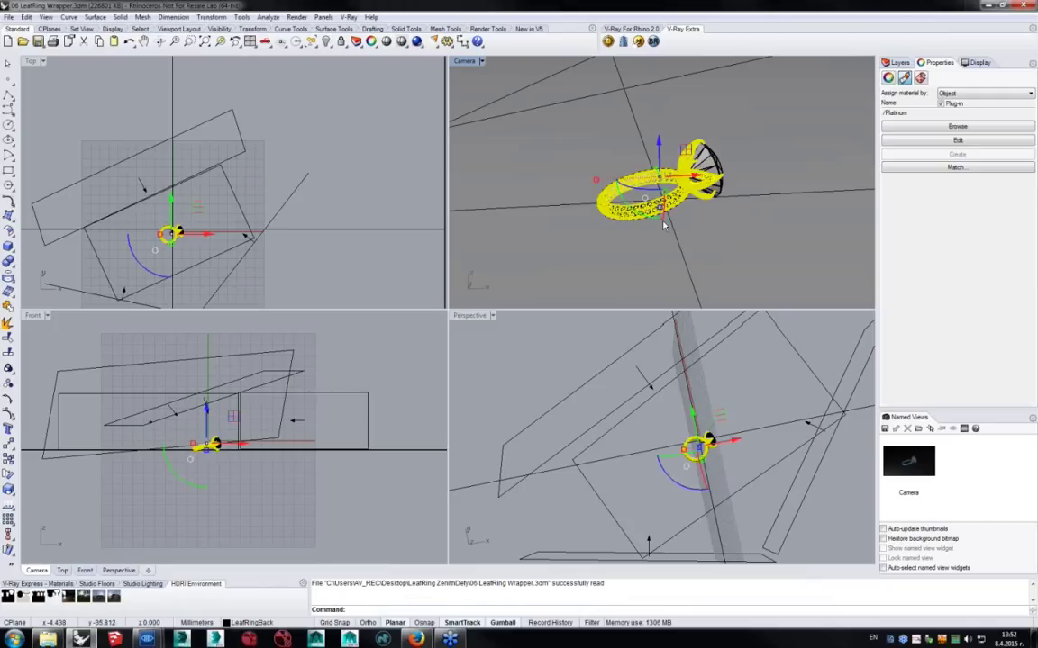
click(630, 29)
click(624, 41)
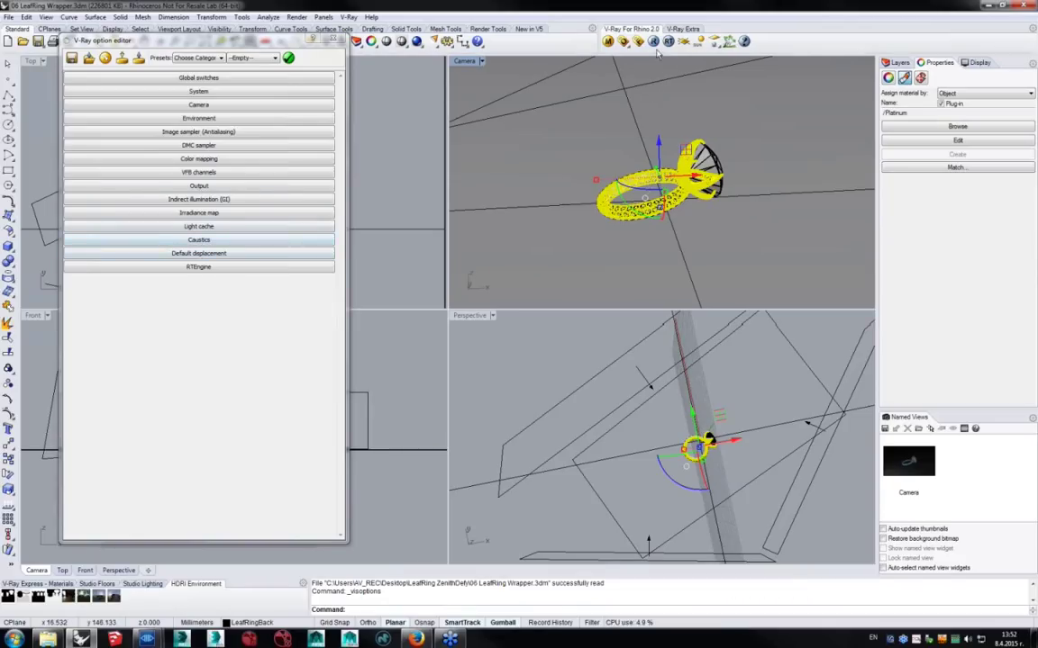
click(596, 40)
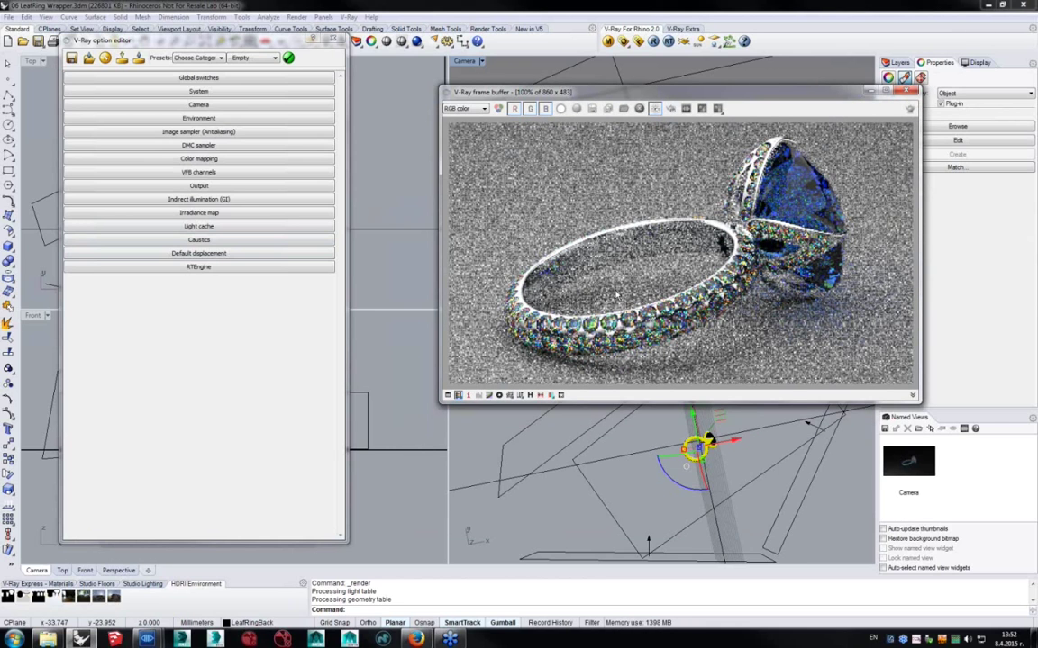
Open the Caustics render settings and restart the V-Ray render of the Camera view.
drag(252, 43, 251, 72)
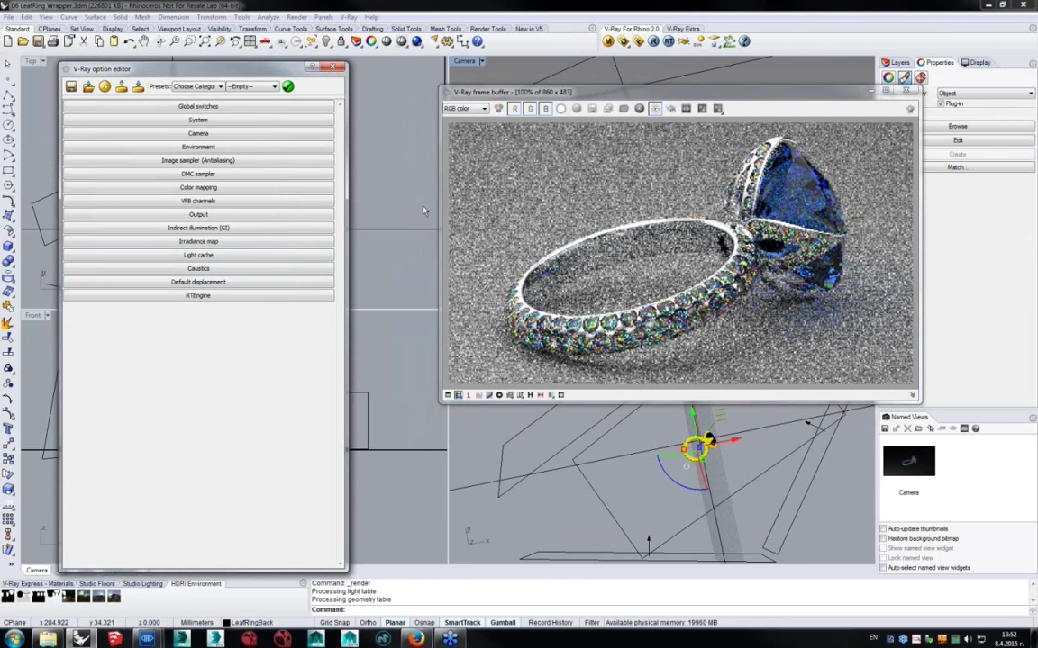
click(293, 270)
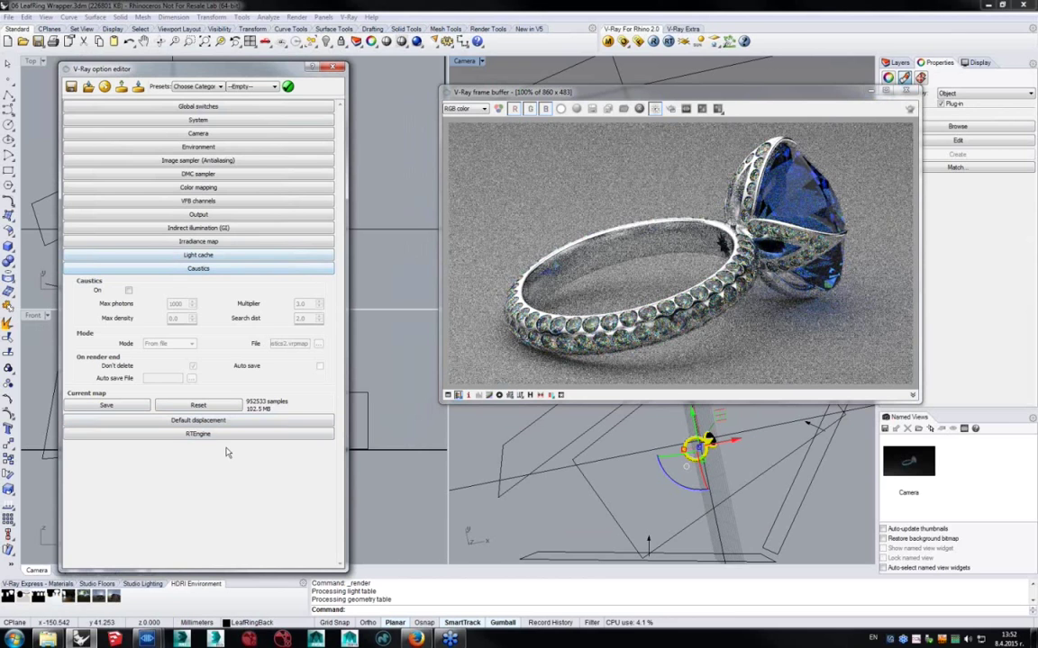
drag(737, 92, 702, 111)
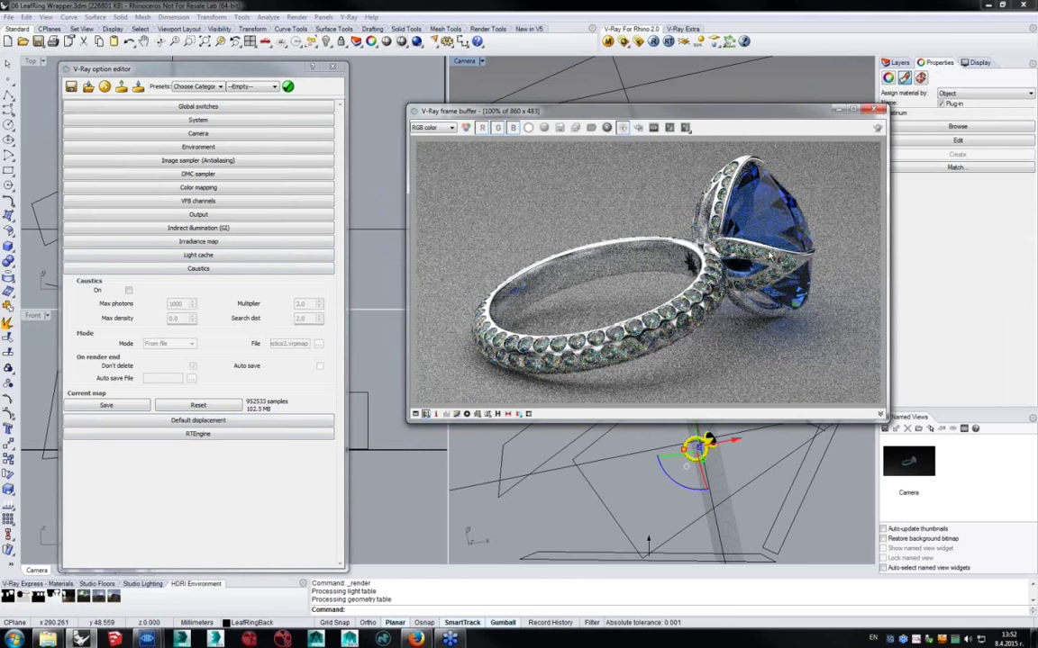
click(874, 110)
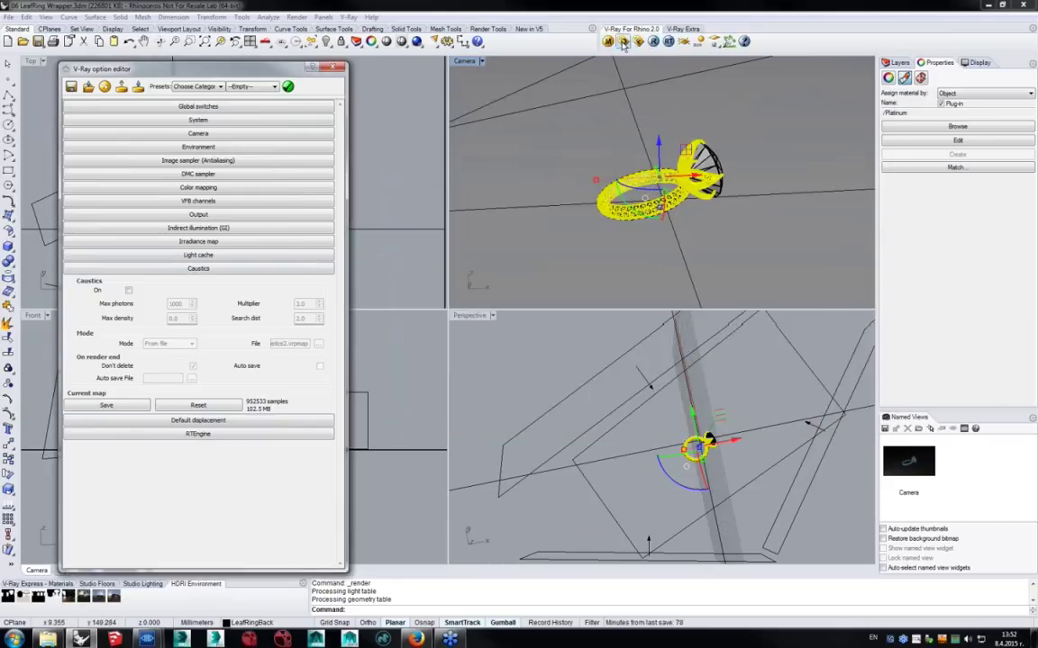
click(651, 43)
click(651, 44)
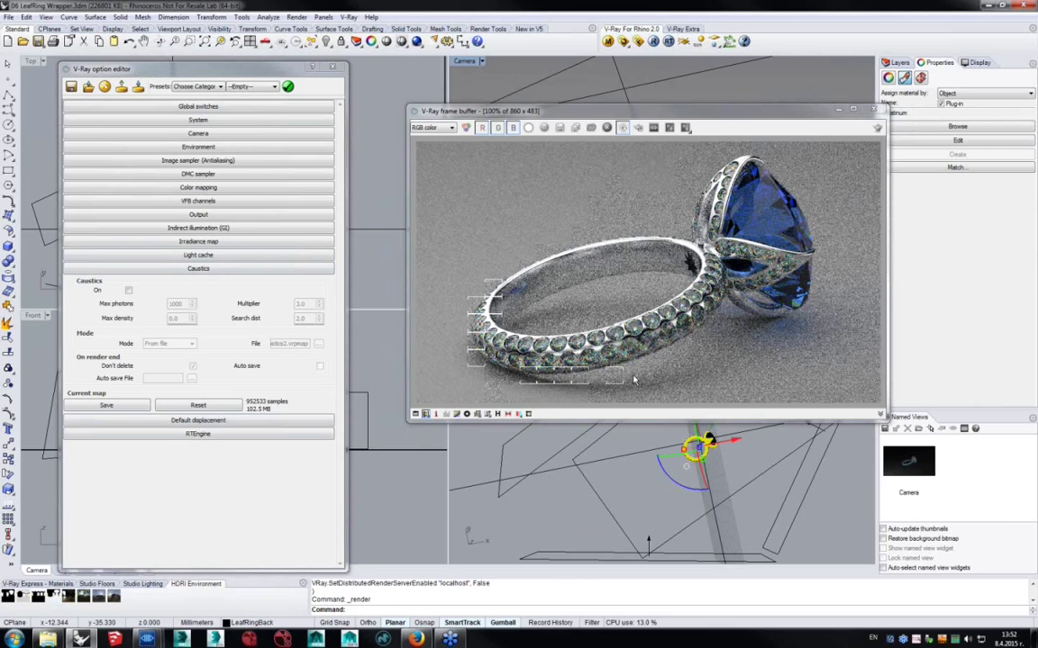
Open the image sampler settings and turn on caustics, keeping the saved photon map file as the source.
click(205, 159)
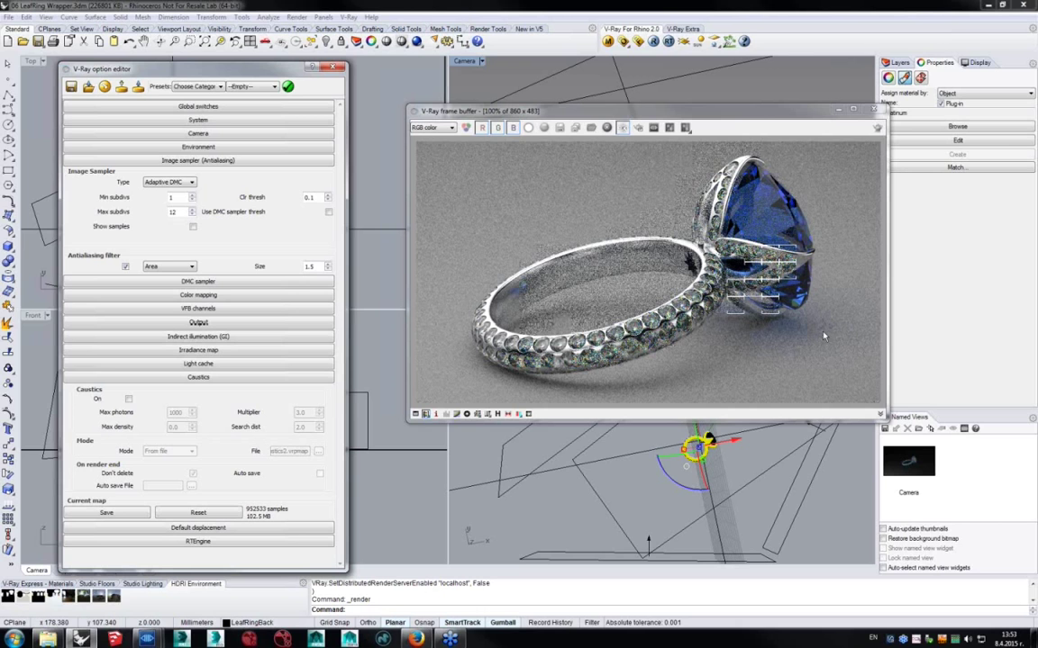
drag(720, 116, 707, 94)
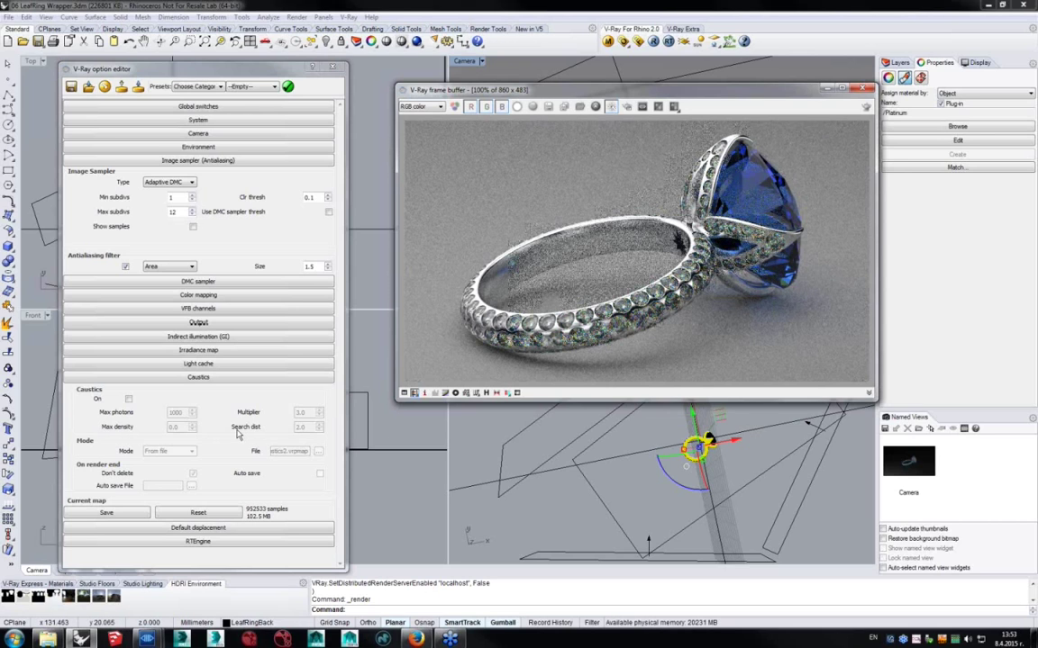
click(128, 399)
drag(294, 453, 308, 451)
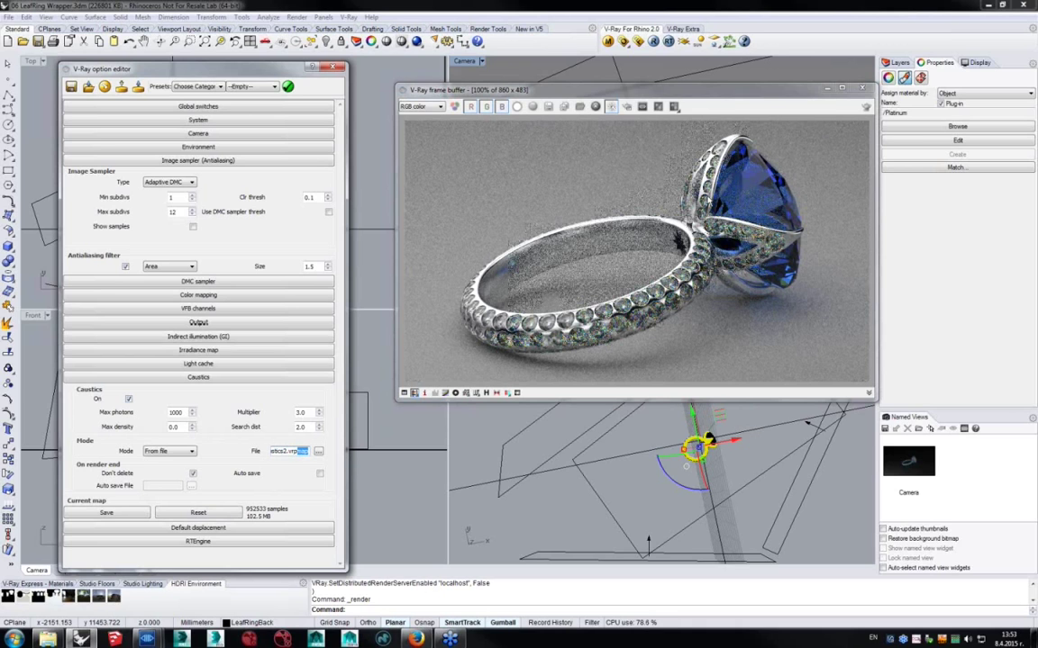
Limit rendering to a region around the blue gemstone and its shadow, render it, and inspect the caustics below the stone.
click(620, 104)
click(626, 105)
drag(702, 131, 868, 382)
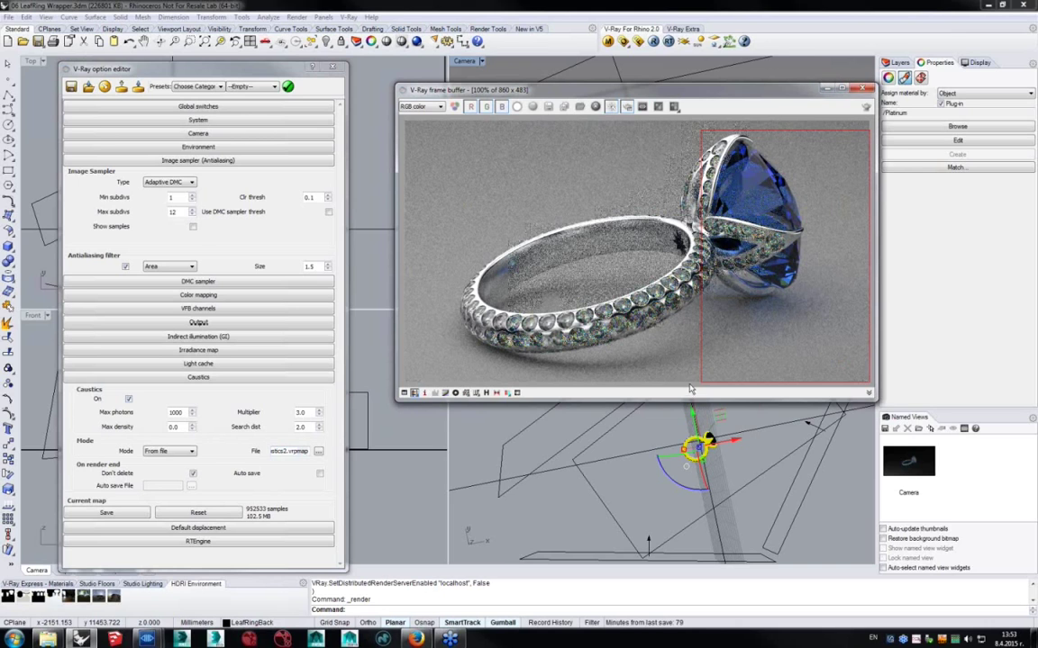
drag(691, 386, 868, 122)
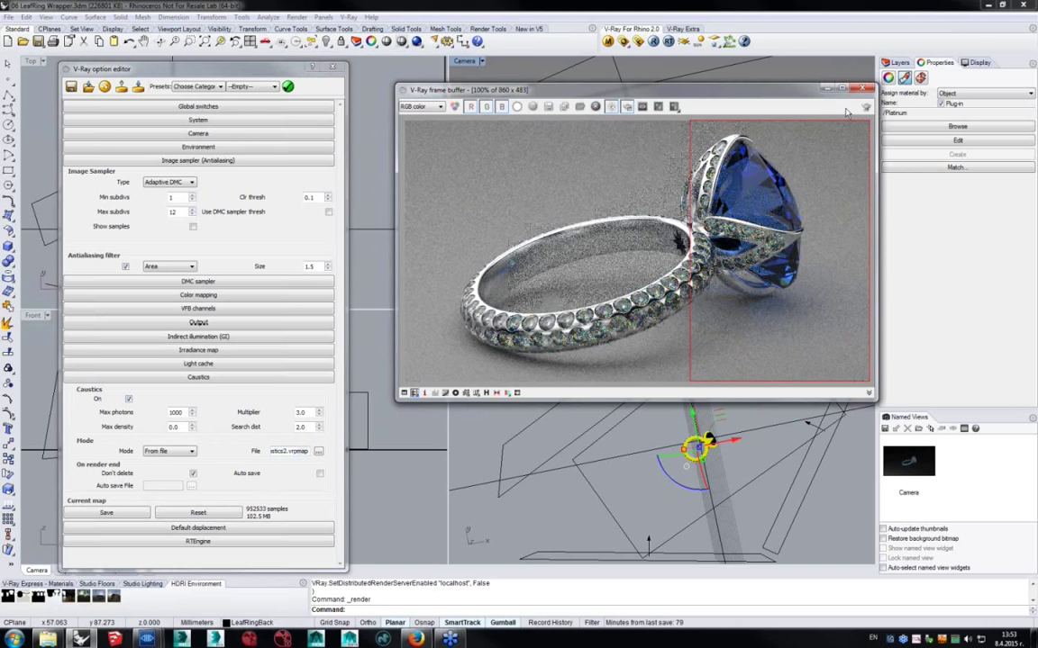
click(865, 107)
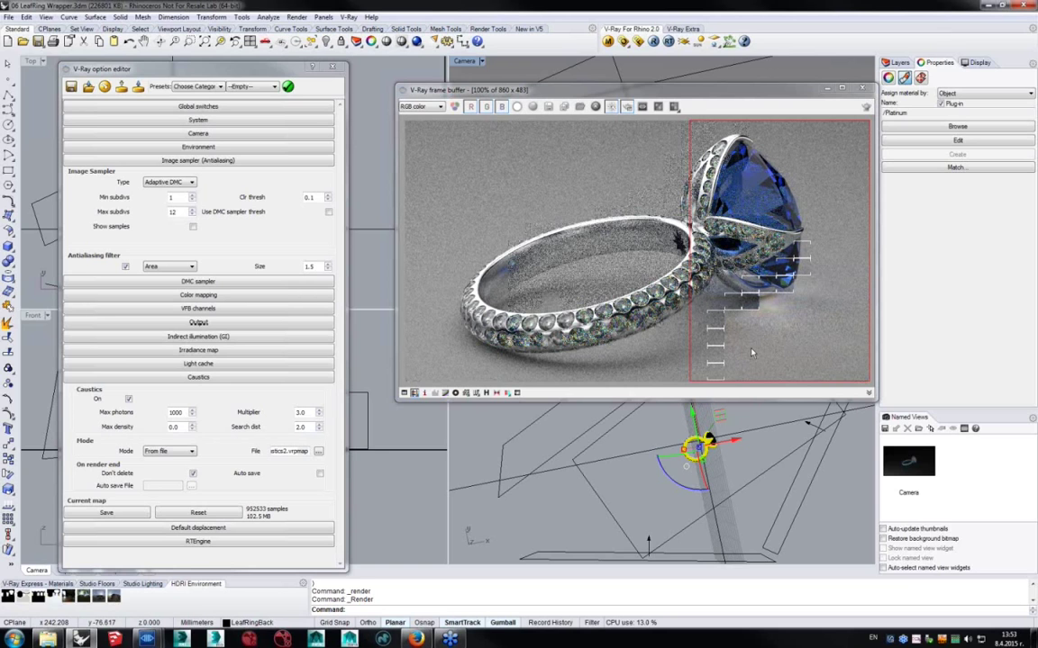
click(694, 280)
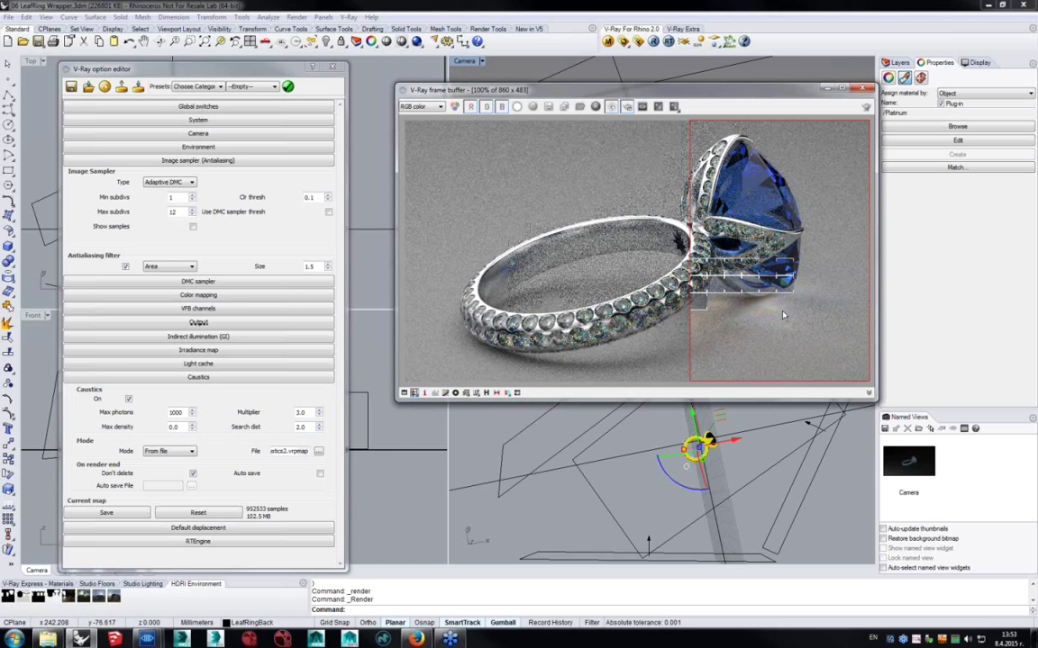
scroll(703, 280, up, 2)
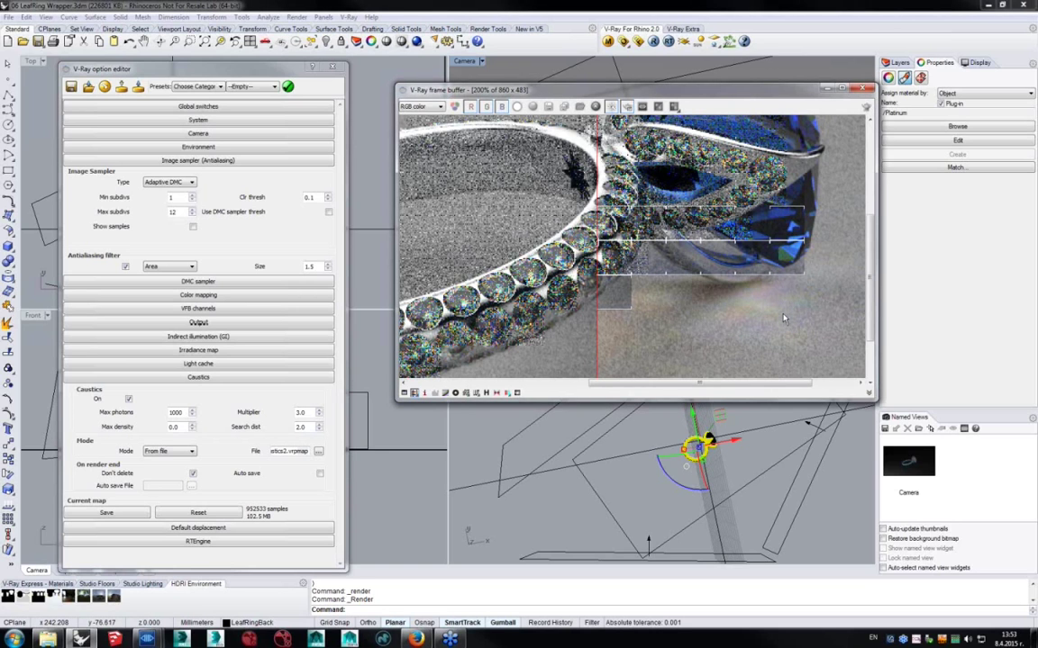
scroll(783, 311, down, 2)
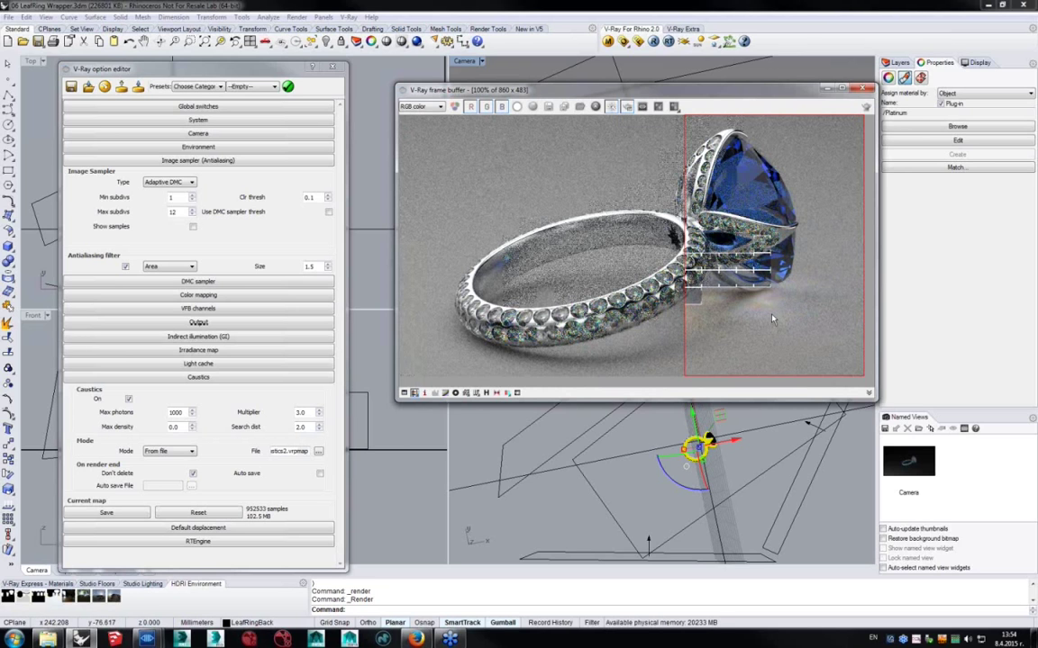
scroll(797, 306, up, 2)
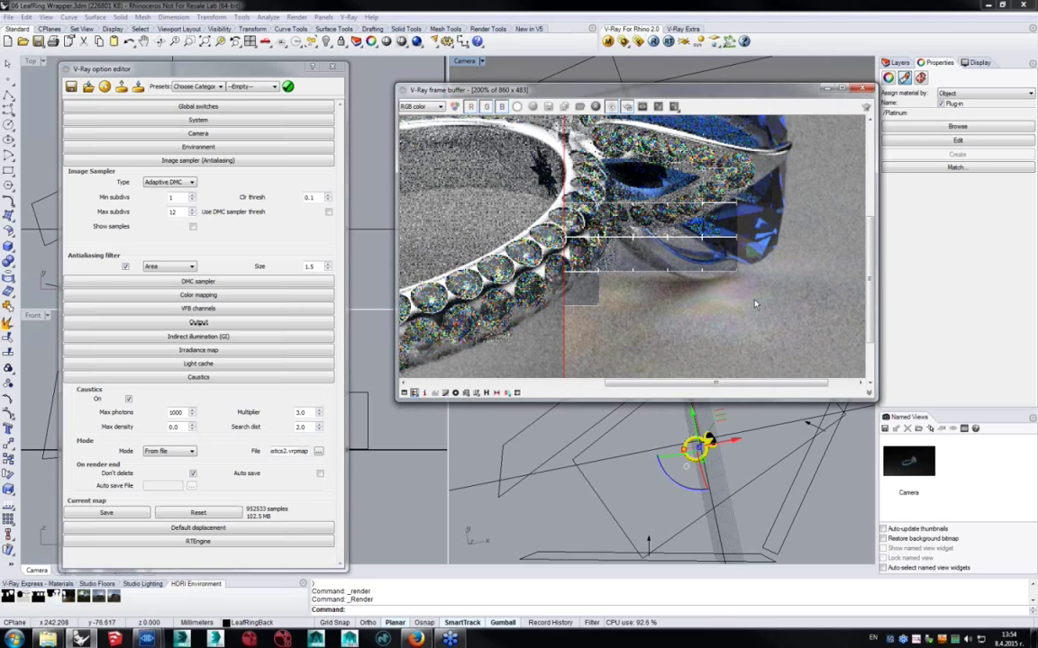
scroll(781, 304, down, 2)
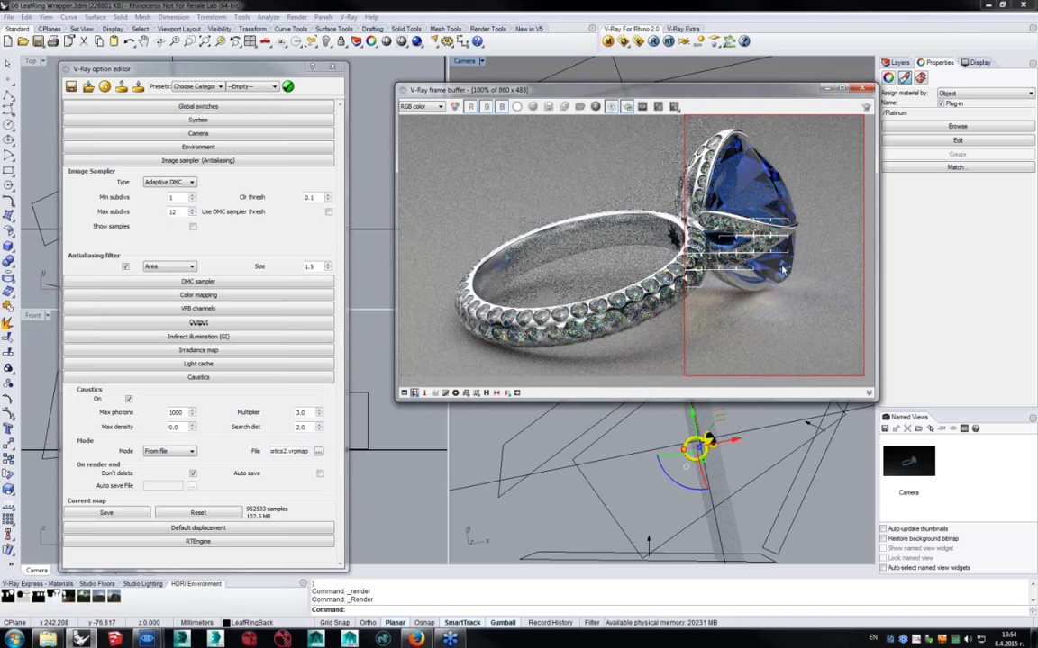
Set the caustics Max photons to 100 and render the gemstone region again.
click(303, 427)
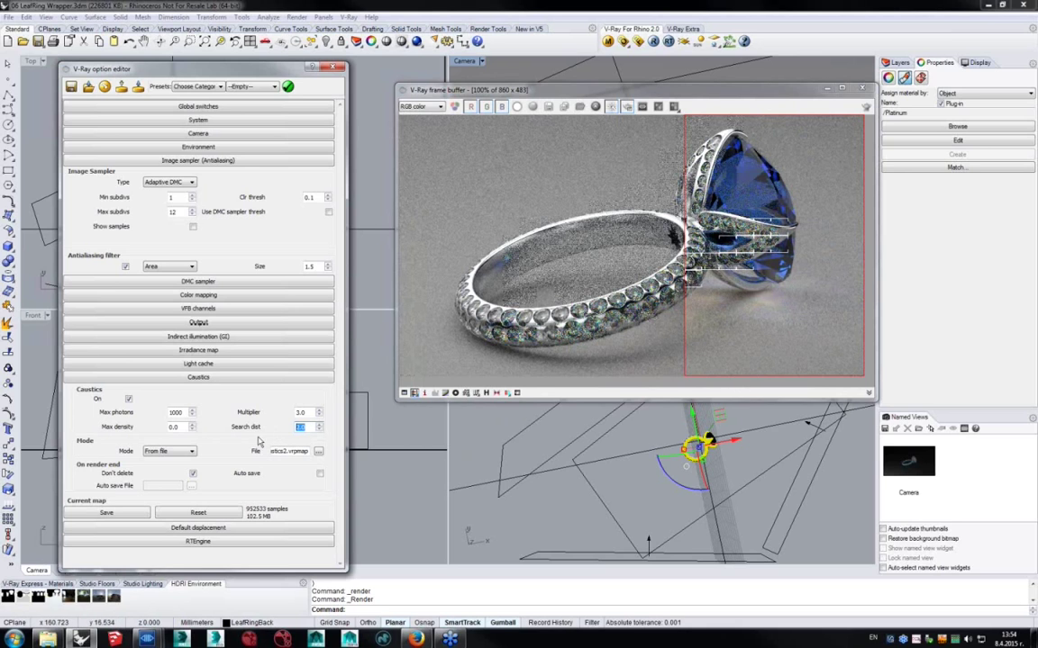
click(729, 290)
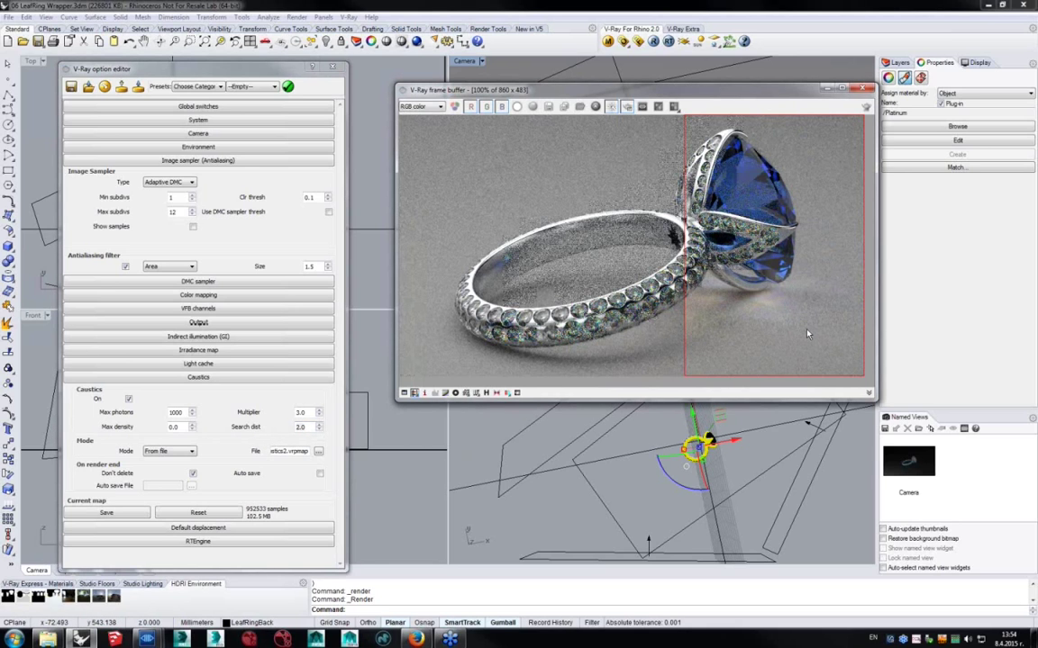
click(170, 373)
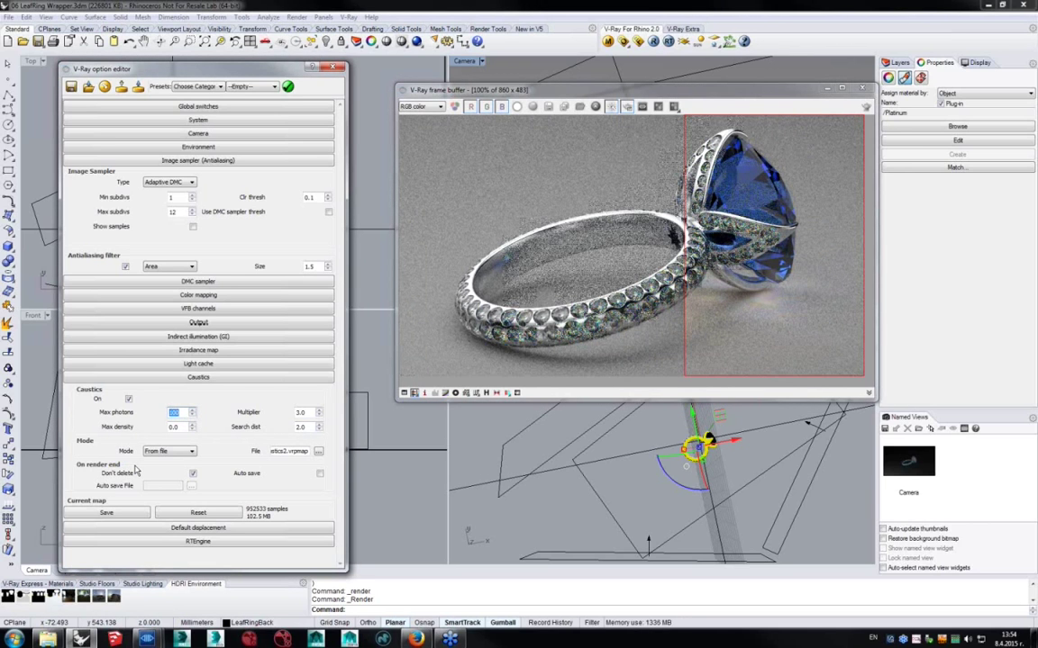
click(748, 304)
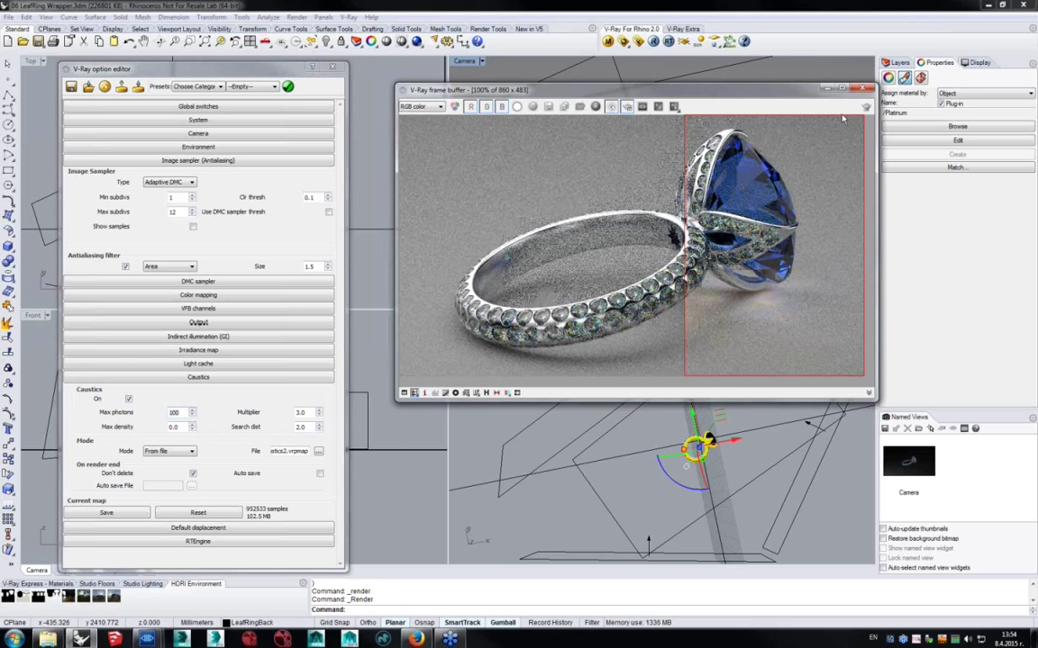
click(867, 107)
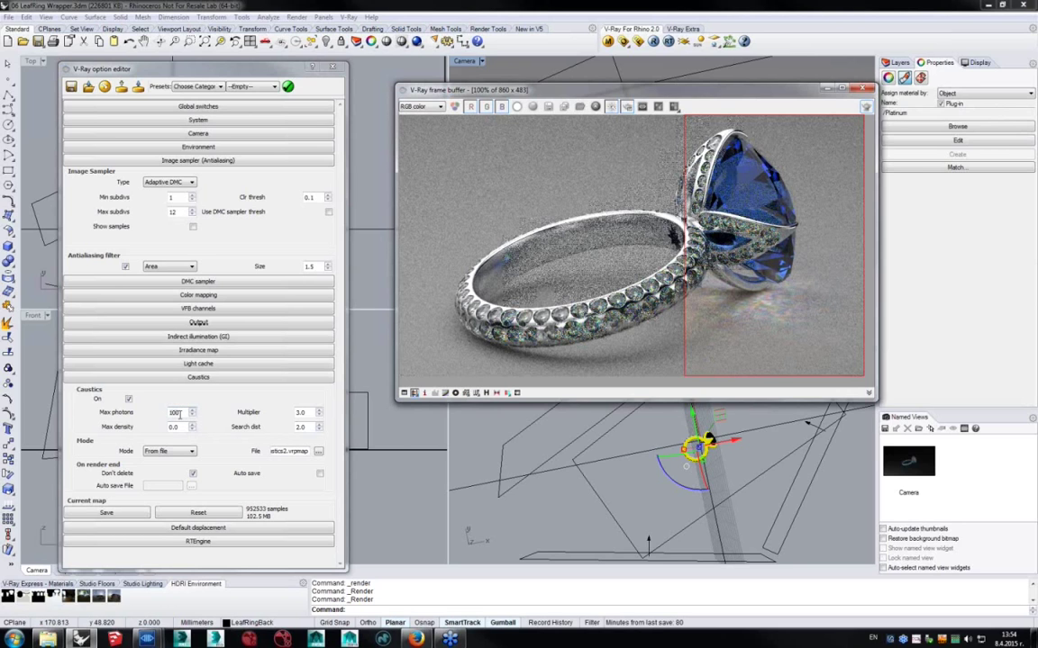
Set the caustics Max photons to 10, re-render the gemstone region, and inspect the caustics up close.
key(BackSpace)
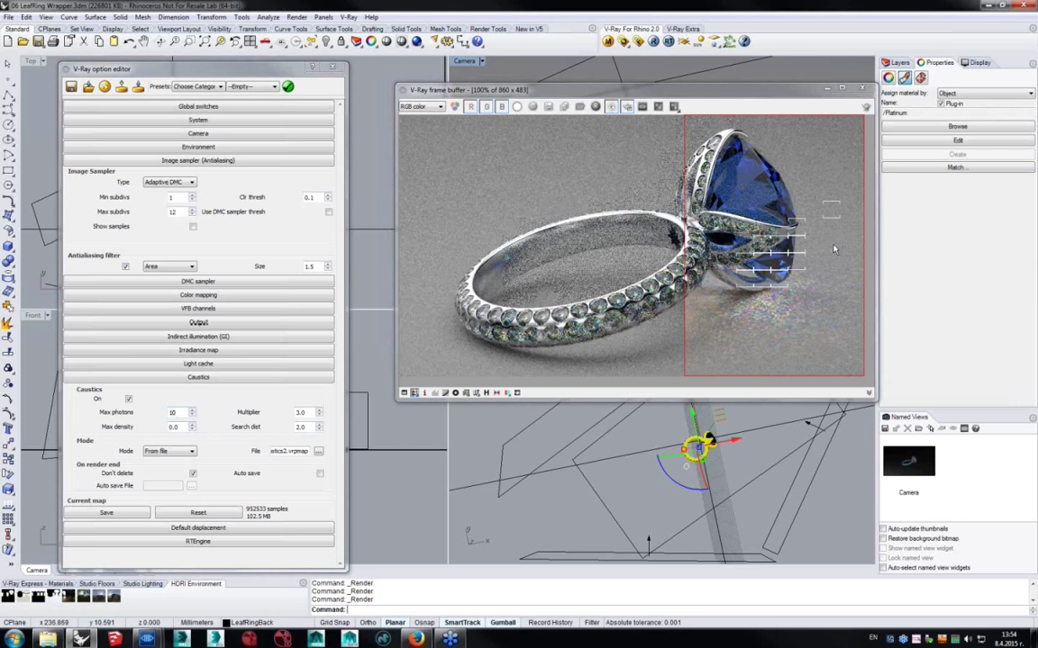
scroll(711, 358, up, 1)
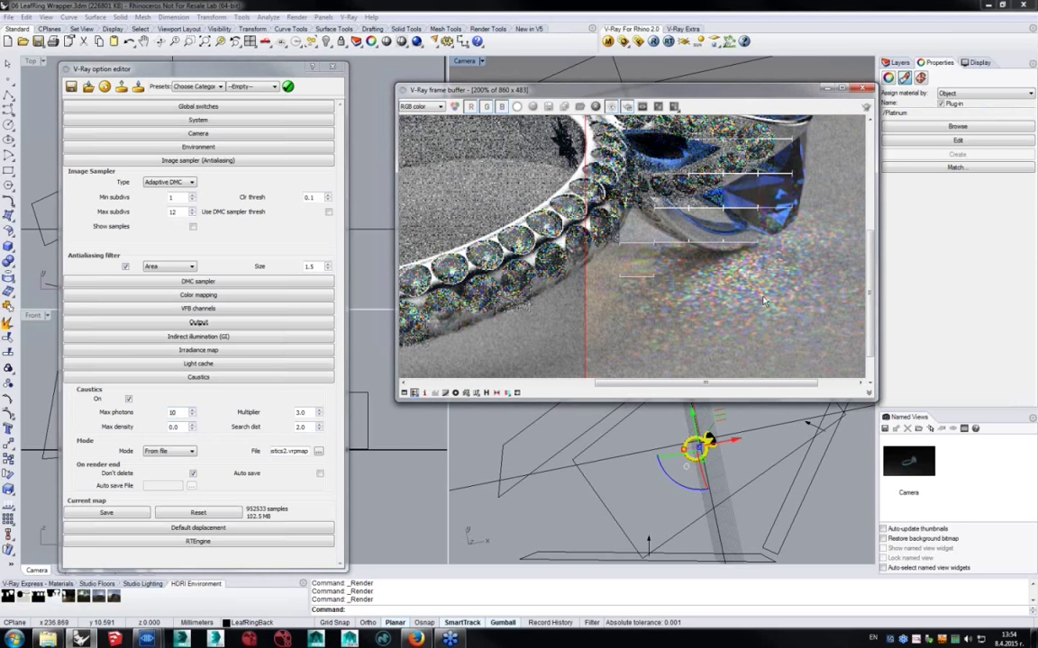
scroll(744, 308, down, 1)
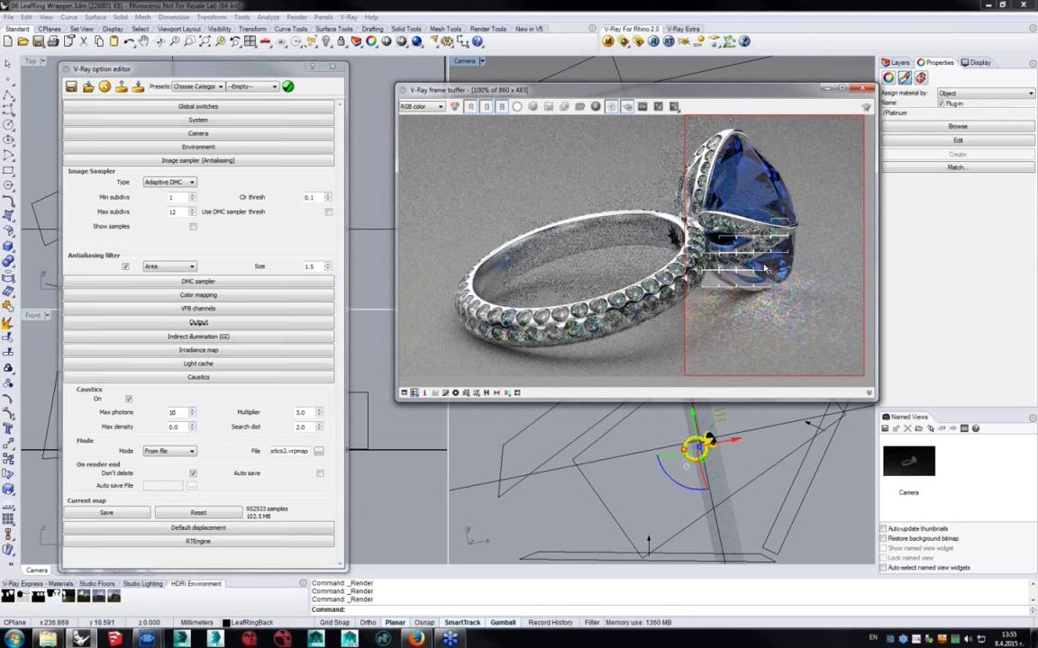
Add the Caustics channel to the frame buffer's standard channels and close the V-Ray render options.
click(179, 161)
click(198, 201)
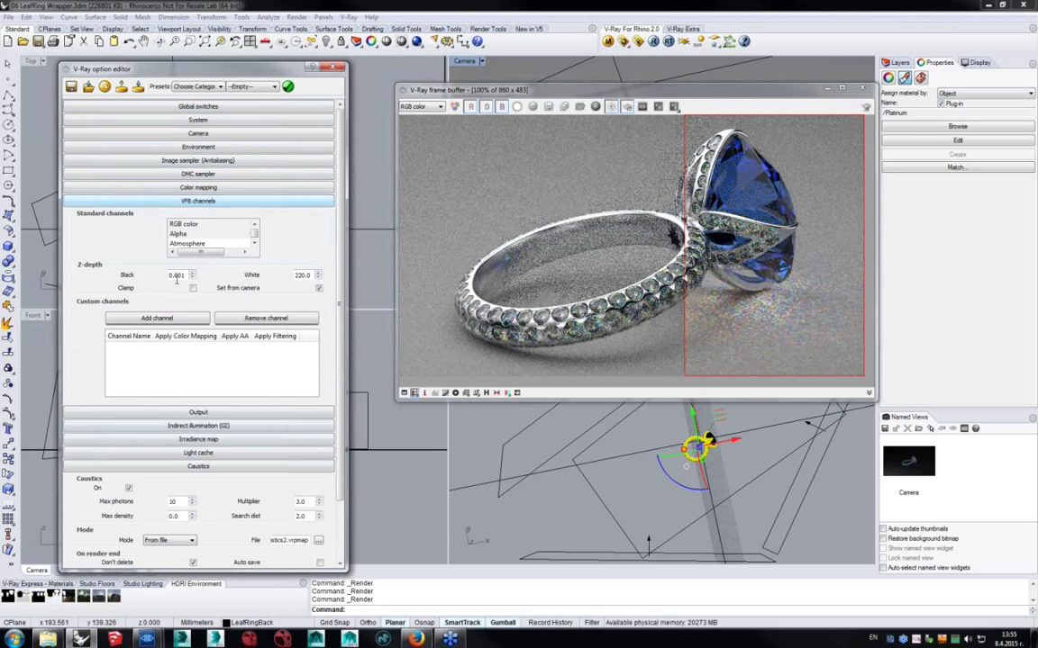
scroll(255, 243, down, 3)
click(255, 244)
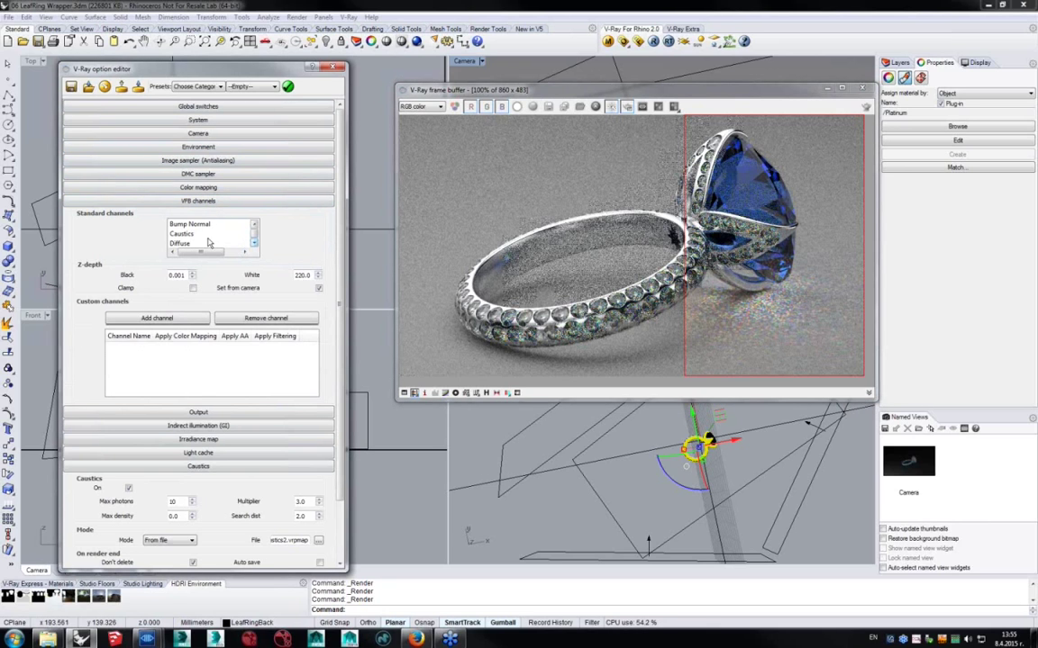
click(201, 235)
click(333, 68)
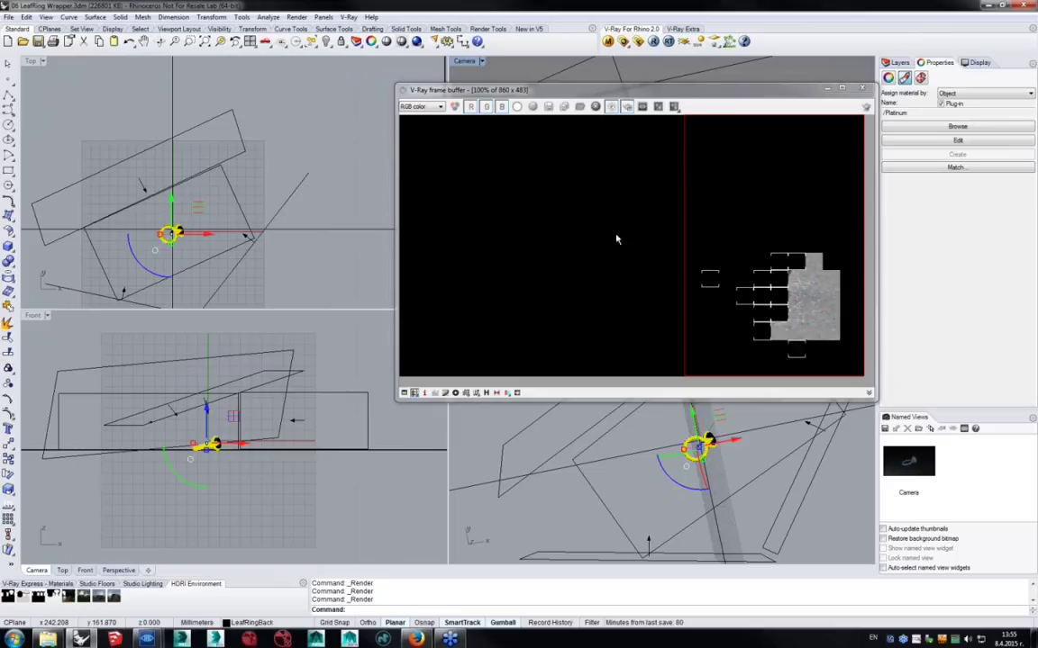
Examine the Caustics channel of the region render up close, then return the display to RGB color.
click(441, 107)
click(416, 131)
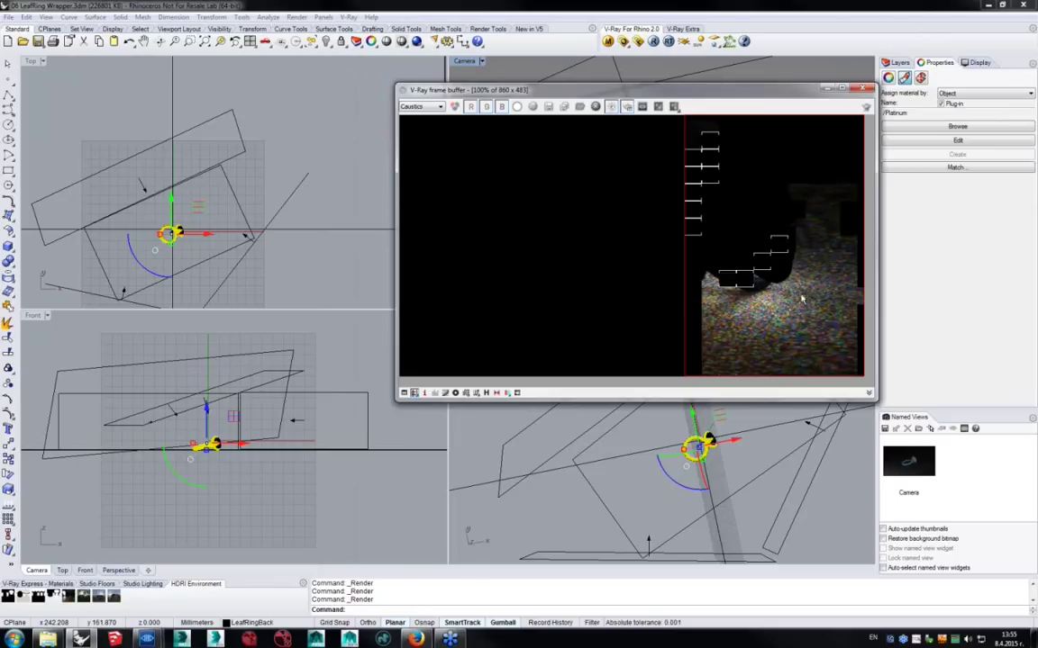
scroll(816, 309, up, 1)
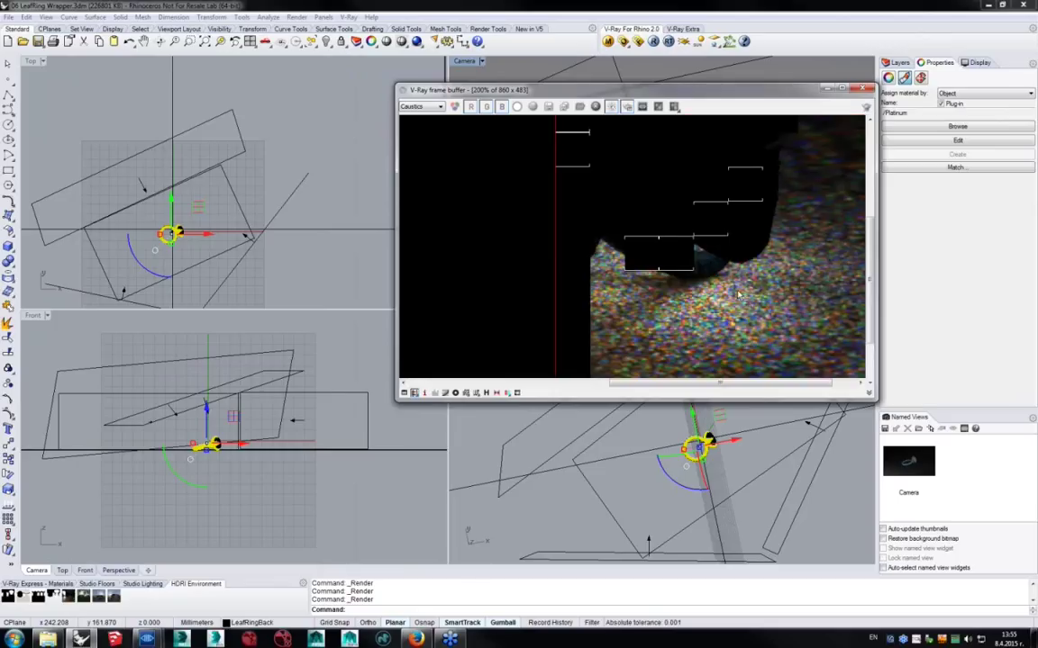
middle_drag(738, 296, 746, 262)
click(438, 107)
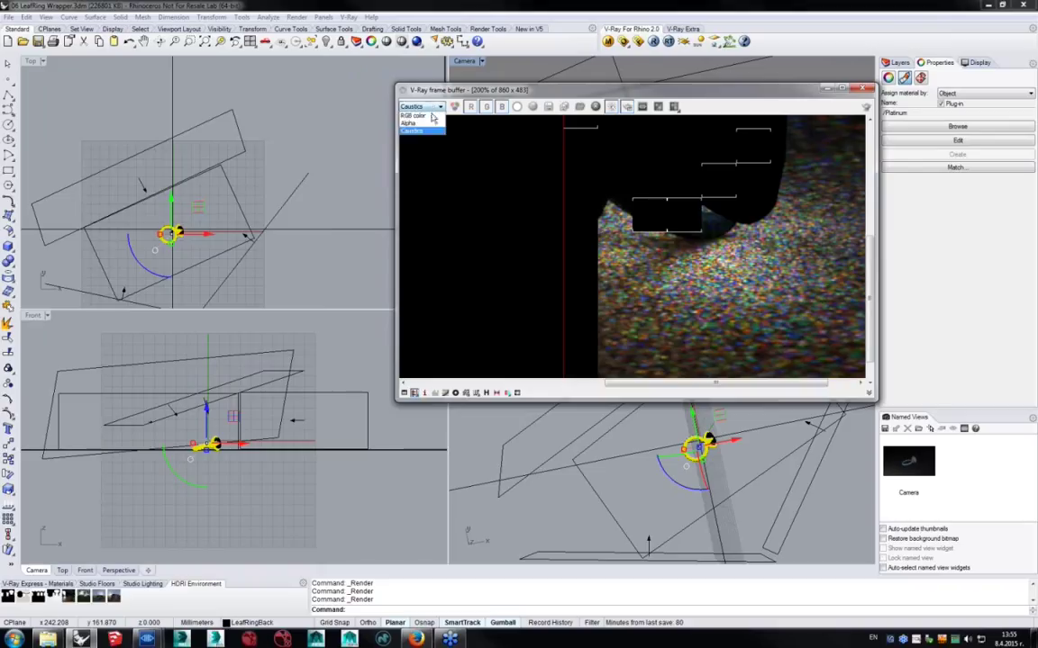
click(414, 114)
scroll(812, 322, down, 1)
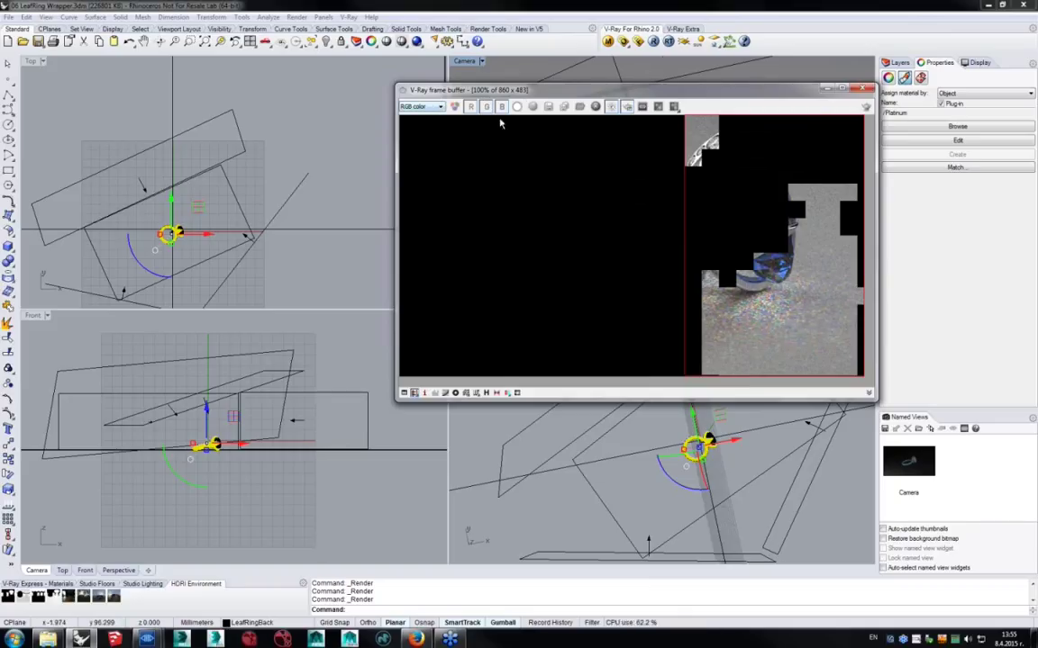
Reopen the V-Ray render options and set the caustics mode to New map.
click(623, 42)
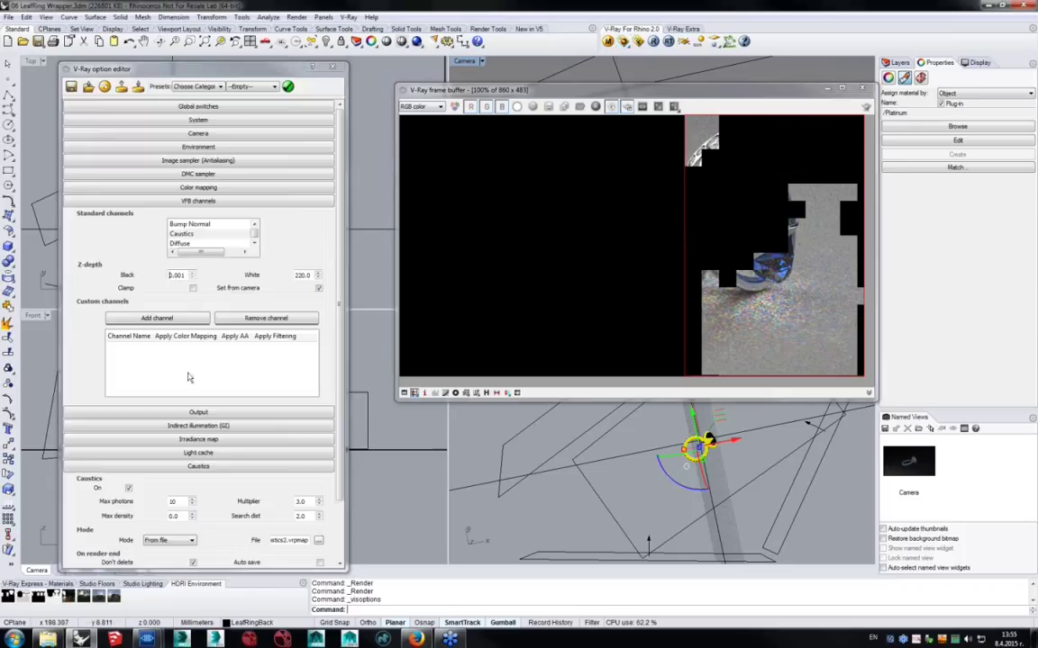
click(171, 201)
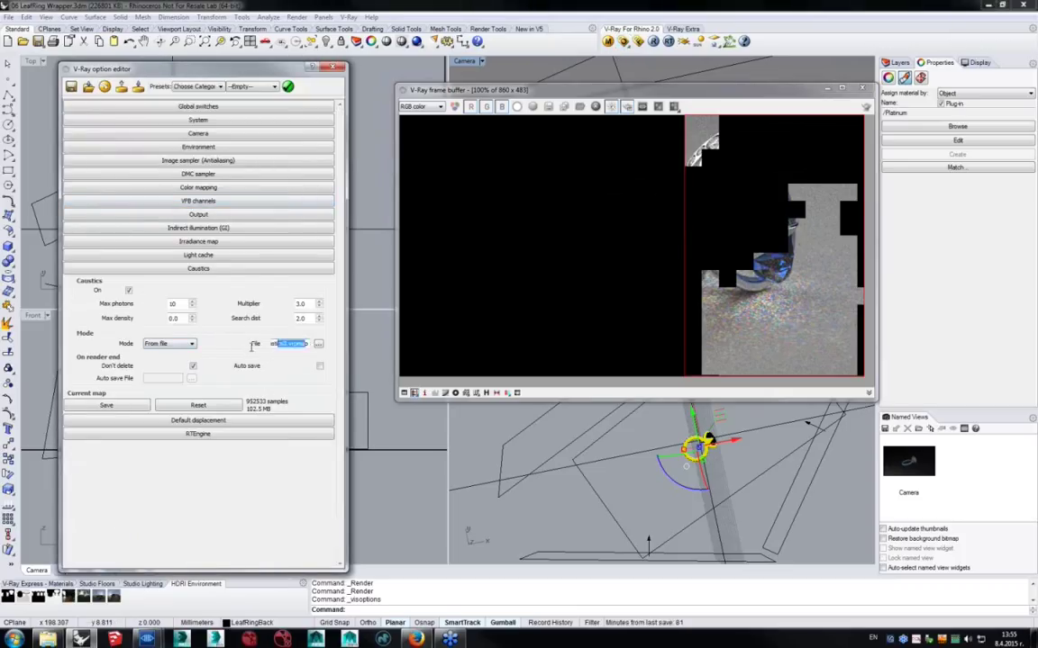
click(168, 344)
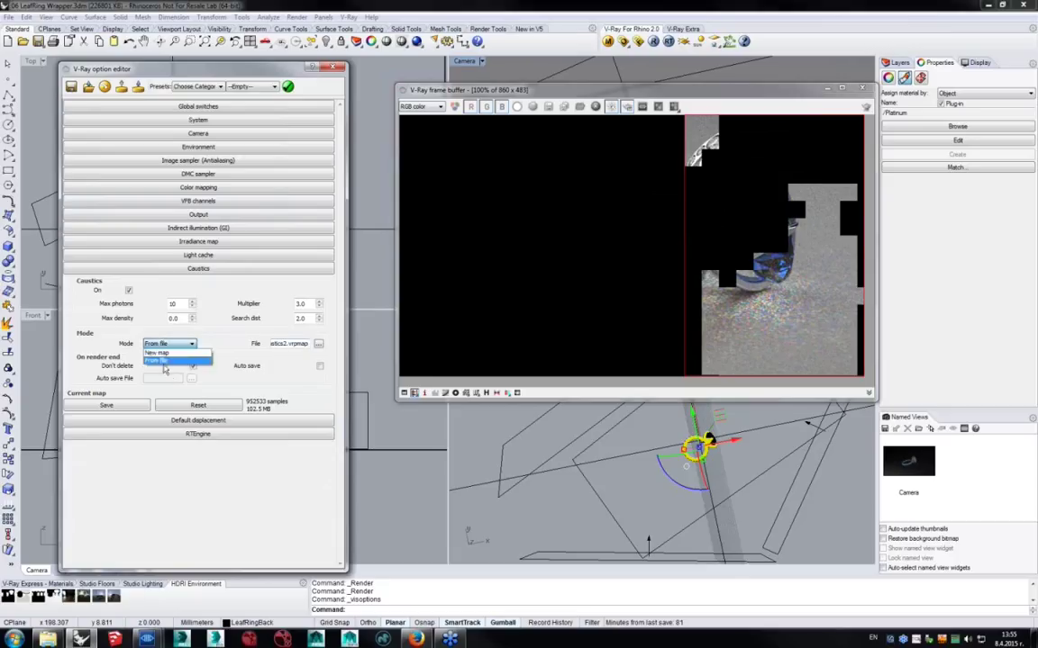
click(158, 353)
click(560, 224)
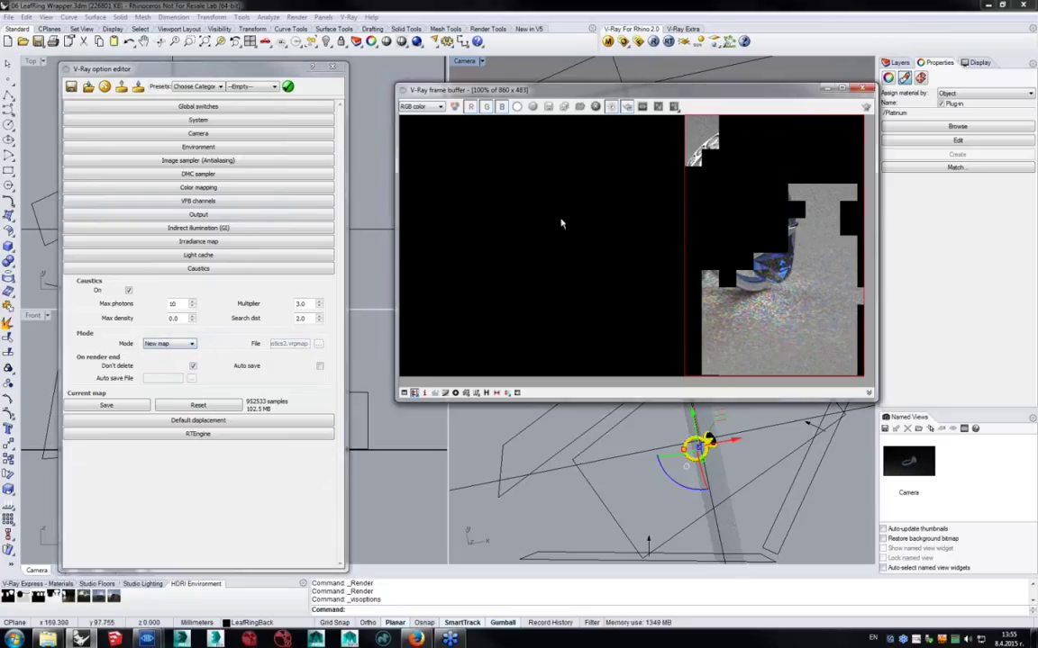
Enable the Progress window in the Global switches and re-render the gemstone region with the new caustics map.
click(867, 107)
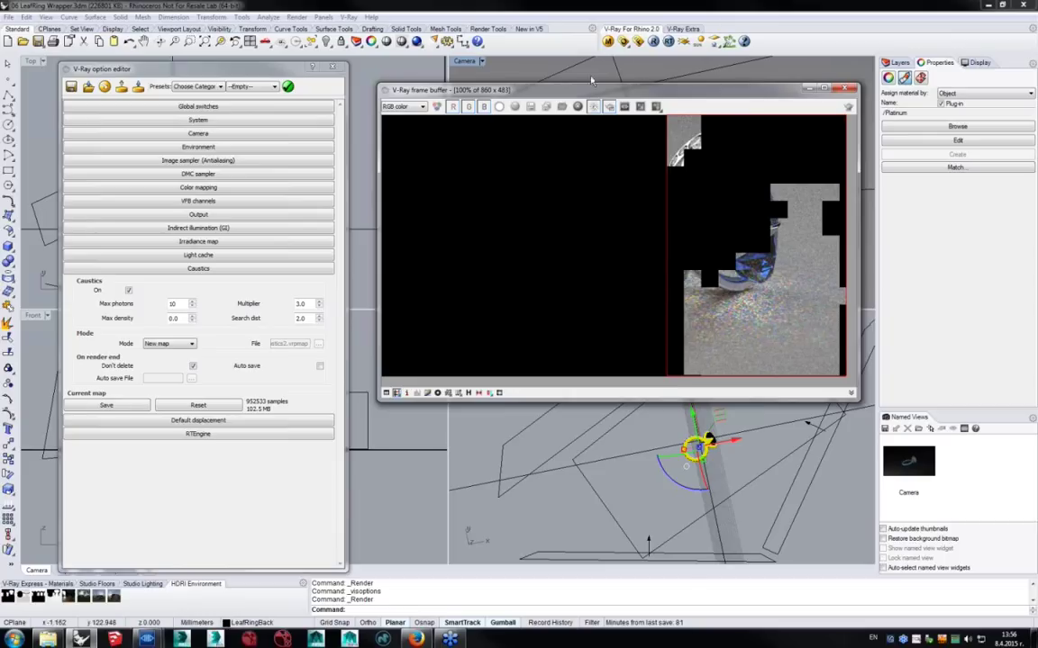
click(306, 69)
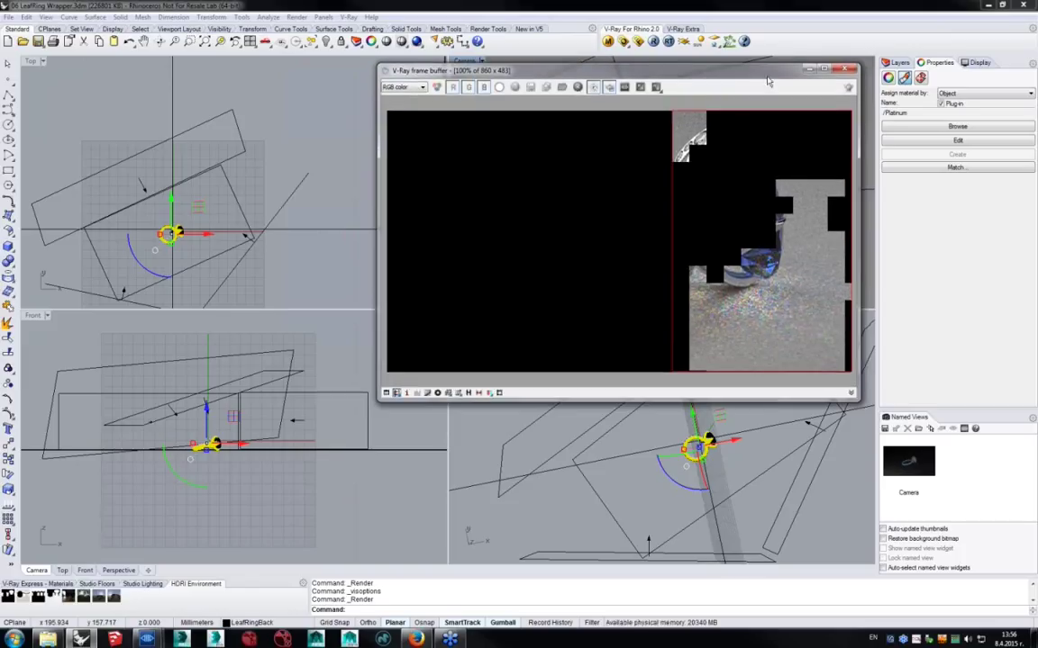
drag(745, 78, 670, 69)
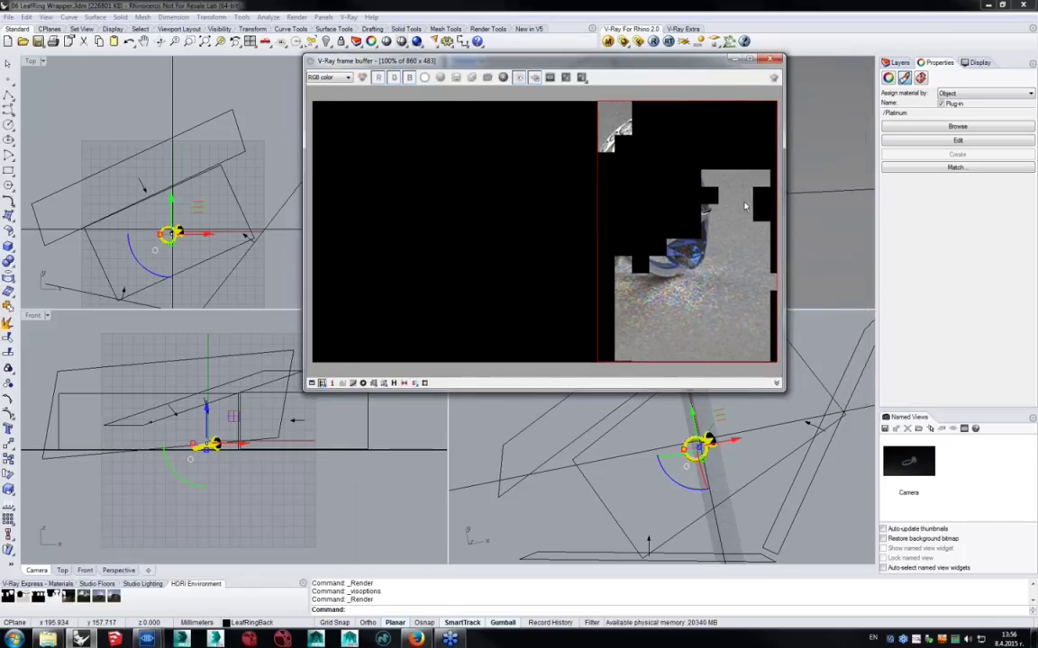
click(622, 43)
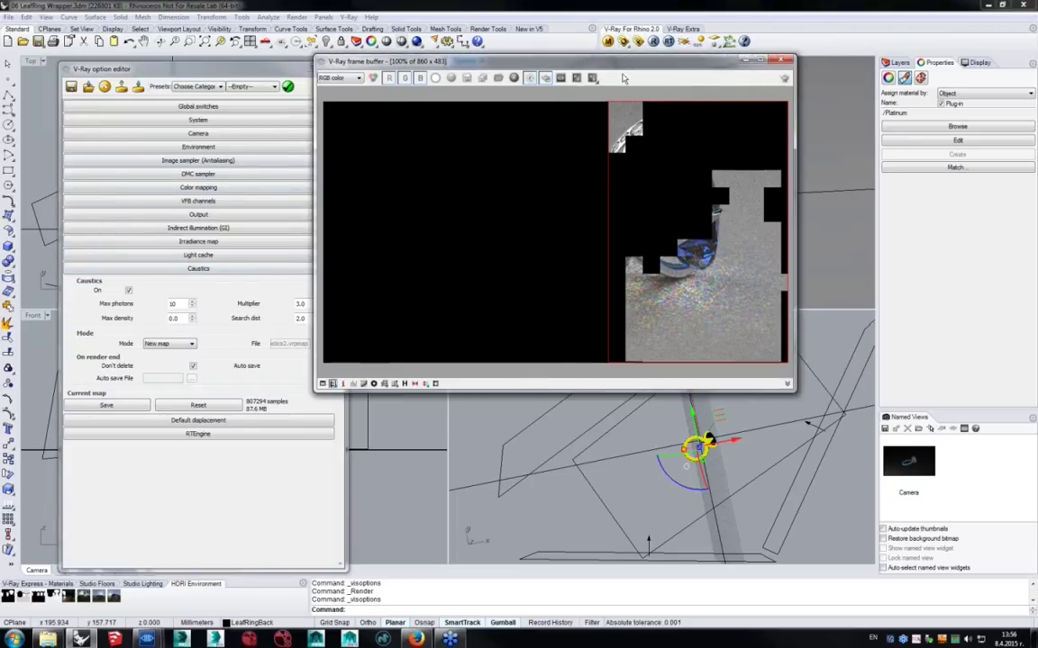
click(200, 107)
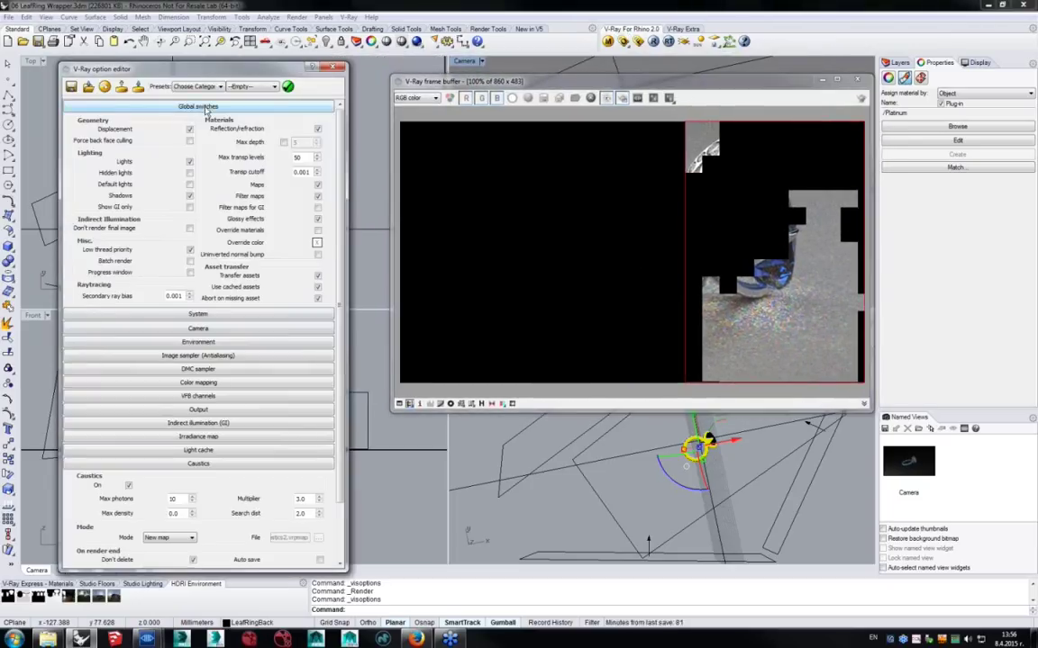
click(190, 273)
click(862, 99)
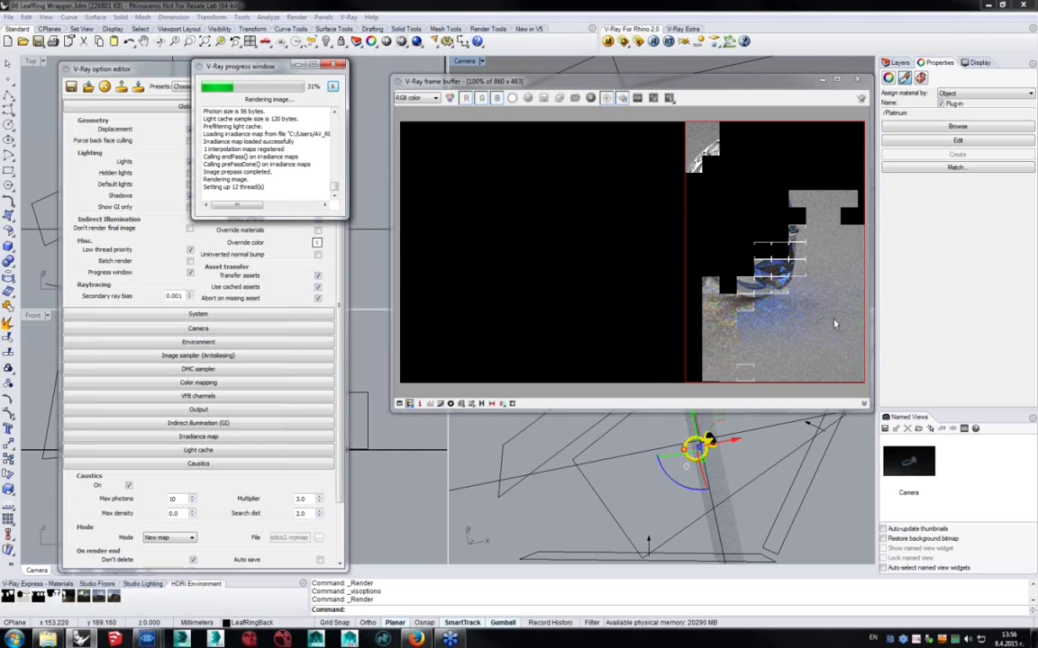
Examine the blue caustics below the gemstone up close, comparing the Caustics channel with RGB color.
scroll(834, 324, up, 2)
scroll(786, 270, down, 2)
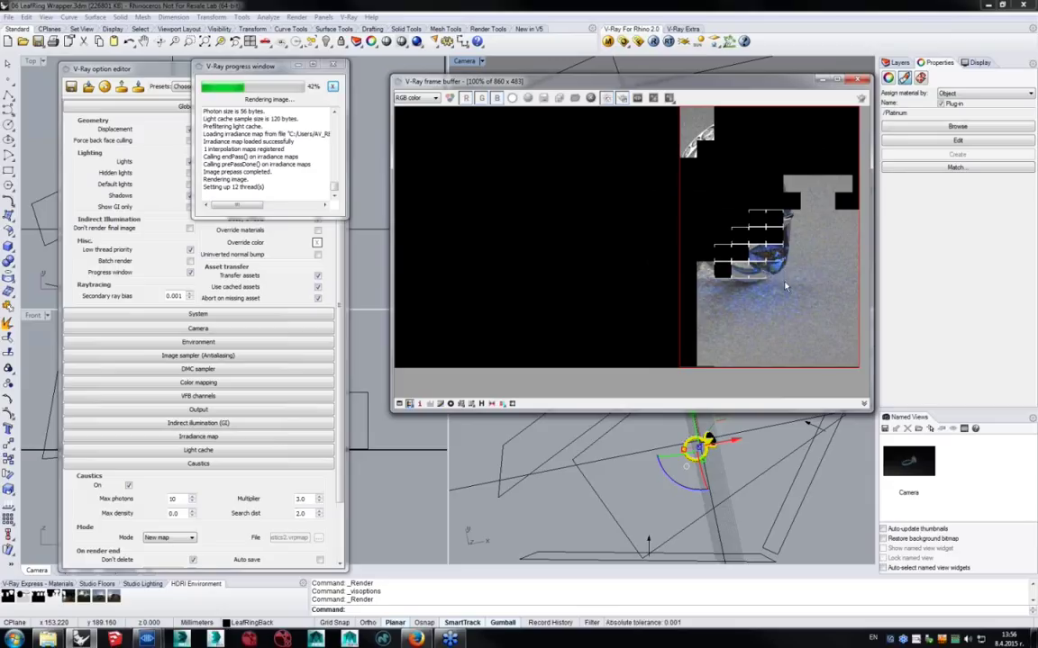
scroll(332, 524, down, 2)
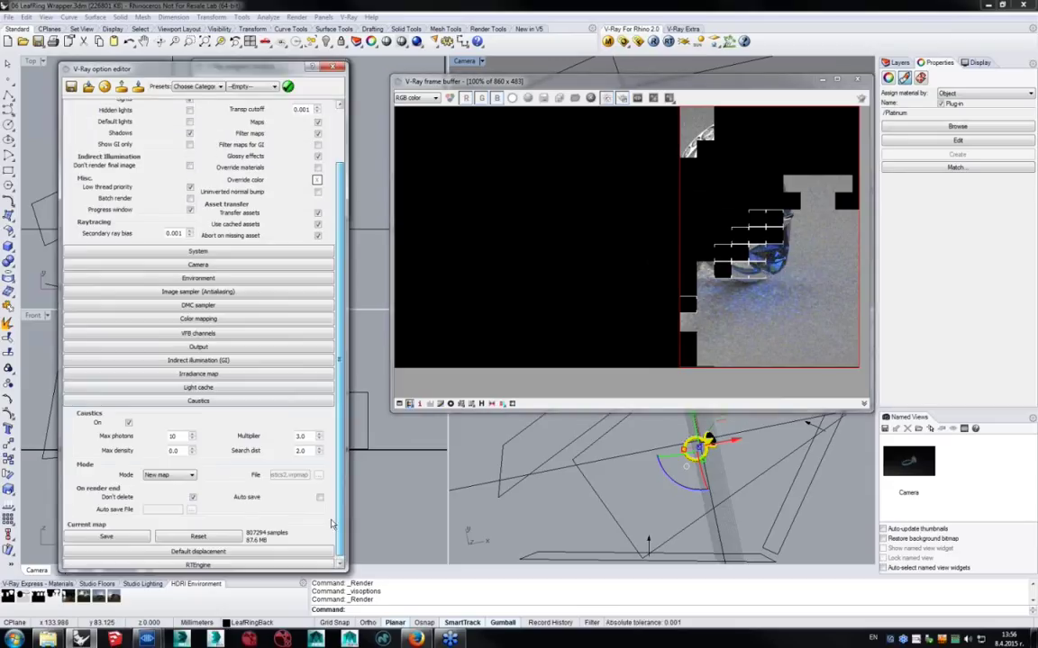
scroll(306, 505, down, 1)
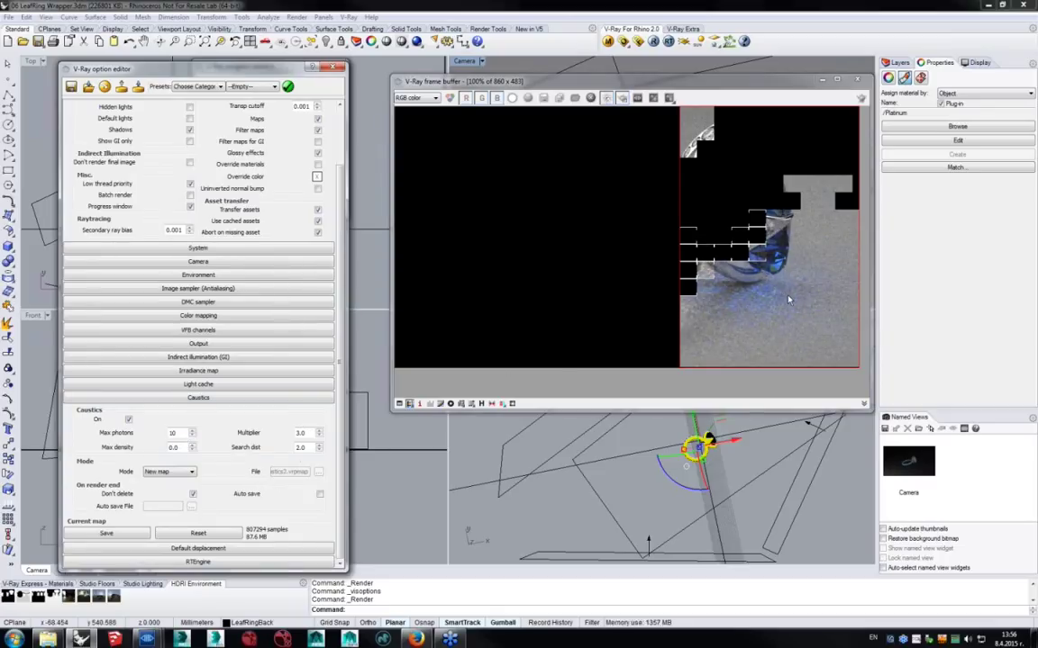
click(419, 97)
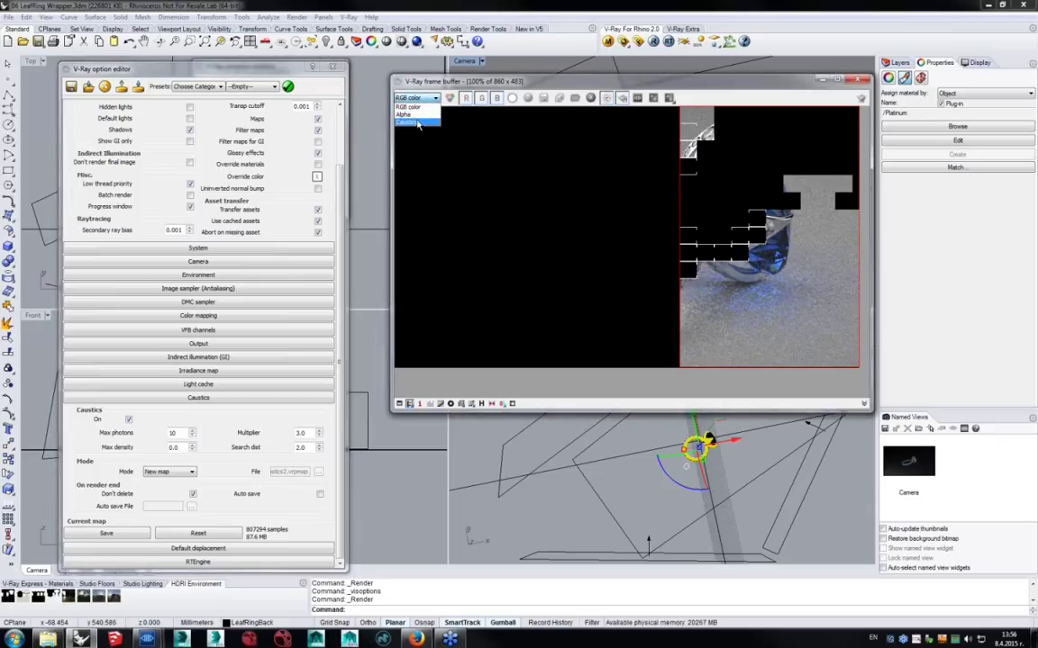
click(416, 122)
click(419, 97)
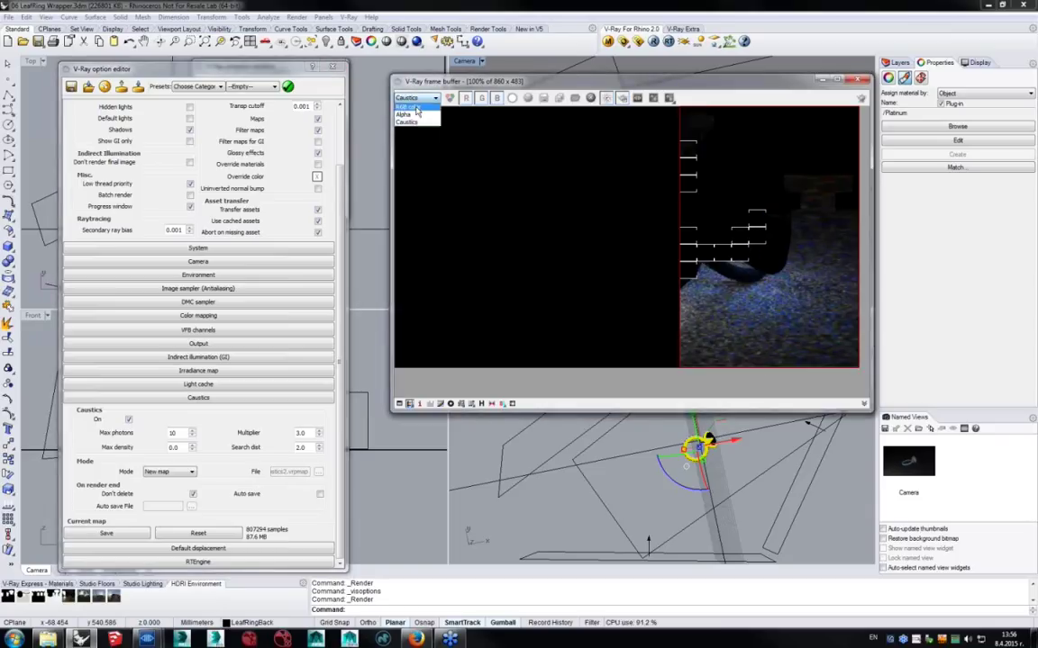
click(415, 109)
scroll(769, 324, down, 2)
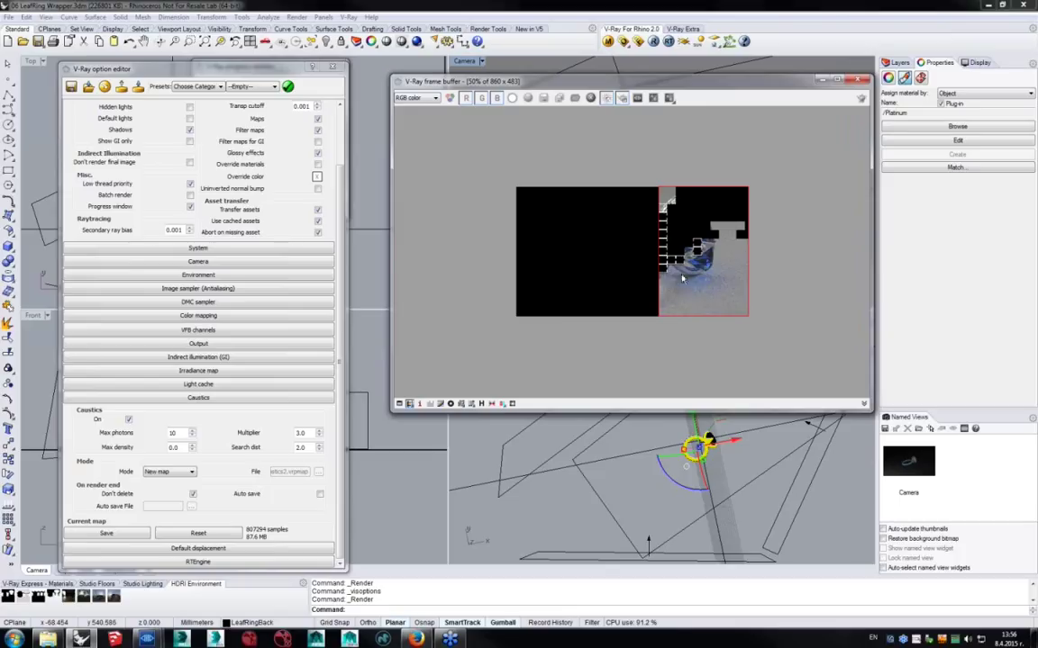
scroll(675, 281, up, 2)
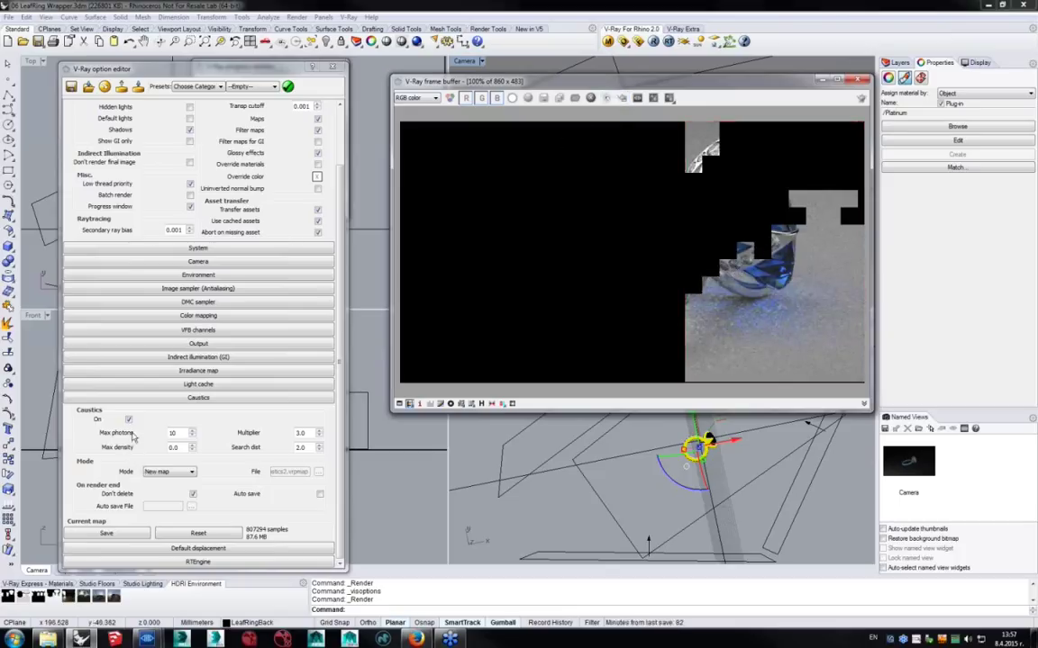
Turn off caustics, collapse the Caustics settings and close the V-Ray render options.
click(128, 420)
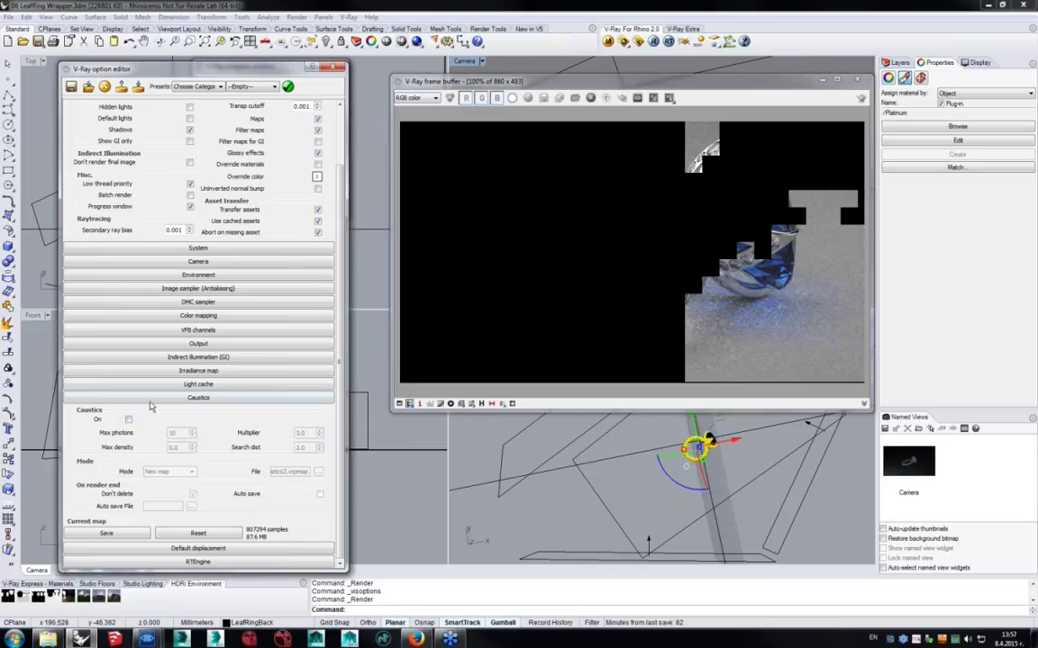
click(151, 399)
click(335, 68)
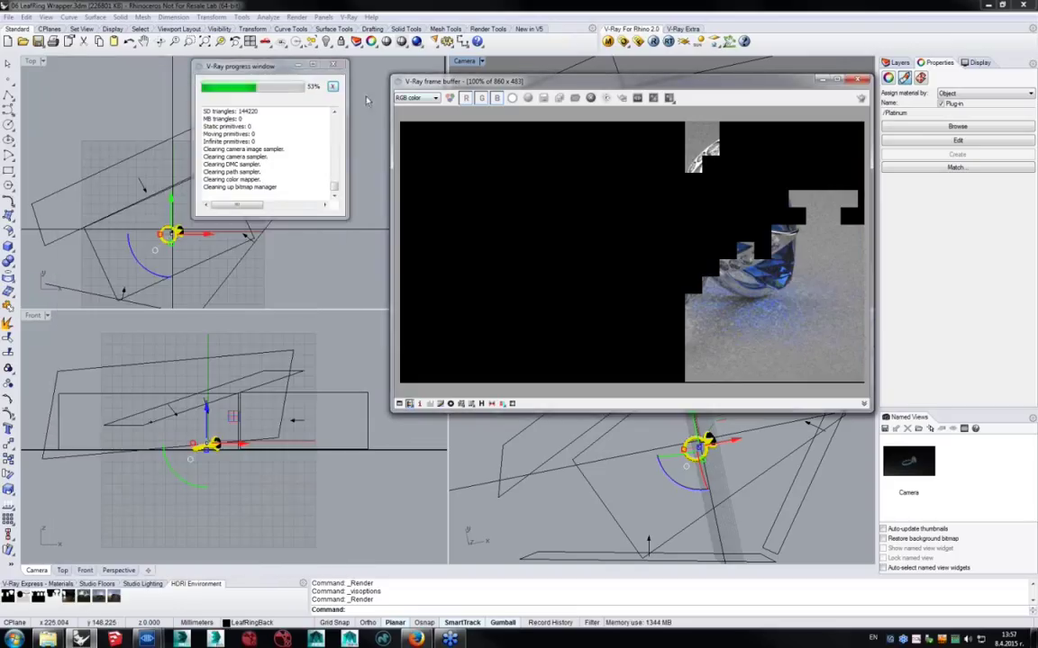
Render the full frame without caustics and turn on mouse tracking for the render buckets.
click(860, 98)
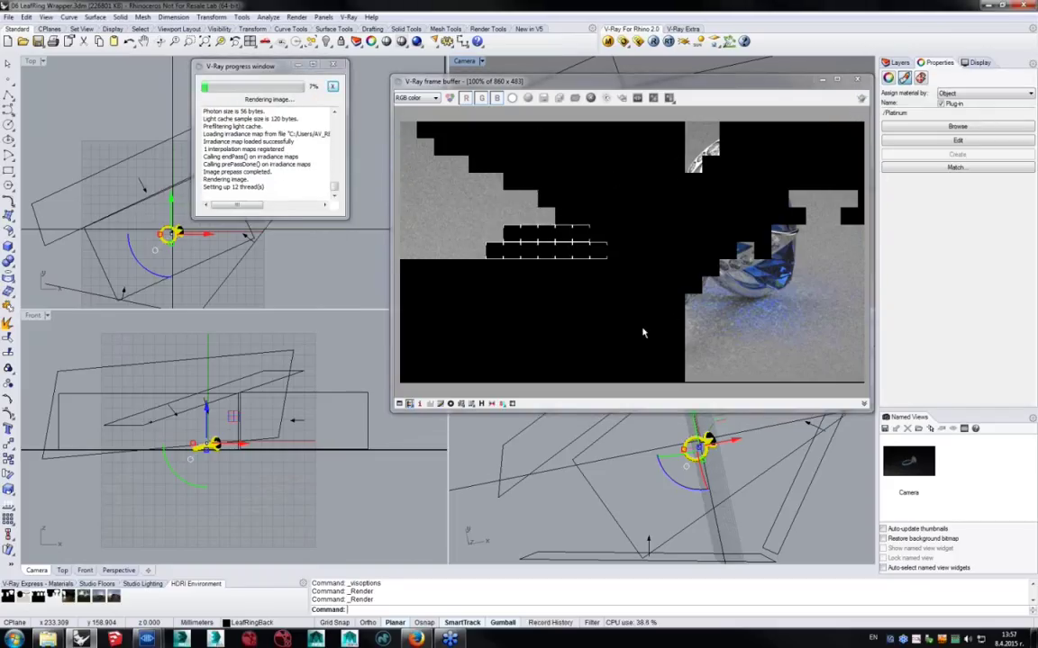
click(671, 283)
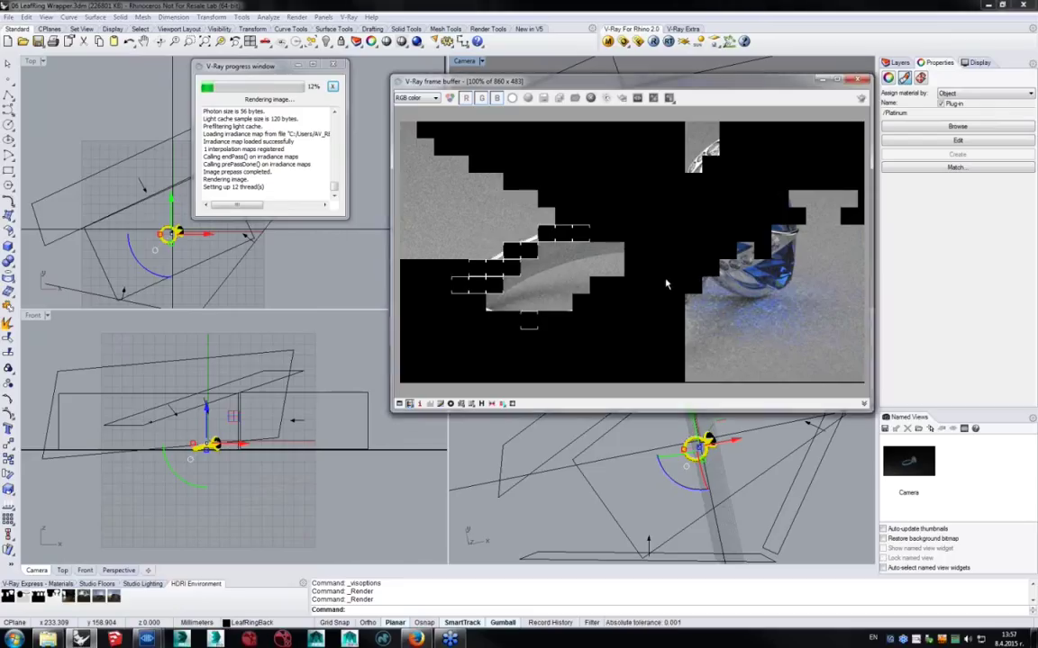
click(607, 98)
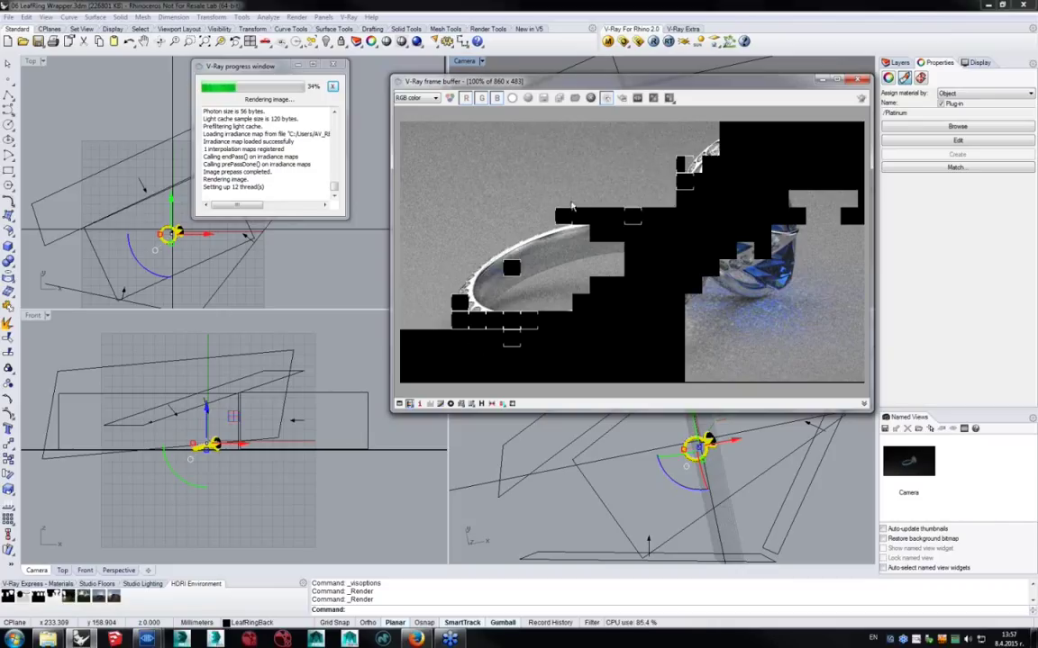
Compare the render's Alpha channel with RGB color, leaving the frame buffer on Alpha.
click(416, 98)
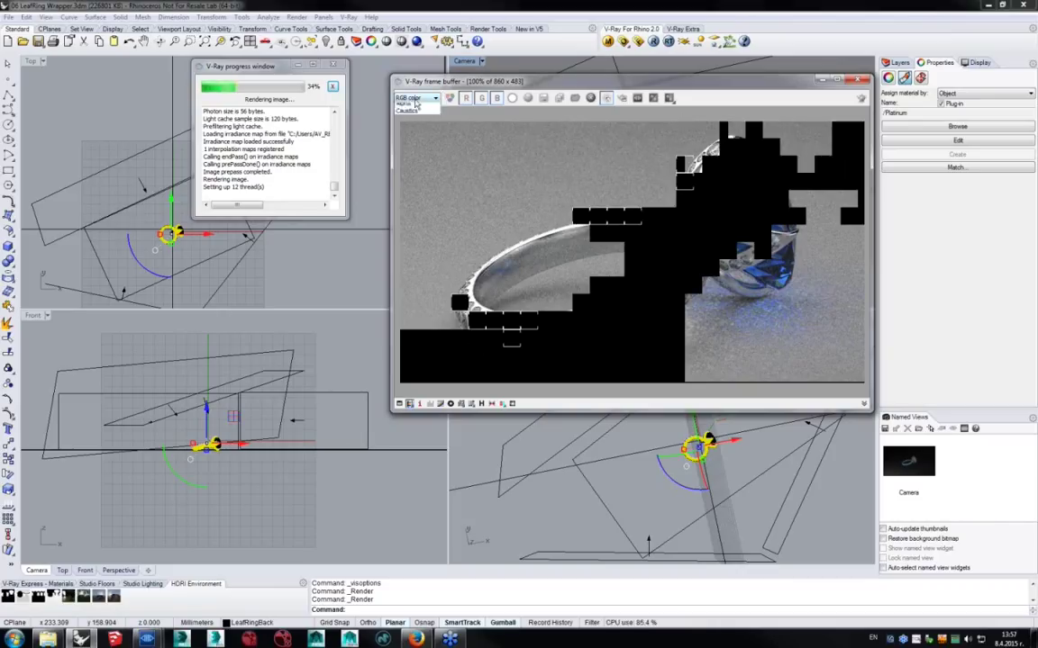
click(412, 104)
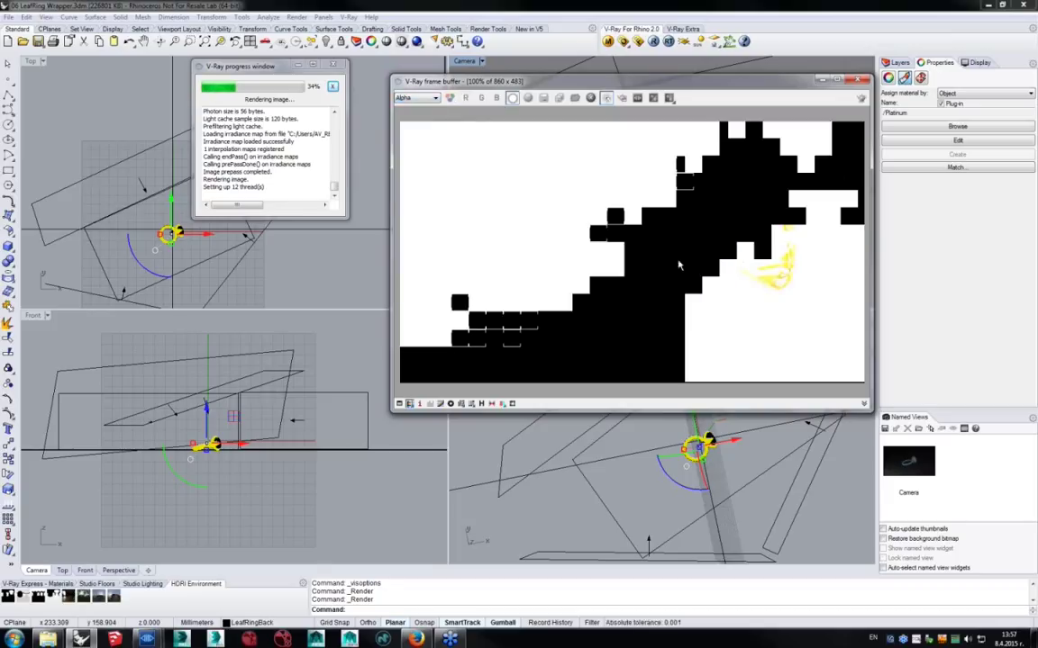
click(416, 99)
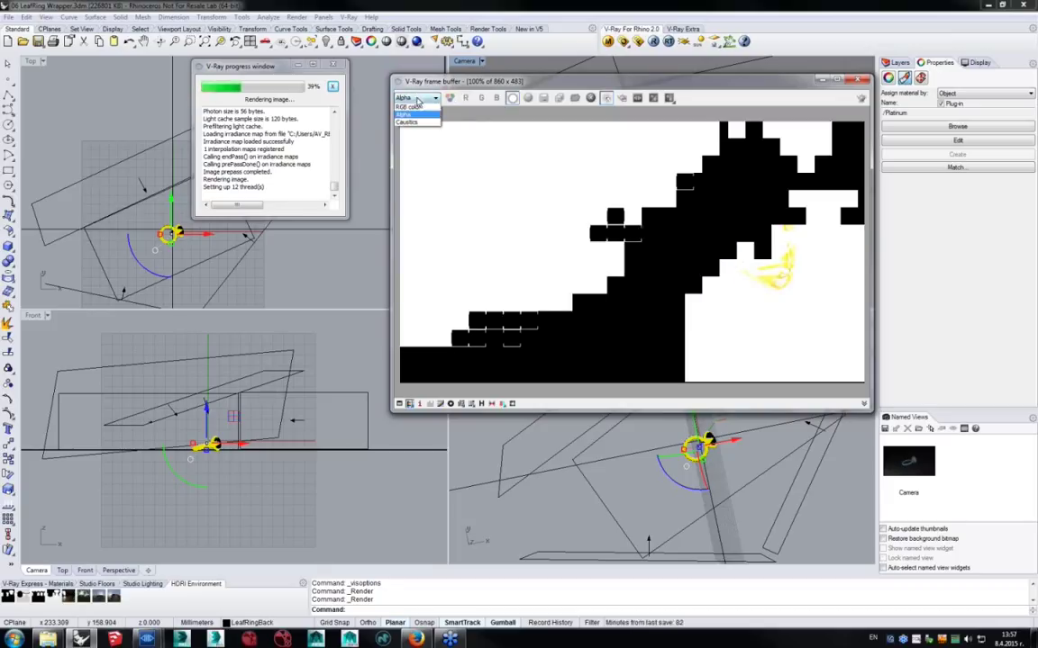
click(410, 106)
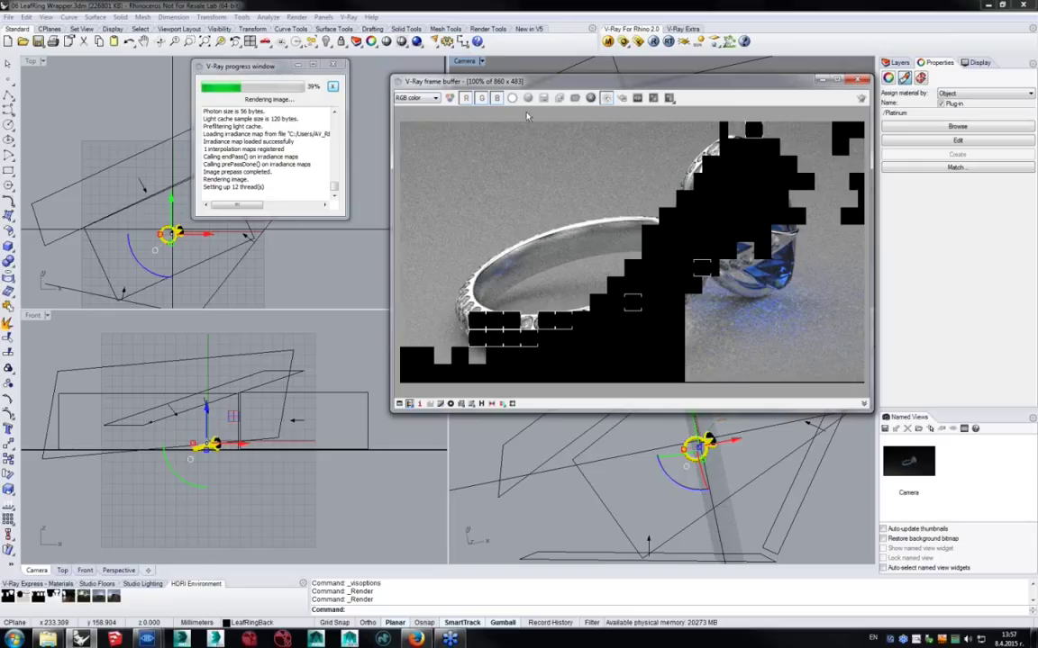
click(416, 98)
click(410, 113)
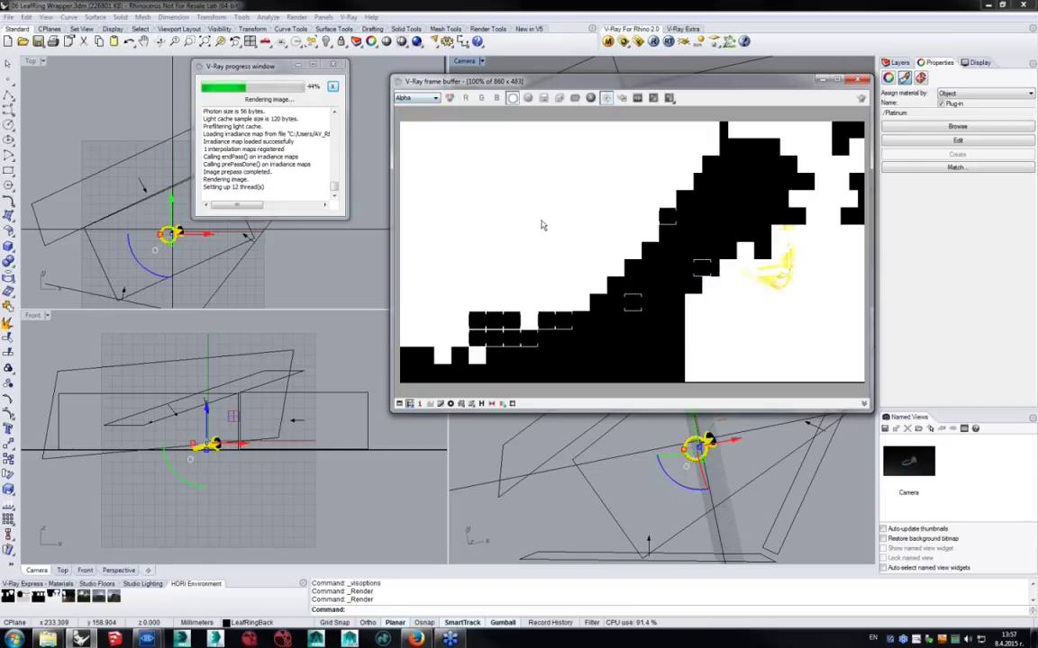
Stop the render, uncover the Camera viewport and select the floor surface.
click(333, 86)
drag(563, 87, 541, 219)
click(620, 103)
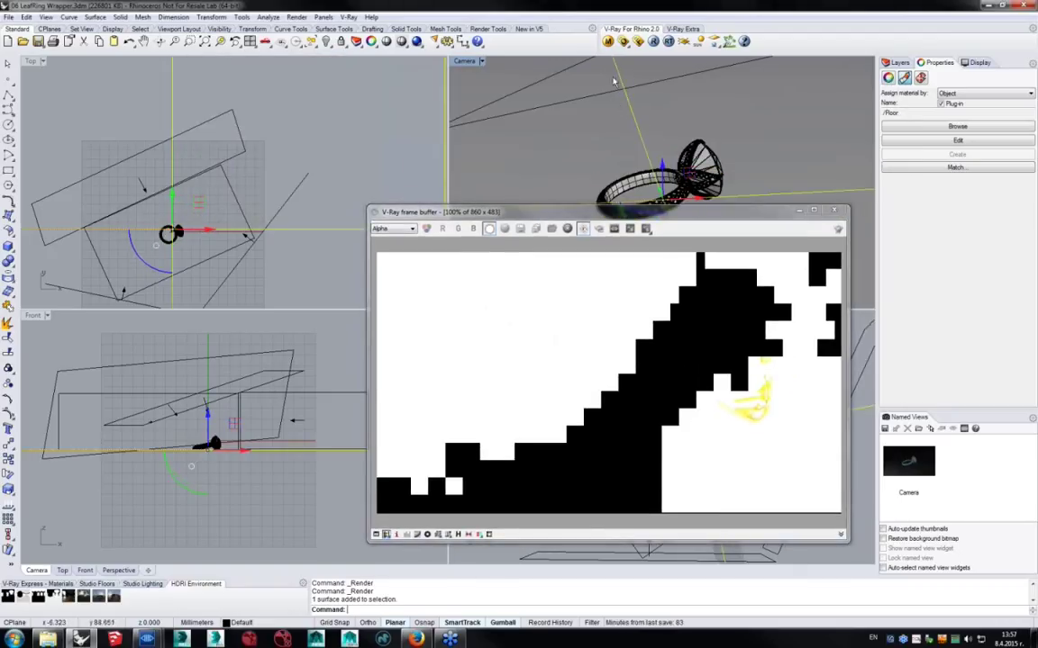
Open the V-Ray material editor and create a new wrapper material in the Scene Materials.
click(608, 42)
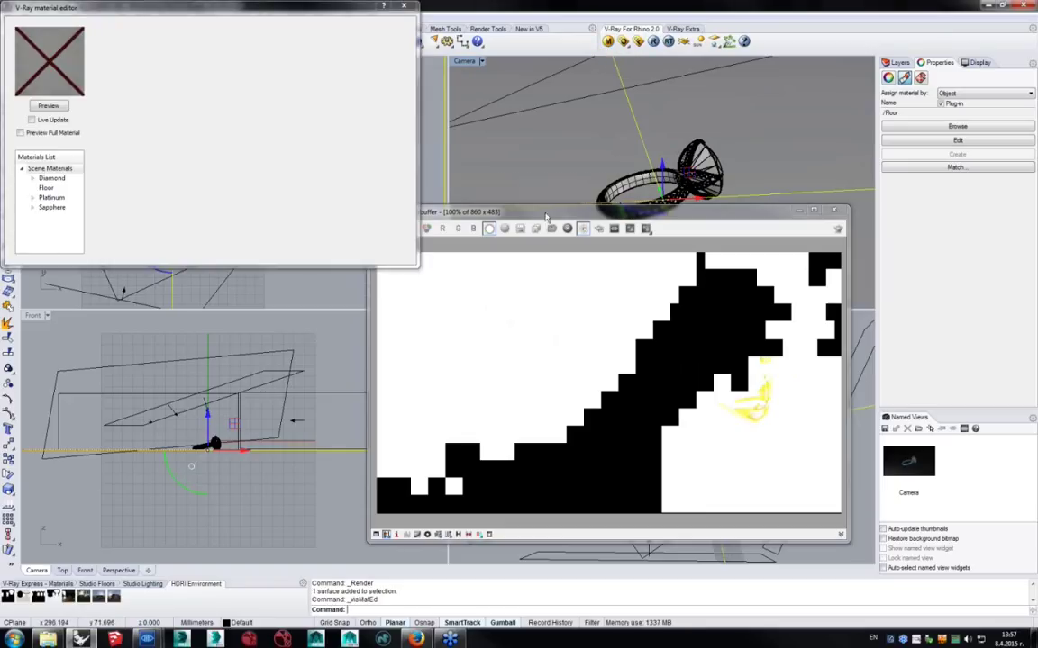
drag(553, 211, 635, 146)
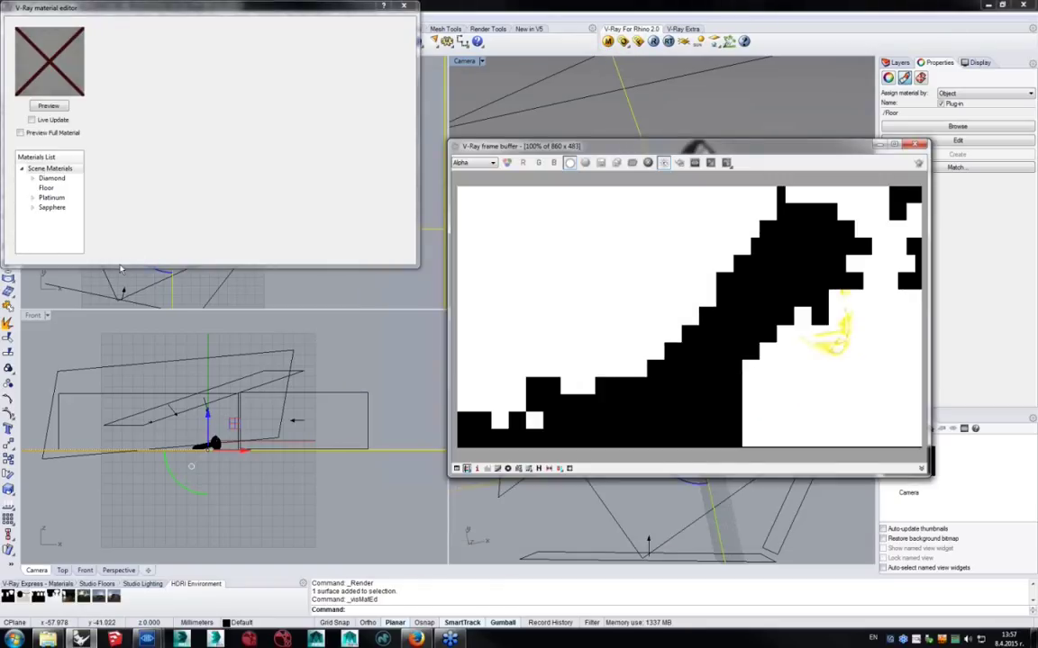
click(58, 190)
right_click(67, 172)
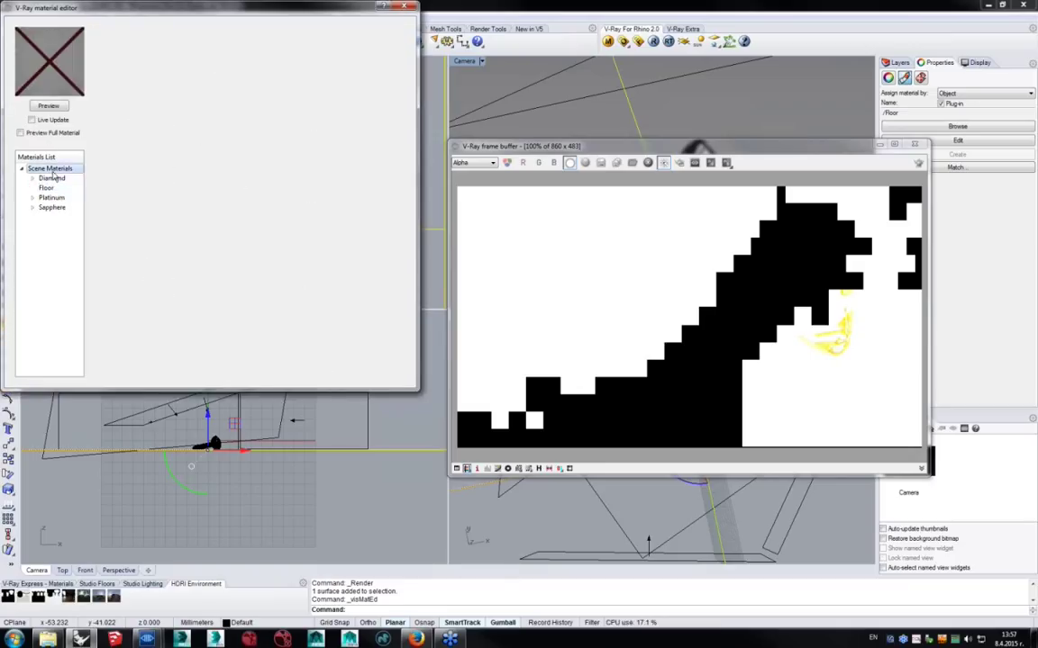
mouse_move(68, 177)
click(184, 241)
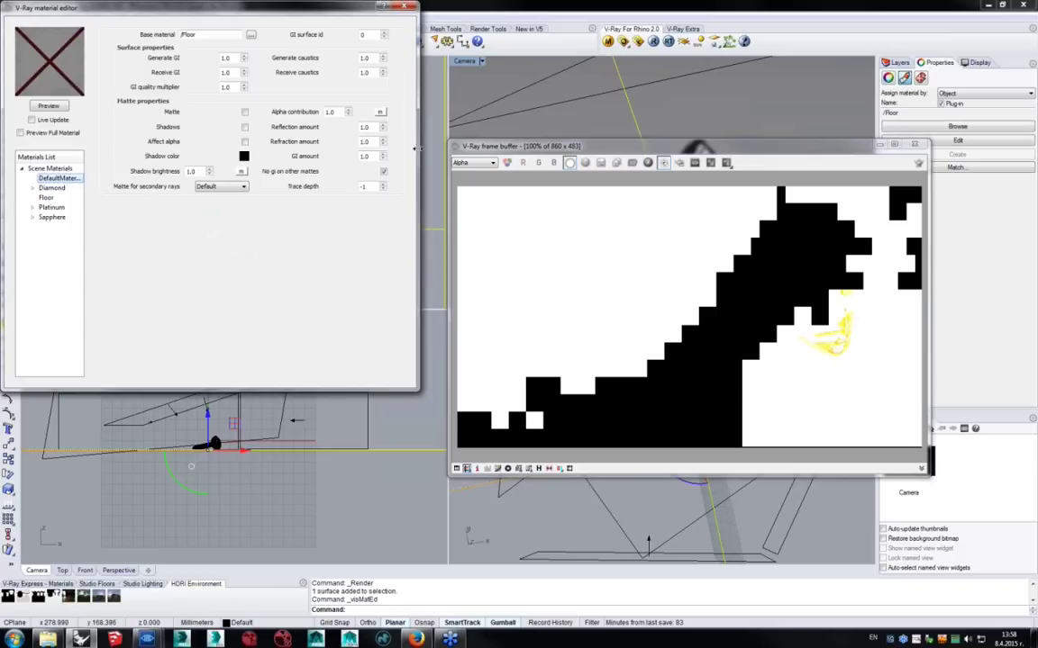
Confirm Floor as the wrapper's base material and apply the wrapper material to the selected floor surface.
drag(208, 37, 159, 41)
click(251, 35)
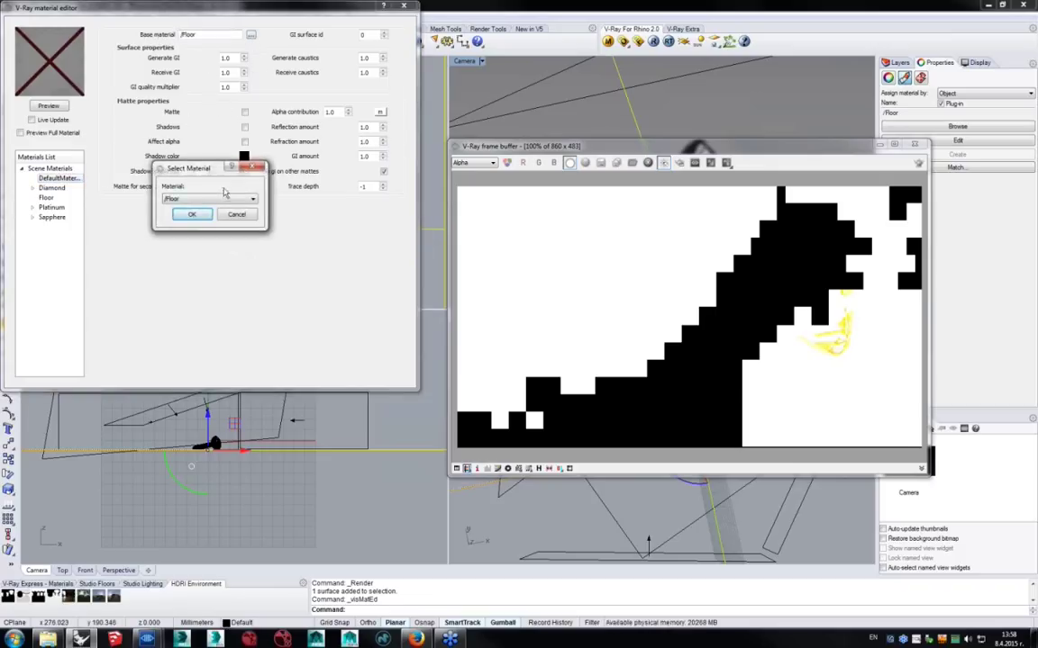
click(208, 199)
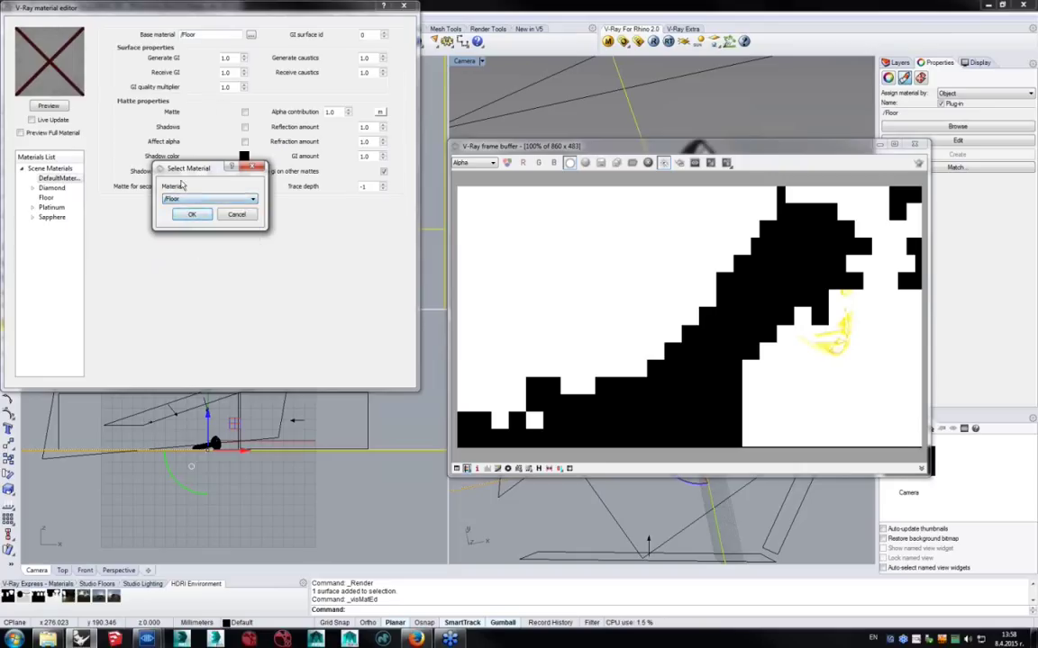
click(192, 215)
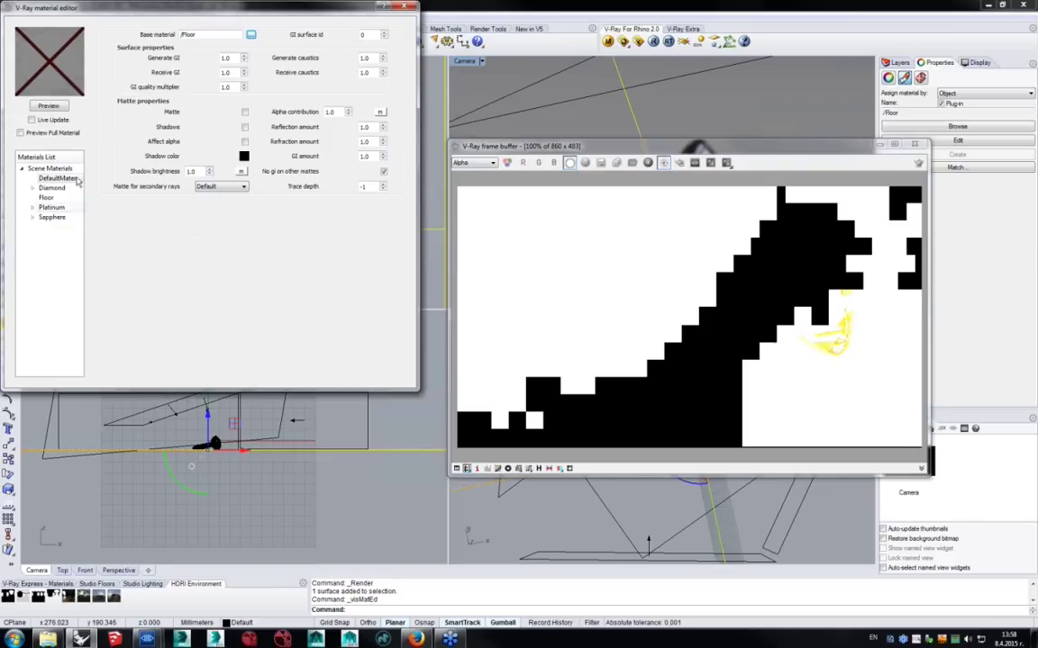
right_click(79, 180)
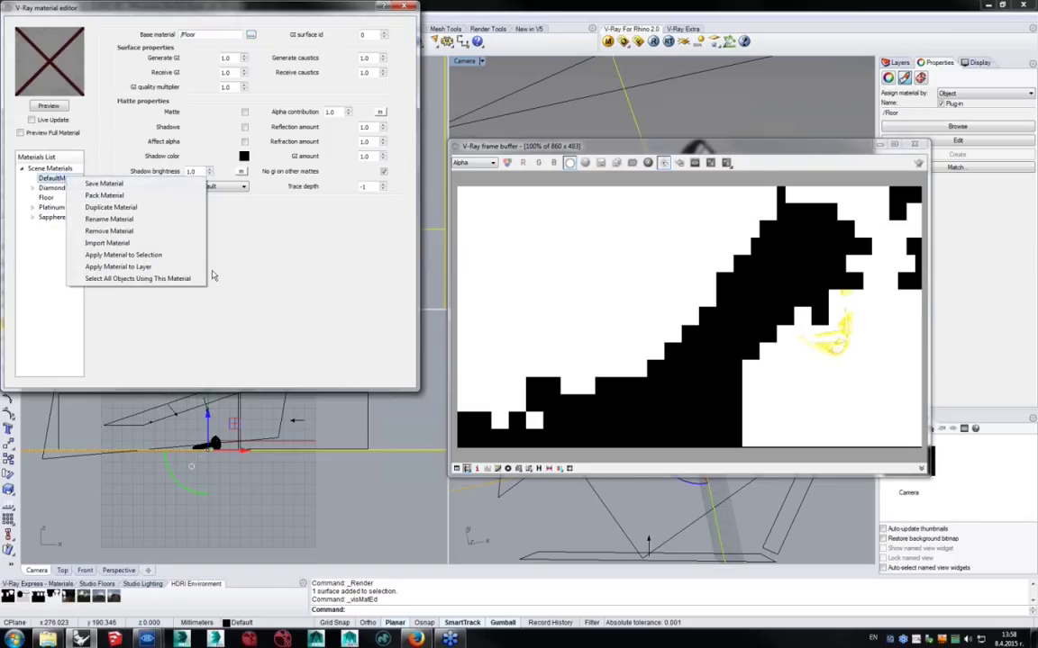
click(124, 255)
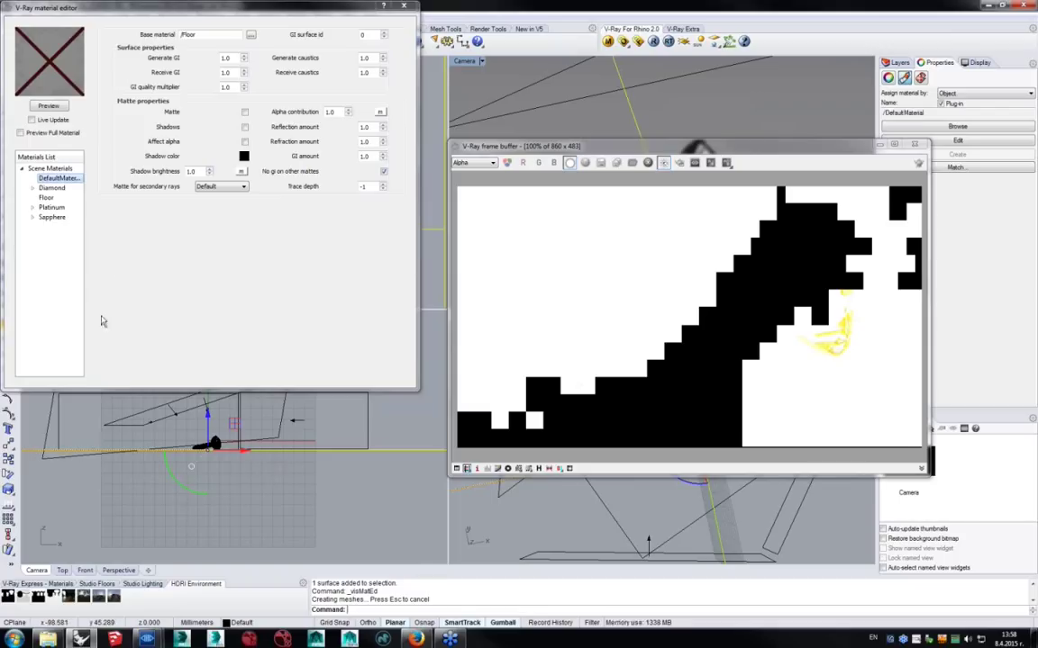
Rename the wrapper material in the Scene Materials as WrapperMtl.
right_click(63, 180)
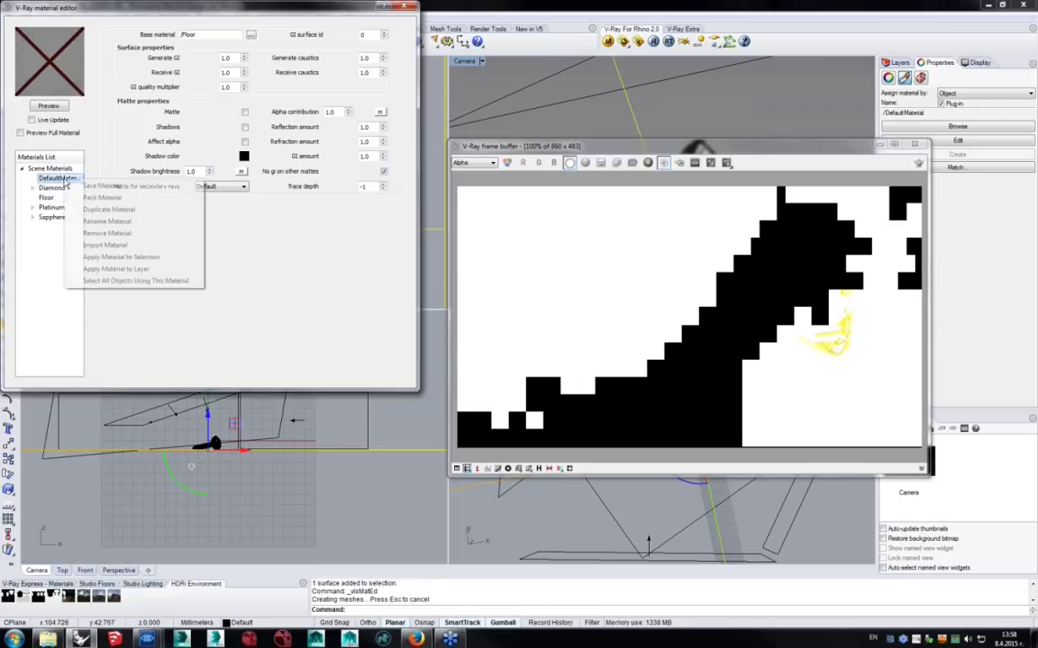
click(107, 220)
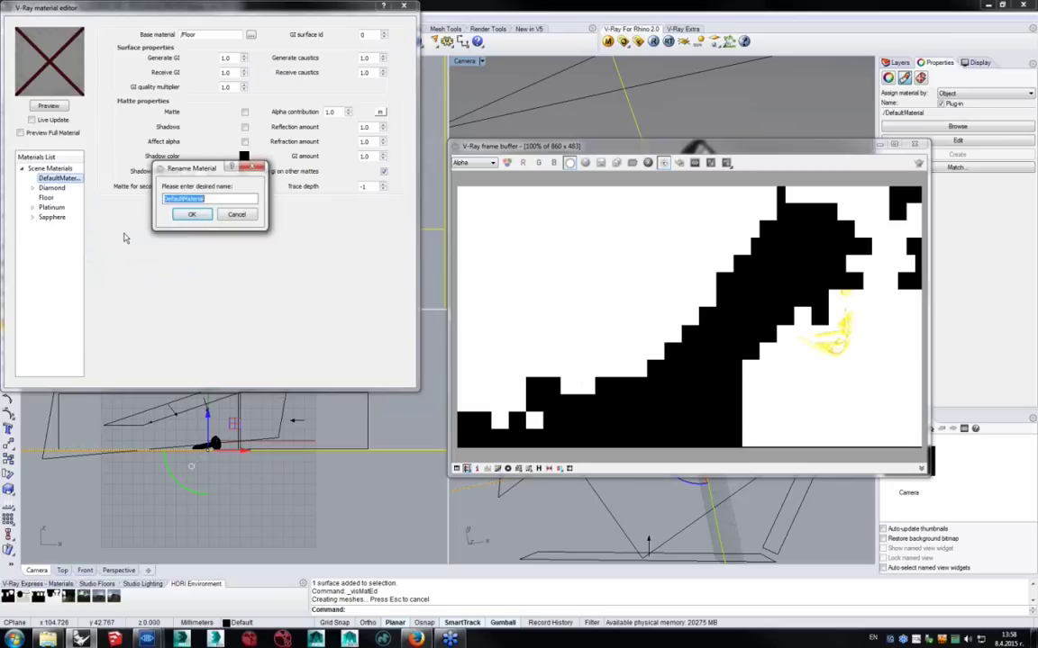
text(WrapperMtl)
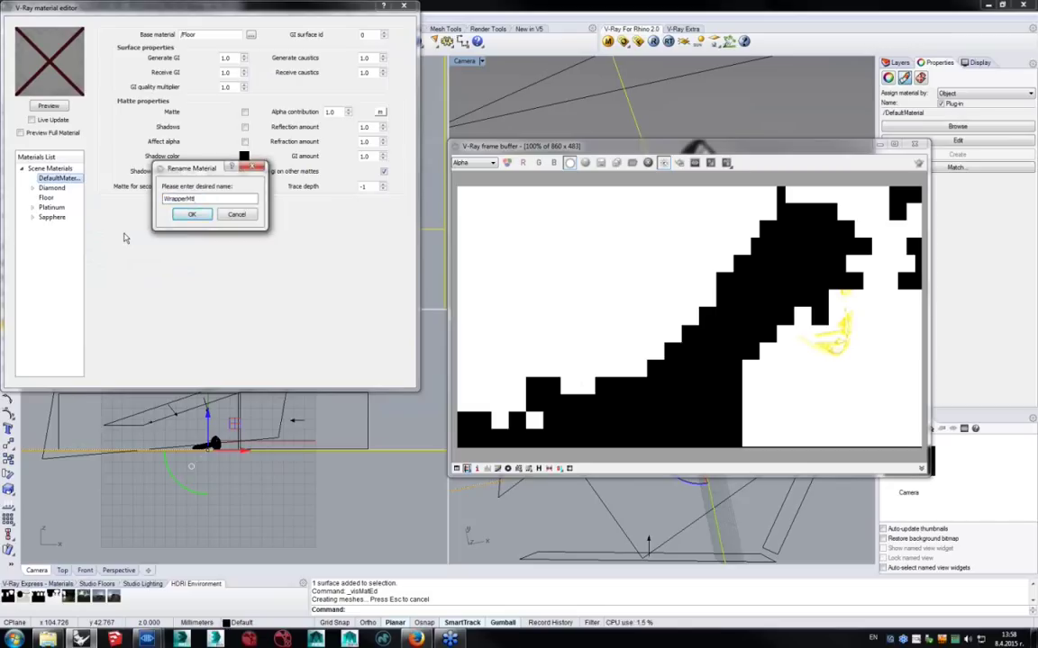
key(Return)
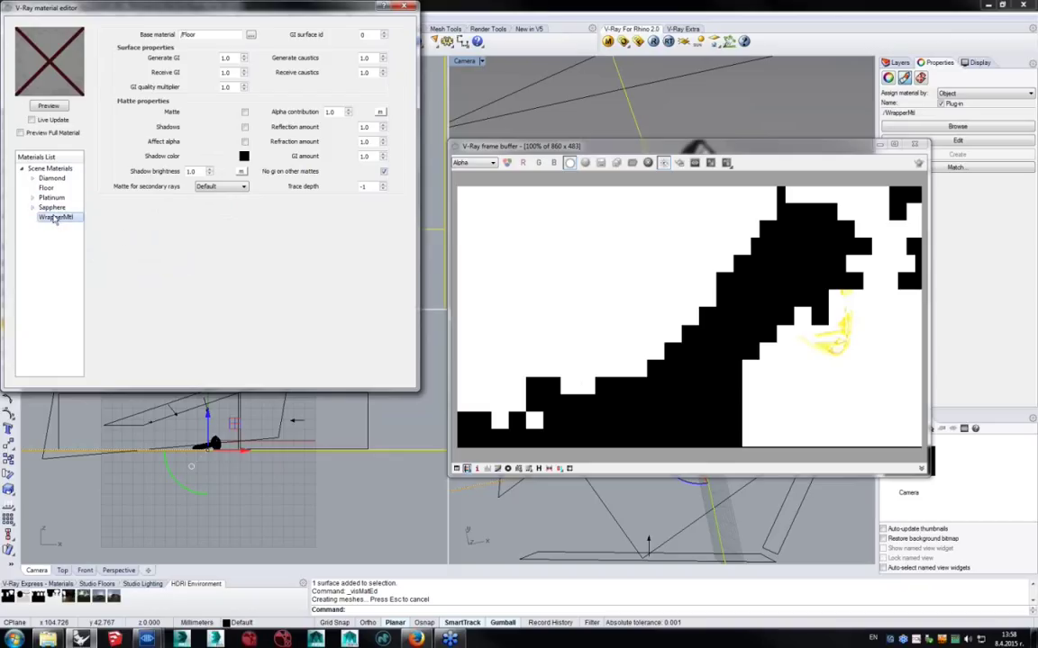
Render the floor with the wrapper material, compare the RGB color and Alpha channels, and stop the render.
click(490, 163)
click(470, 172)
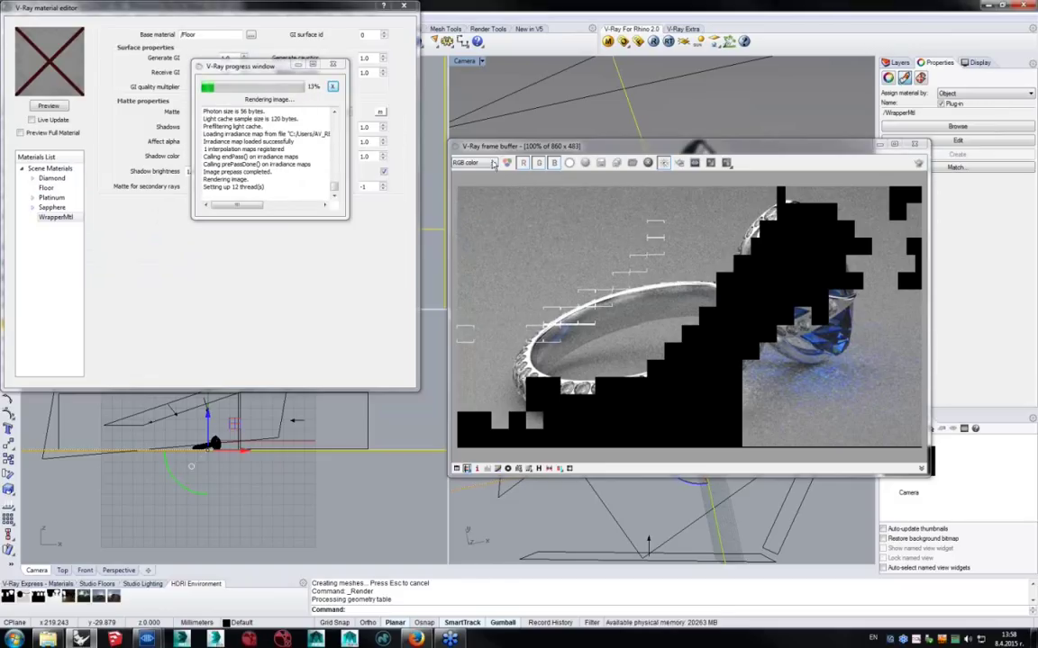
click(491, 163)
click(464, 180)
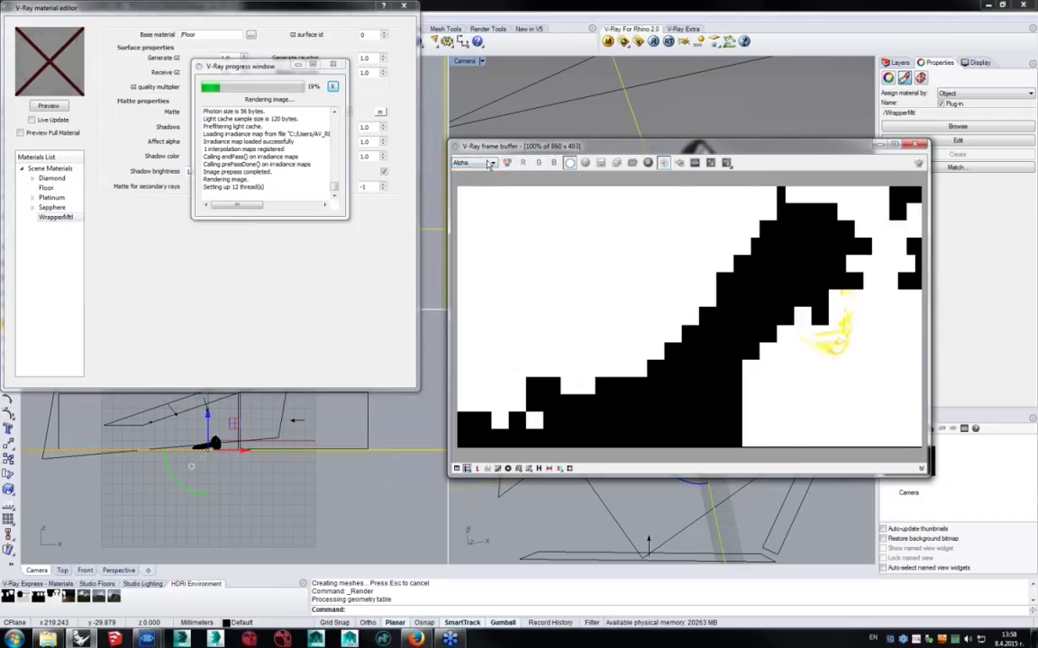
click(333, 87)
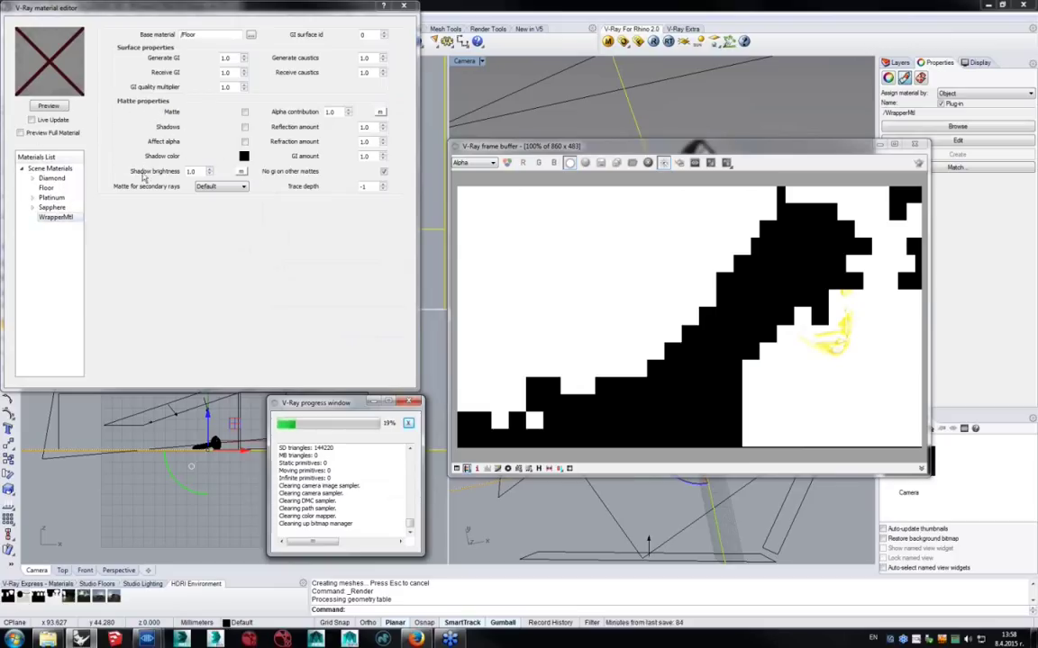
Enable Matte, Shadows and Affect alpha on WrapperMtl and re-render, comparing the RGB color and Alpha channels.
click(245, 112)
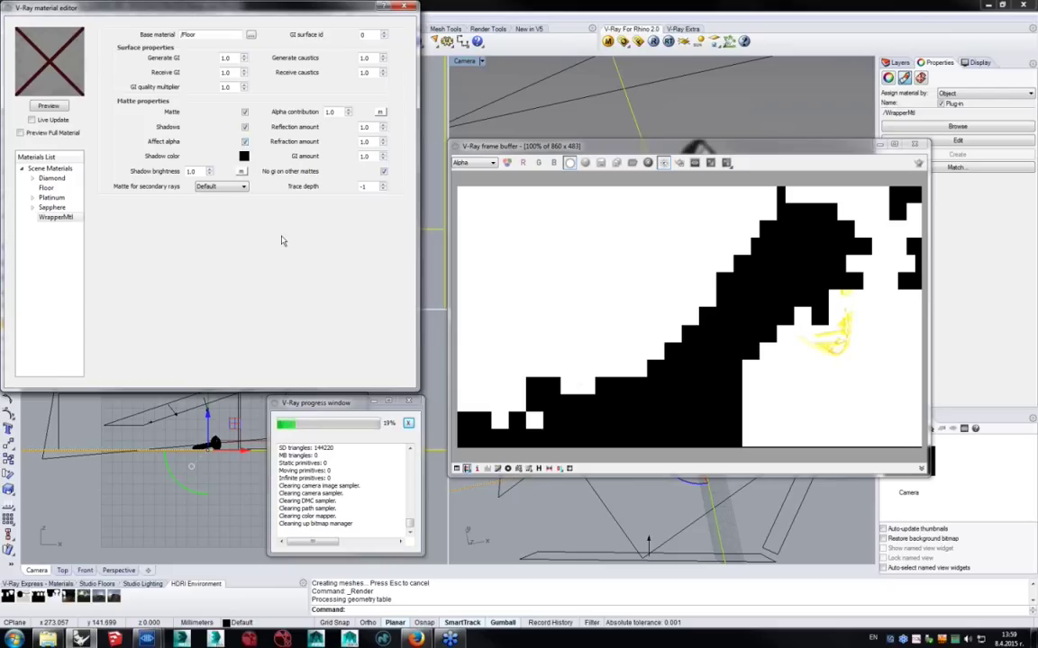
click(473, 163)
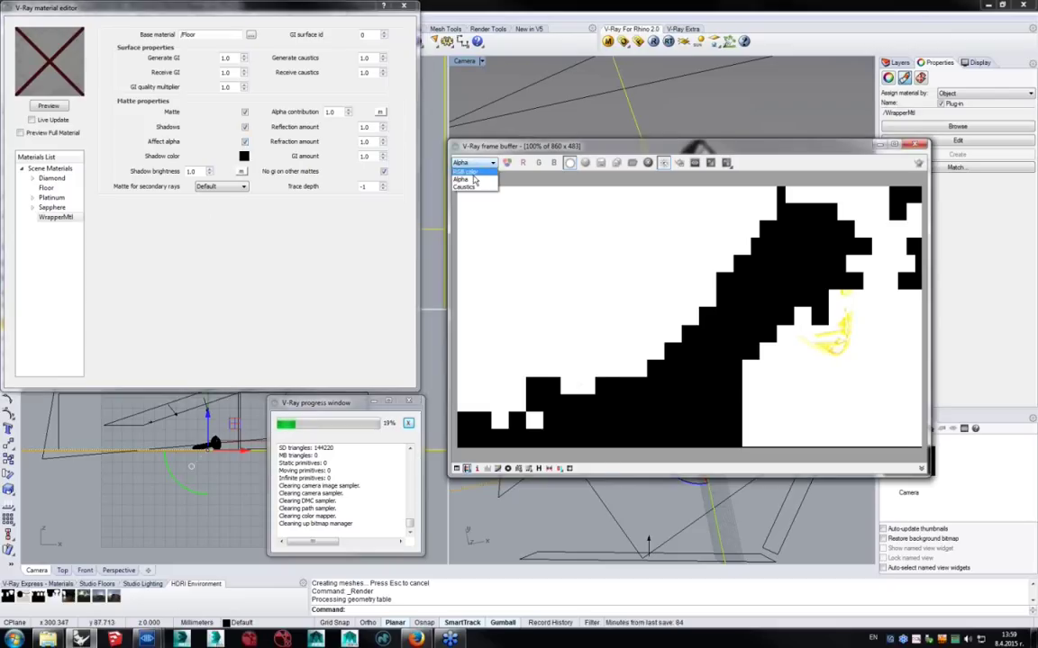
click(464, 171)
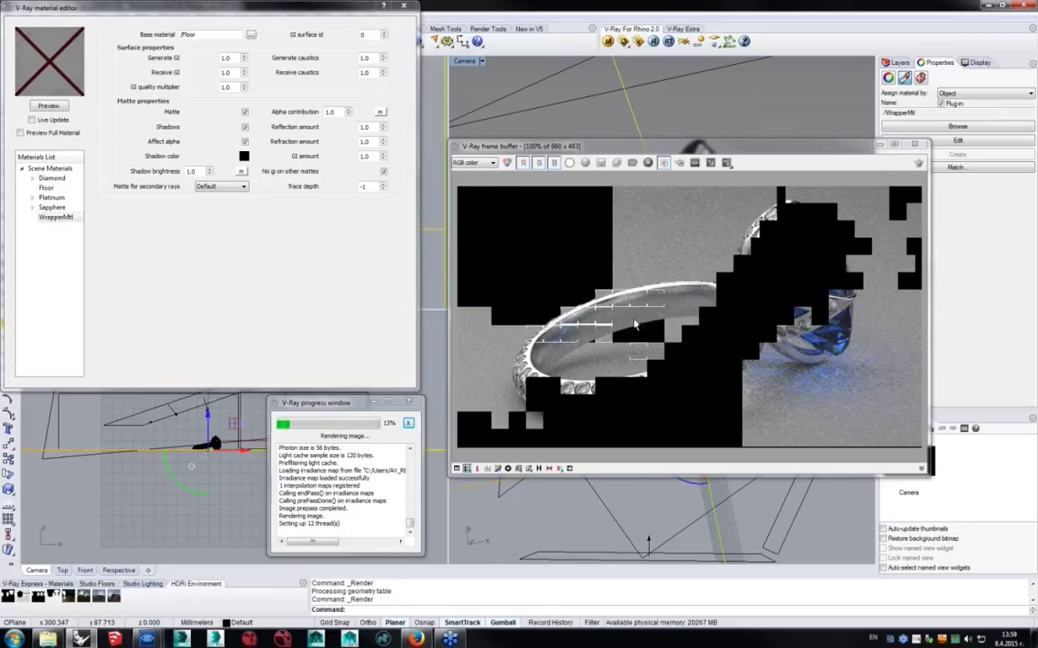
click(477, 163)
click(462, 179)
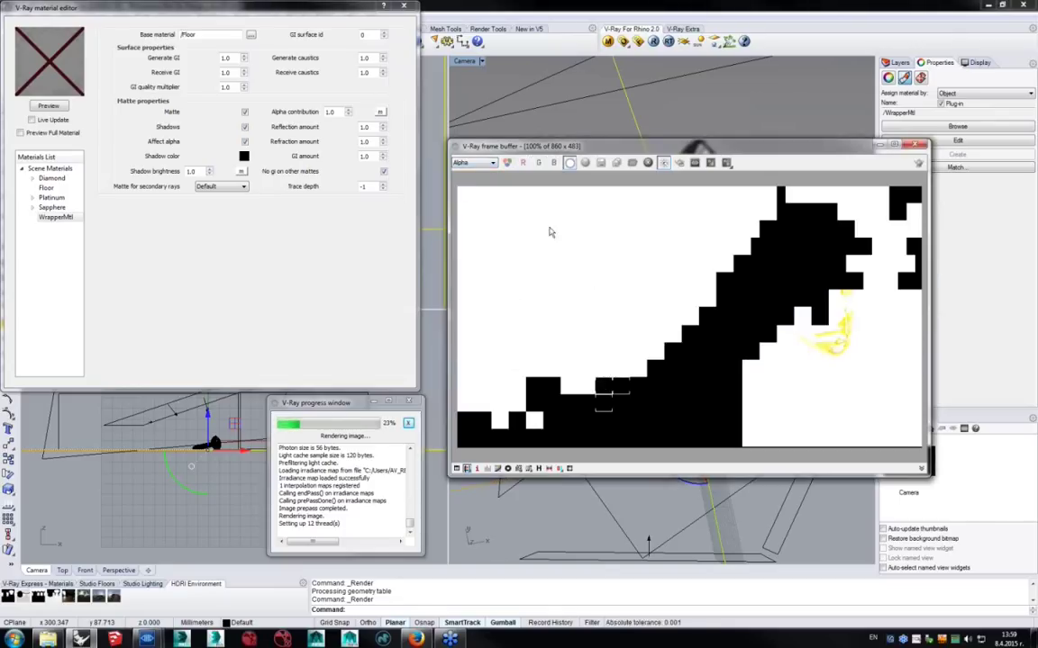
click(477, 163)
click(463, 171)
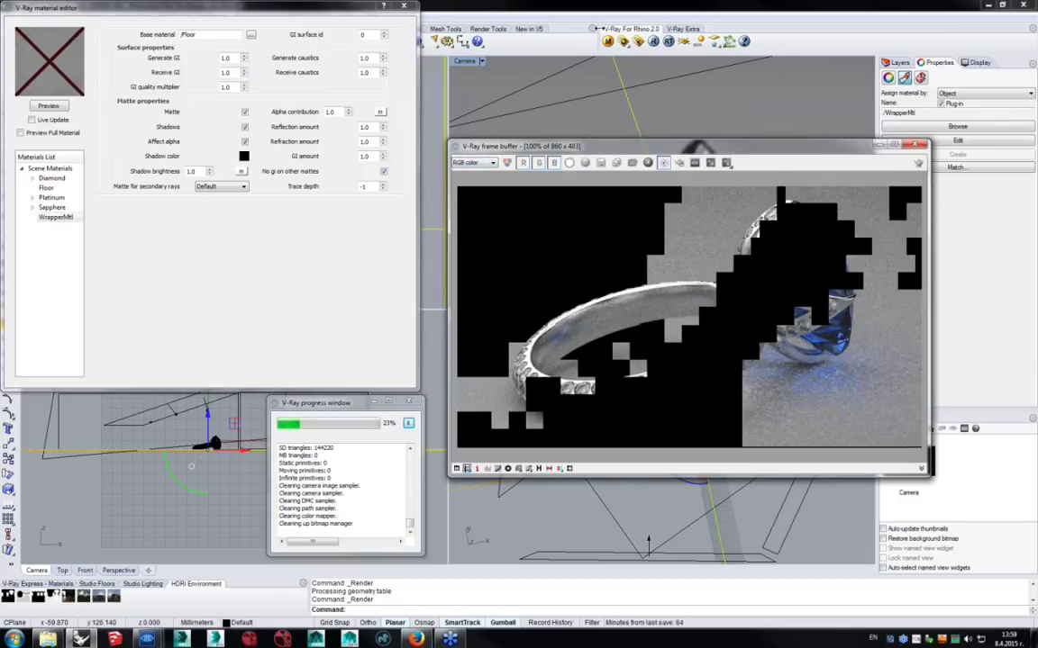
Turn on the Reflection, Refraction and white Reflection/refraction background environment overrides in the V-Ray options and re-render the ring.
click(608, 42)
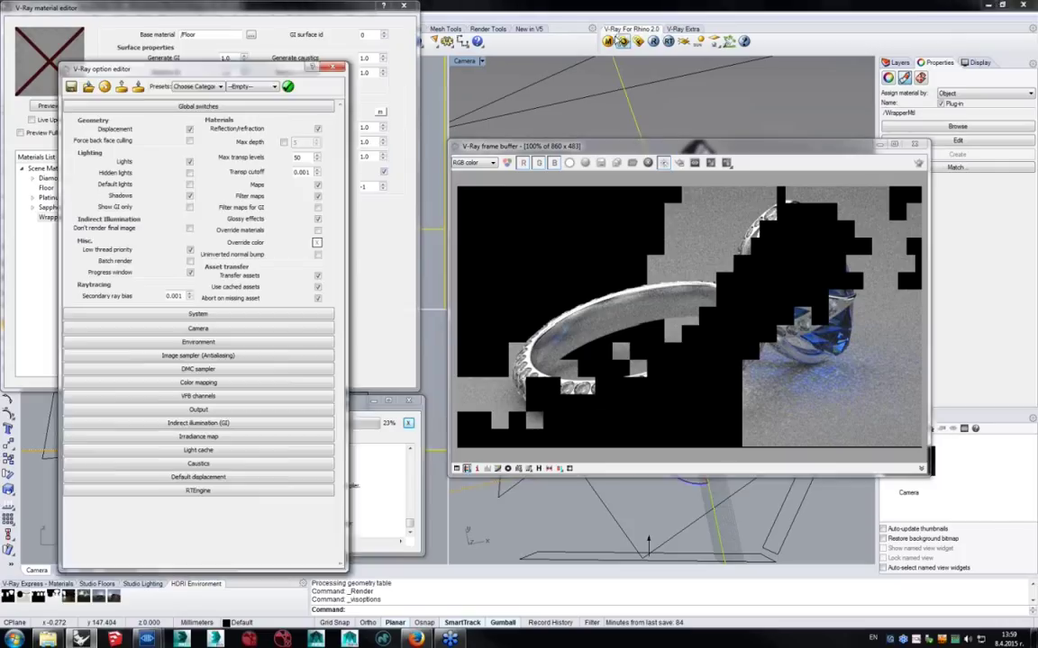
click(192, 146)
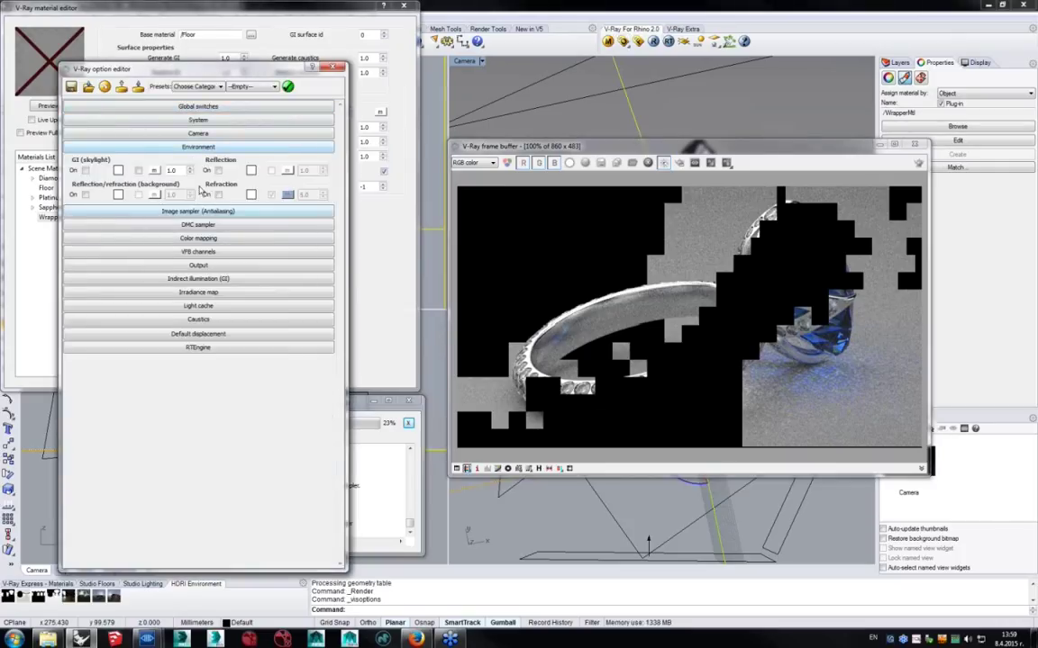
click(218, 170)
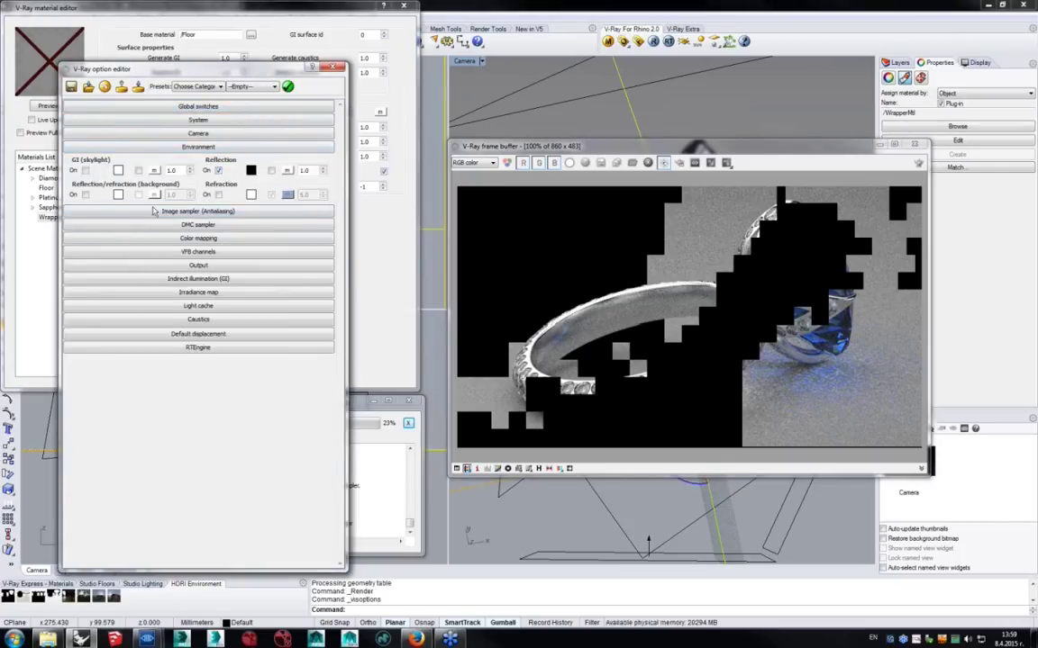
click(86, 195)
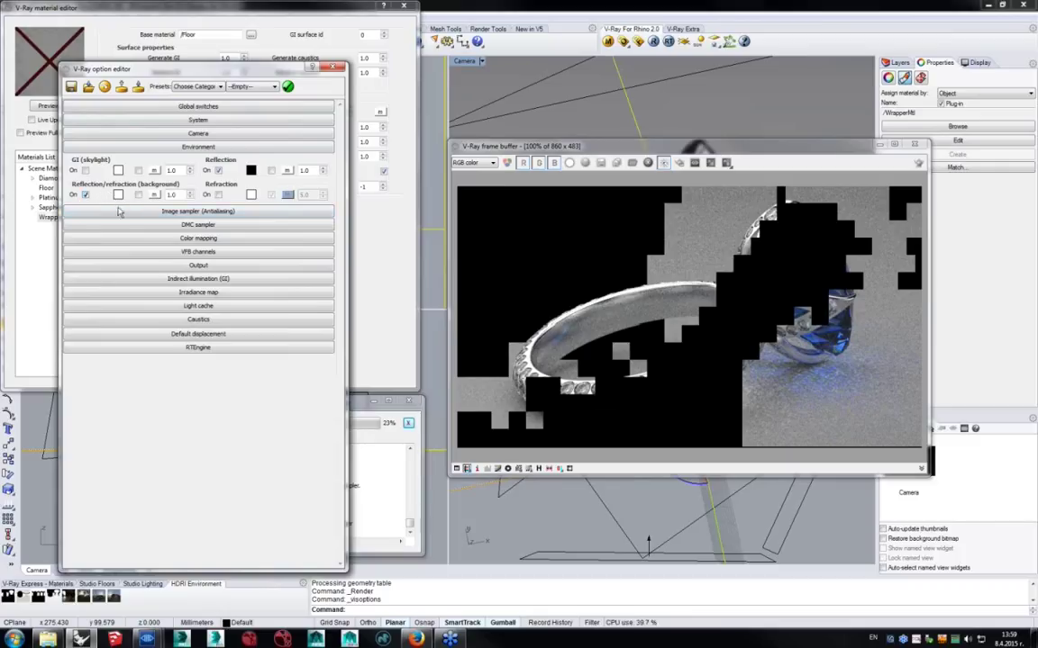
click(218, 194)
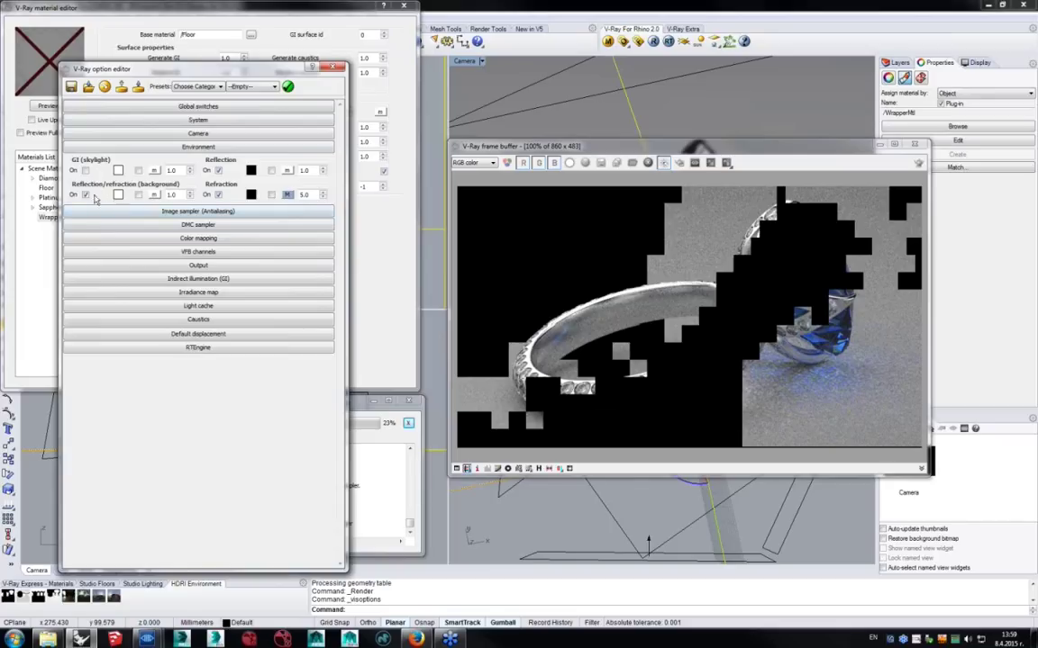
click(137, 195)
click(914, 176)
click(918, 164)
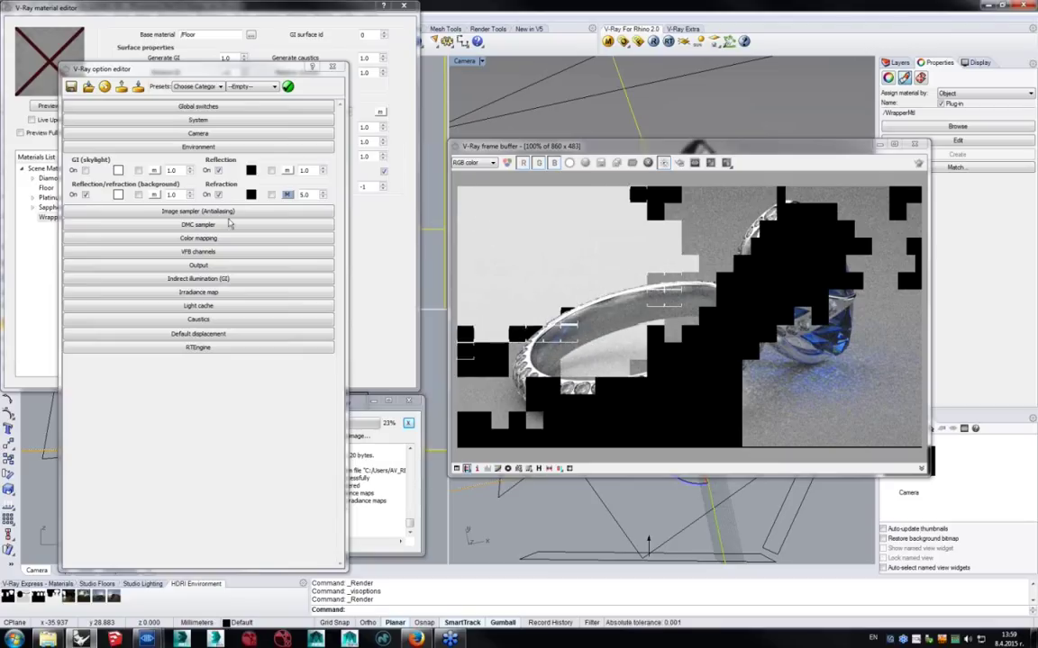
Examine the rendered floor around the sapphire and compare the Alpha channel with RGB color.
click(85, 194)
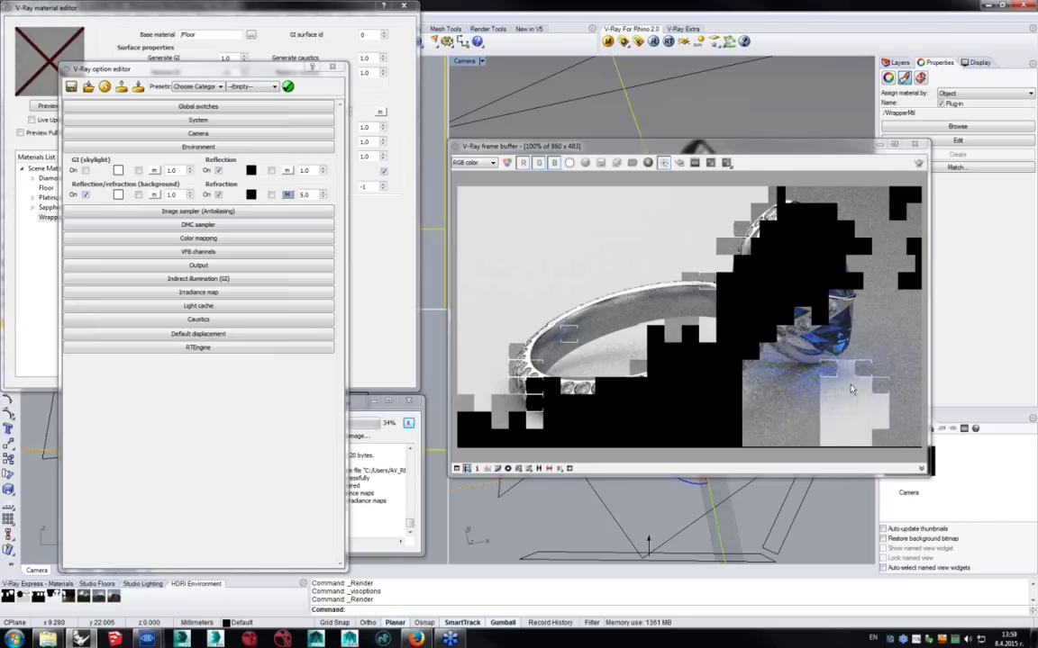
click(855, 387)
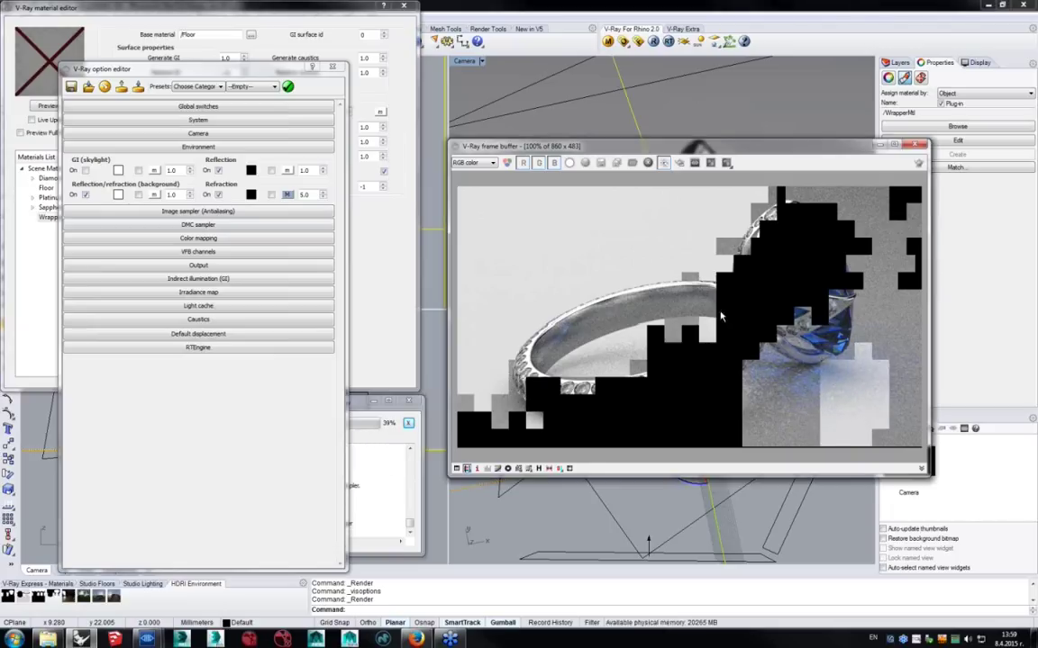
click(480, 163)
click(464, 178)
click(470, 163)
click(466, 171)
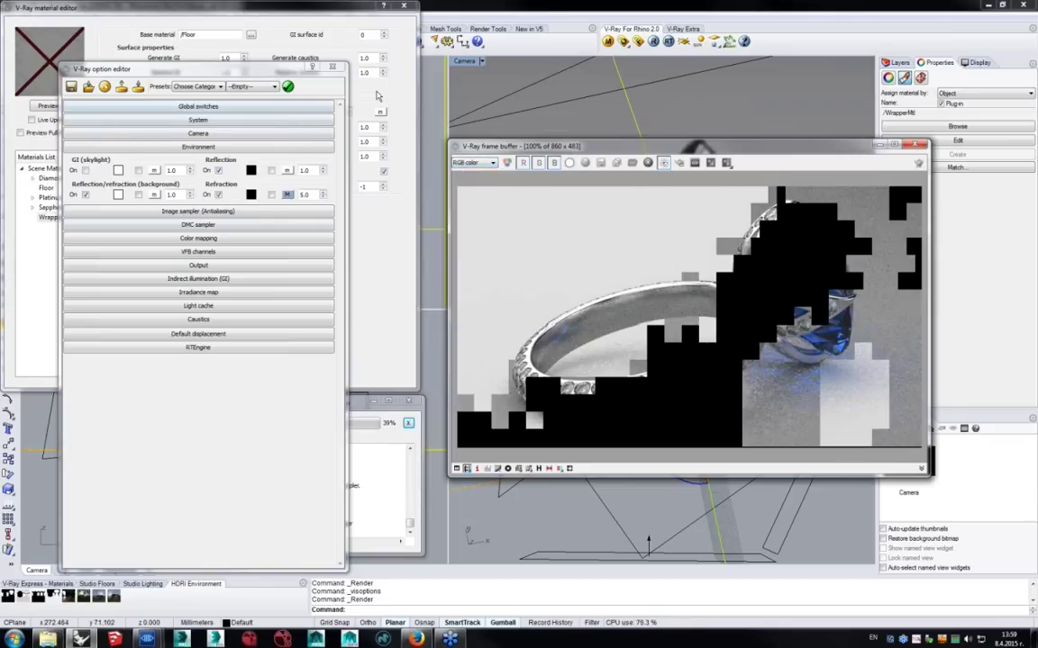
Set WrapperMtl's Alpha contribution to 0.0, re-render and show the Alpha channel.
click(378, 96)
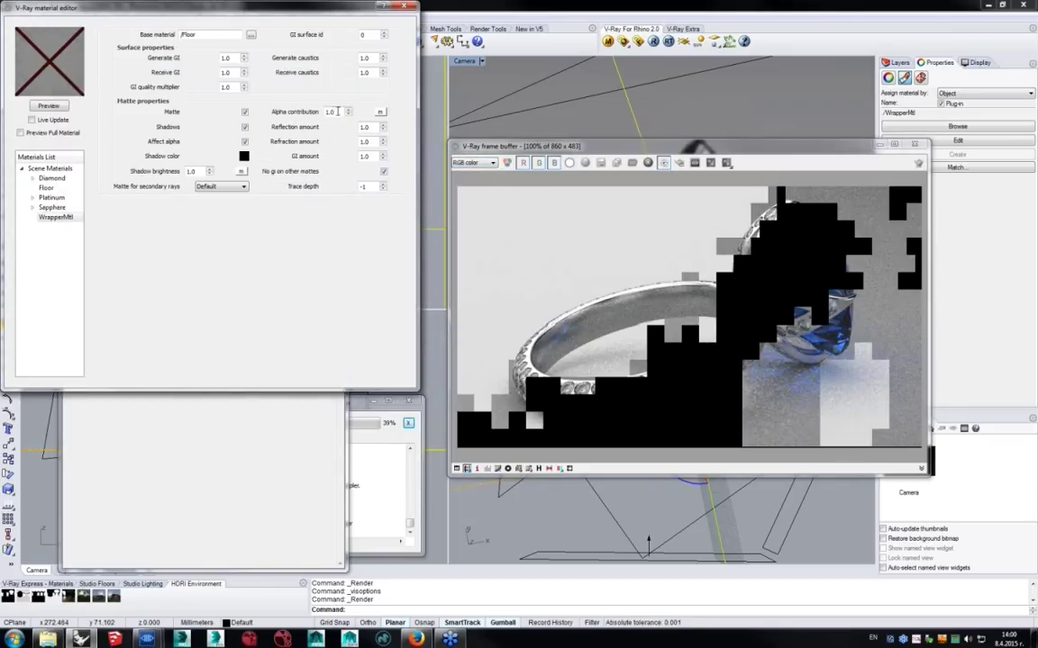
click(330, 112)
text(0)
click(917, 163)
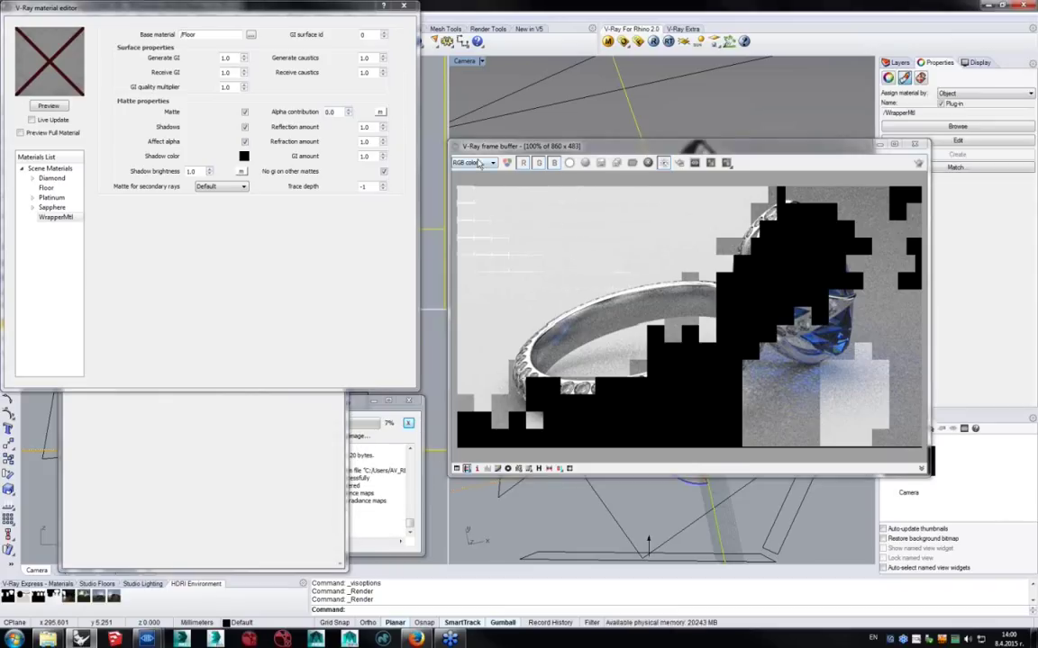
click(476, 163)
click(463, 212)
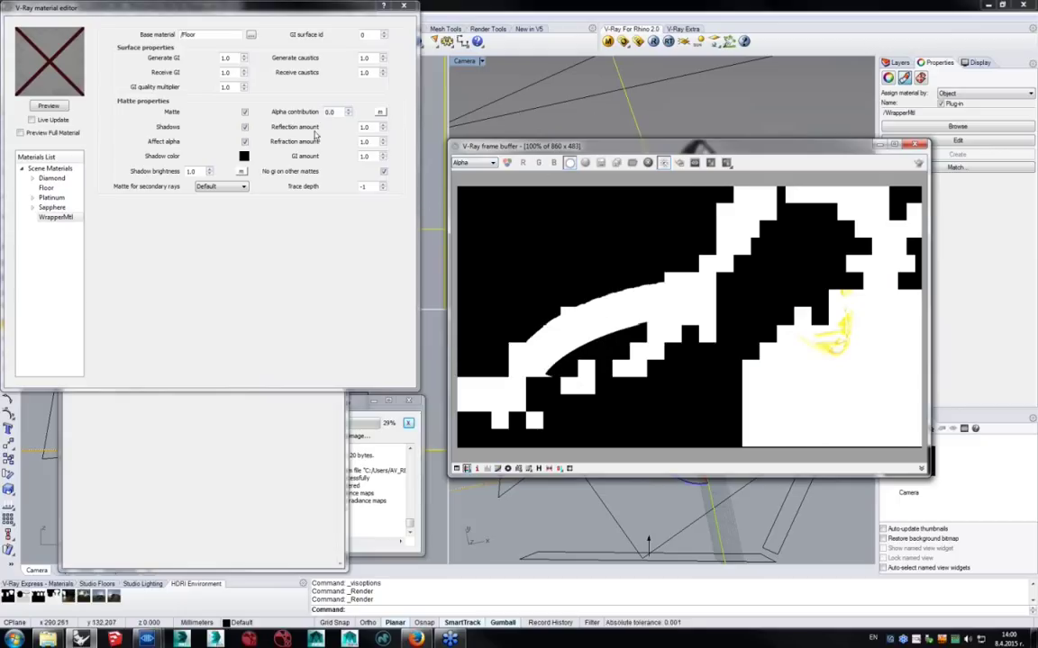
Compare the RGB color and Alpha channels of the matte floor render, leaving the frame buffer on RGB color.
double_click(333, 111)
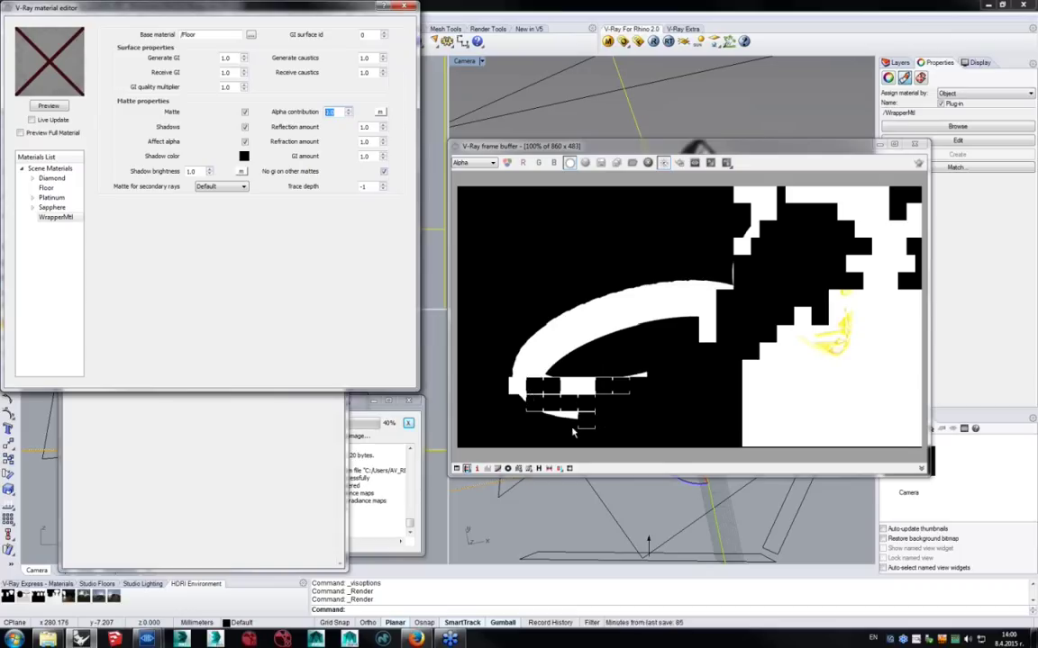
click(477, 163)
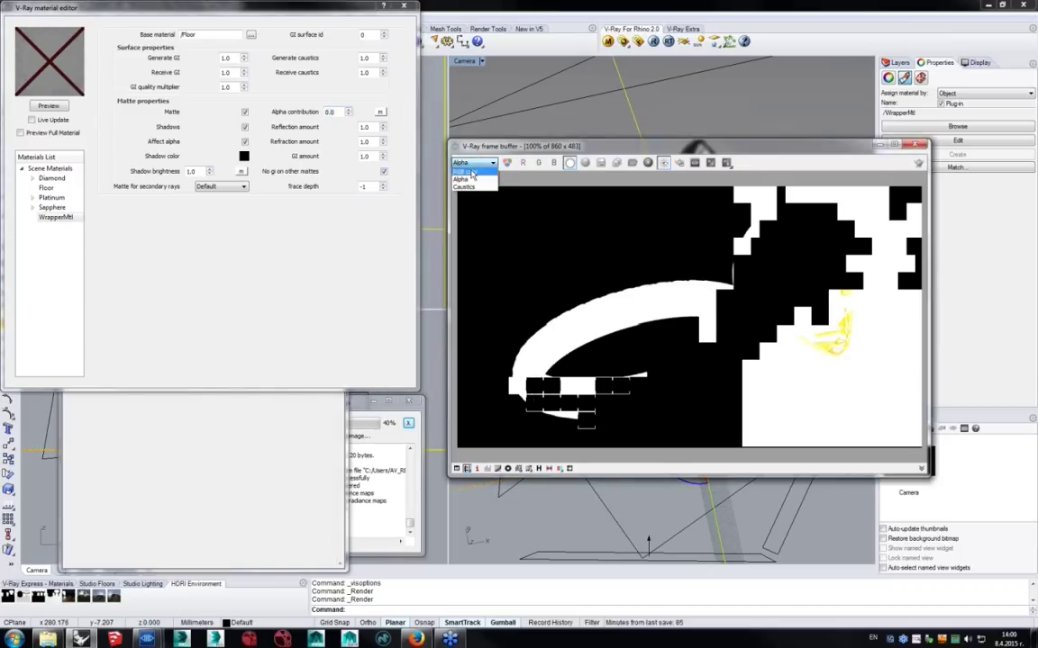
click(471, 174)
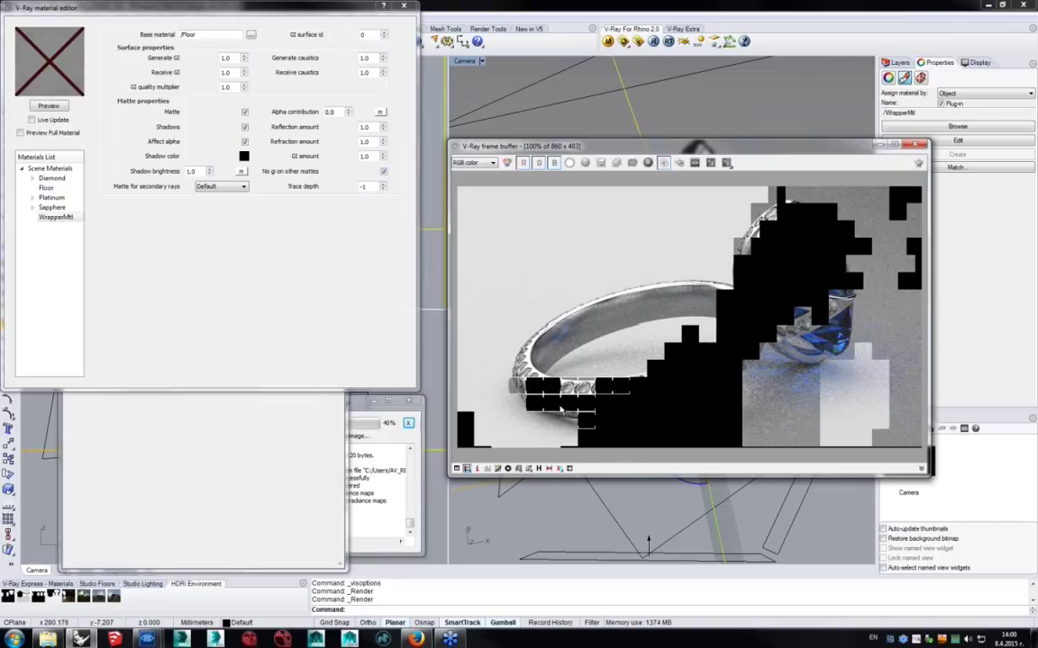
click(477, 163)
click(463, 179)
click(476, 163)
click(470, 174)
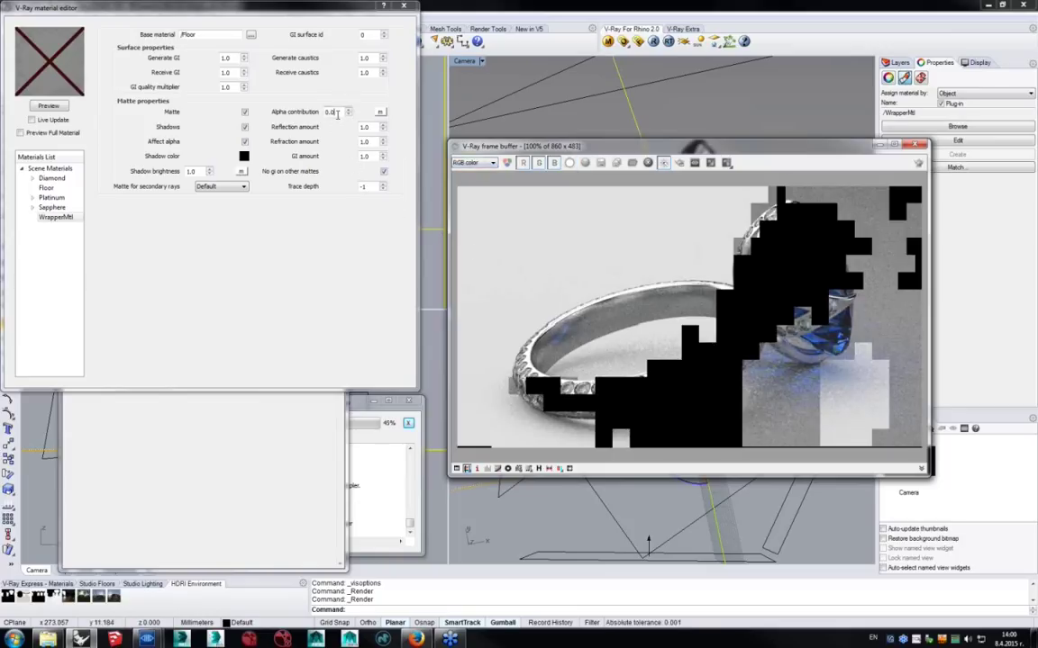
Set WrapperMtl's Alpha contribution to -1.0 and re-render, comparing the Alpha channel with RGB color.
double_click(331, 111)
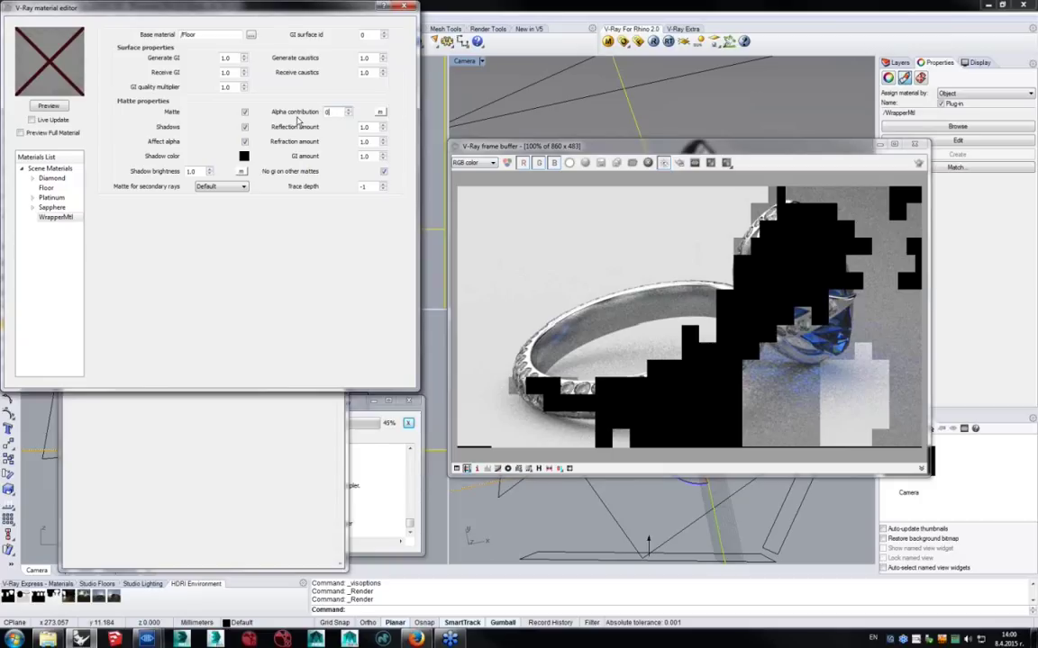
text(-1.)
click(919, 163)
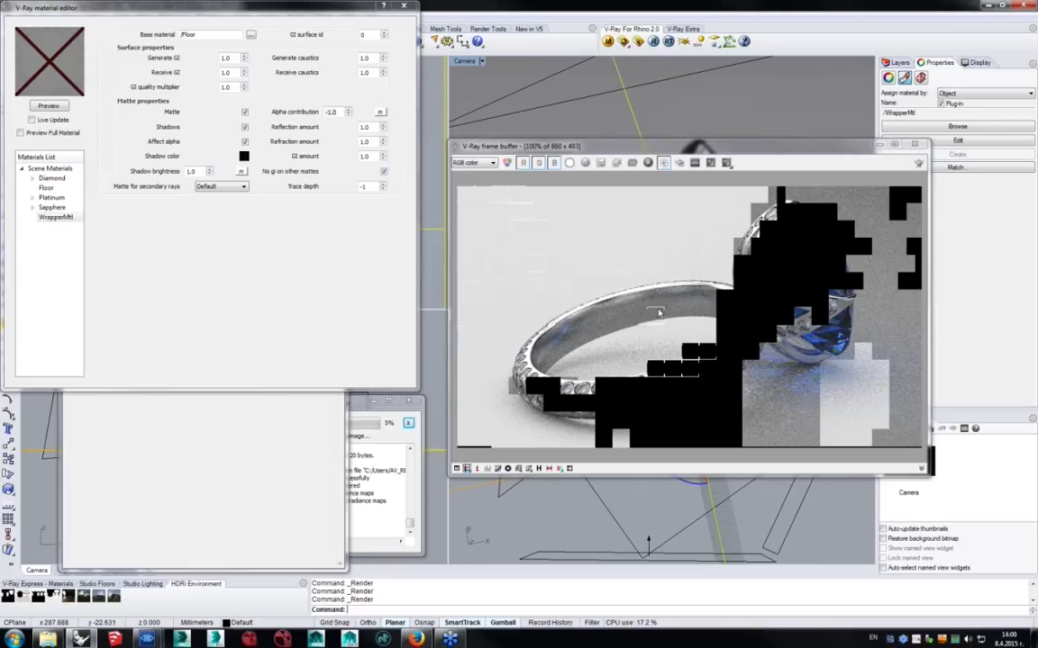
click(475, 163)
click(473, 180)
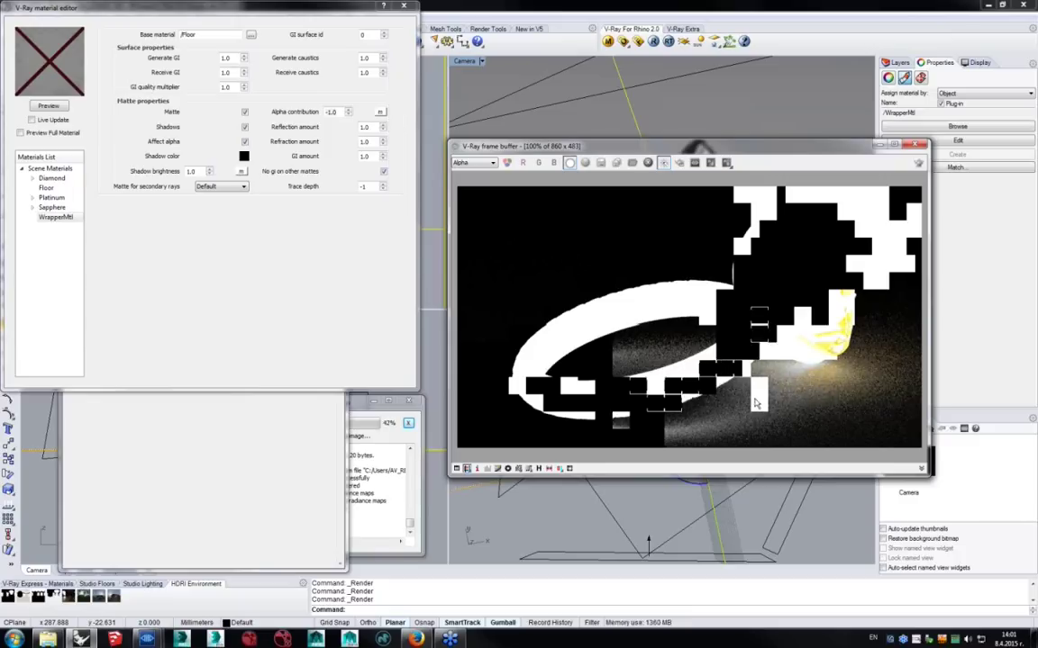
click(477, 163)
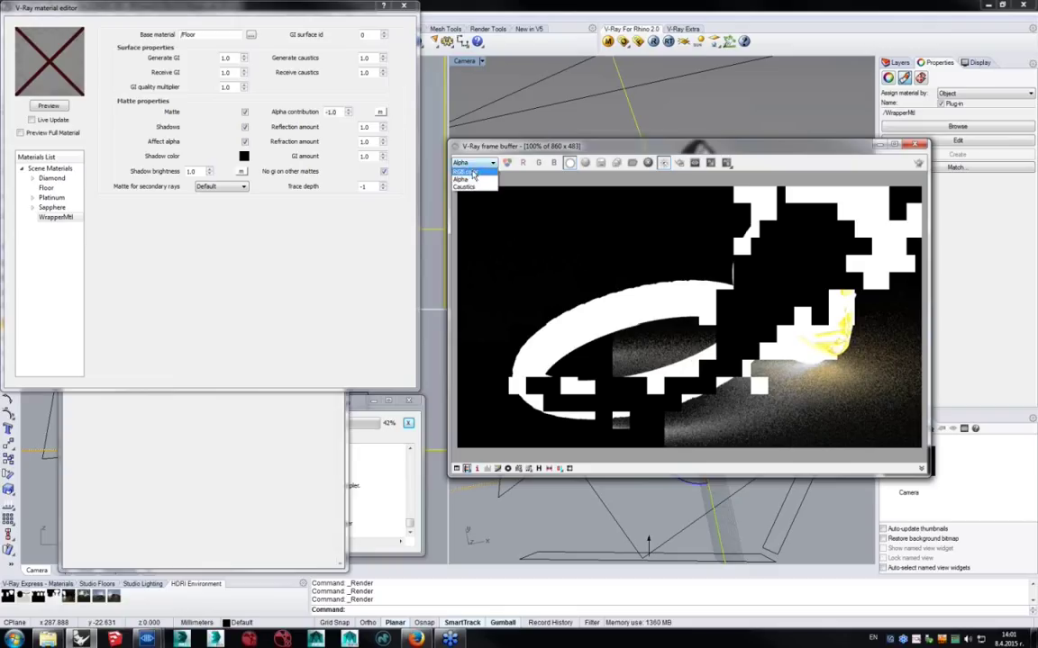
click(466, 174)
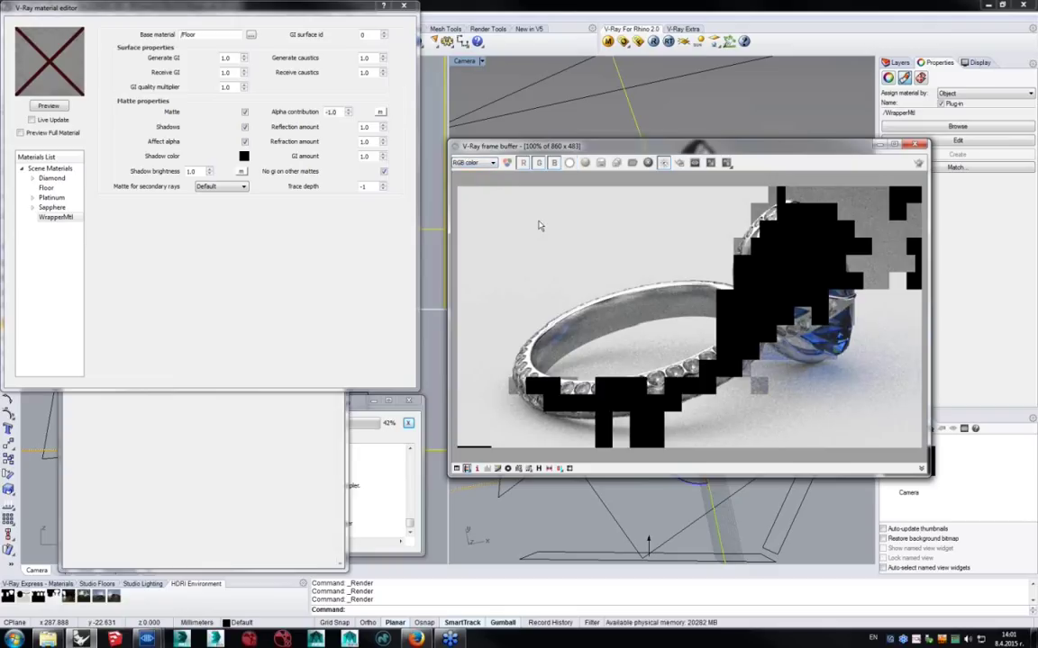
Select Caustics, Diffuse and GI among the standard VFB channels in the V-Ray options.
click(403, 6)
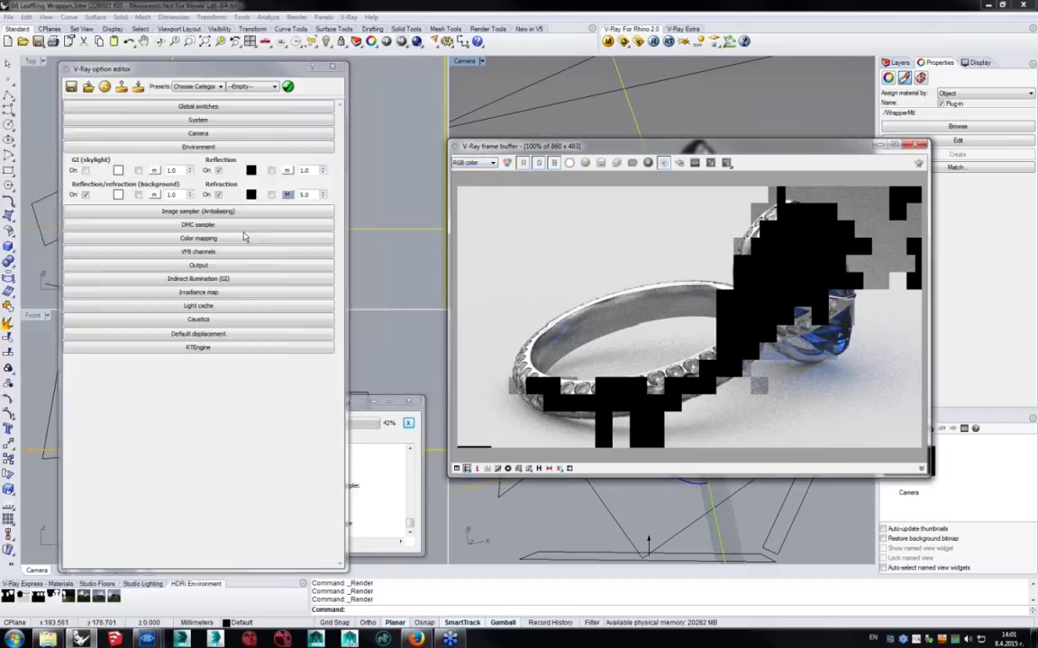
click(208, 252)
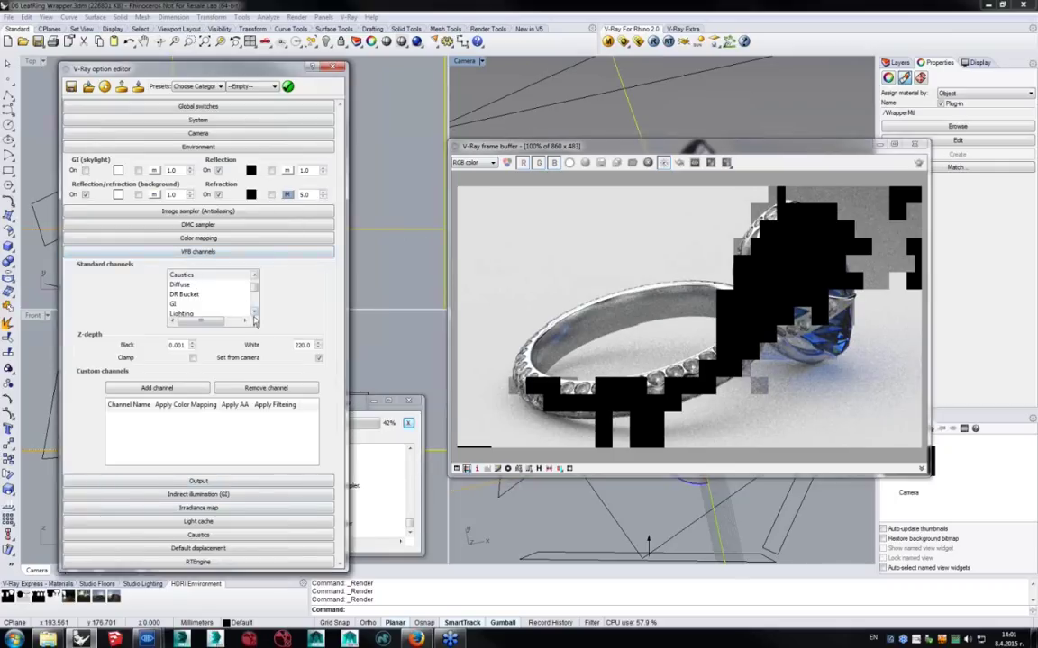
click(187, 274)
ctrl+click(191, 305)
ctrl+click(196, 286)
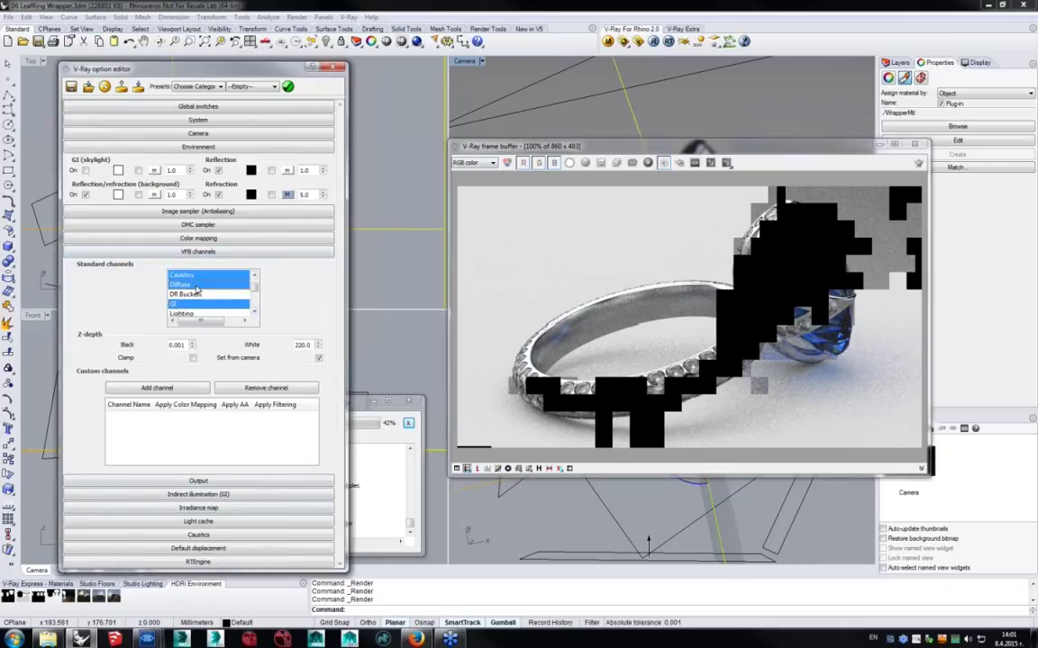
Add Lighting, Reflection and Refraction to the selected VFB channels.
click(256, 314)
click(254, 312)
click(254, 313)
click(254, 312)
click(254, 313)
click(254, 312)
click(254, 312)
click(254, 313)
click(254, 313)
click(254, 313)
click(205, 305)
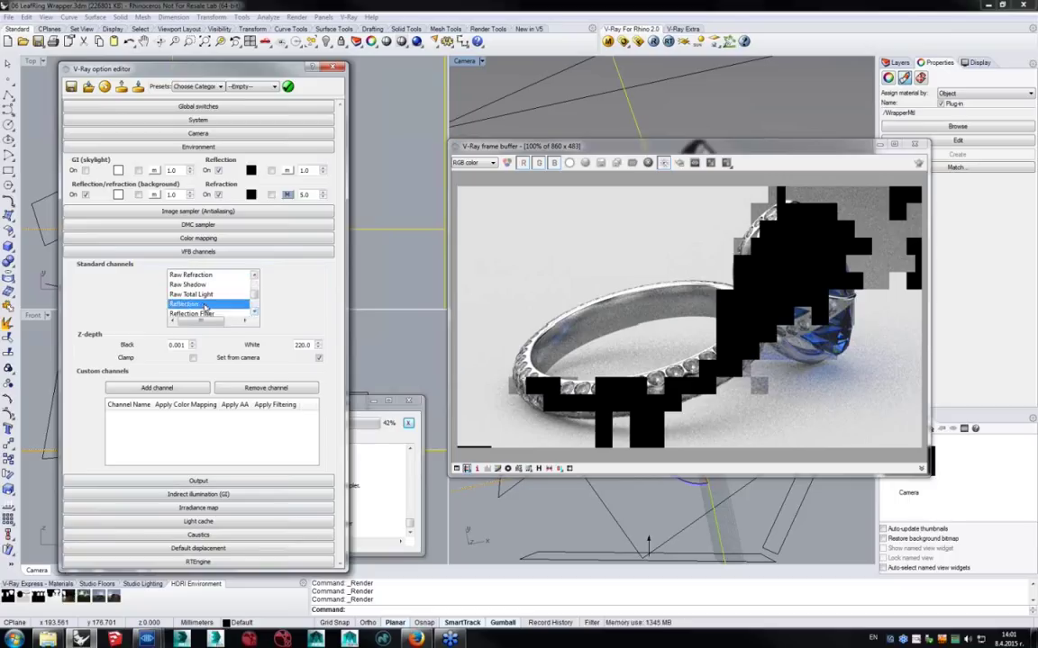
click(254, 312)
click(254, 312)
ctrl+click(198, 306)
Add Shadow and Specular to the selected VFB channels and re-render the ring.
click(254, 312)
click(254, 312)
click(254, 313)
click(254, 313)
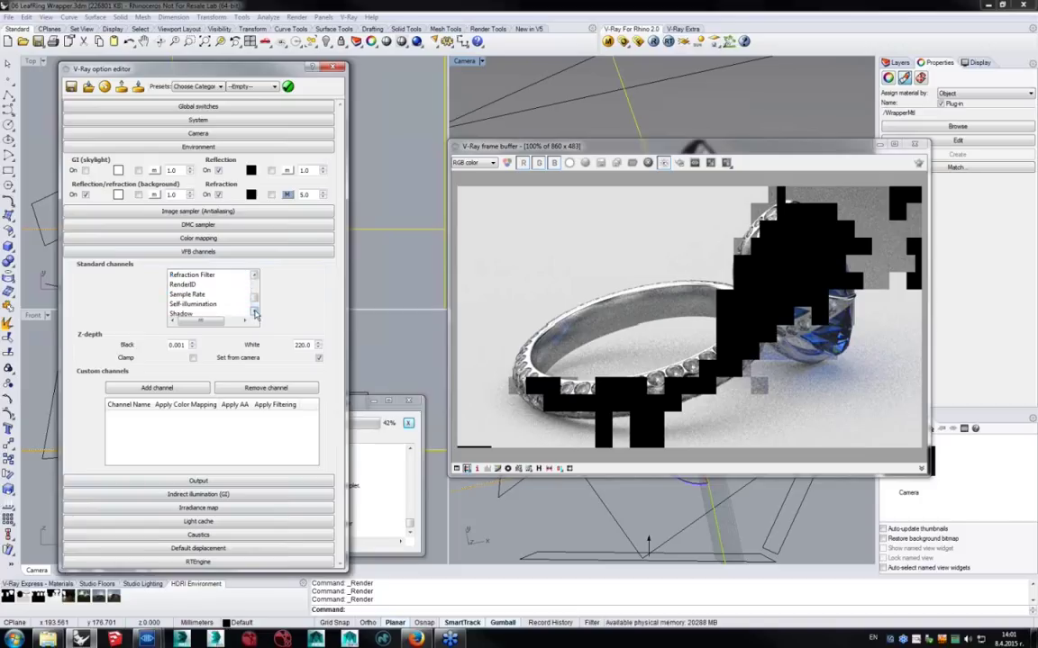
click(209, 313)
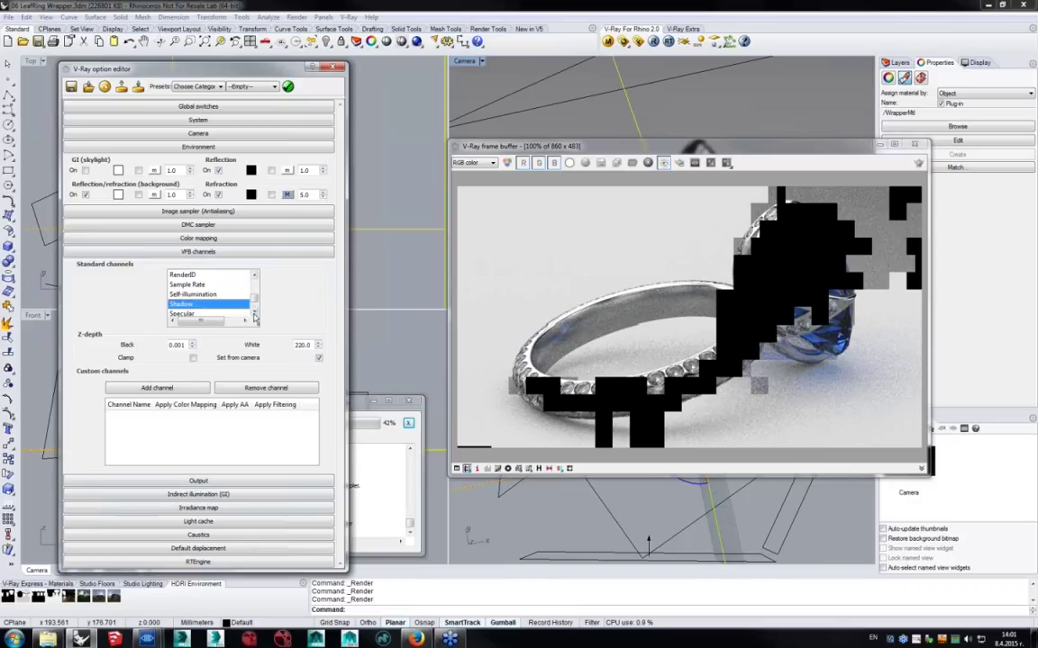
click(254, 312)
ctrl+click(208, 304)
click(254, 312)
click(254, 313)
click(254, 313)
click(254, 313)
click(254, 312)
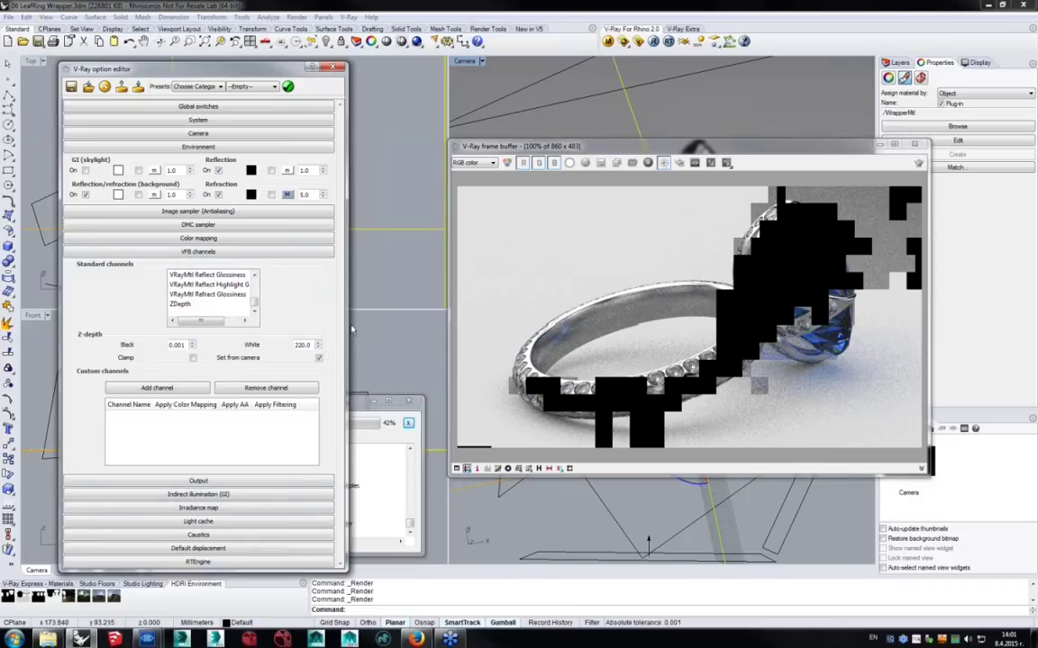
click(334, 68)
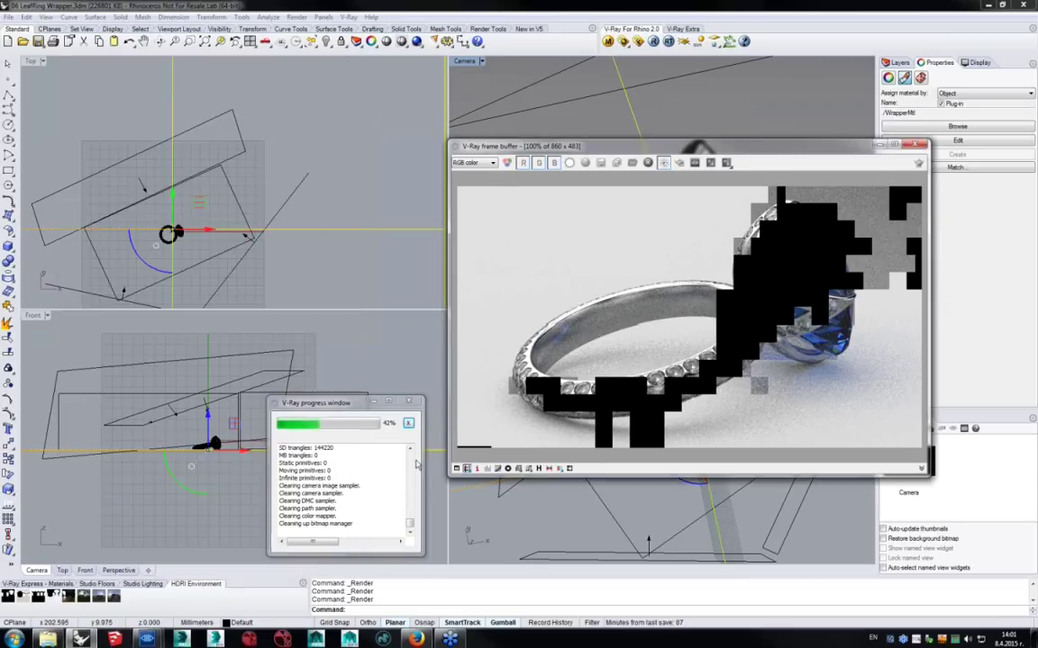
click(413, 403)
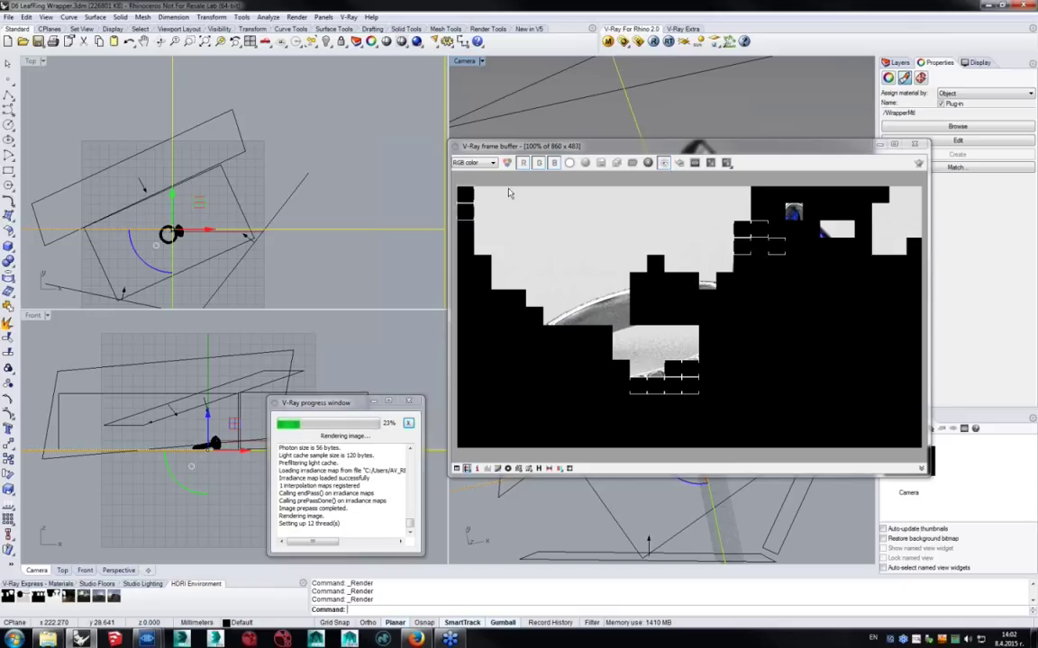
View the Alpha, Caustics and GI channels of the ring render in the frame buffer.
click(476, 163)
click(468, 184)
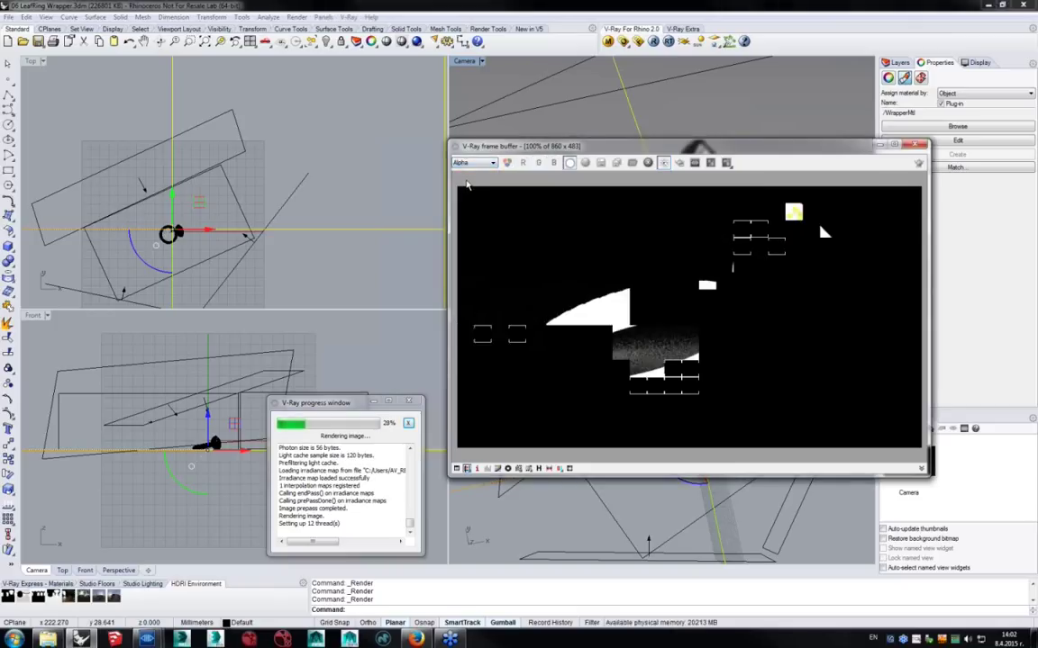
click(476, 162)
click(472, 209)
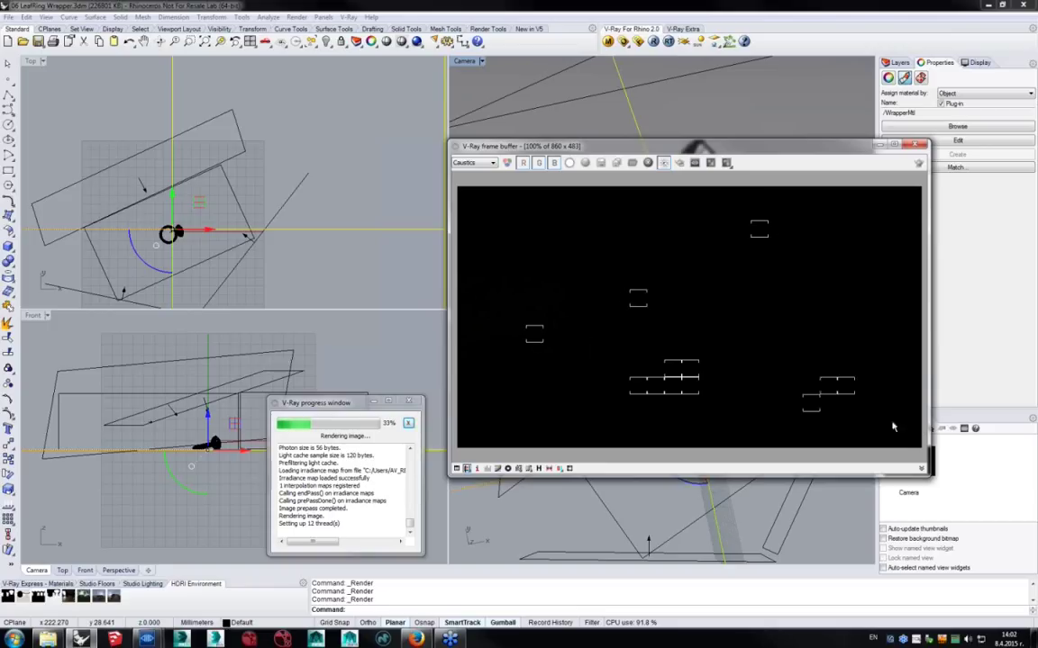
click(484, 163)
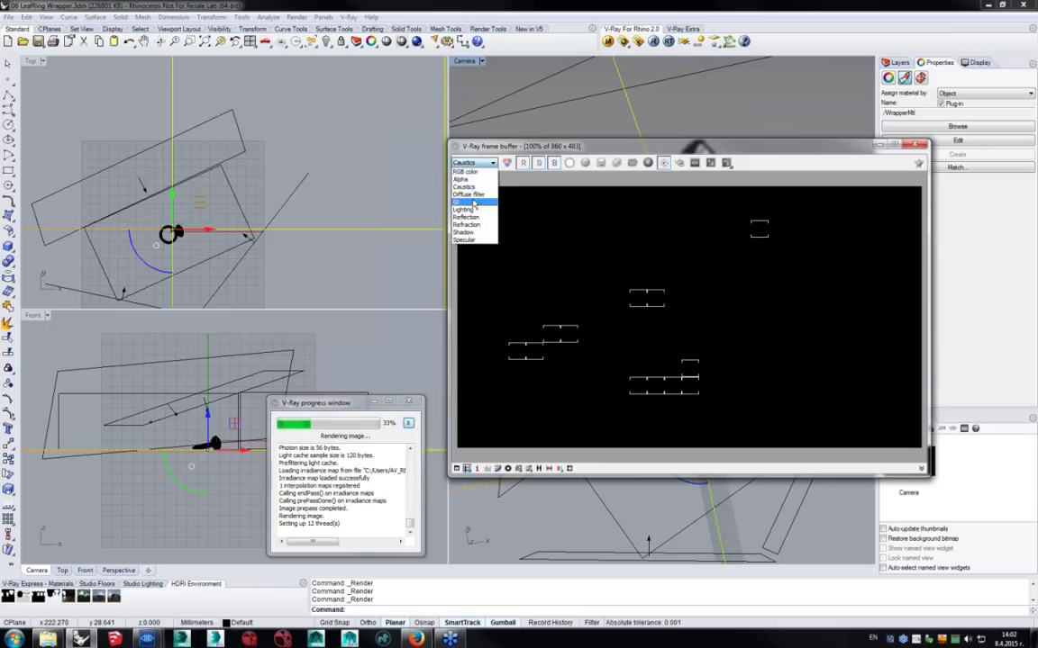
click(473, 191)
key(Down)
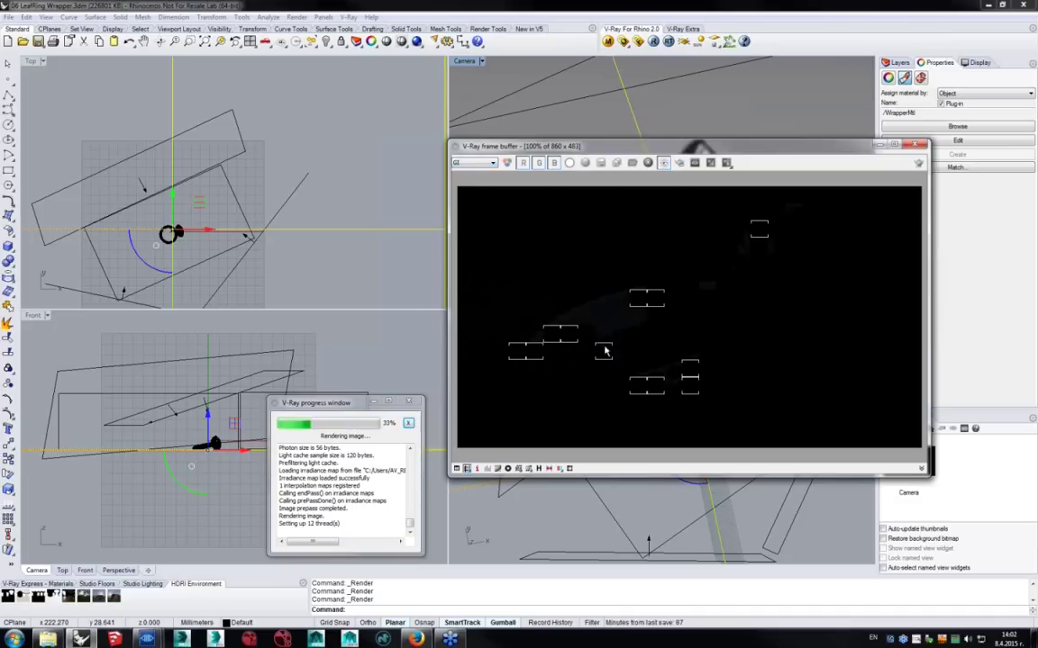
scroll(608, 331, up, 1)
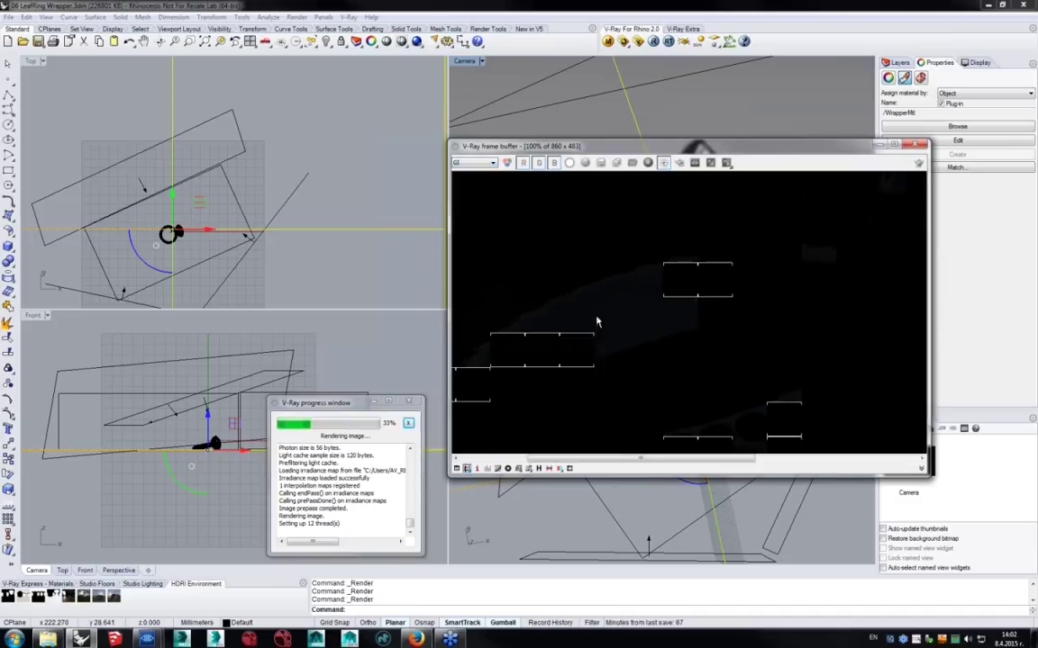
View the Lighting and Refraction channels of the render, examining the small diamonds on the band up close.
click(475, 163)
click(464, 218)
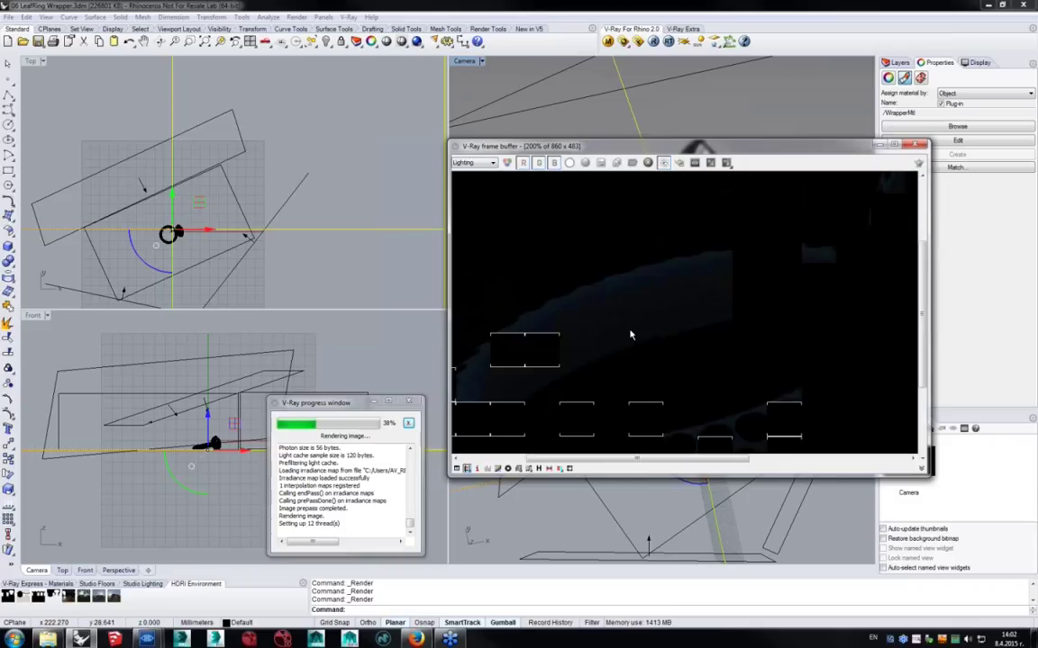
key(Down)
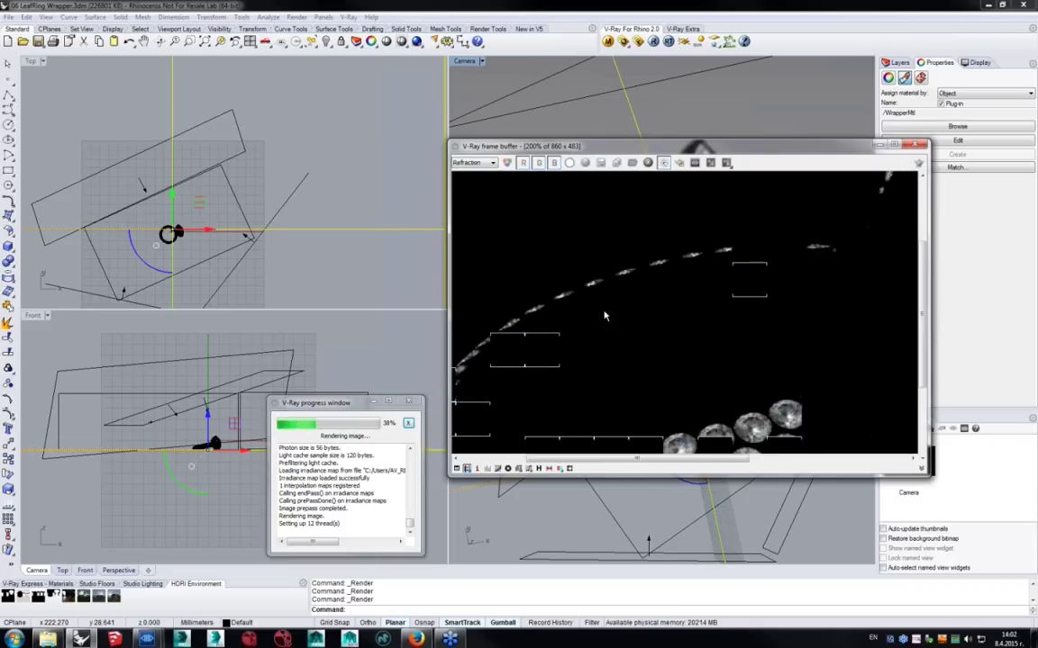
middle_drag(820, 381, 765, 268)
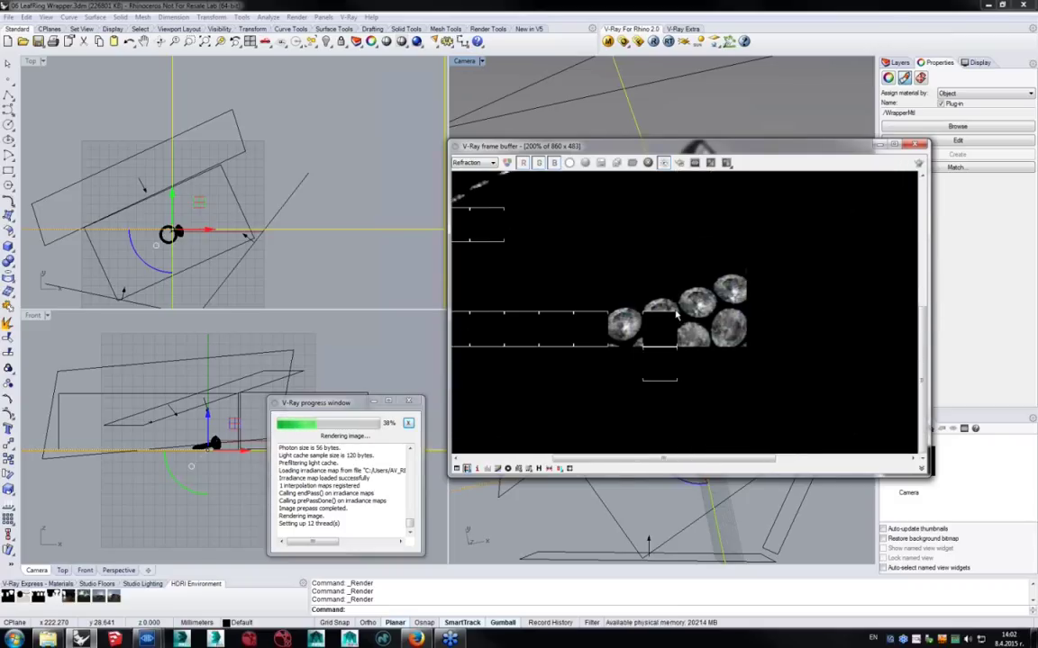
View the Shadow and Specular channels of the whole ring and return the frame buffer to RGB color.
click(474, 163)
click(463, 233)
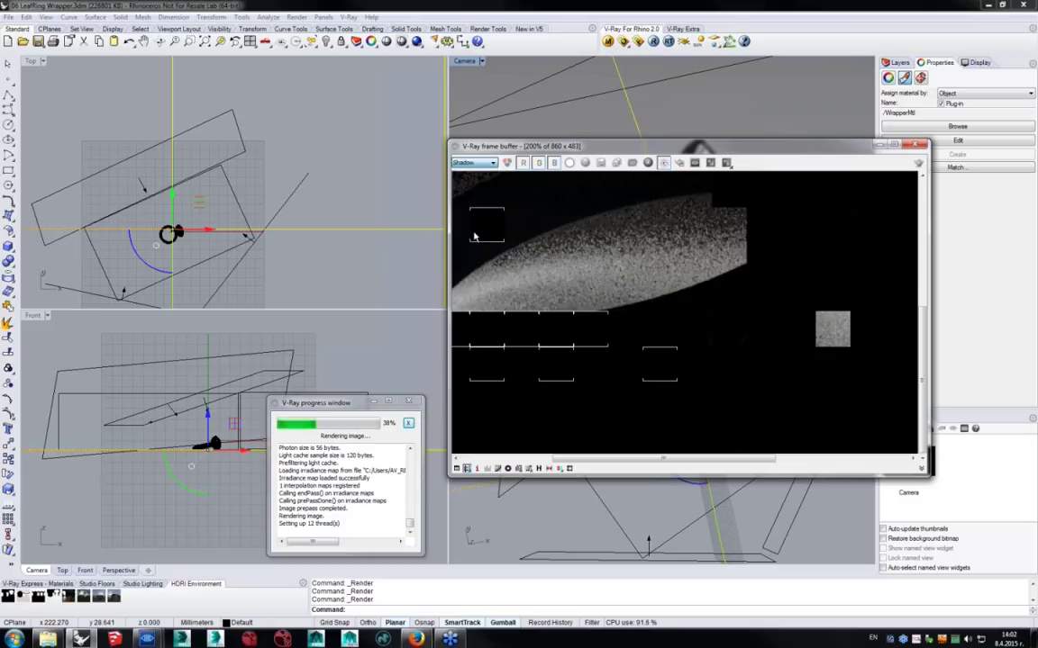
scroll(695, 244, down, 2)
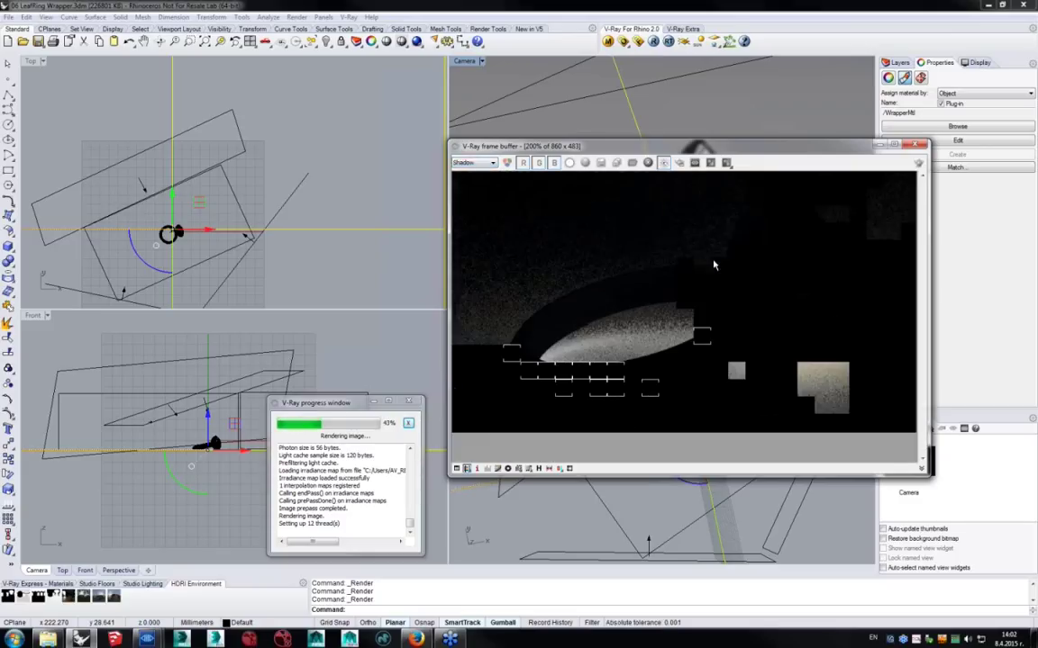
click(475, 163)
click(463, 240)
click(475, 163)
click(469, 172)
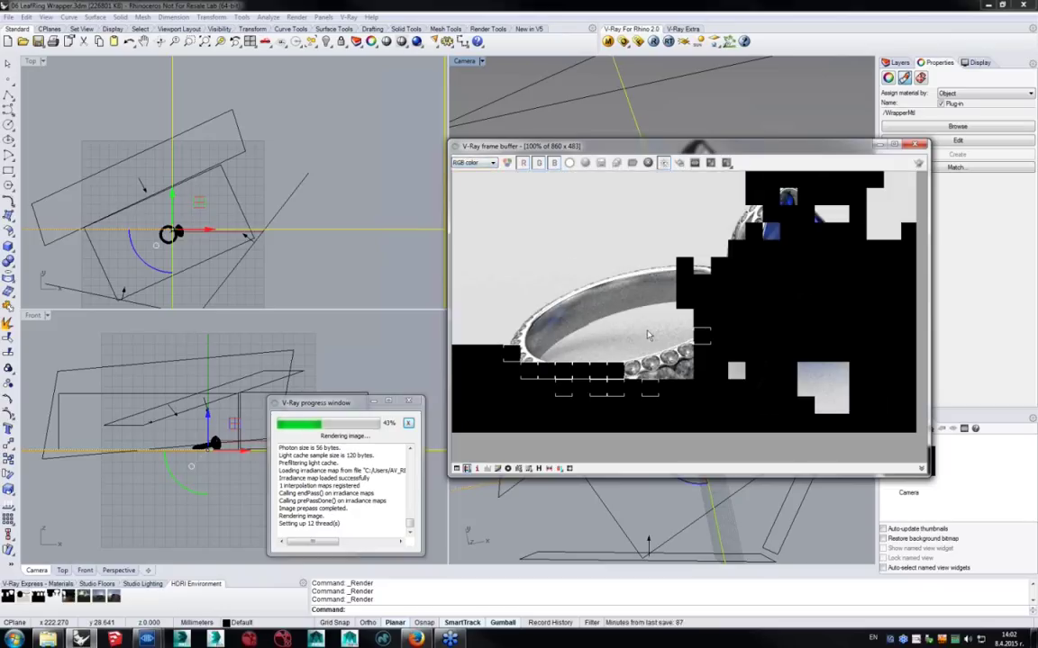
Examine the ID Color assigned in the options of the Diamond and Platinum materials.
click(609, 42)
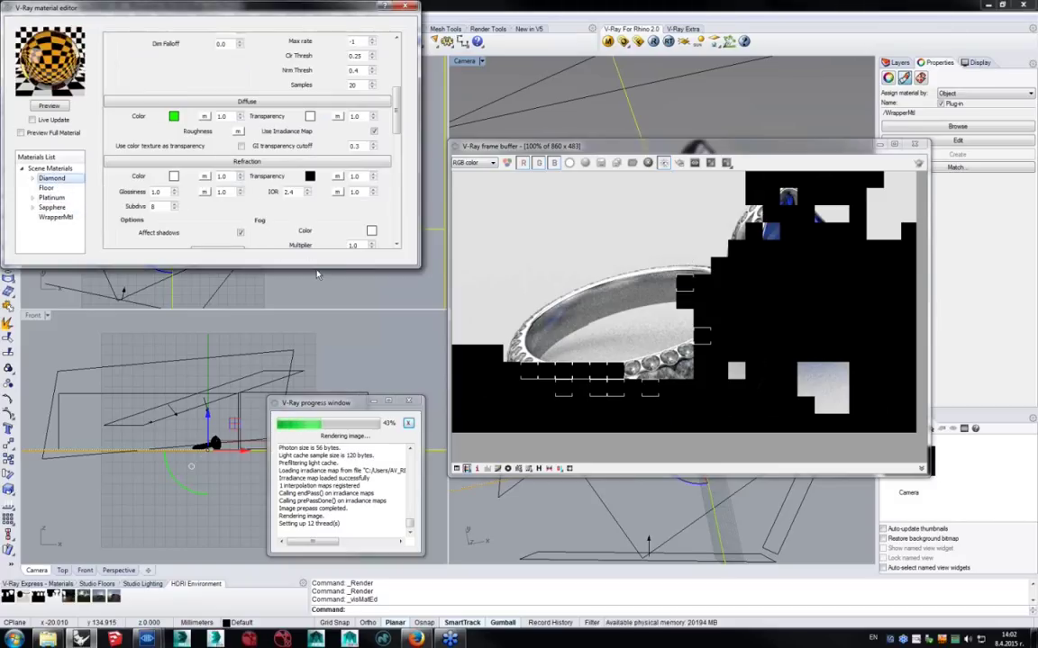
drag(317, 270, 316, 494)
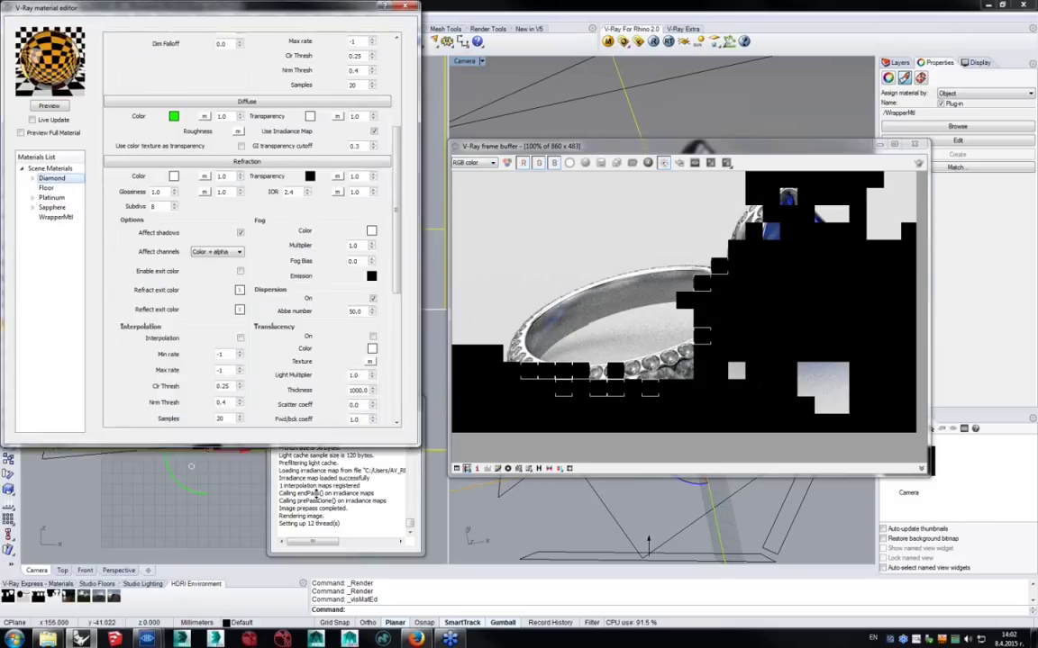
drag(317, 446, 369, 498)
scroll(401, 341, down, 5)
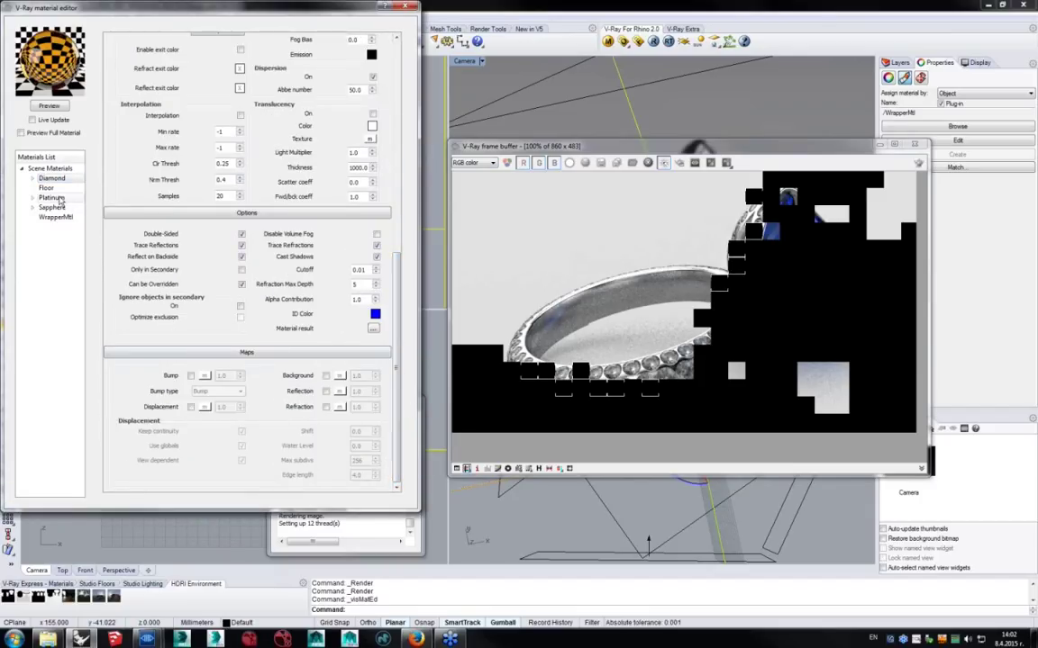
key(Down)
key(Down)
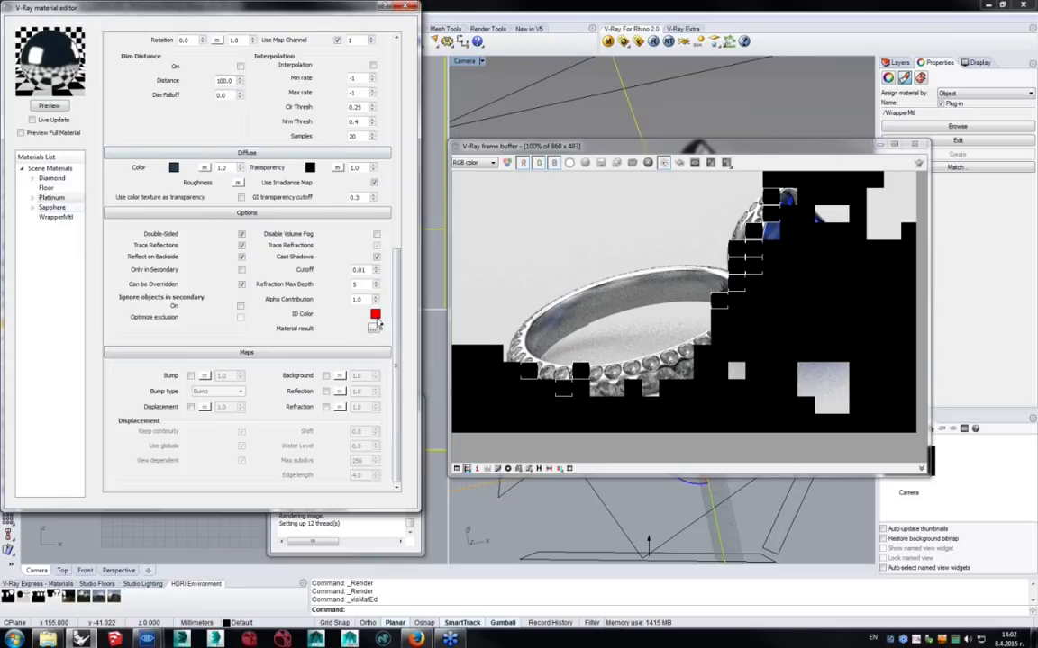
click(407, 7)
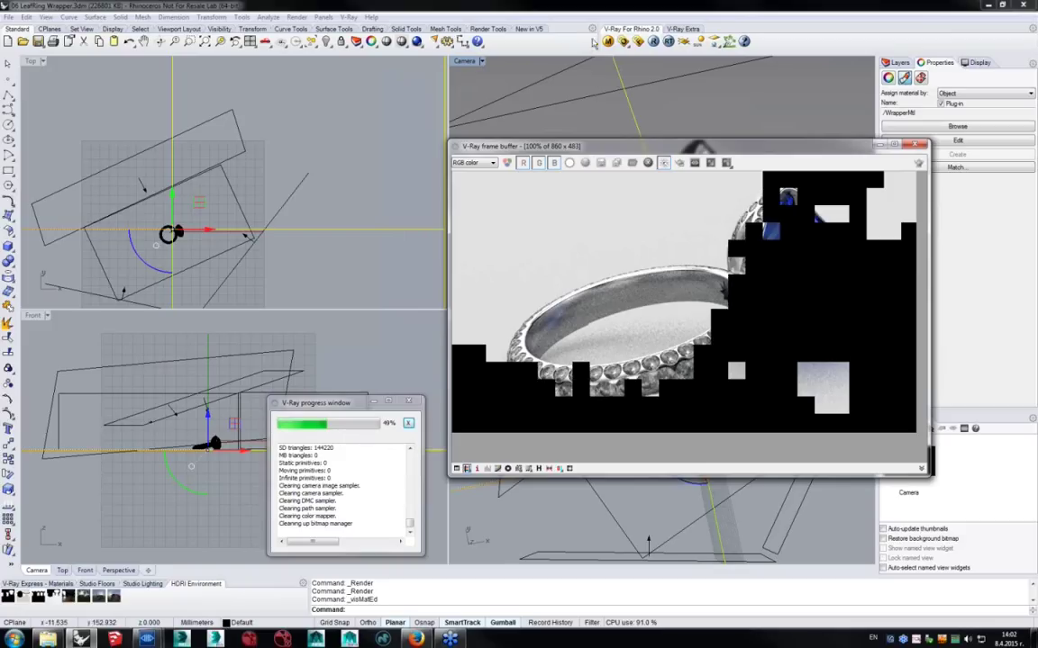
Add RenderID and Material ID to the selected VFB channels and review the whole standard channel list.
click(623, 41)
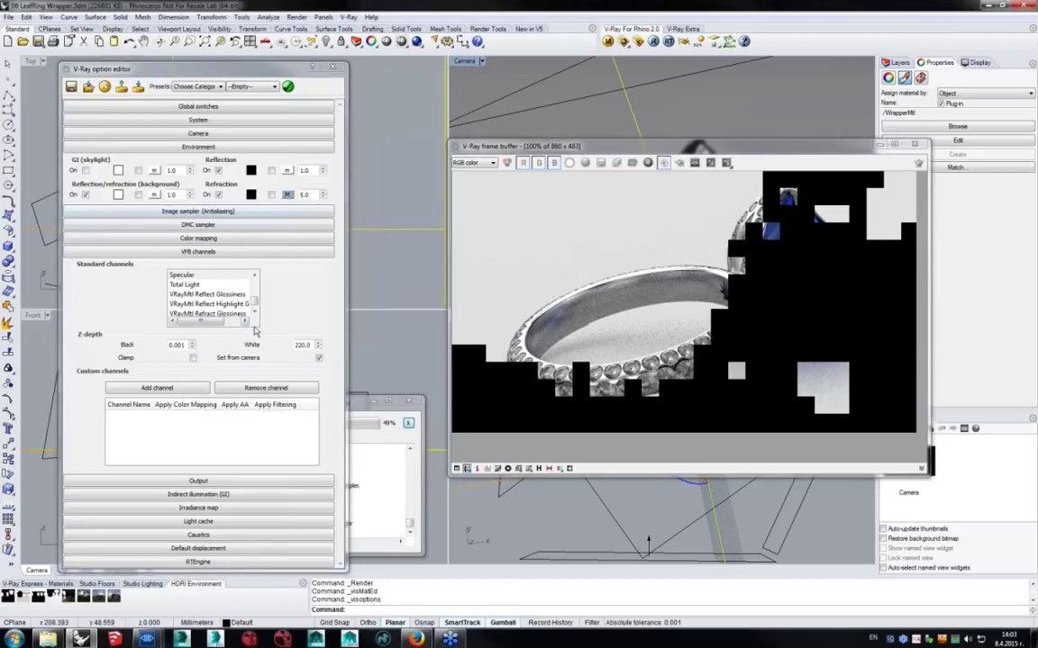
click(207, 275)
click(255, 275)
click(255, 276)
click(255, 276)
click(255, 276)
click(255, 276)
click(254, 276)
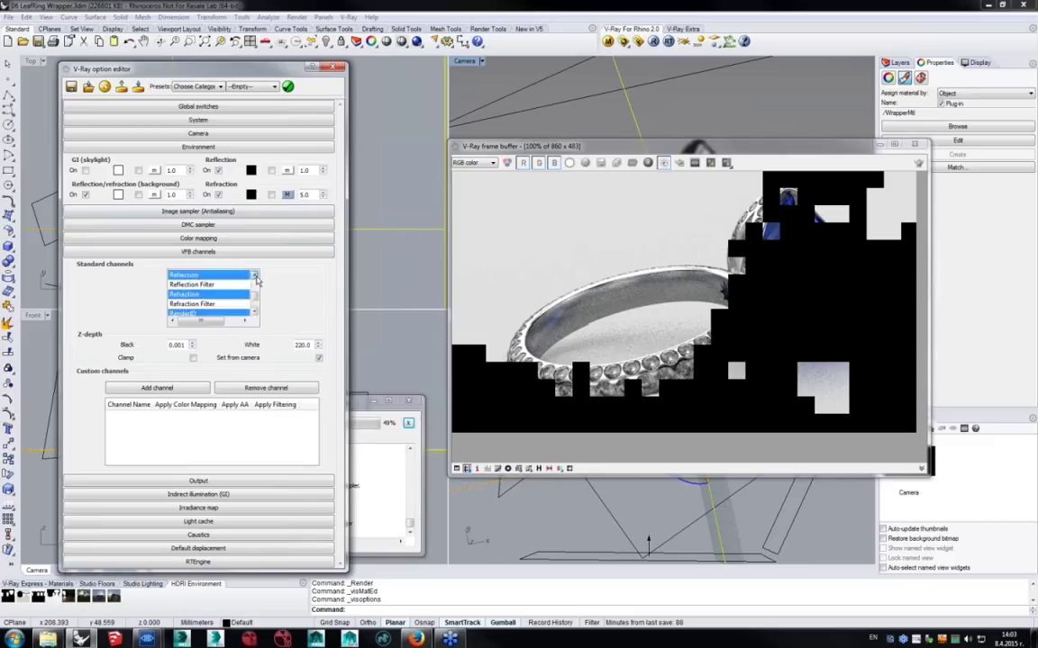
click(255, 276)
click(255, 276)
click(255, 275)
click(255, 276)
click(255, 276)
click(255, 275)
click(255, 276)
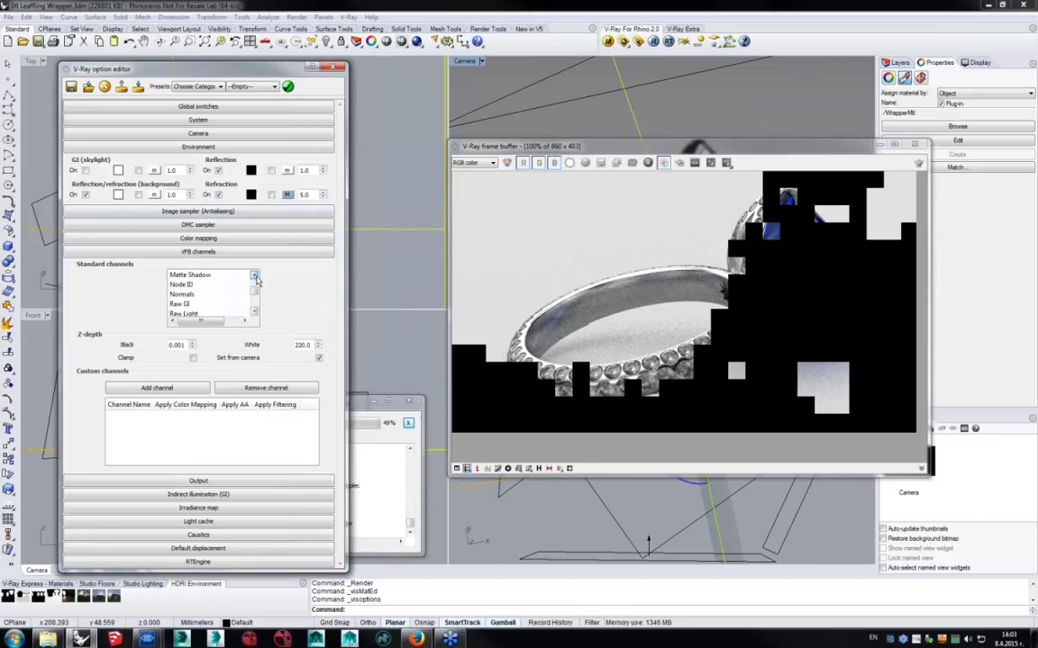
click(254, 276)
click(255, 276)
click(255, 276)
click(255, 275)
click(255, 276)
click(255, 275)
click(255, 276)
click(255, 276)
click(255, 276)
click(255, 276)
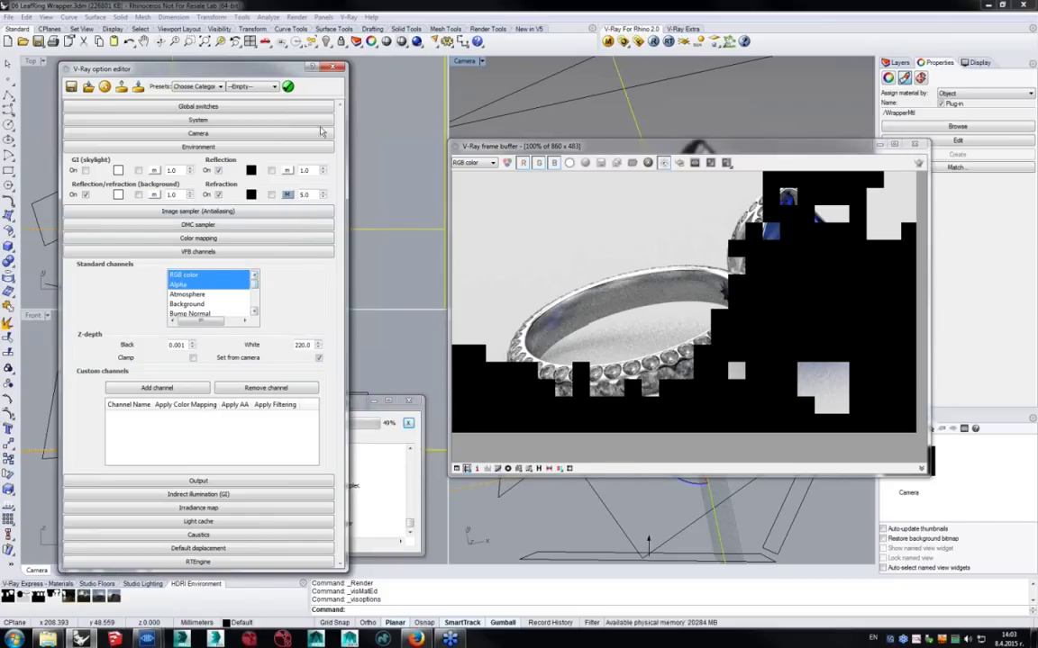
Define a render region around the sapphire and its setting and re-render it.
click(333, 69)
drag(627, 144, 566, 133)
drag(593, 337, 857, 162)
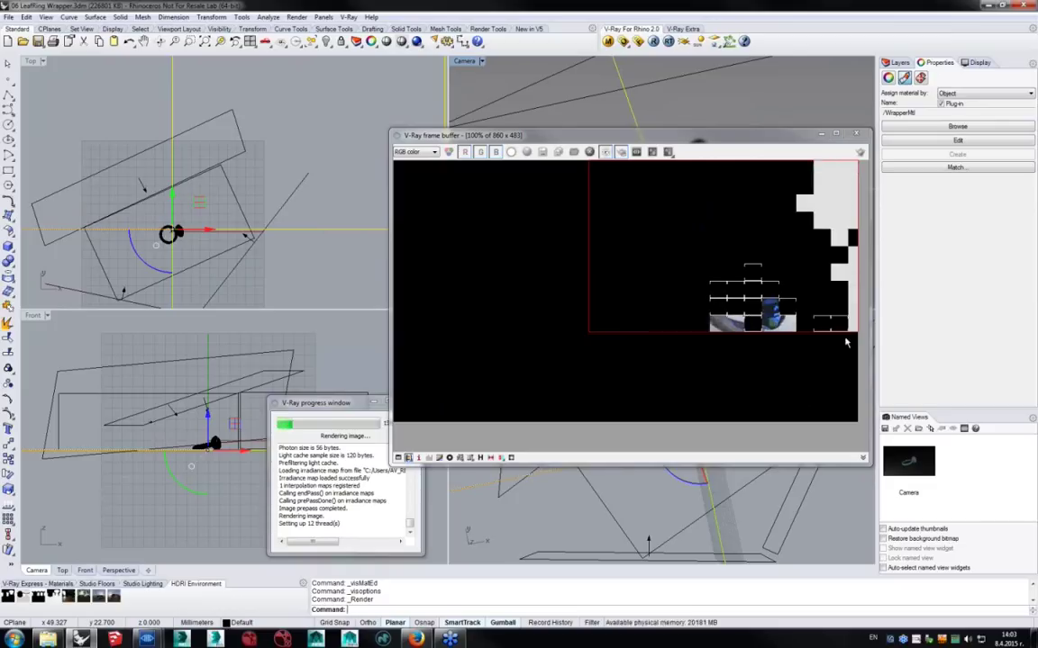
Examine the Material ID channel of the sapphire region, comparing the colors of the gem, metal and diamonds.
click(433, 153)
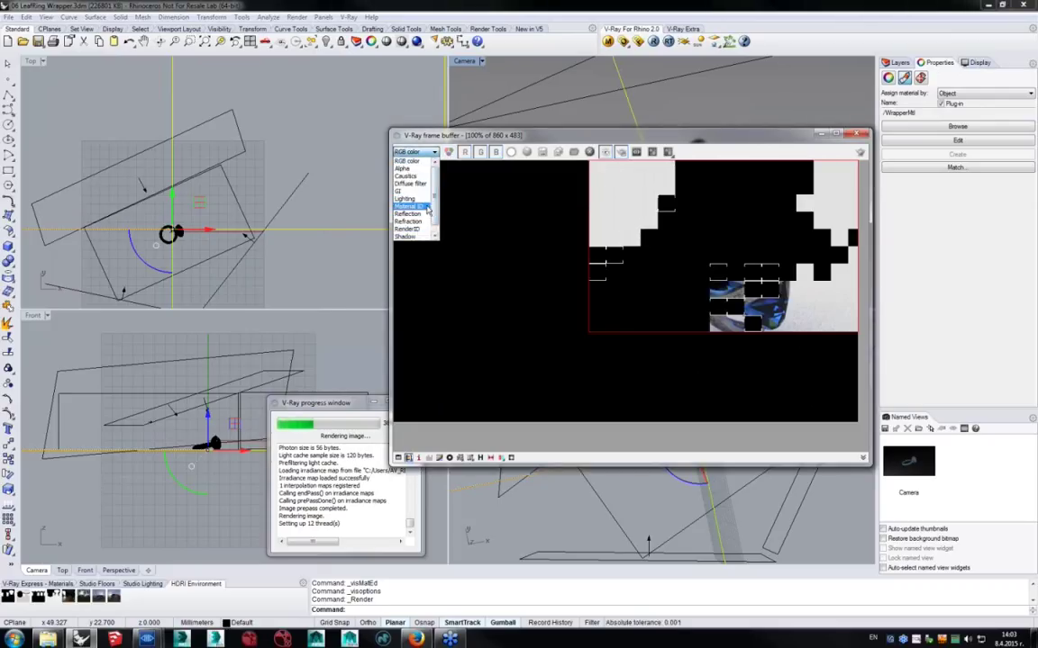
click(424, 207)
scroll(768, 313, up, 2)
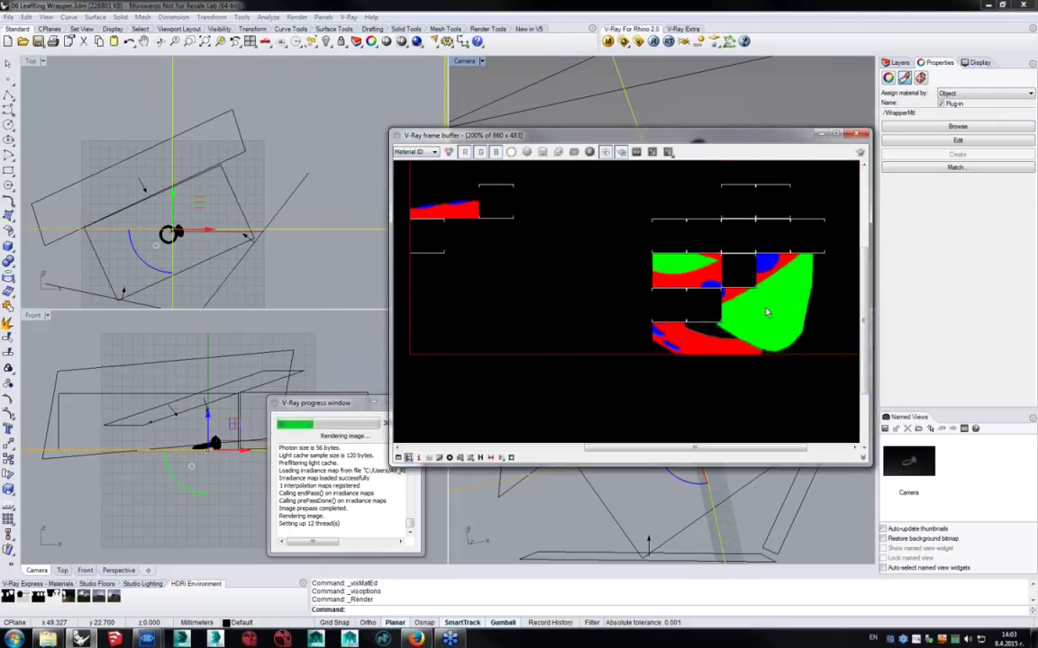
scroll(750, 309, down, 1)
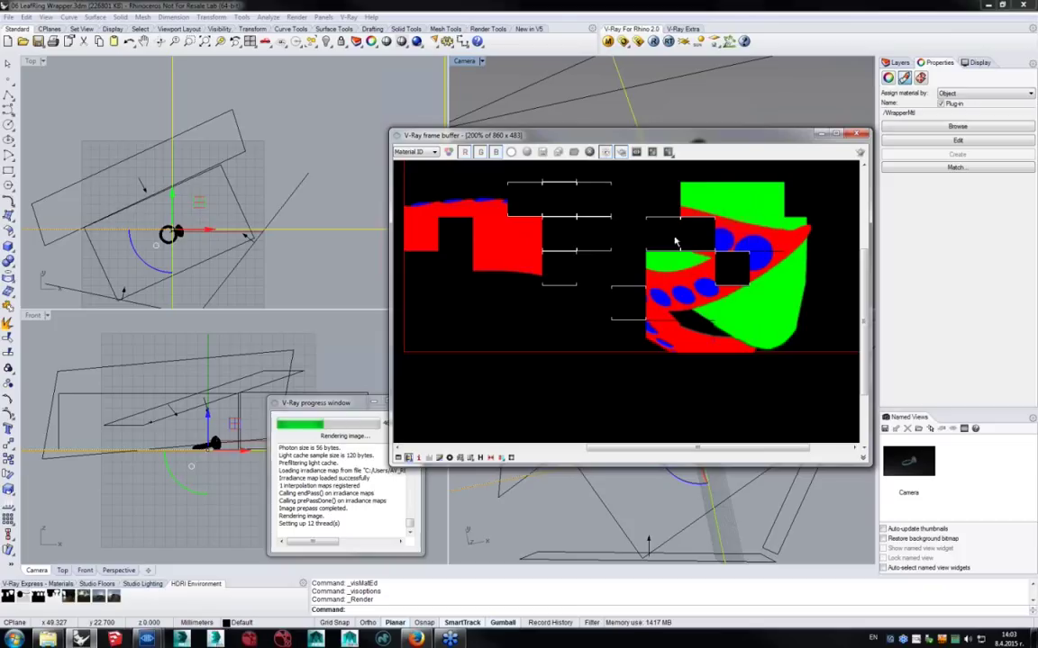
click(413, 152)
click(793, 261)
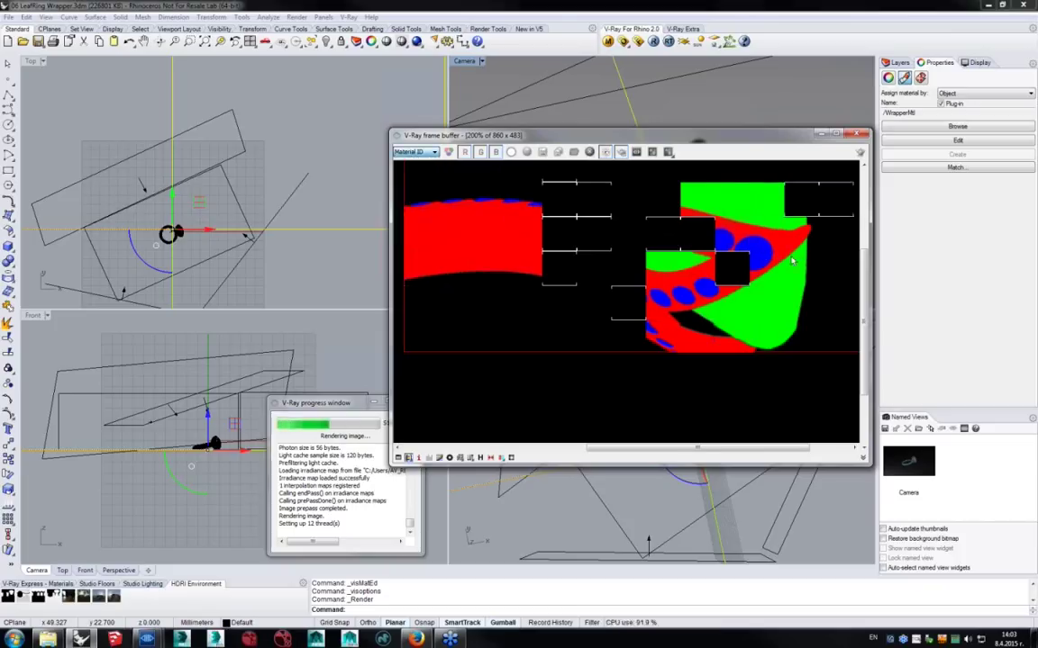
scroll(774, 279, down, 3)
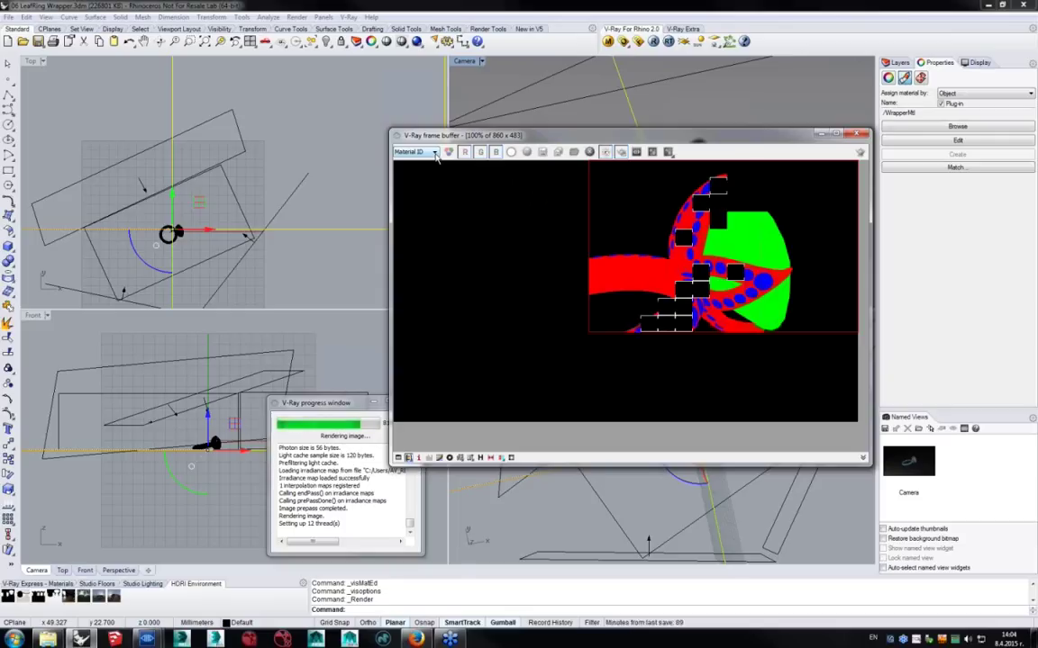
Return to RGB color, define a new render region over the lower-left part of the image and render it.
click(435, 153)
click(419, 165)
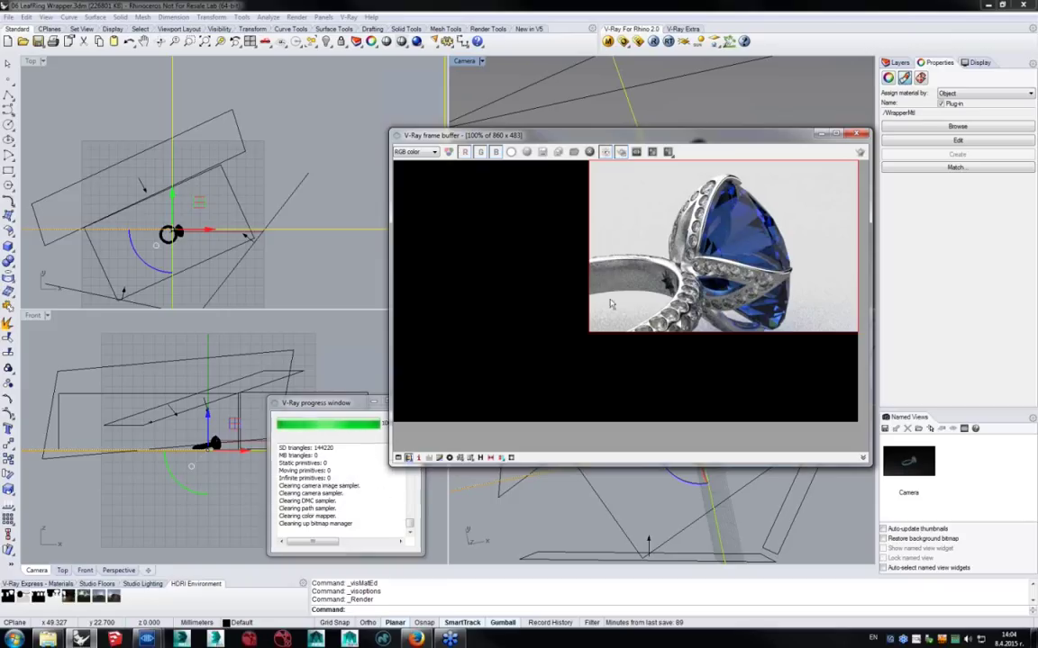
drag(617, 238, 394, 422)
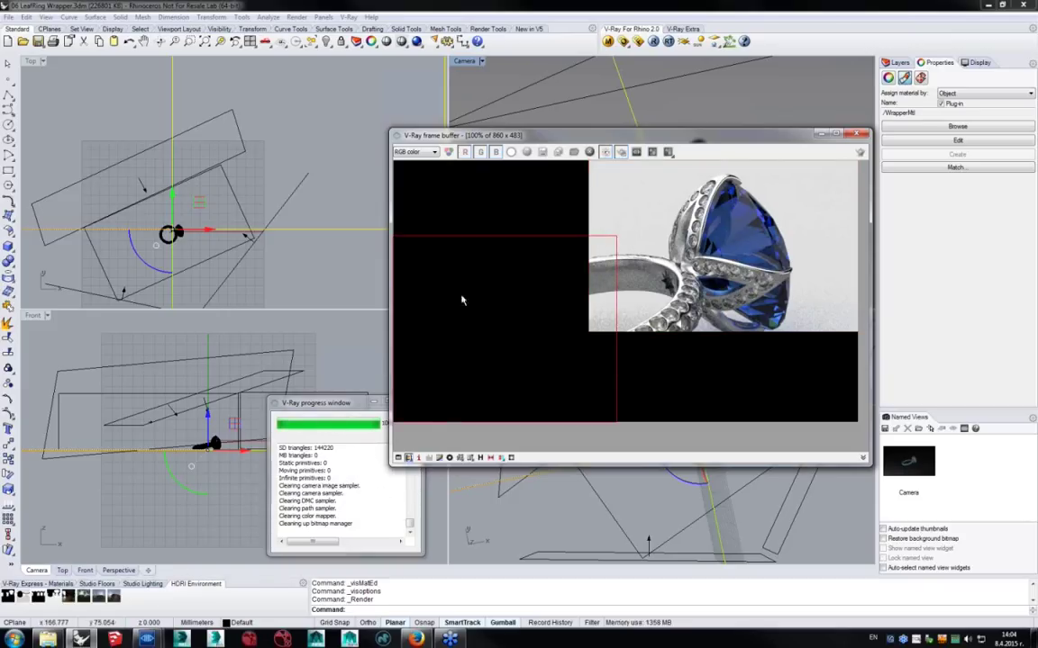
click(861, 153)
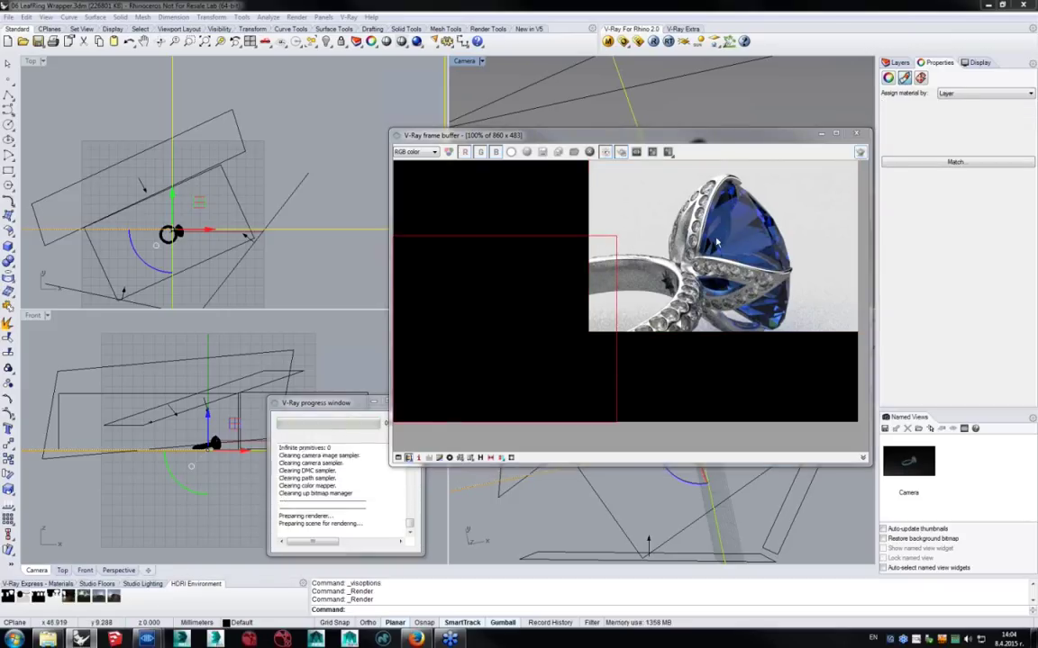